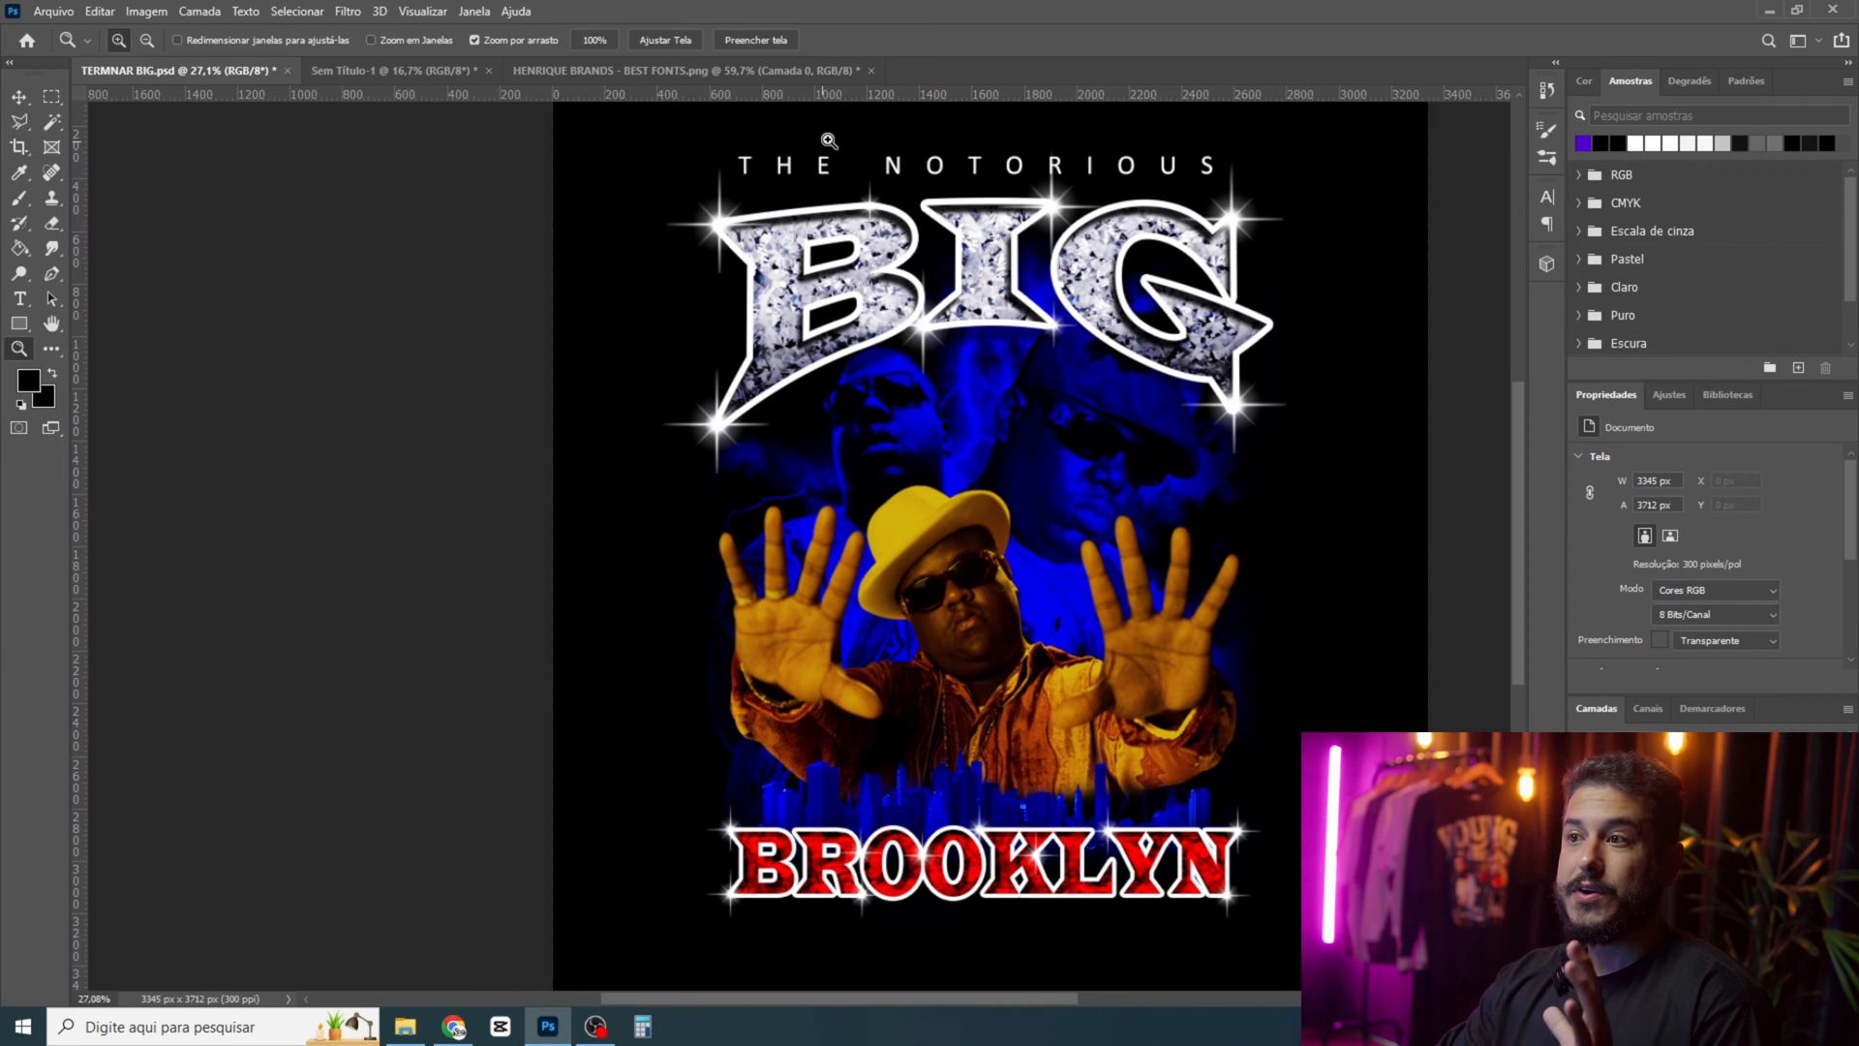
Step: Create a new 4000 × 5000 px RGB document at 300 ppi
{"action": "left_click", "coordinate": [754, 70]}
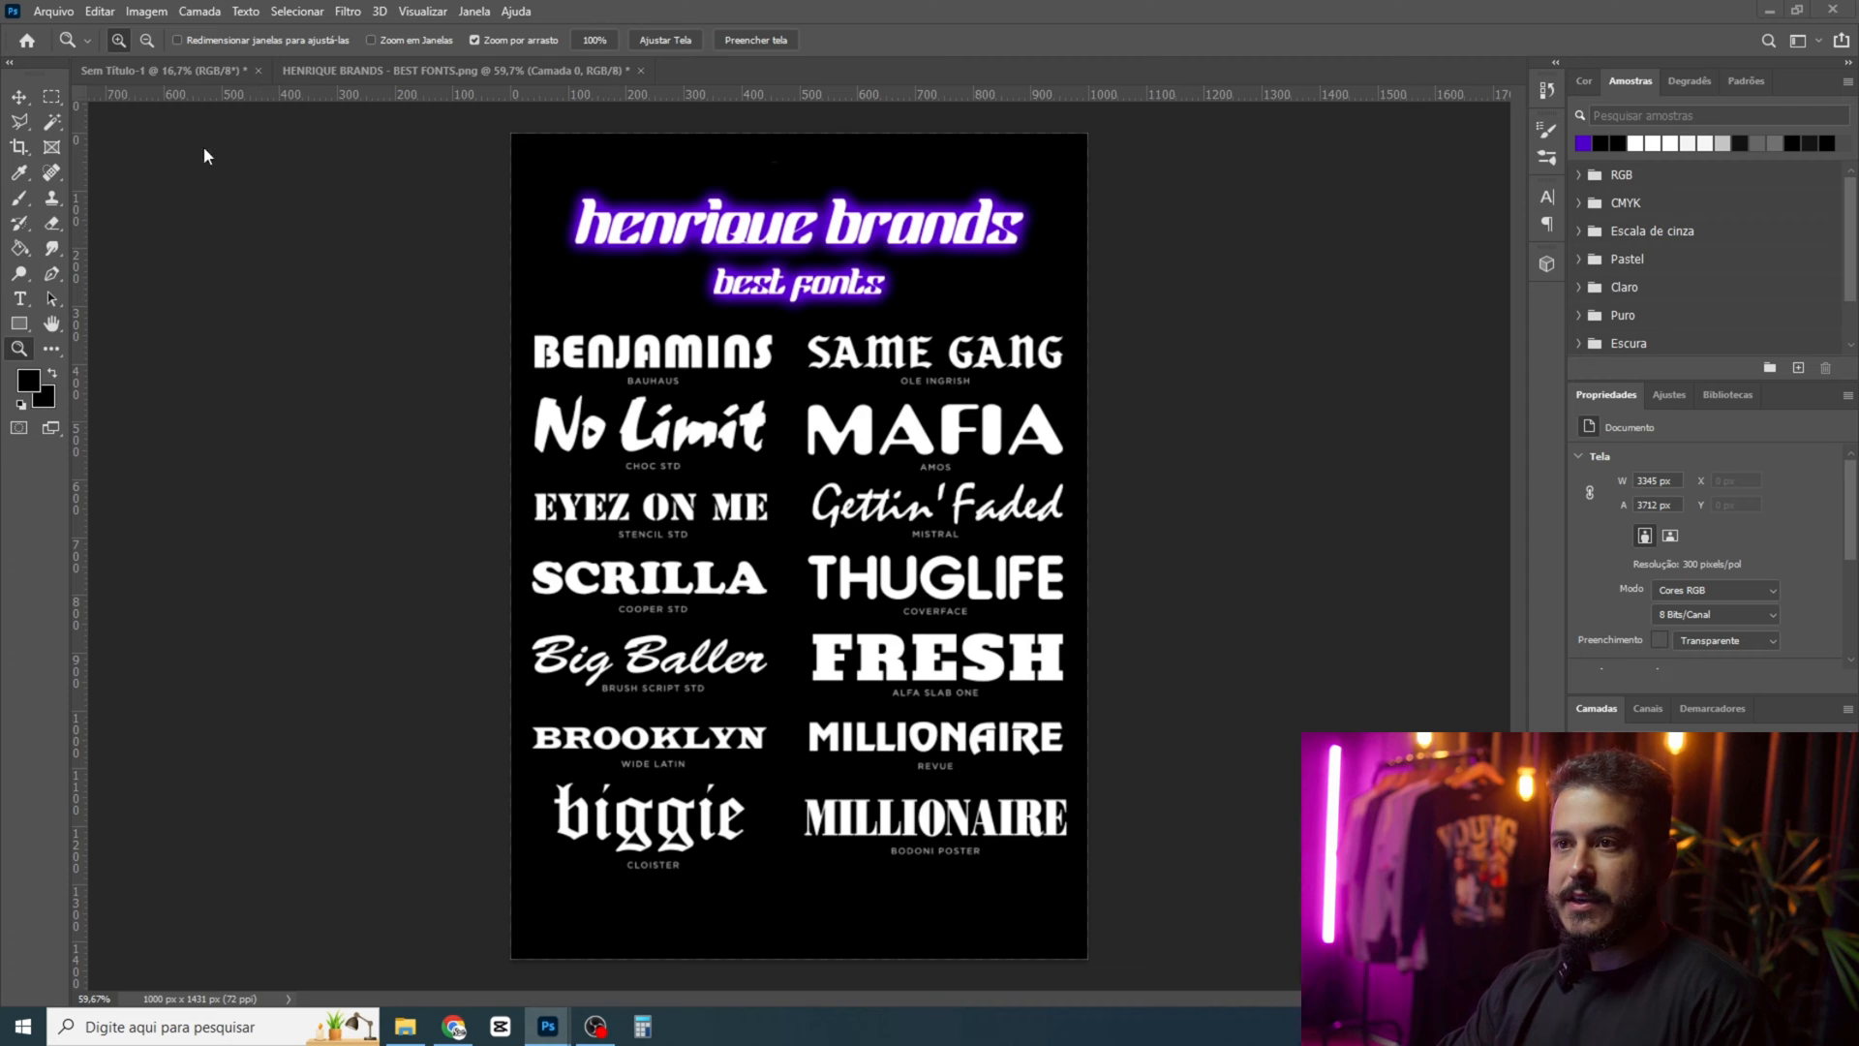
{"action": "left_click", "coordinate": [53, 11]}
{"action": "left_click", "coordinate": [72, 31]}
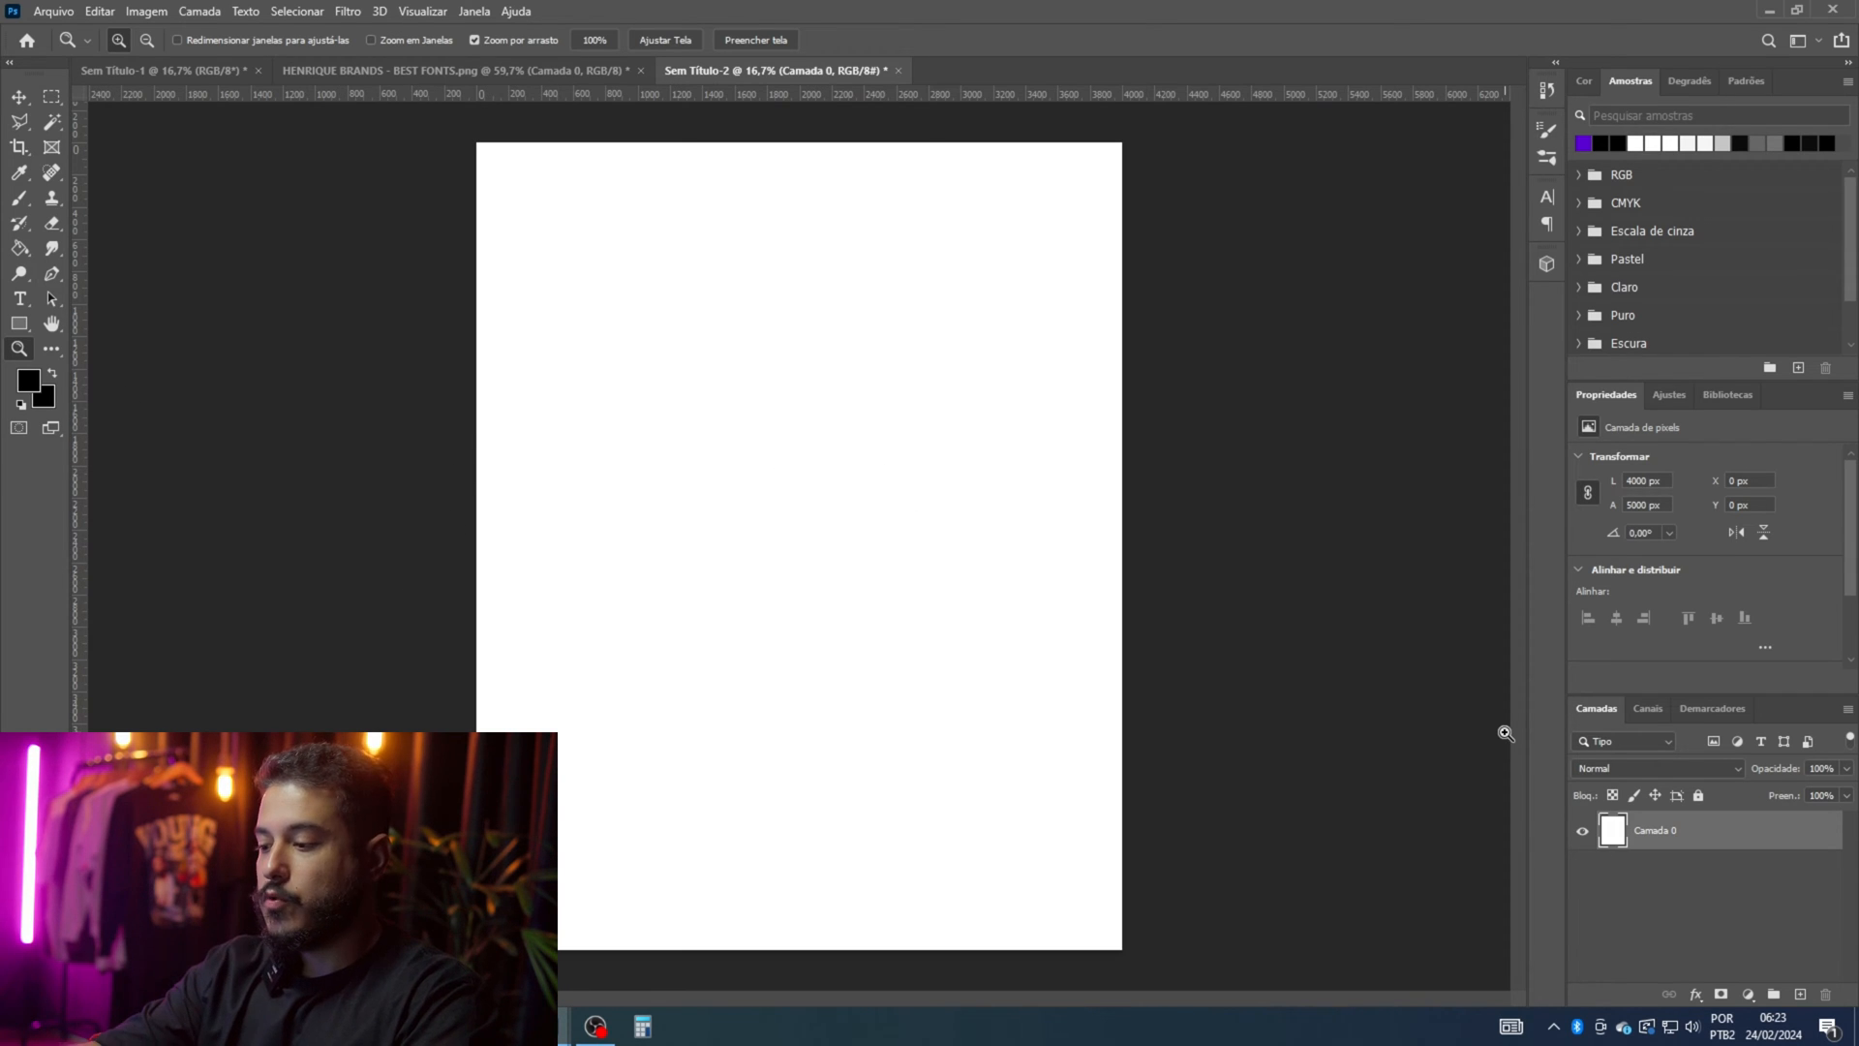
Step: Fill the blank base layer with black and lock the layer completely
{"action": "key", "text": "alt+BackSpace"}
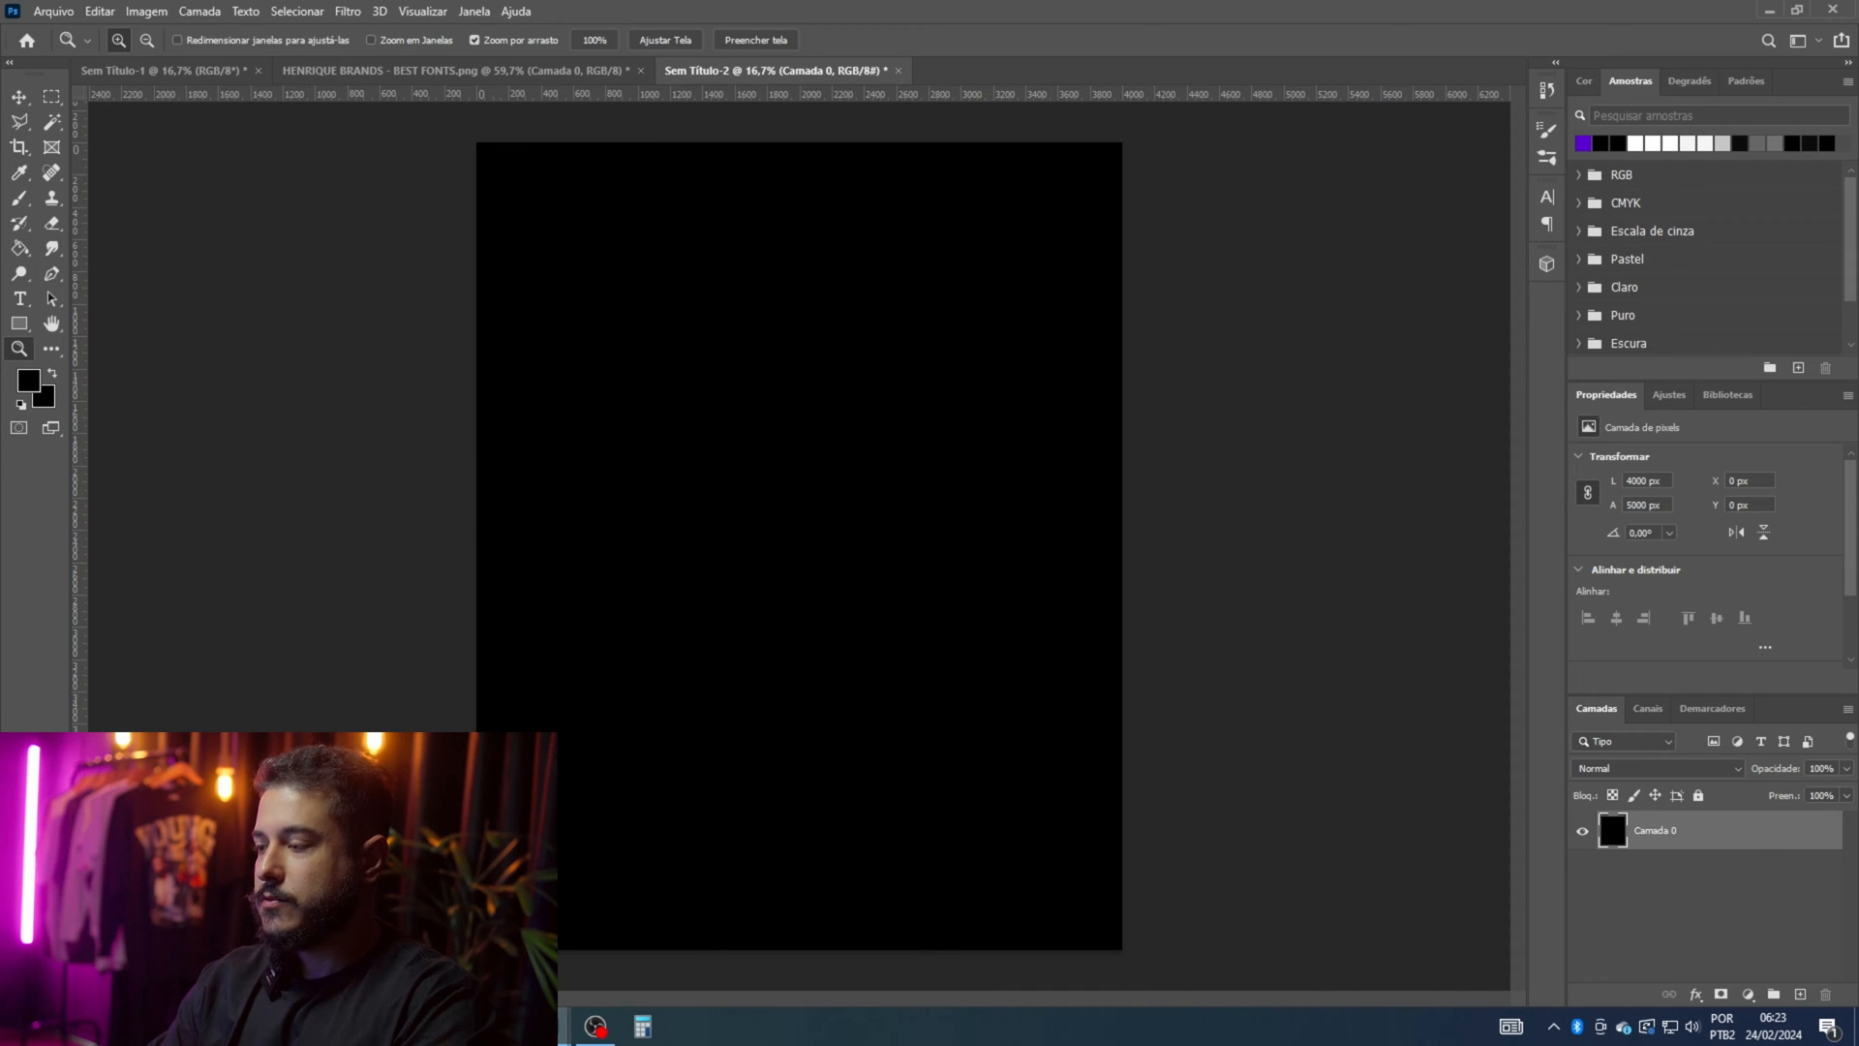
{"action": "right_click", "coordinate": [1708, 842]}
{"action": "left_click", "coordinate": [1710, 897]}
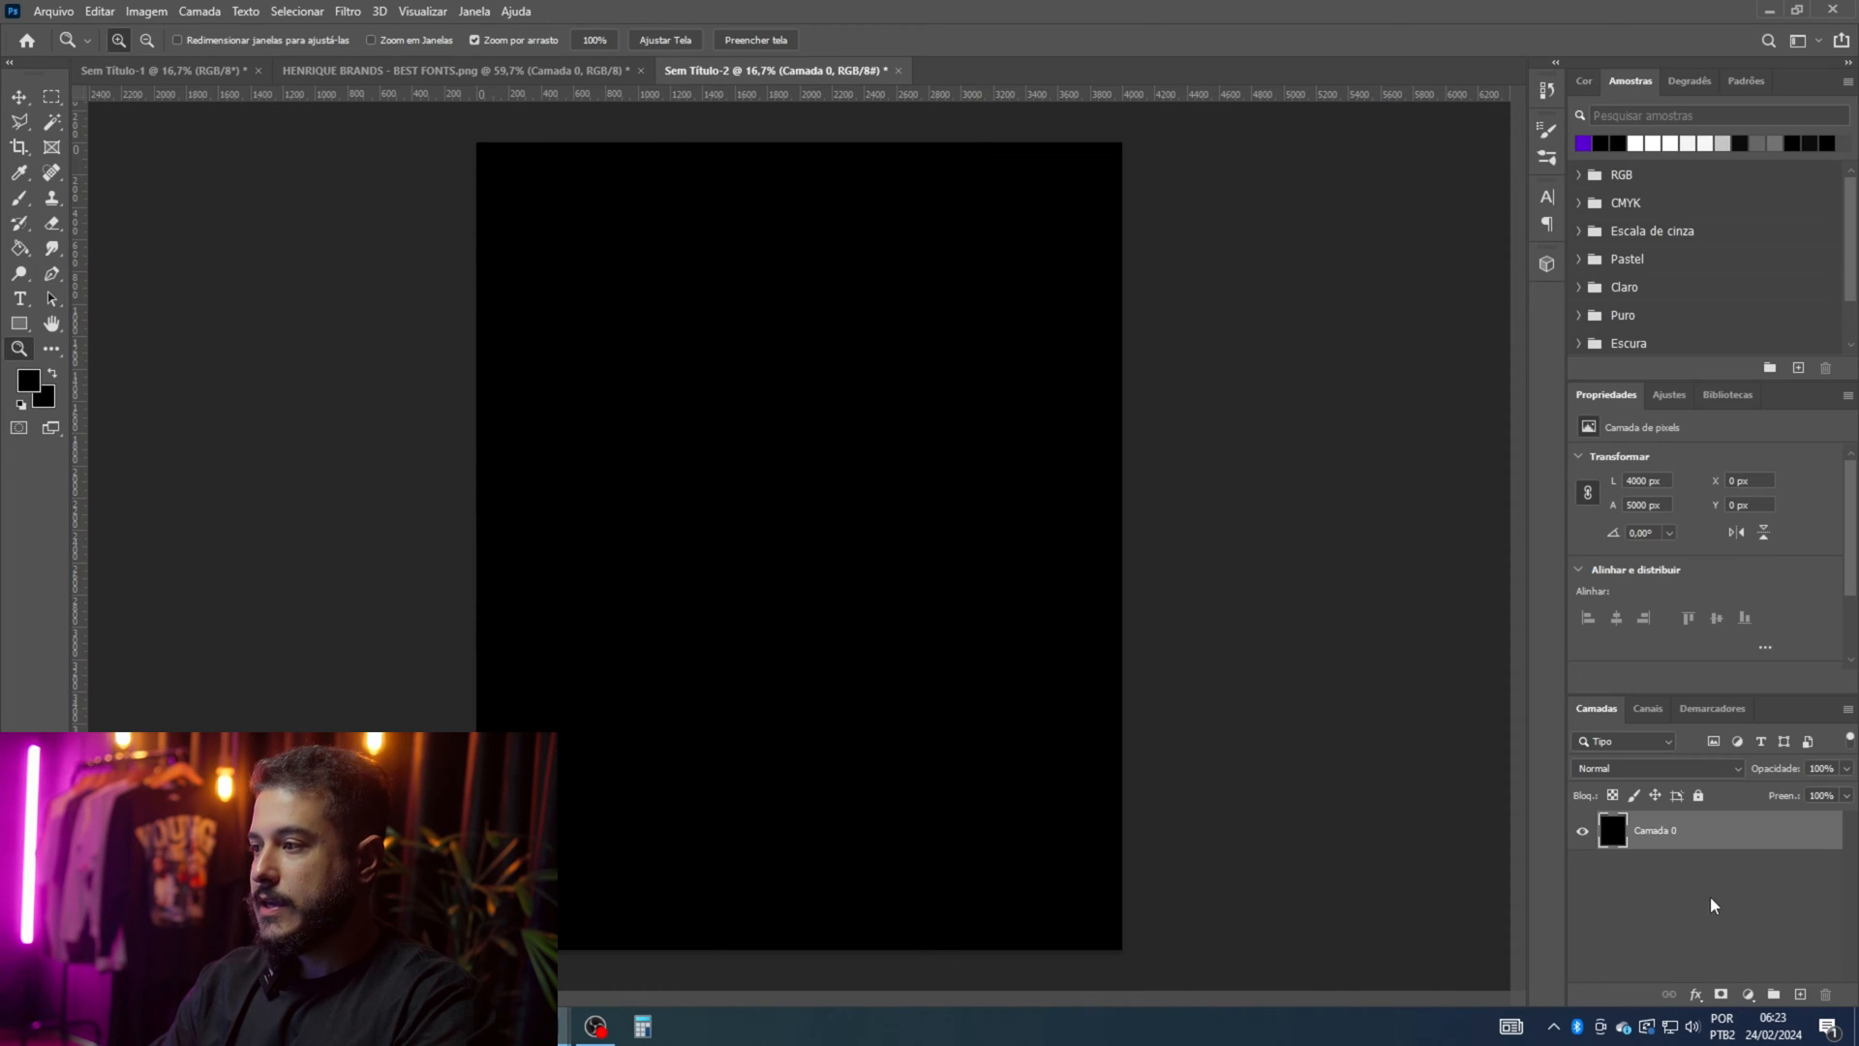
{"action": "left_click", "coordinate": [1700, 796]}
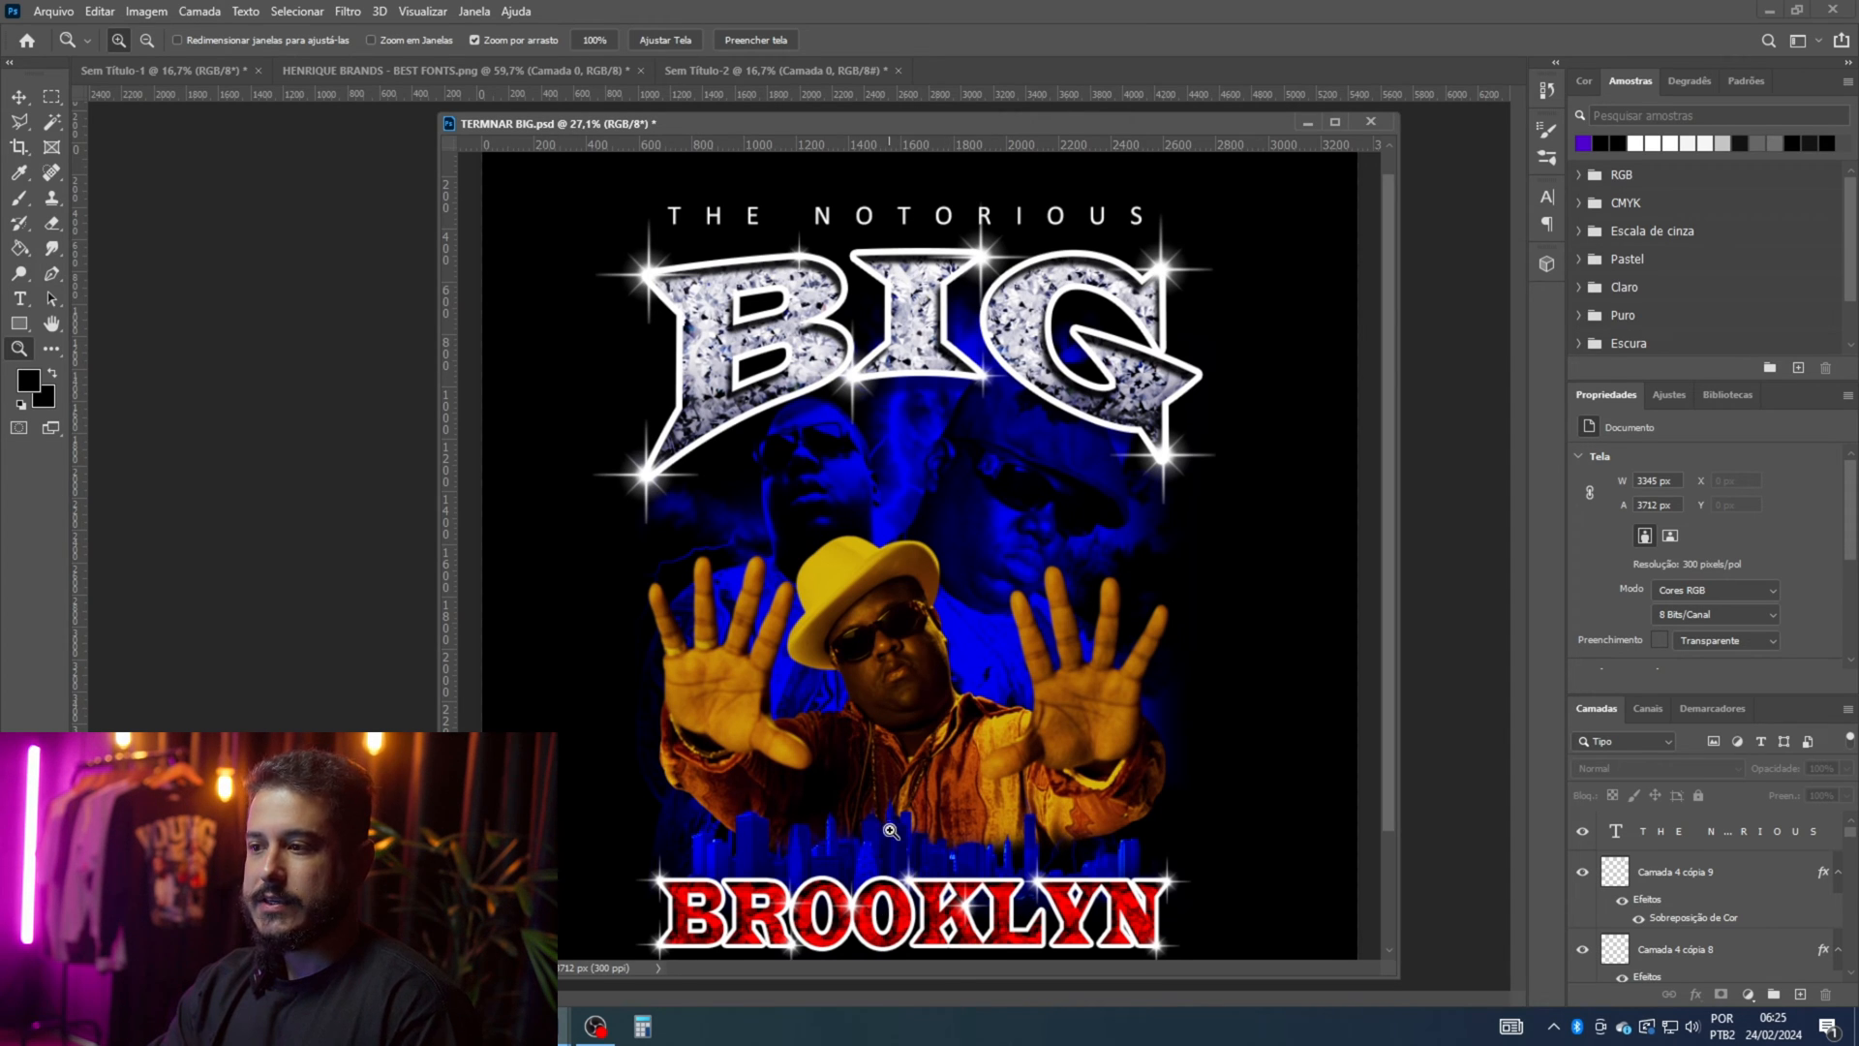
Step: Review the TERMNAR BIG.psd reference design and the cut-out portraits in the Sem Título-1 document
{"action": "left_click_drag", "start_coordinate": [918, 863], "coordinate": [944, 898]}
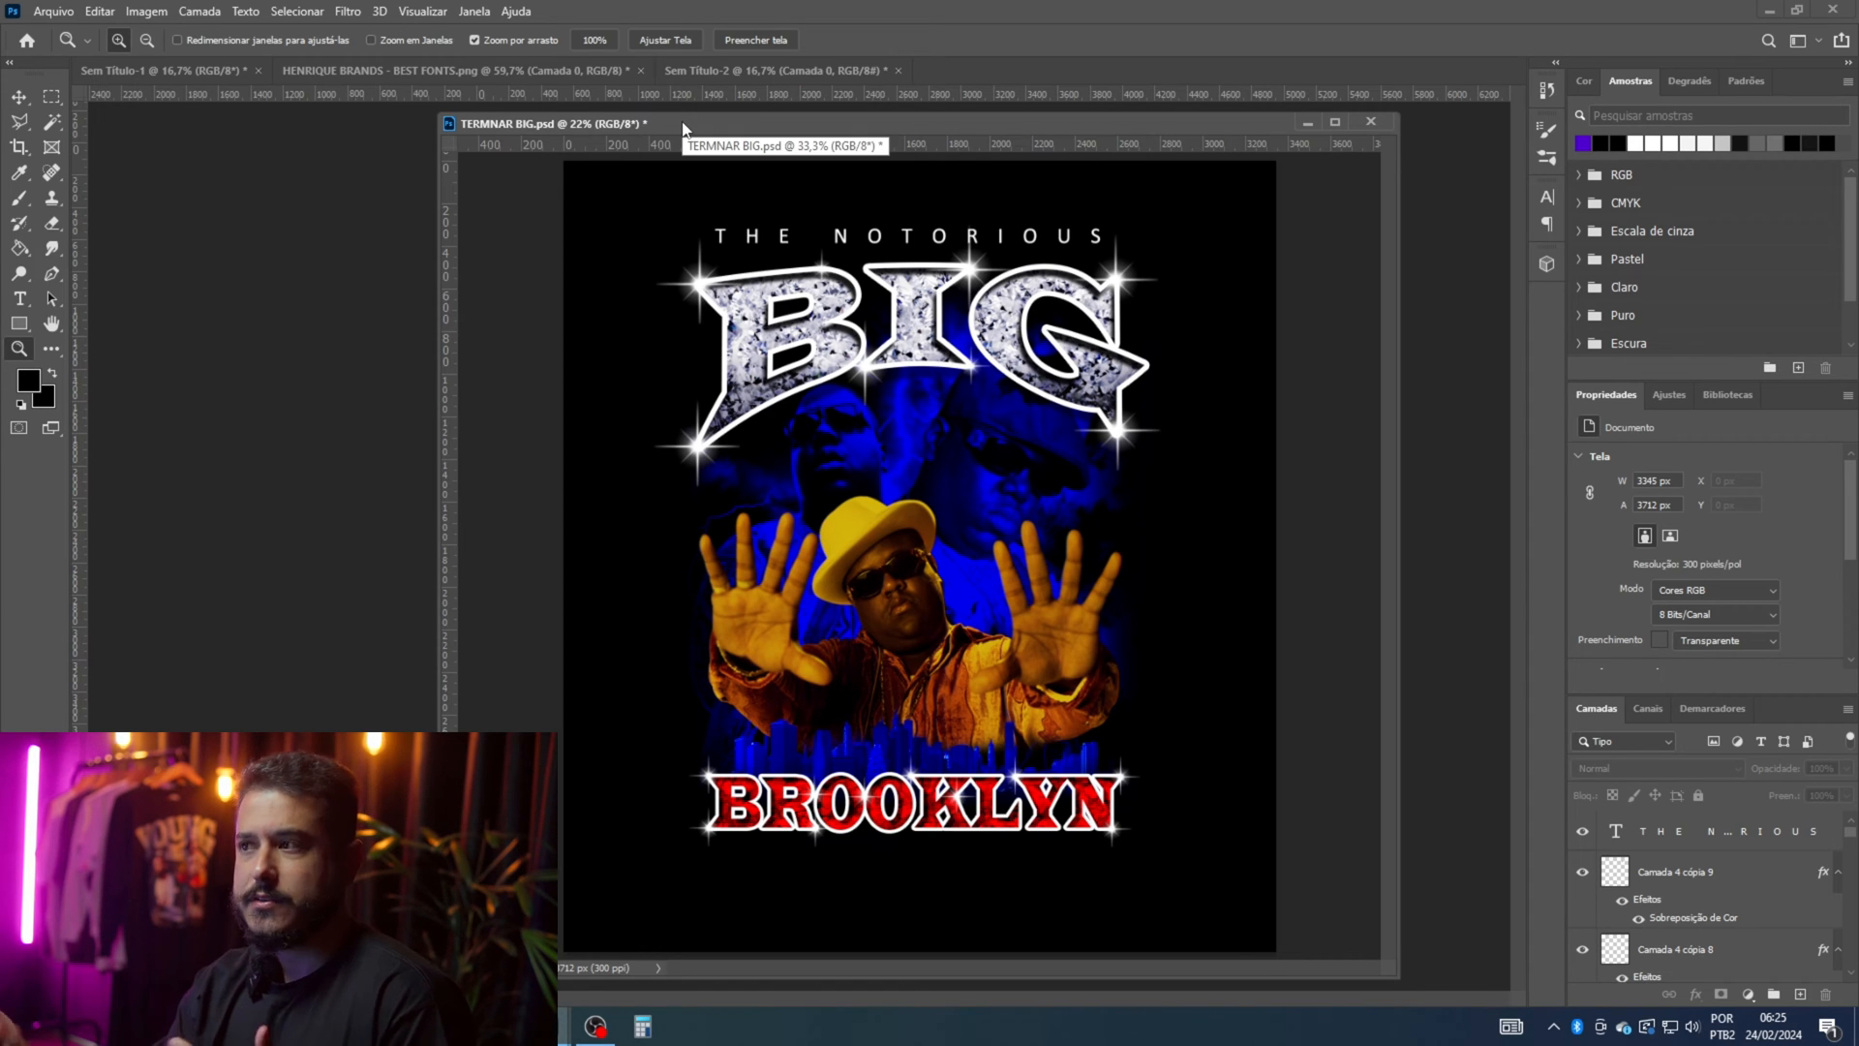
{"action": "left_click", "coordinate": [689, 69]}
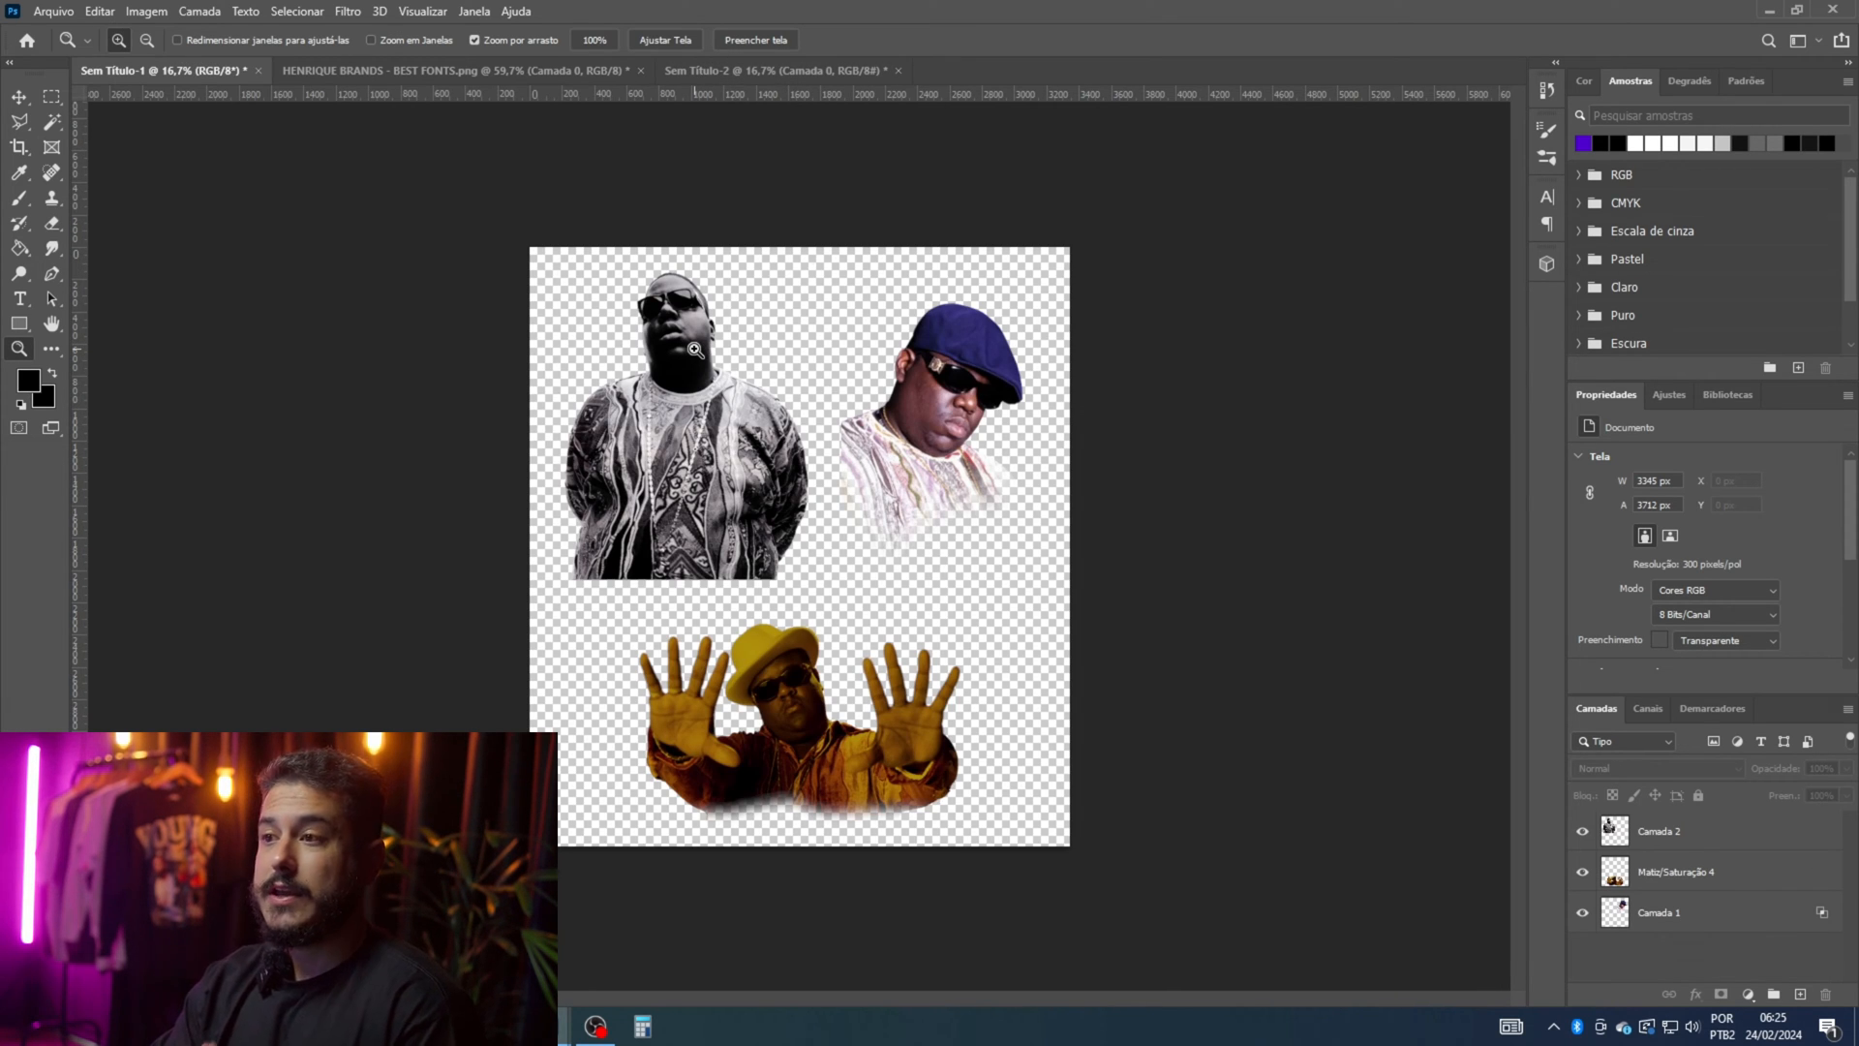
{"action": "left_click_drag", "start_coordinate": [659, 401], "coordinate": [698, 425]}
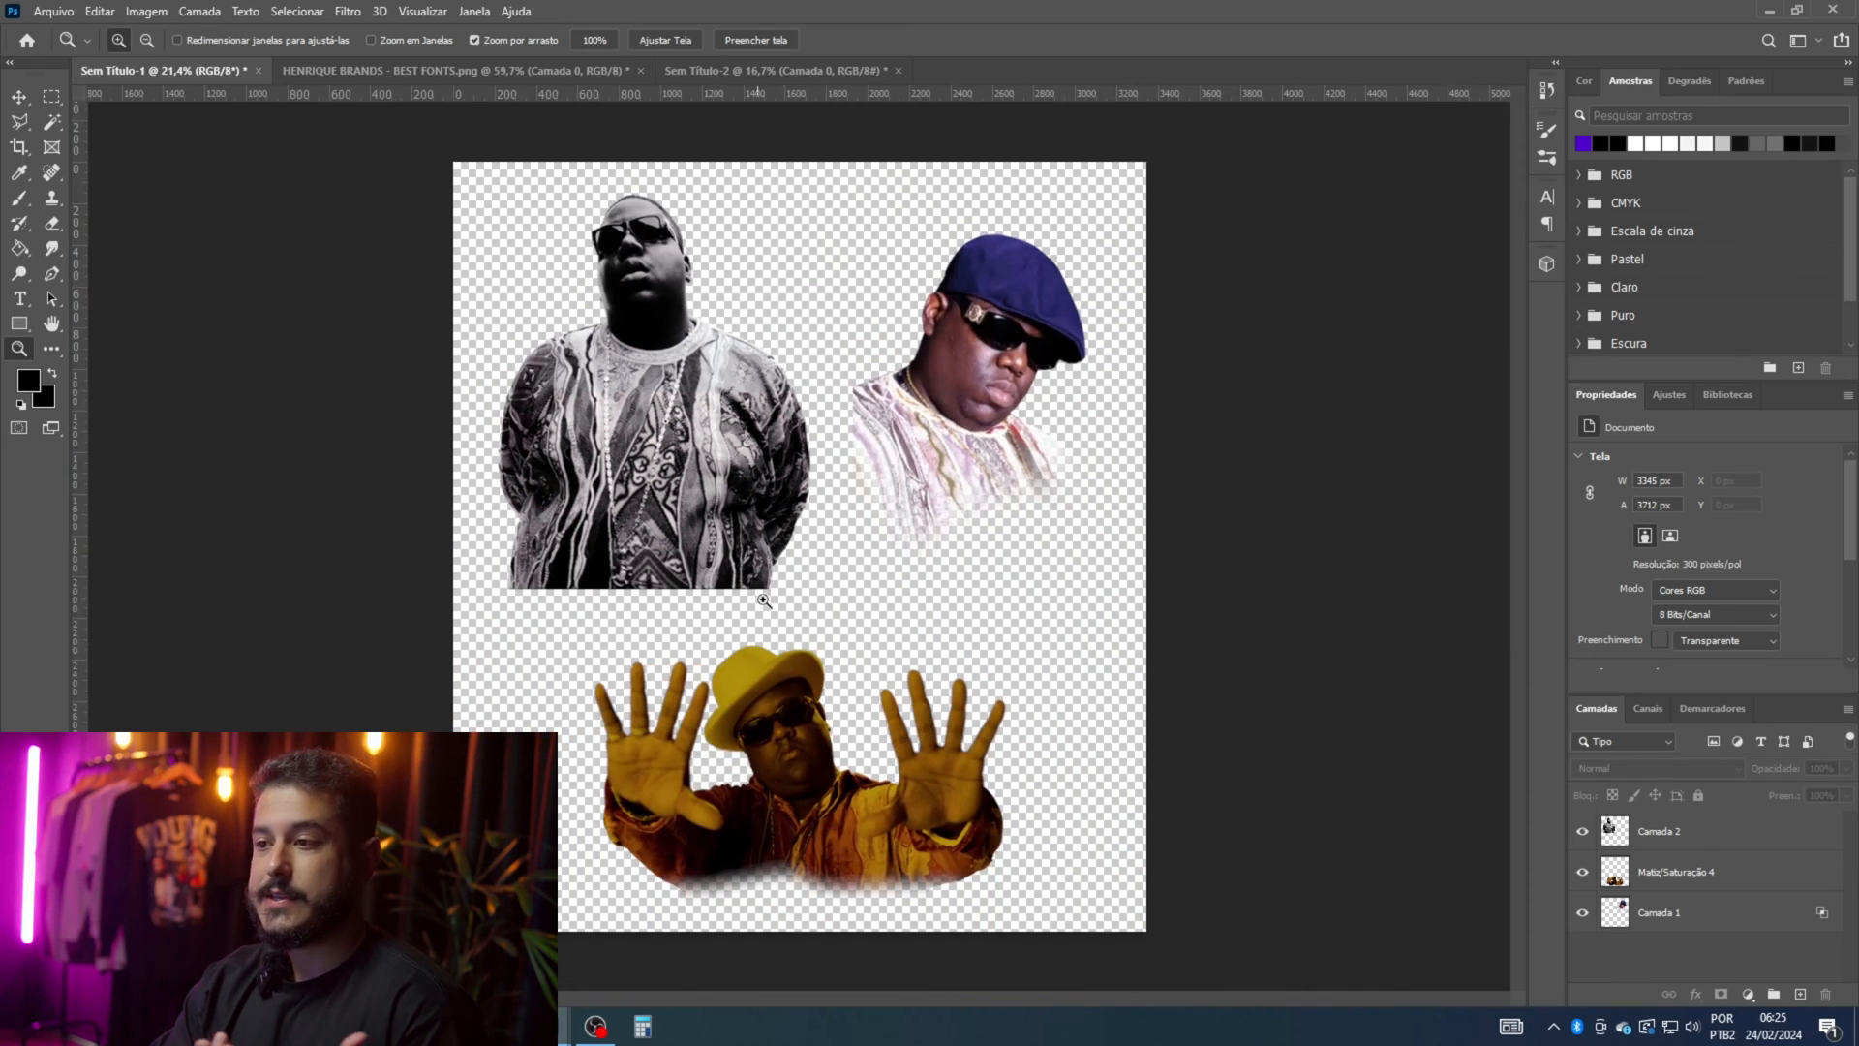
{"action": "mouse_move", "coordinate": [764, 600]}
{"action": "left_mouse_down"}
{"action": "mouse_move", "coordinate": [880, 616]}
{"action": "mouse_move", "coordinate": [755, 601]}
{"action": "left_mouse_up"}
Step: Add a white "BIG" text in Wide Latin at 72 pt to the upper part of the black Sem Título-2 canvas
{"action": "left_click", "coordinate": [711, 75]}
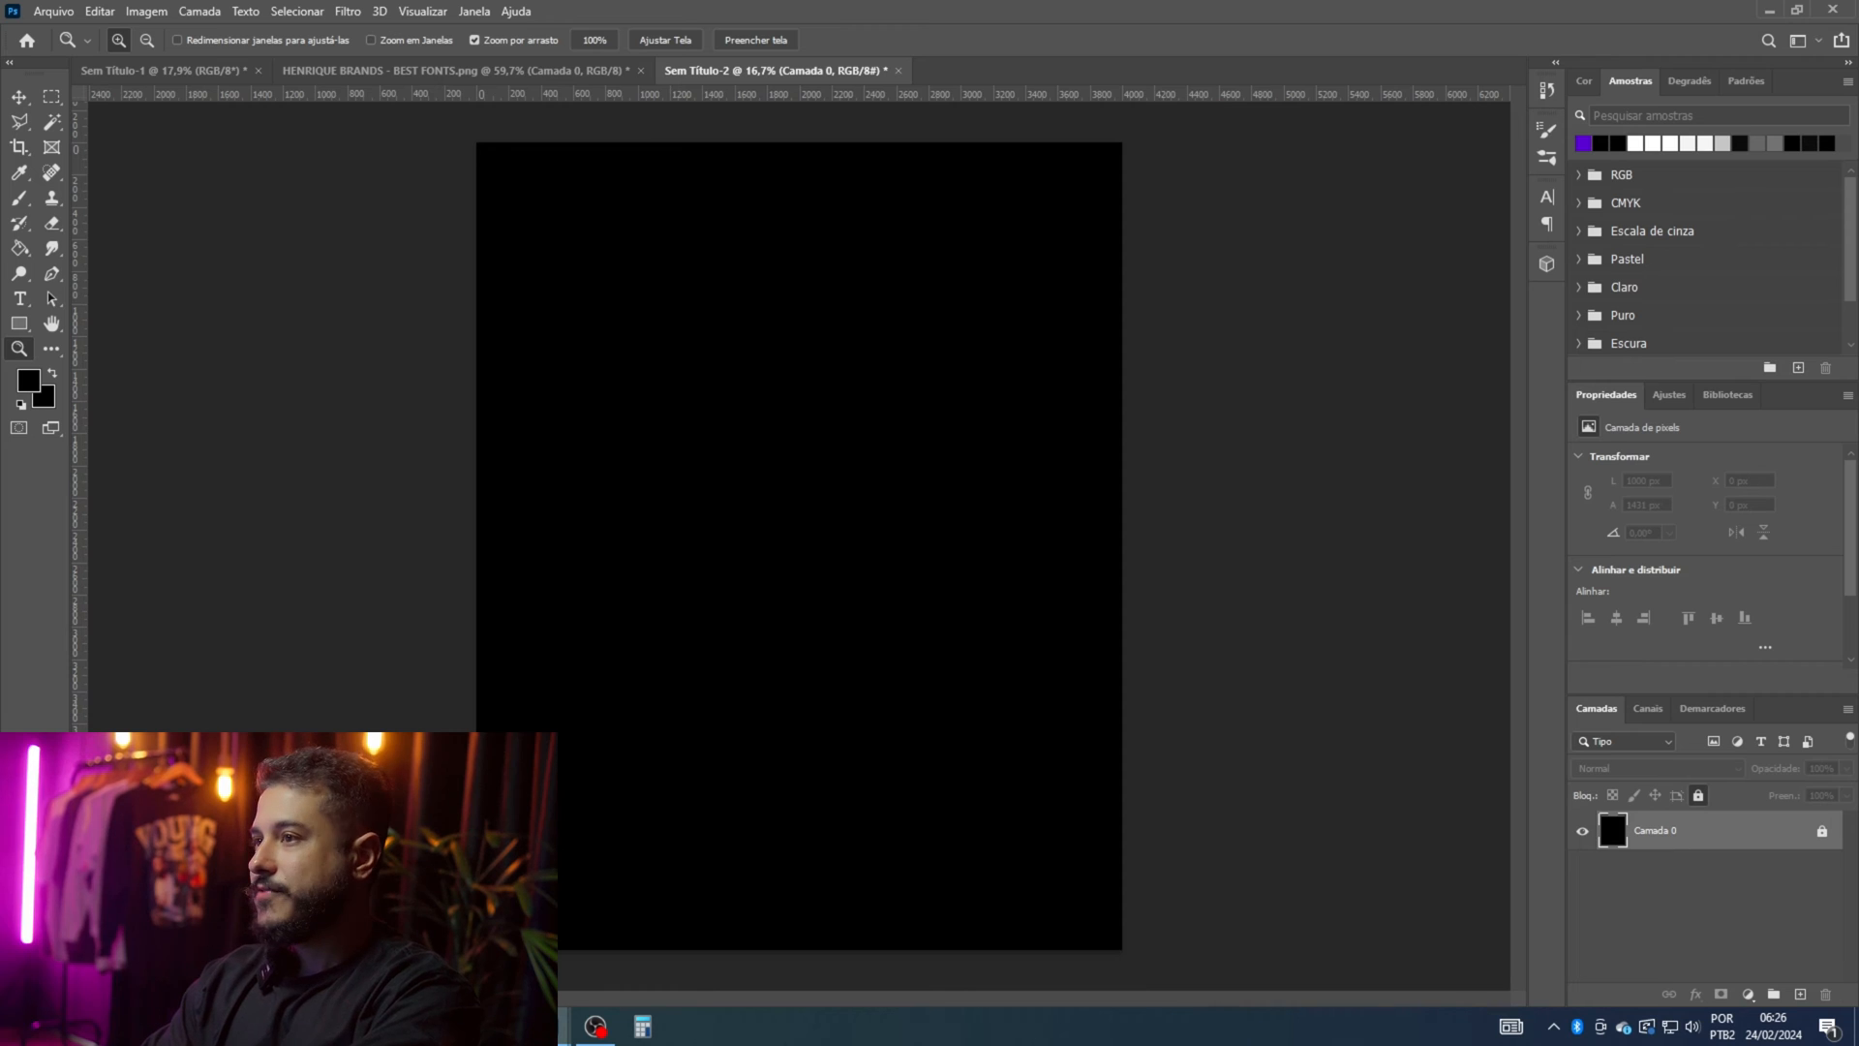
{"action": "left_click", "coordinate": [19, 298]}
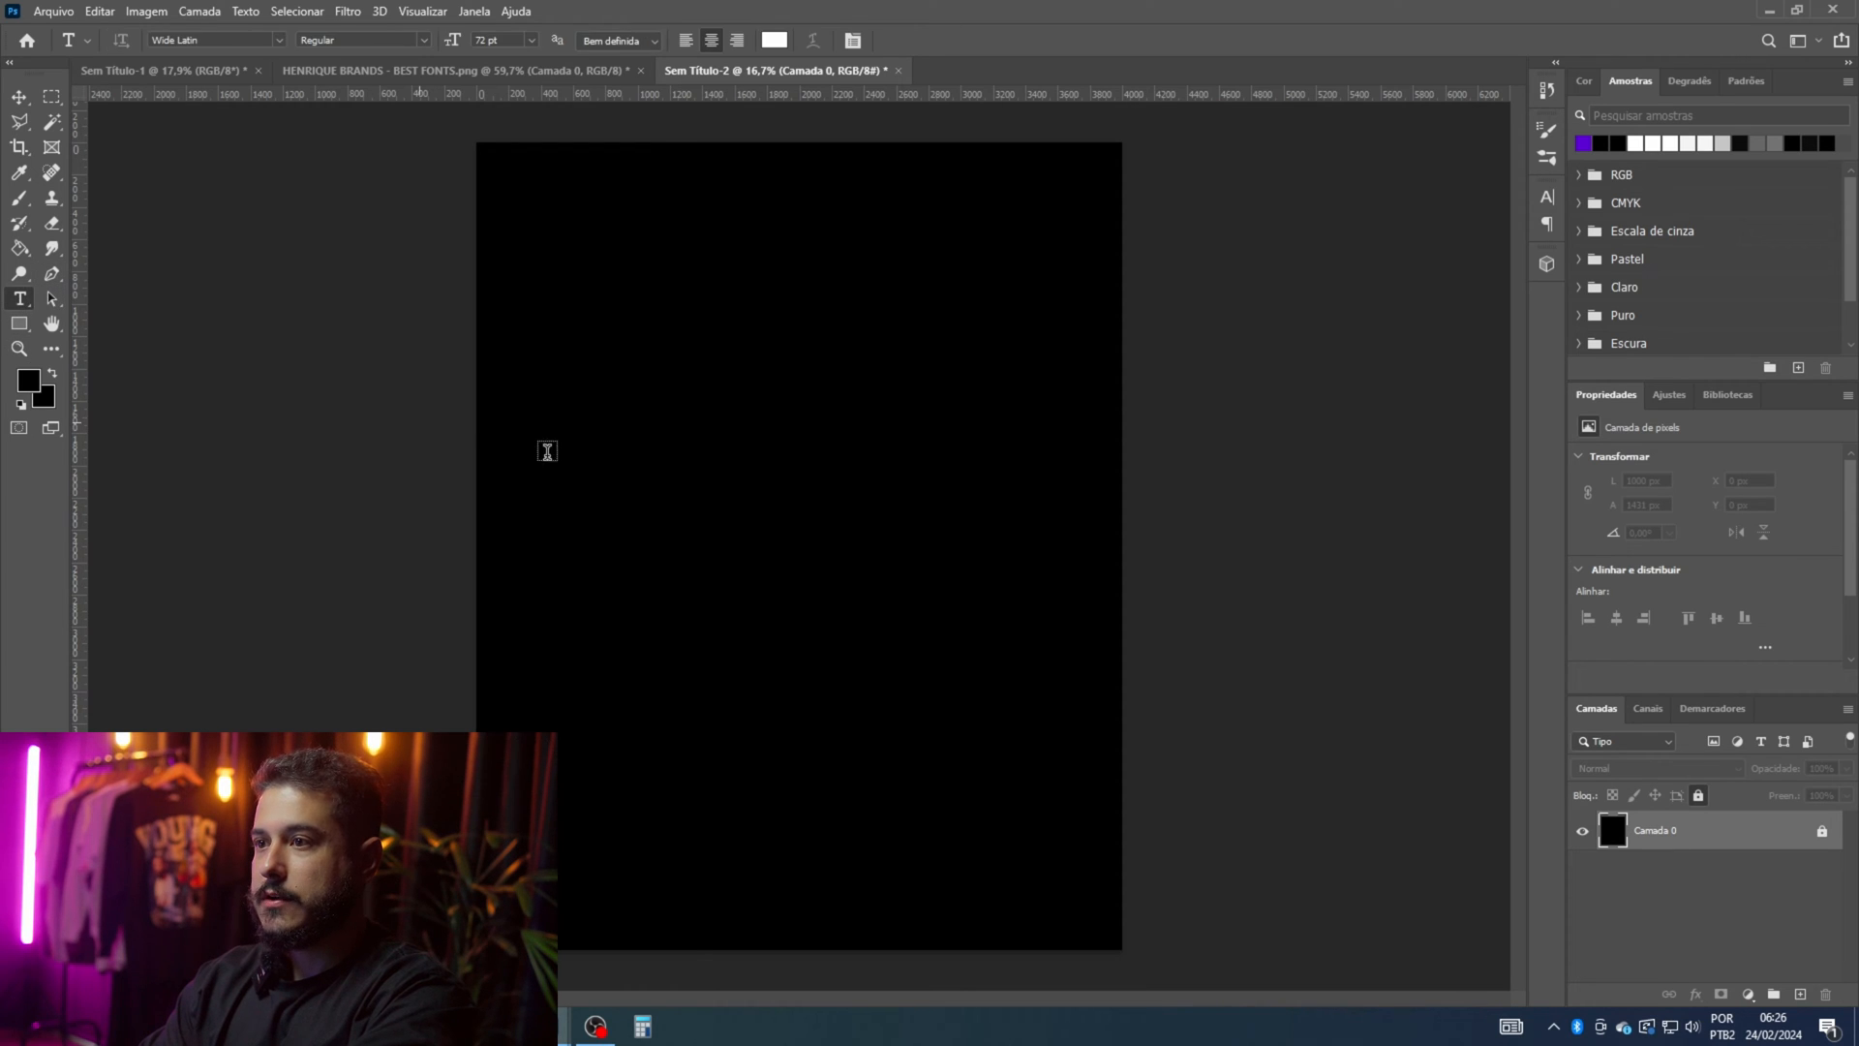
{"action": "left_click", "coordinate": [675, 310]}
{"action": "key", "text": "BackSpace"}
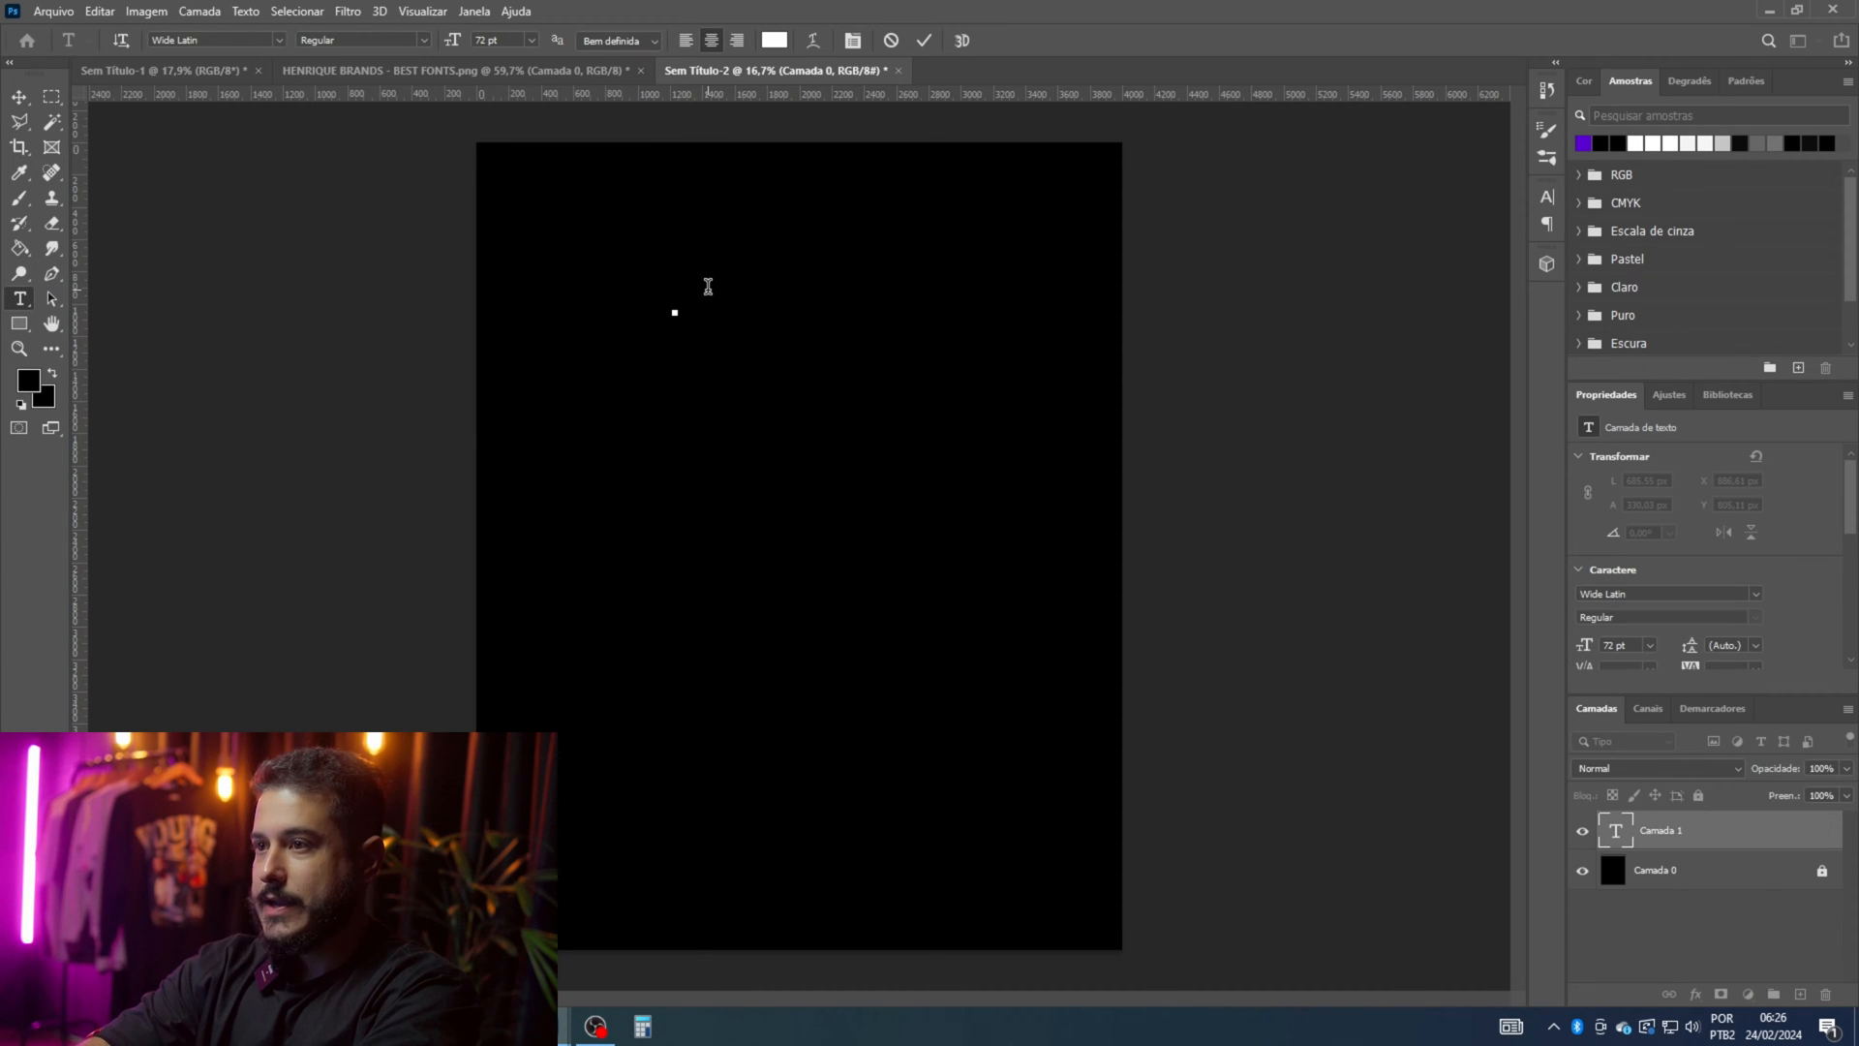
{"action": "type", "text": "BIG"}
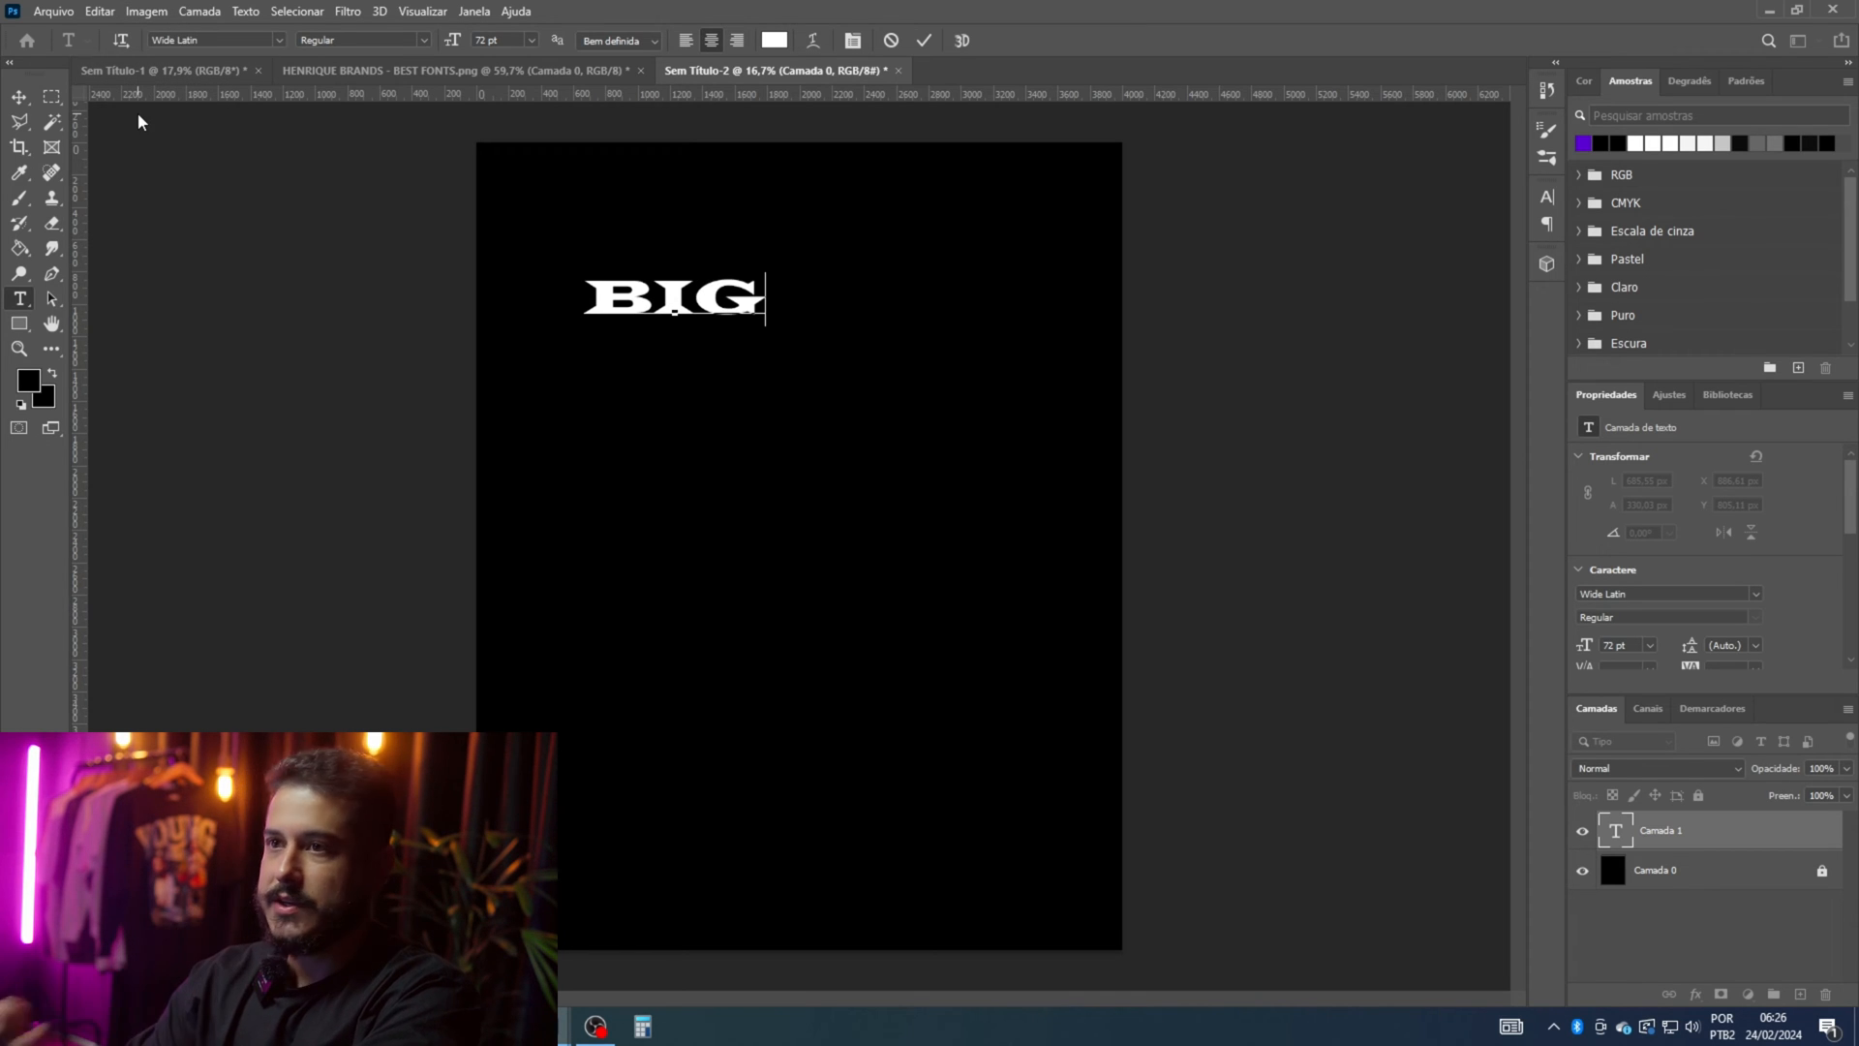
Step: Enlarge the BIG text to about 2504 px wide and position it in the upper part of the canvas
{"action": "left_click", "coordinate": [19, 97]}
{"action": "left_click_drag", "start_coordinate": [660, 321], "coordinate": [796, 333]}
{"action": "key", "text": "ctrl+t"}
{"action": "key", "text": "Return"}
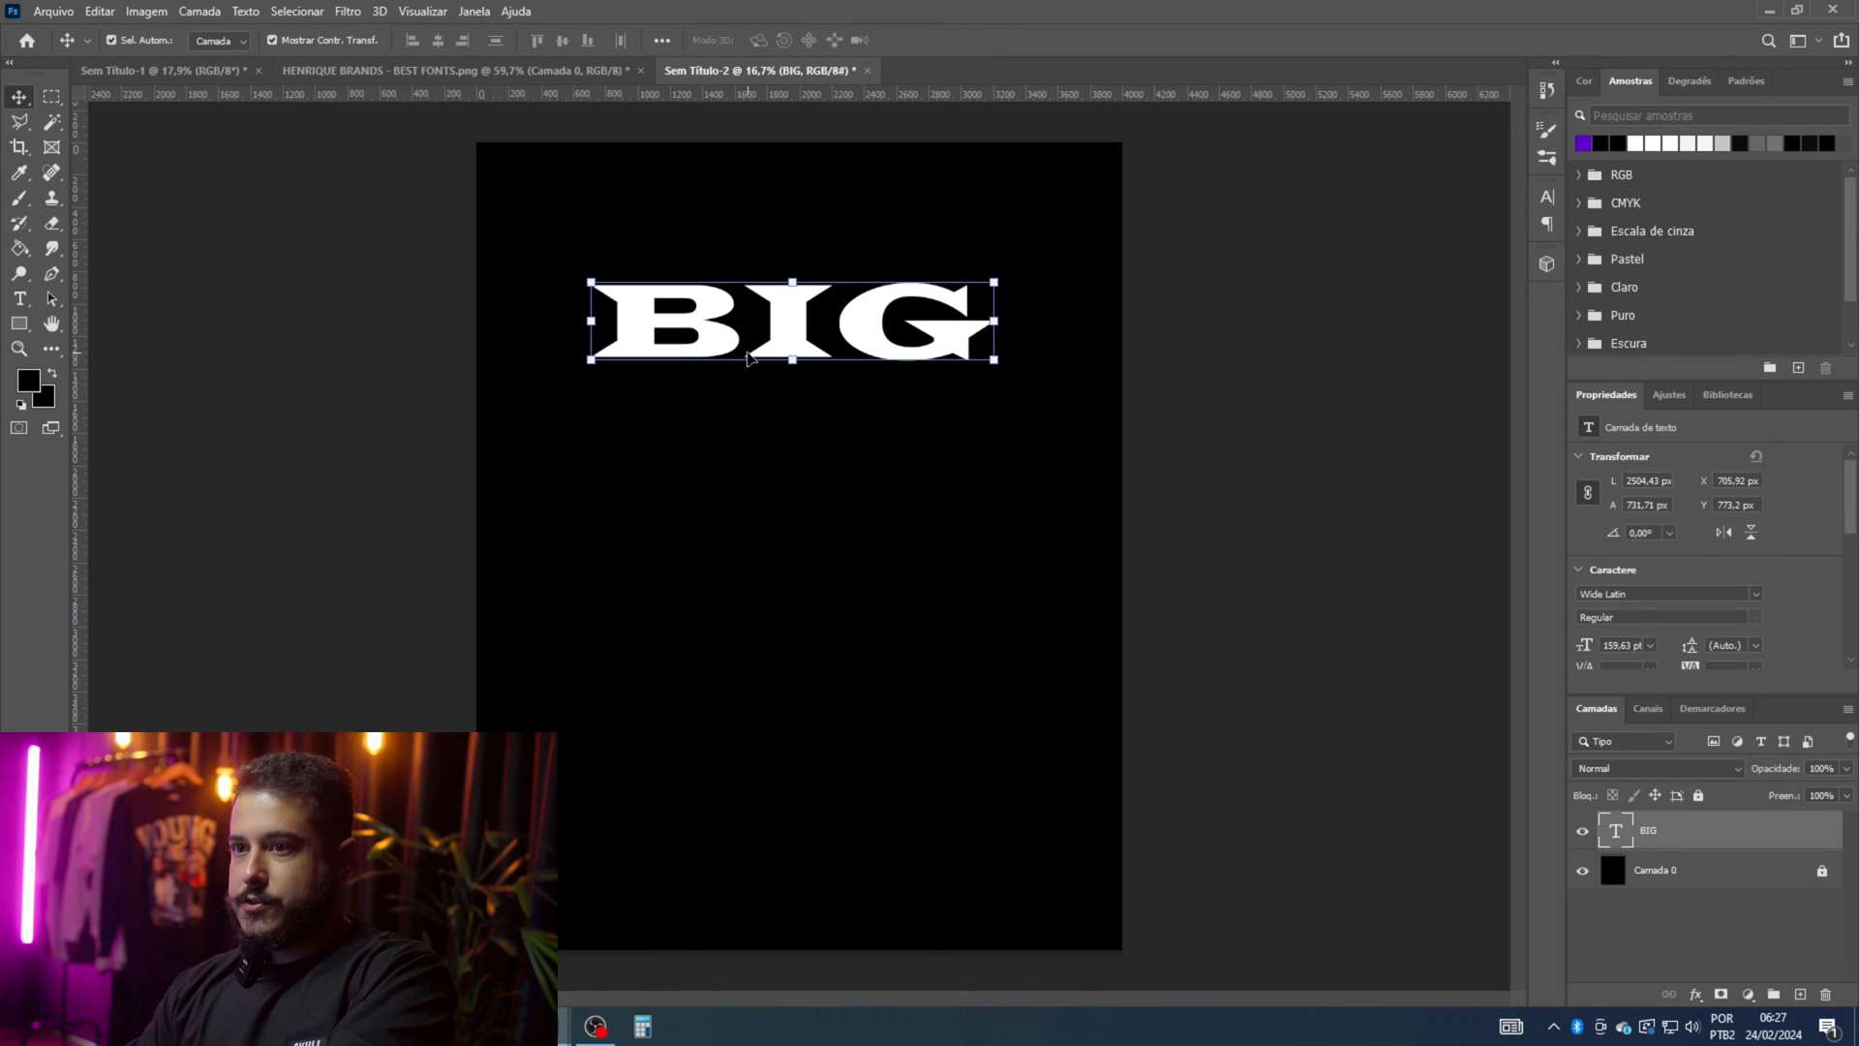
Step: Warp the BIG text with the horizontal Arco Para Baixo style and a bend of -49%
{"action": "left_click", "coordinate": [18, 303]}
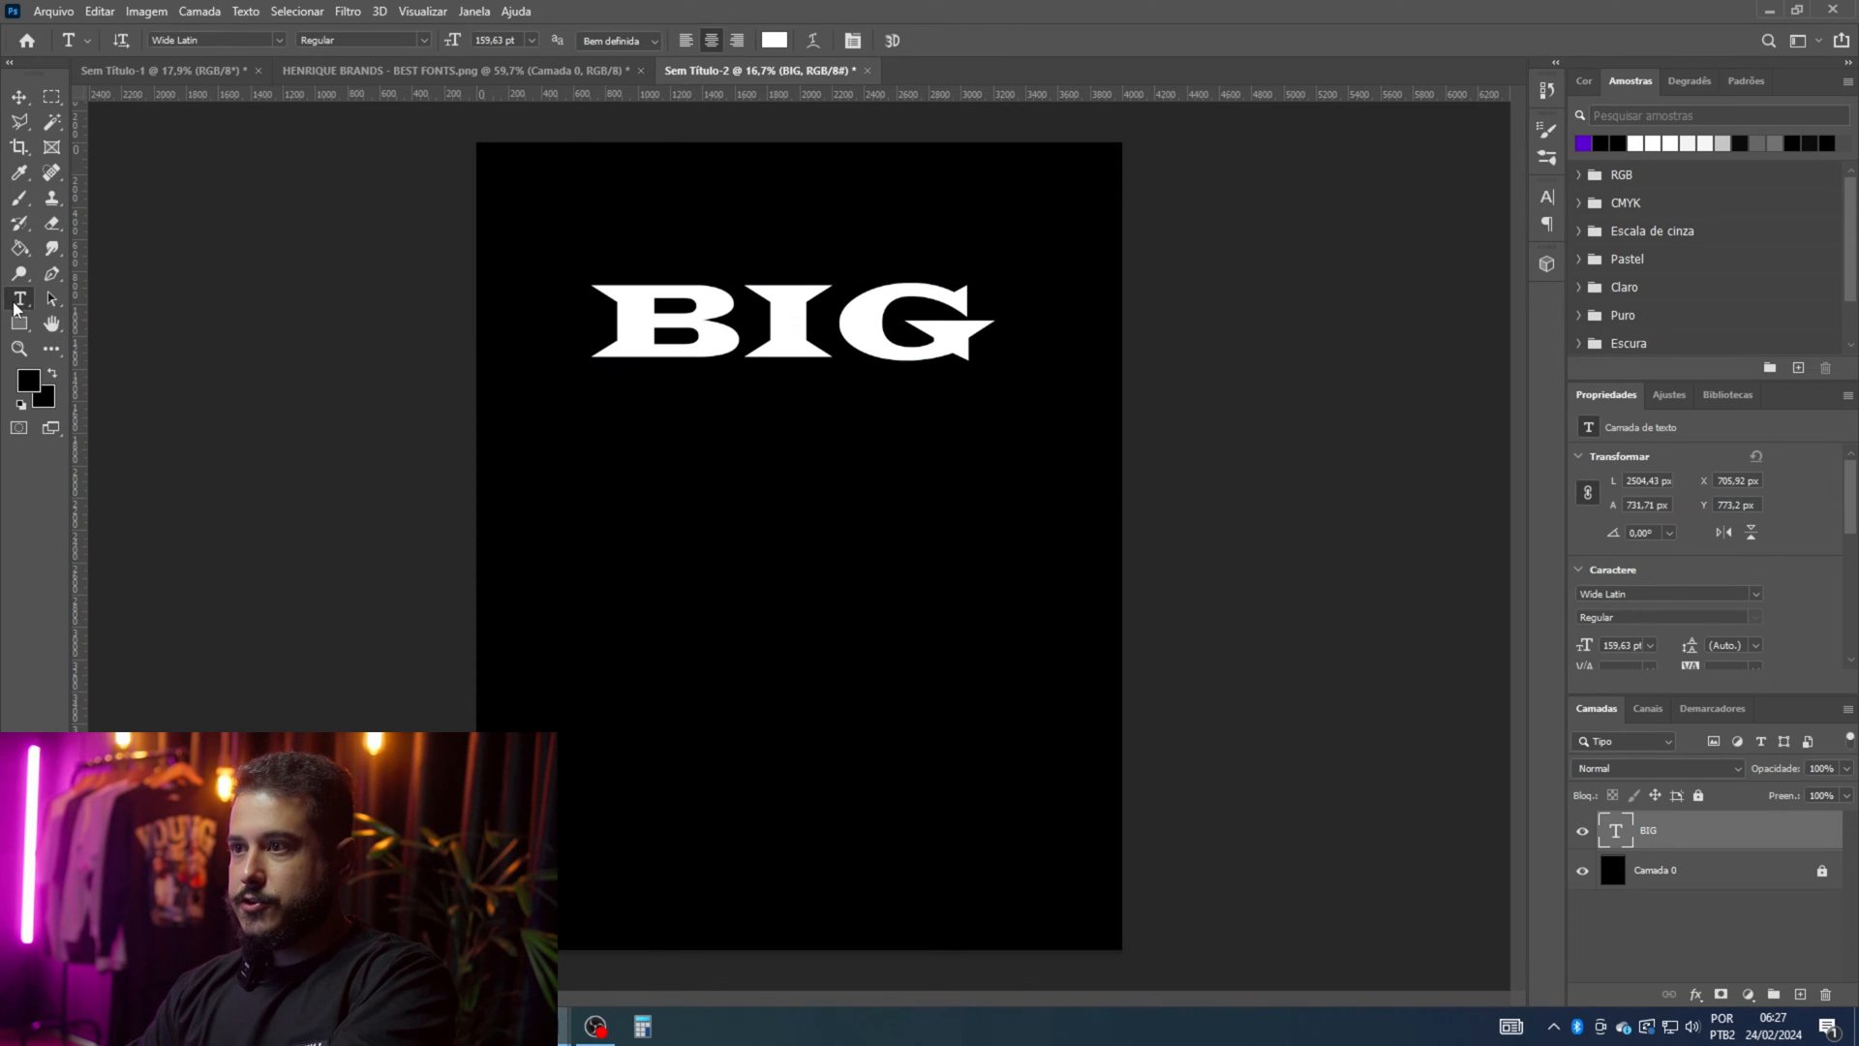
{"action": "left_click", "coordinate": [839, 345]}
{"action": "key", "text": "ctrl+a"}
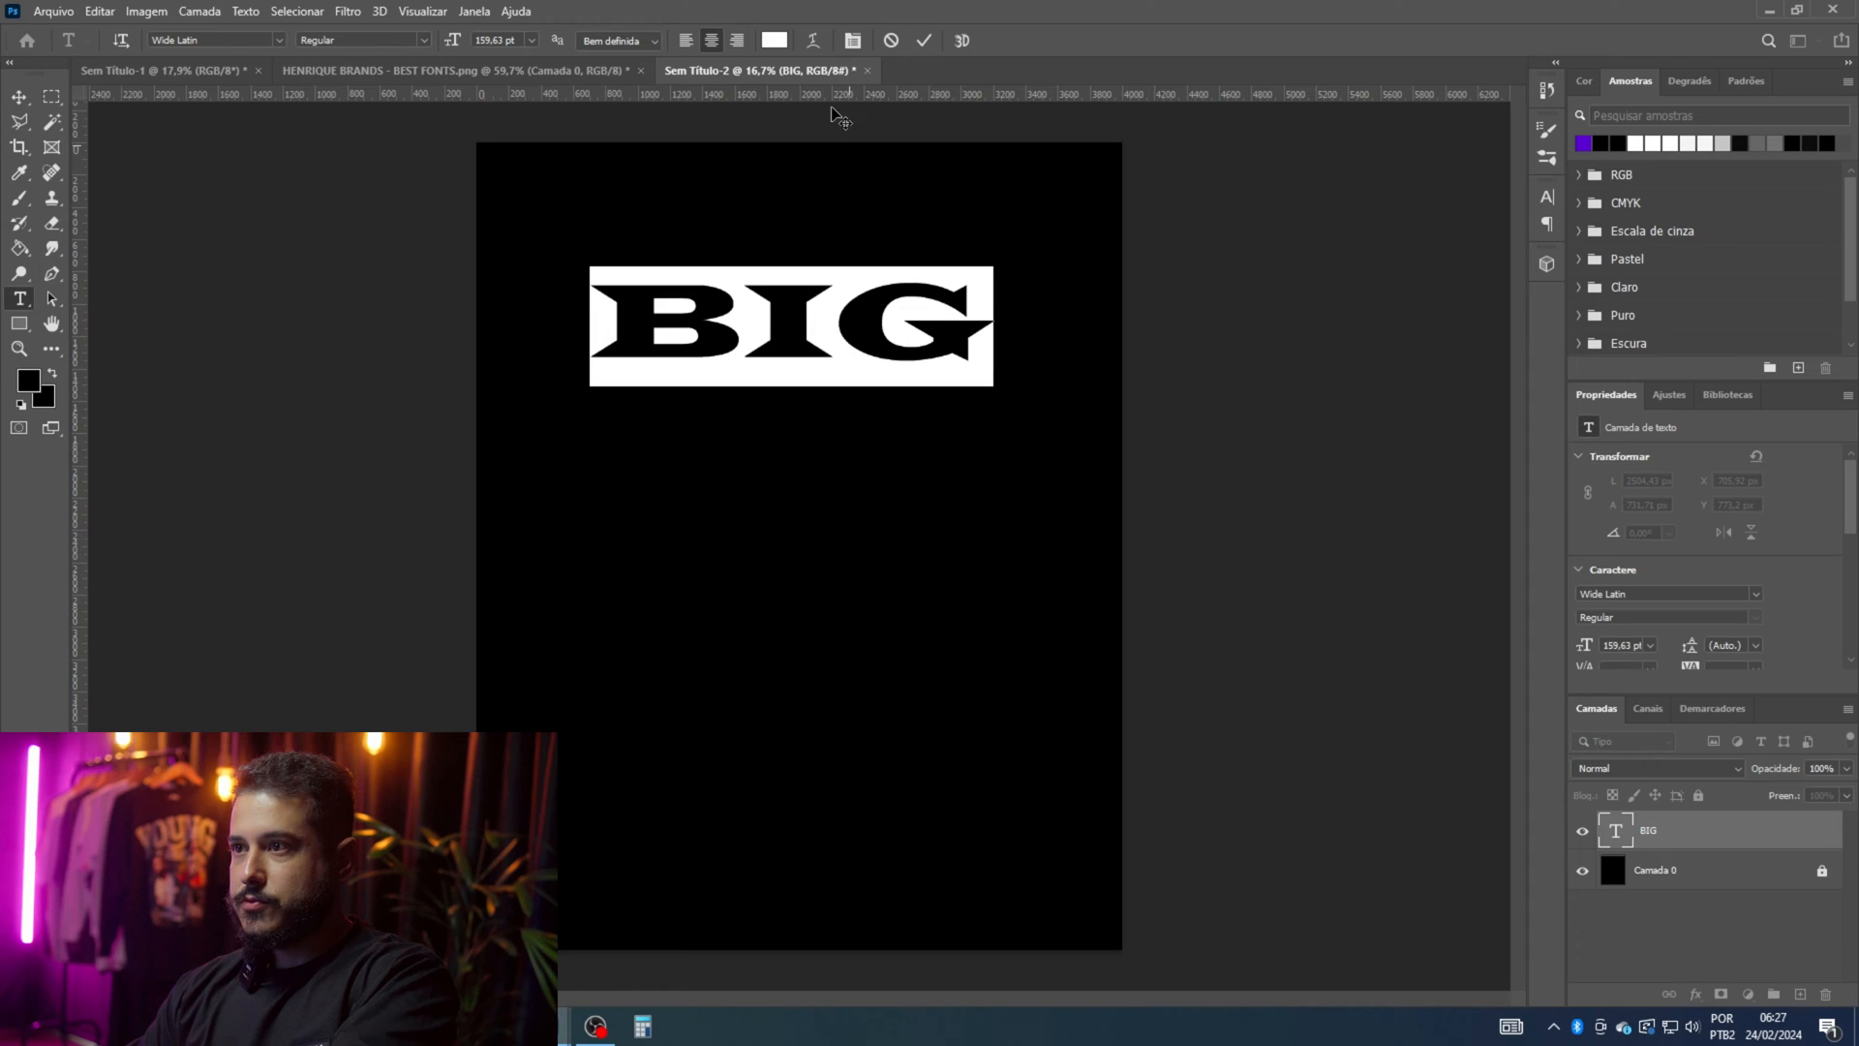
{"action": "left_click", "coordinate": [814, 41]}
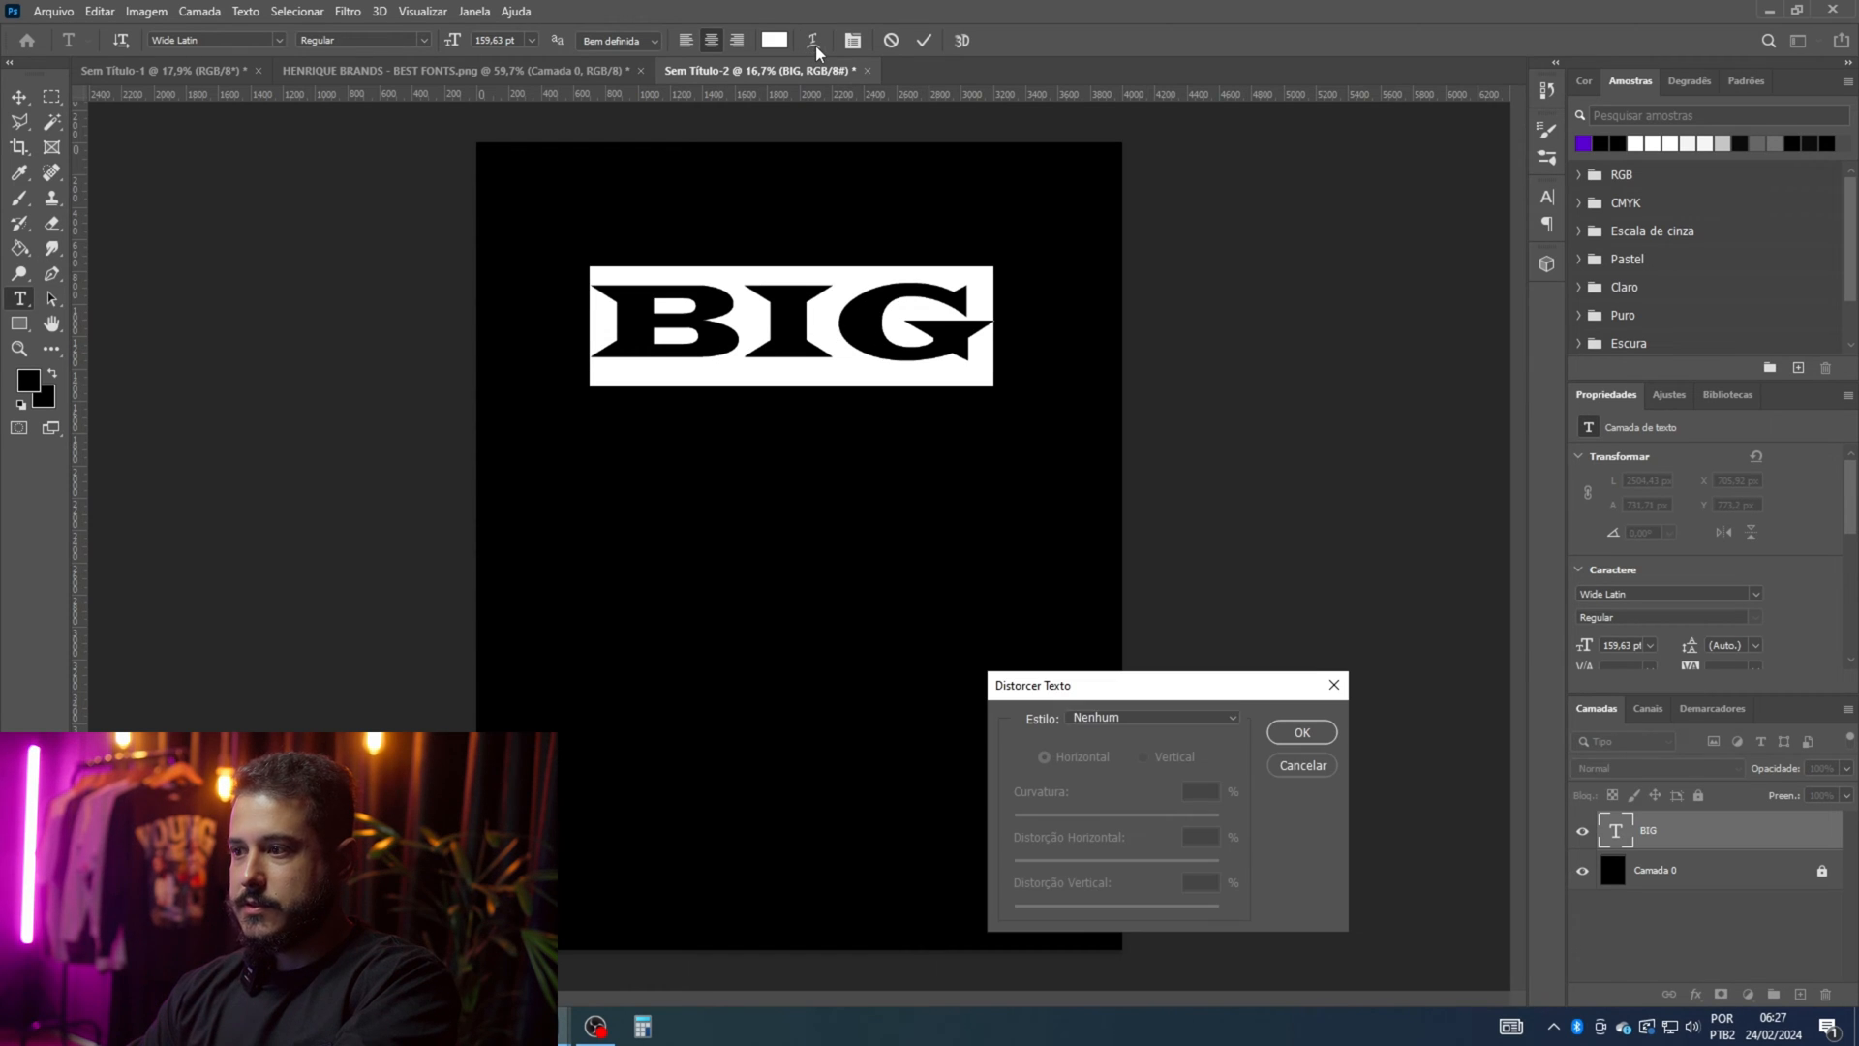
{"action": "left_click", "coordinate": [1171, 716]}
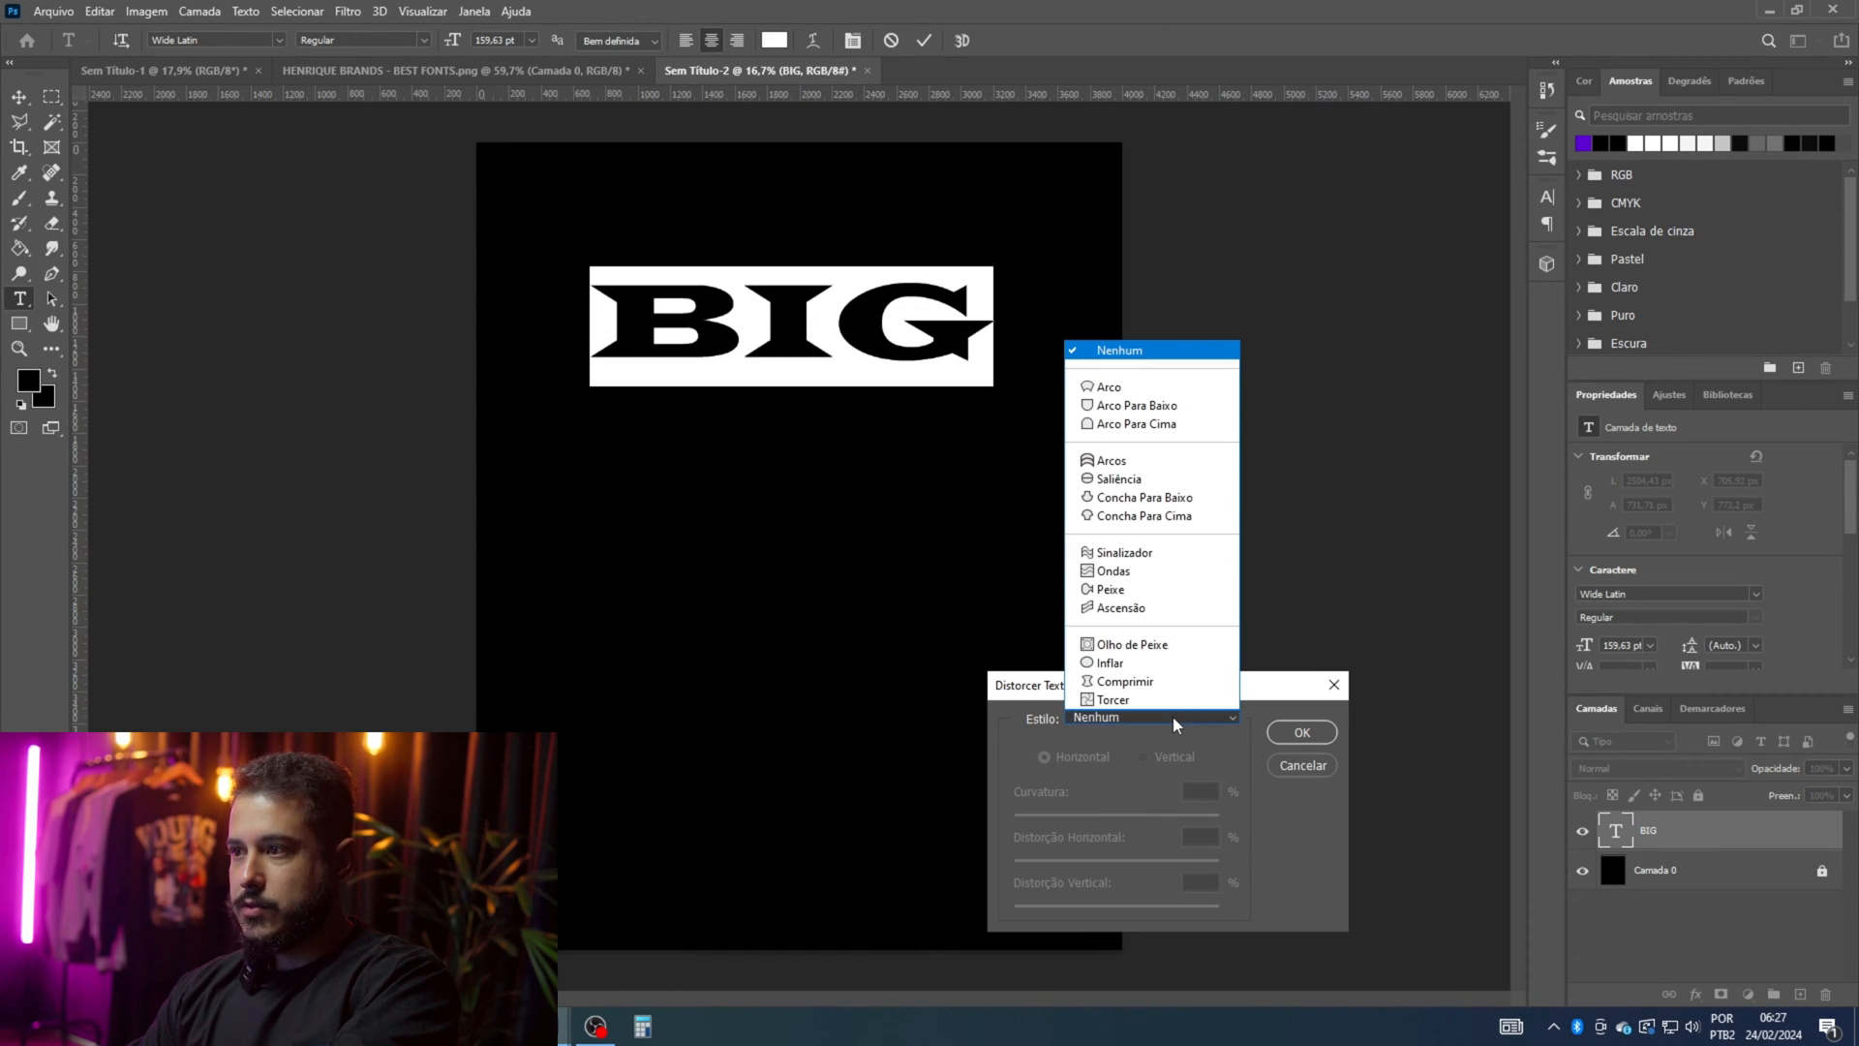
{"action": "left_click", "coordinate": [1148, 406]}
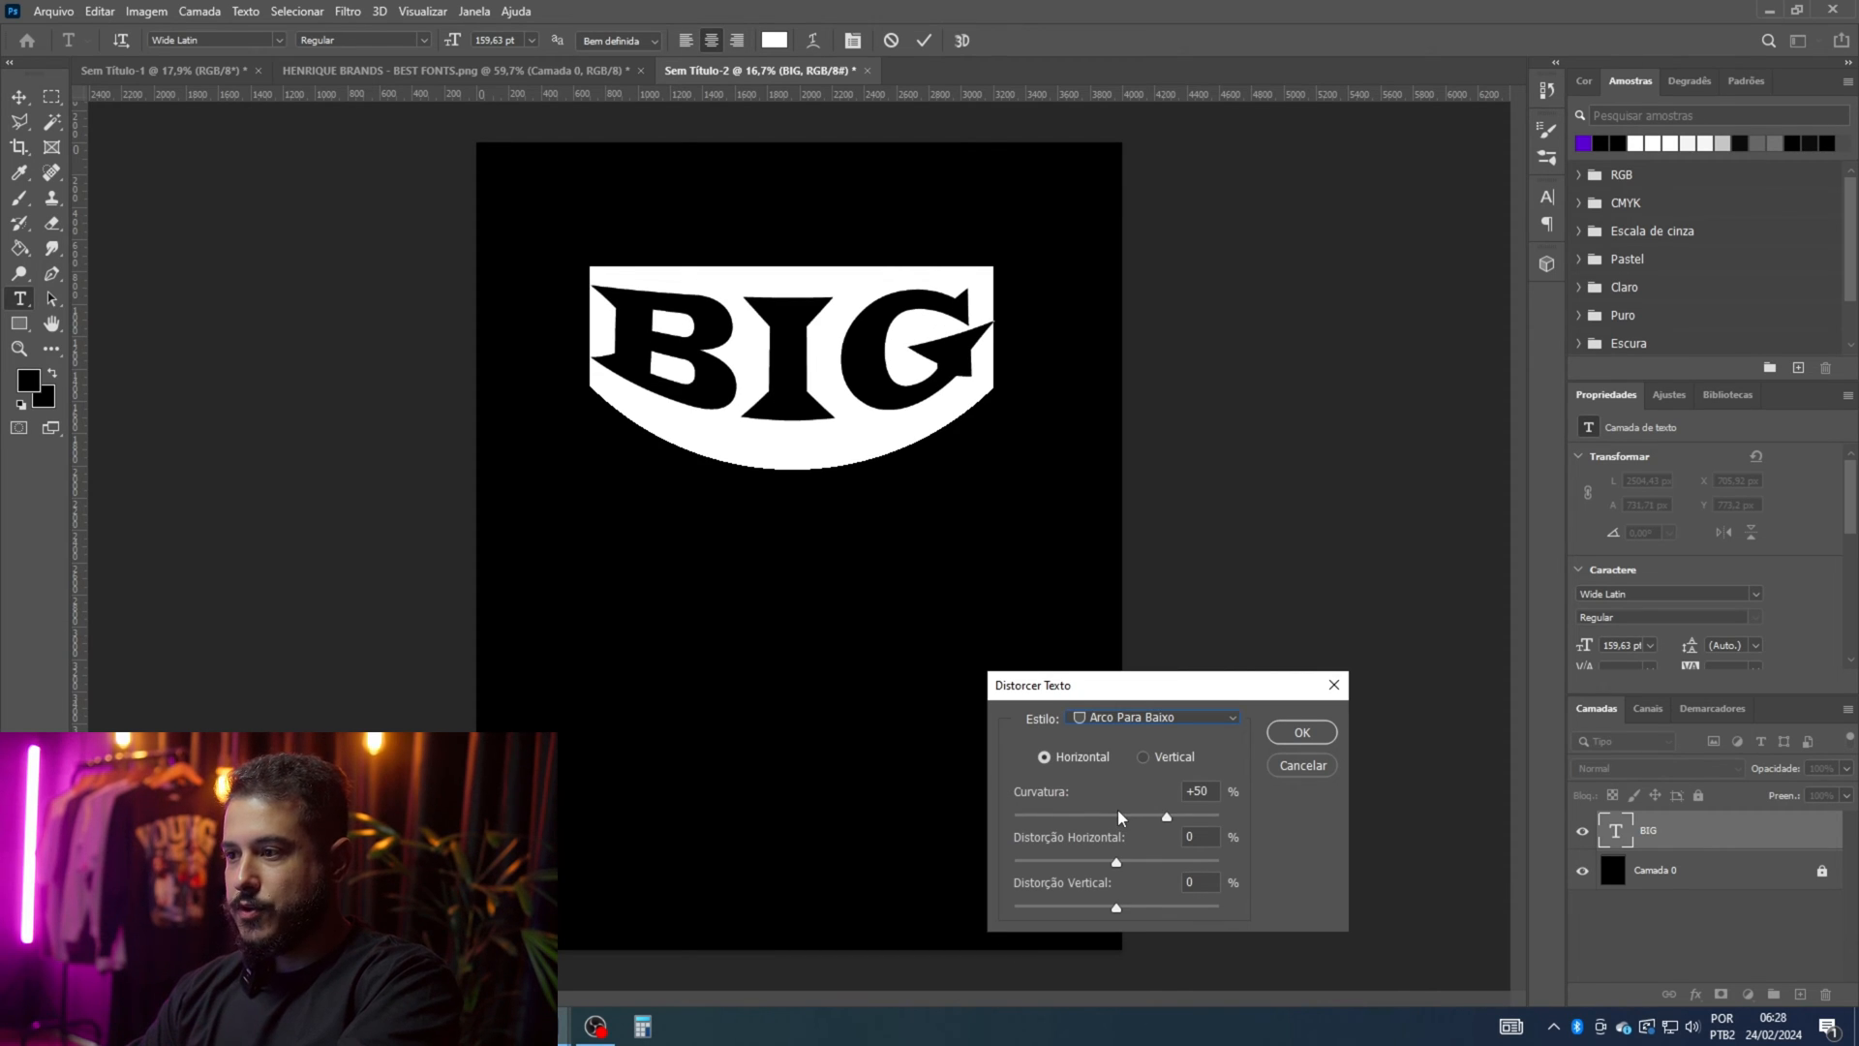
{"action": "left_click_drag", "start_coordinate": [1097, 816], "coordinate": [1070, 820]}
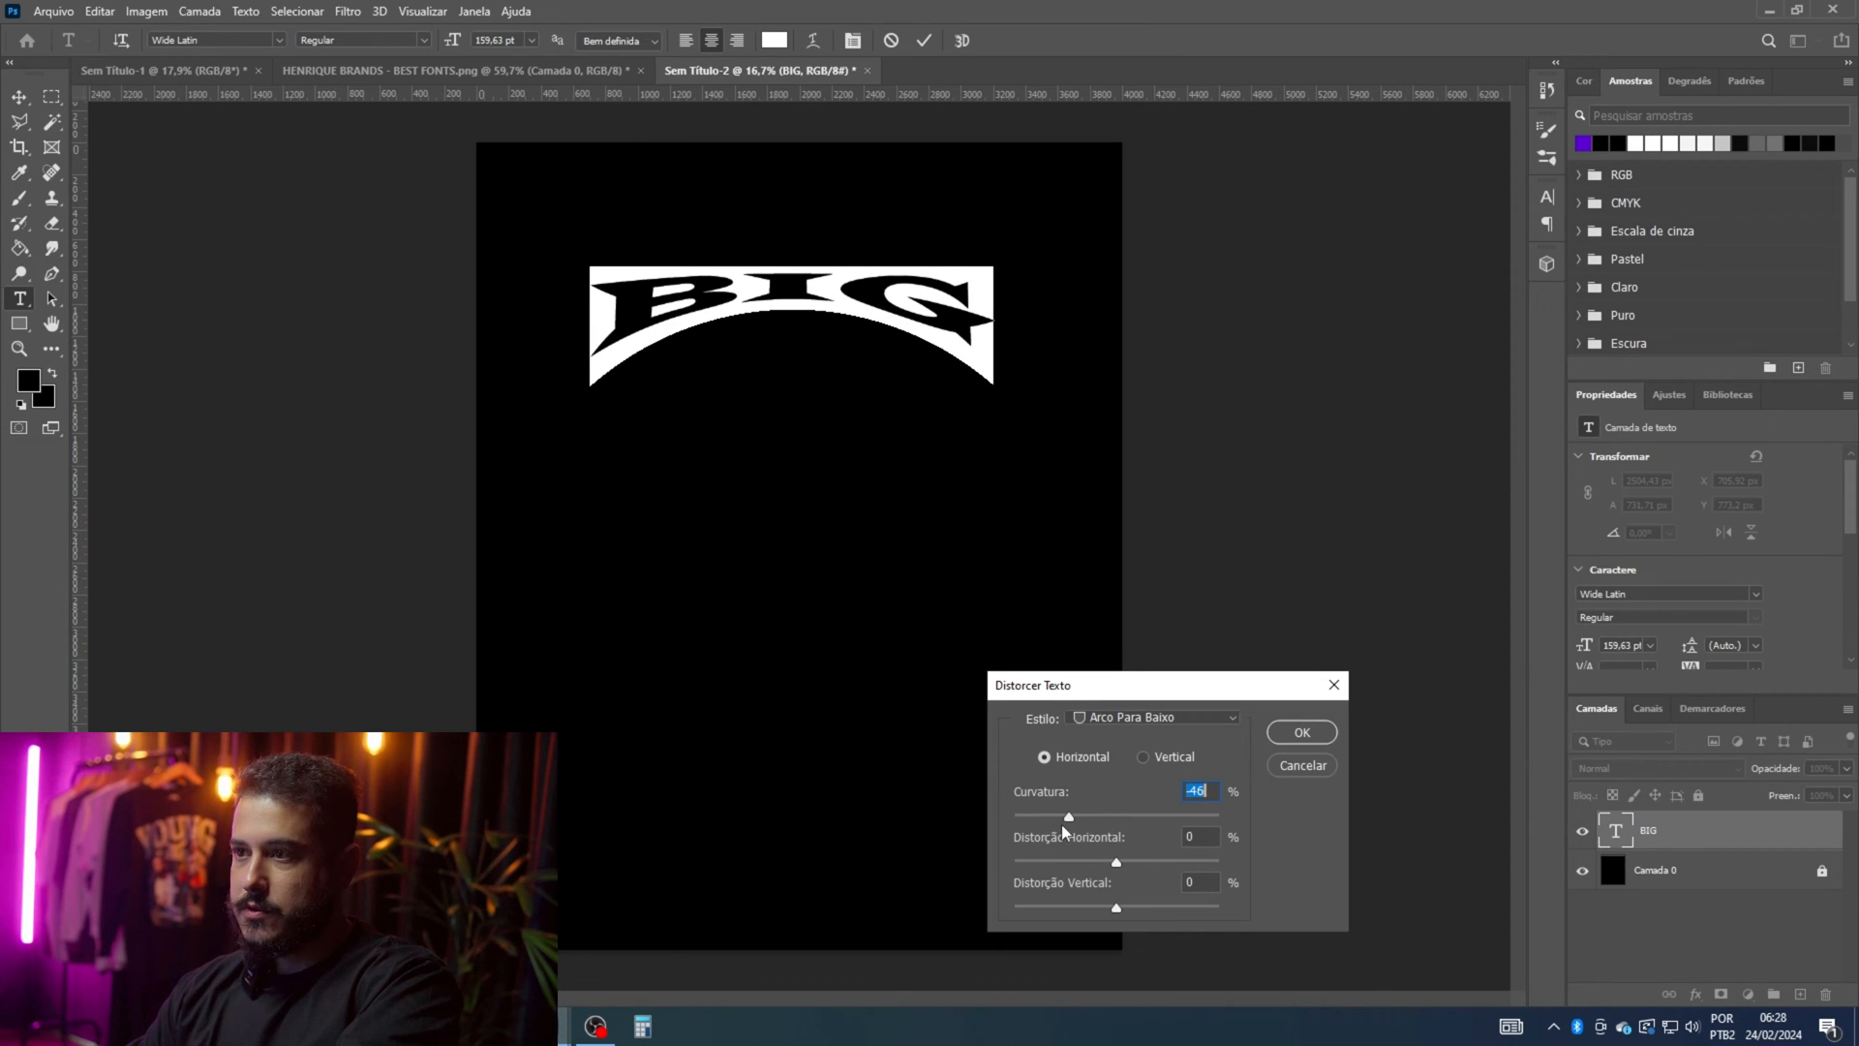
{"action": "left_click_drag", "start_coordinate": [1065, 814], "coordinate": [1067, 821]}
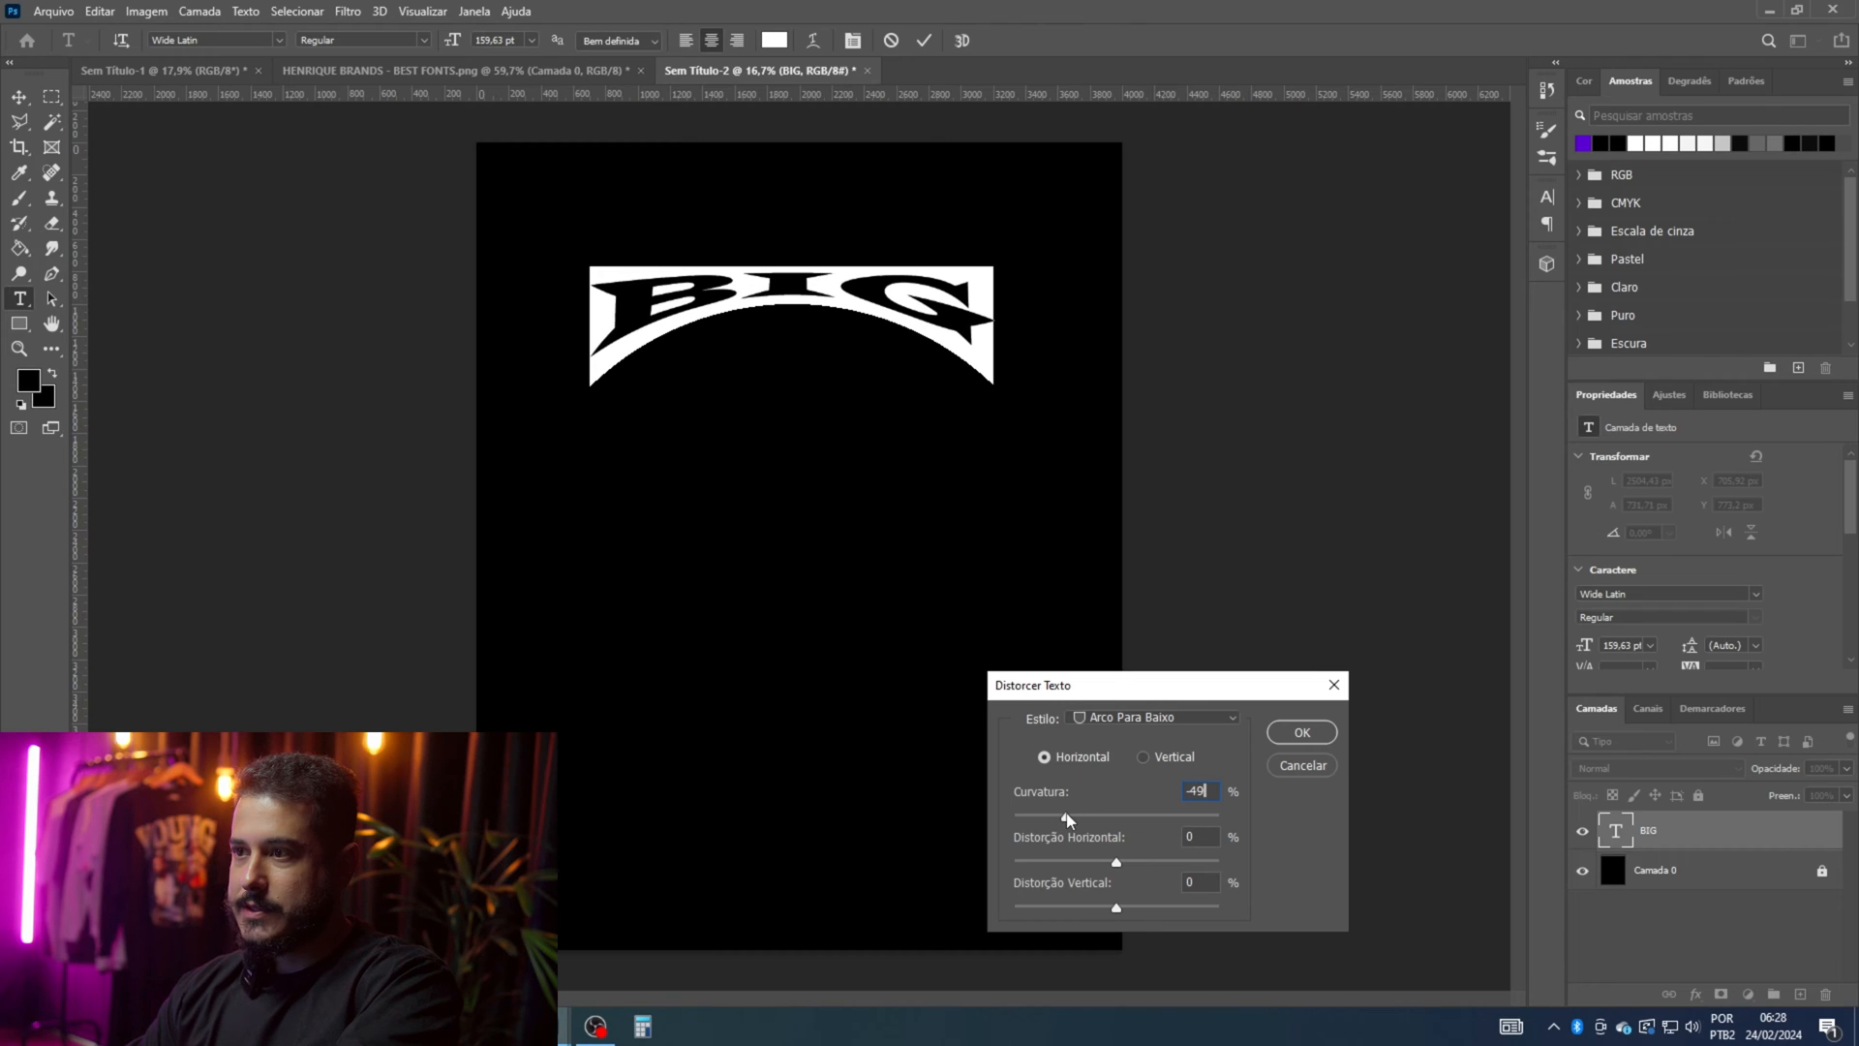
{"action": "left_click", "coordinate": [1293, 734]}
Step: Stretch the warped BIG text to about 2894 × 1937 px and place it near the top of the canvas
{"action": "key", "text": "ctrl+t"}
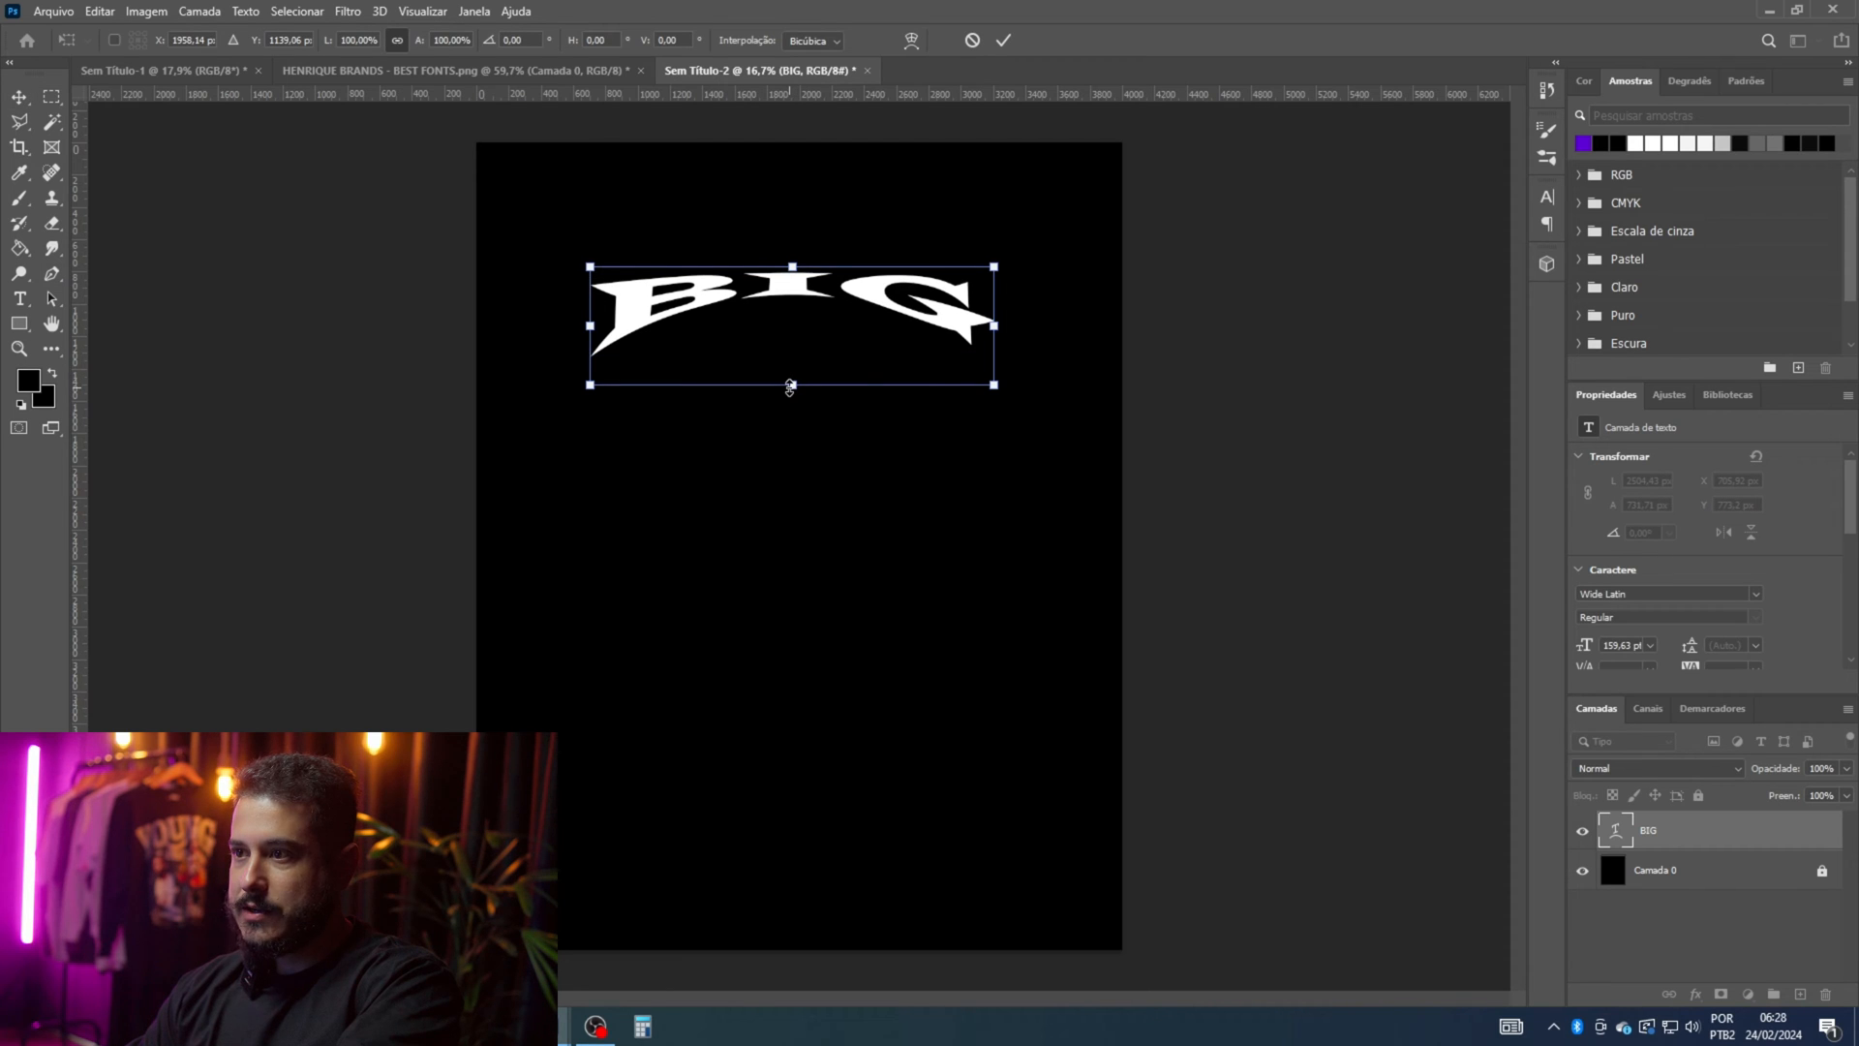
{"action": "left_click_drag", "start_coordinate": [790, 386], "coordinate": [784, 579]}
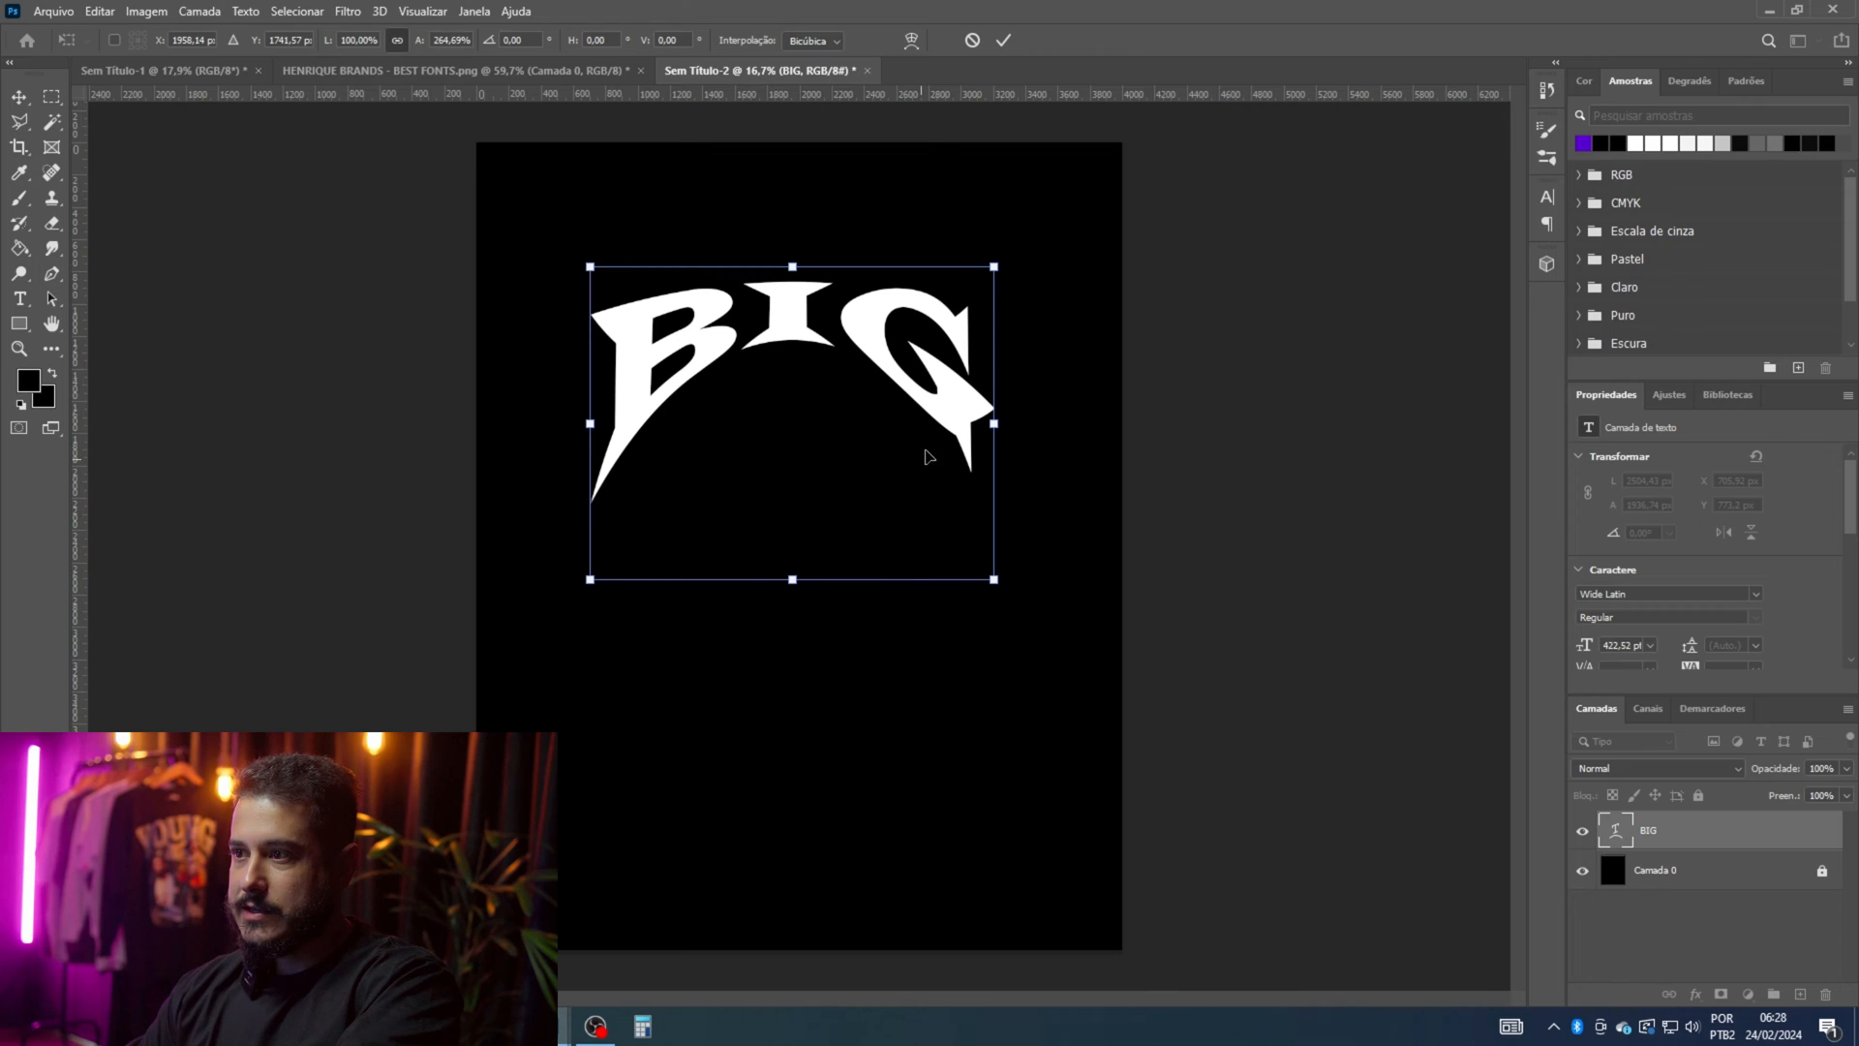
{"action": "left_click_drag", "start_coordinate": [990, 424], "coordinate": [1057, 425]}
{"action": "left_click_drag", "start_coordinate": [973, 369], "coordinate": [950, 307]}
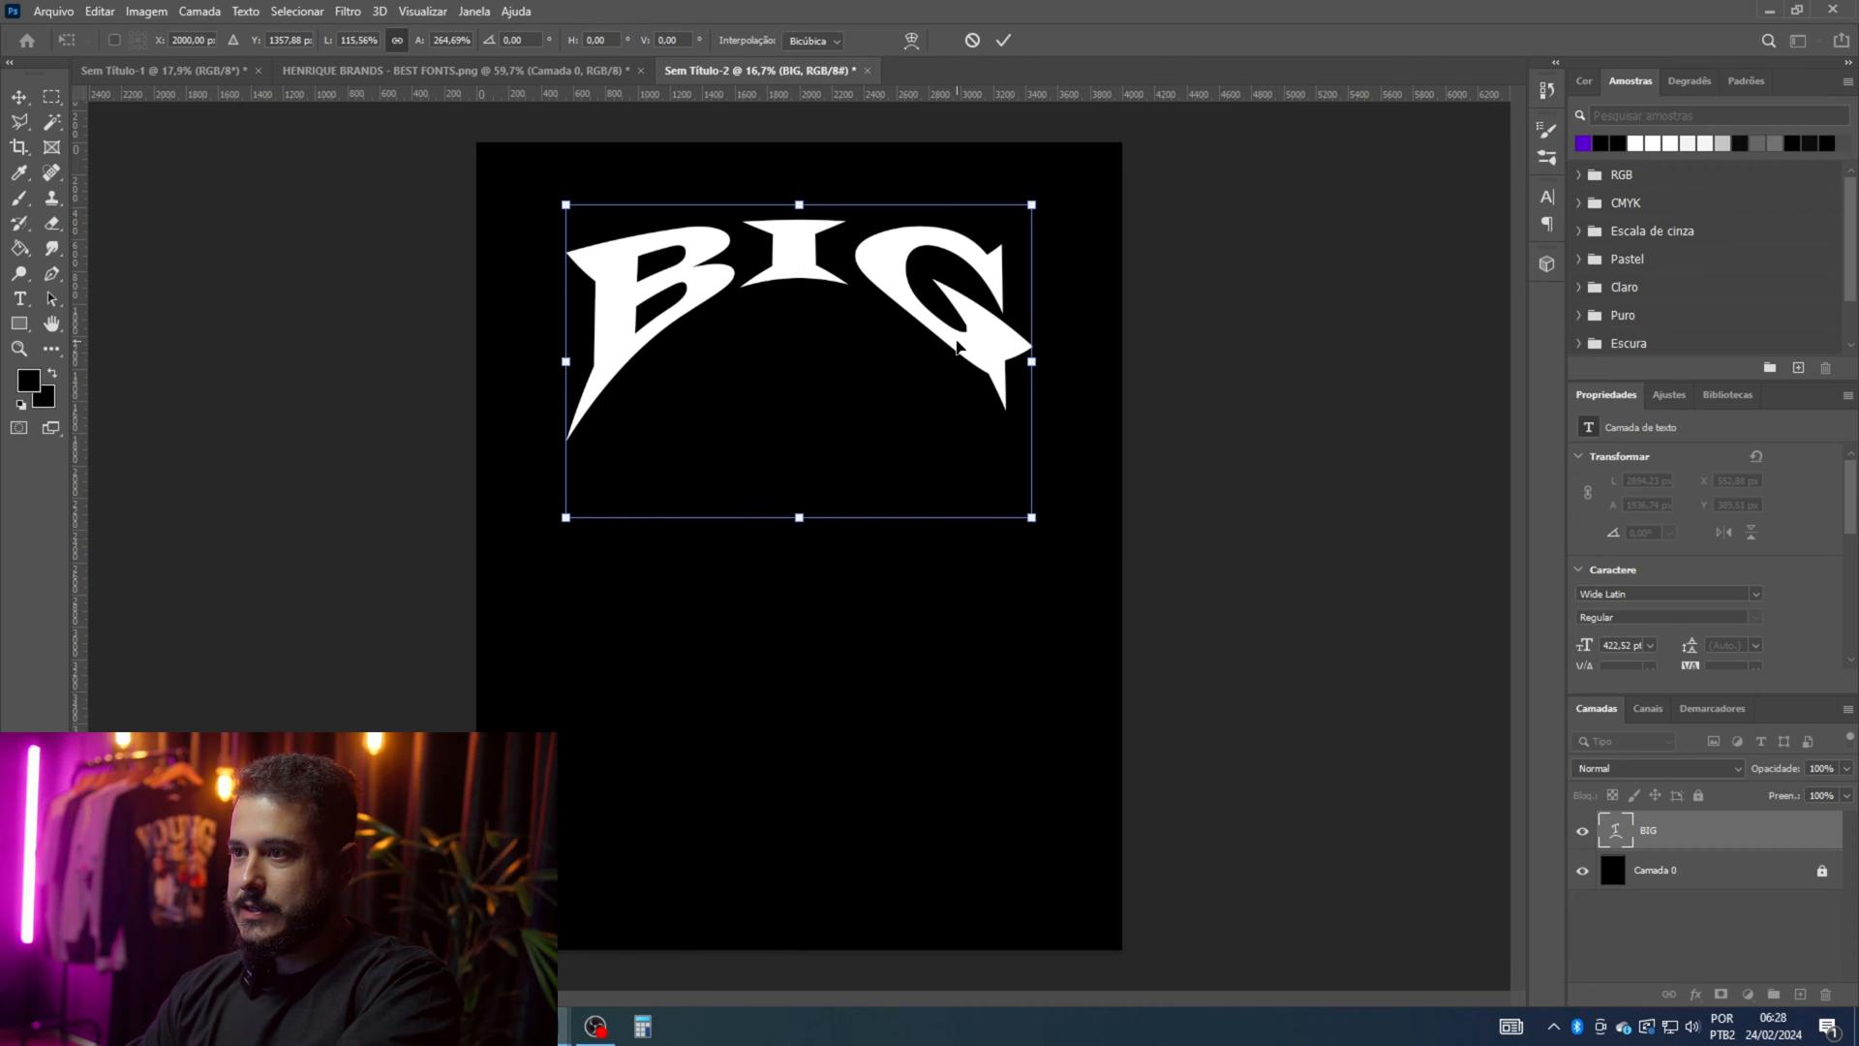
{"action": "key", "text": "Return"}
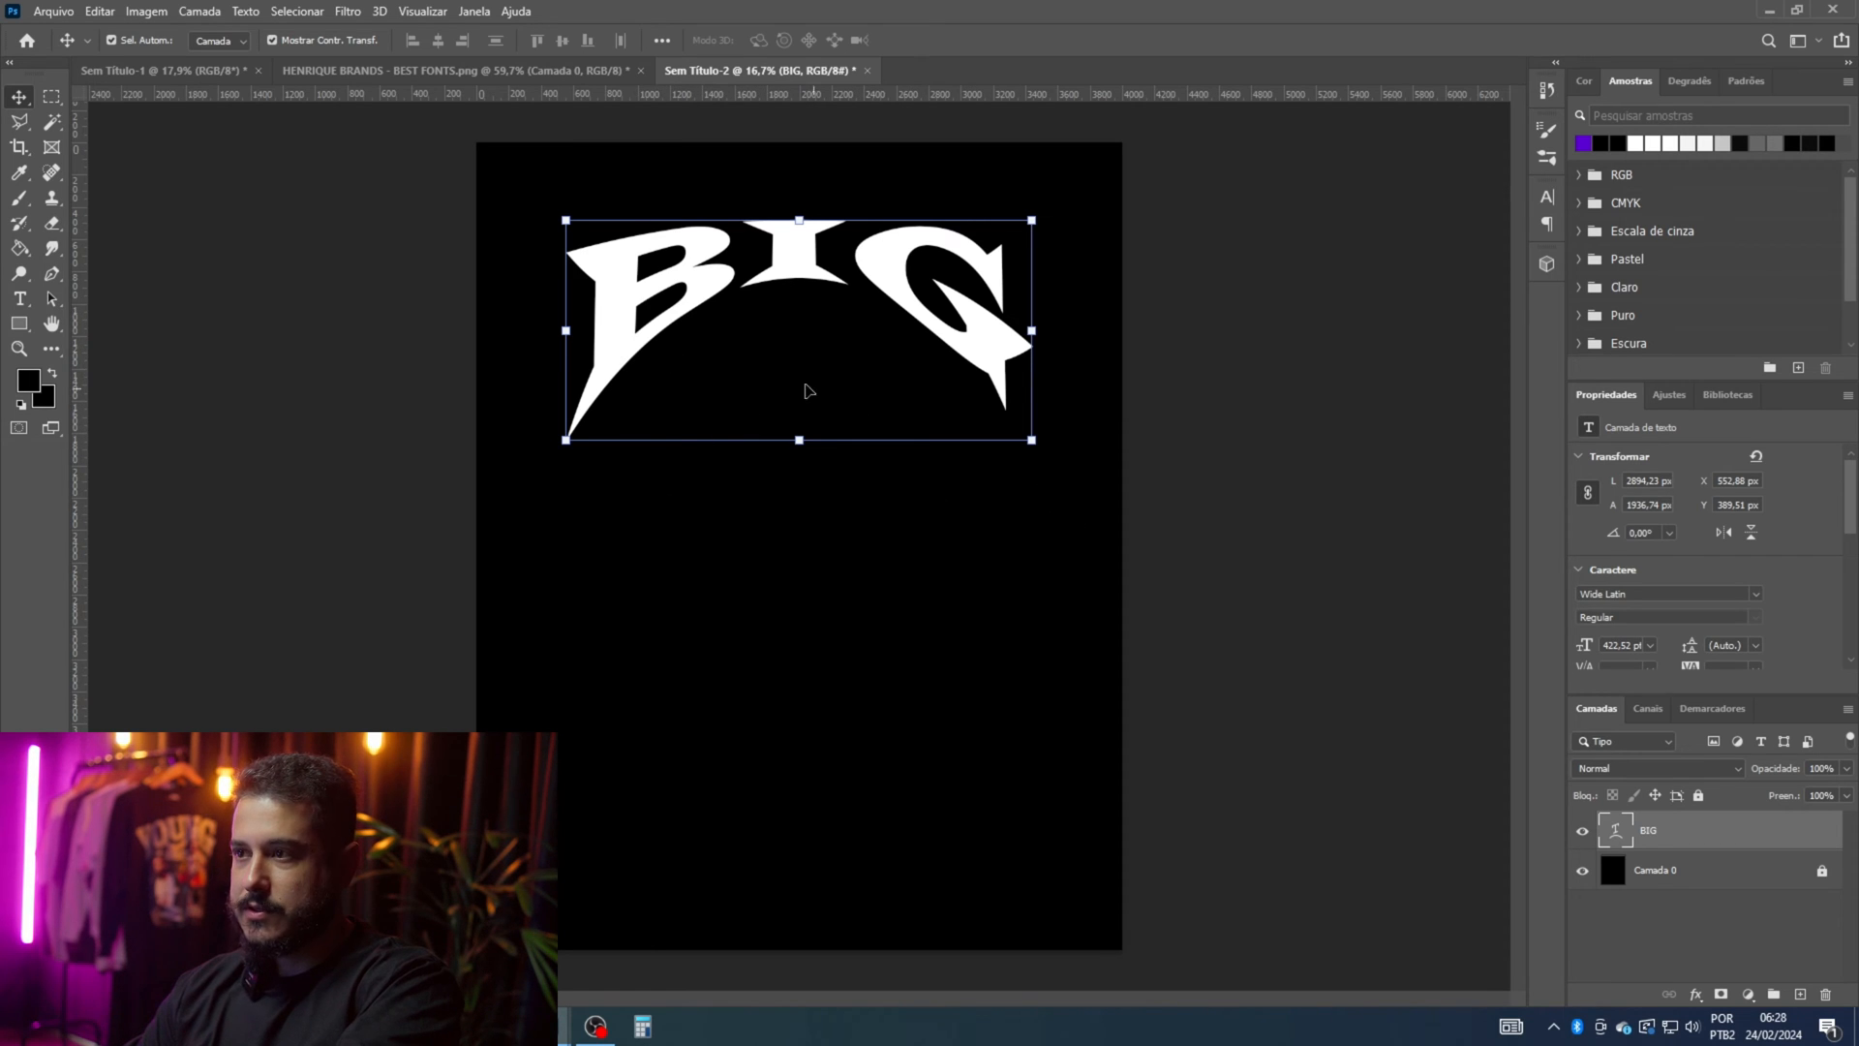
{"action": "left_click_drag", "start_coordinate": [965, 317], "coordinate": [974, 323]}
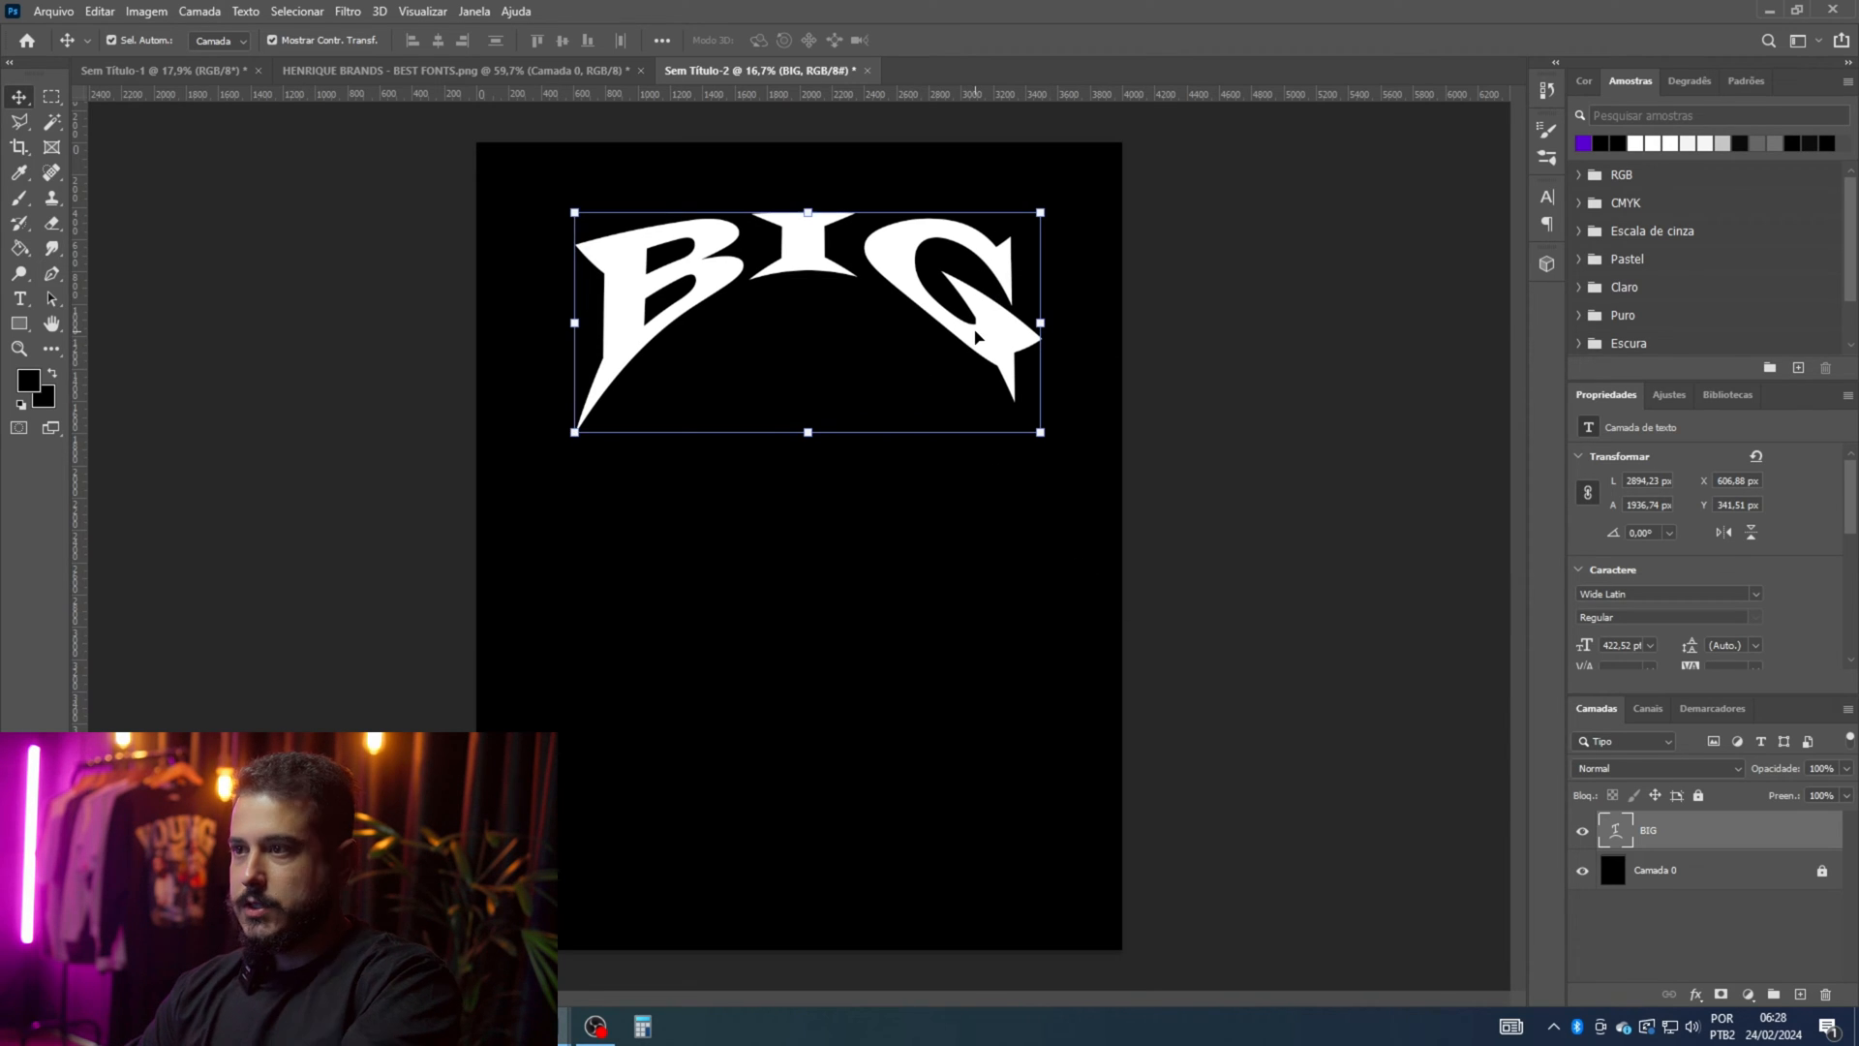
Step: Add a white "BROOKLYN" text in Wide Latin at 72 pt to the lower part of the canvas
{"action": "left_click", "coordinate": [19, 298]}
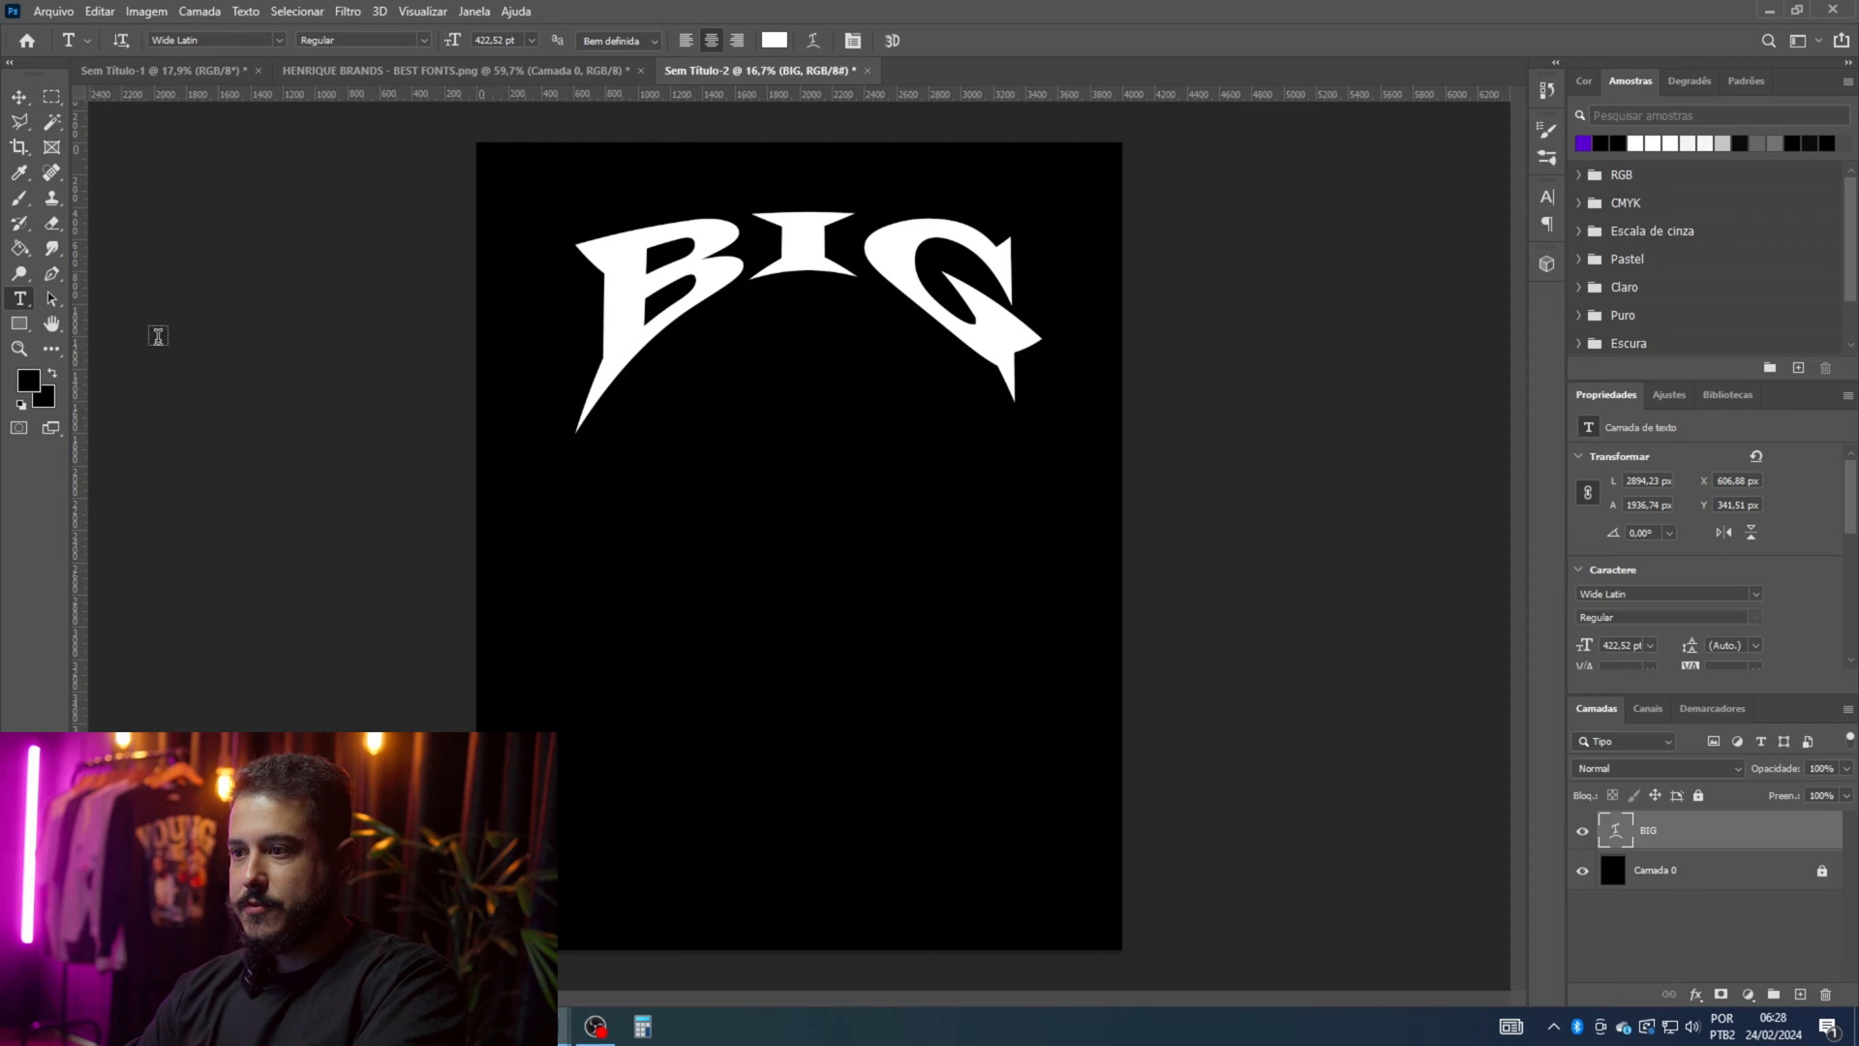
{"action": "left_click", "coordinate": [700, 768]}
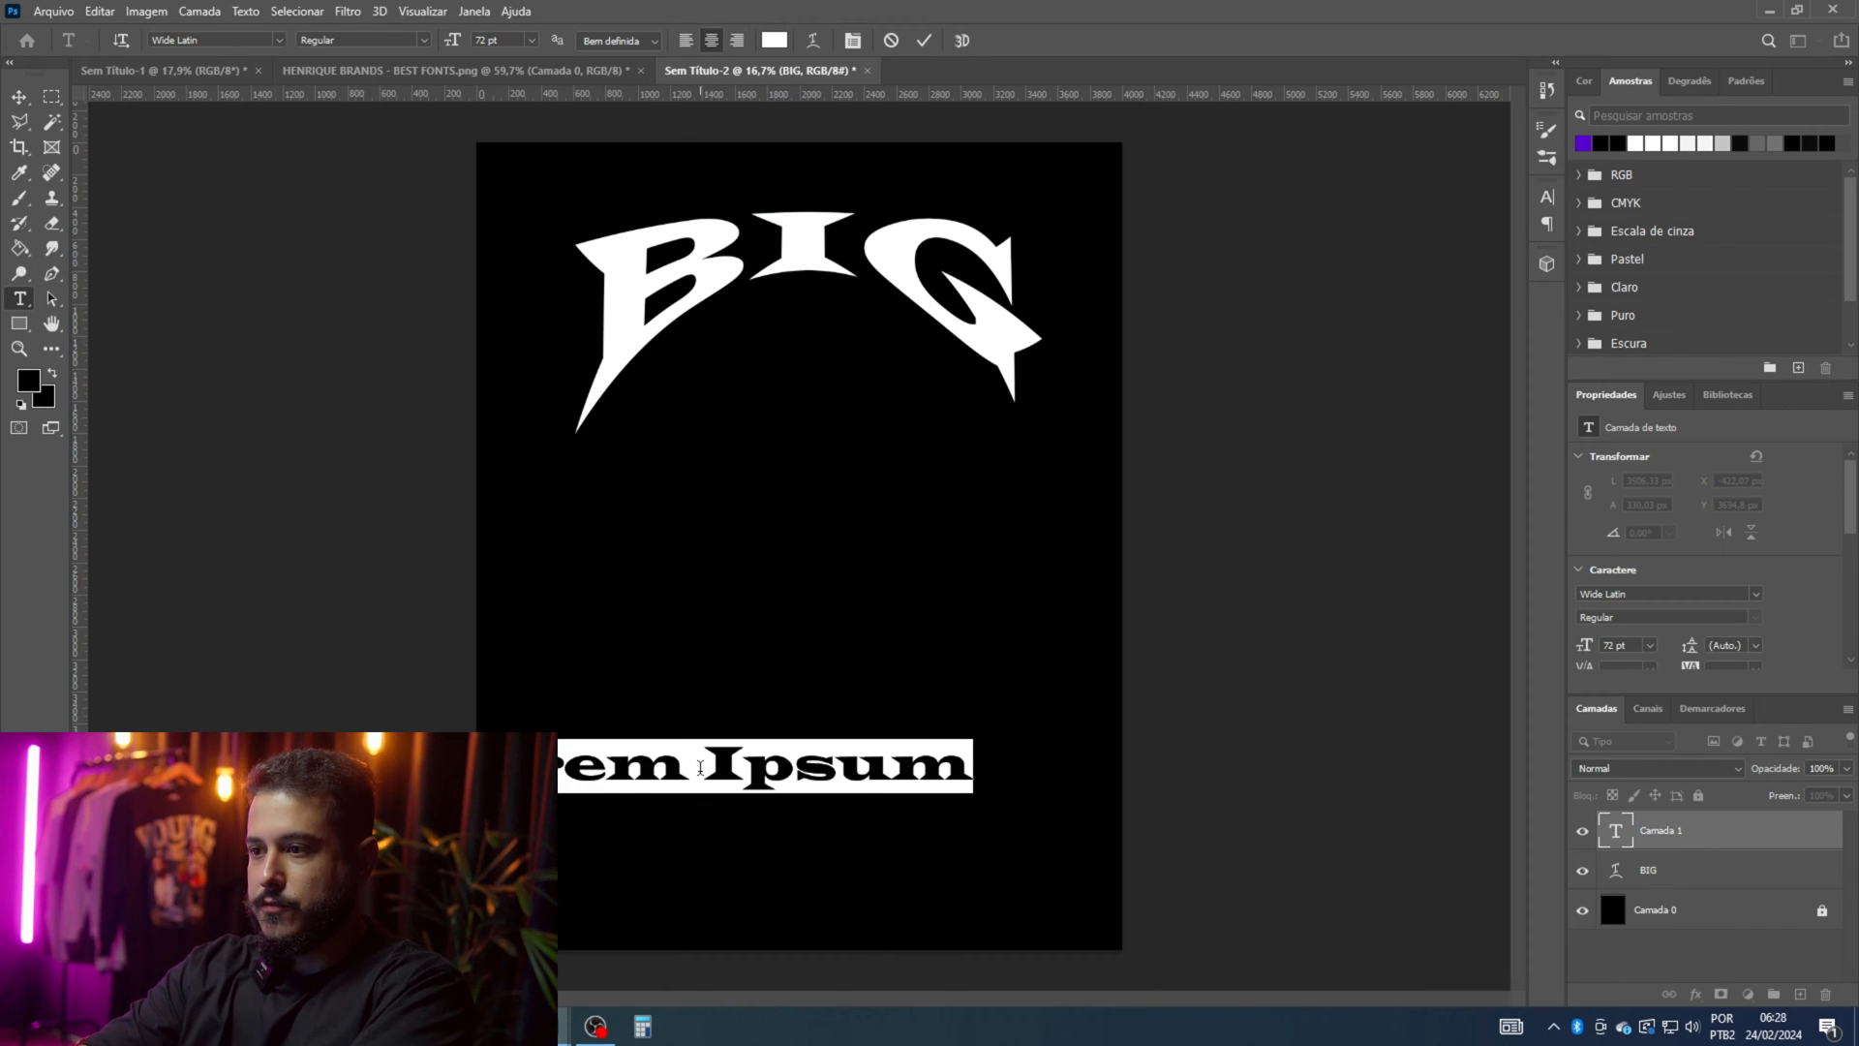
{"action": "type", "text": "BROOK"}
{"action": "type", "text": "LYN"}
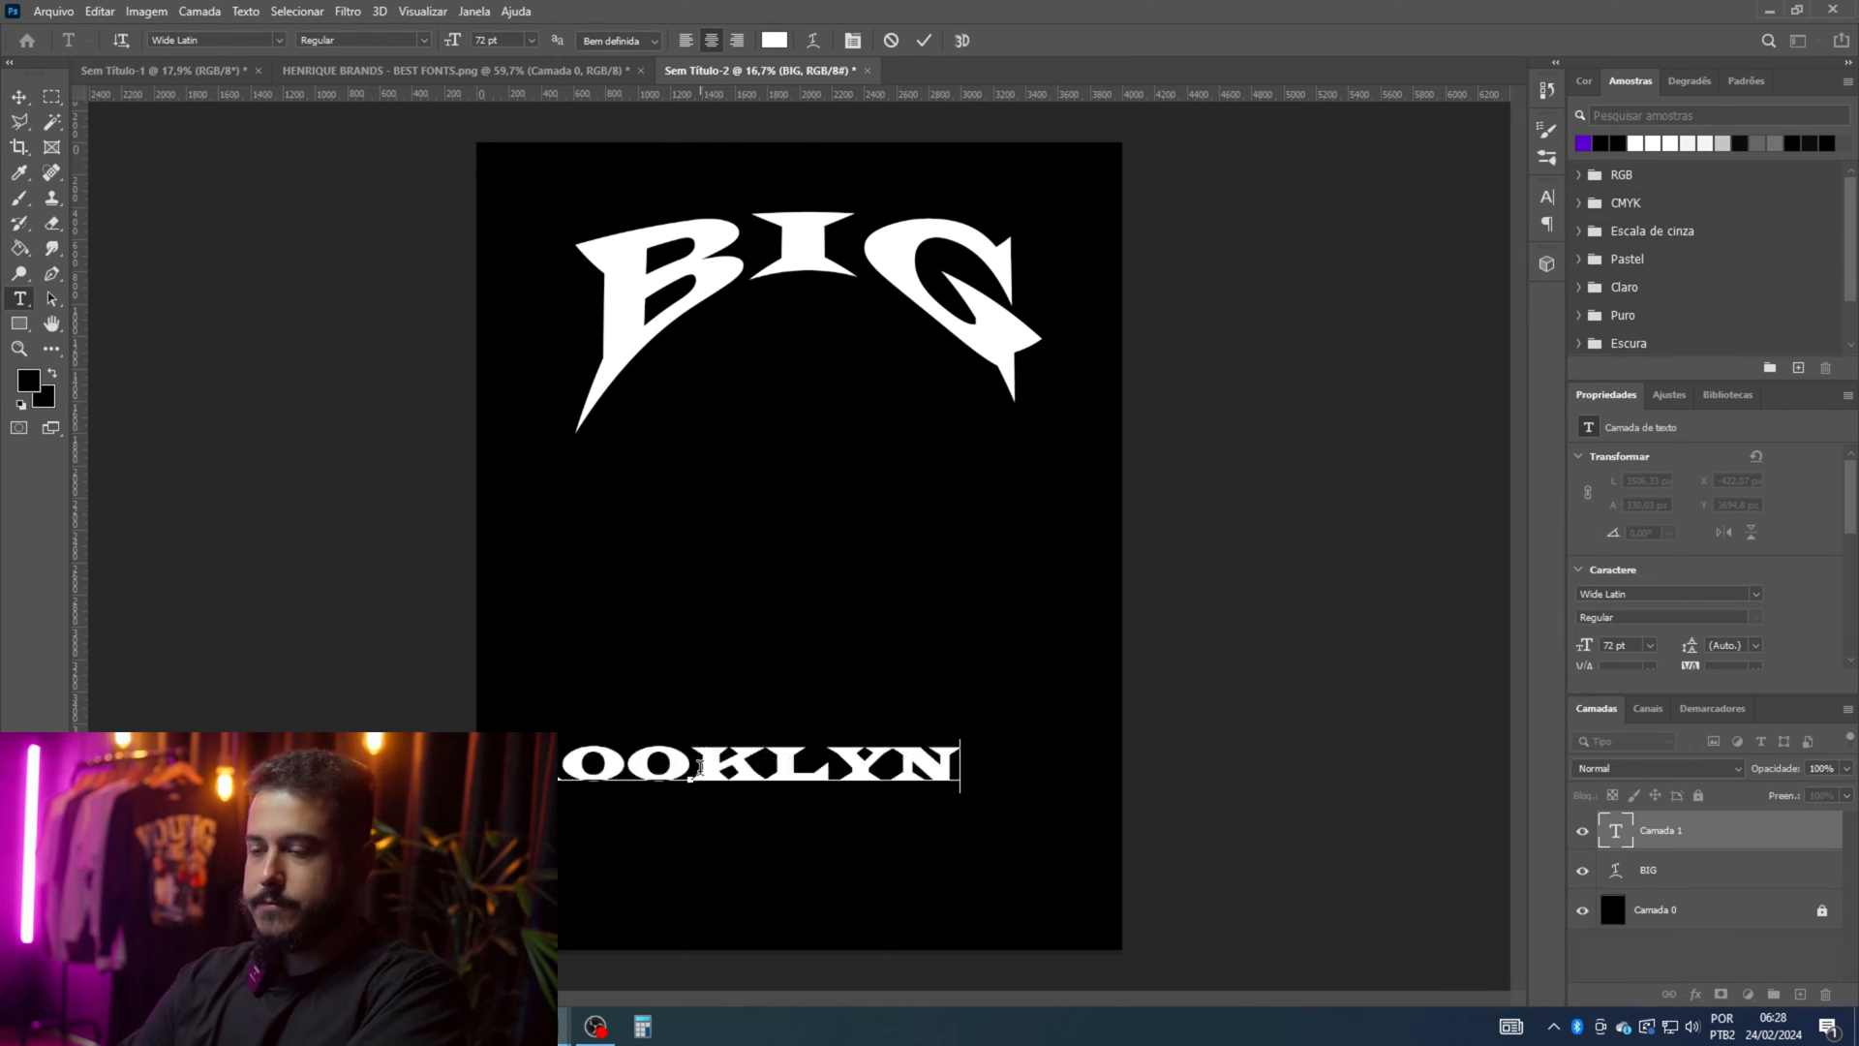
Step: Resize the BROOKLYN text to about 2735 × 468 px, place it near the canvas's lower edge, and deselect it
{"action": "left_click_drag", "start_coordinate": [1008, 875], "coordinate": [925, 849]}
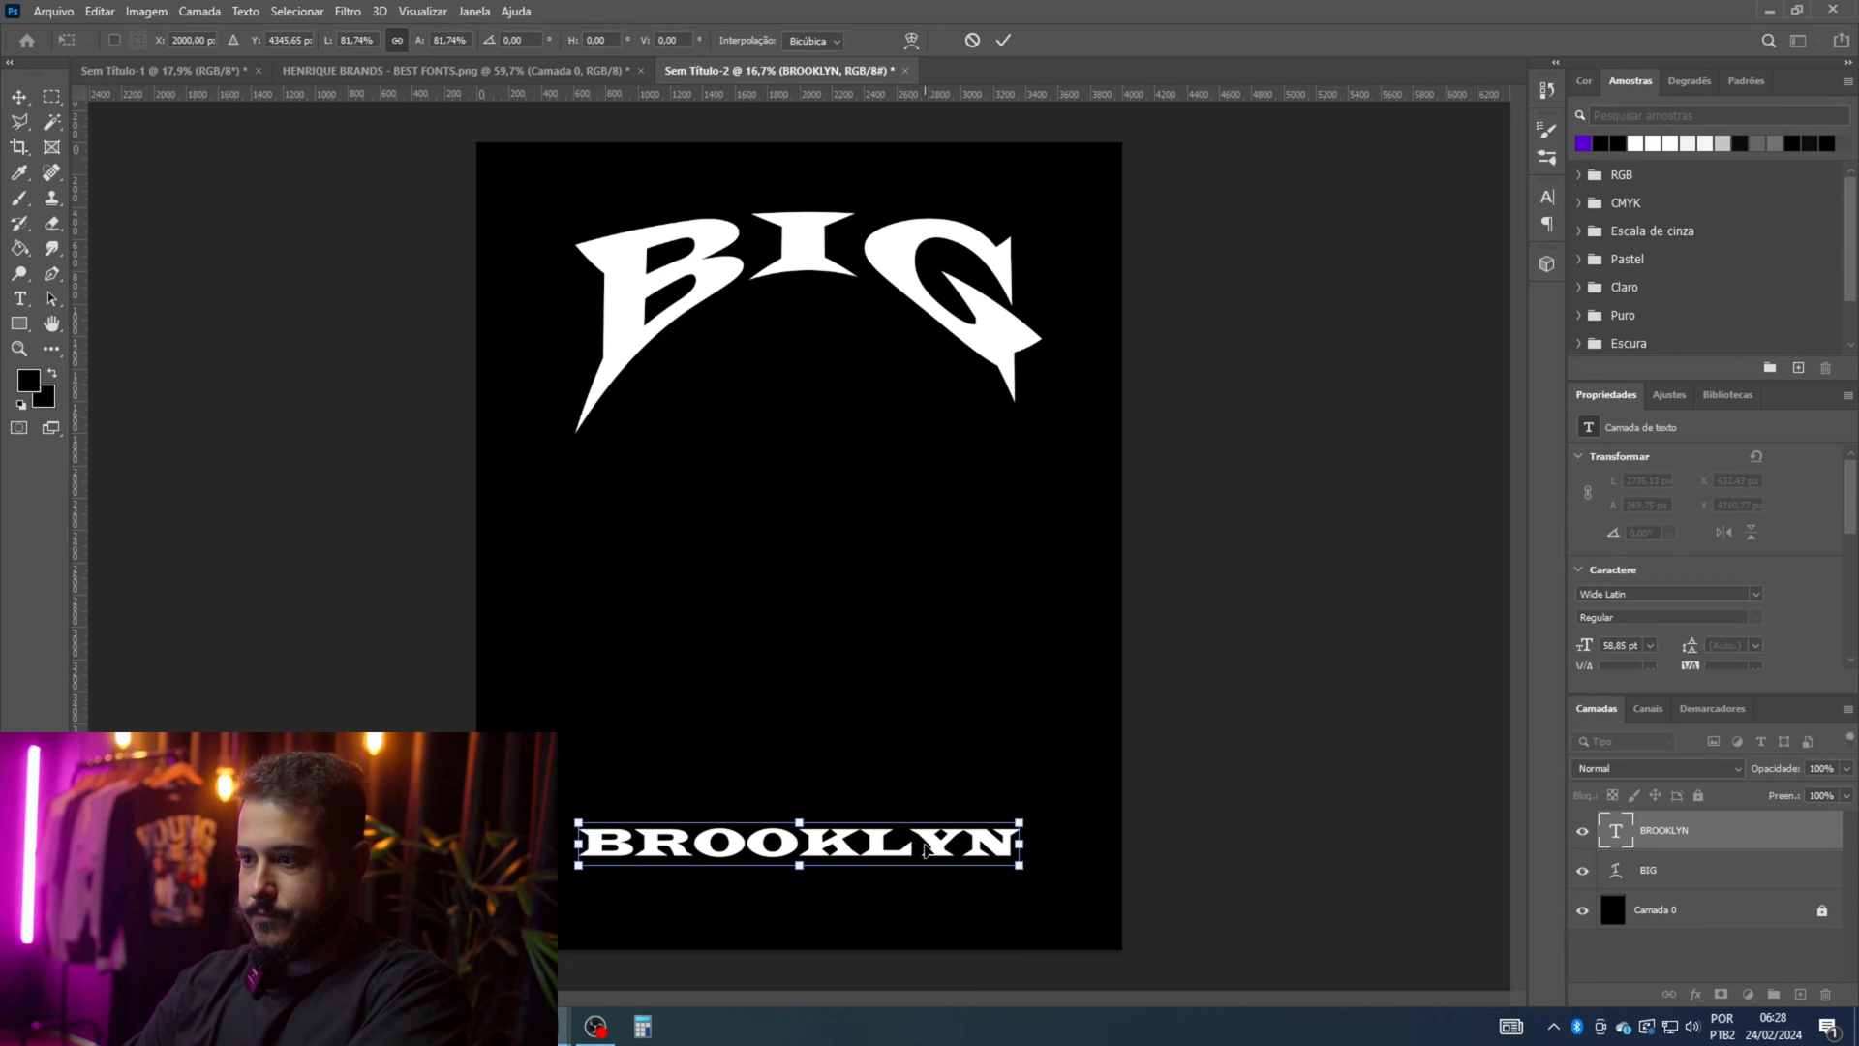
{"action": "key", "text": "Return"}
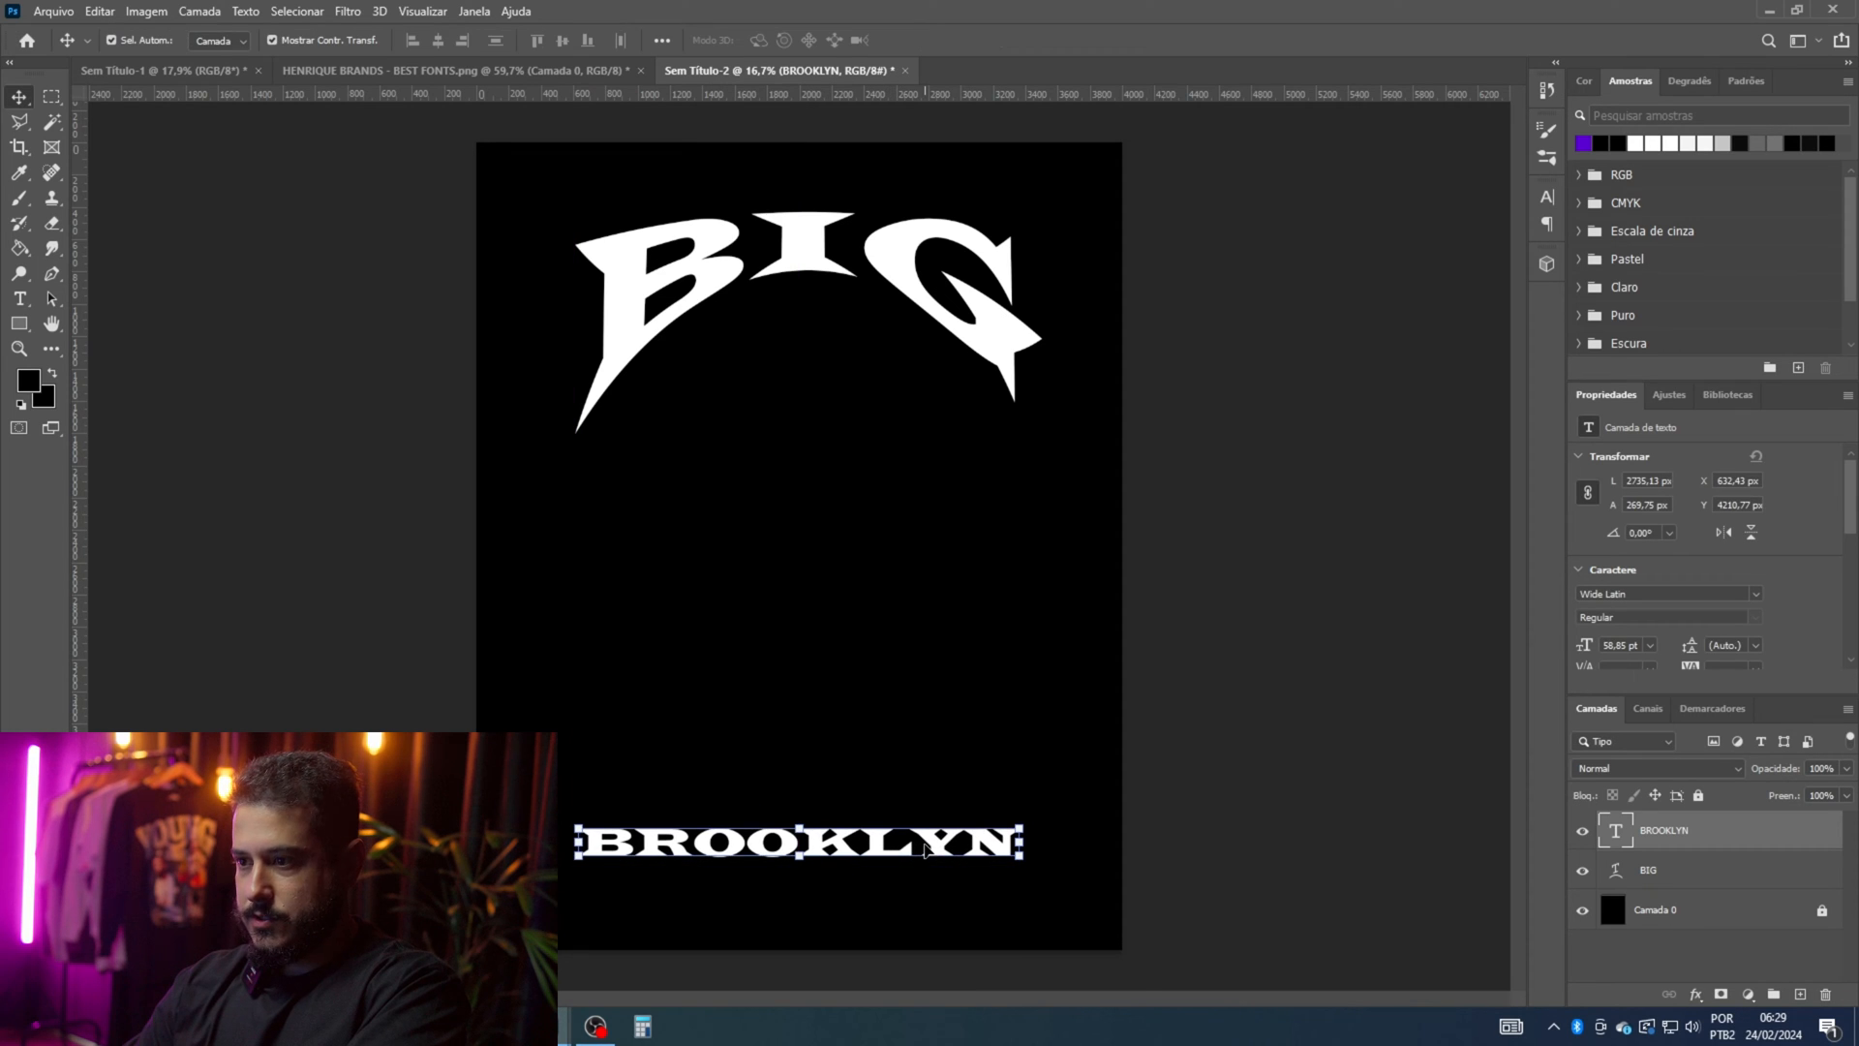
{"action": "left_click", "coordinate": [796, 826]}
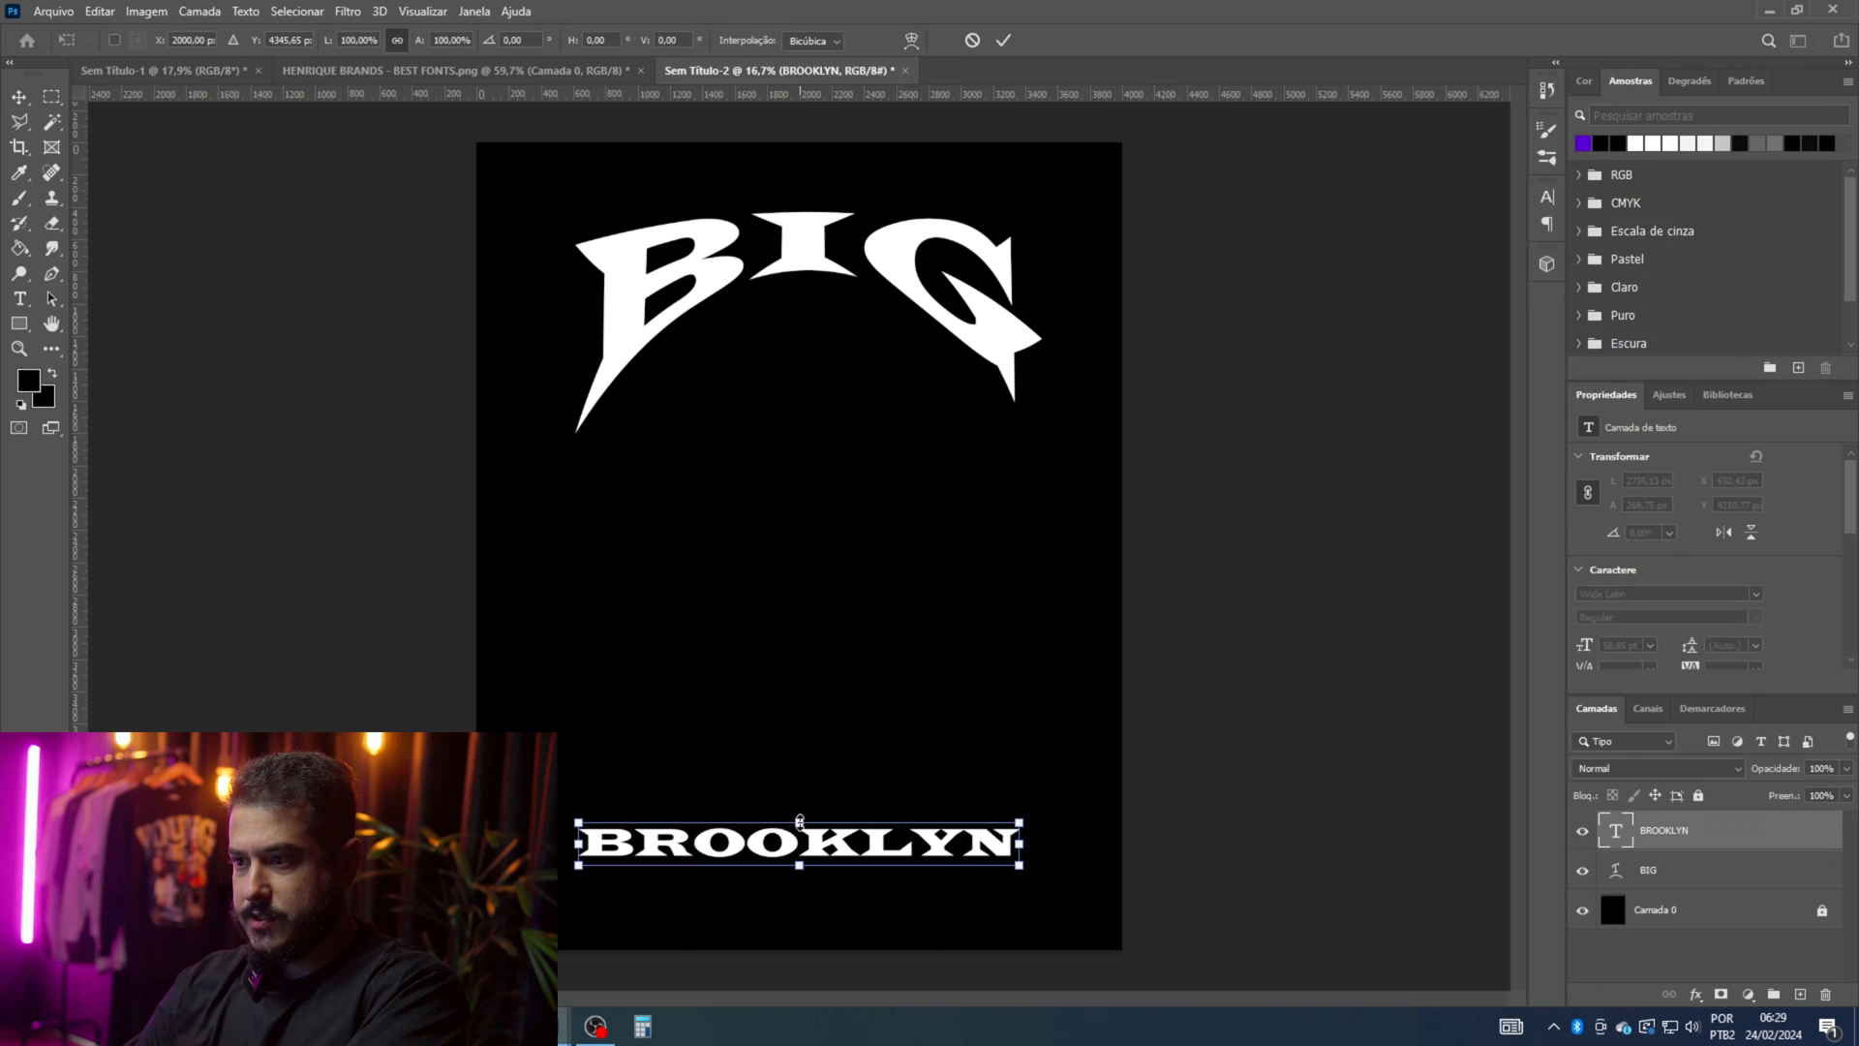
{"action": "left_click_drag", "start_coordinate": [799, 822], "coordinate": [844, 868]}
{"action": "key", "text": "Return"}
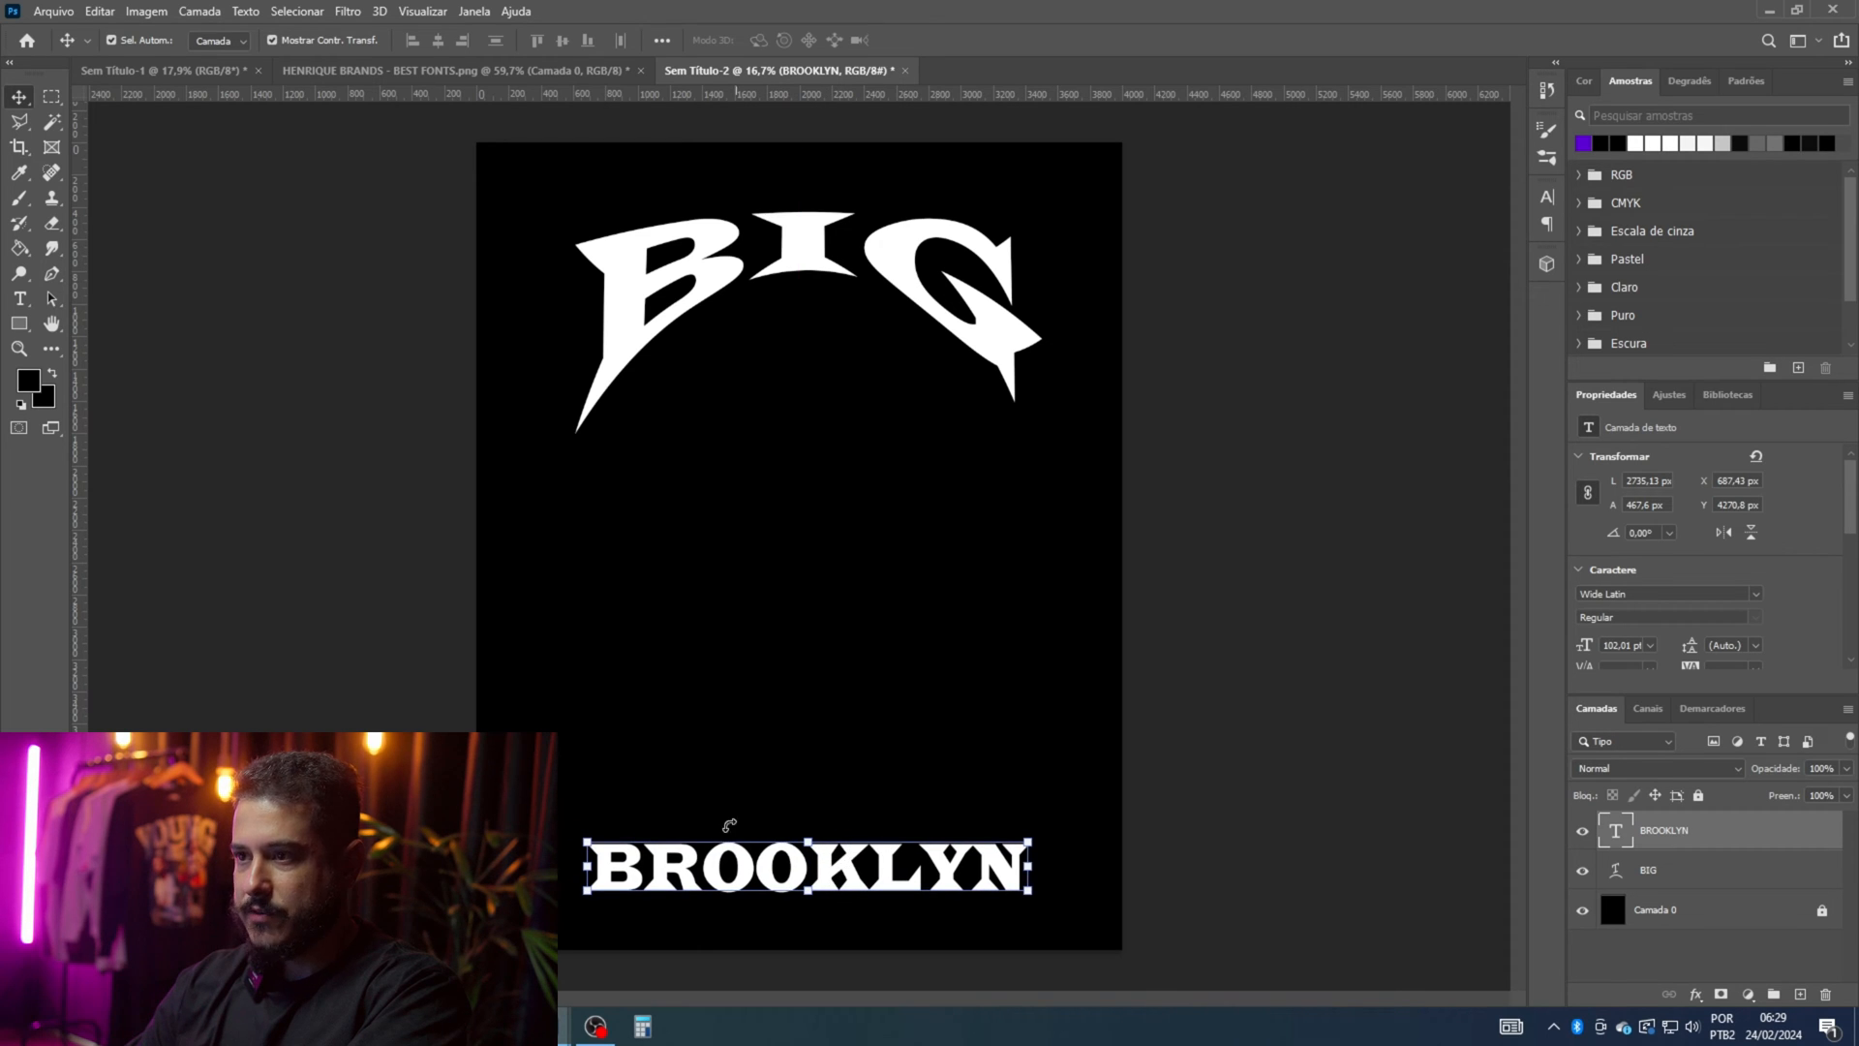
{"action": "left_click_drag", "start_coordinate": [1025, 826], "coordinate": [800, 374]}
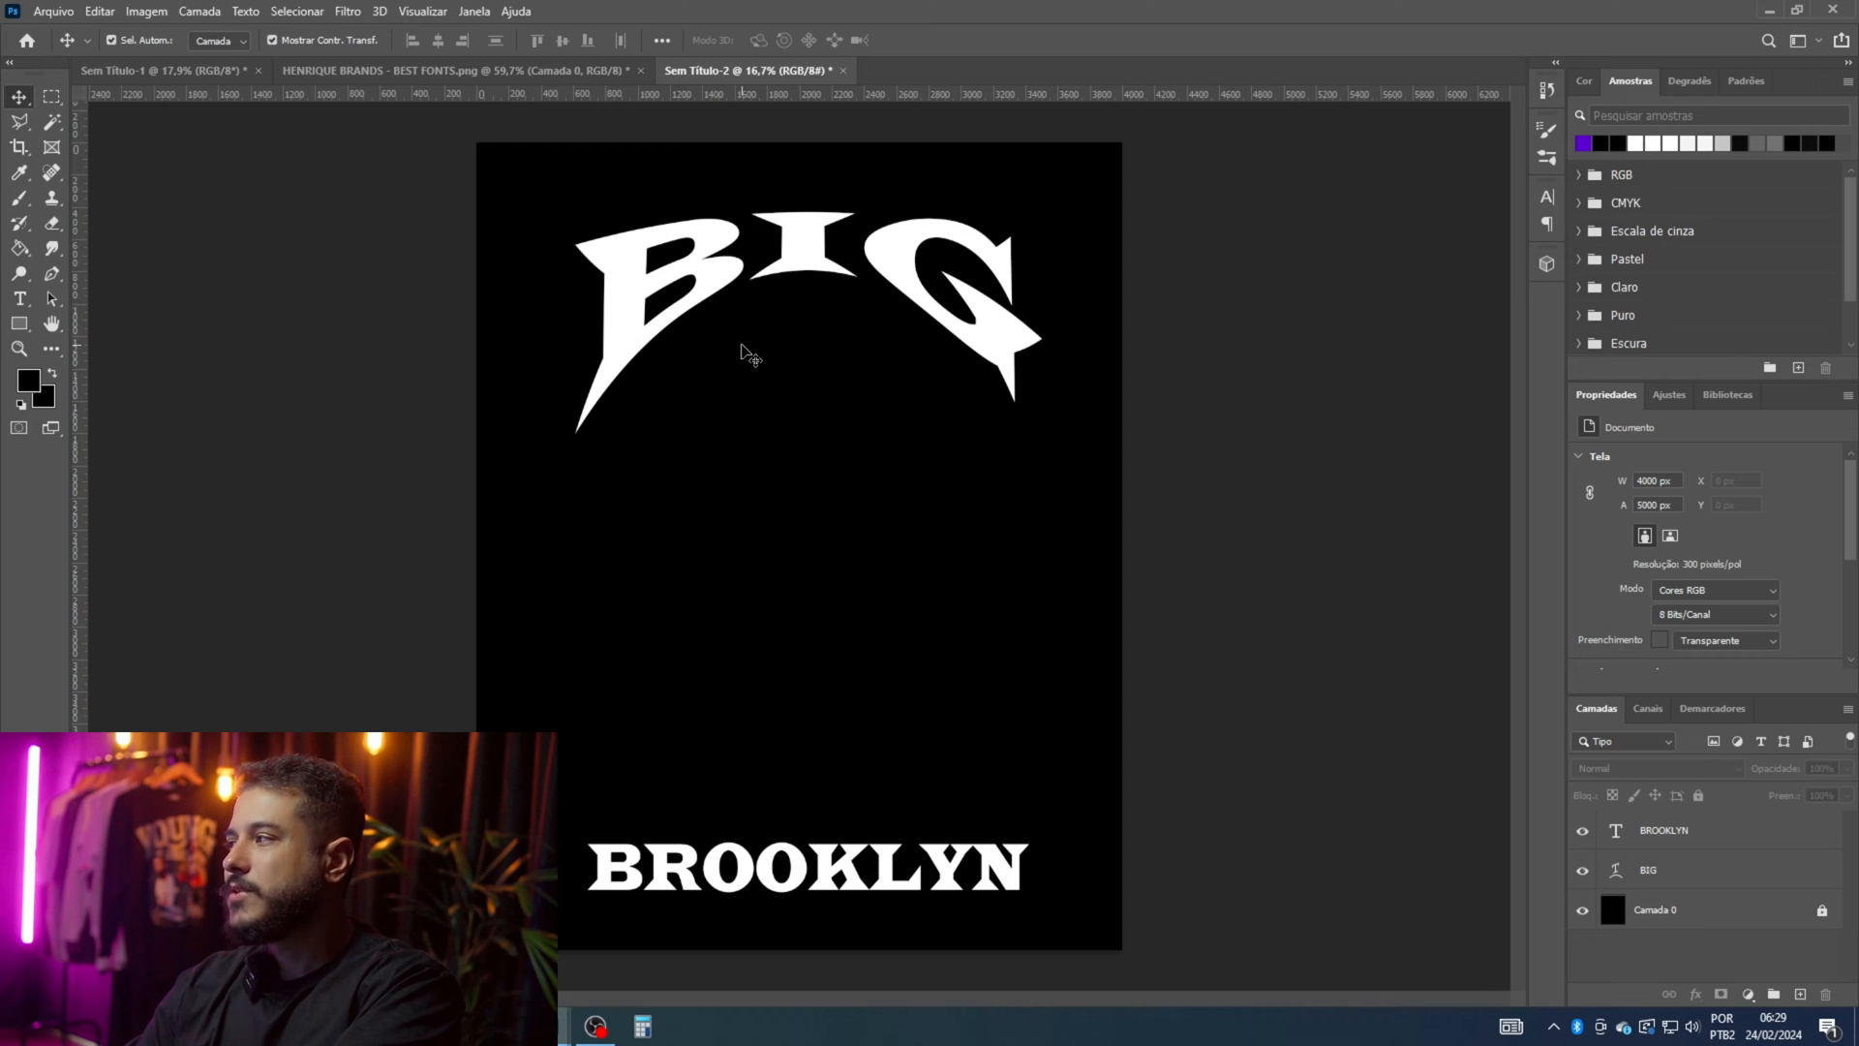
Step: Open the layer style presets for the BIG text and expand the first HENRIQUE Bootleg Rap Text Styles Pack
{"action": "left_click", "coordinate": [1659, 871]}
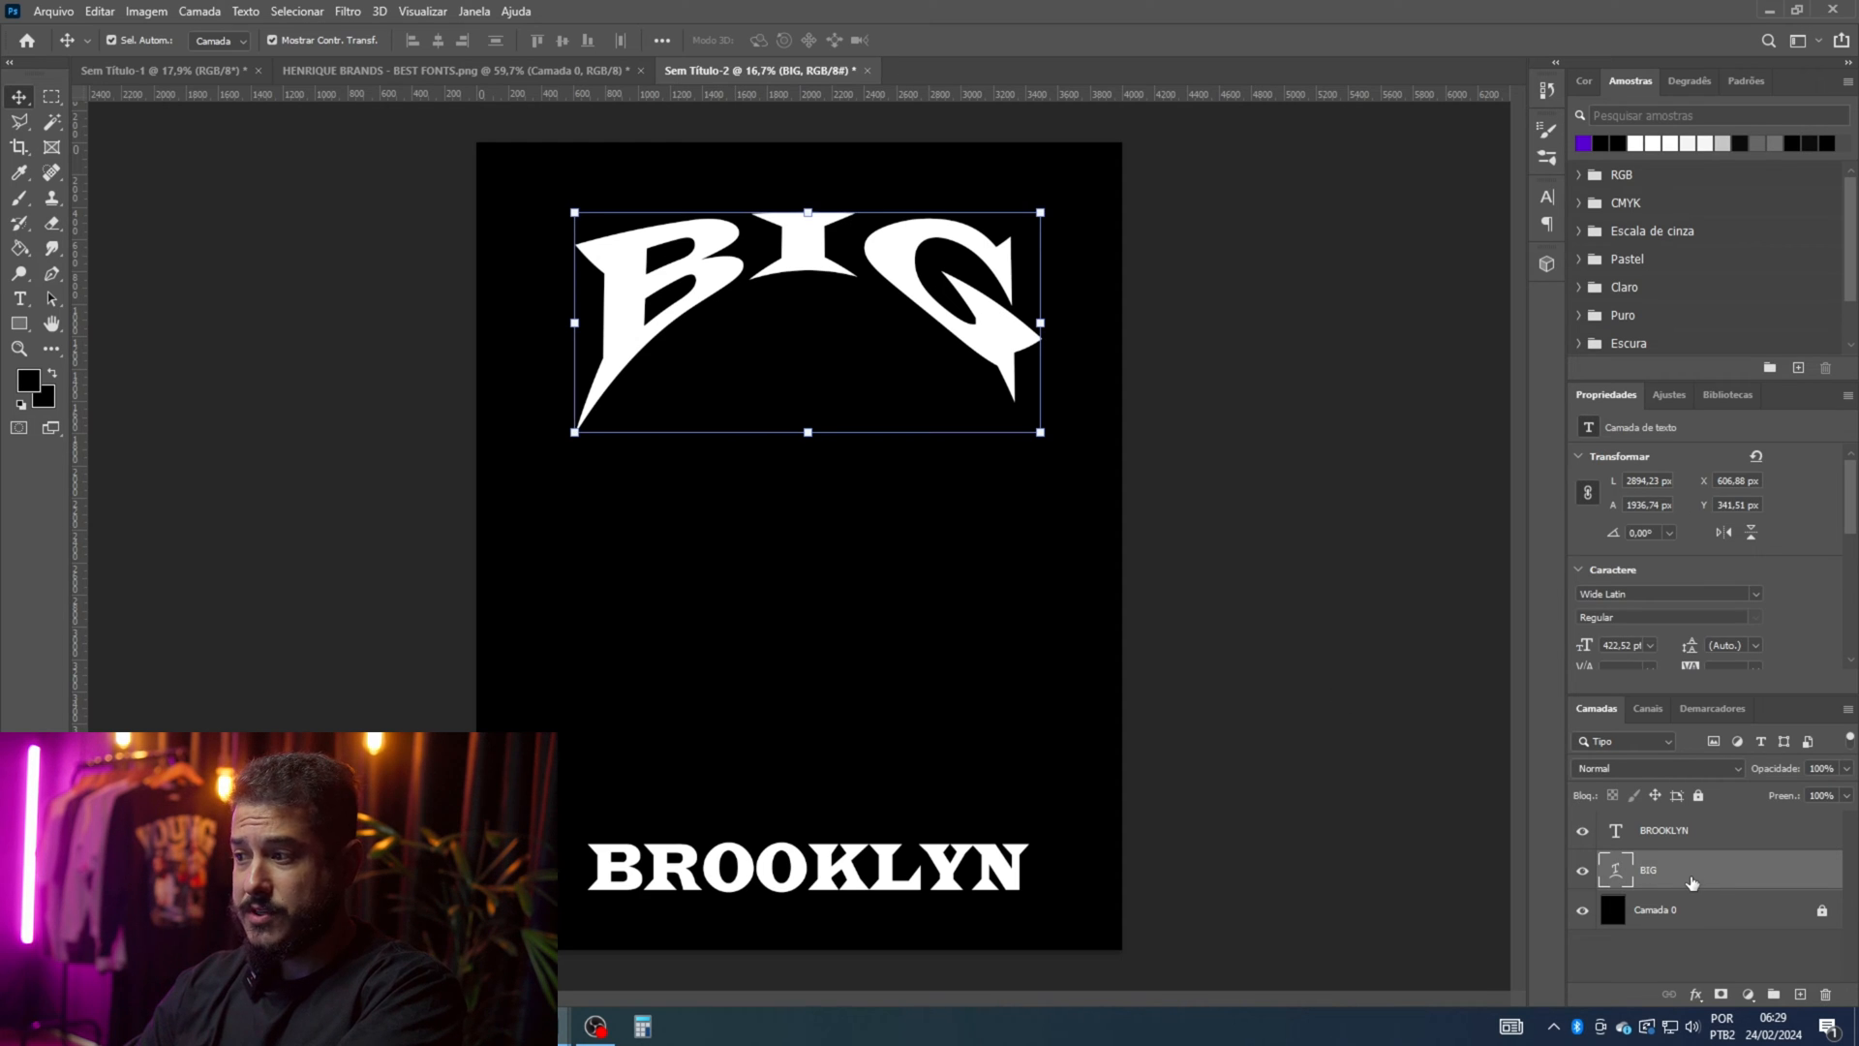
{"action": "double_click", "coordinate": [1692, 882]}
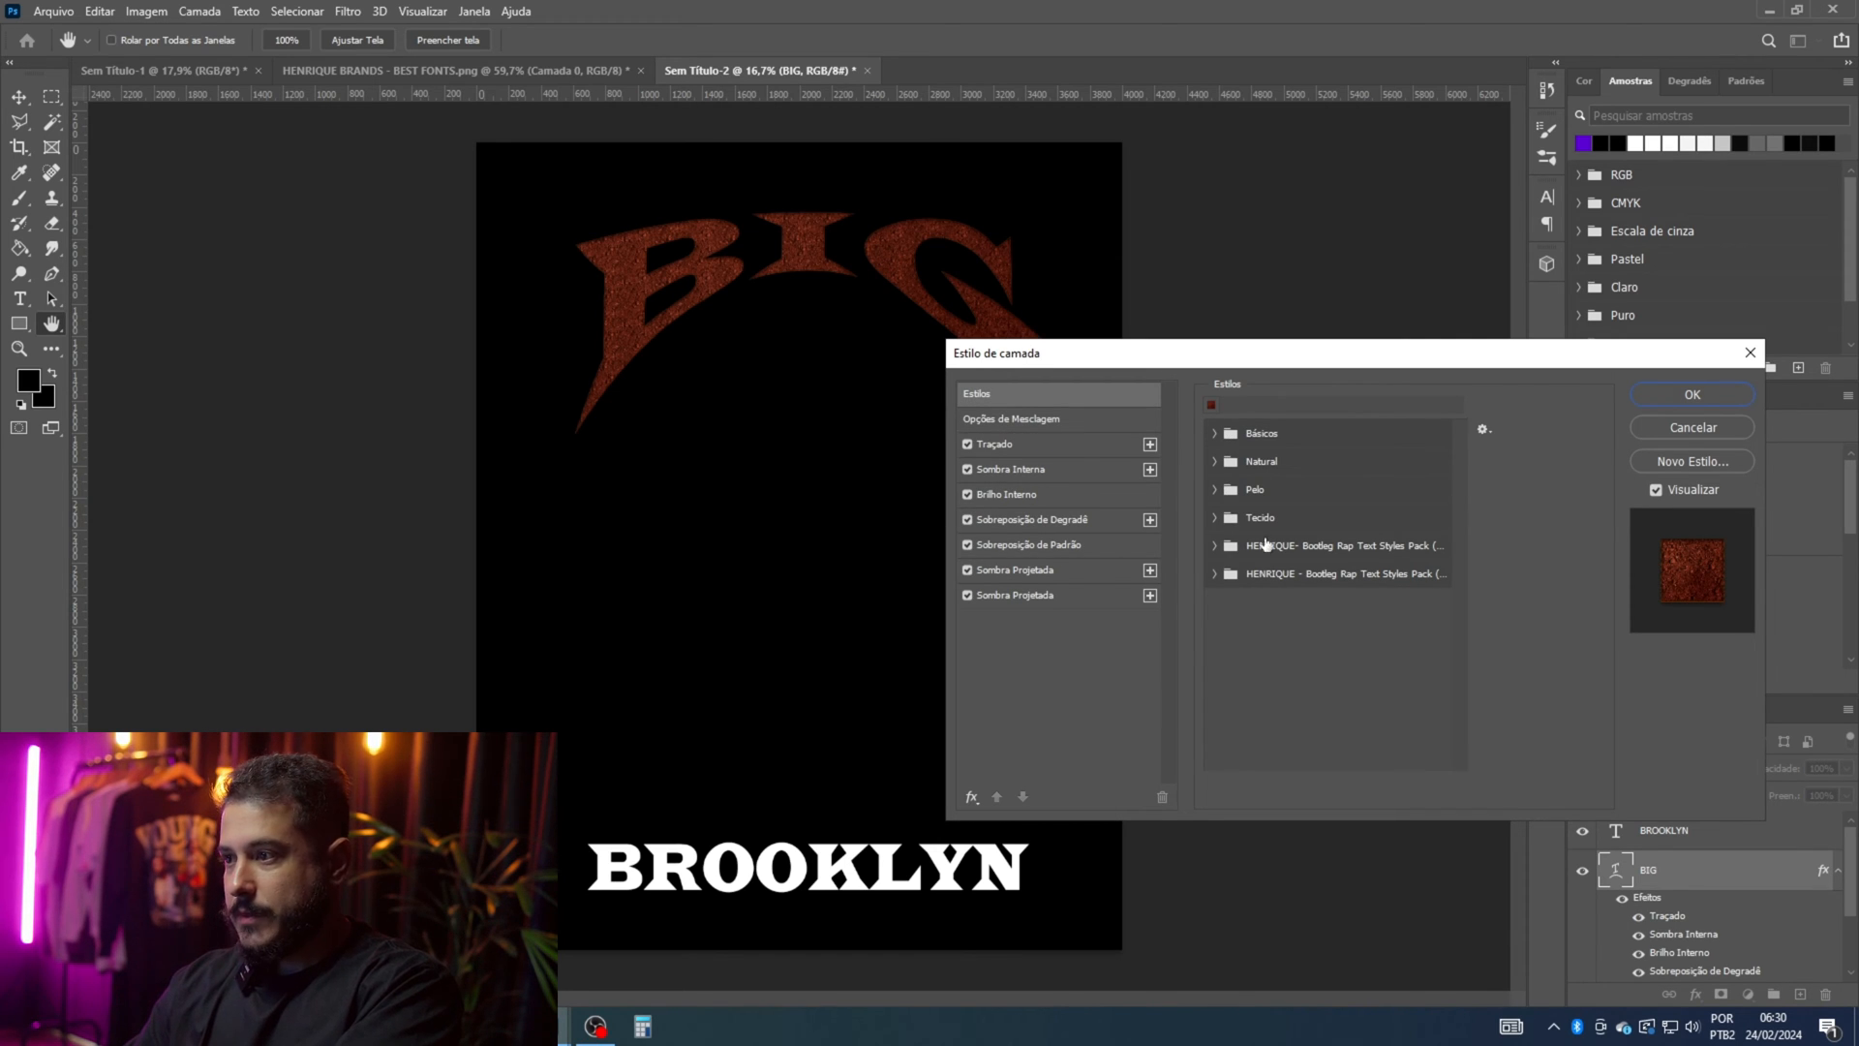
{"action": "left_click", "coordinate": [1217, 546]}
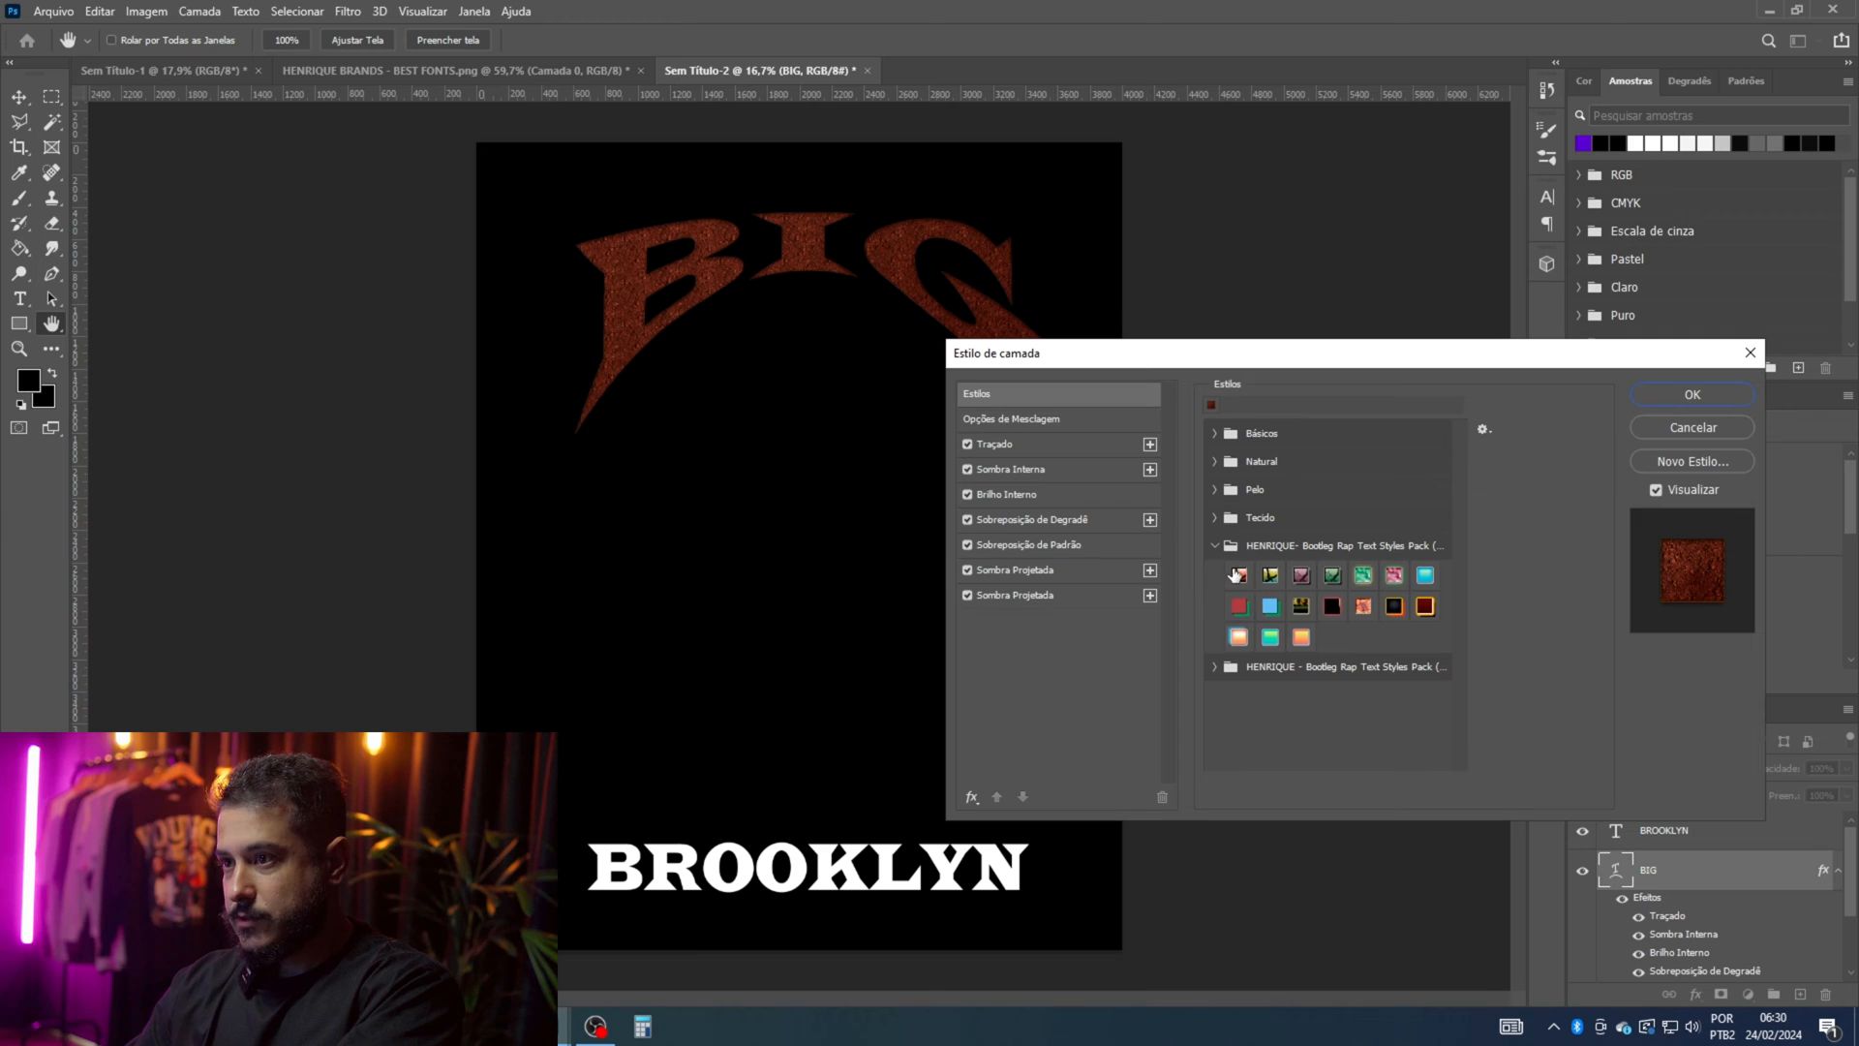
Step: Try the cracked red, yellow and pink styles from the first pack on the BIG text
{"action": "left_click", "coordinate": [1237, 576]}
{"action": "left_click", "coordinate": [1269, 576]}
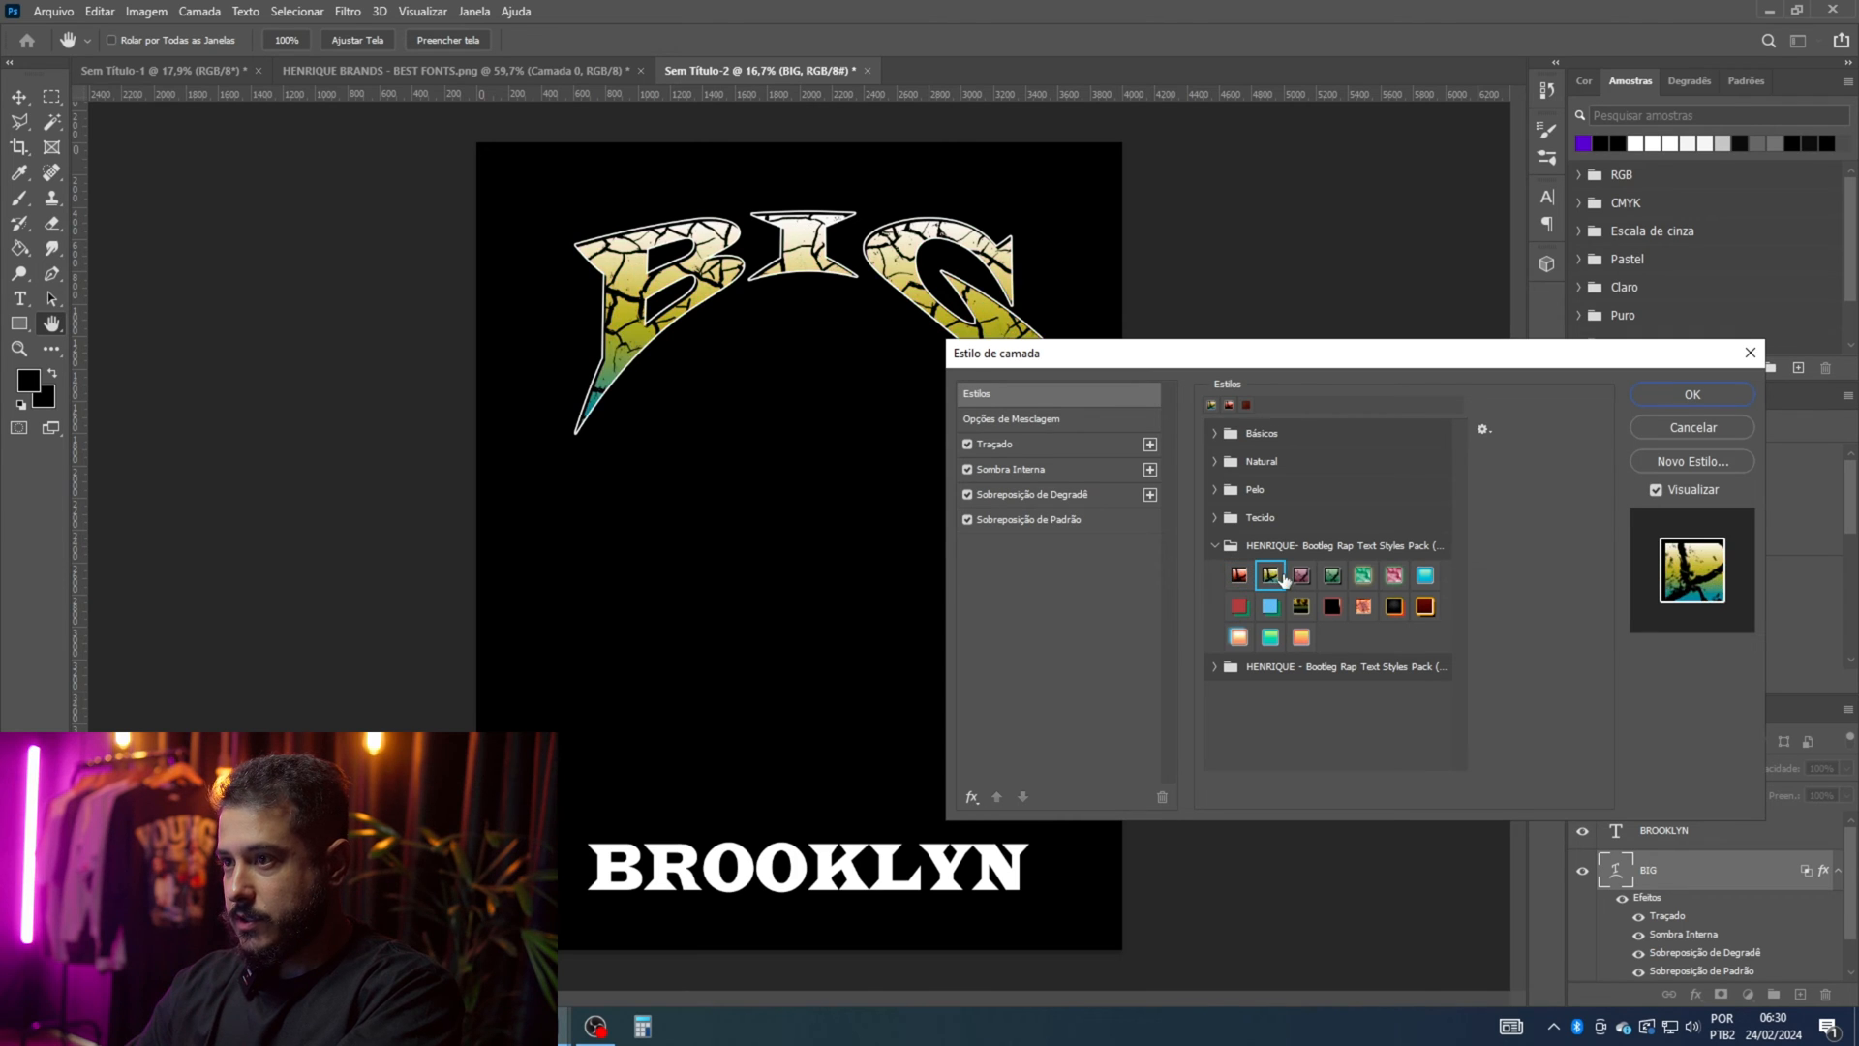
{"action": "left_click", "coordinate": [1301, 576]}
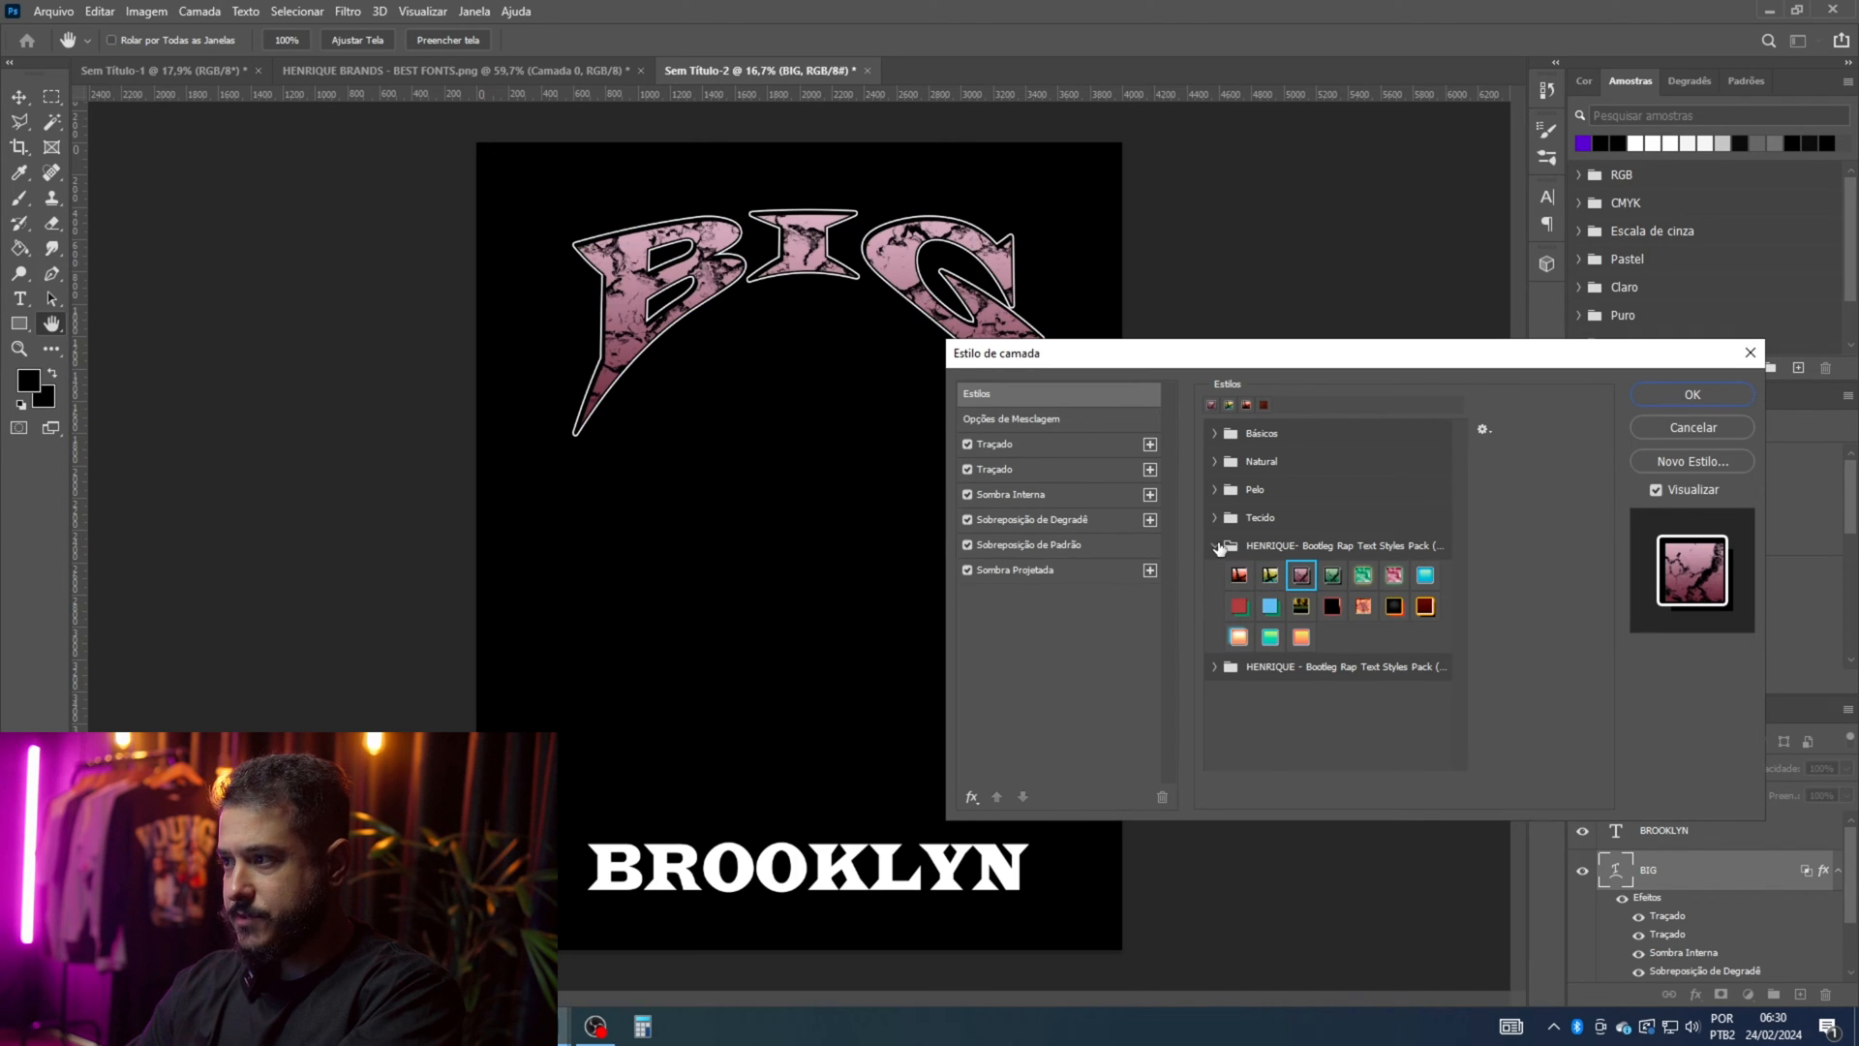
Step: Collapse the first style pack and look up the option for importing styles into the presets
{"action": "left_click", "coordinate": [1217, 546]}
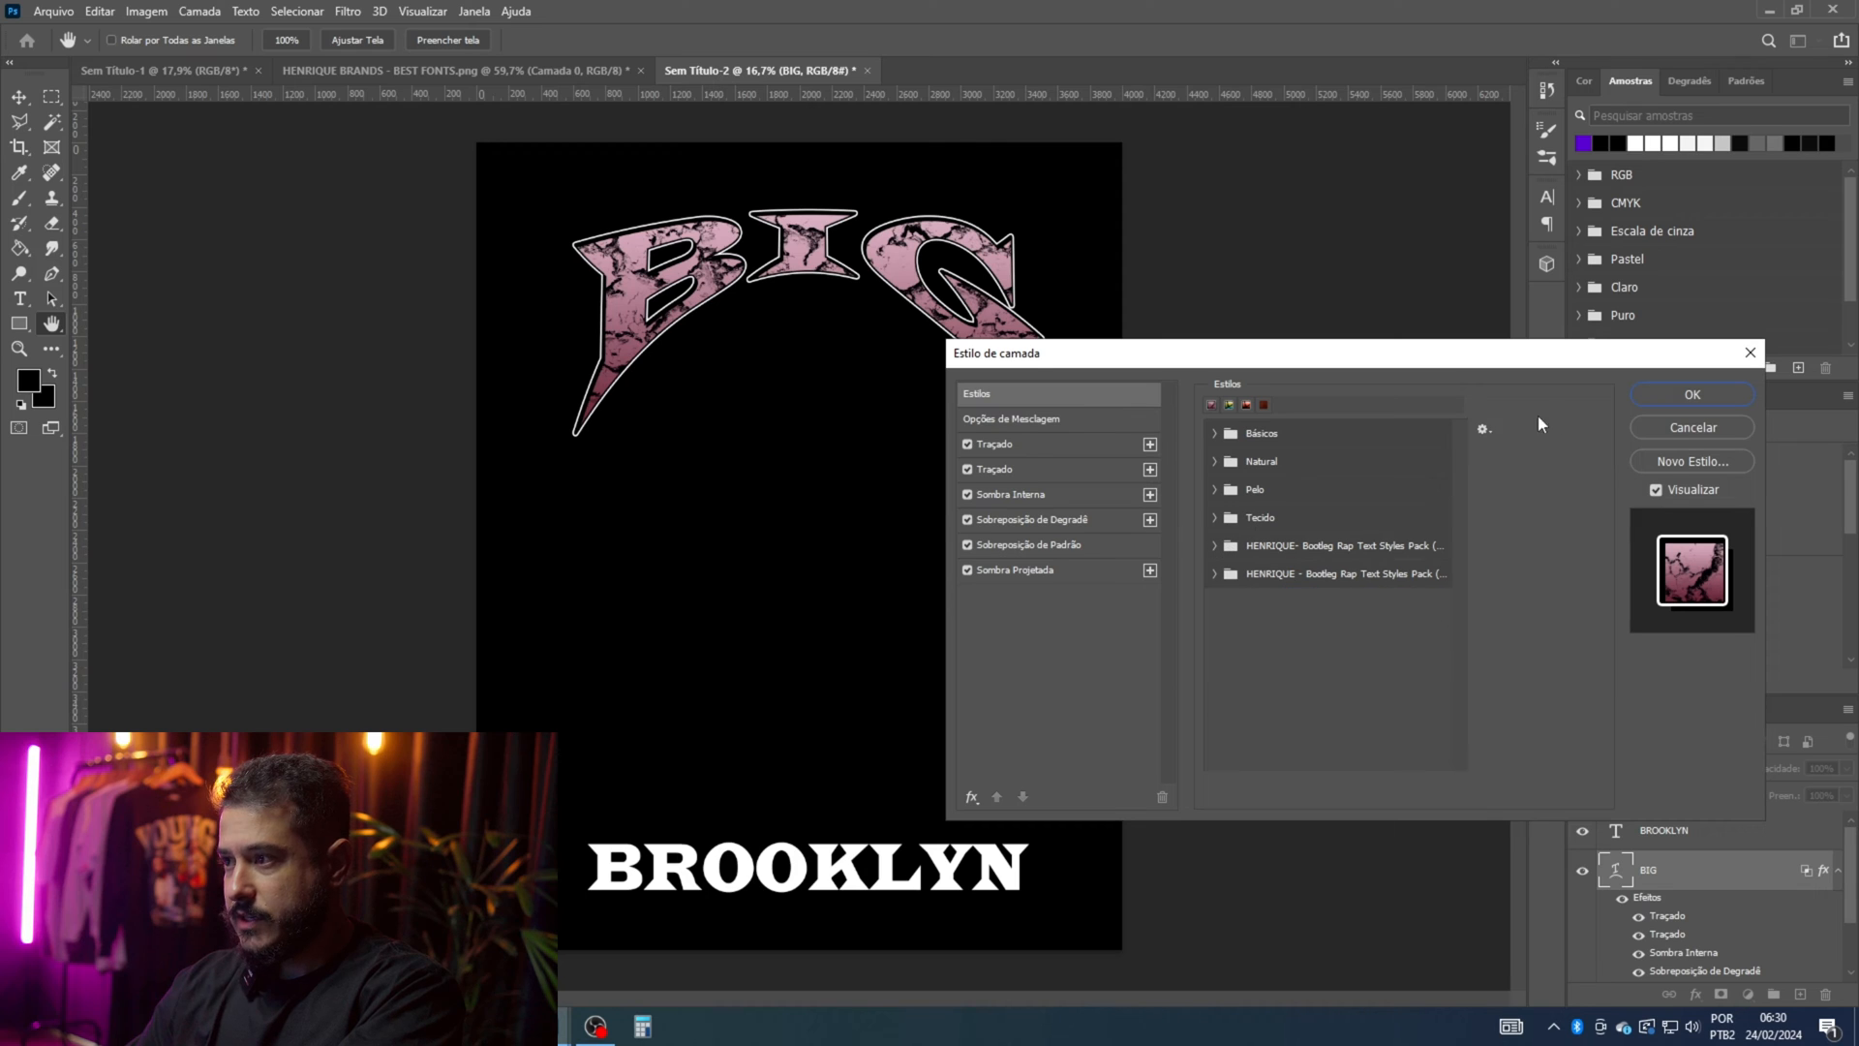
{"action": "left_click", "coordinate": [1482, 429]}
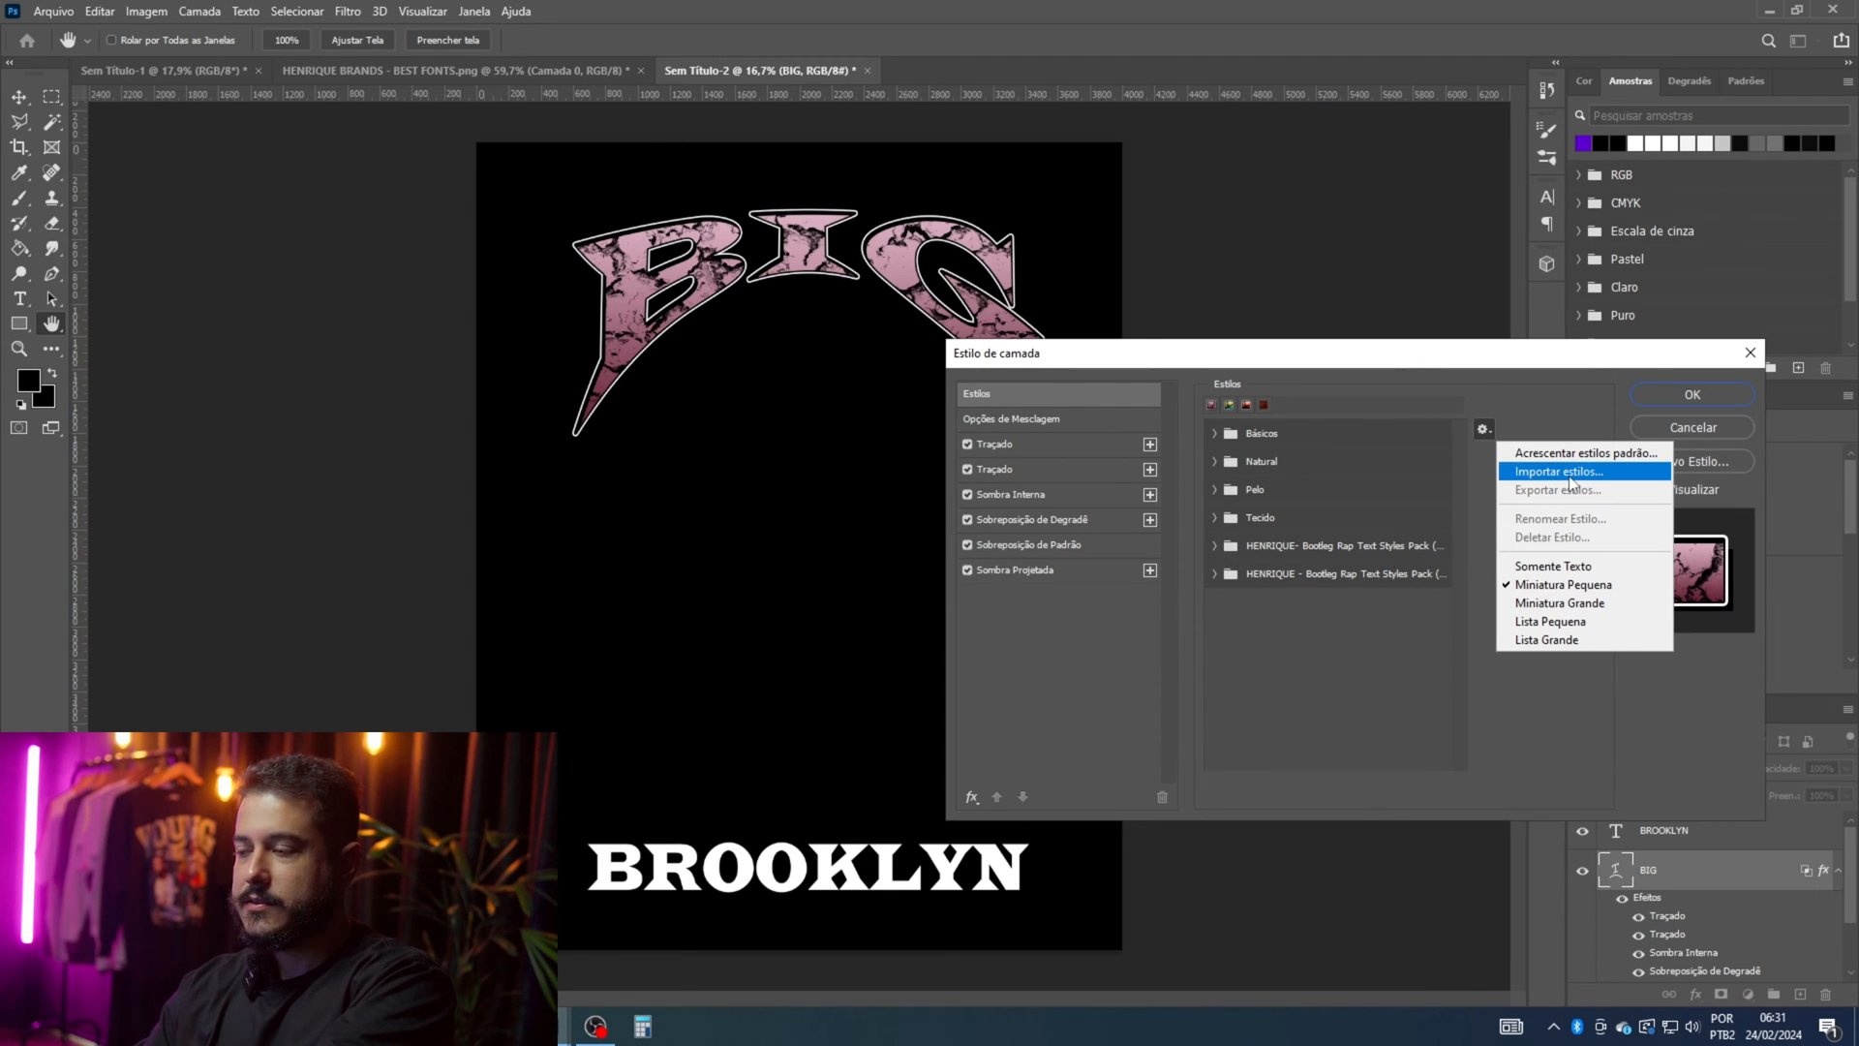
{"action": "left_click", "coordinate": [1200, 546]}
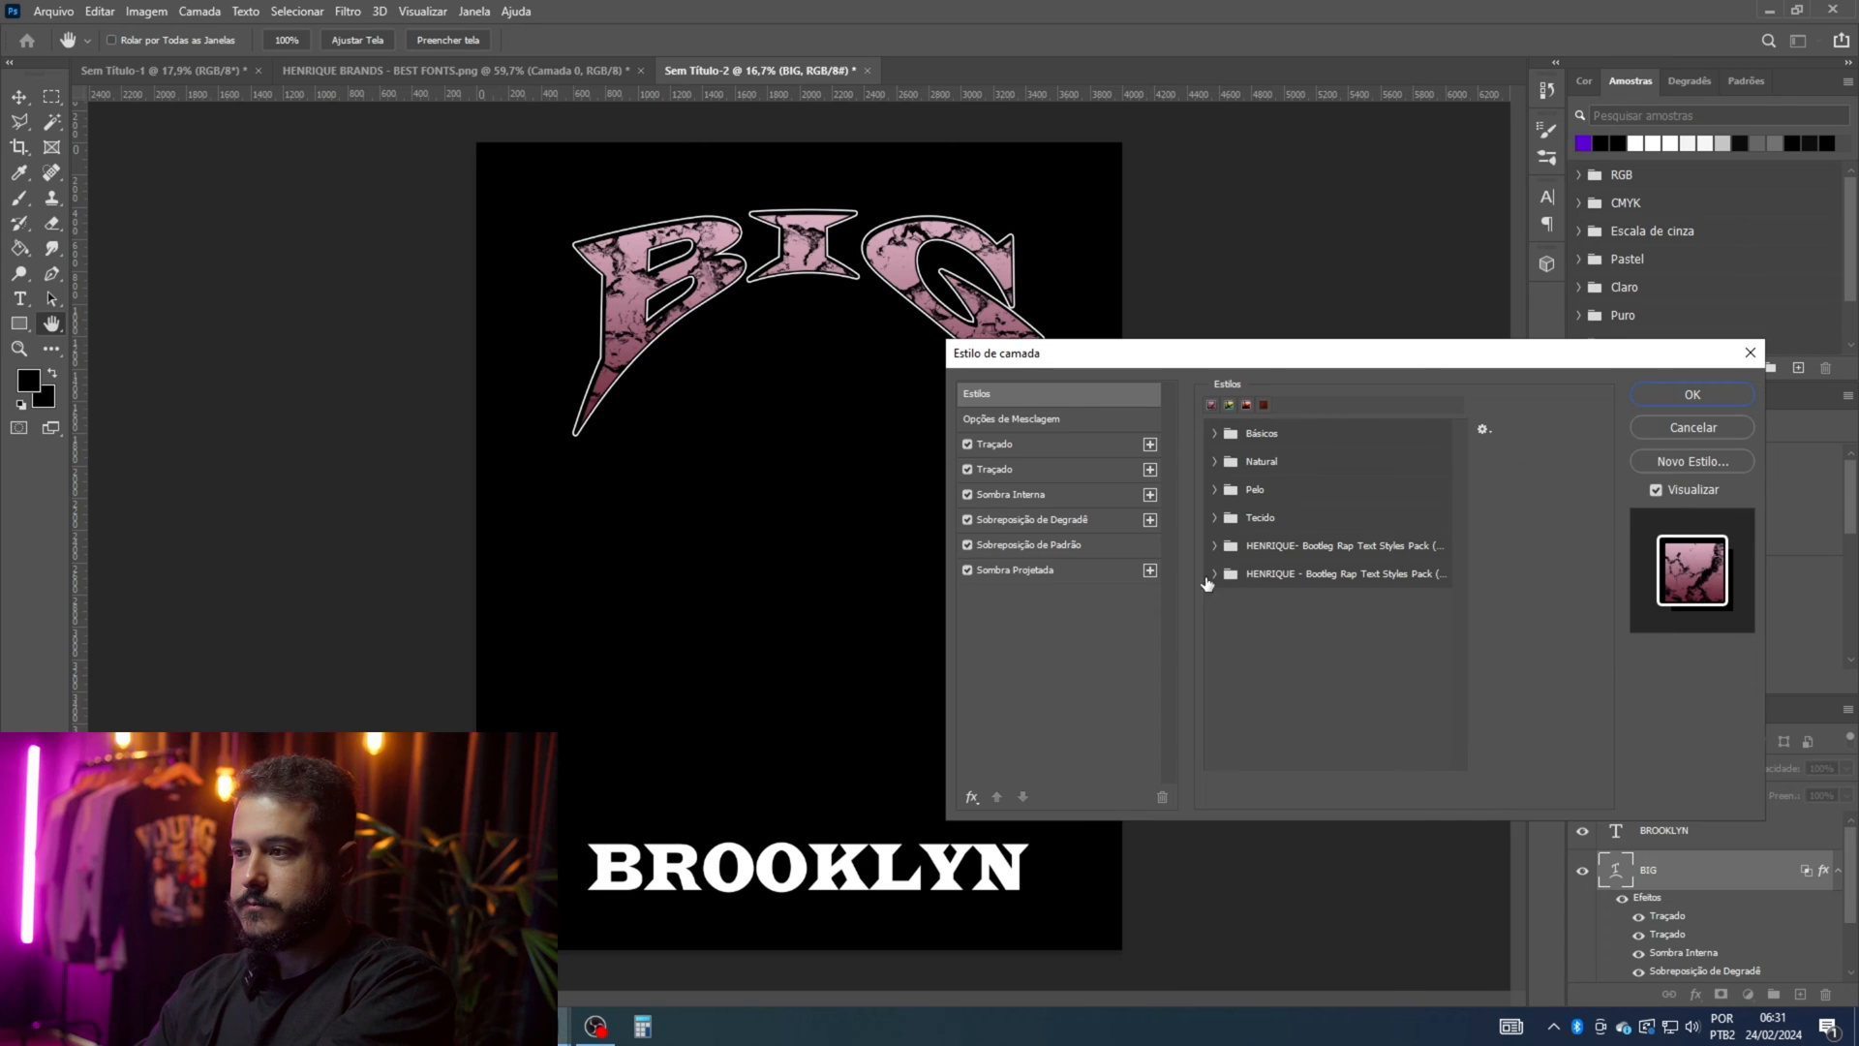
Step: Apply the diamond-textured style with a gold outline from the second HENRIQUE Bootleg Rap pack to the BIG text
{"action": "left_click", "coordinate": [1215, 574]}
{"action": "left_click", "coordinate": [1216, 576]}
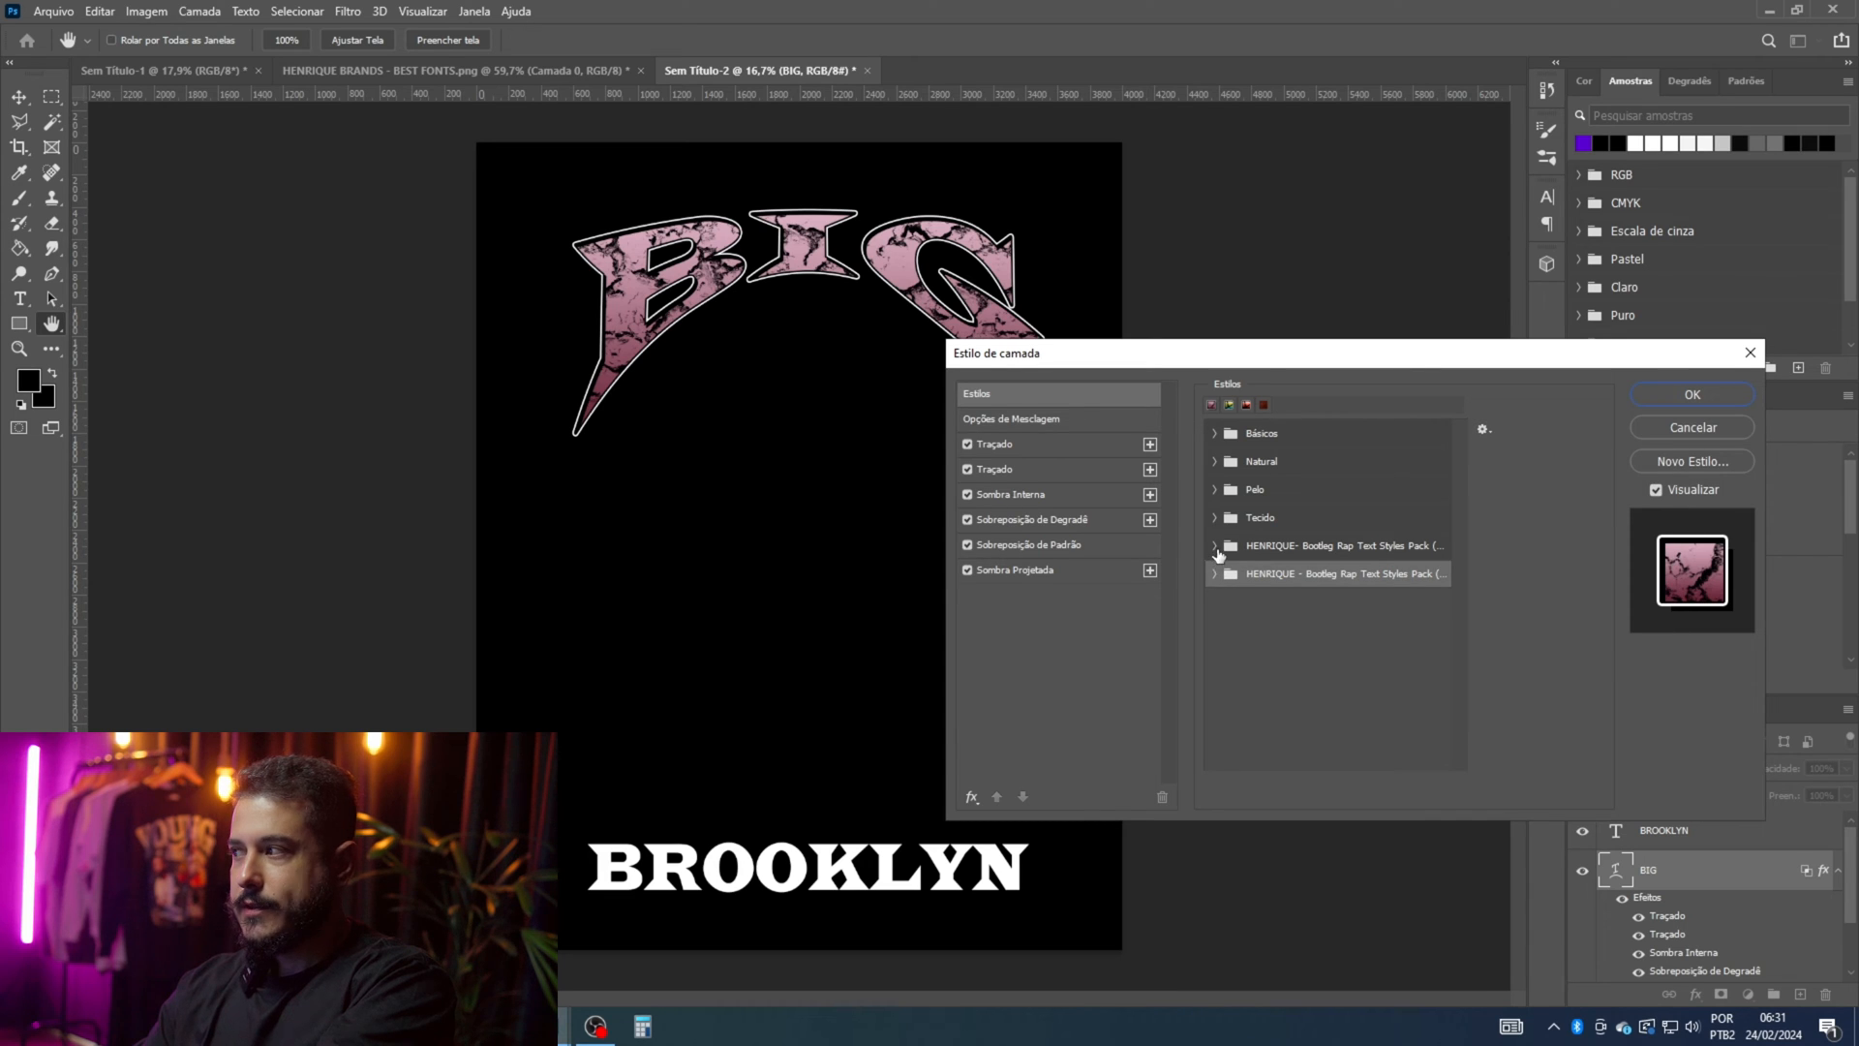
{"action": "left_click", "coordinate": [1214, 575]}
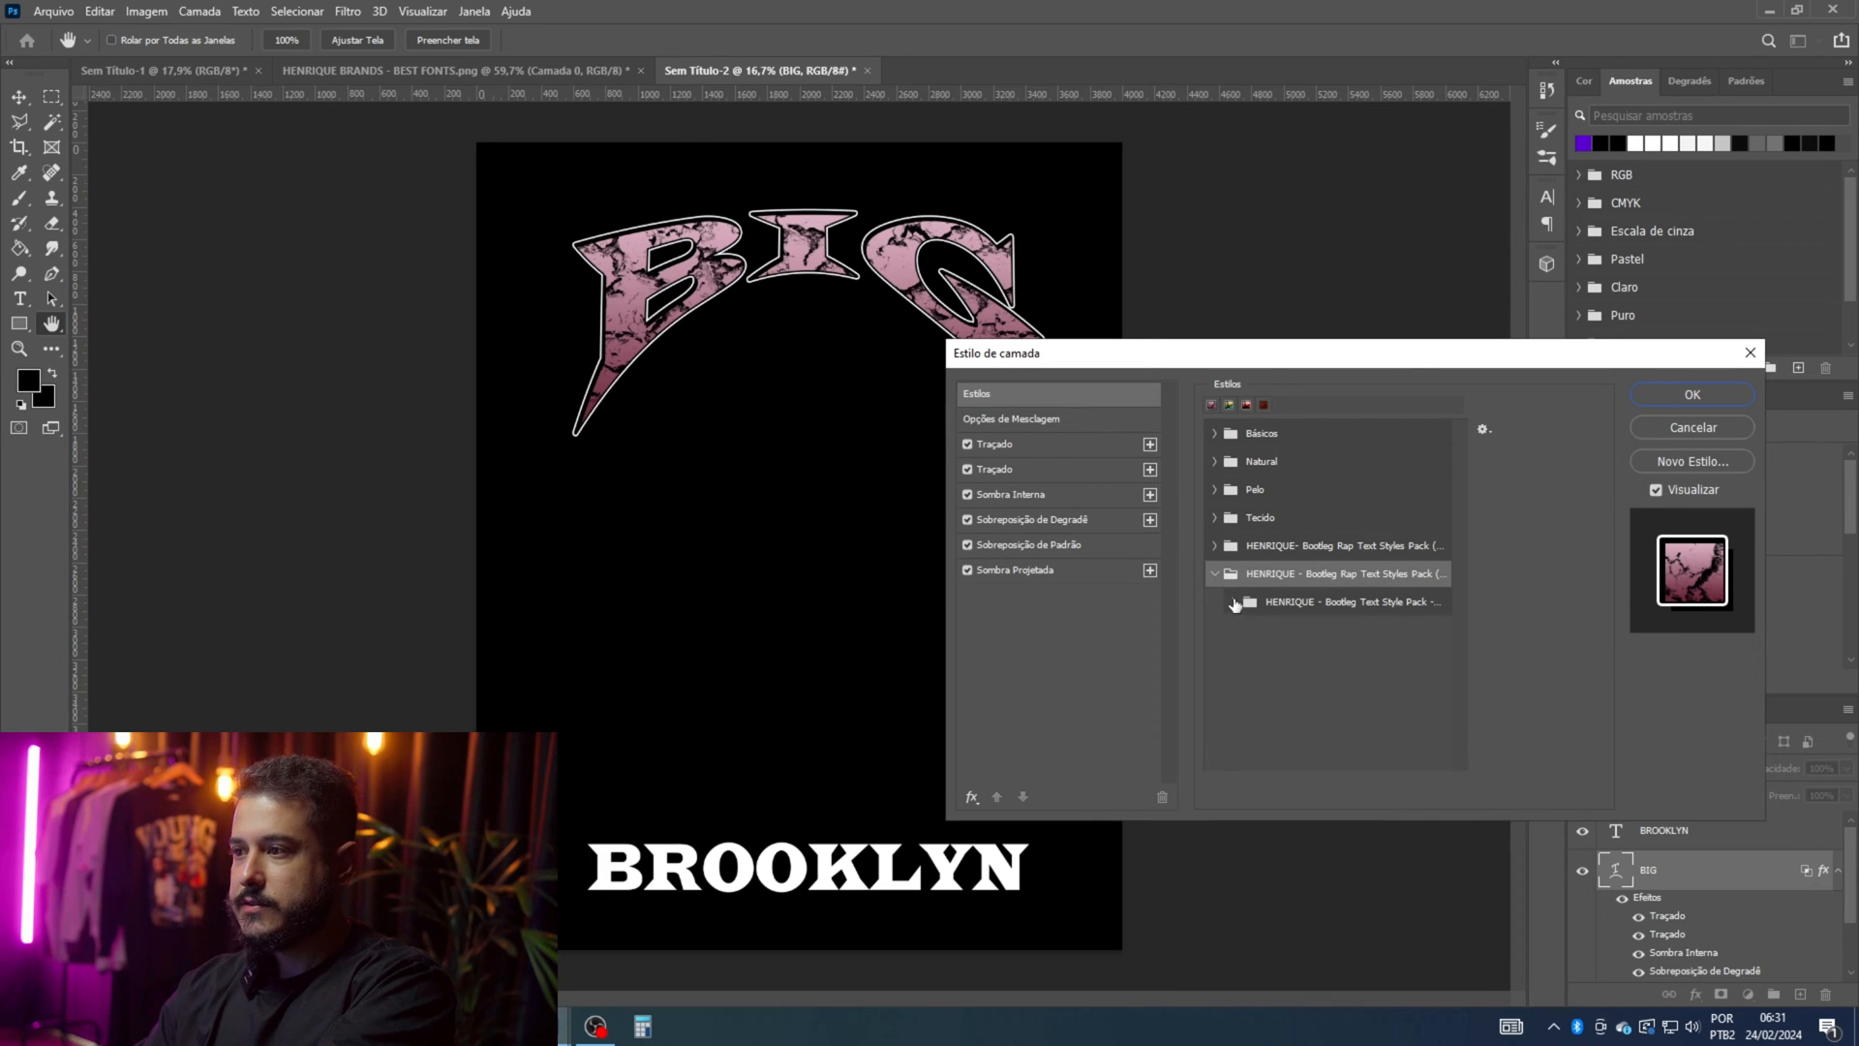
{"action": "left_click", "coordinate": [1233, 602]}
{"action": "left_click", "coordinate": [1319, 632]}
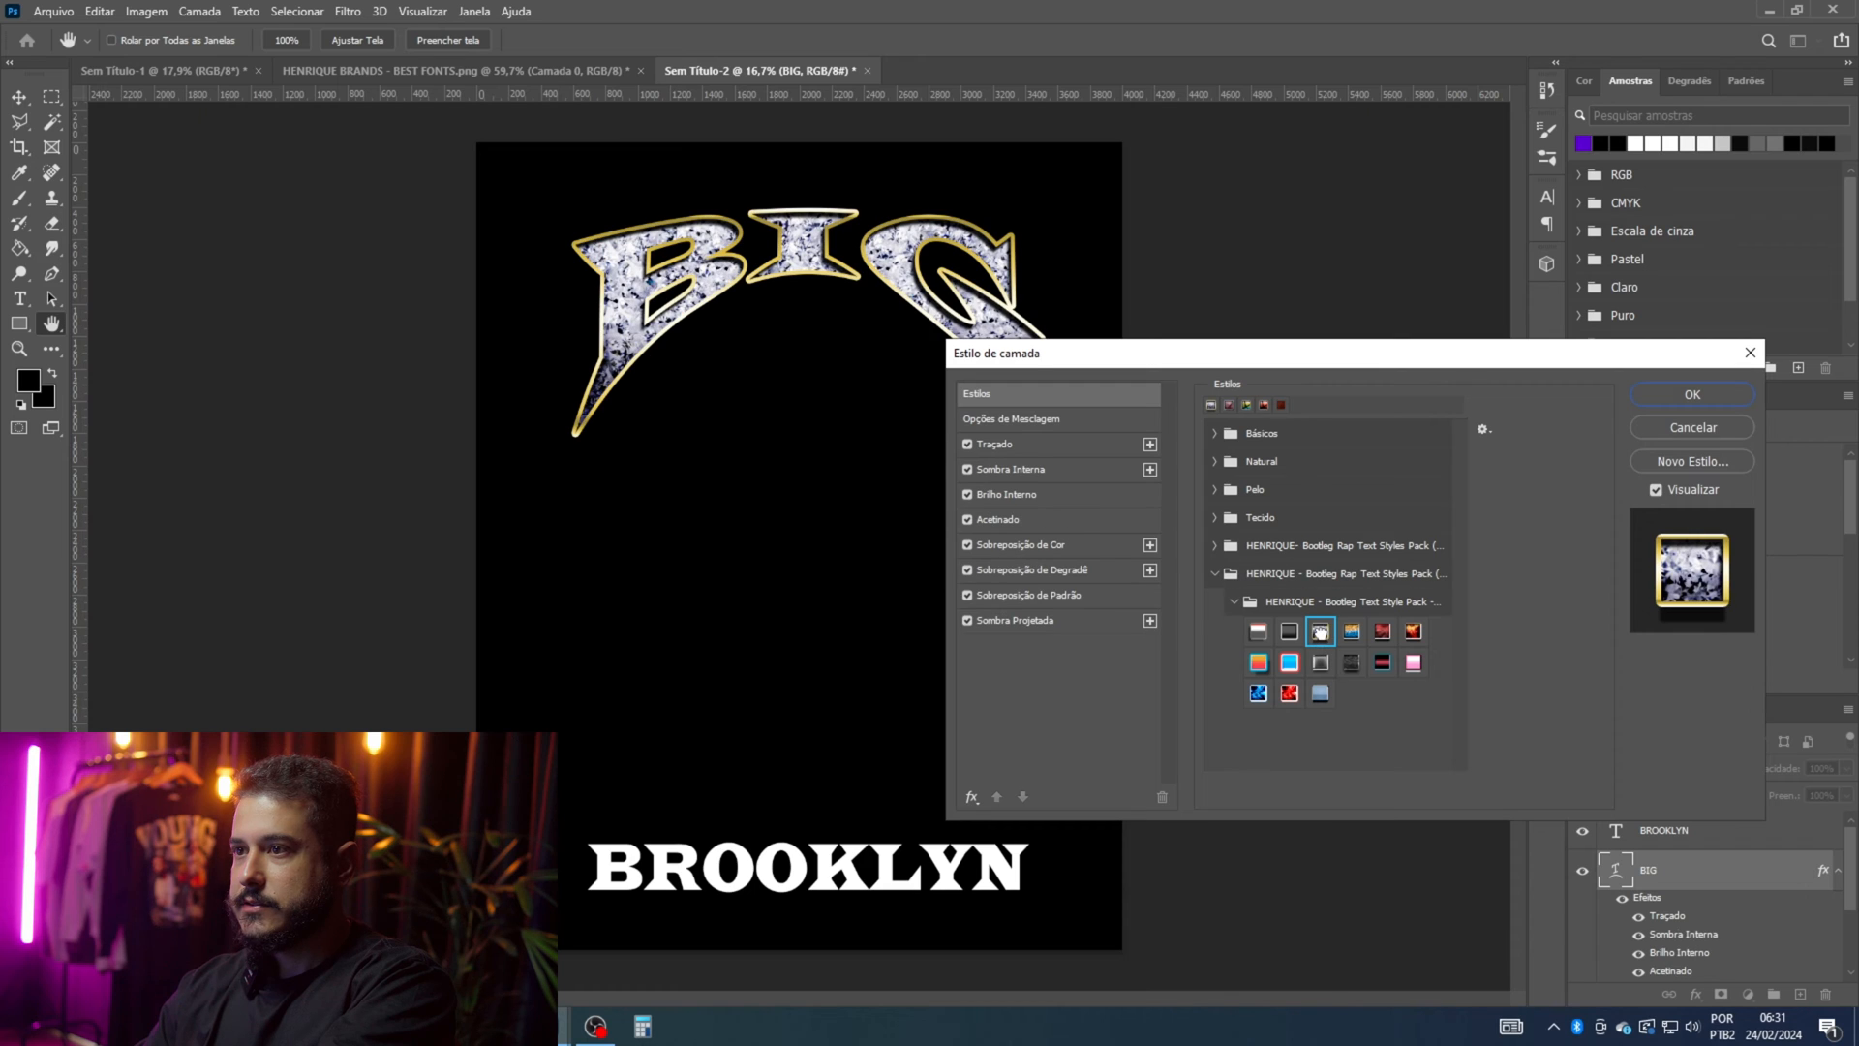
Step: Enlarge the scale of the BIG text's pattern overlay to about 75%
{"action": "left_click", "coordinate": [1049, 591]}
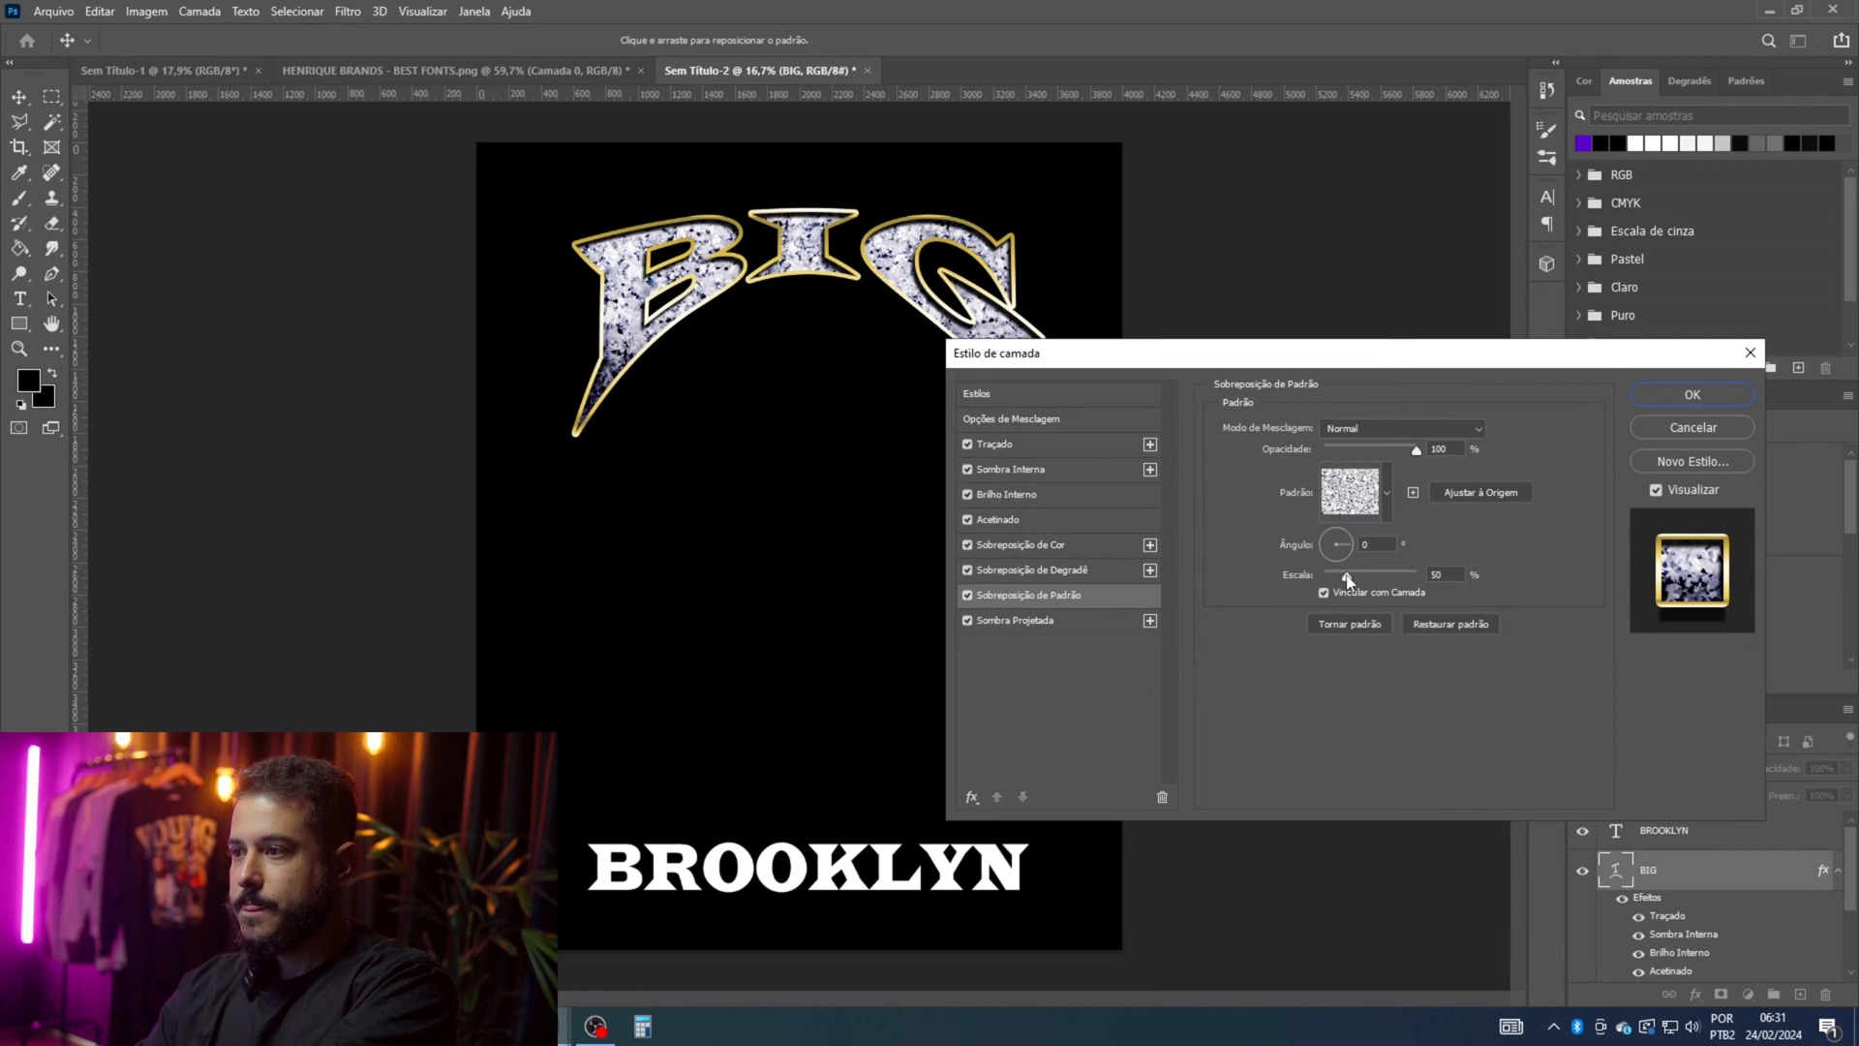
{"action": "mouse_move", "coordinate": [1349, 579]}
{"action": "left_mouse_down"}
{"action": "mouse_move", "coordinate": [1383, 579]}
{"action": "mouse_move", "coordinate": [1365, 579]}
{"action": "left_mouse_up"}
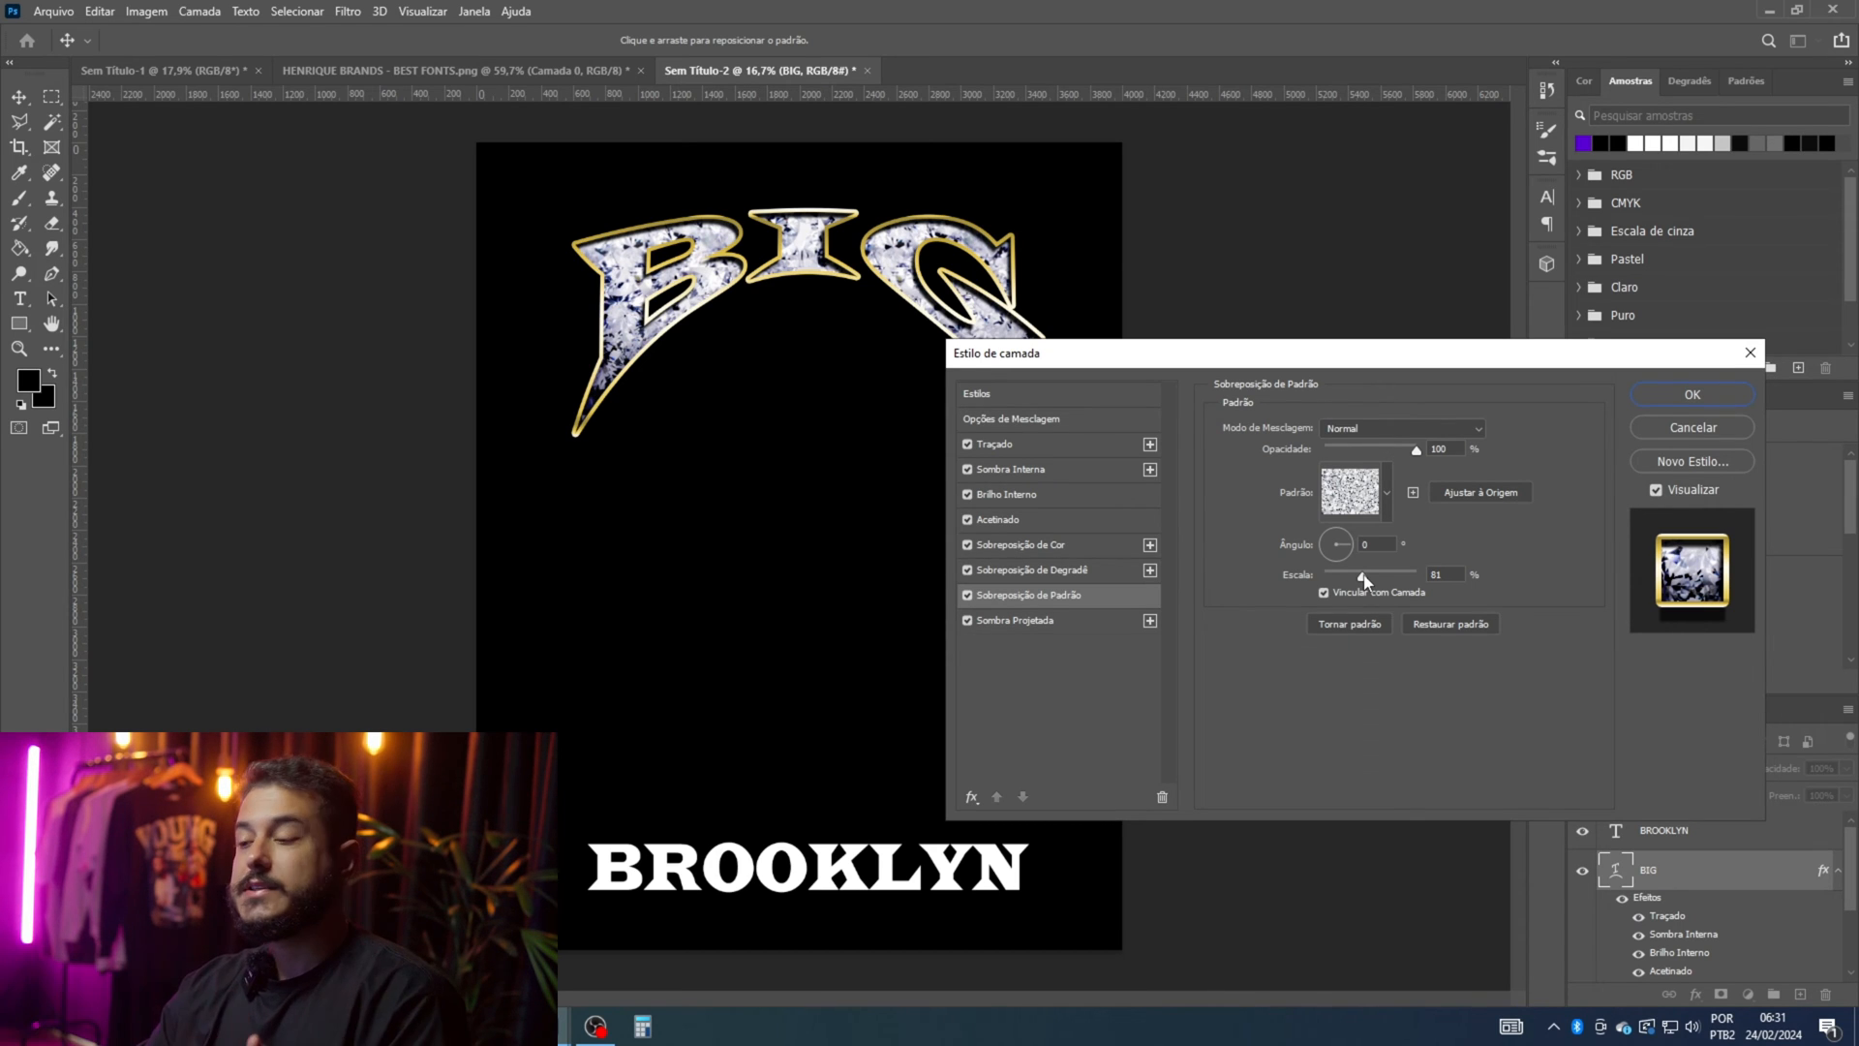
{"action": "mouse_move", "coordinate": [1364, 579]}
{"action": "left_mouse_down"}
{"action": "mouse_move", "coordinate": [1403, 577]}
{"action": "mouse_move", "coordinate": [1359, 578]}
{"action": "left_mouse_up"}
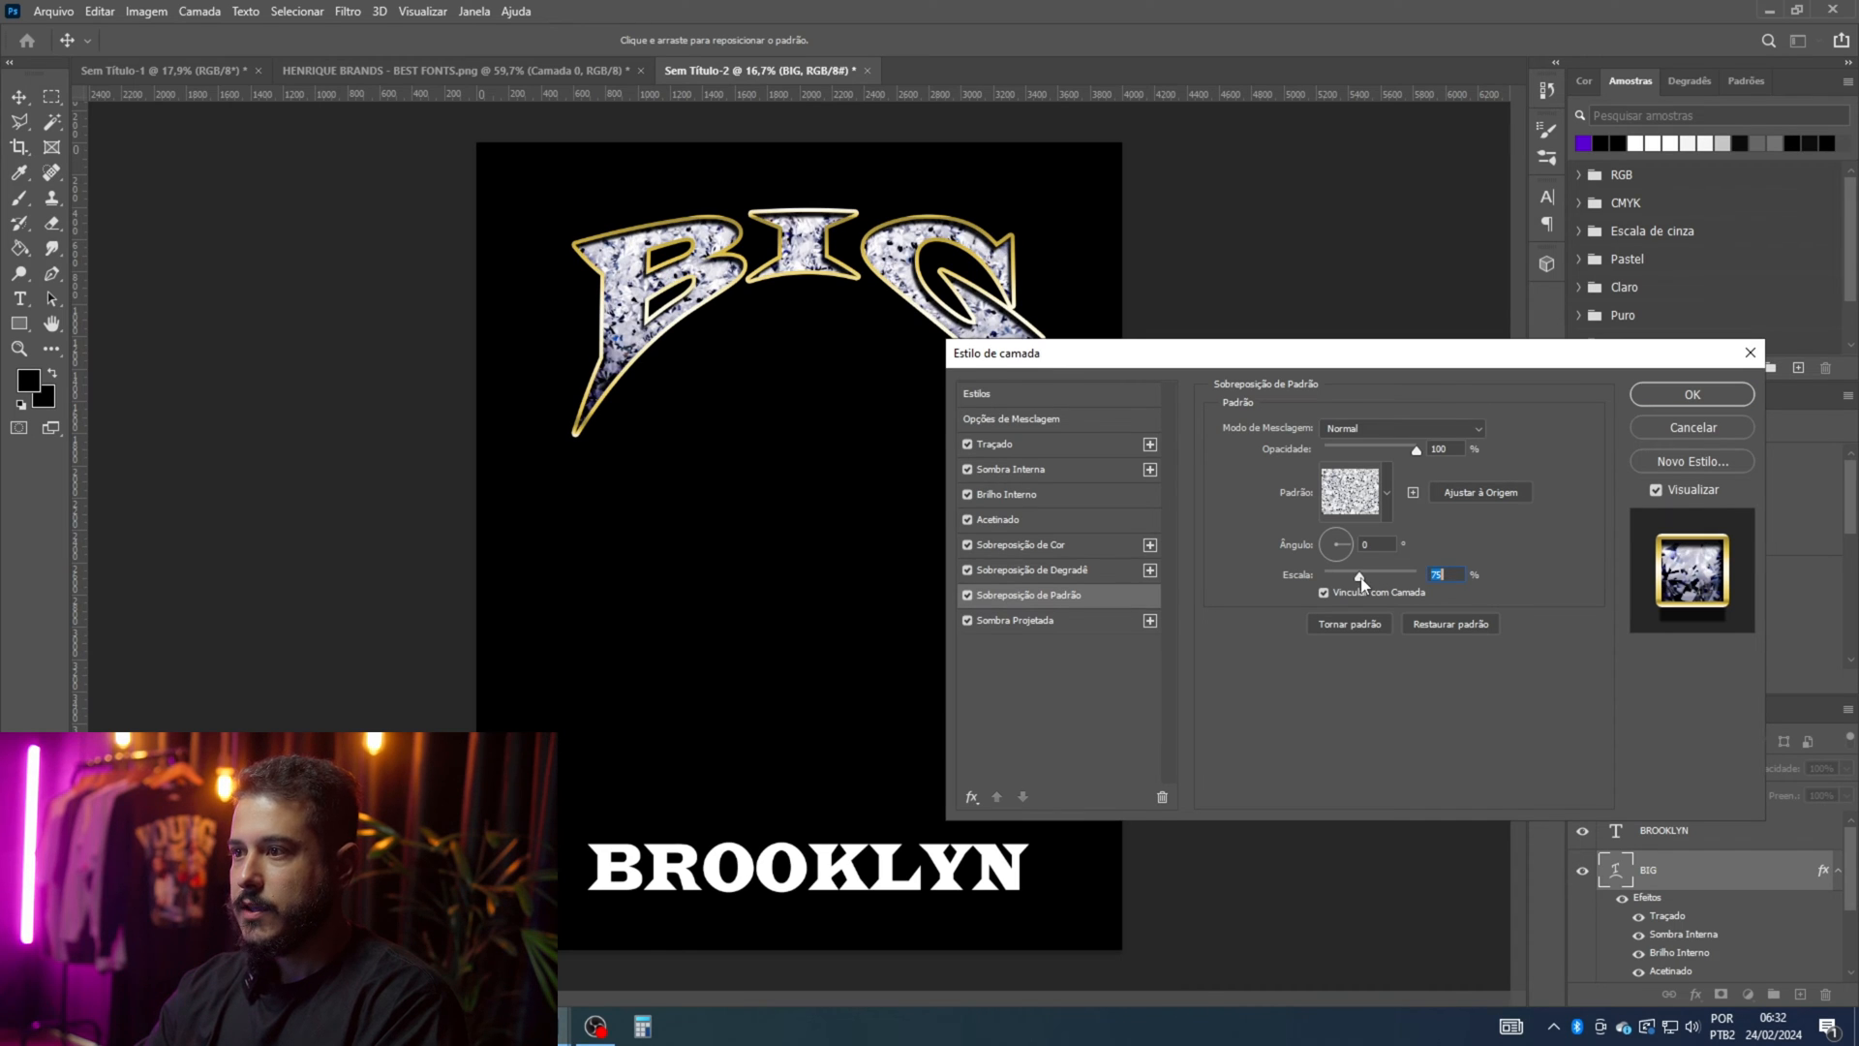
Step: Delete the gold color stops from the BIG text's stroke gradient, set the stroke size to 40 px, and apply the layer style
{"action": "left_click", "coordinate": [985, 447]}
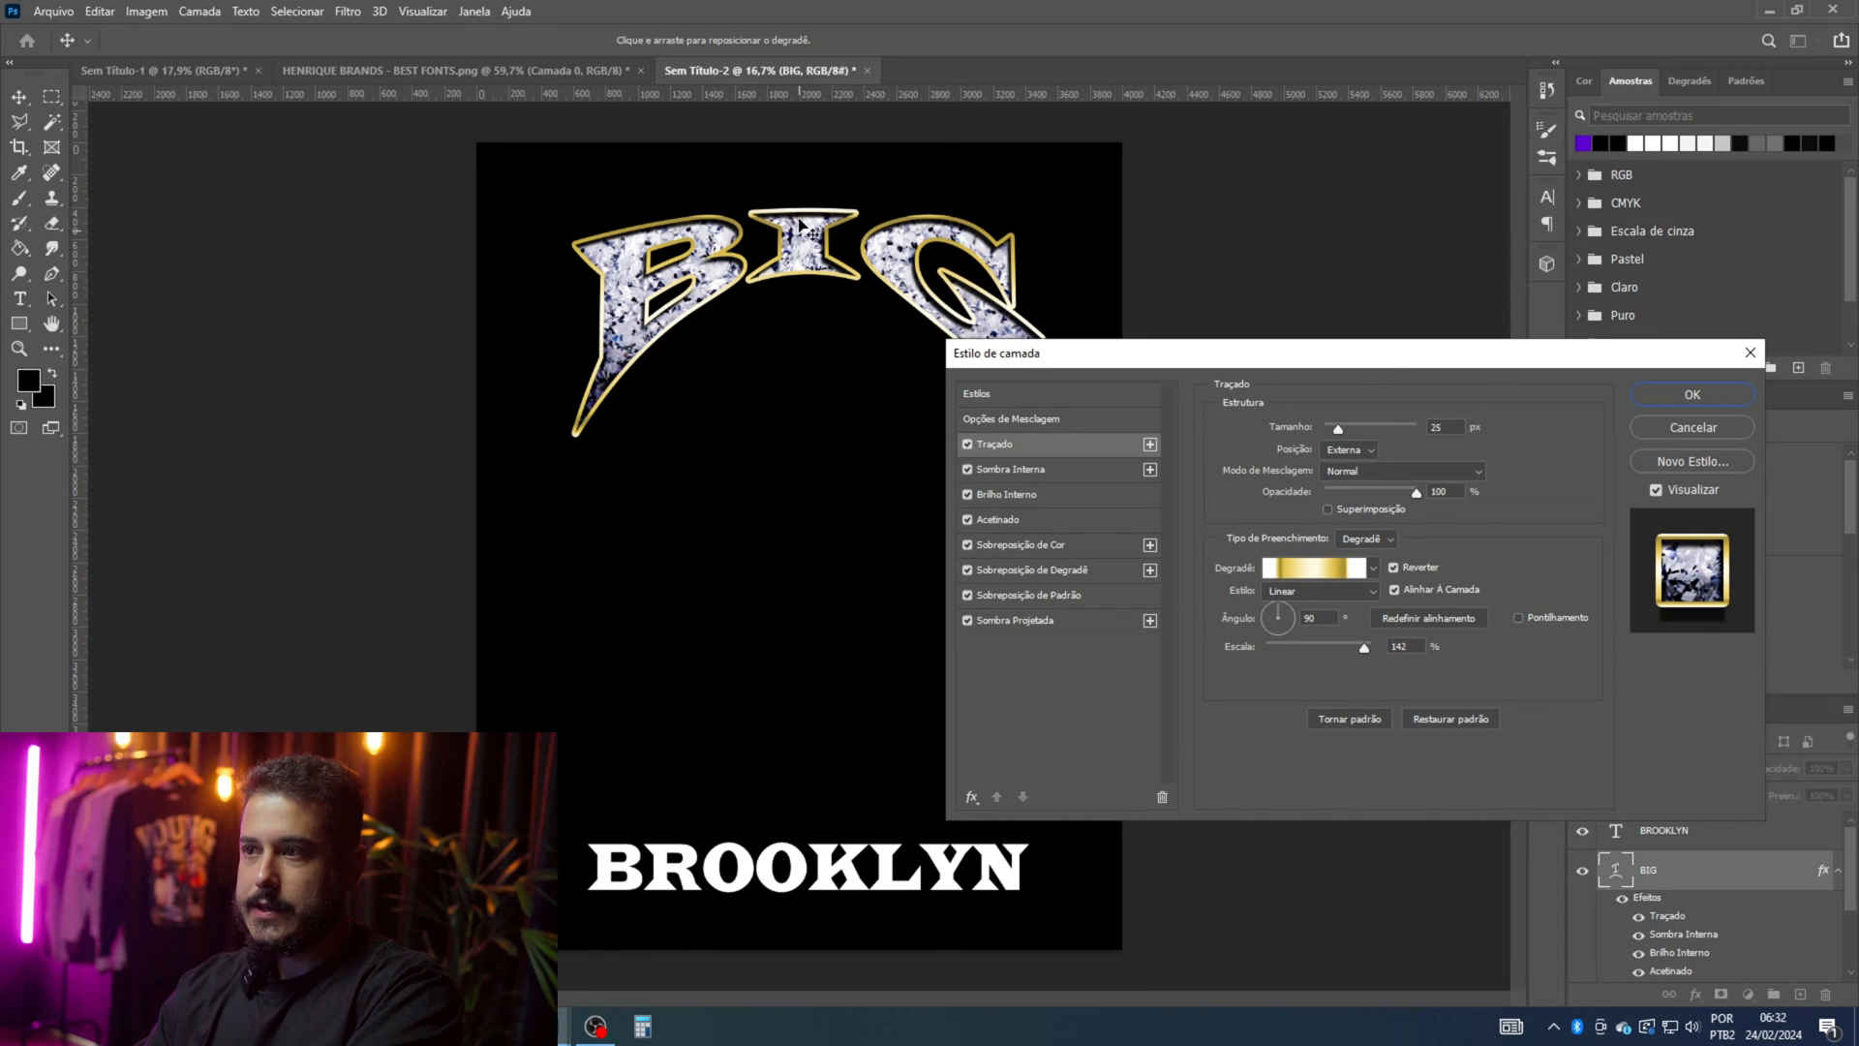
{"action": "left_click", "coordinate": [1307, 578]}
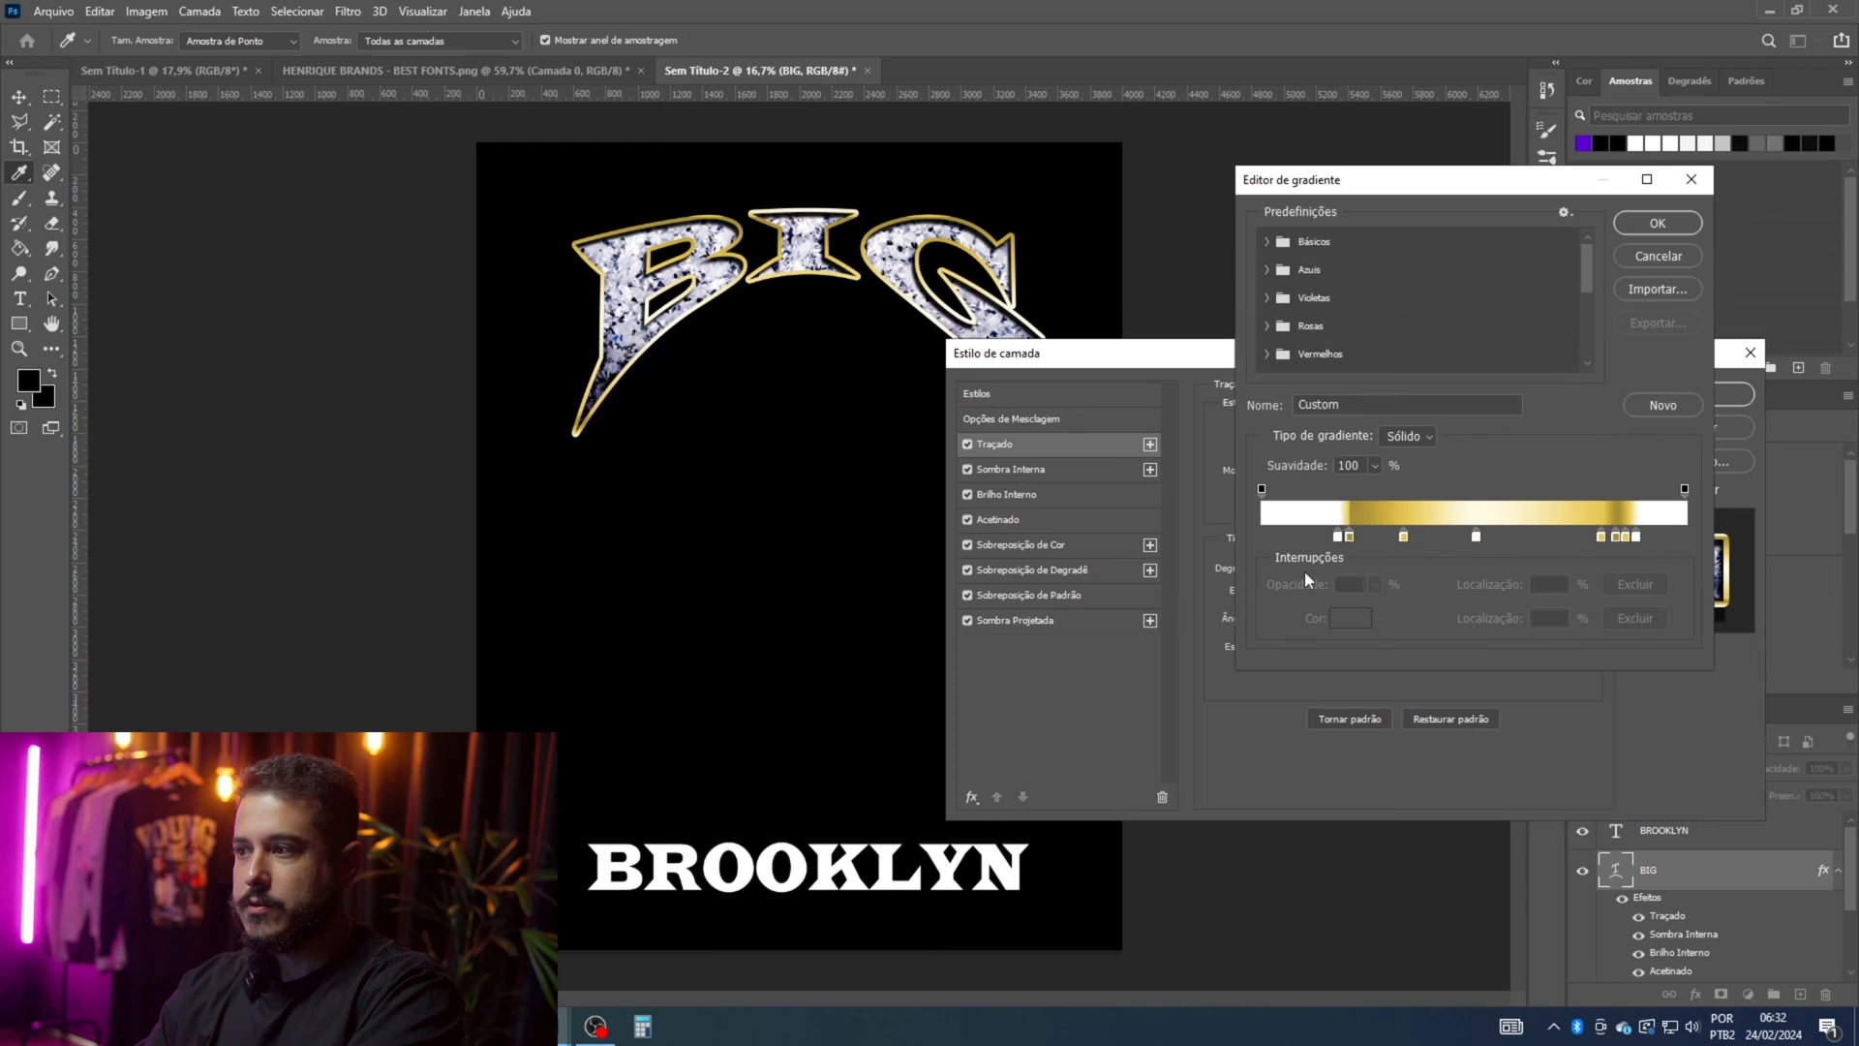
{"action": "left_click", "coordinate": [1601, 537]}
{"action": "left_click", "coordinate": [1640, 616]}
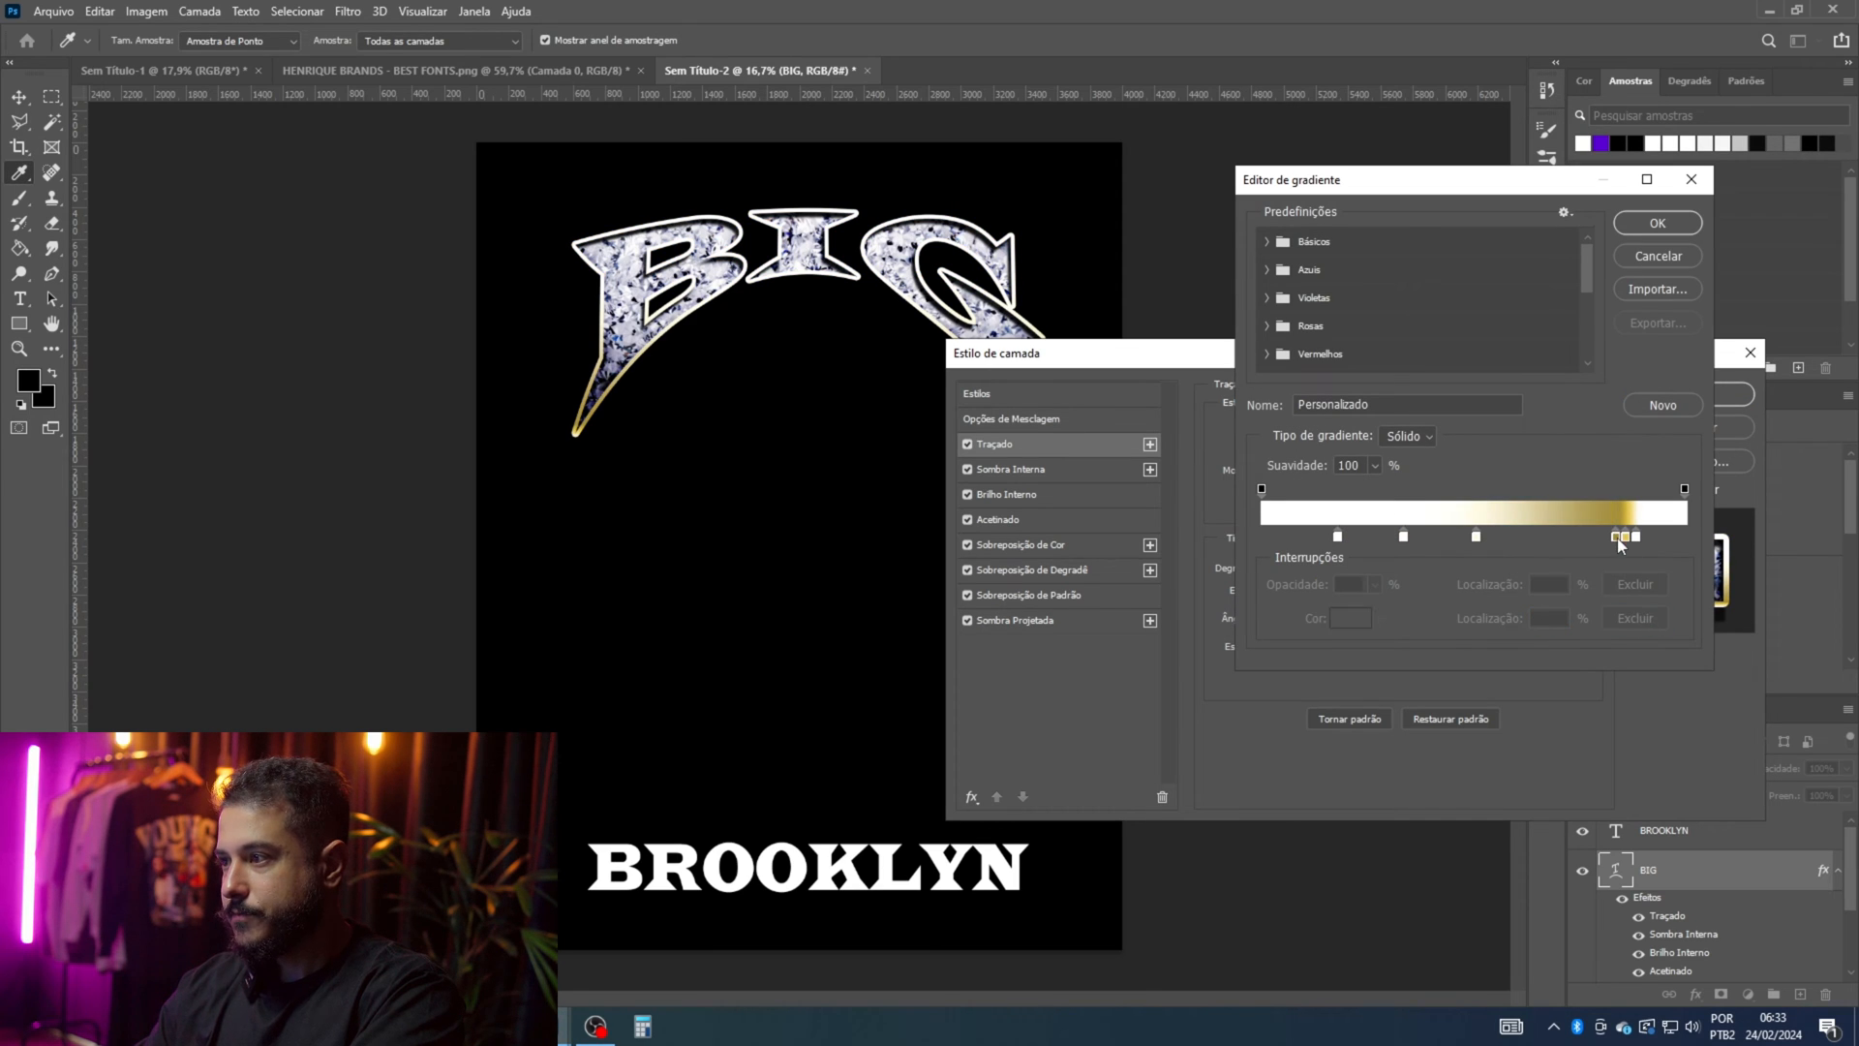
{"action": "left_click", "coordinate": [1616, 538]}
{"action": "left_click", "coordinate": [1634, 617]}
{"action": "left_click", "coordinate": [1625, 537]}
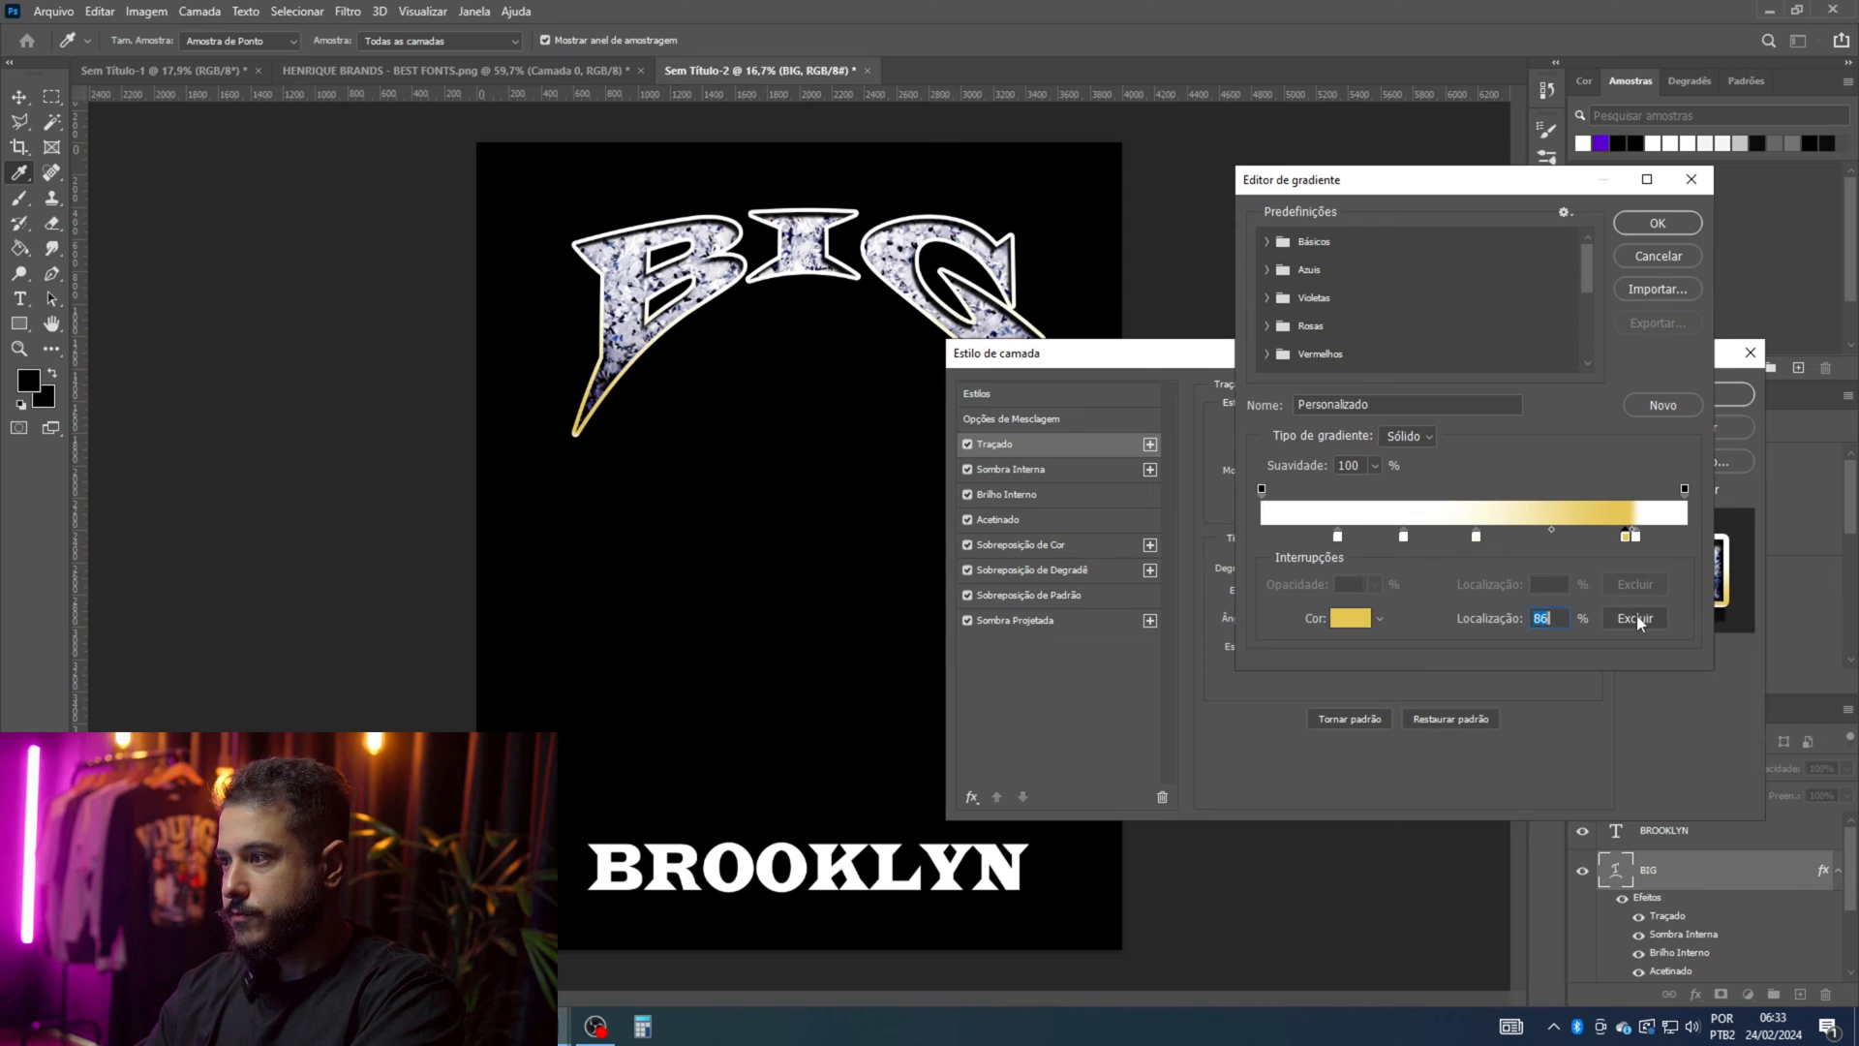
{"action": "left_click", "coordinate": [1636, 618]}
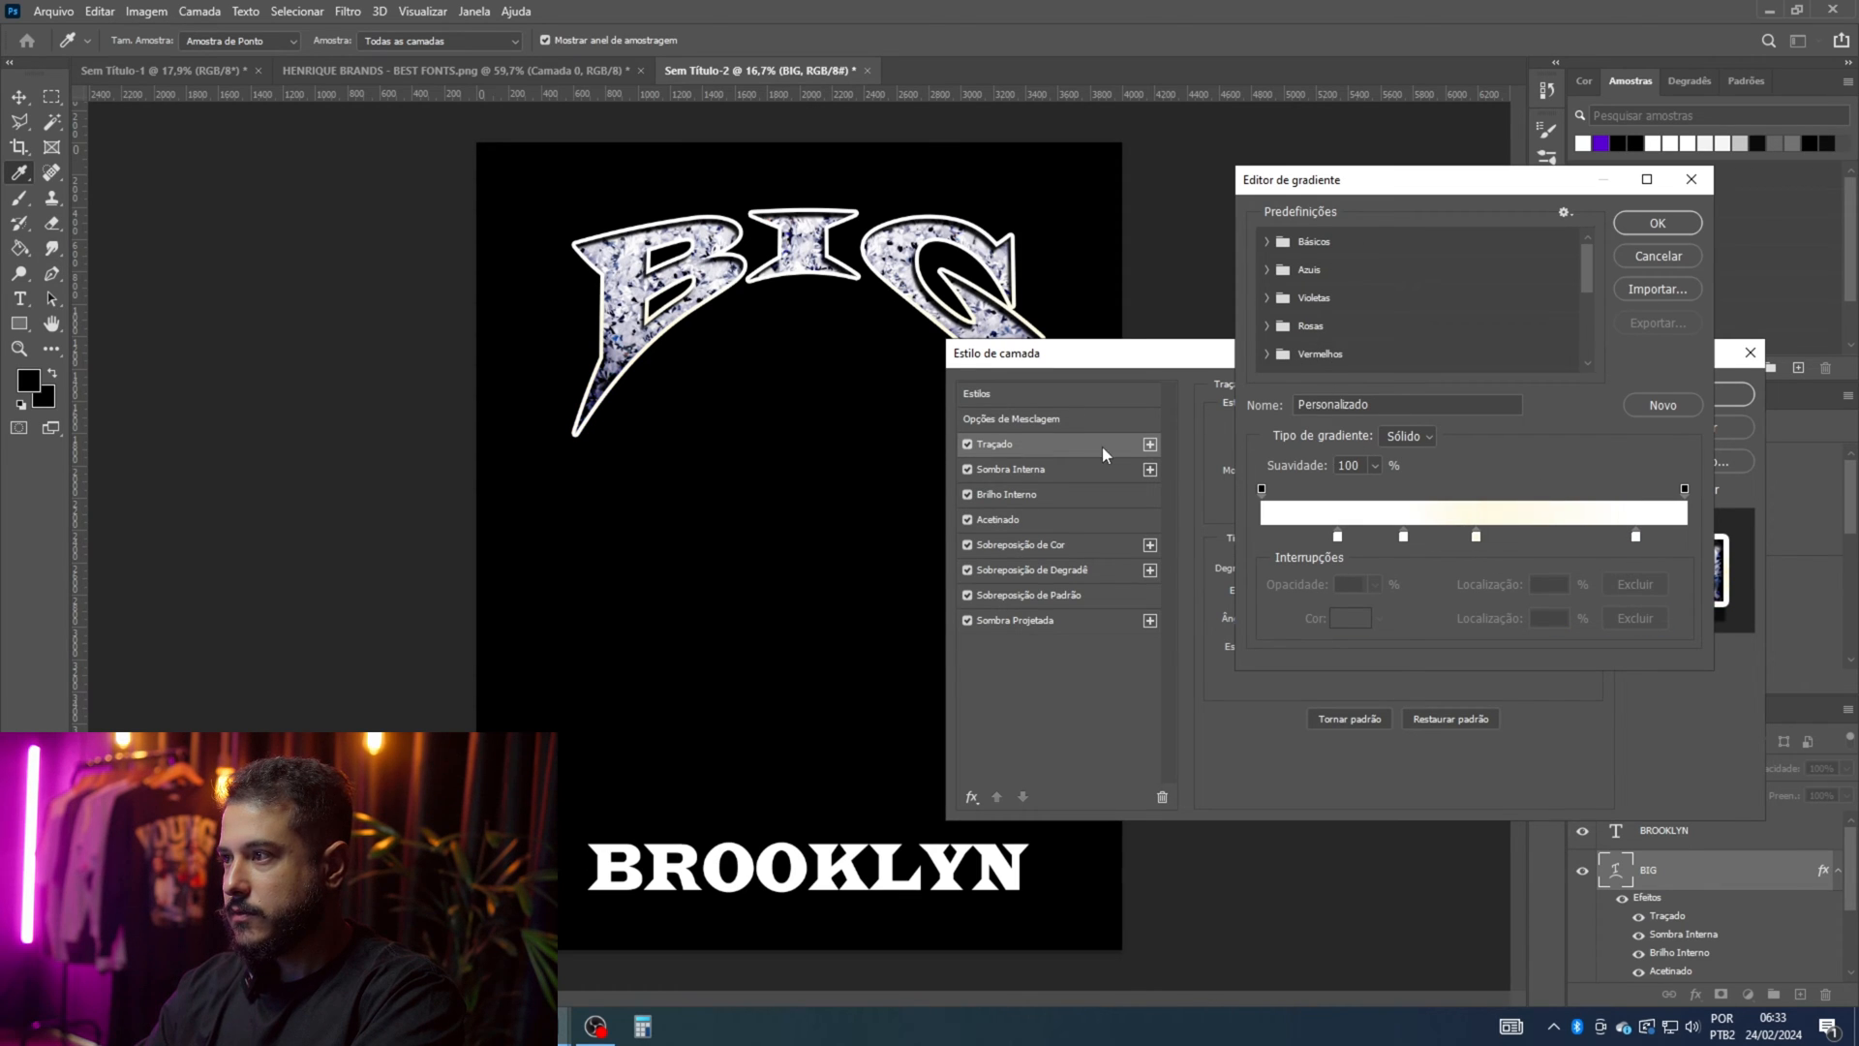
{"action": "left_click", "coordinate": [1656, 225]}
{"action": "left_click_drag", "start_coordinate": [1340, 433], "coordinate": [1349, 441]}
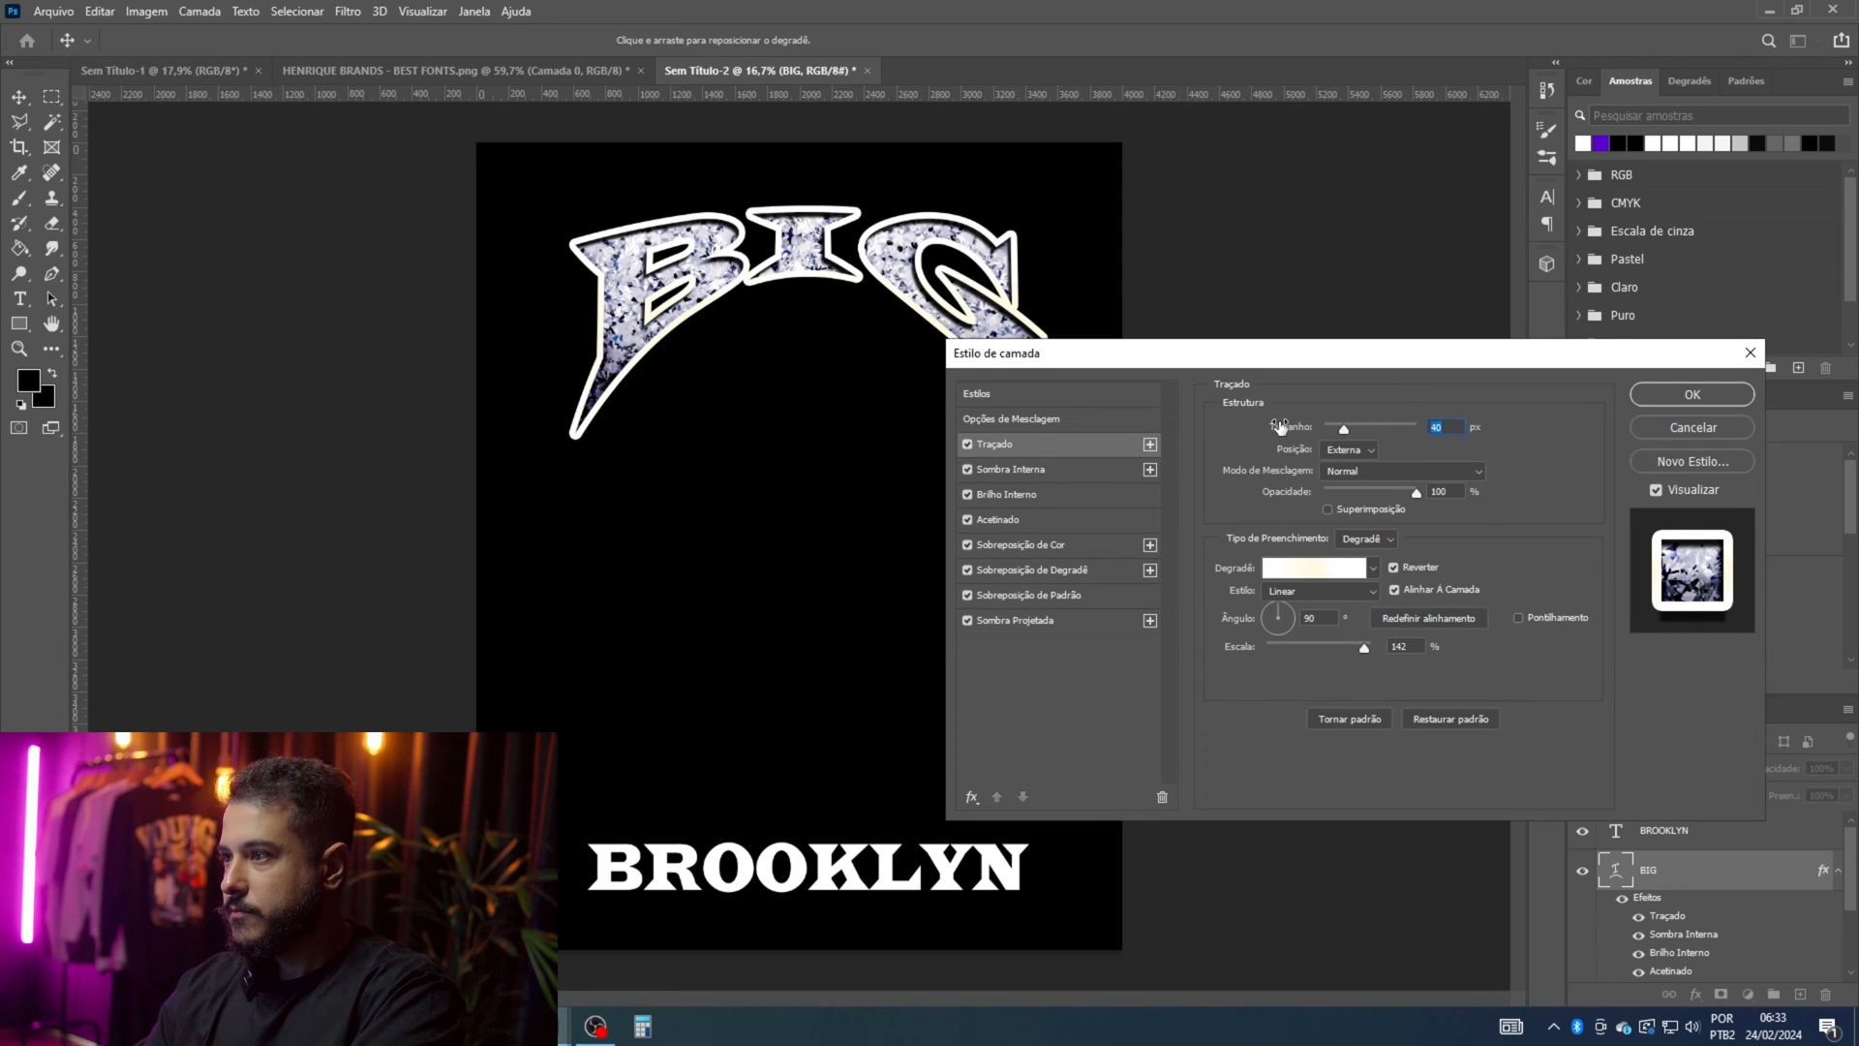
{"action": "left_click", "coordinate": [1669, 397]}
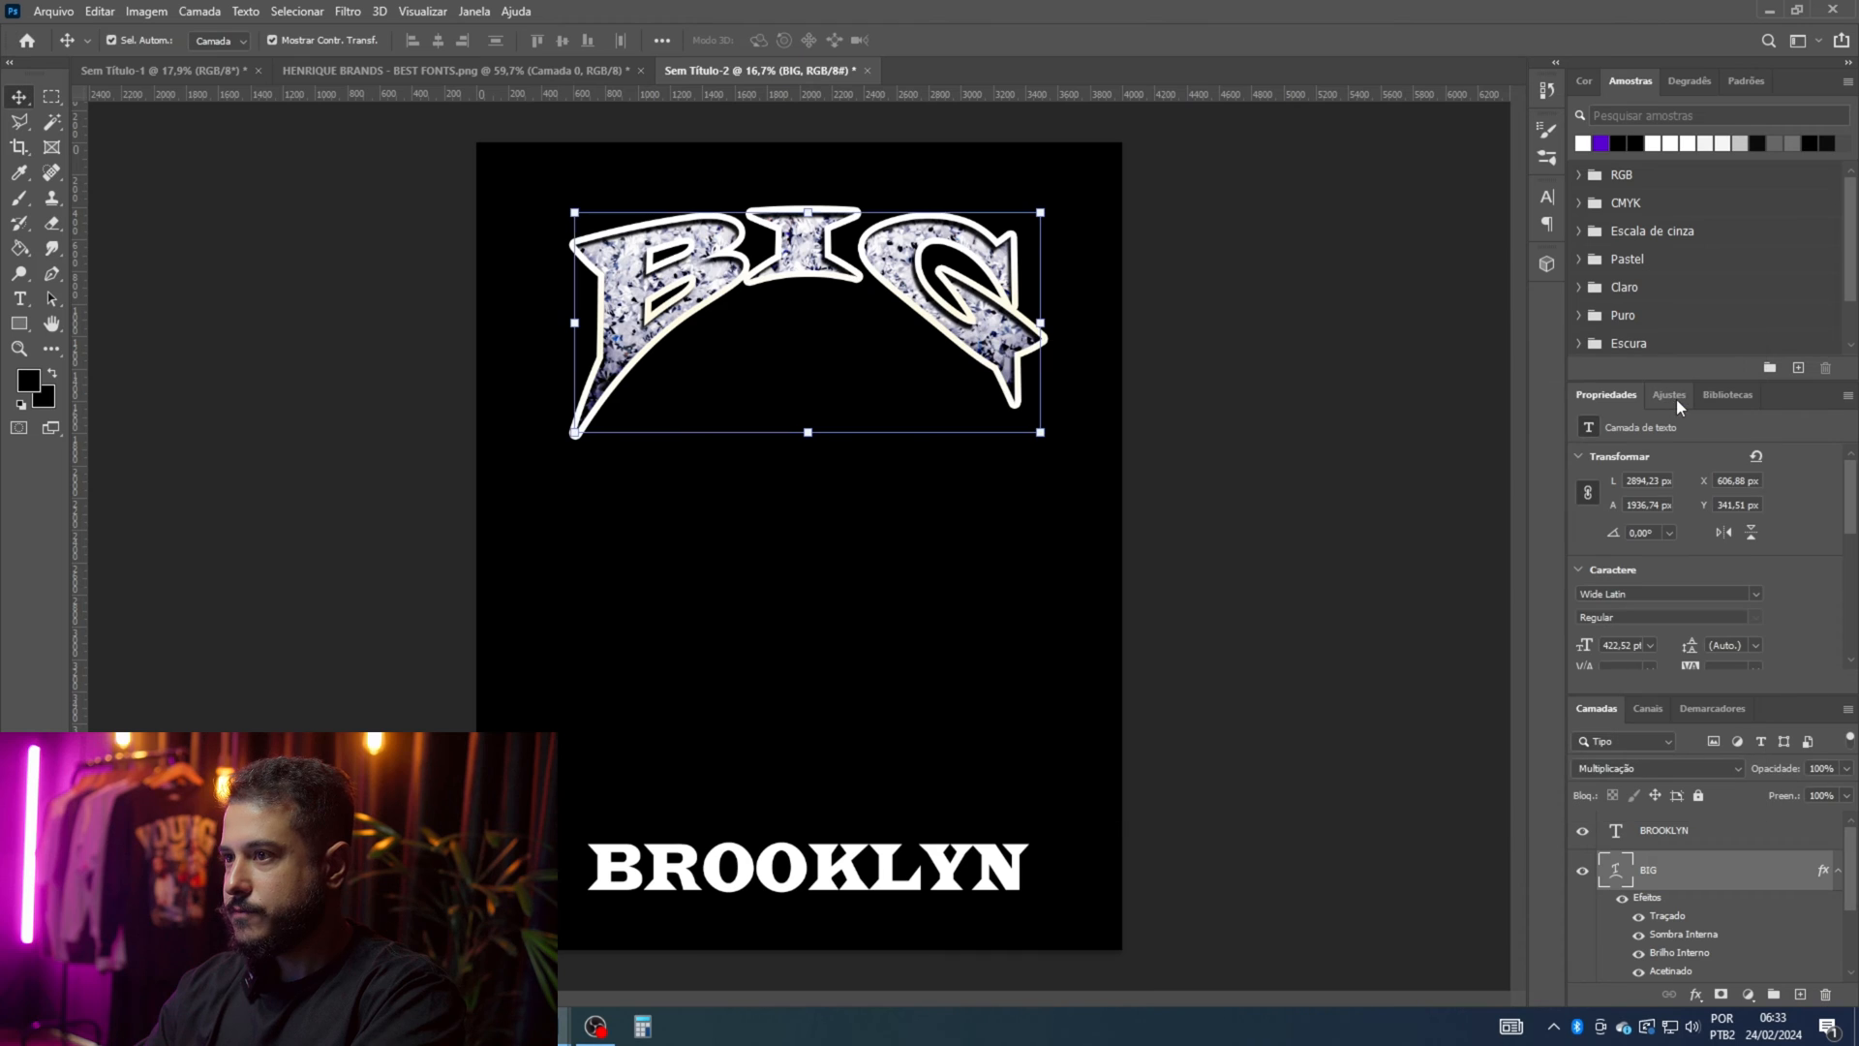
Step: Open the layer style presets for the BROOKLYN text and expand both HENRIQUE Bootleg Rap style packs
{"action": "left_click", "coordinate": [818, 873]}
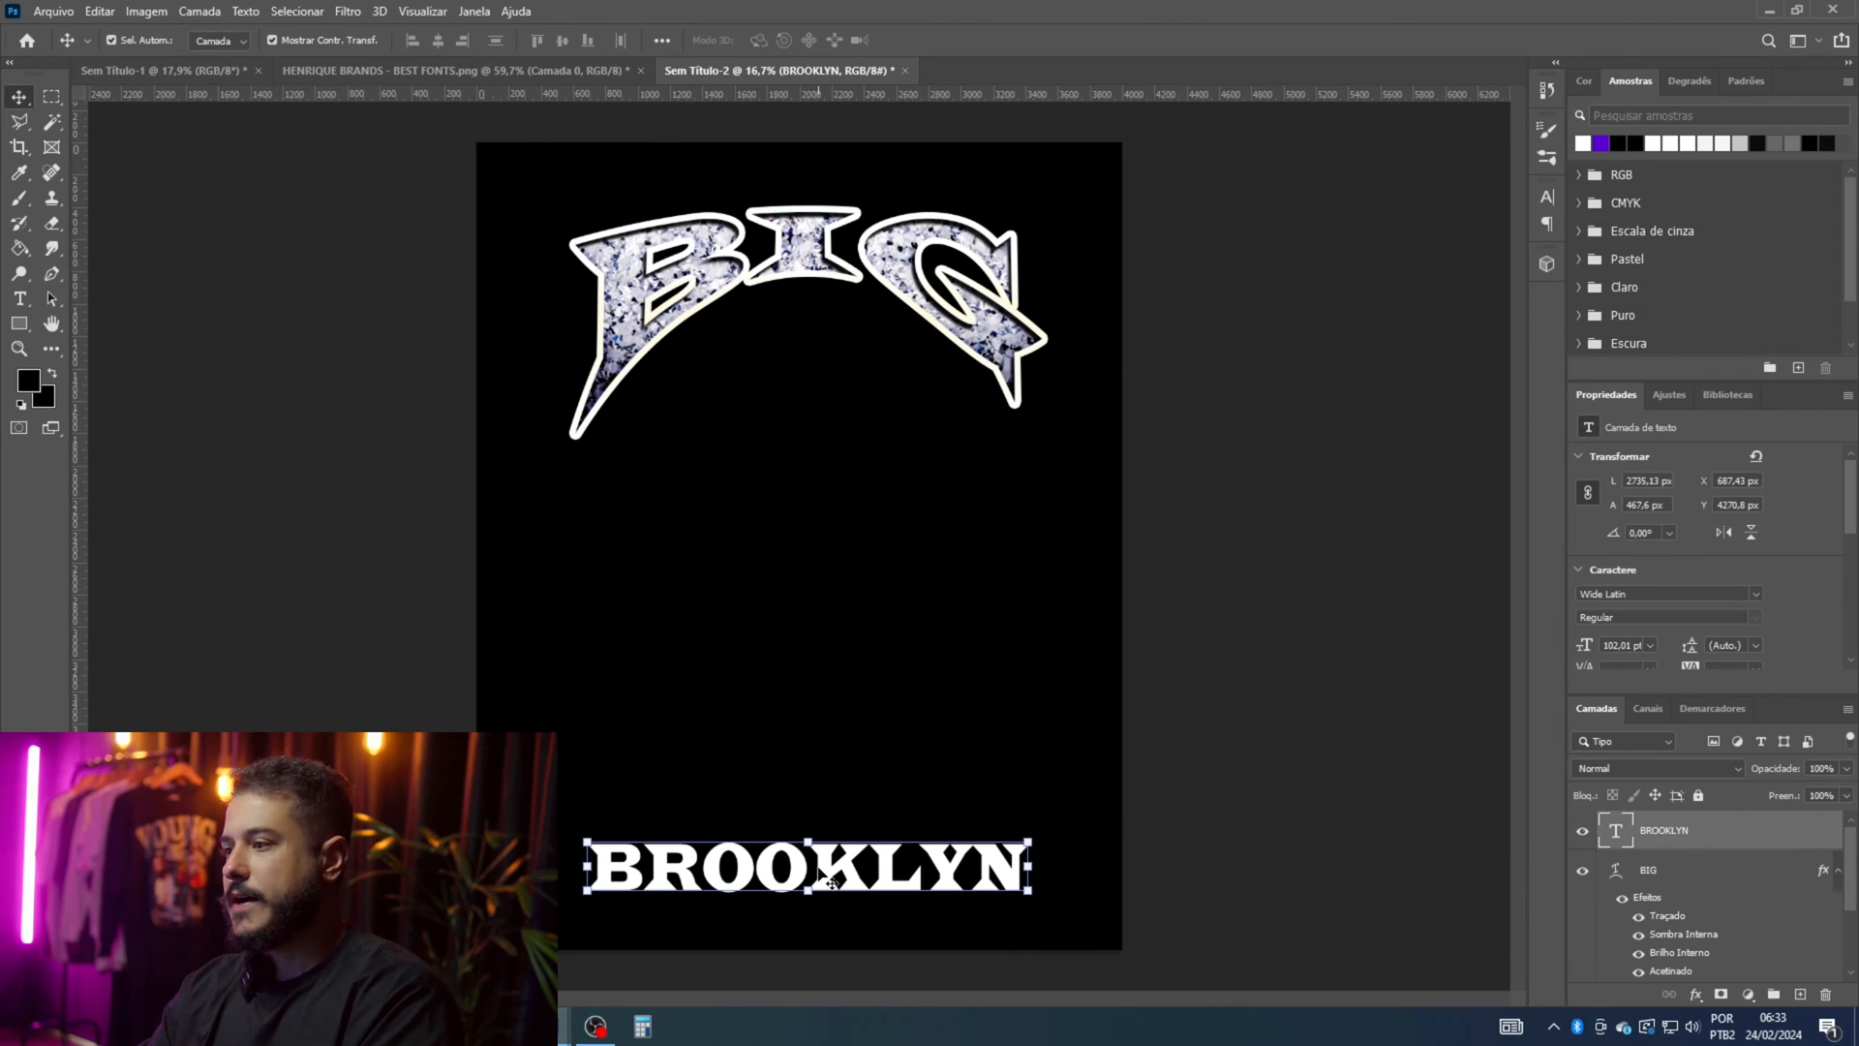
{"action": "double_click", "coordinate": [1678, 831]}
{"action": "double_click", "coordinate": [1741, 835]}
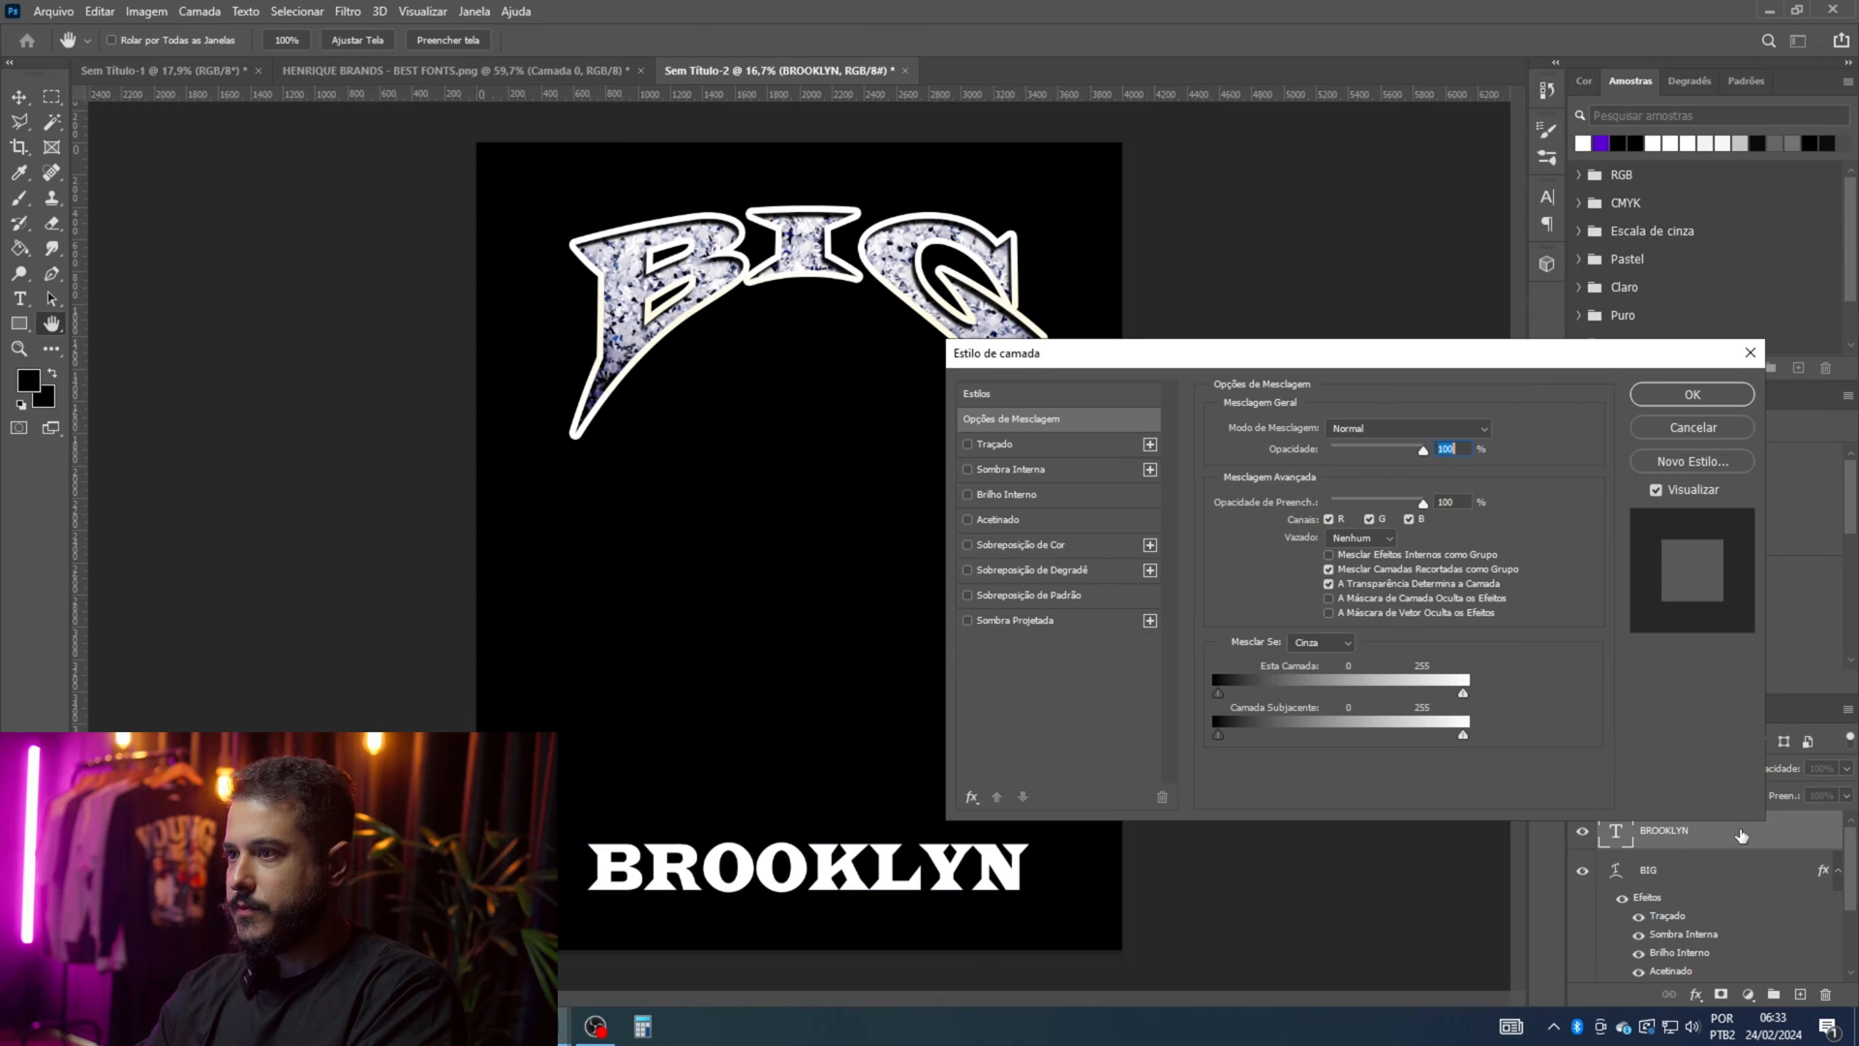
{"action": "left_click", "coordinate": [975, 393]}
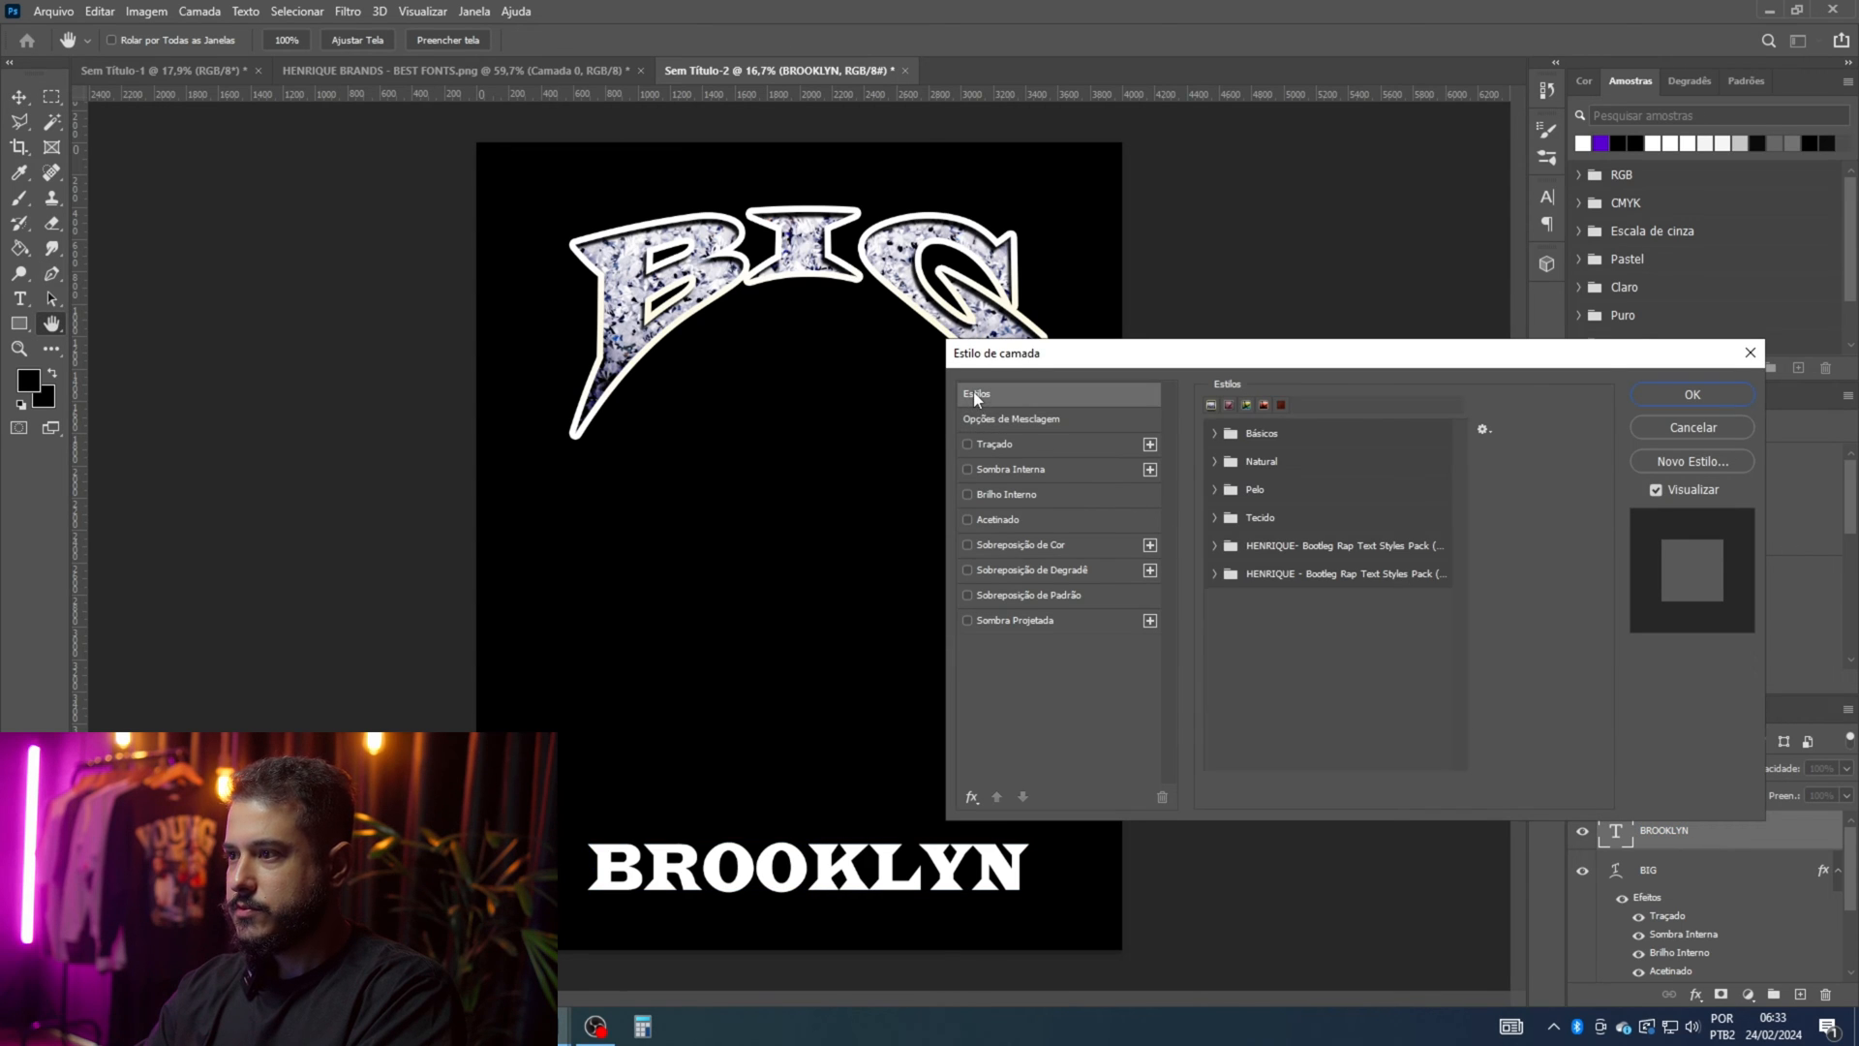
{"action": "left_click", "coordinate": [1213, 573]}
{"action": "left_click", "coordinate": [1232, 602]}
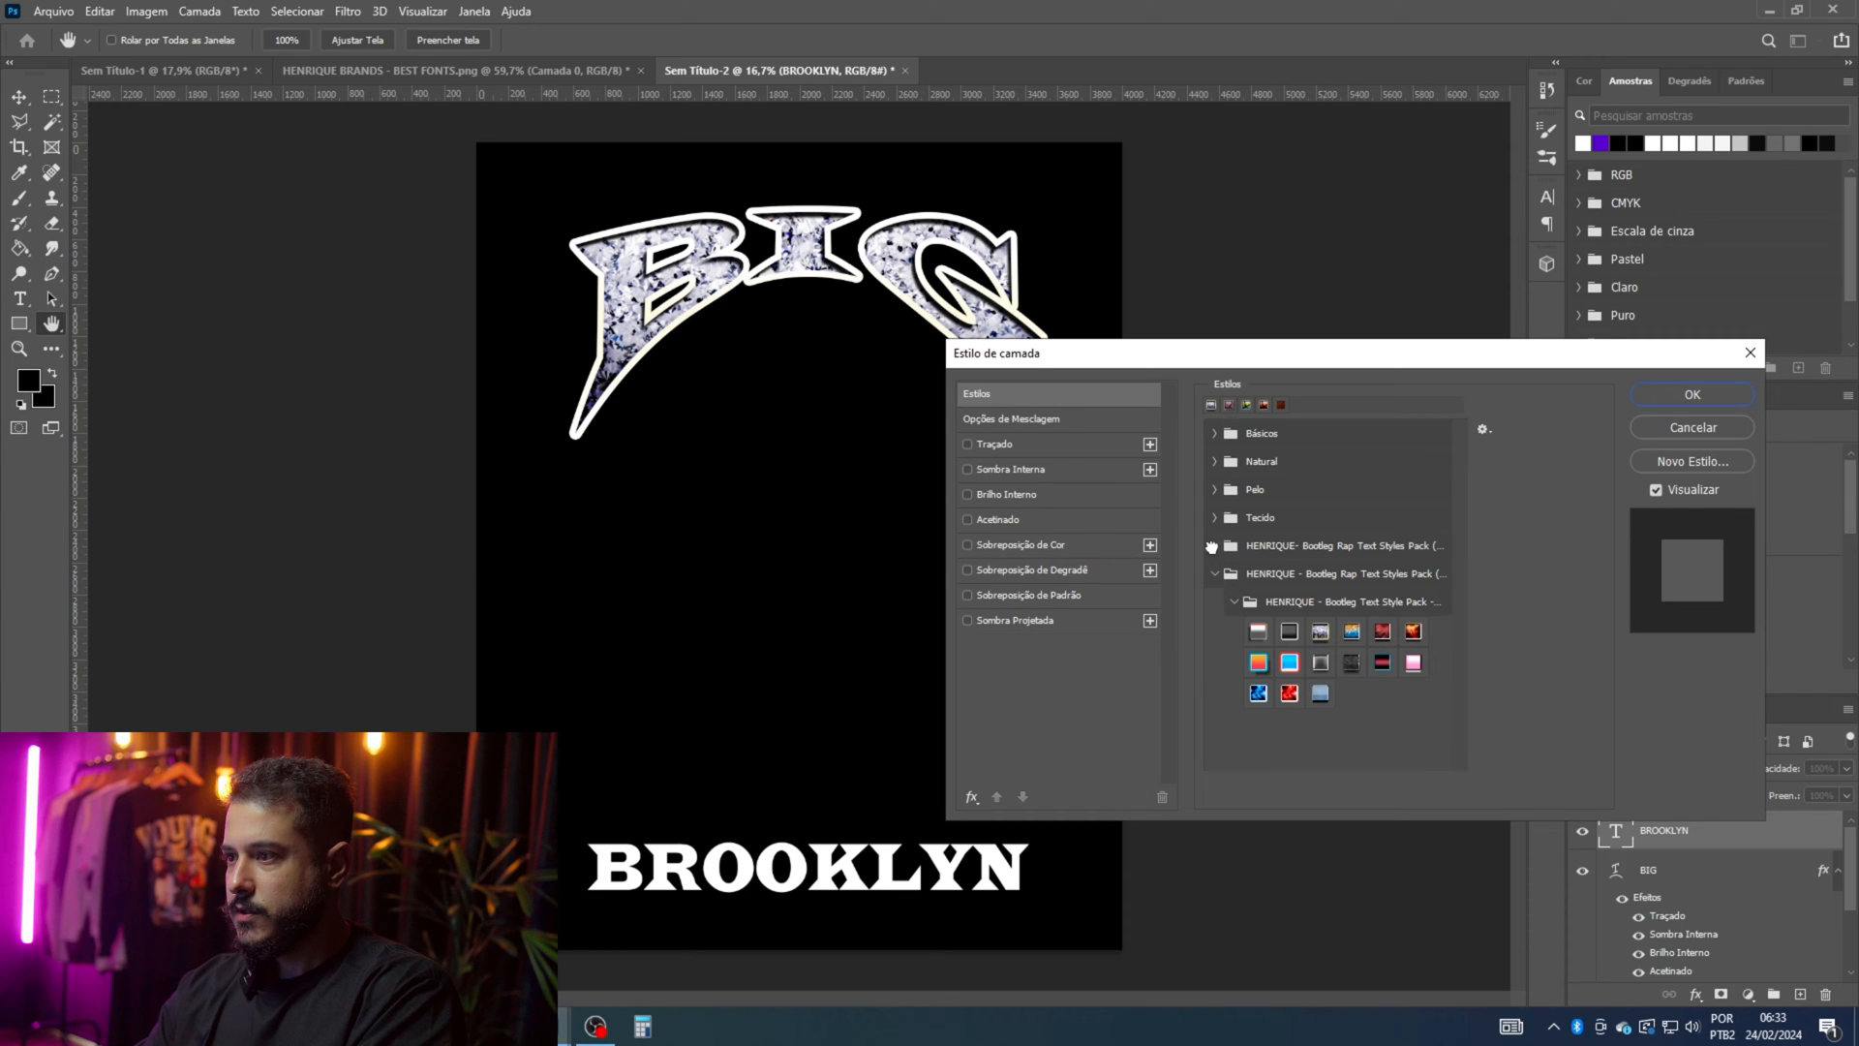
{"action": "left_click", "coordinate": [1213, 546]}
Step: Compare red styles from both packs on the BROOKLYN text and apply the first pack's cracked red style
{"action": "left_click", "coordinate": [1239, 575]}
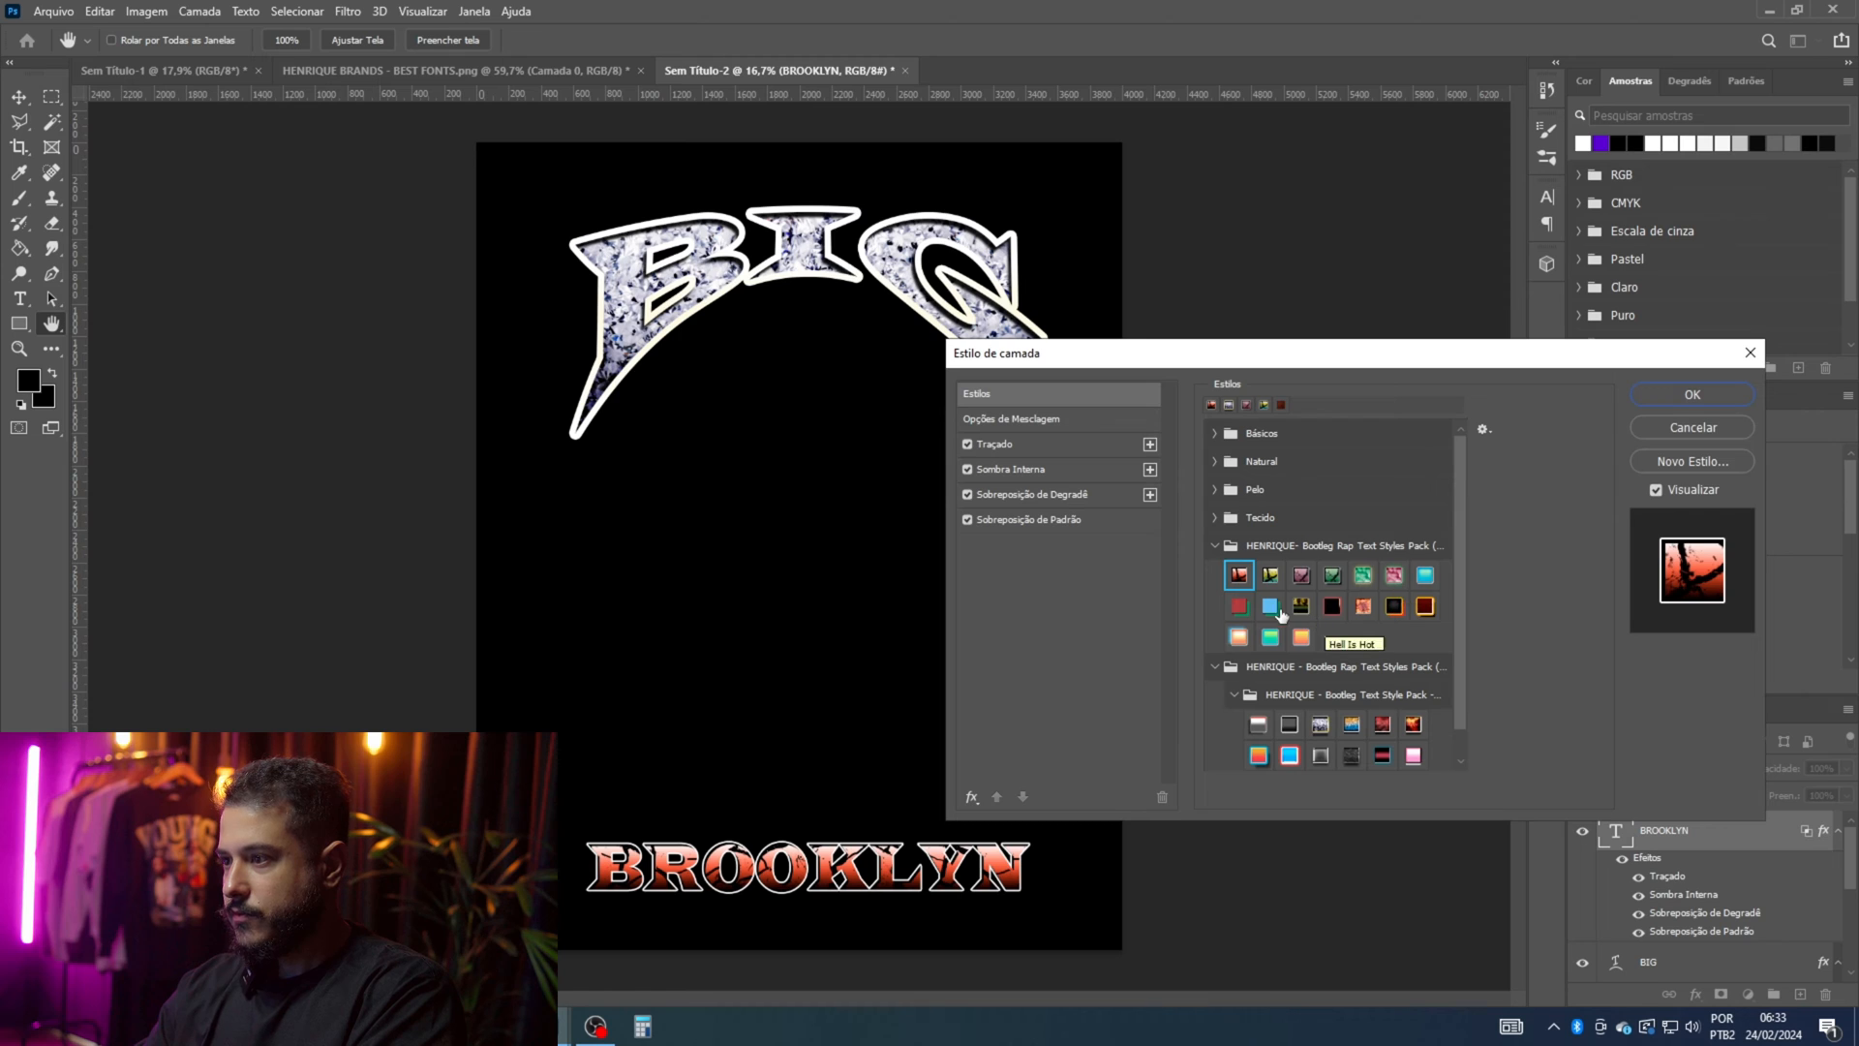
{"action": "scroll", "coordinate": [1384, 728], "scroll_direction": "down", "scroll_amount": 2}
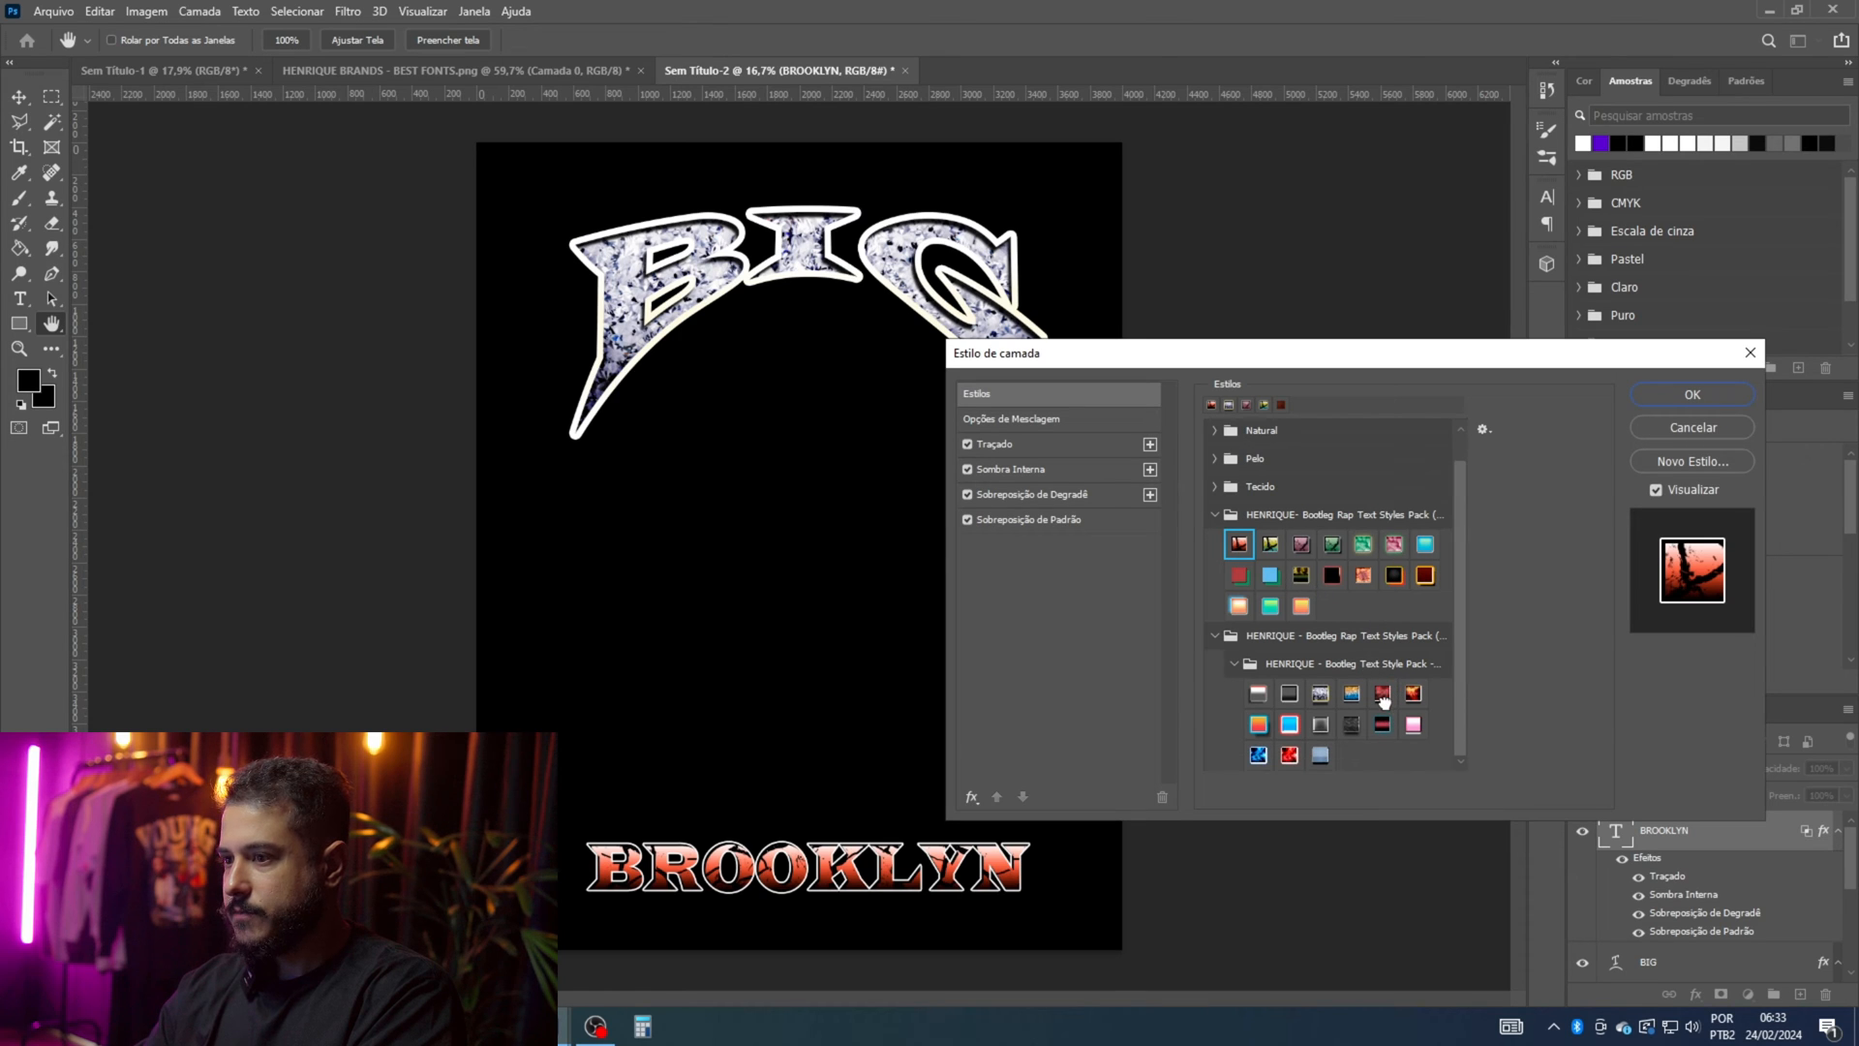
{"action": "left_click", "coordinate": [1383, 695]}
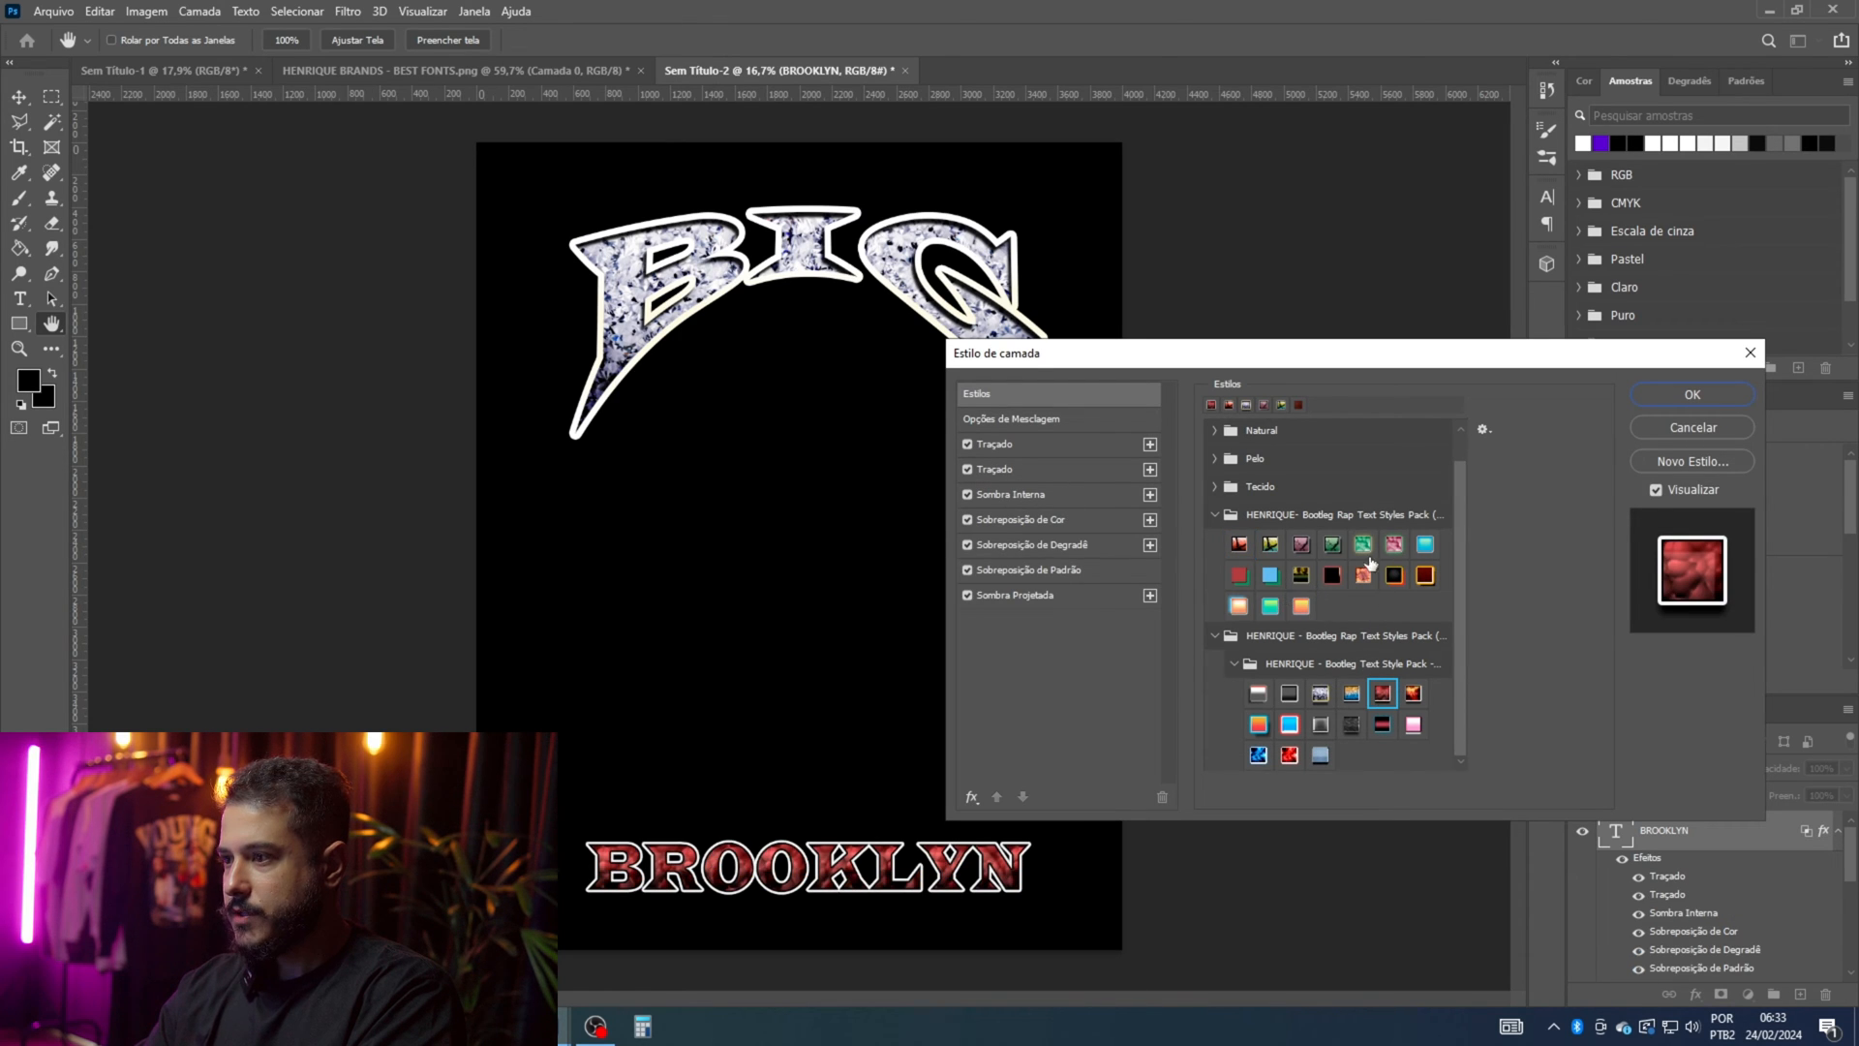
{"action": "left_click", "coordinate": [1288, 757]}
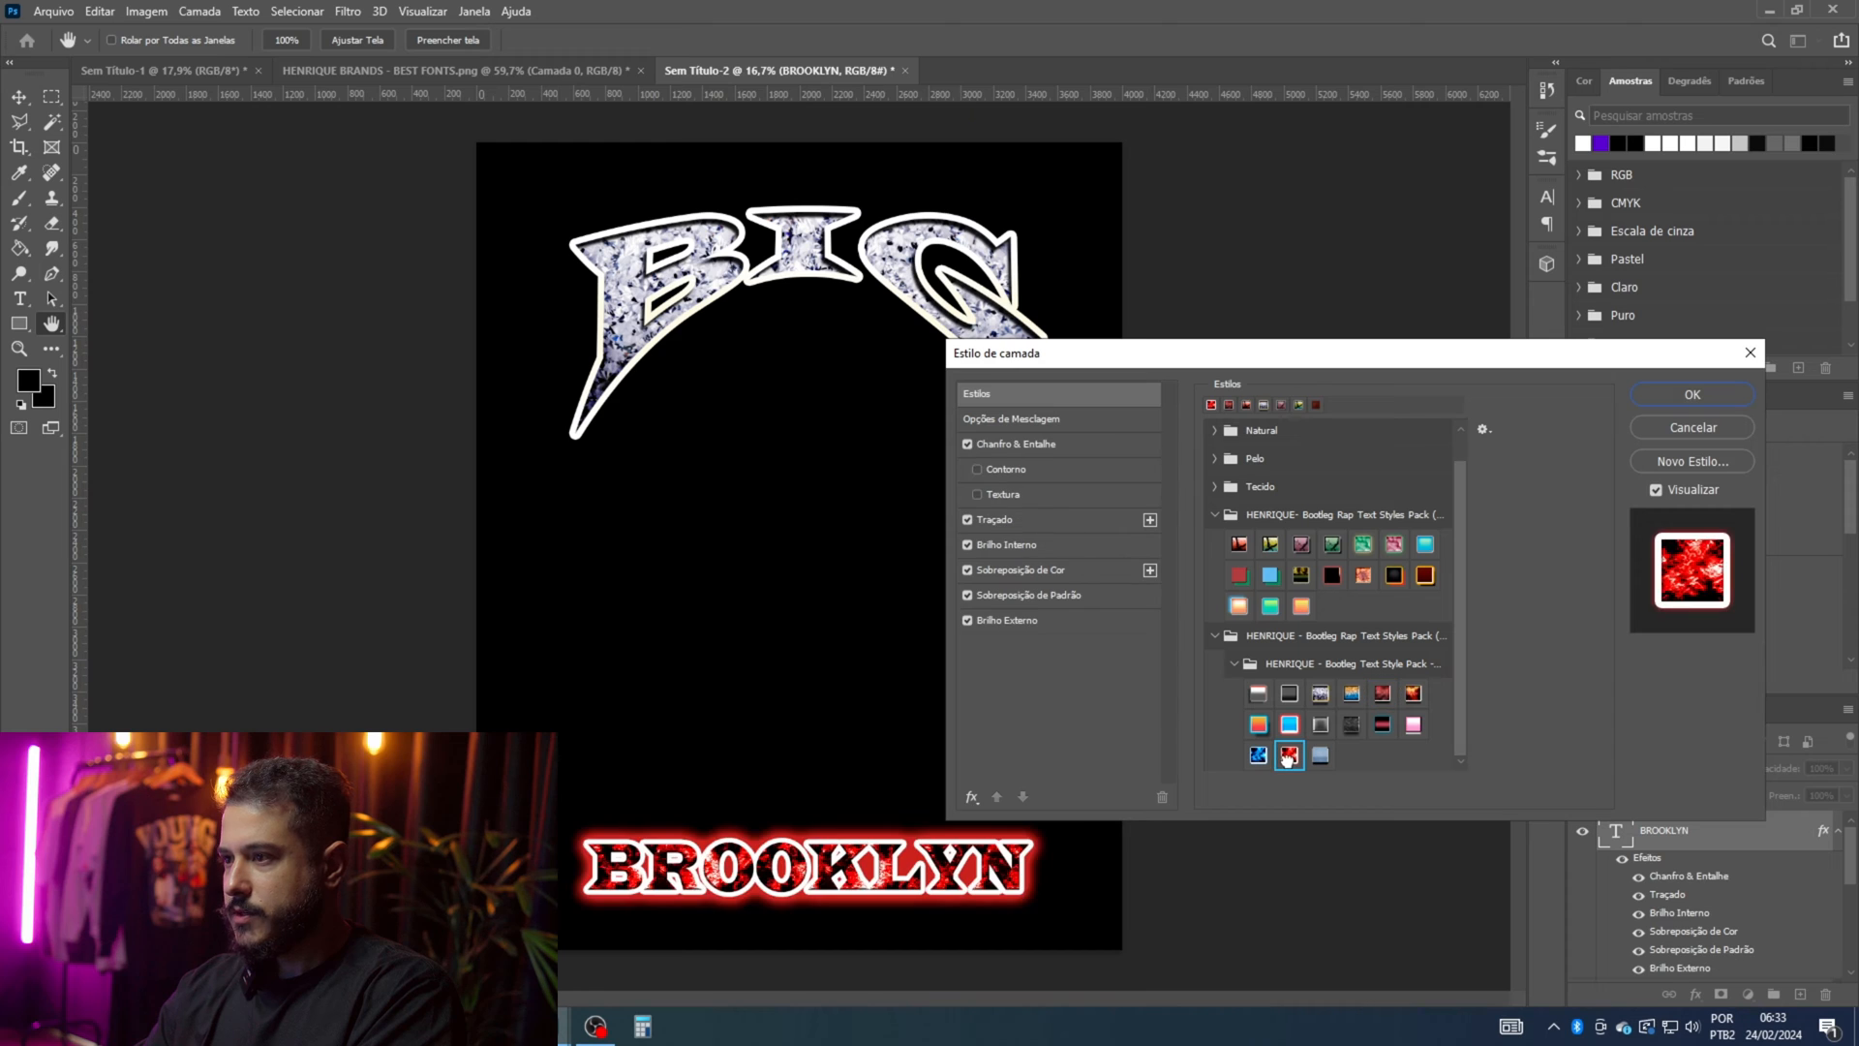
{"action": "left_click", "coordinate": [1237, 544]}
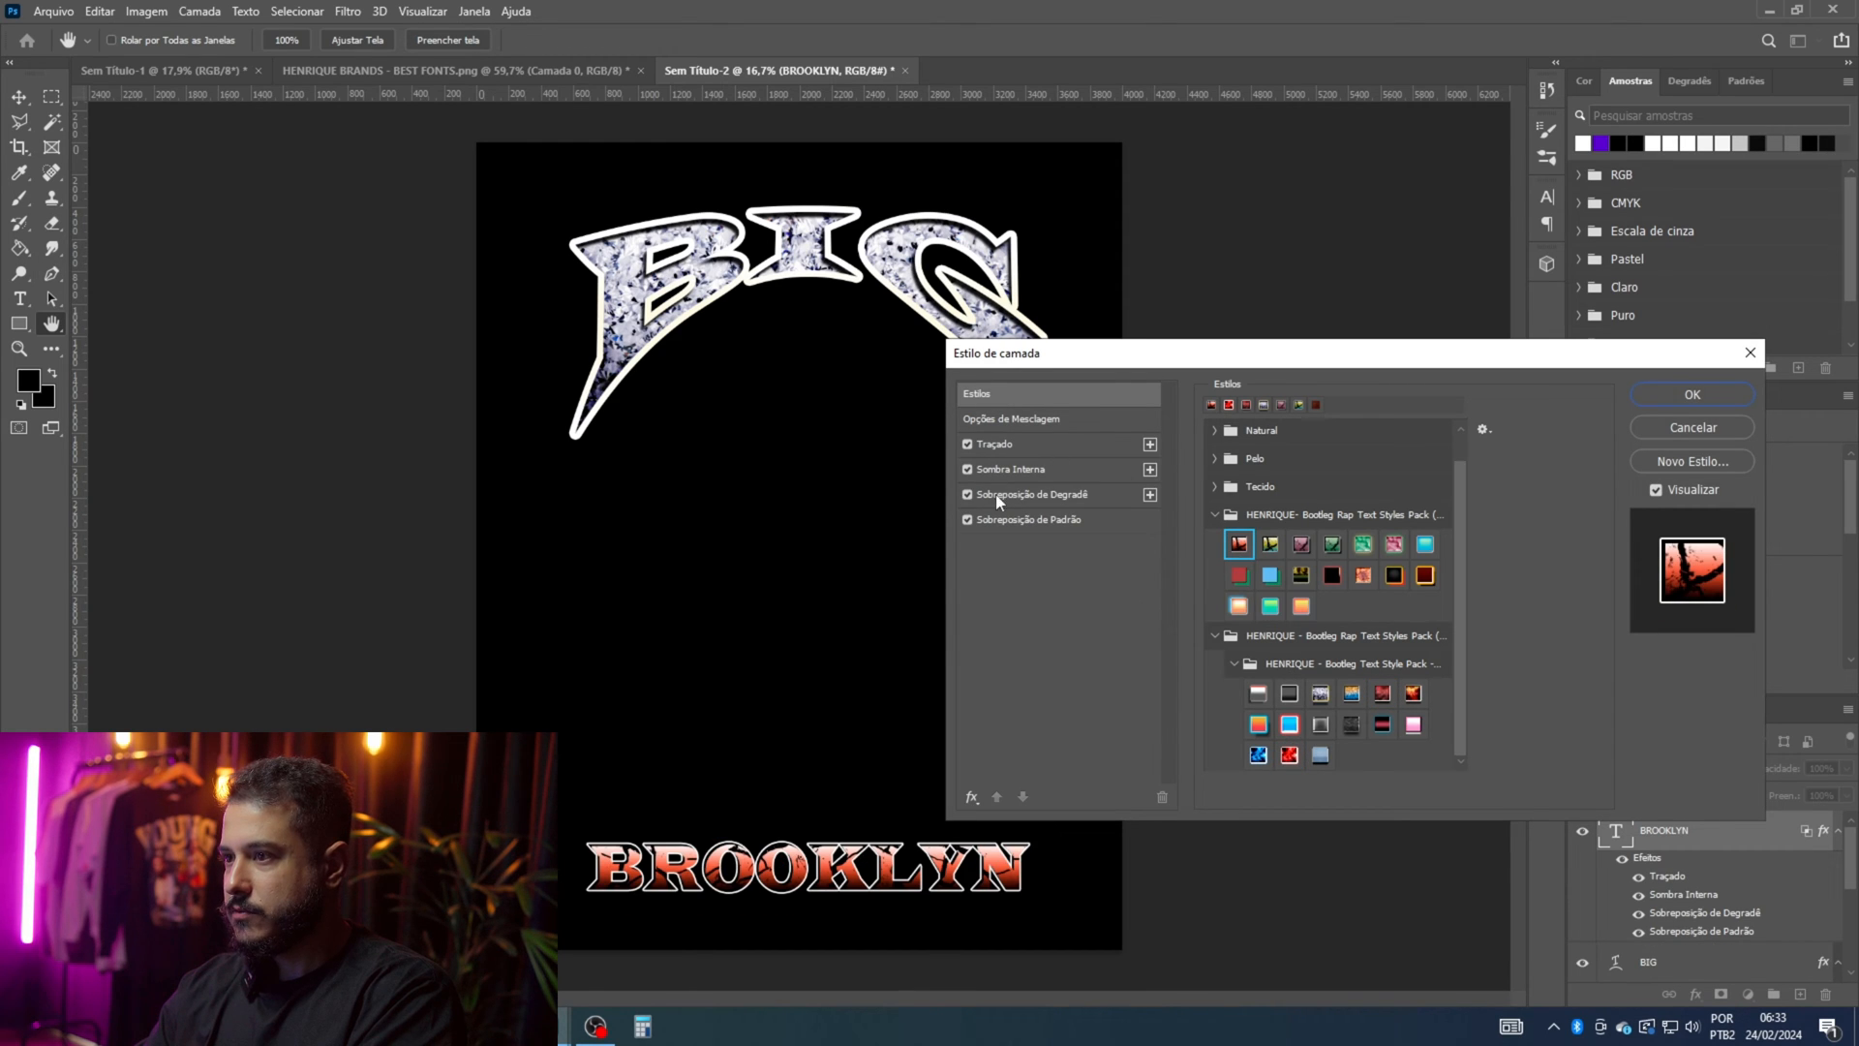
Step: Recolor the middle stop of the BROOKLYN text's gradient overlay to the orange-red ff3000
{"action": "left_click", "coordinate": [1008, 517]}
{"action": "left_click", "coordinate": [1028, 493]}
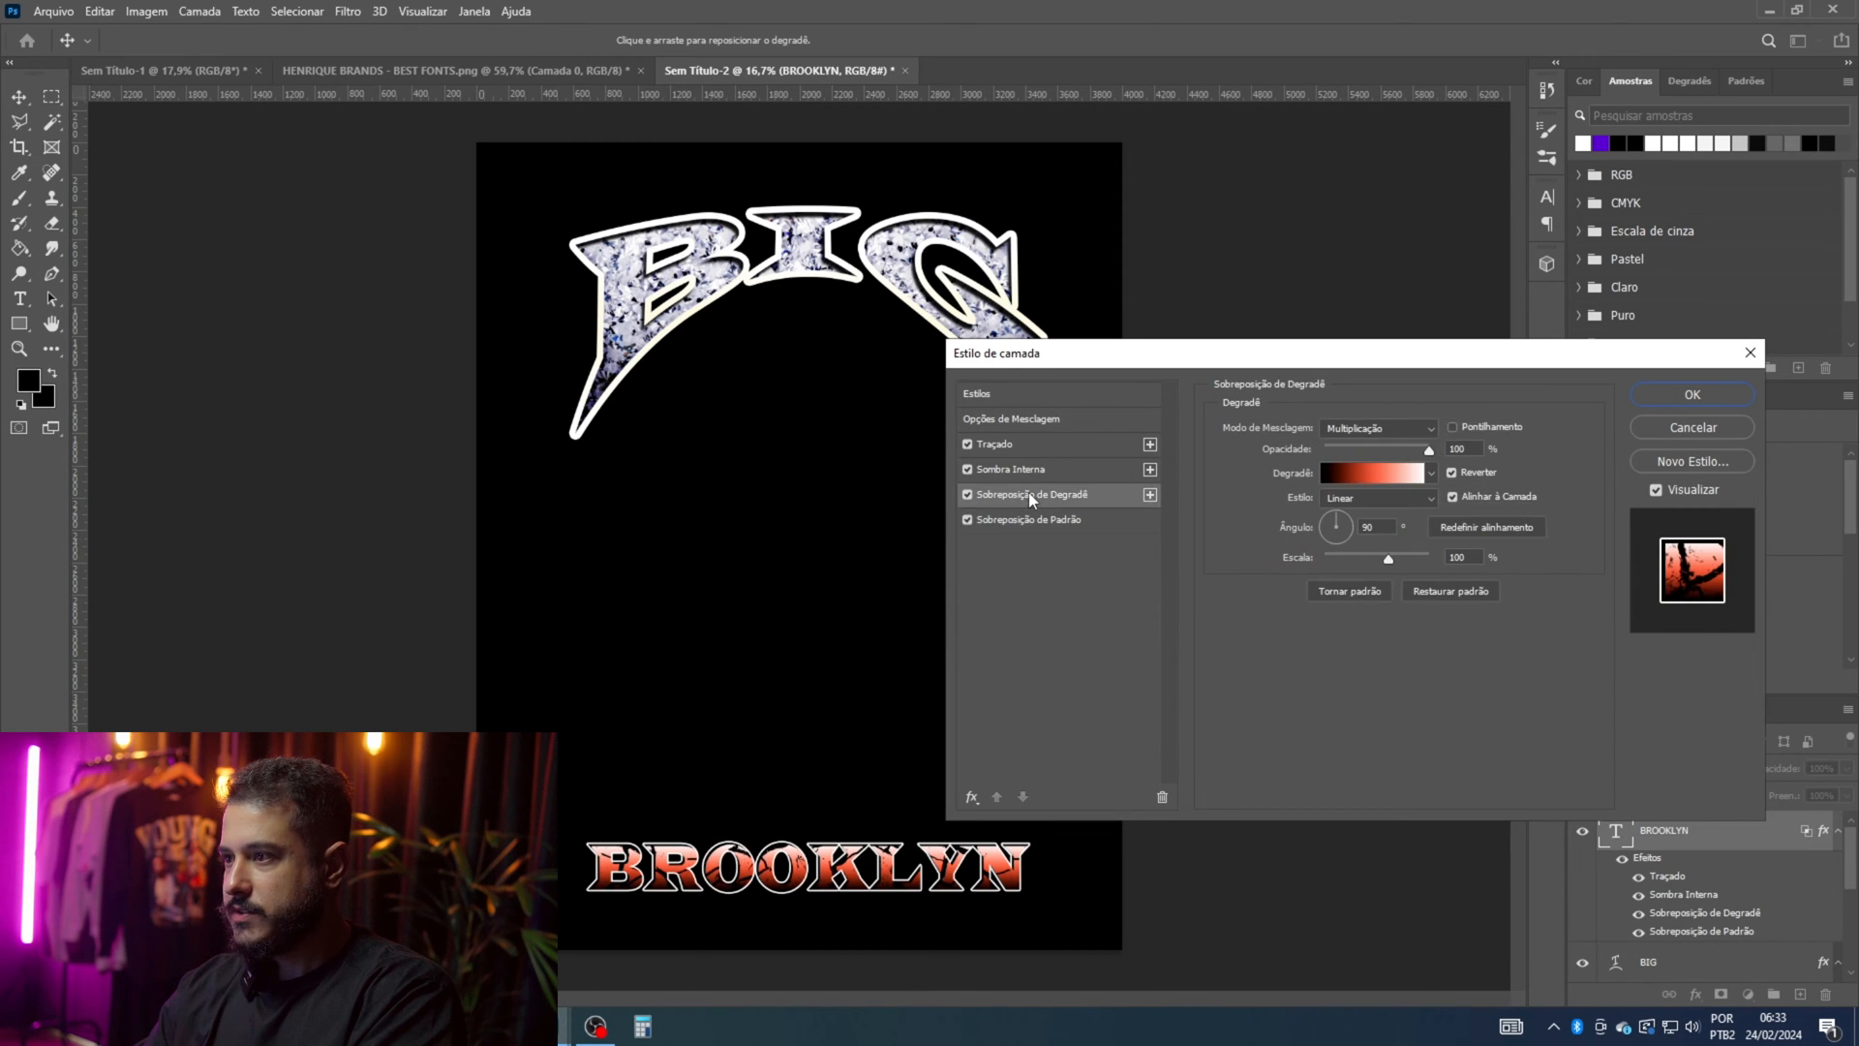
{"action": "left_click", "coordinate": [1356, 475]}
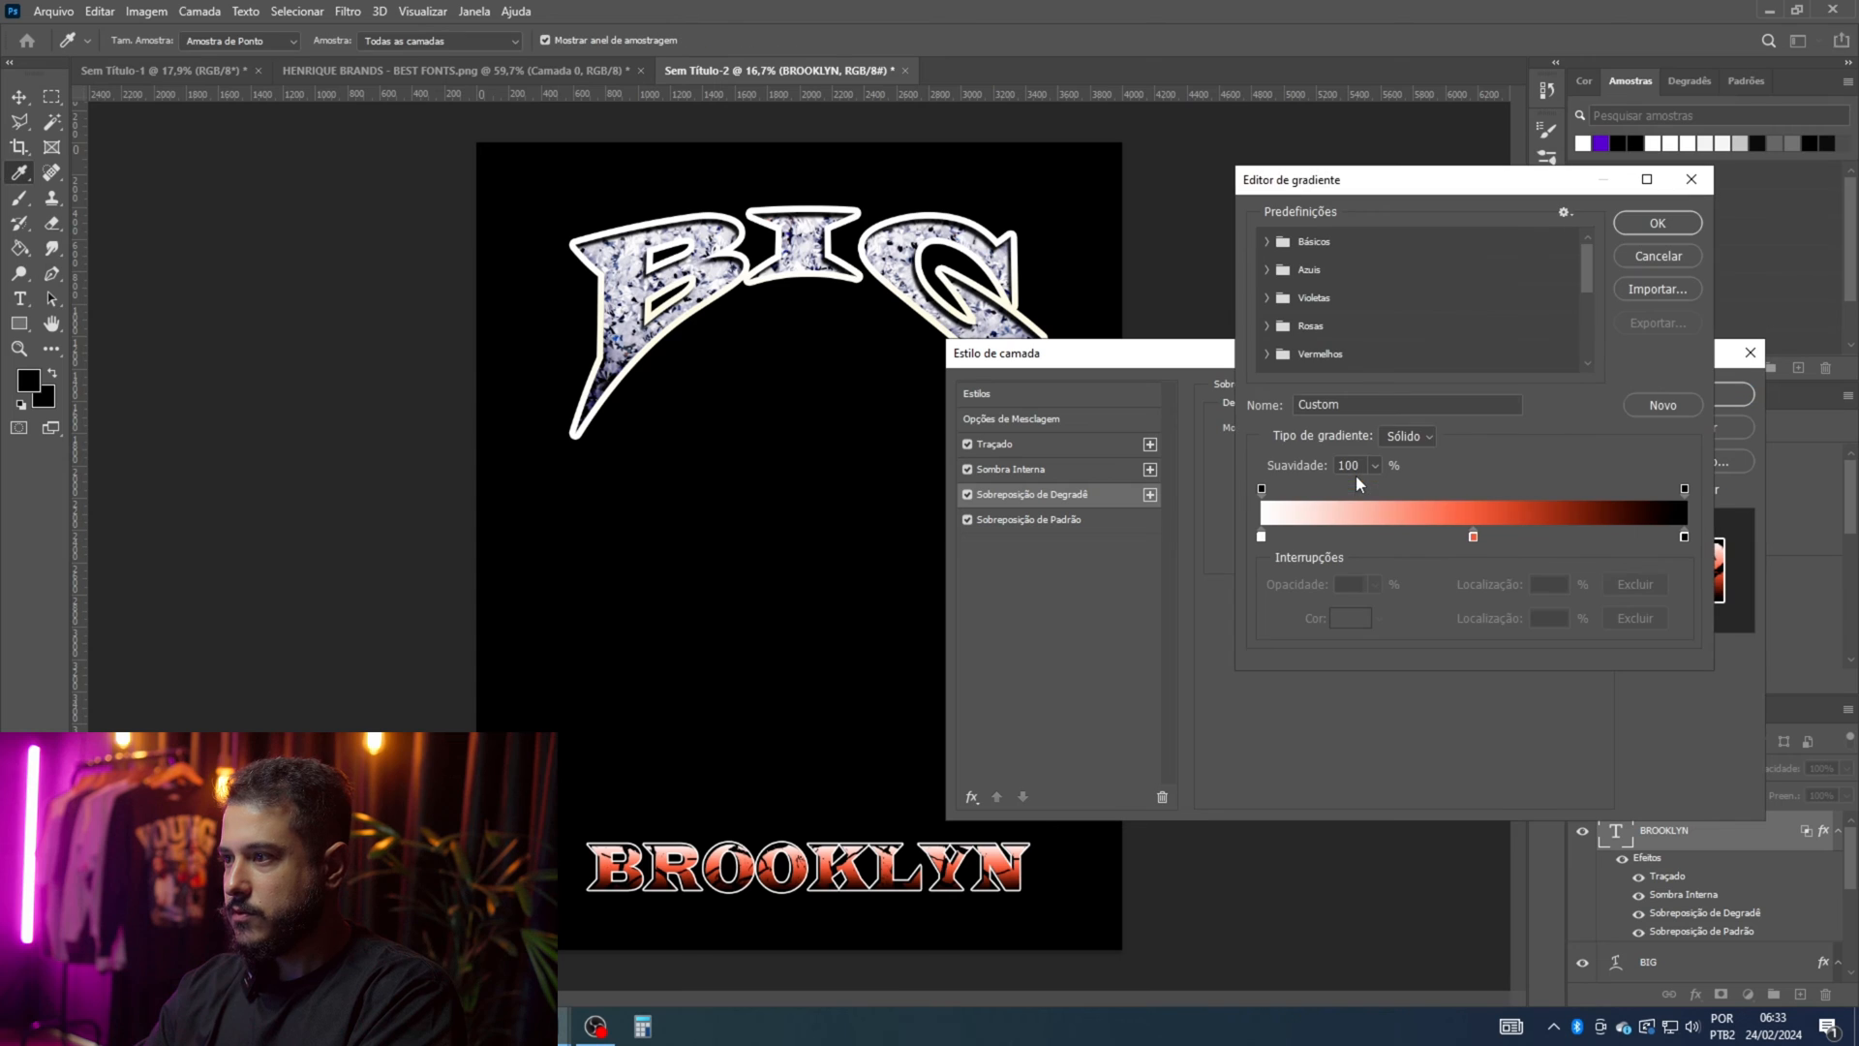
{"action": "left_click", "coordinate": [1473, 538]}
{"action": "left_click", "coordinate": [1344, 619]}
{"action": "left_click_drag", "start_coordinate": [1334, 635], "coordinate": [1468, 584]}
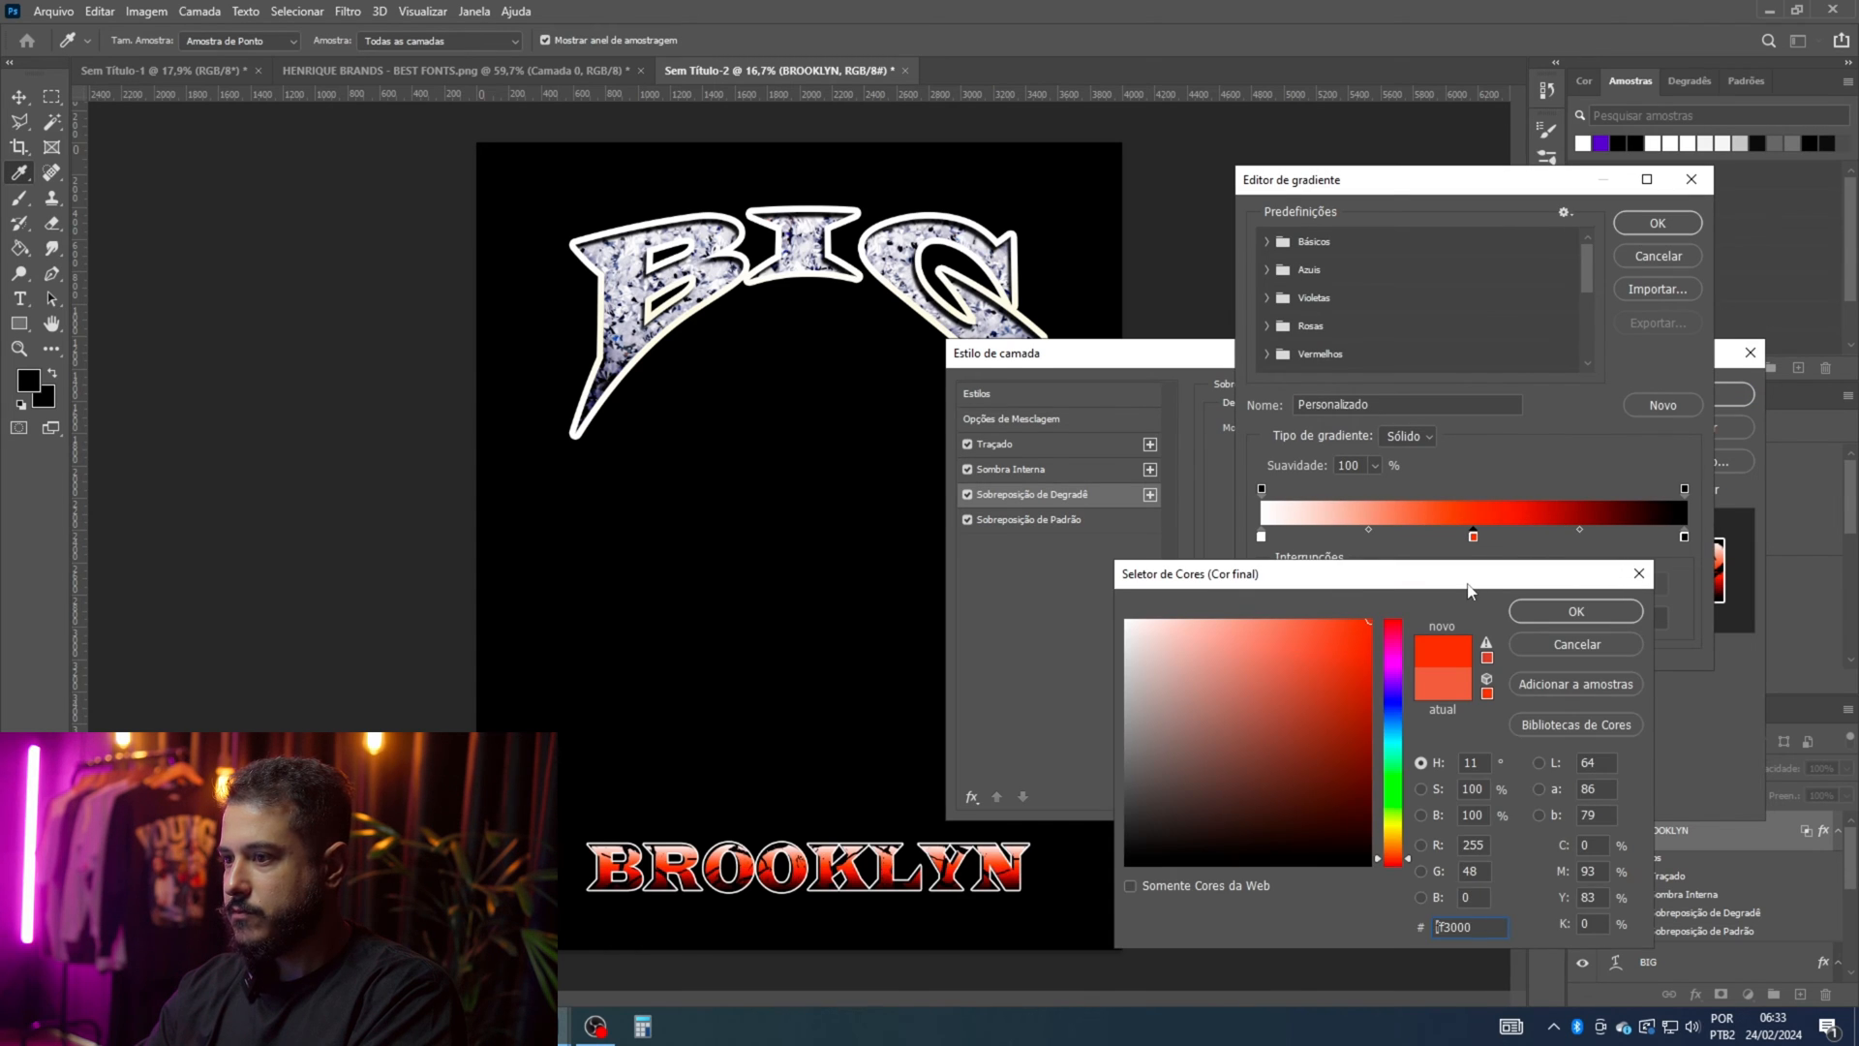
{"action": "left_click", "coordinate": [1550, 610]}
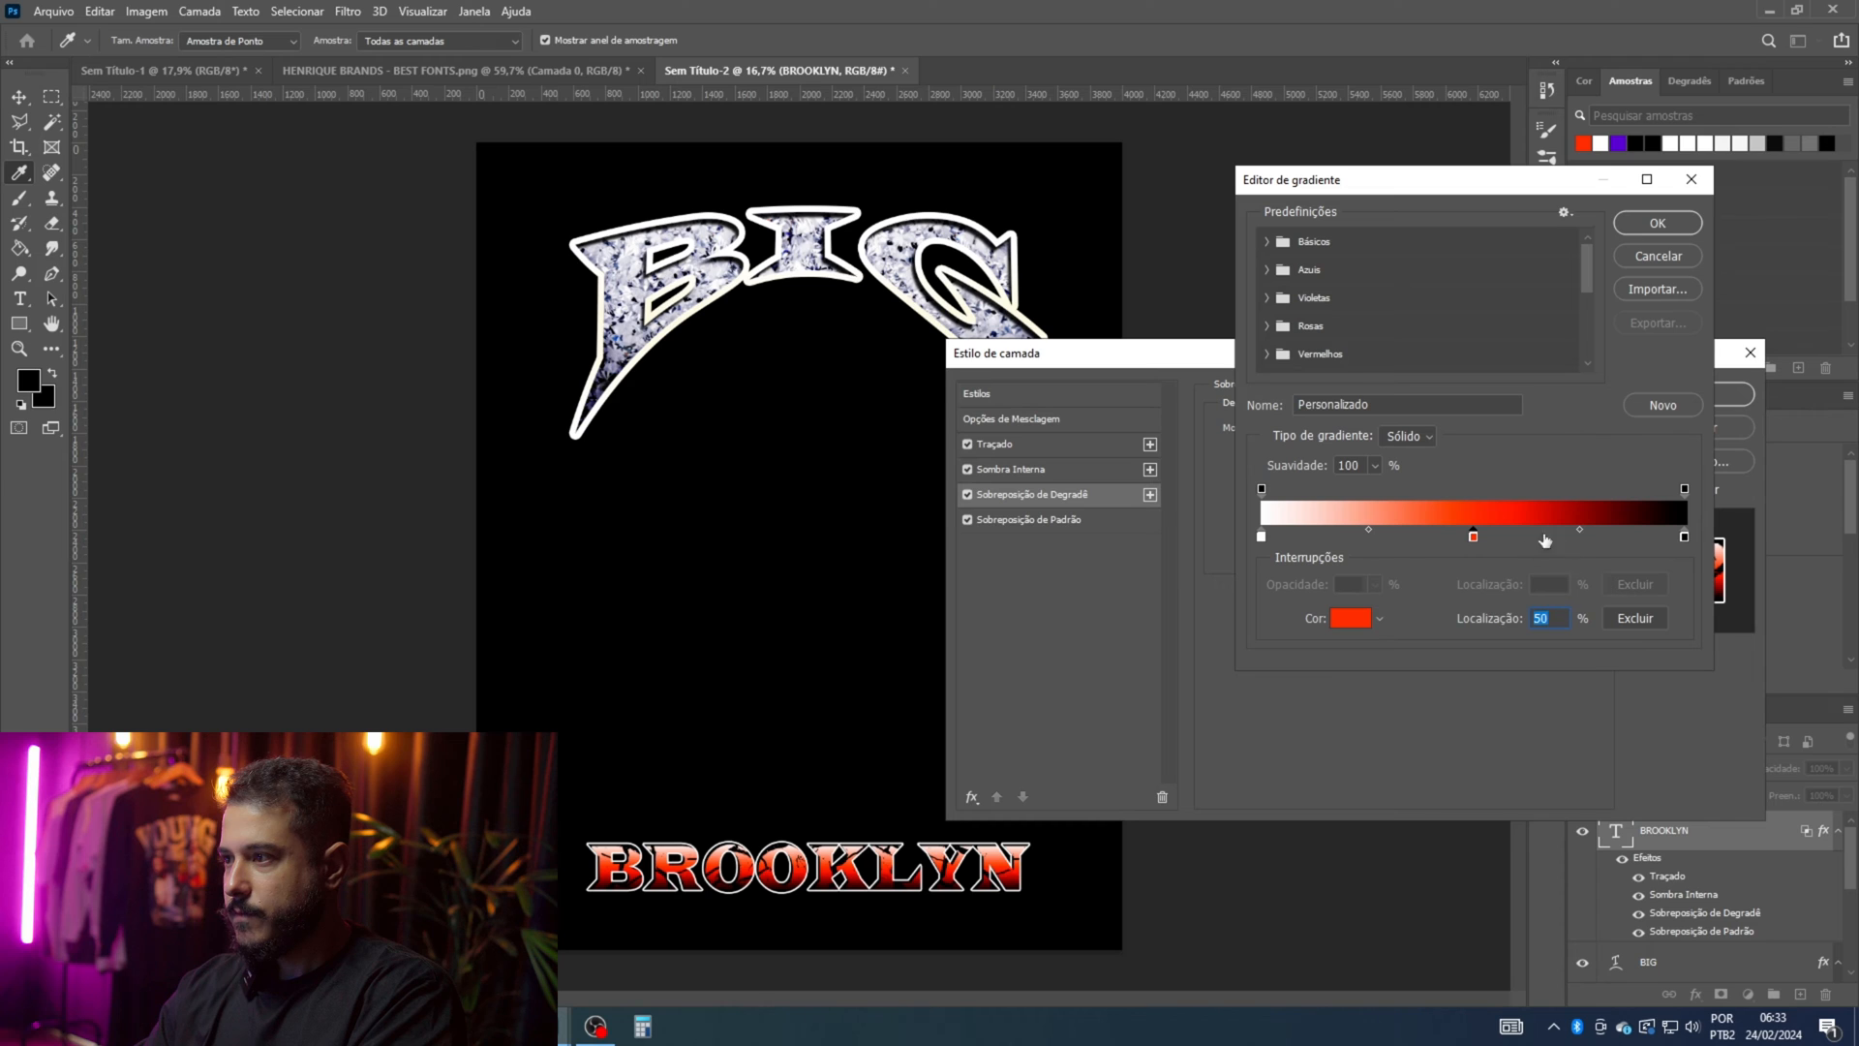
Step: Change the middle gradient stop to the purer red ff1600 and apply the BROOKLYN layer style
{"action": "left_click", "coordinate": [1583, 516]}
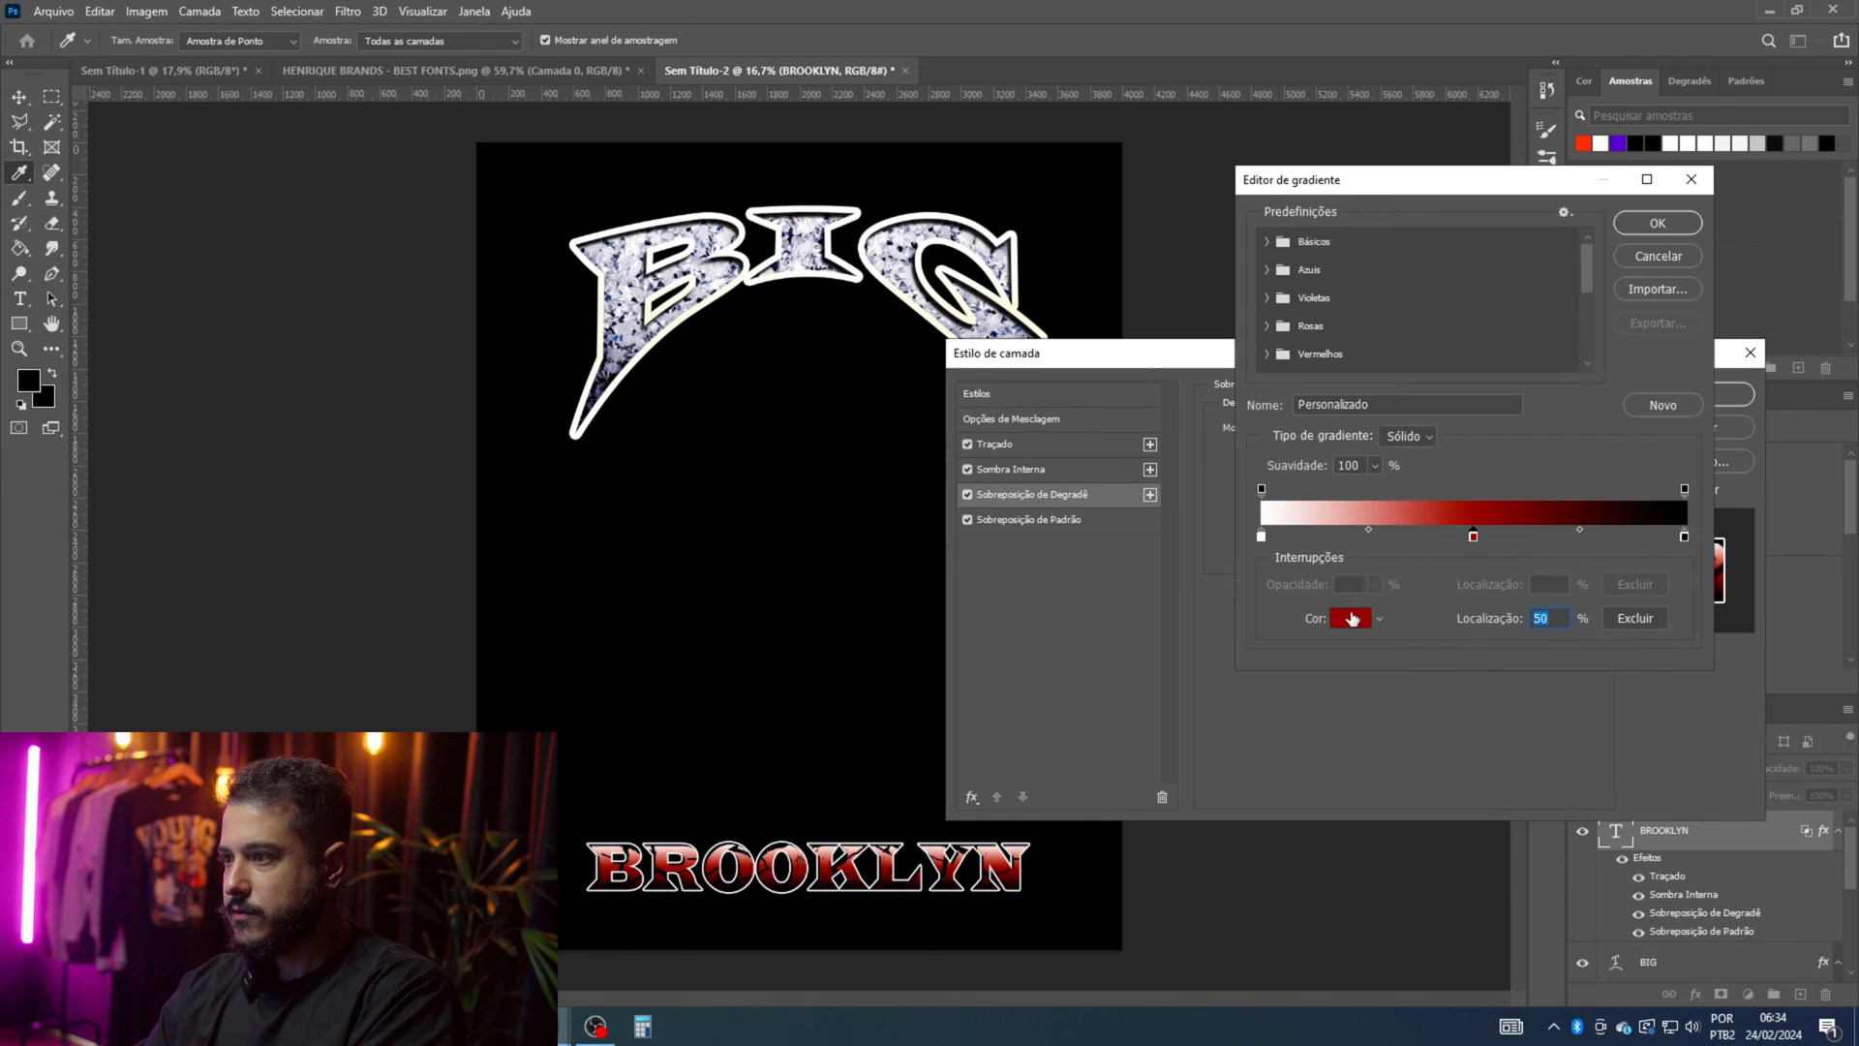
{"action": "left_click", "coordinate": [1353, 619]}
{"action": "left_click", "coordinate": [1441, 523]}
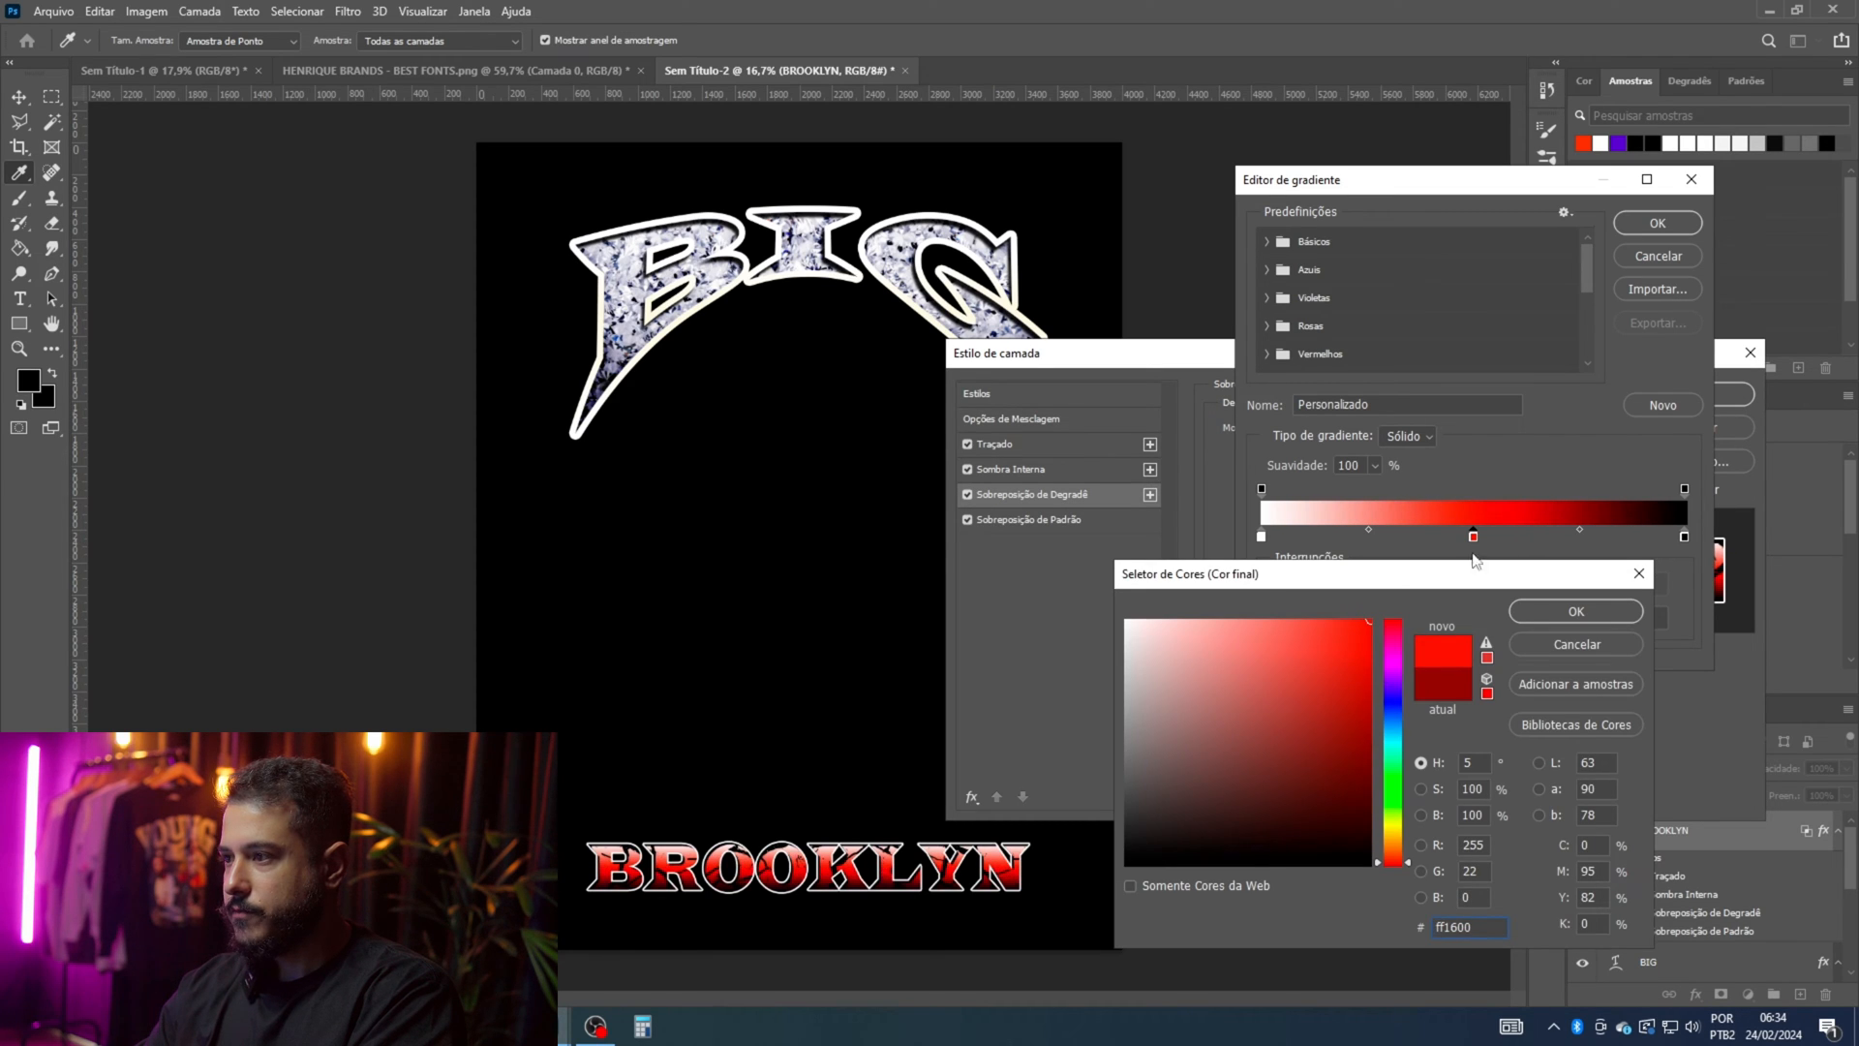
{"action": "left_click", "coordinate": [1578, 611]}
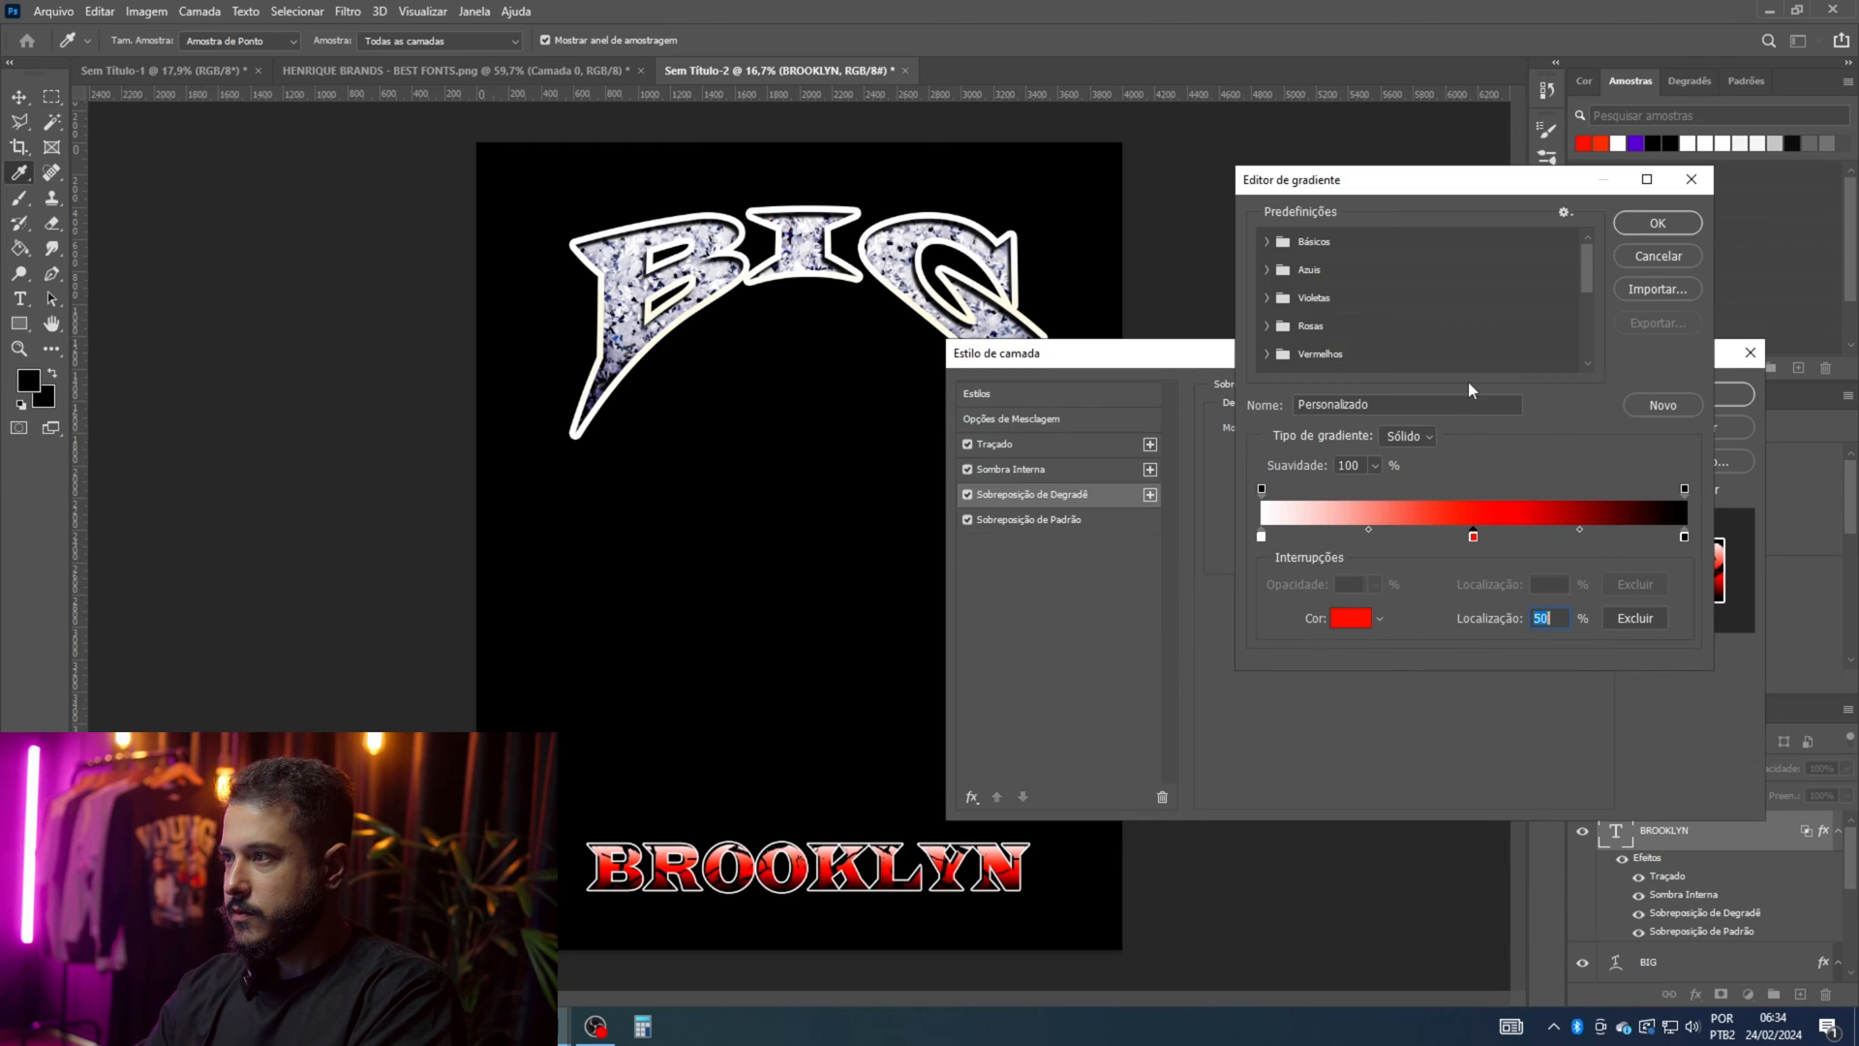
{"action": "left_click", "coordinate": [1658, 224]}
{"action": "left_click", "coordinate": [1700, 397]}
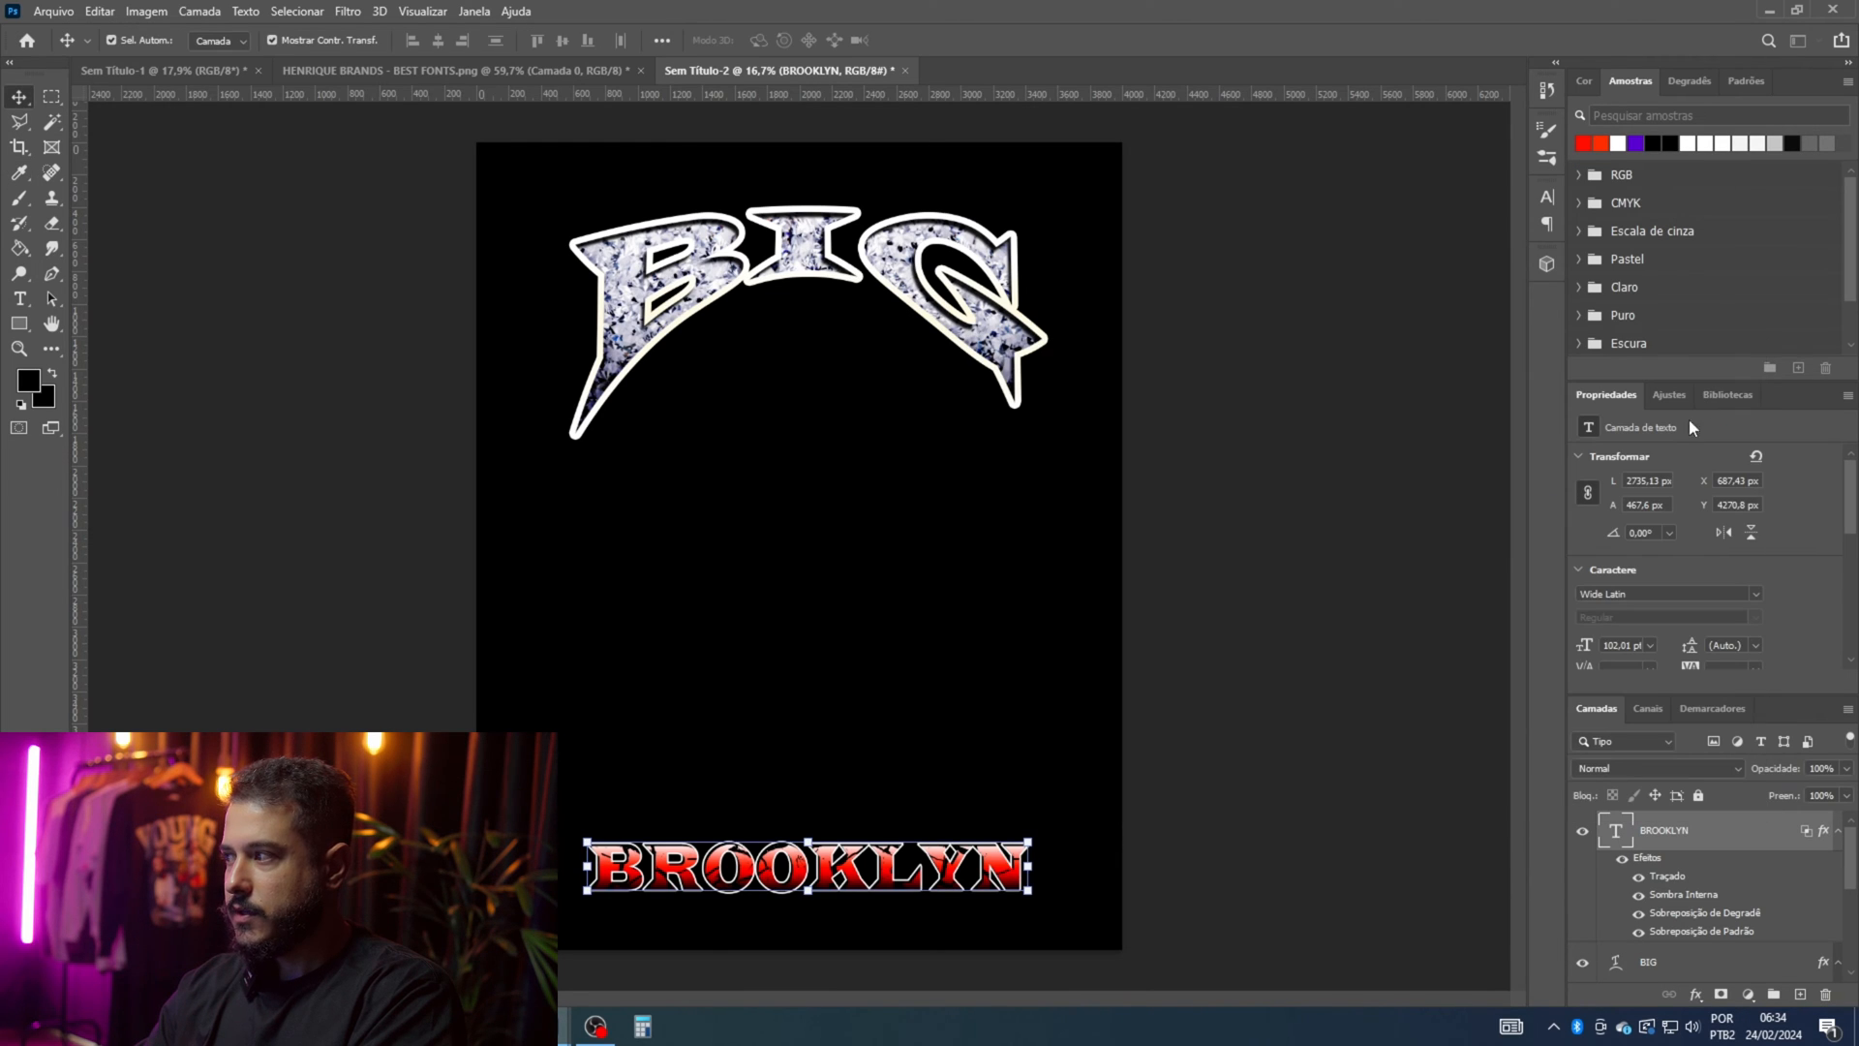
Step: Add a new white Calibri text layer reading THE NOTORIOUS in the empty area between BIG and BROOKLYN
{"action": "left_click", "coordinate": [1170, 850]}
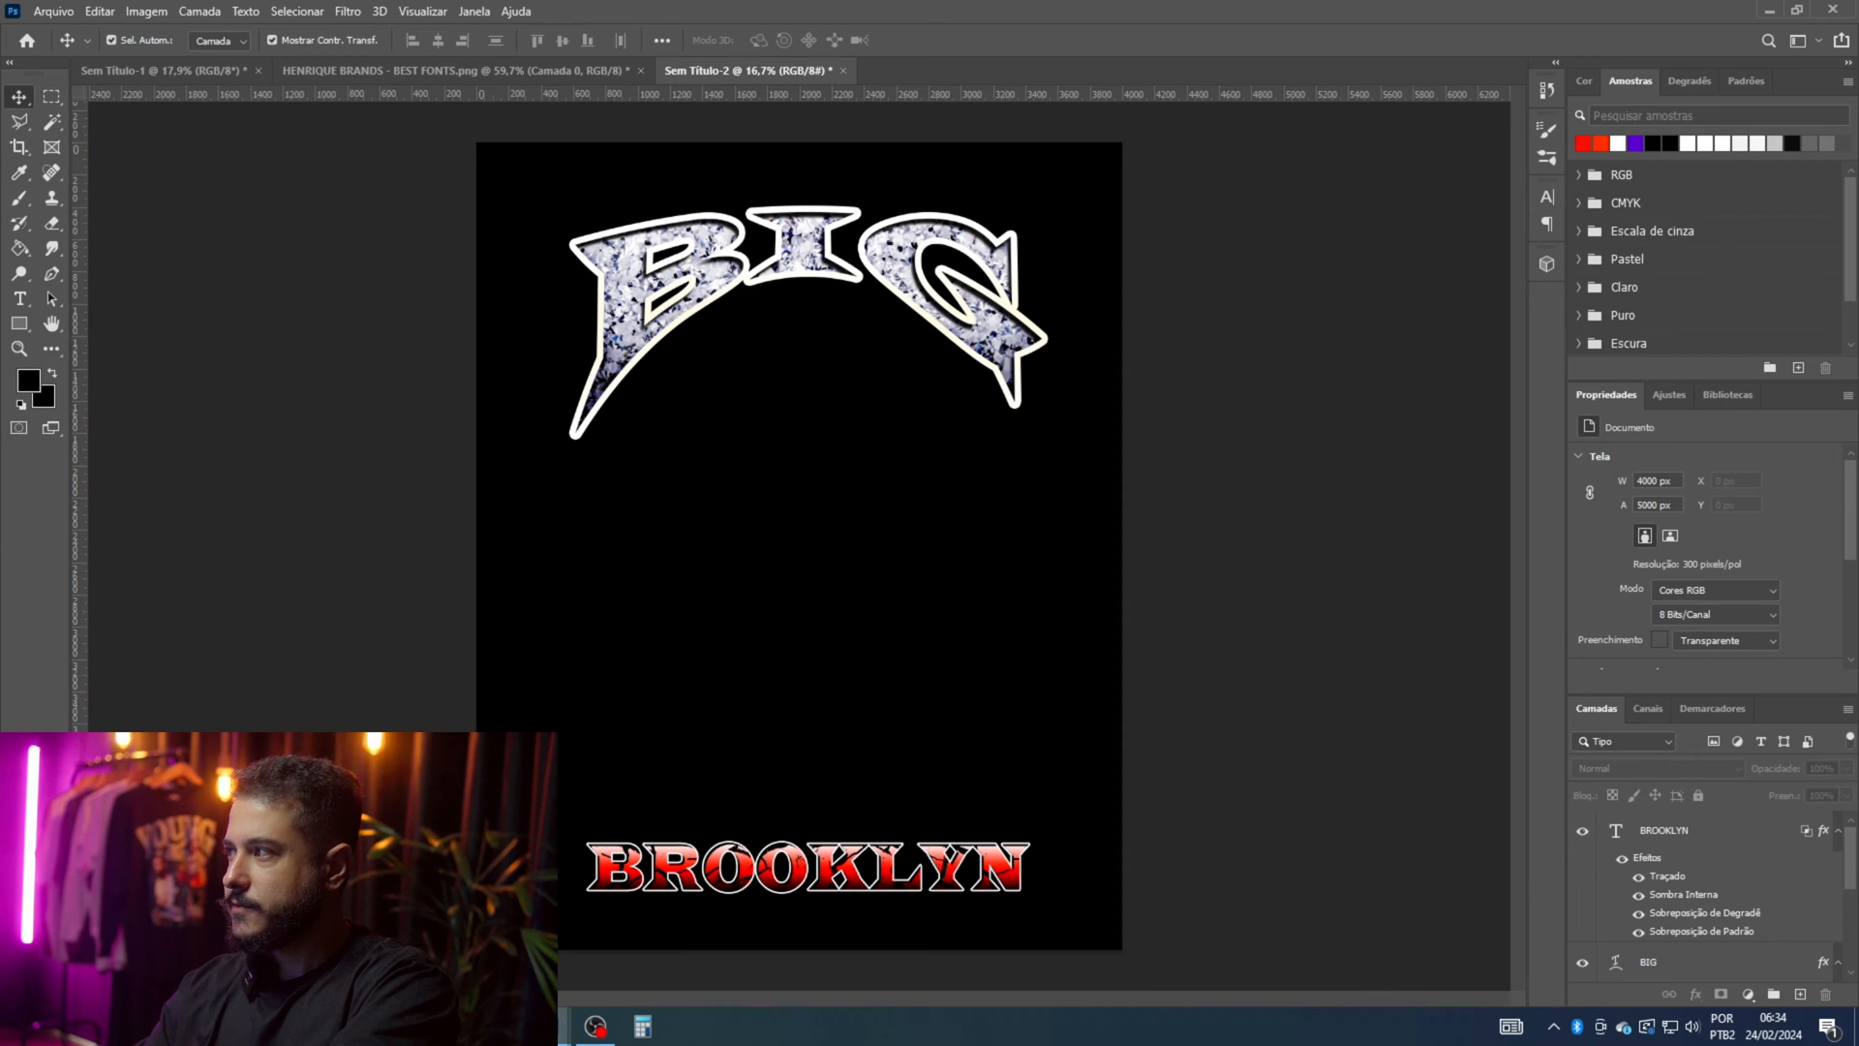
{"action": "key", "text": "t"}
{"action": "left_click", "coordinate": [660, 583]}
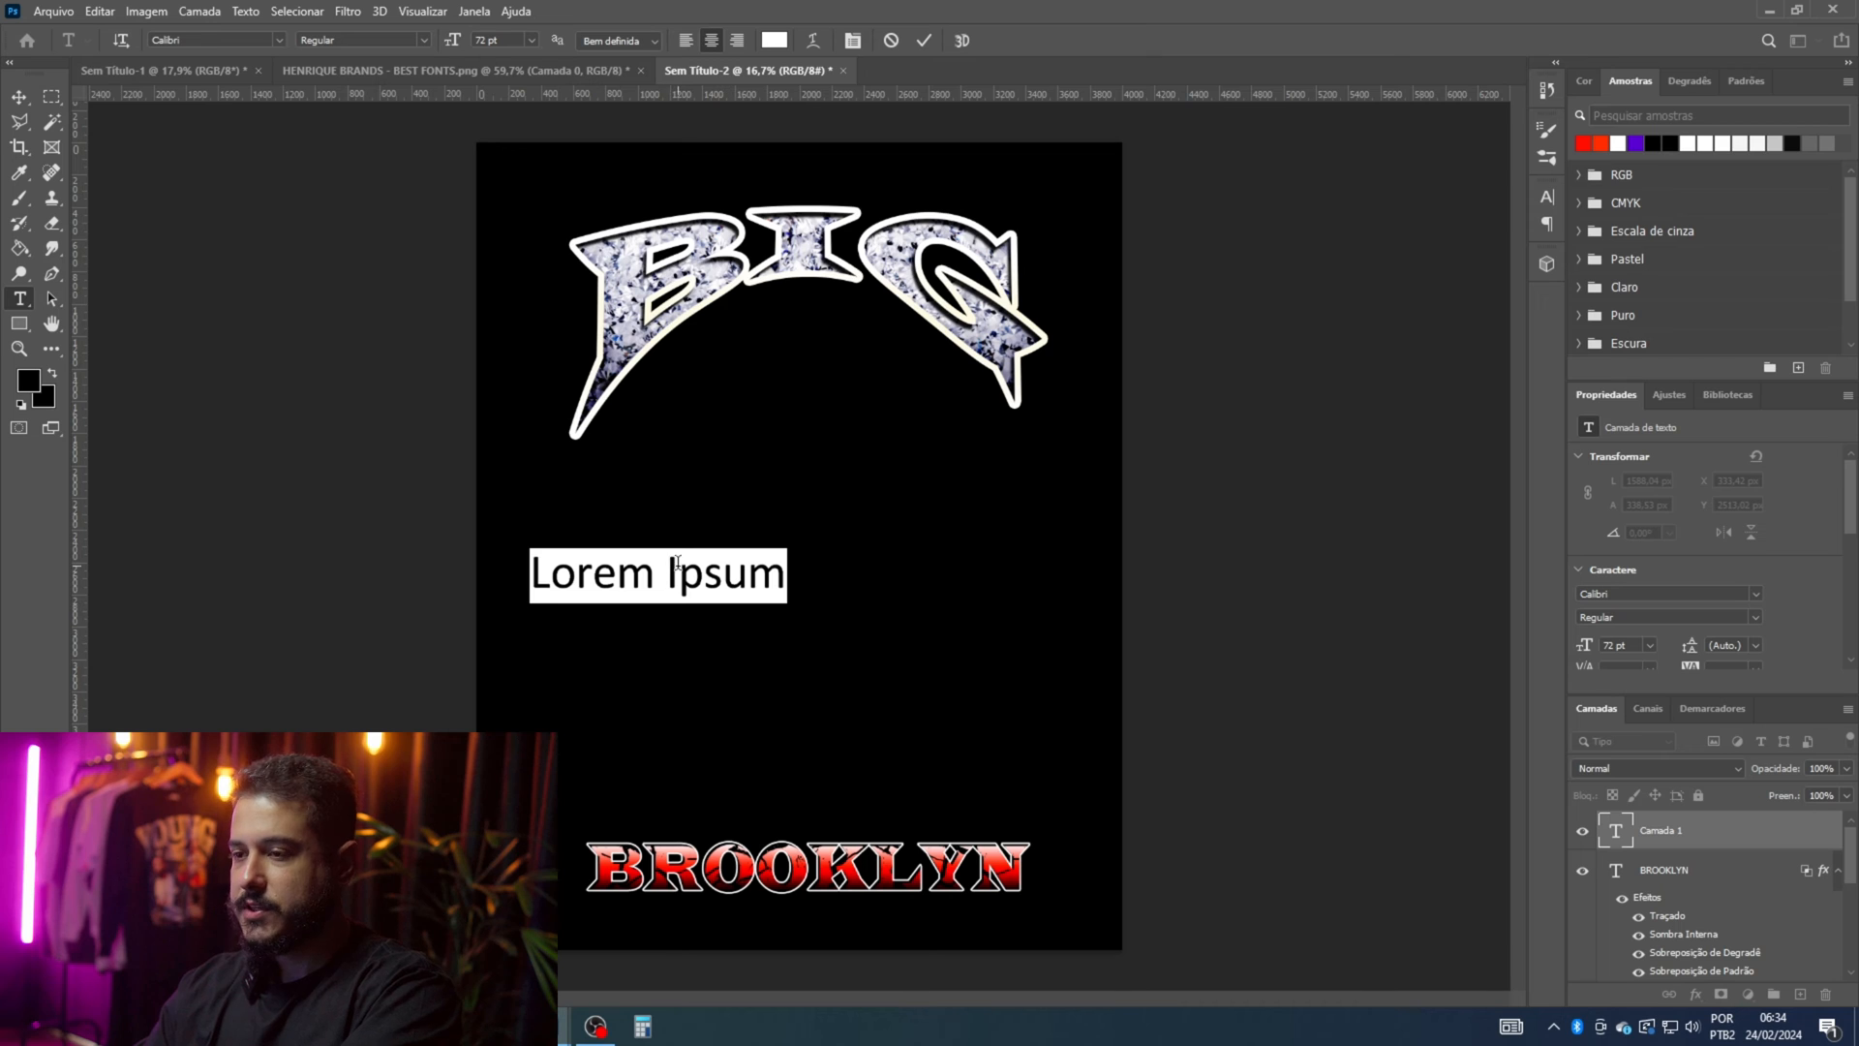
{"action": "type", "text": "THE"}
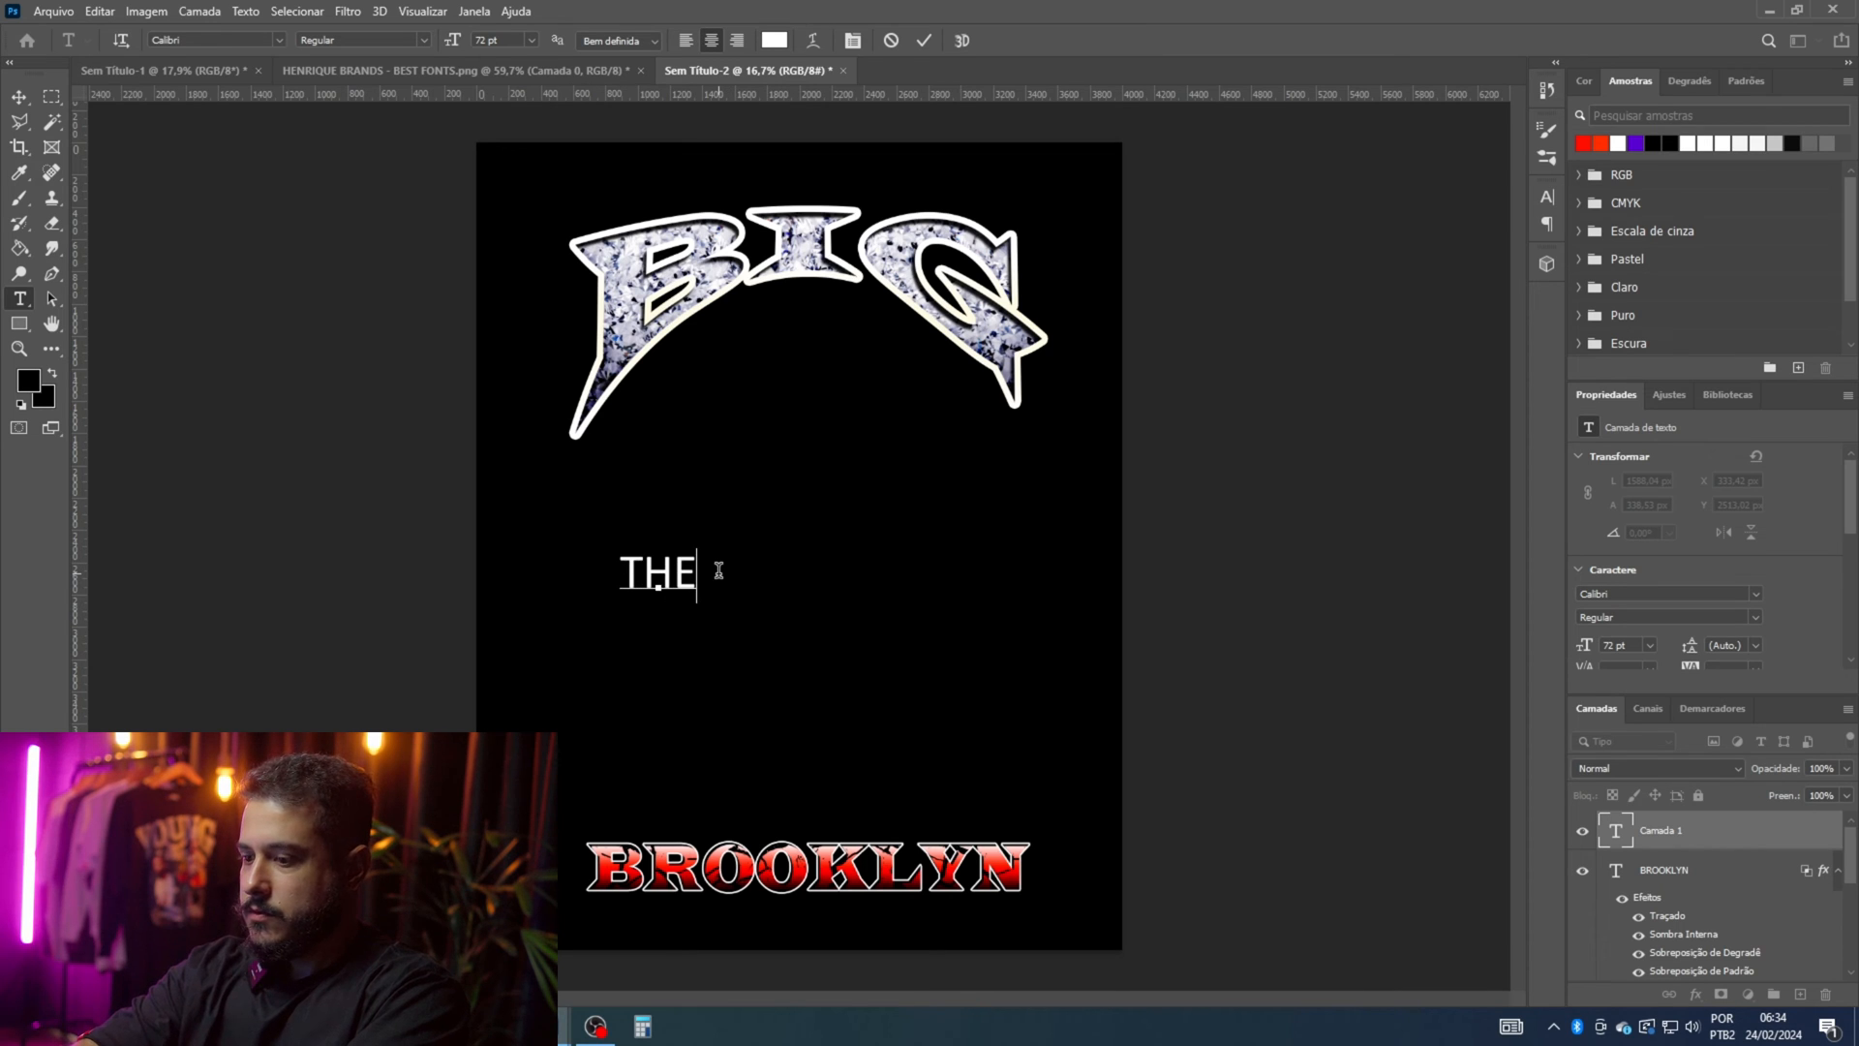
{"action": "type", "text": " NOTORIOU"}
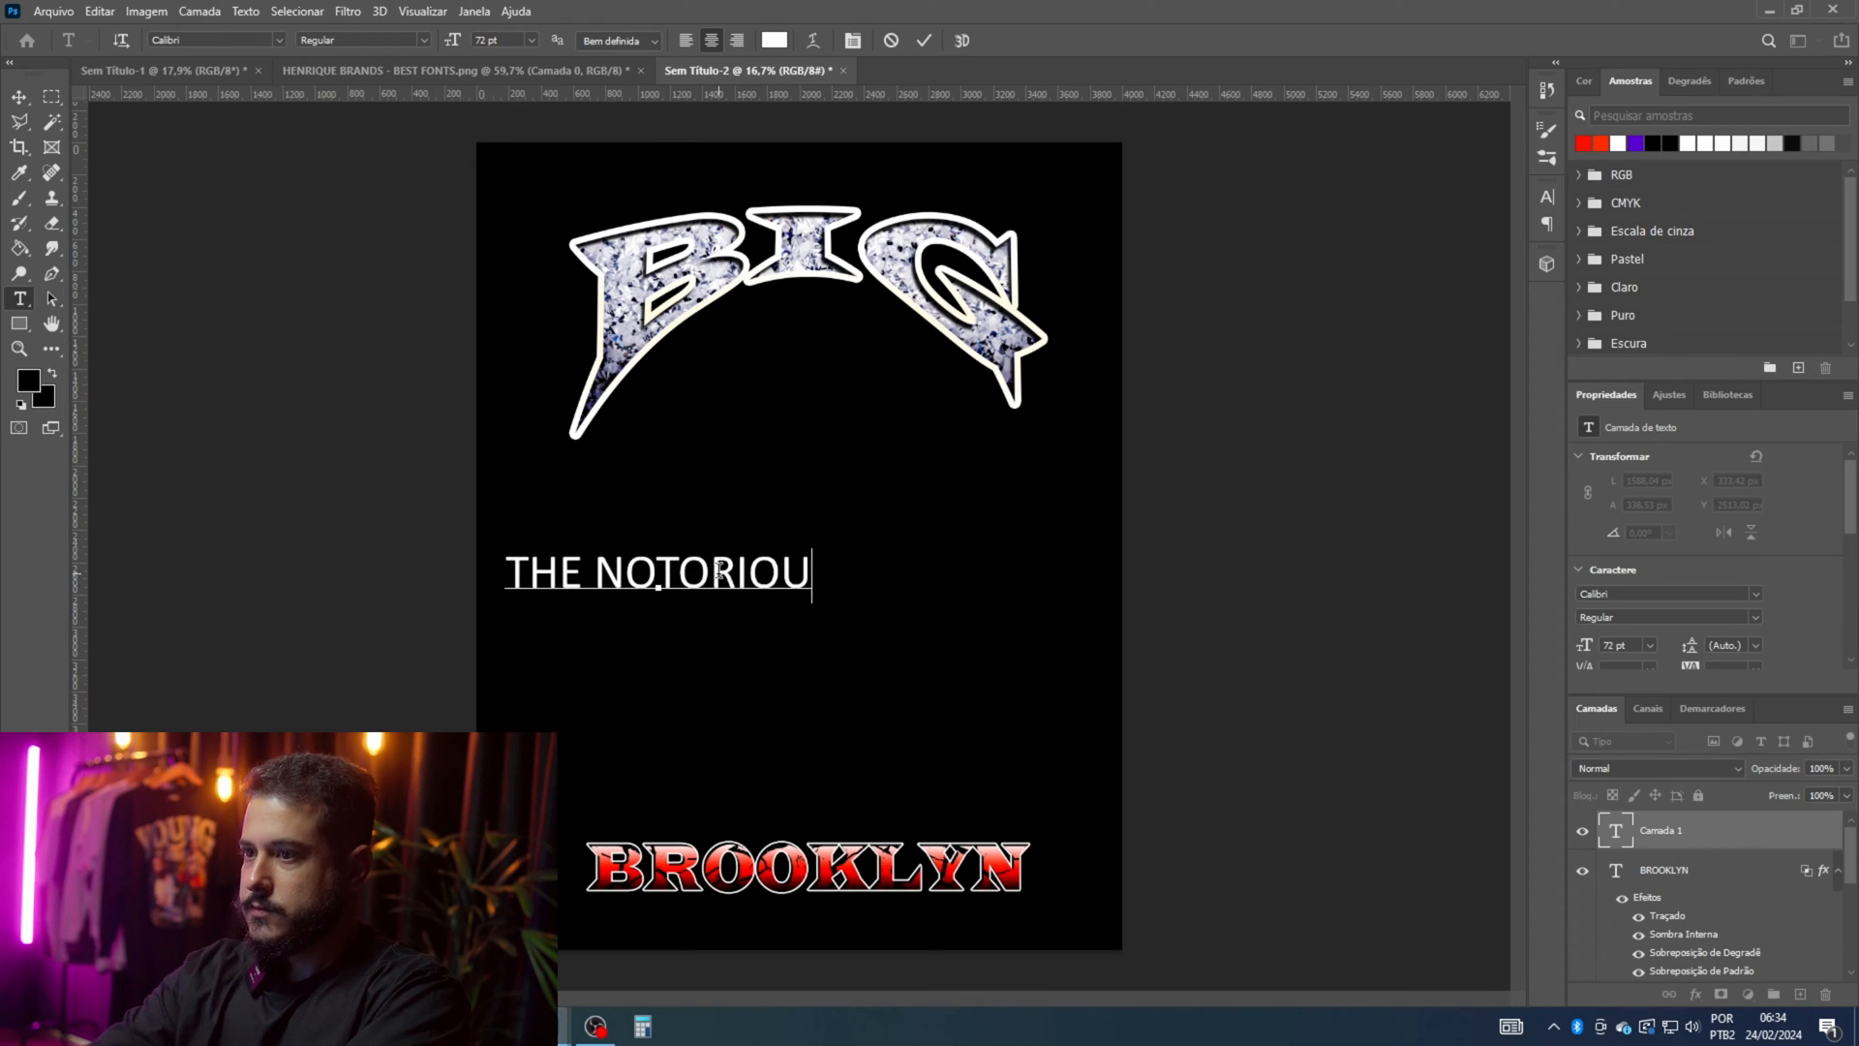
{"action": "type", "text": "S"}
{"action": "left_click", "coordinate": [16, 101]}
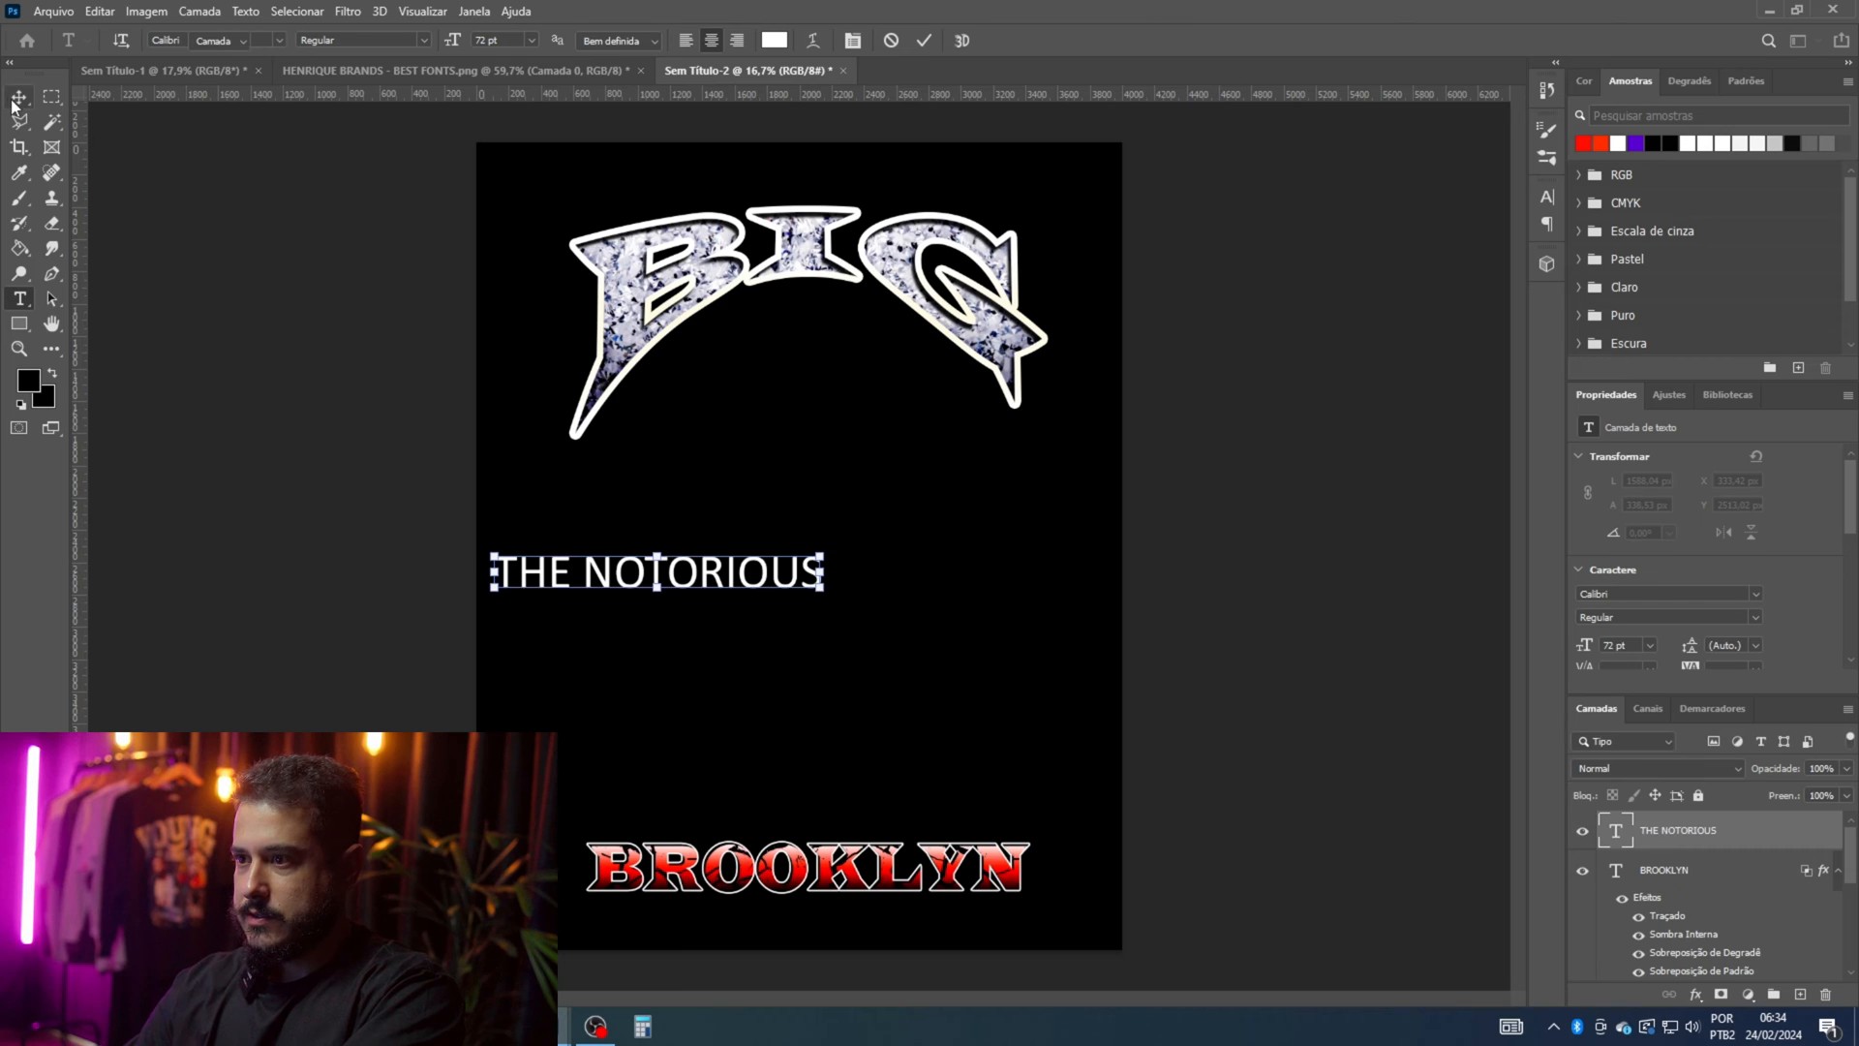
Step: Scale the THE NOTORIOUS text down to about 36.5 pt and place it just above the BIG title
{"action": "left_click_drag", "start_coordinate": [758, 579], "coordinate": [821, 605]}
{"action": "key", "text": "Return"}
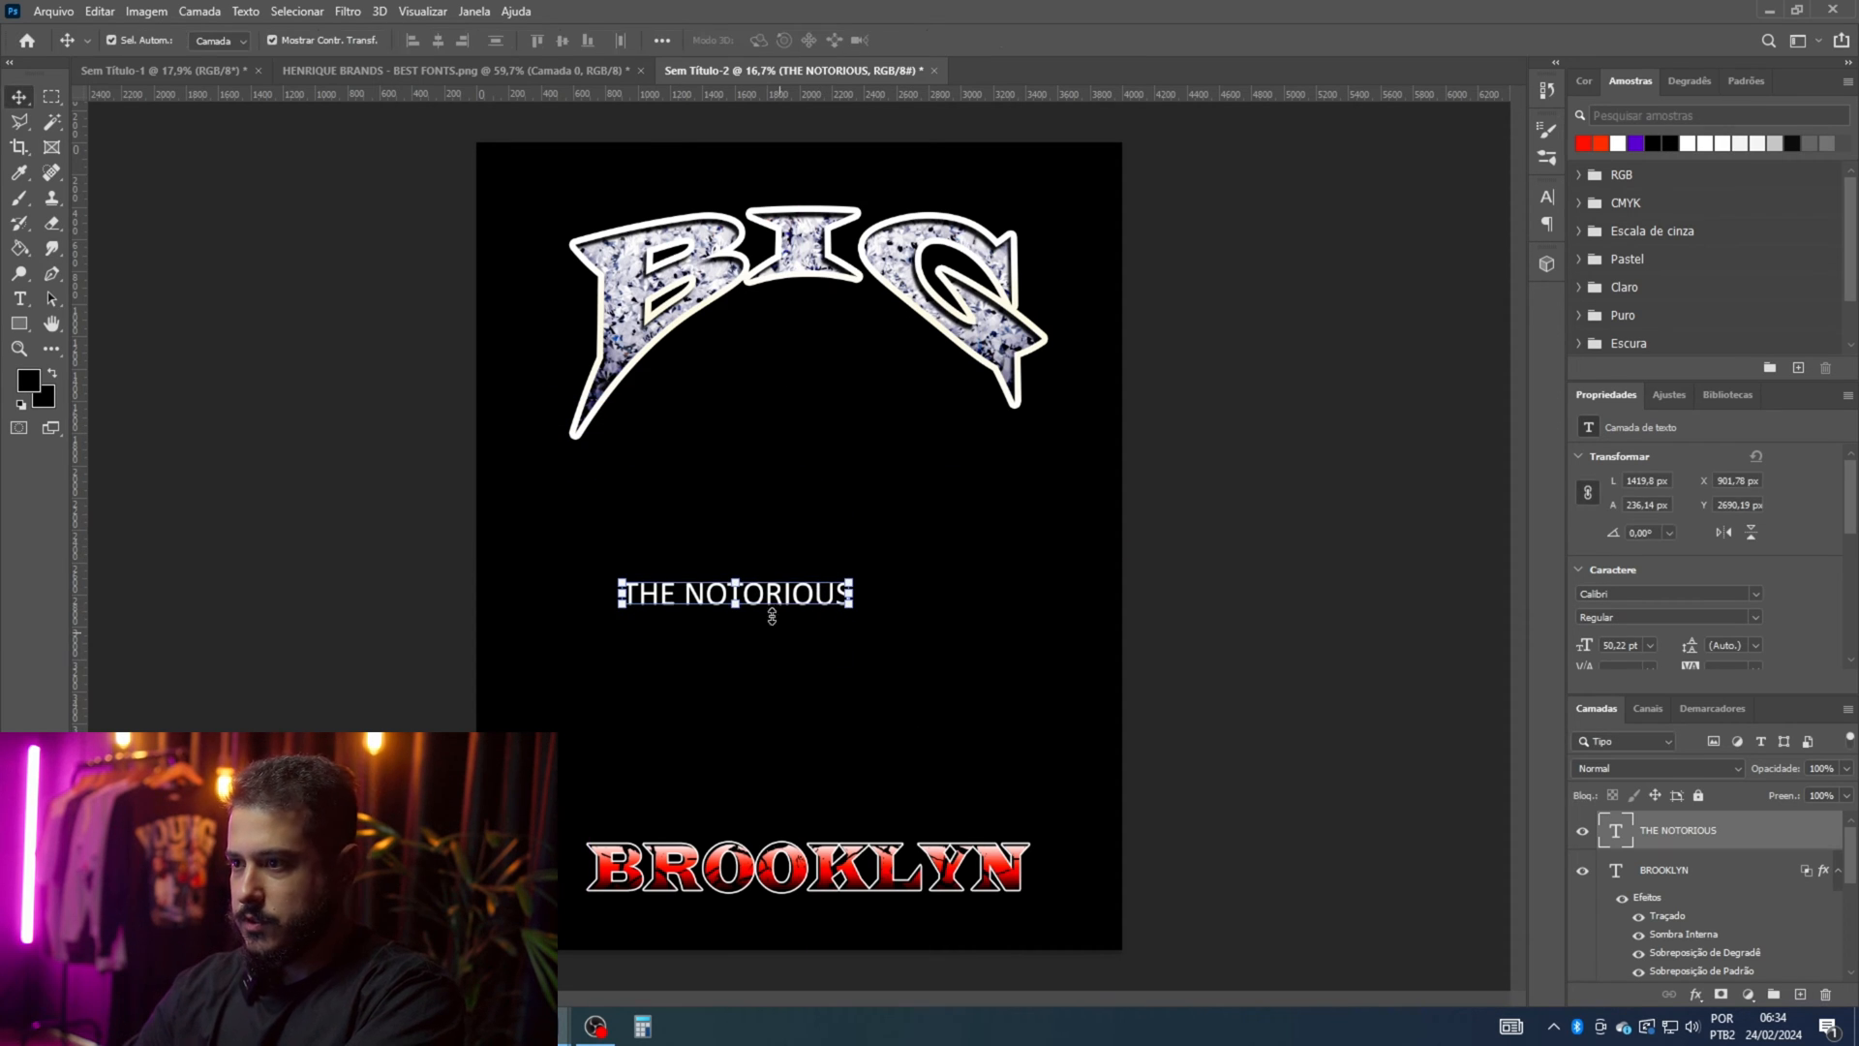
{"action": "left_click_drag", "start_coordinate": [838, 602], "coordinate": [837, 566]}
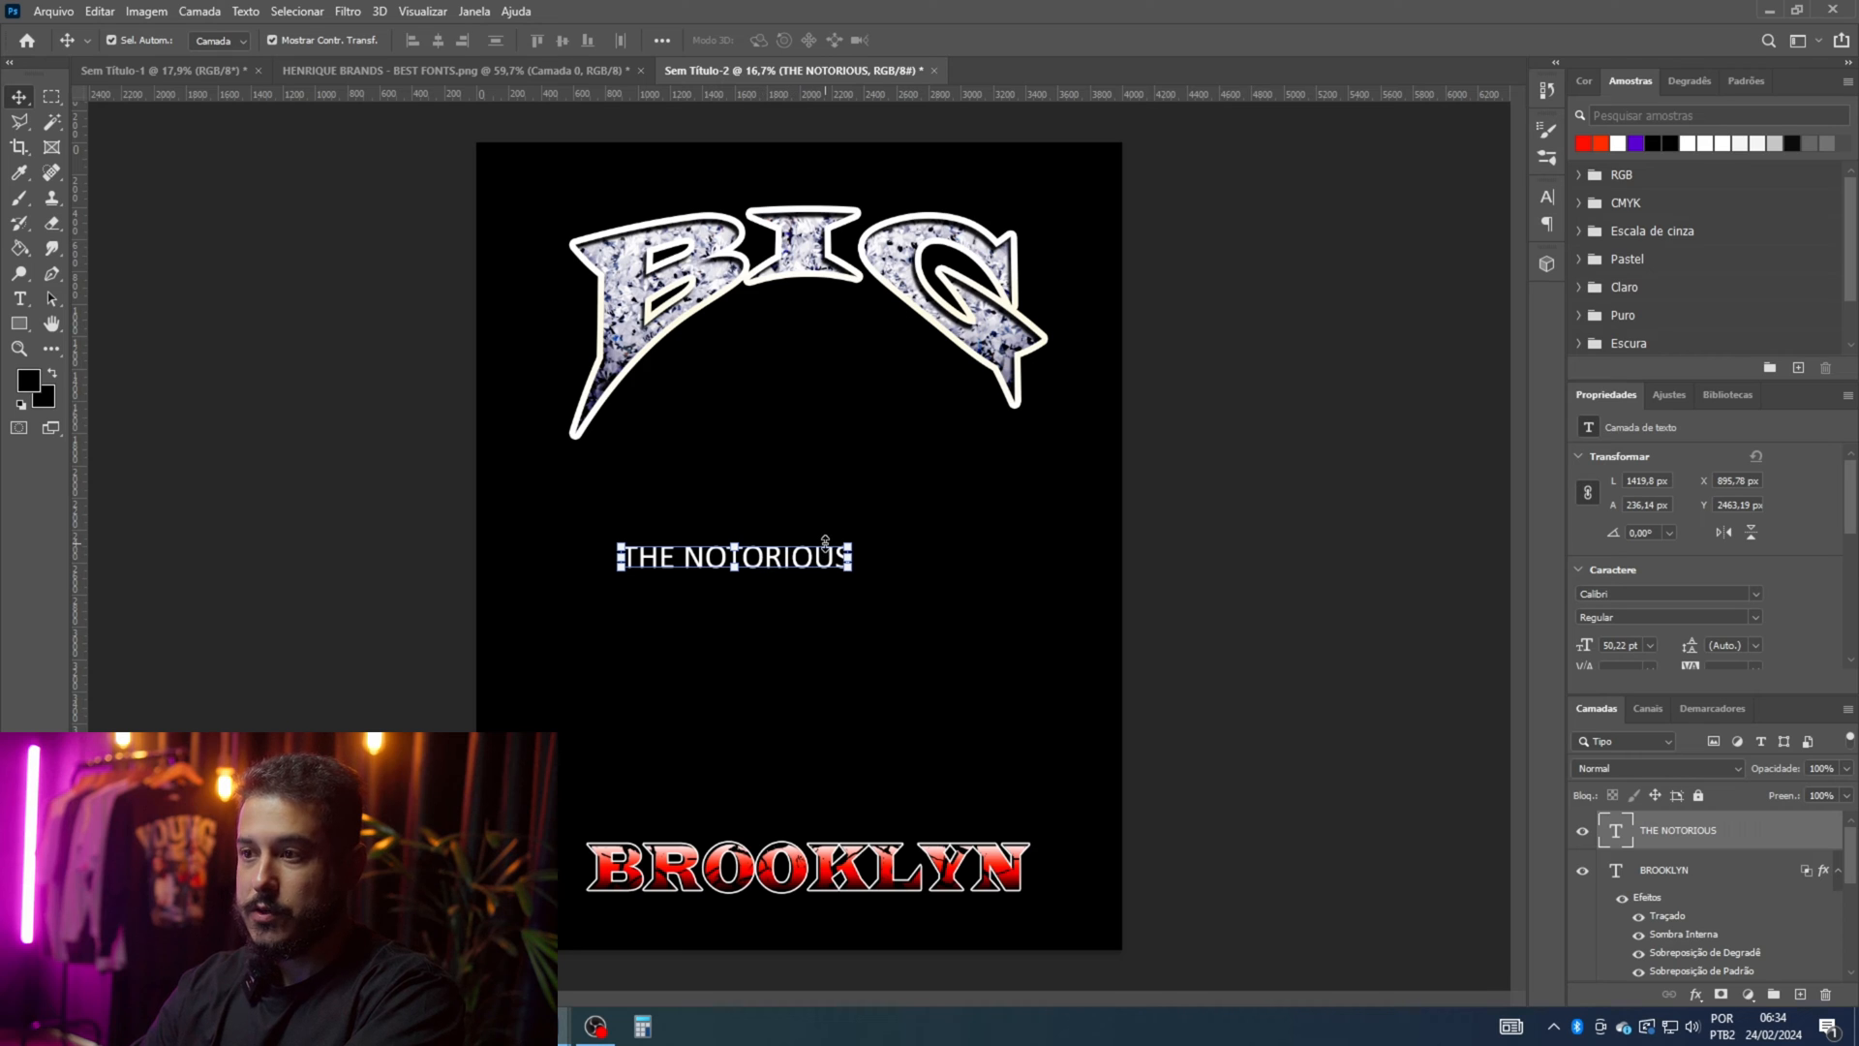
{"action": "double_click", "coordinate": [785, 559]}
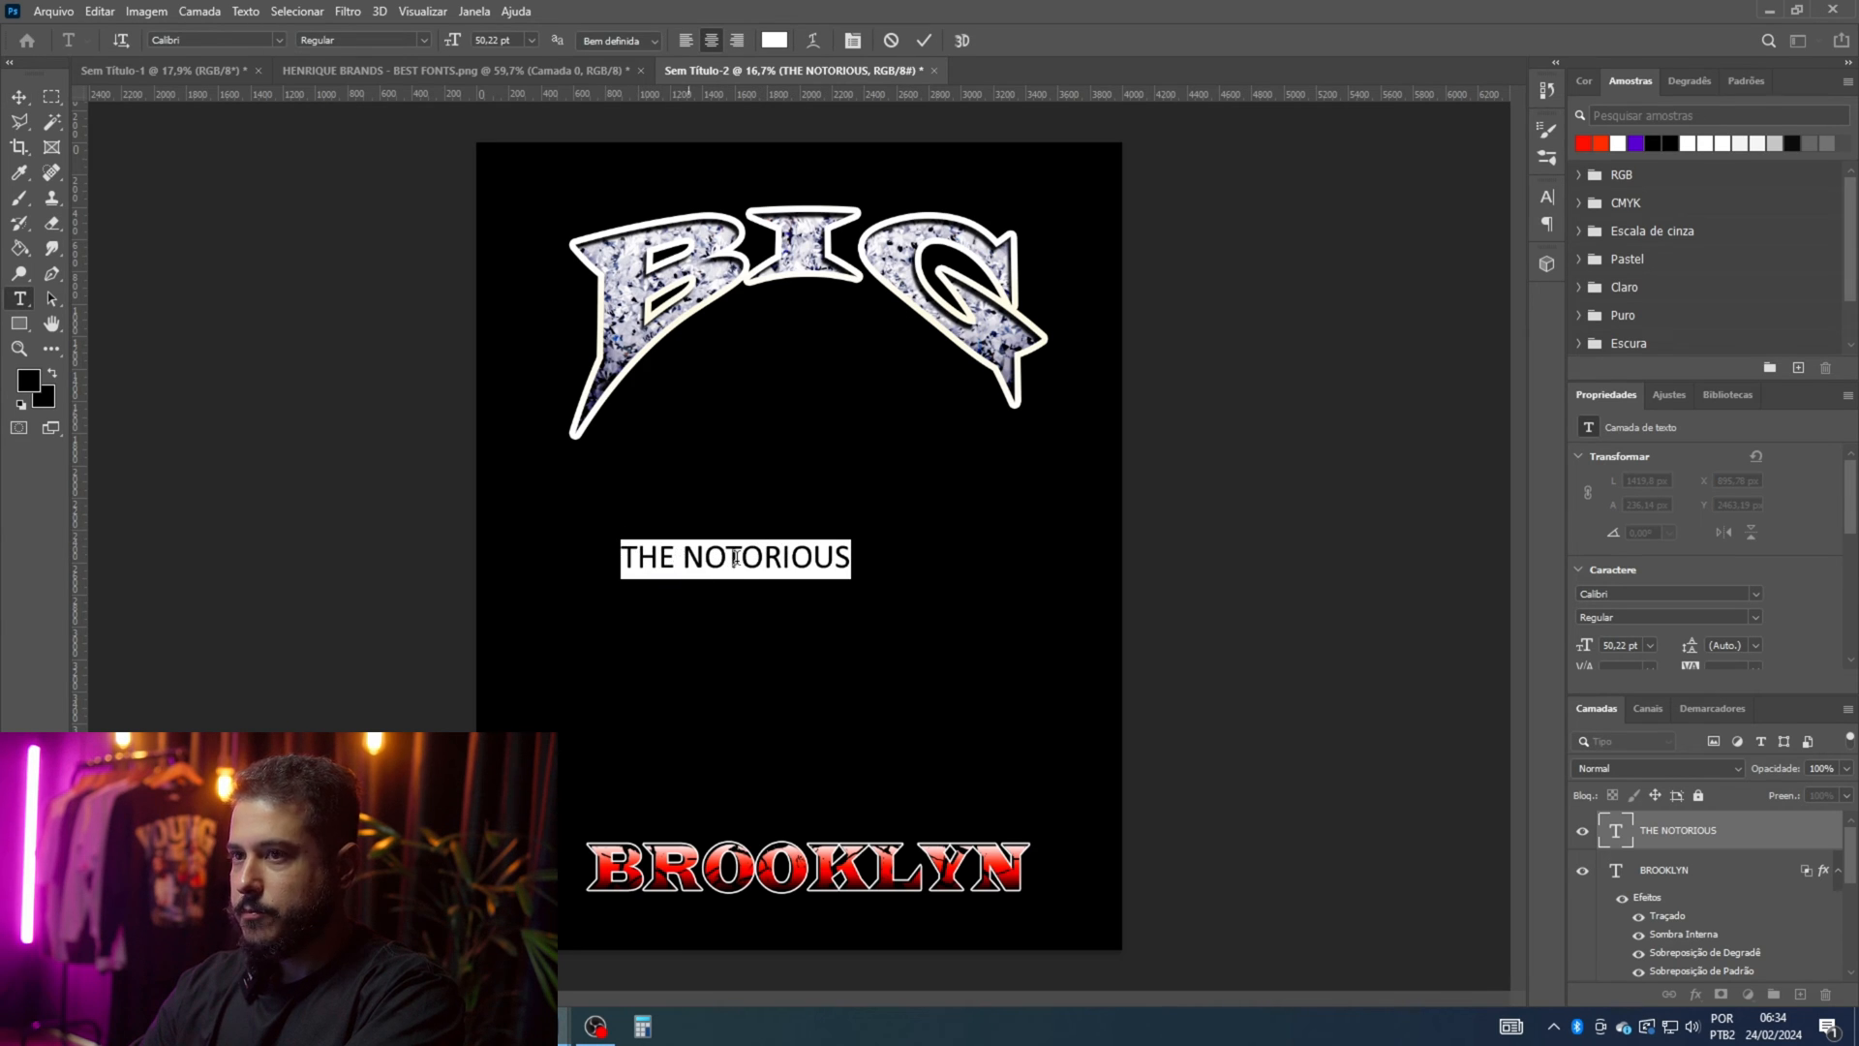
{"action": "left_click", "coordinate": [18, 98]}
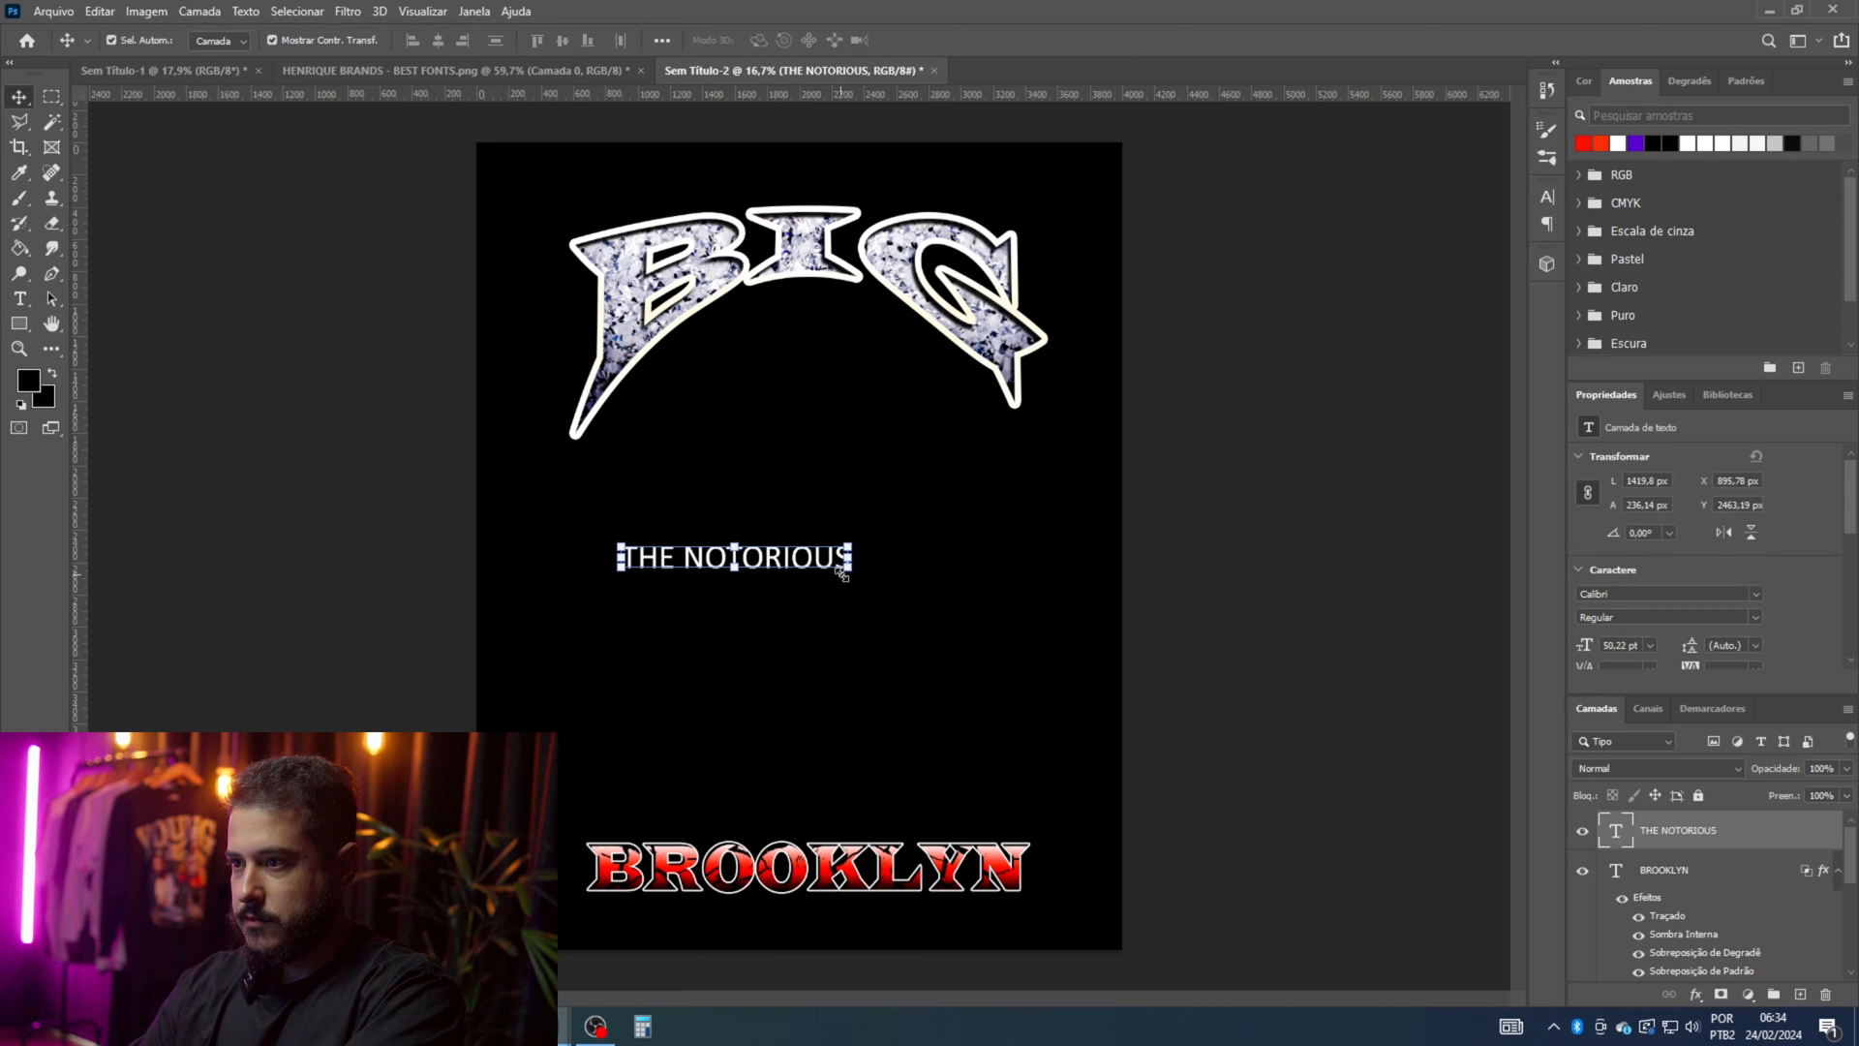
{"action": "left_click_drag", "start_coordinate": [855, 571], "coordinate": [842, 202]}
{"action": "key", "text": "Return"}
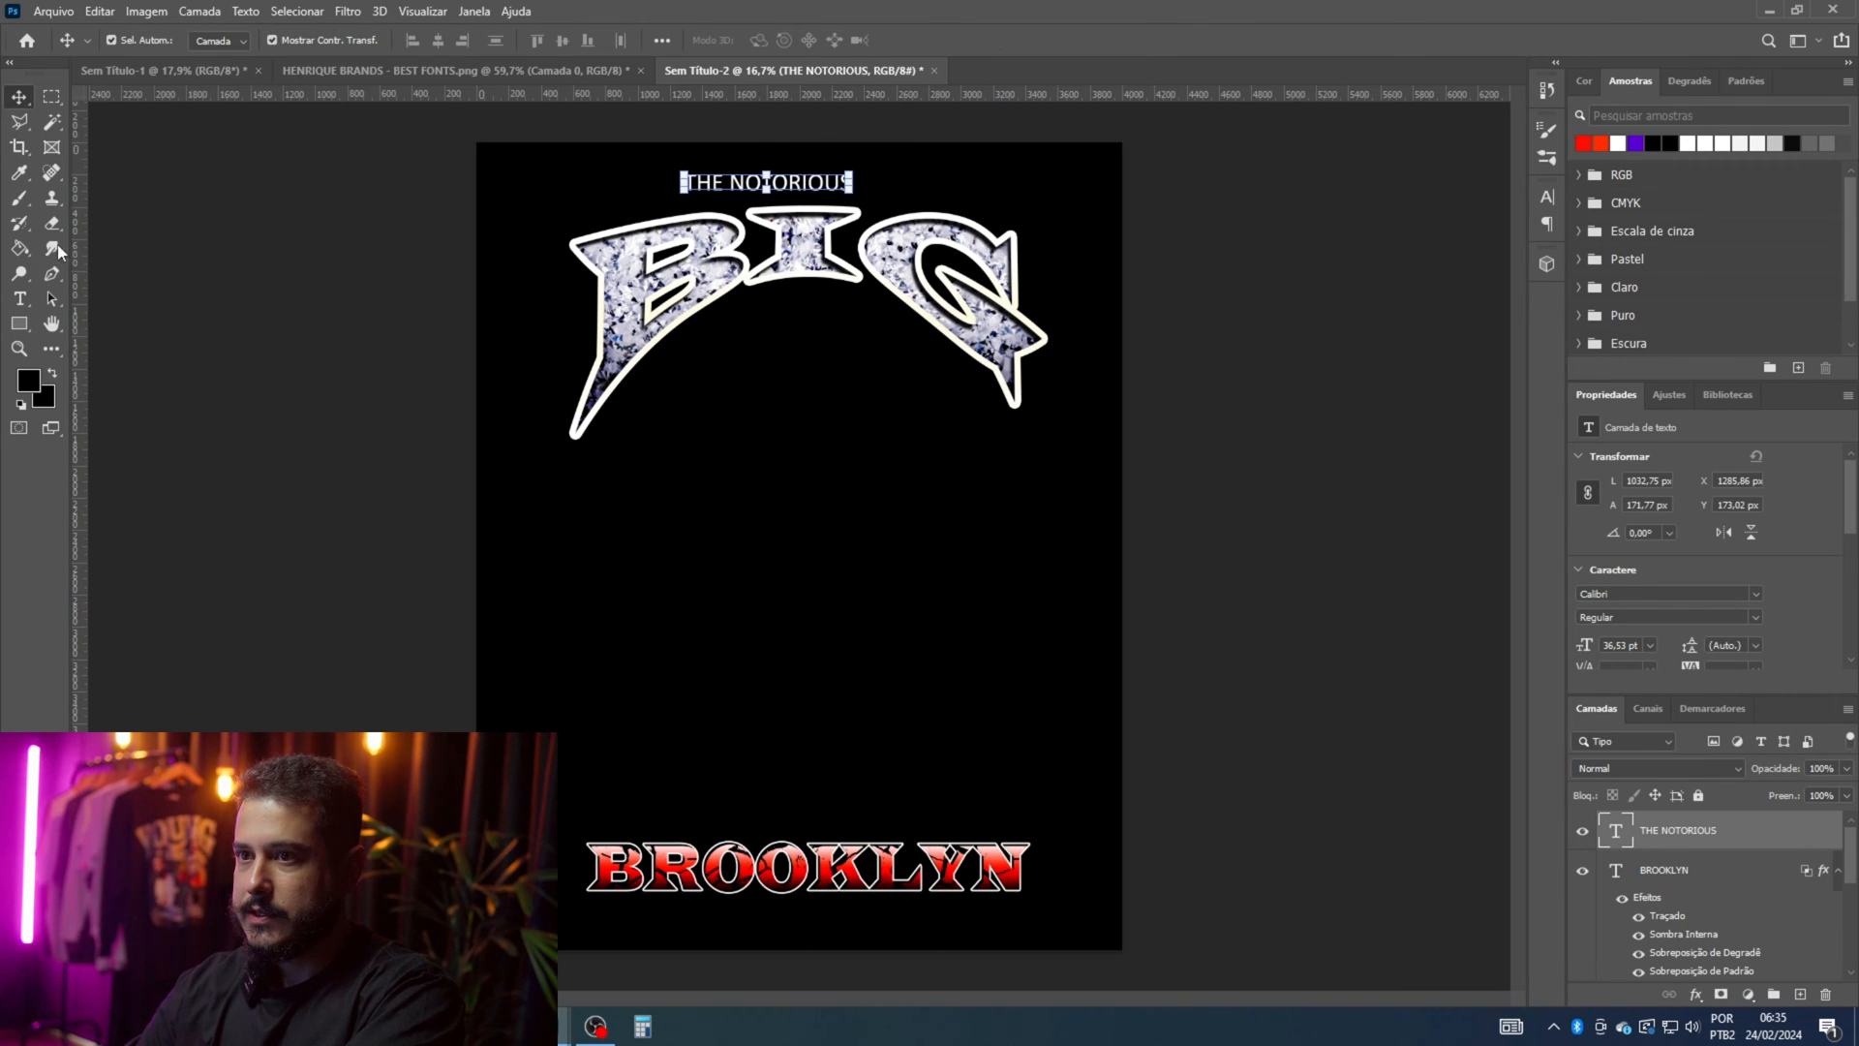
Step: Try wider letter spacing on the whole THE NOTORIOUS text and set its tracking to 200
{"action": "left_click", "coordinate": [20, 298]}
{"action": "triple_click", "coordinate": [769, 184]}
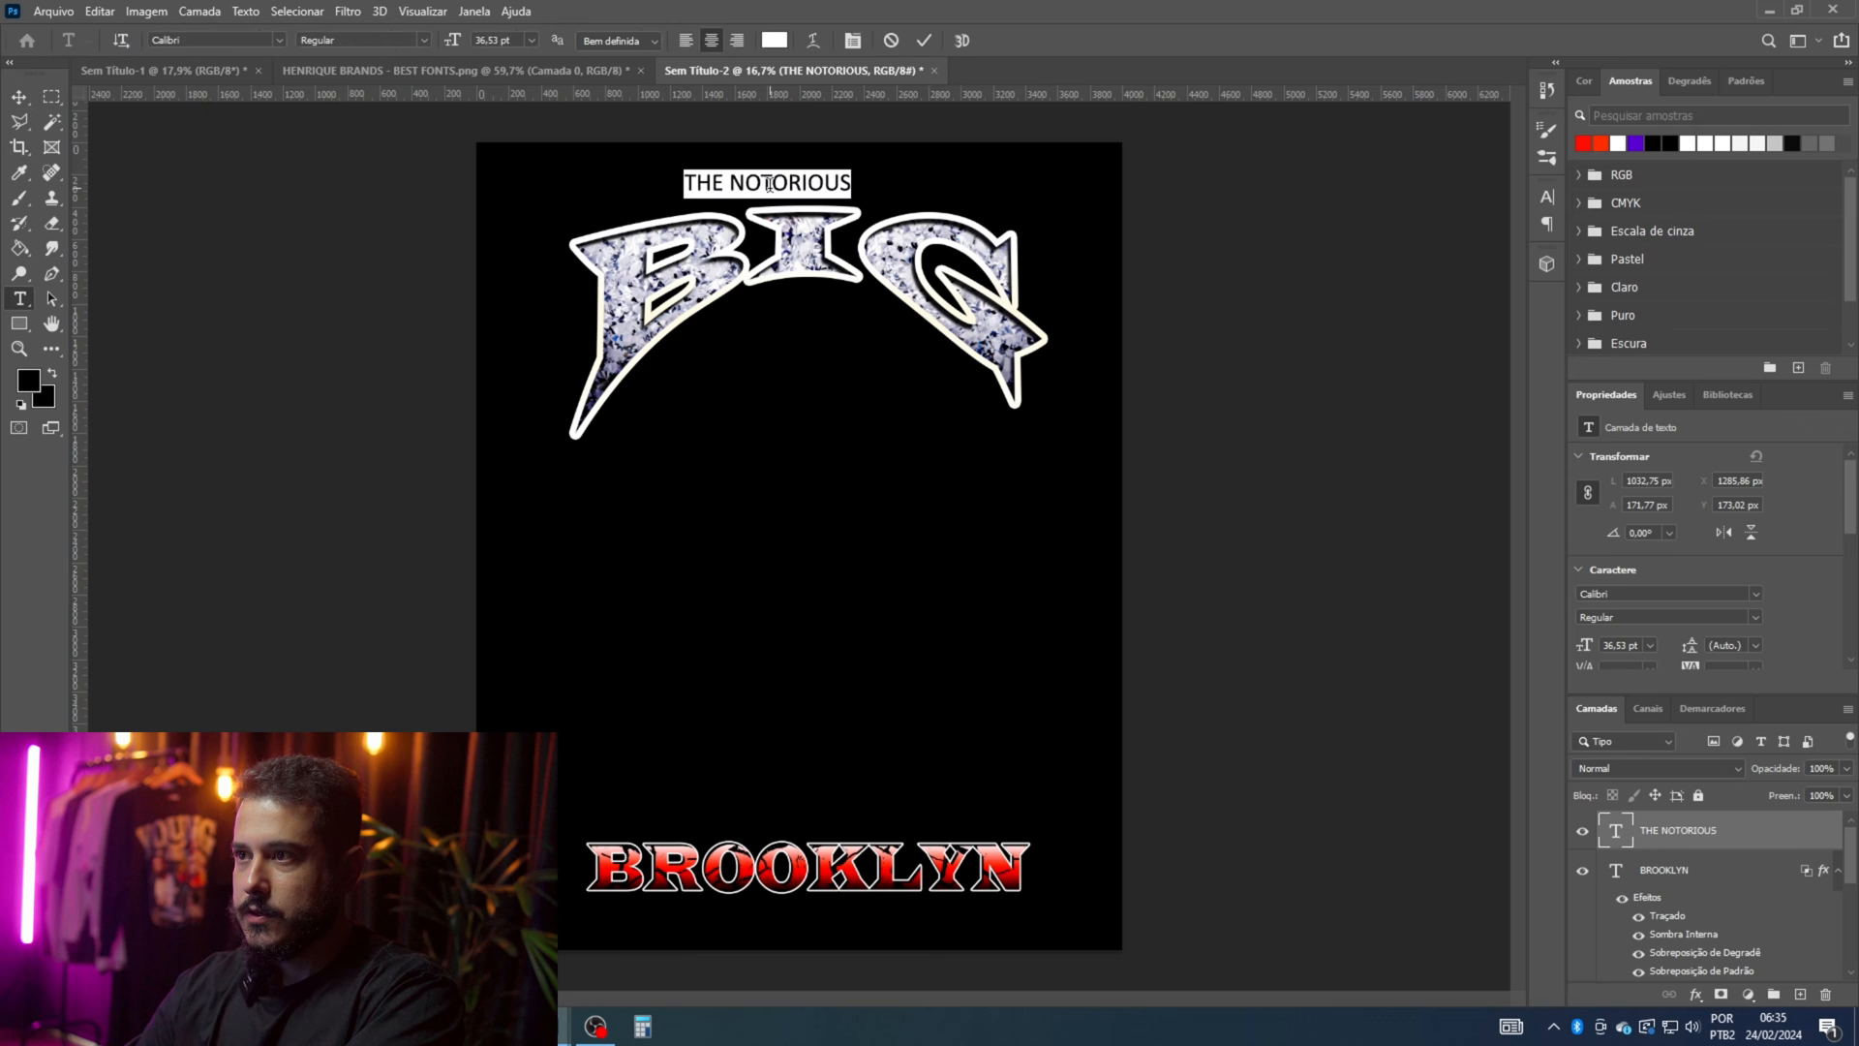
{"action": "left_click", "coordinate": [813, 41]}
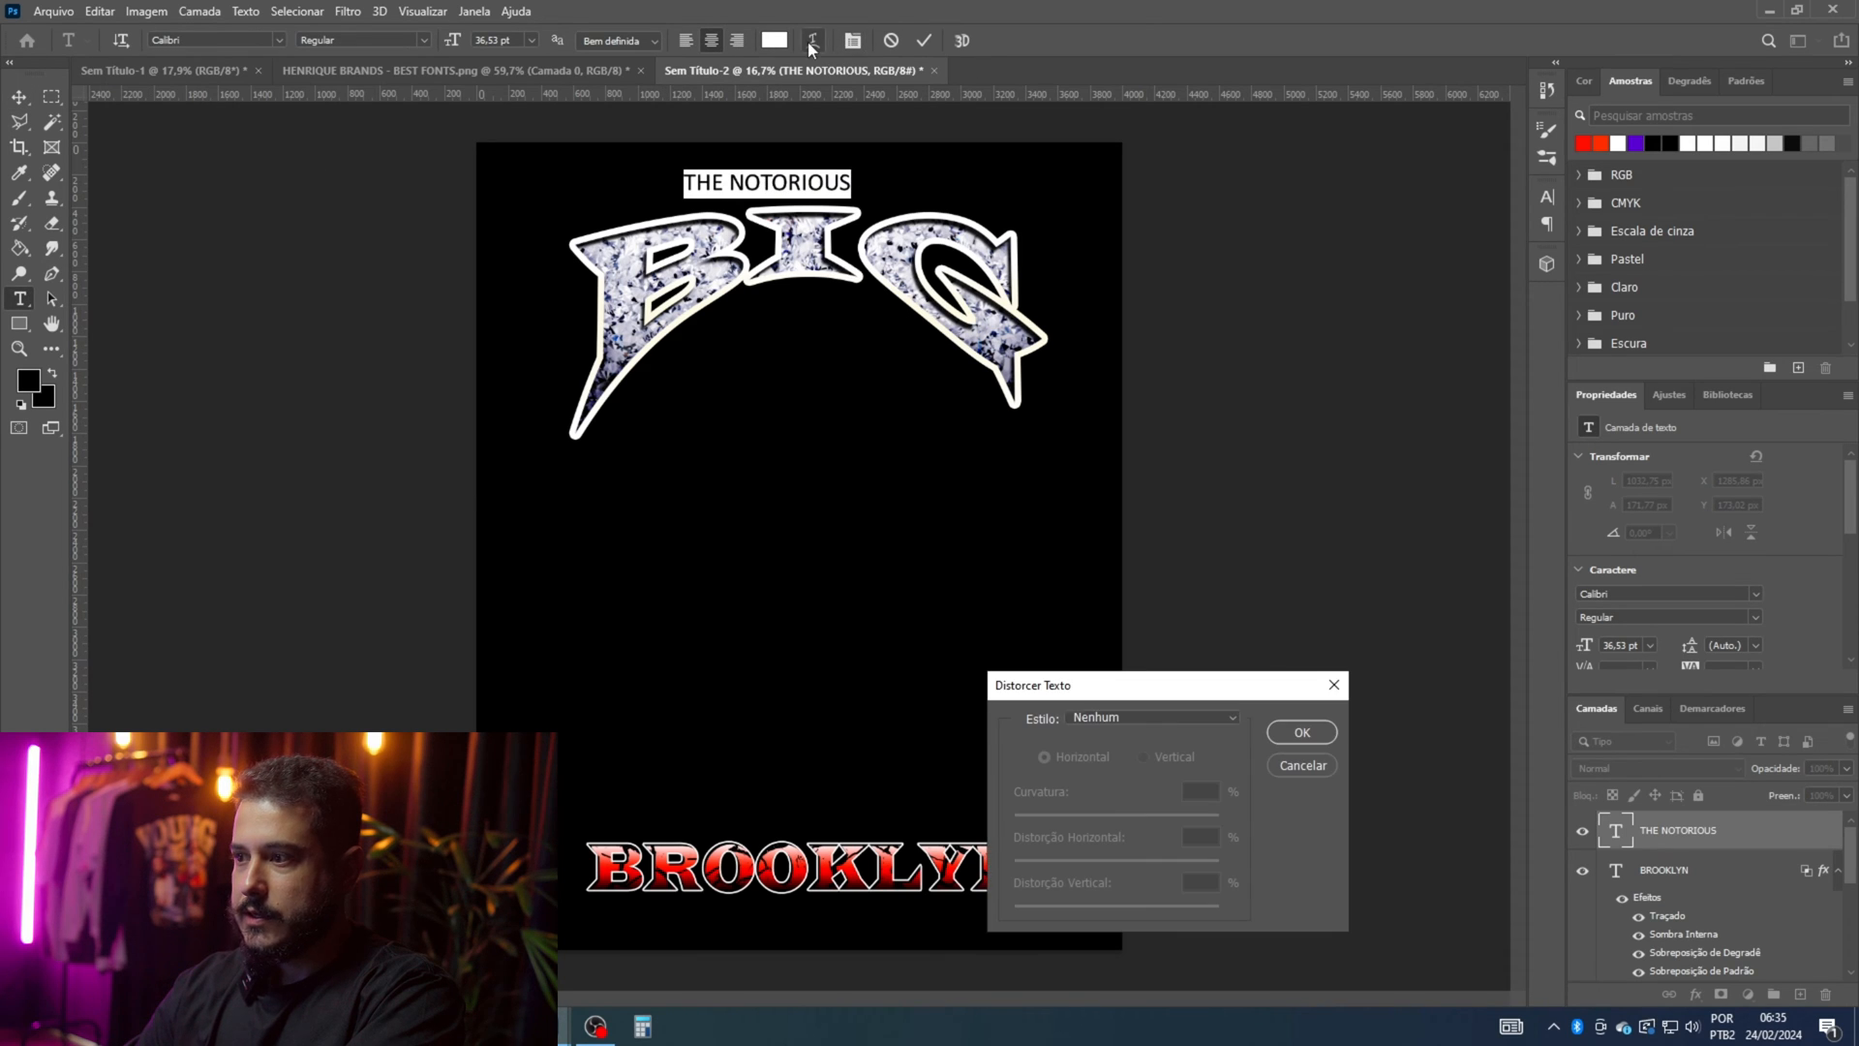
{"action": "left_click", "coordinate": [1332, 685]}
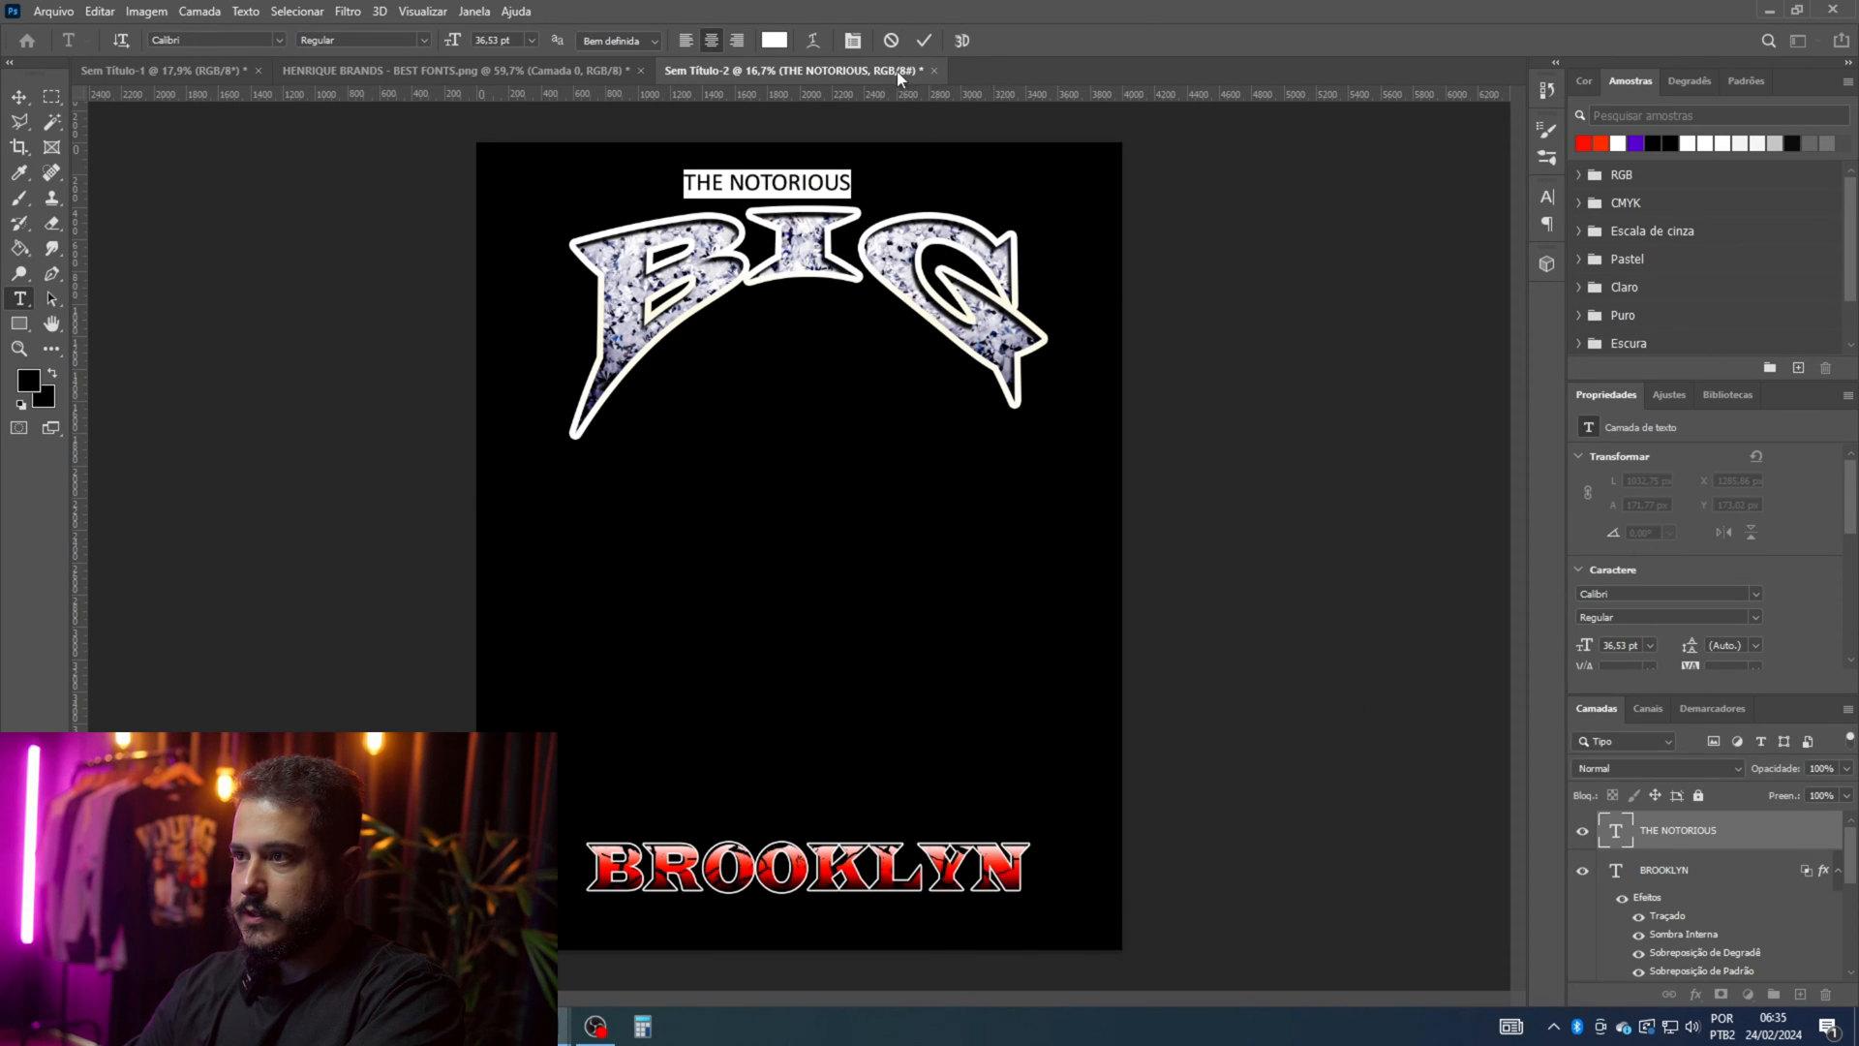
{"action": "left_click", "coordinate": [852, 42]}
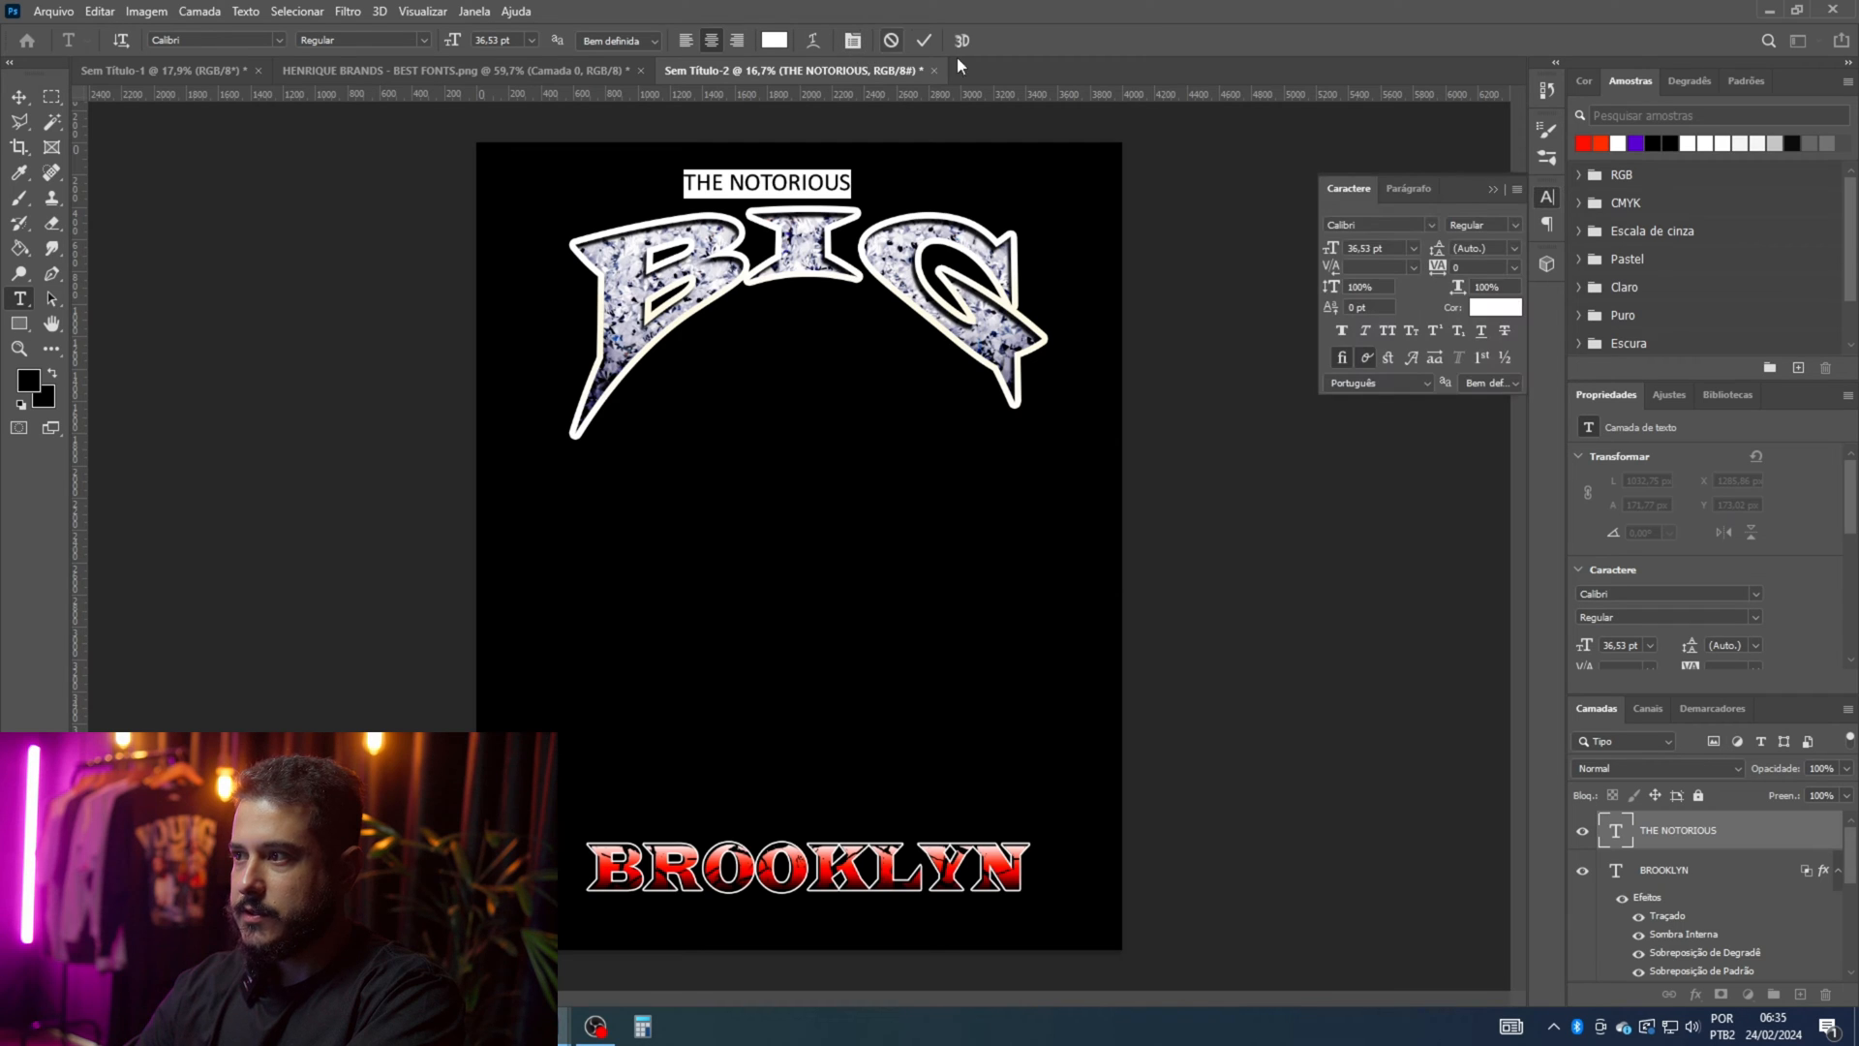
{"action": "left_click", "coordinate": [1514, 268]}
{"action": "left_click", "coordinate": [1496, 316]}
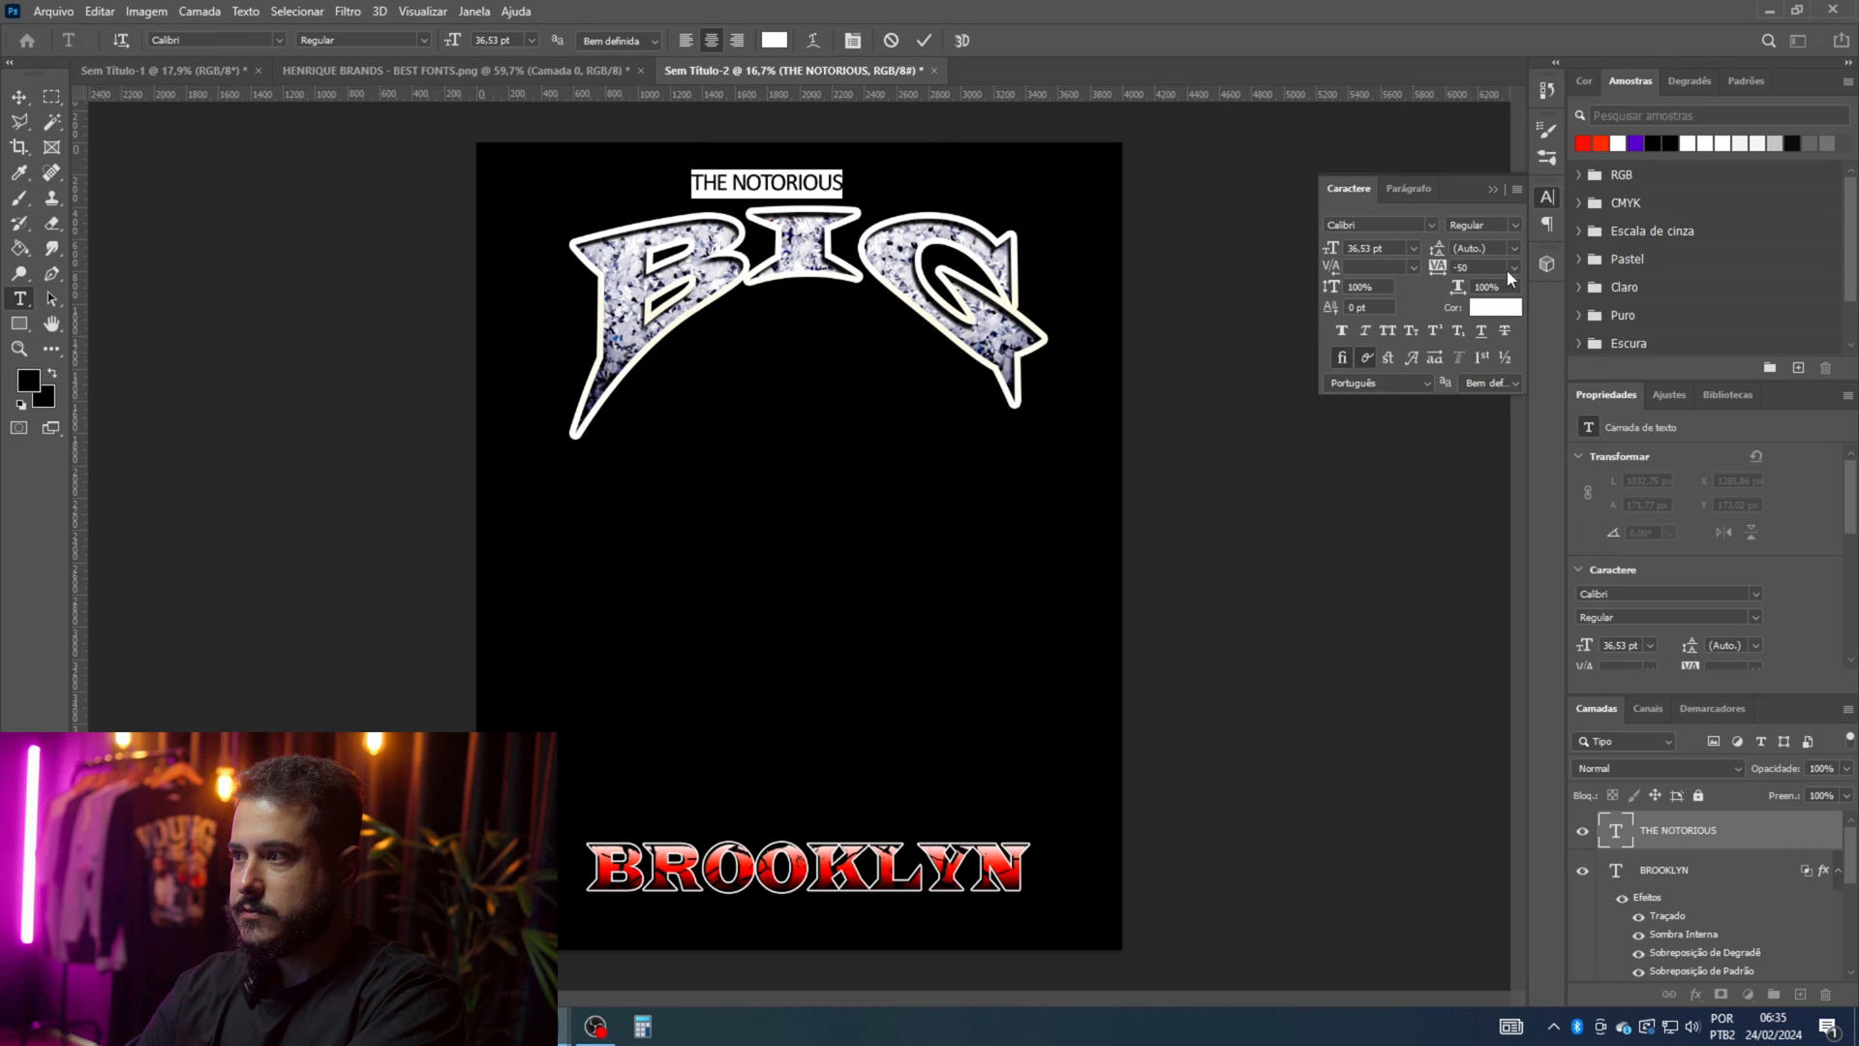
{"action": "left_click", "coordinate": [1507, 271]}
{"action": "left_click", "coordinate": [1485, 466]}
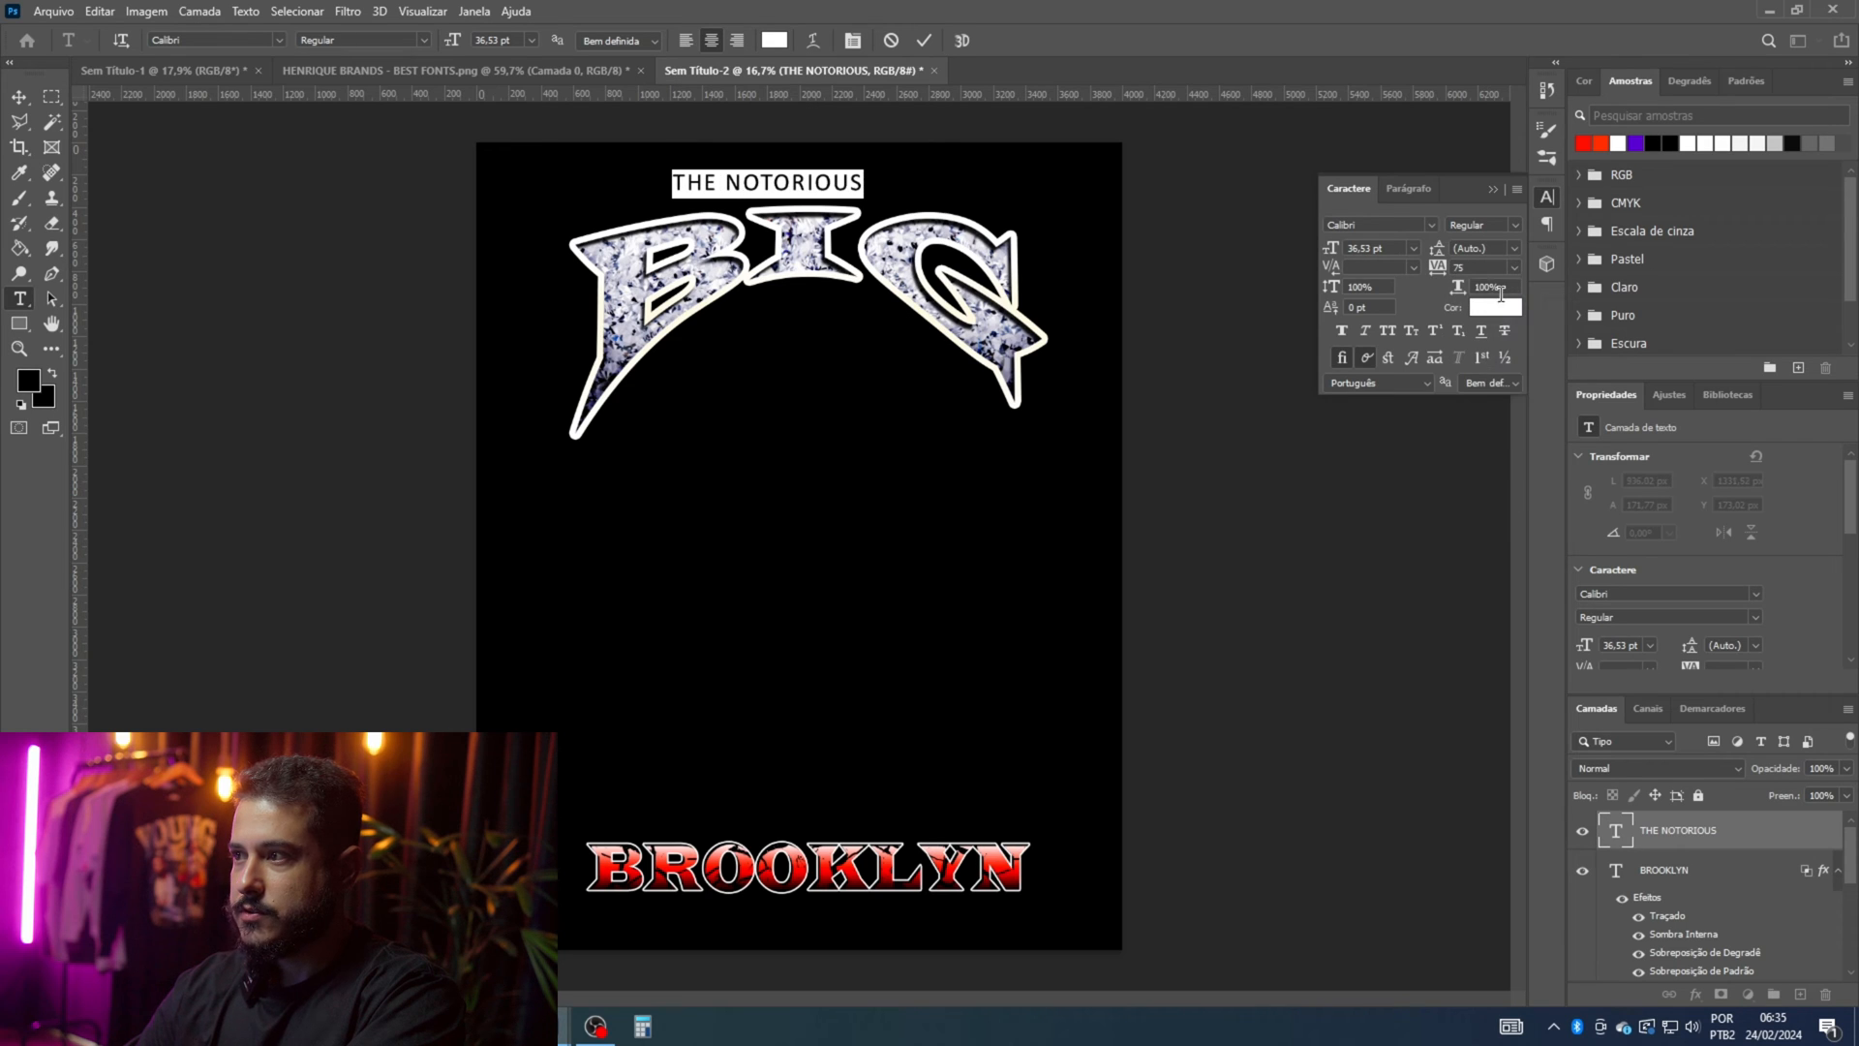
{"action": "left_click", "coordinate": [1515, 266]}
{"action": "left_click", "coordinate": [1478, 496]}
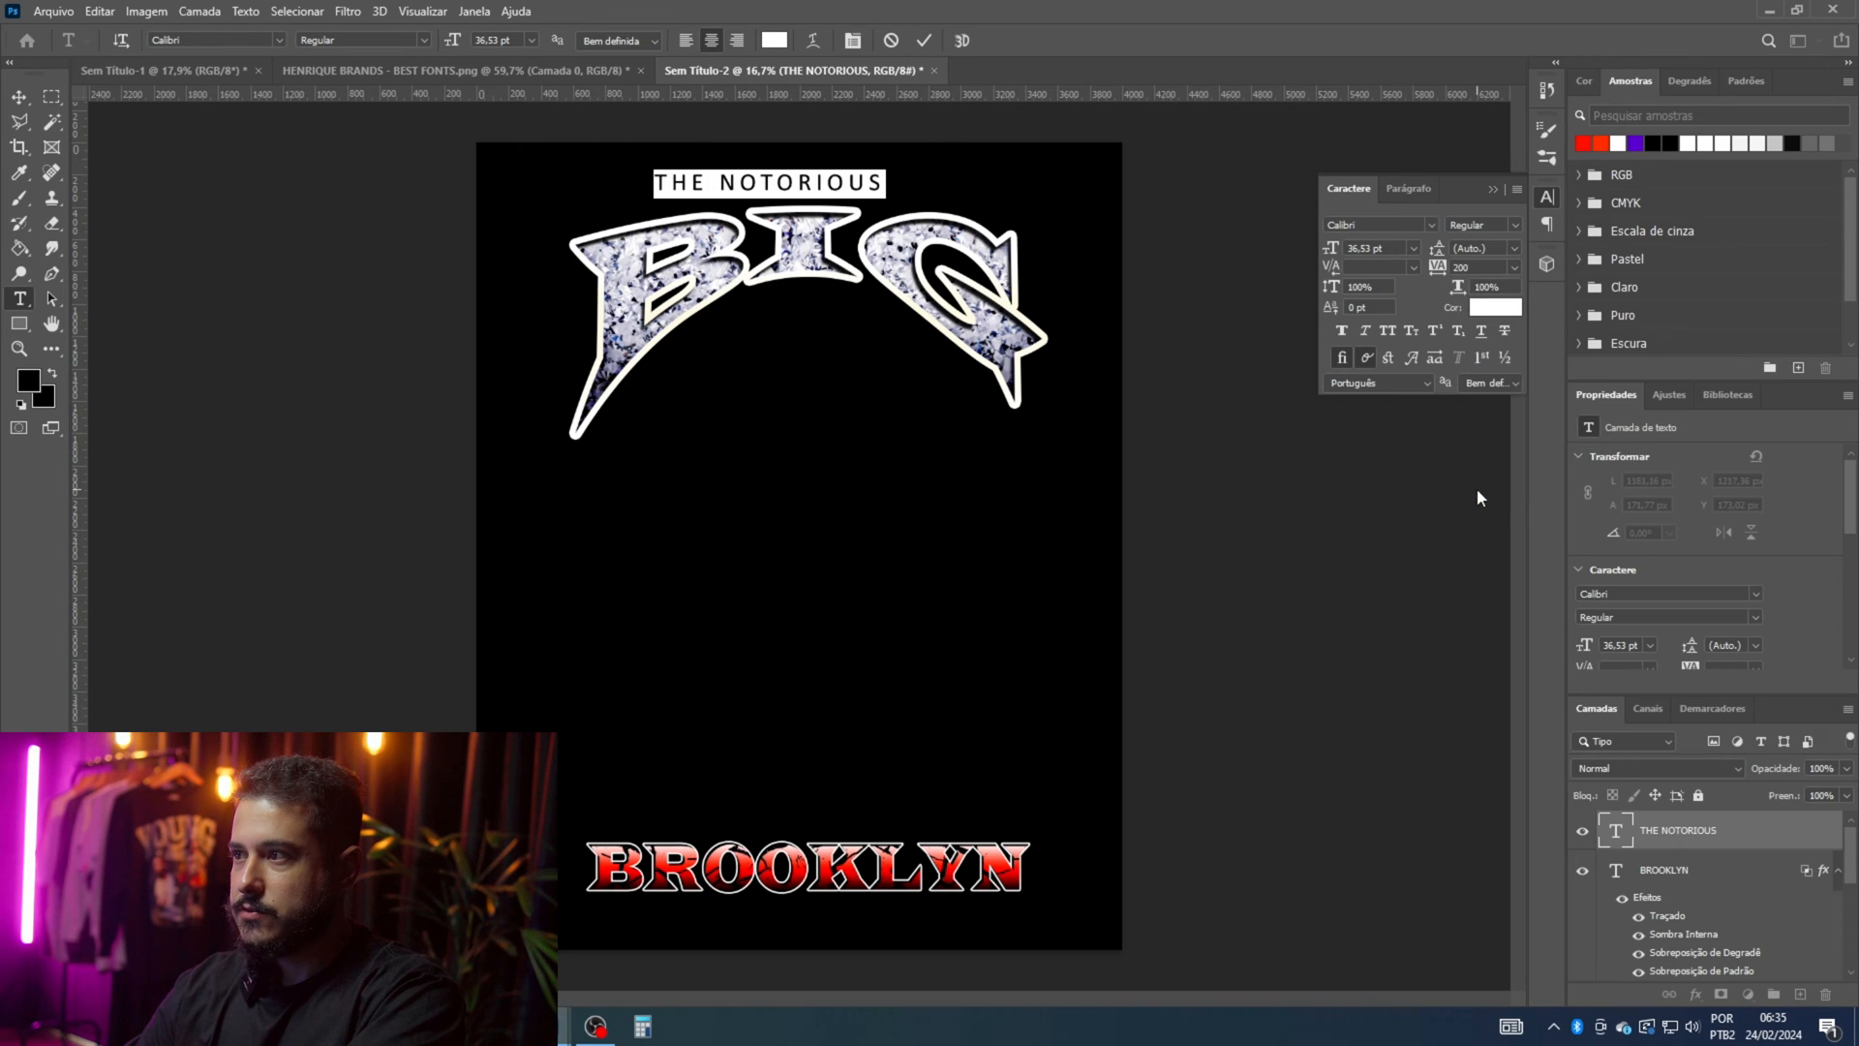
{"action": "left_click", "coordinate": [1096, 214]}
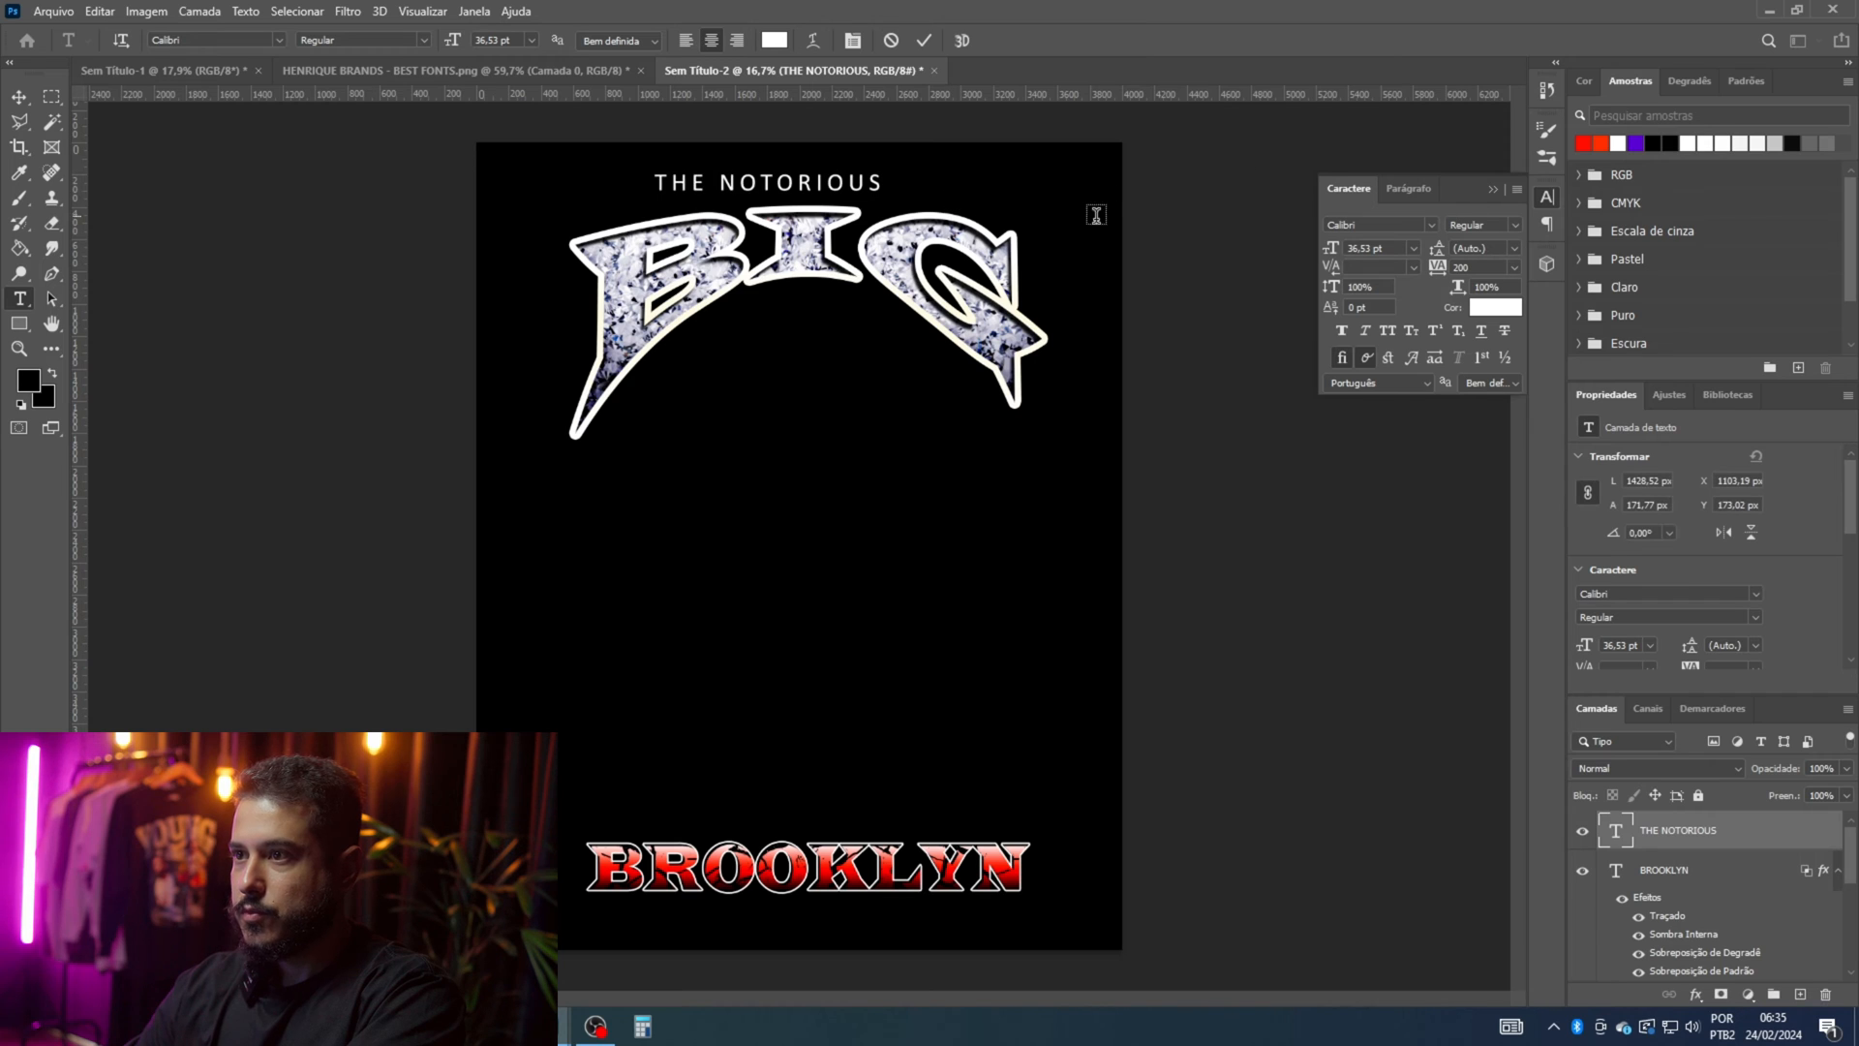
Step: Insert an extra space between the letters of THE NOTORIOUS to widen the line across the BIG title
{"action": "left_click", "coordinate": [698, 181]}
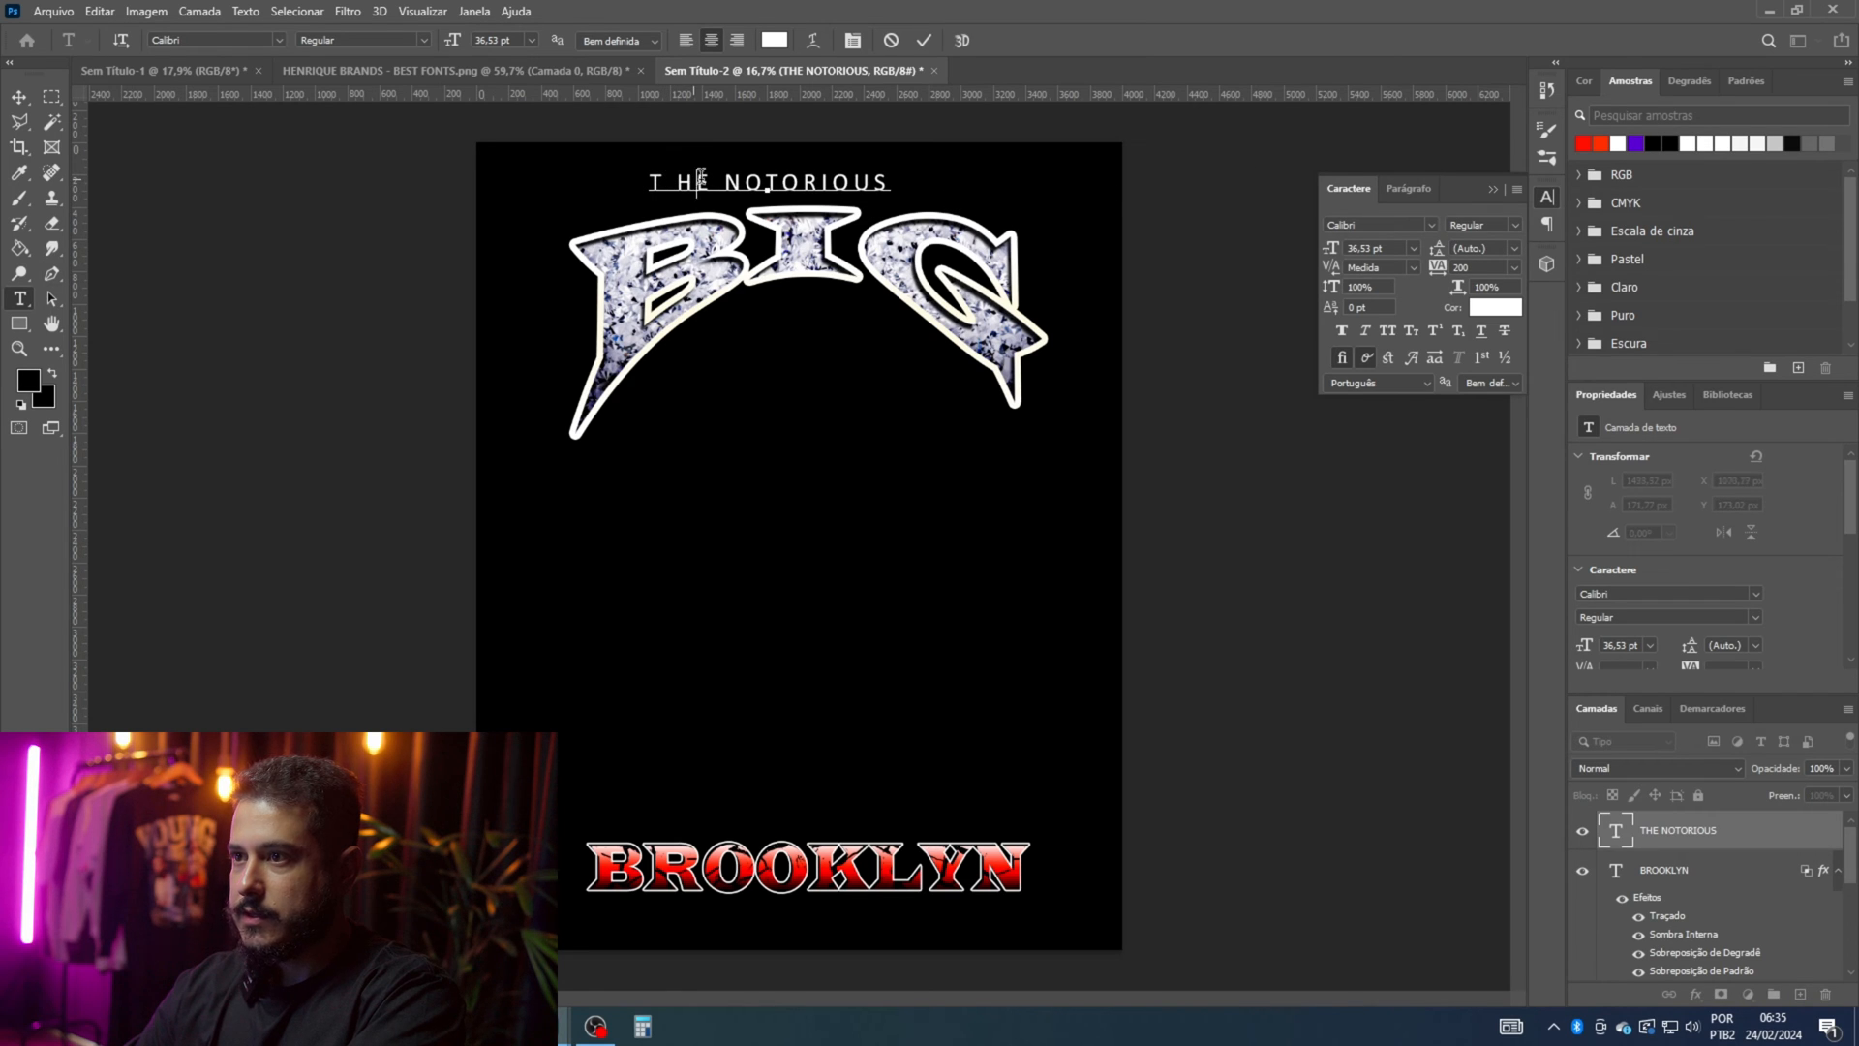
{"action": "left_click", "coordinate": [758, 181]}
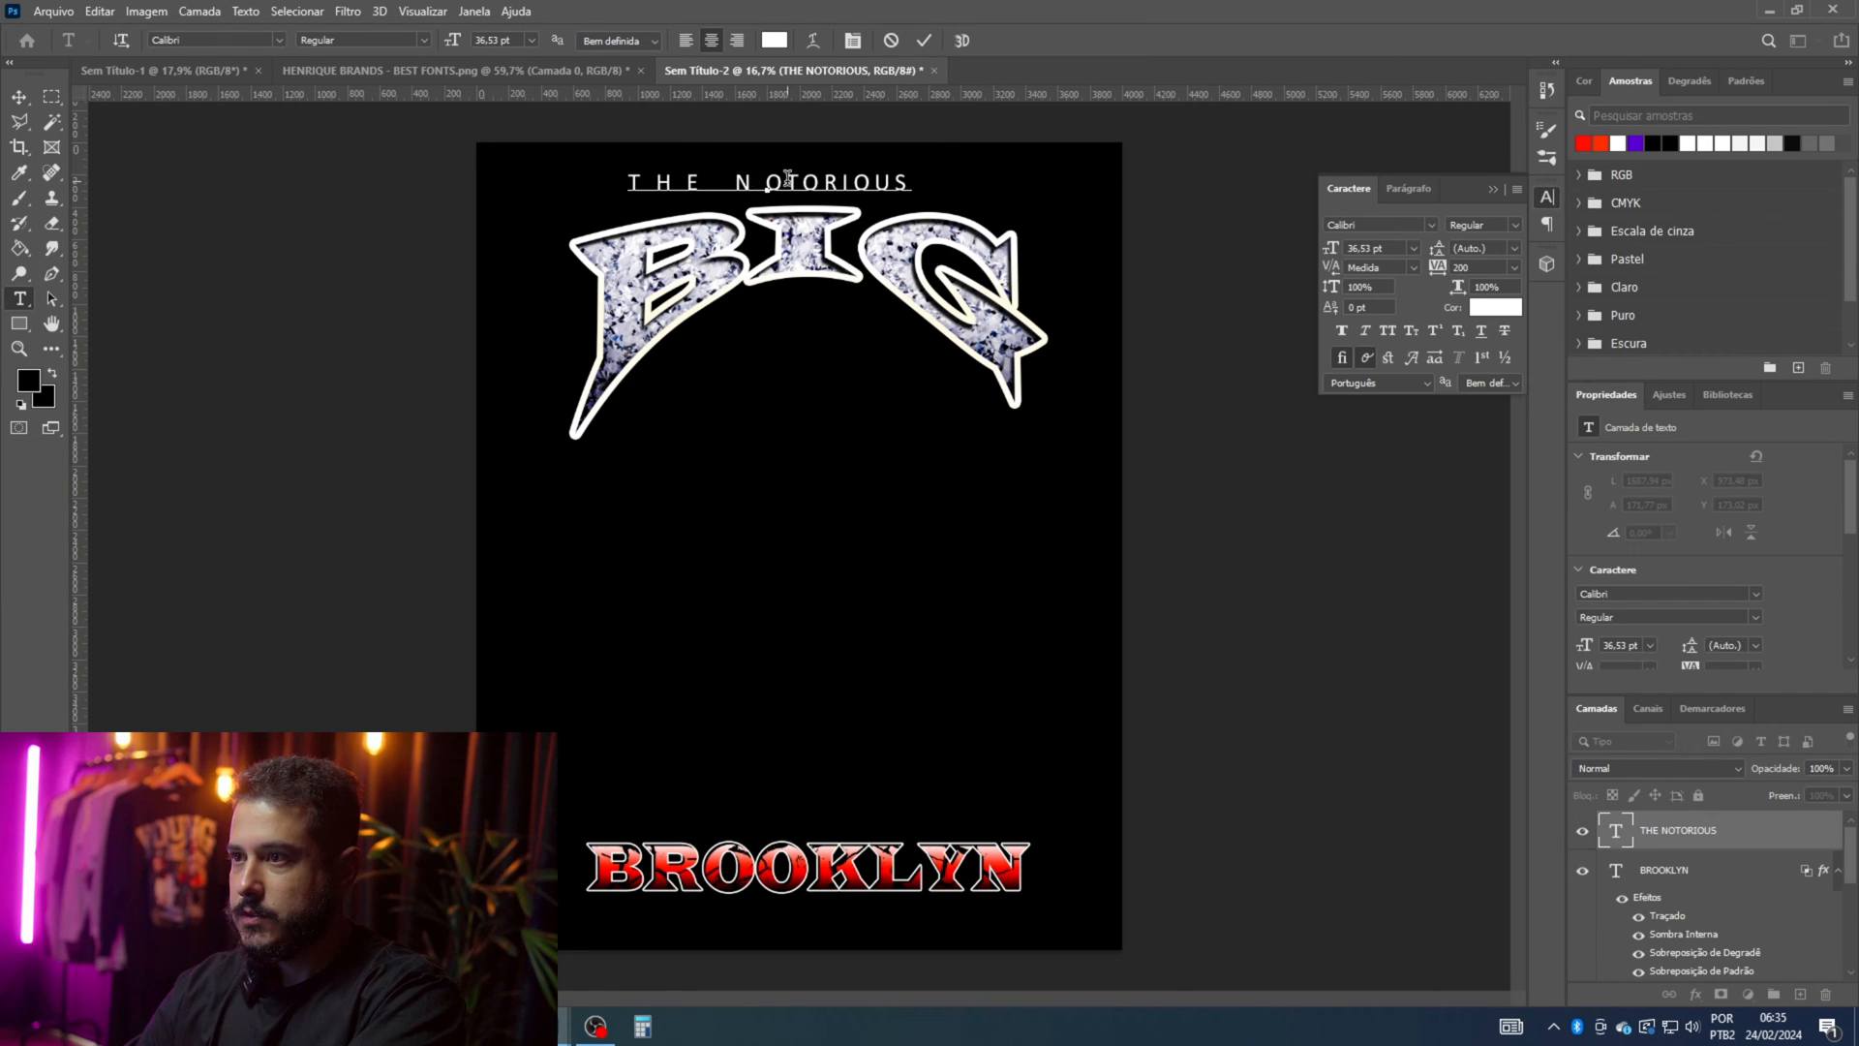
{"action": "left_click", "coordinate": [788, 181]}
{"action": "left_click", "coordinate": [814, 181]}
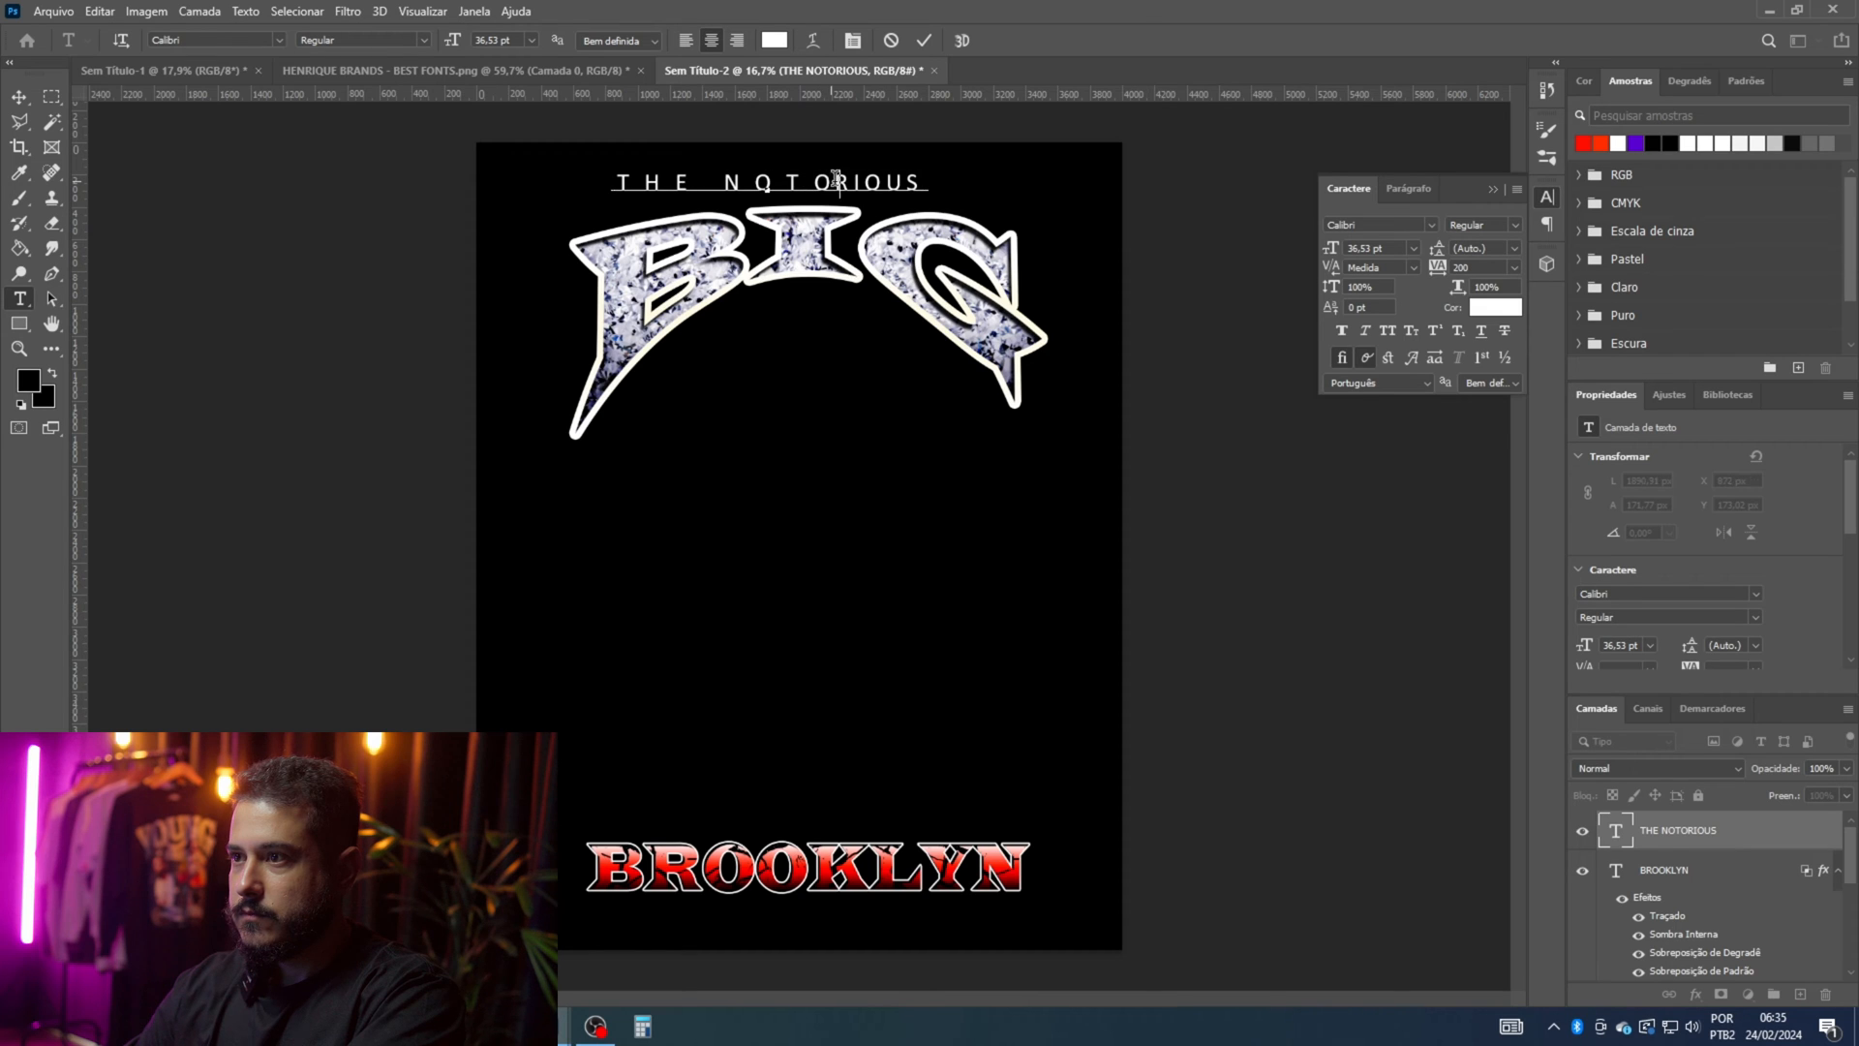
{"action": "left_click", "coordinate": [857, 181]}
{"action": "left_click", "coordinate": [877, 179]}
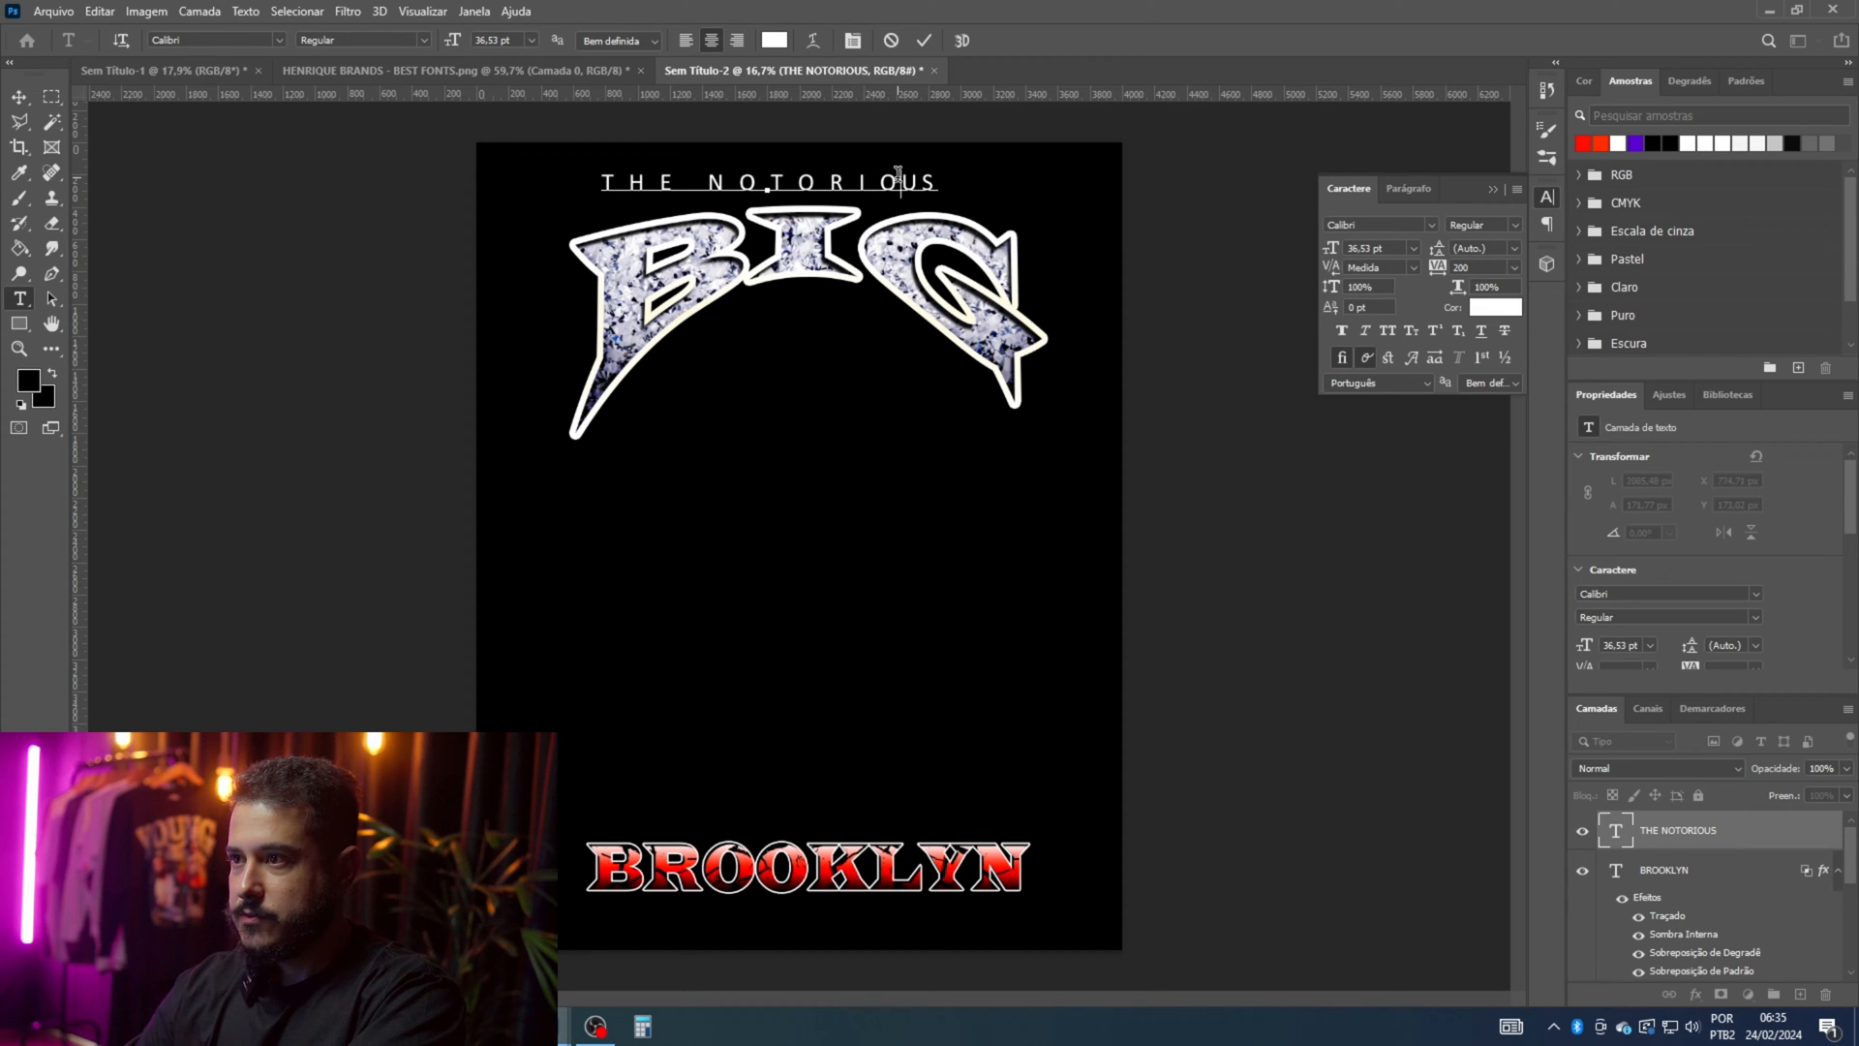
{"action": "left_click", "coordinate": [922, 181]}
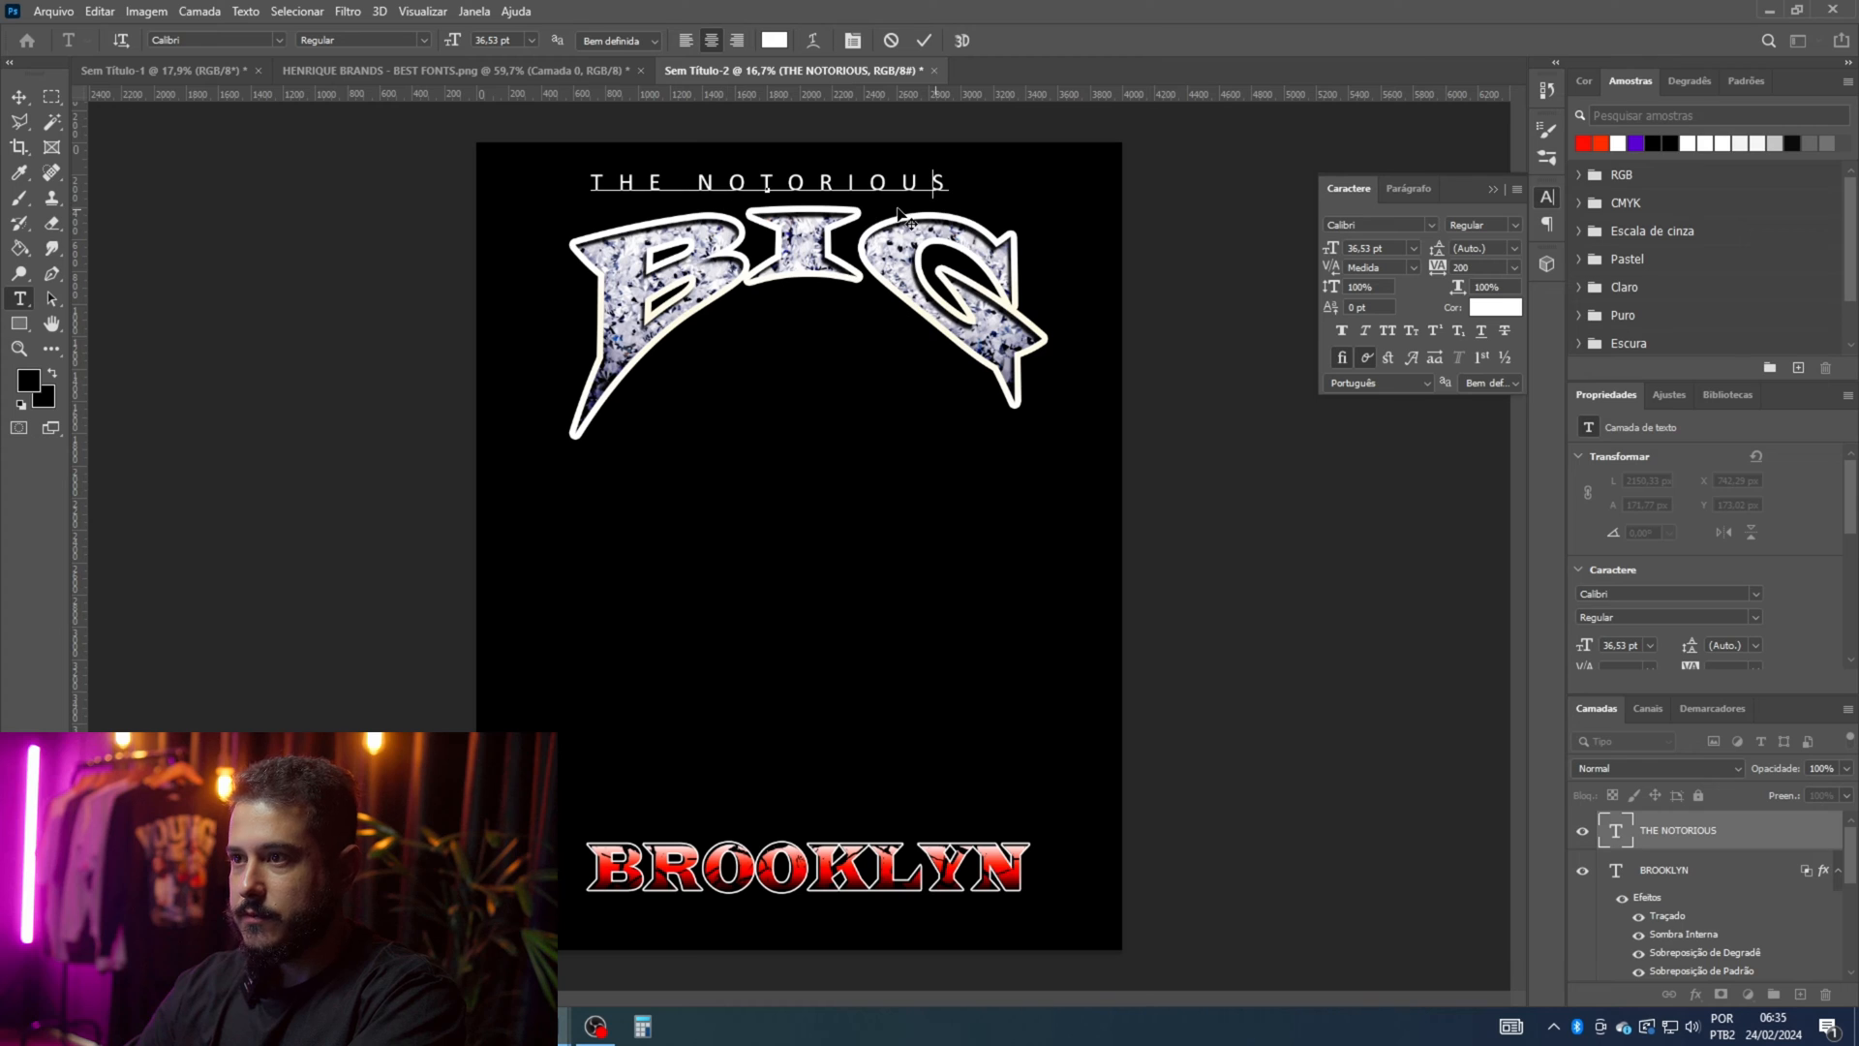
Step: Insert an extra space between the remaining letters of THE NOTORIOUS so the line extends across the BIG title
{"action": "left_click", "coordinate": [621, 179]}
{"action": "left_click", "coordinate": [645, 180]}
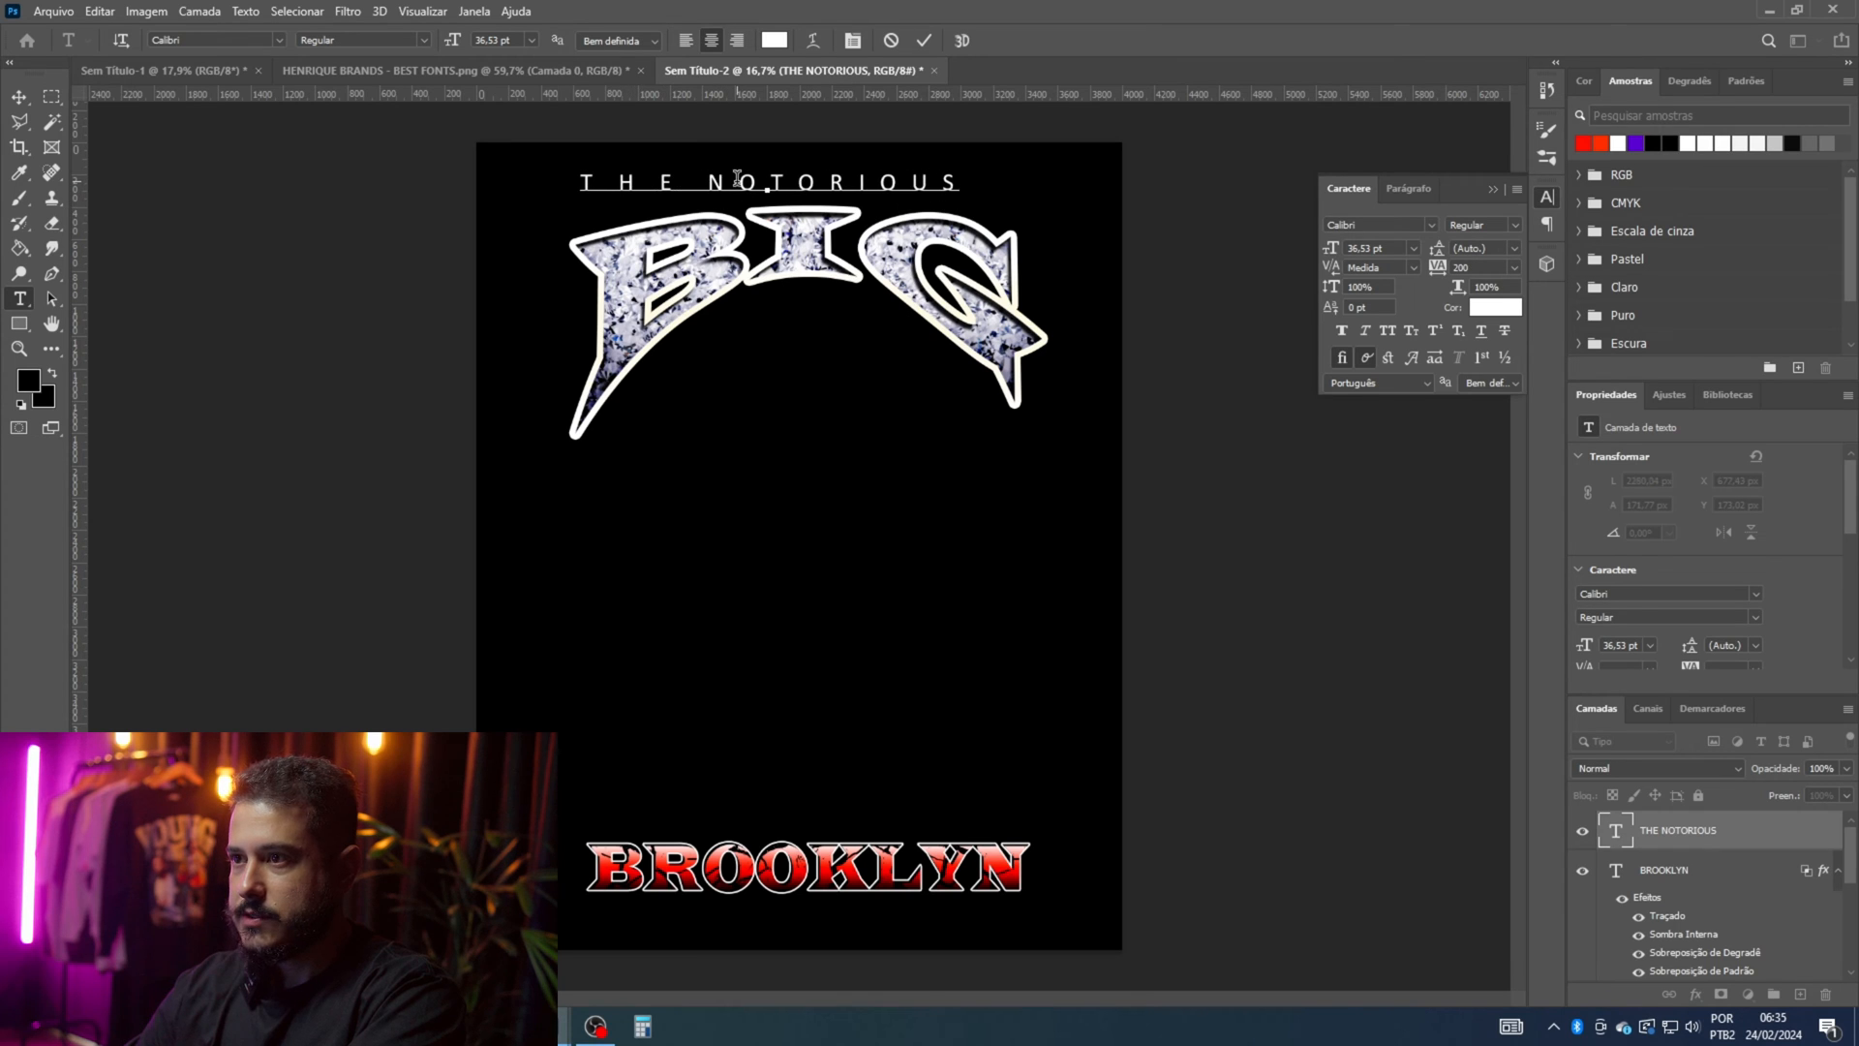
{"action": "left_click", "coordinate": [701, 181]}
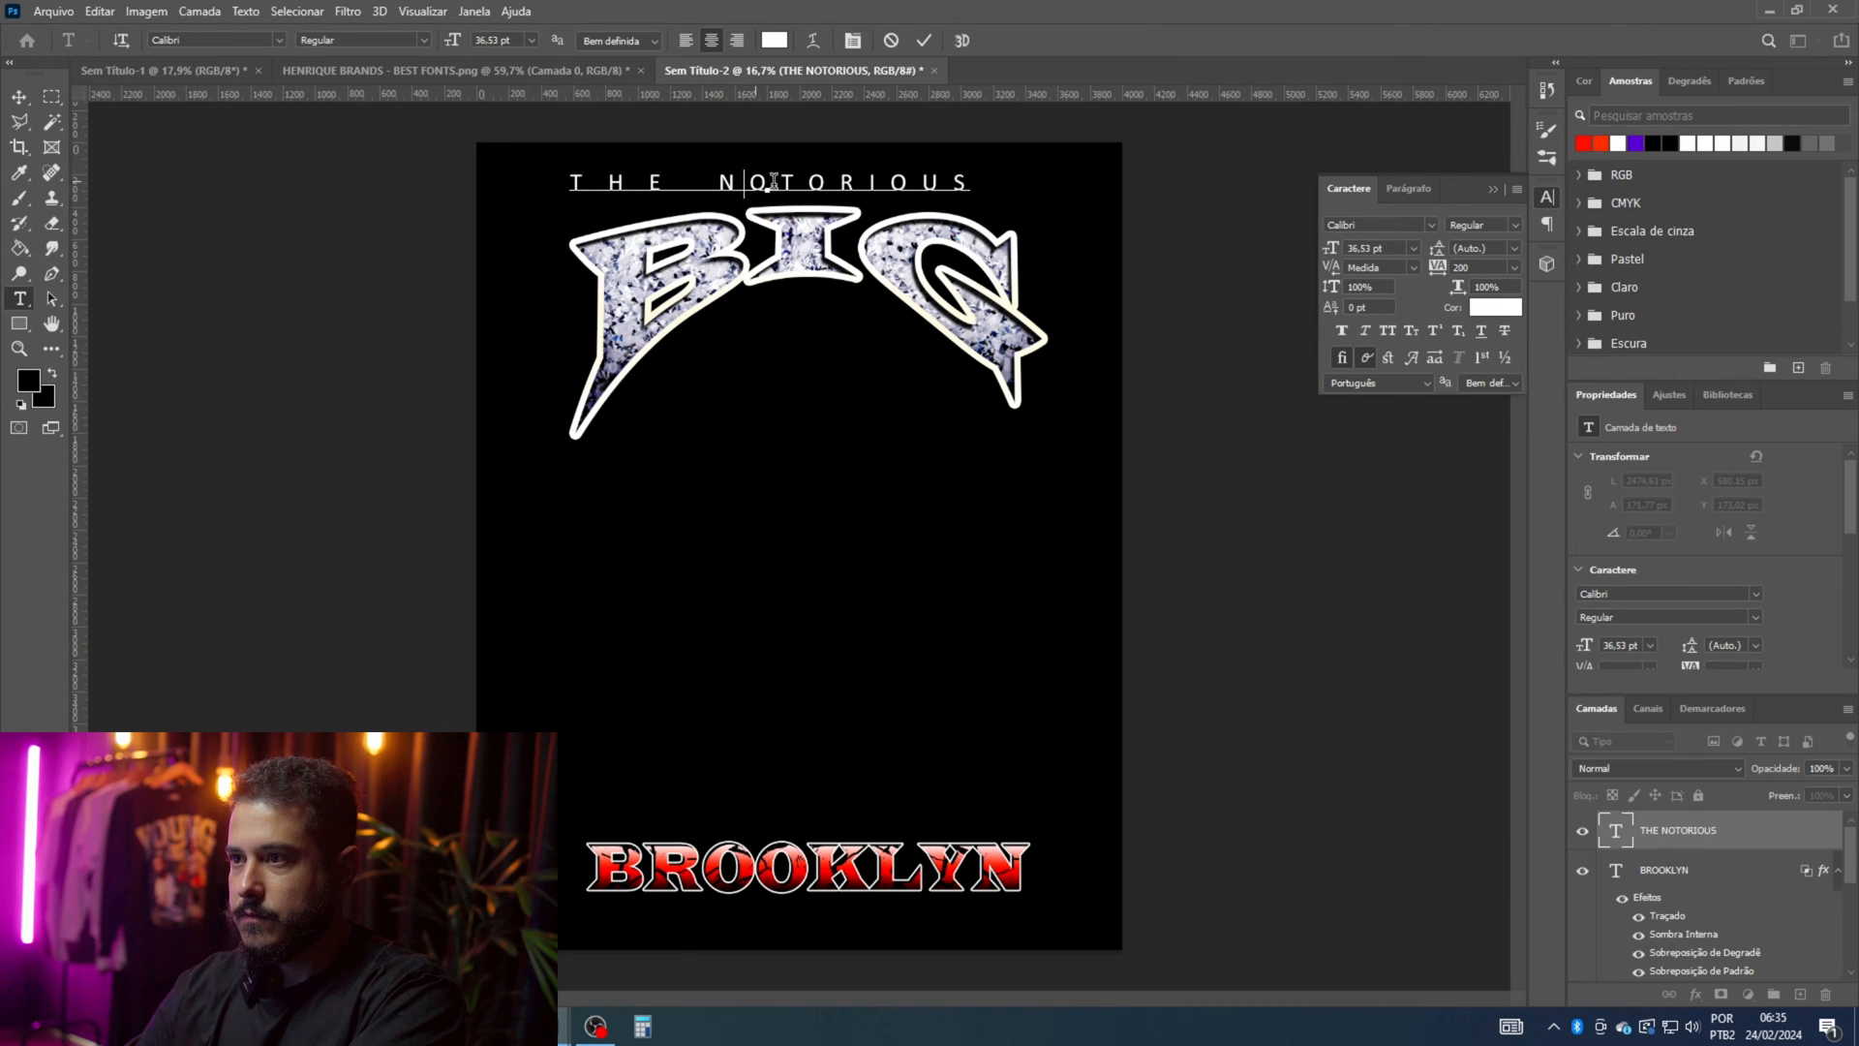
{"action": "left_click", "coordinate": [742, 181]}
{"action": "left_click", "coordinate": [785, 181]}
{"action": "left_click", "coordinate": [818, 181]}
{"action": "left_click", "coordinate": [858, 181]}
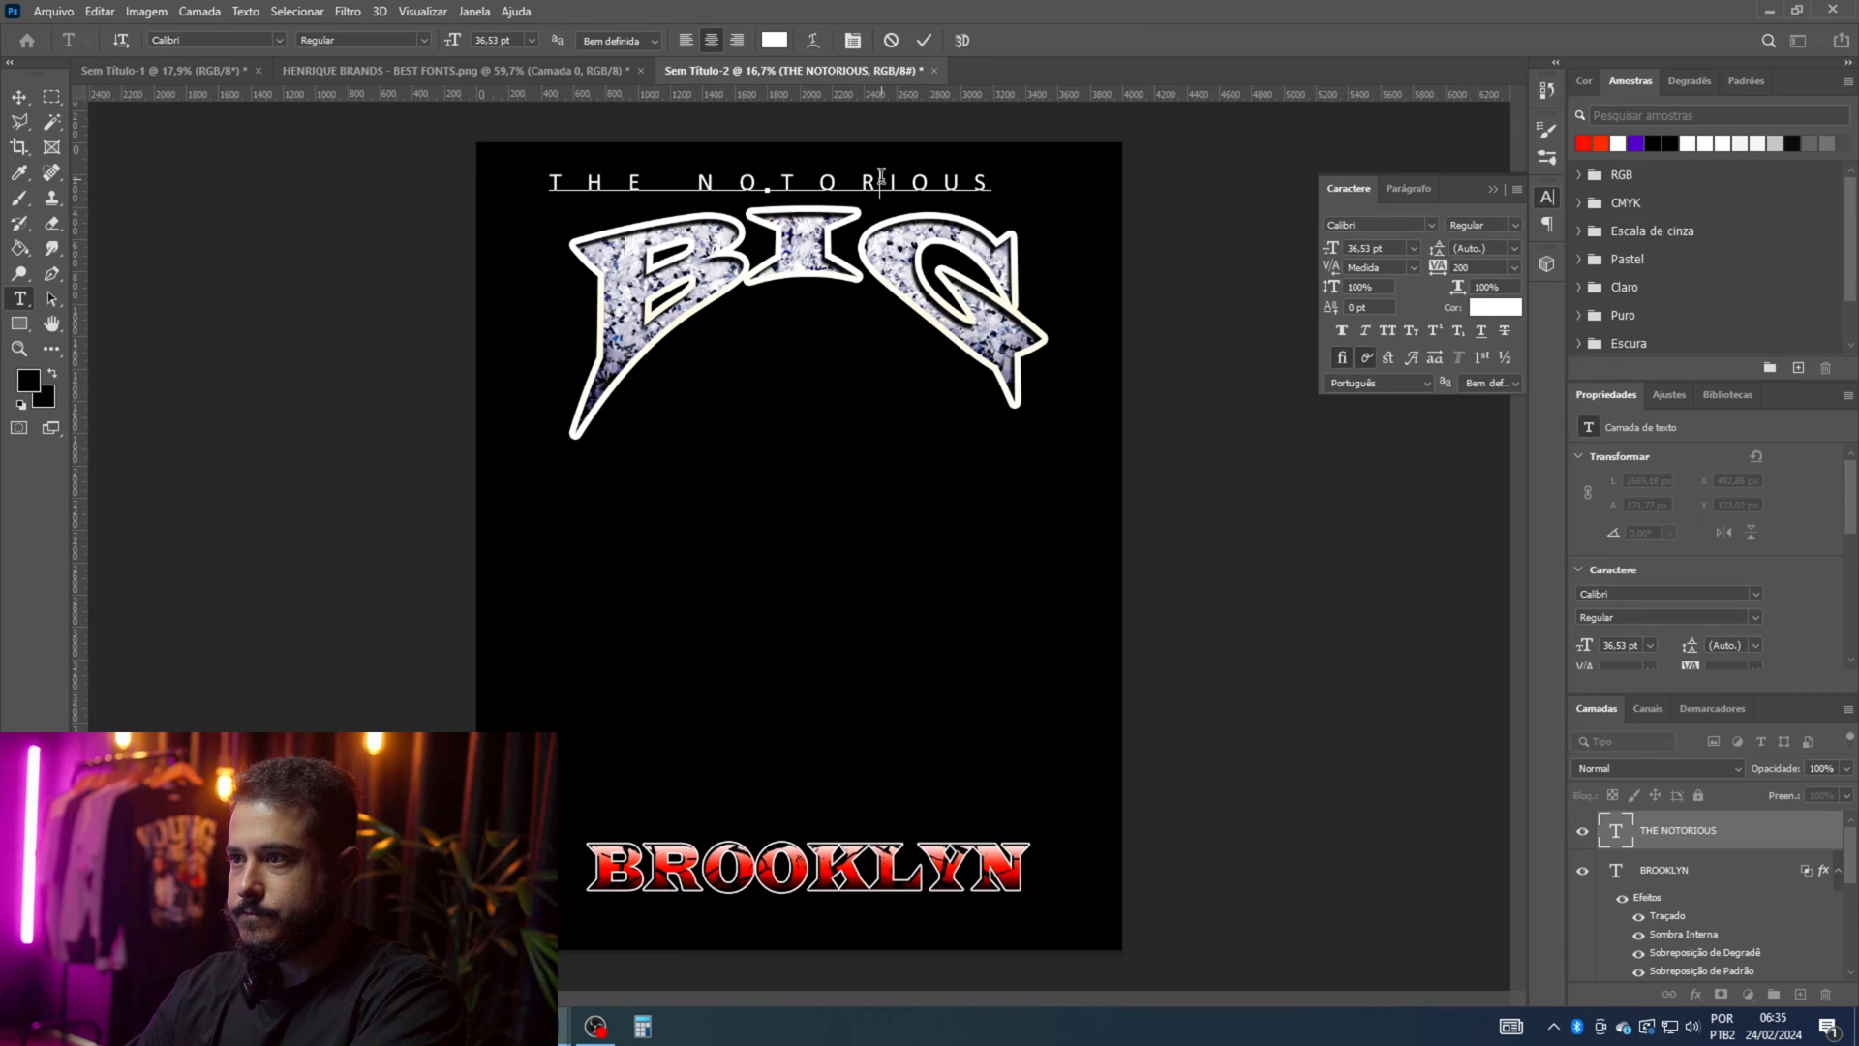
{"action": "left_click", "coordinate": [898, 181]}
{"action": "left_click", "coordinate": [913, 181]}
{"action": "left_click", "coordinate": [937, 181]}
{"action": "left_click", "coordinate": [996, 181]}
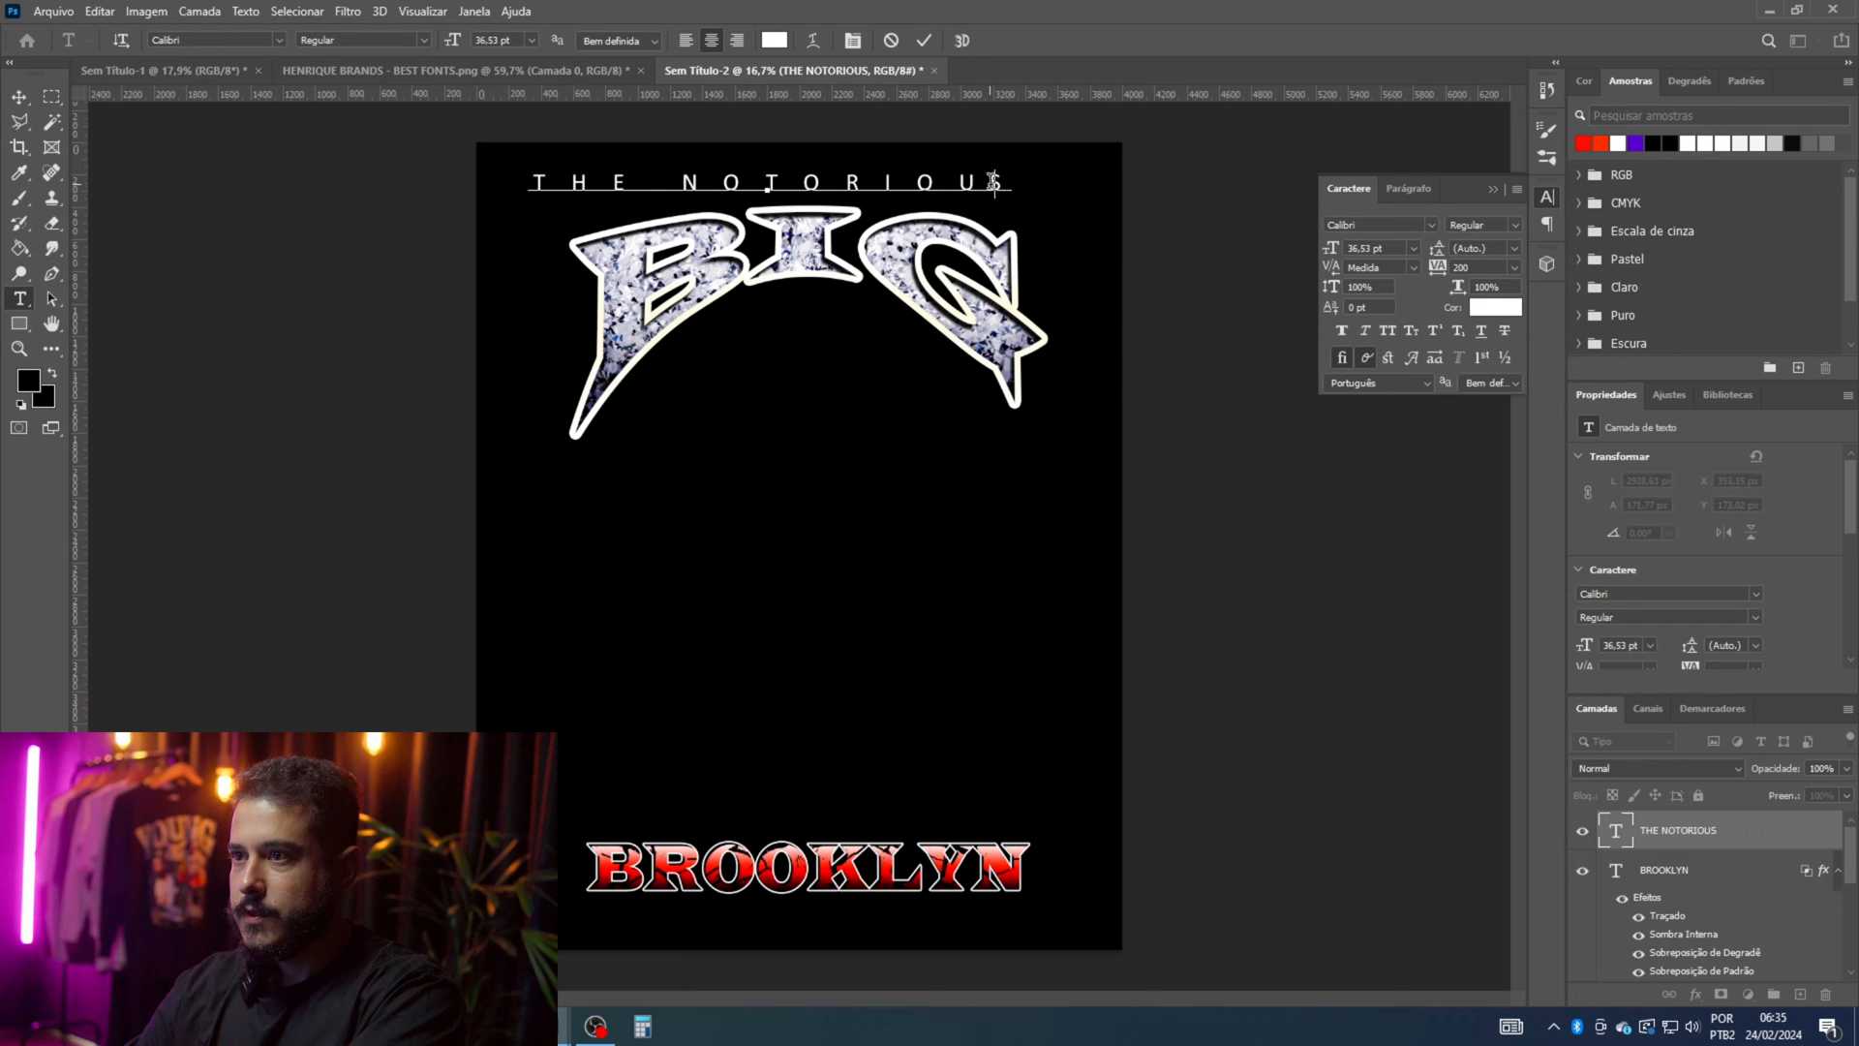
Step: Scale the spaced THE NOTORIOUS text down to about 27.6 pt, centred above the BIG title, and collapse the character settings
{"action": "left_click", "coordinate": [20, 97]}
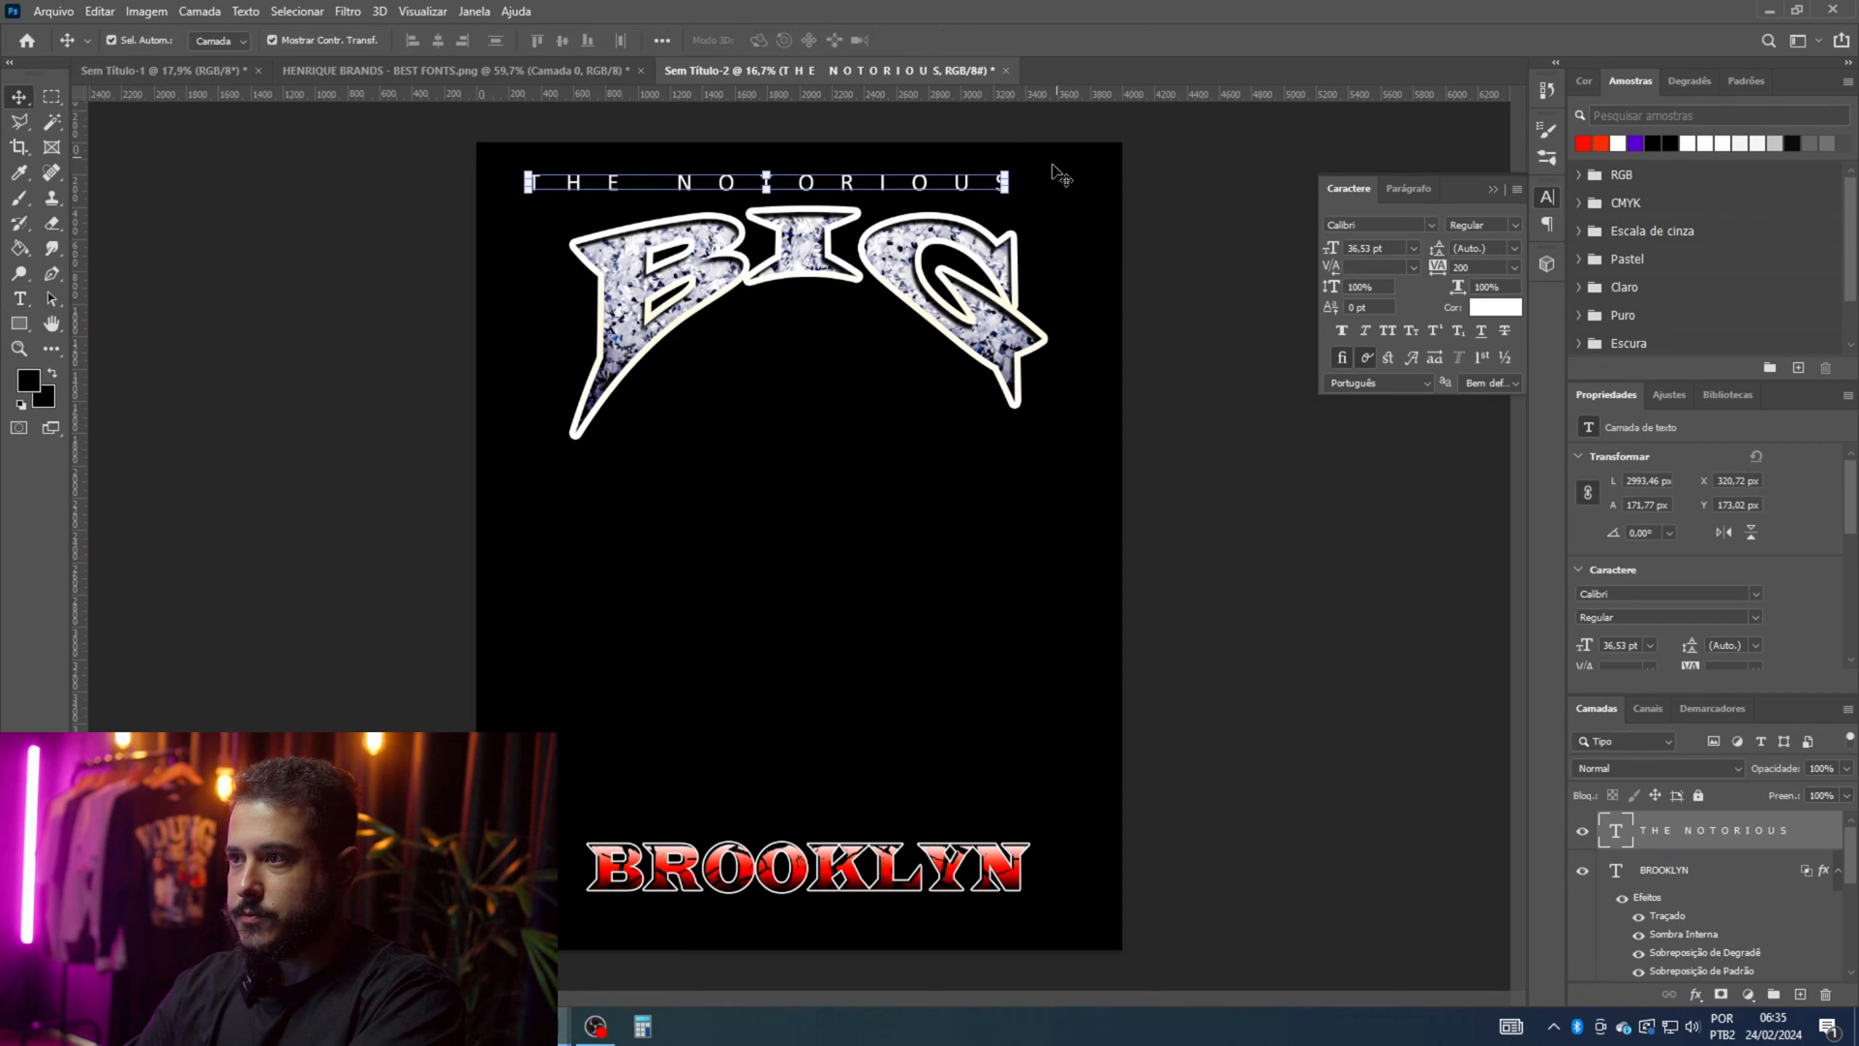
{"action": "left_click", "coordinate": [1012, 167]}
{"action": "left_click_drag", "start_coordinate": [1012, 166], "coordinate": [945, 186]}
{"action": "key", "text": "Return"}
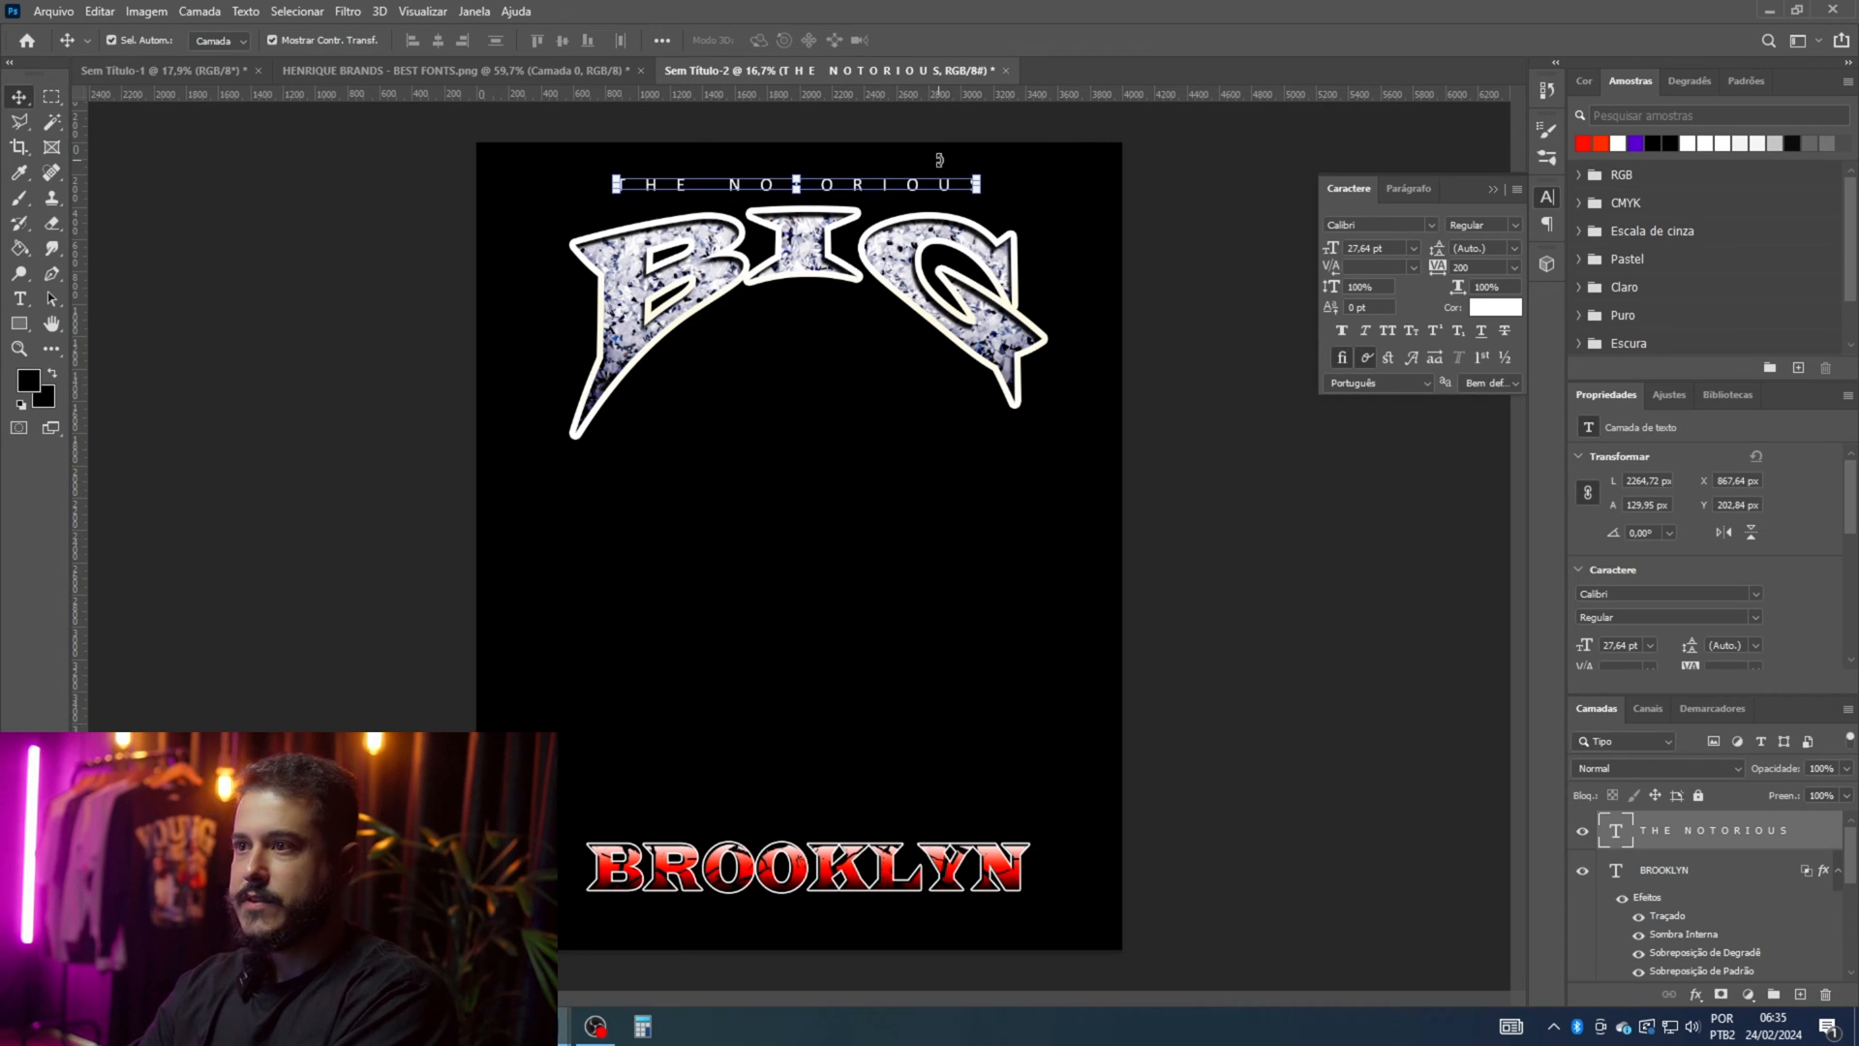
{"action": "left_click", "coordinate": [1492, 189]}
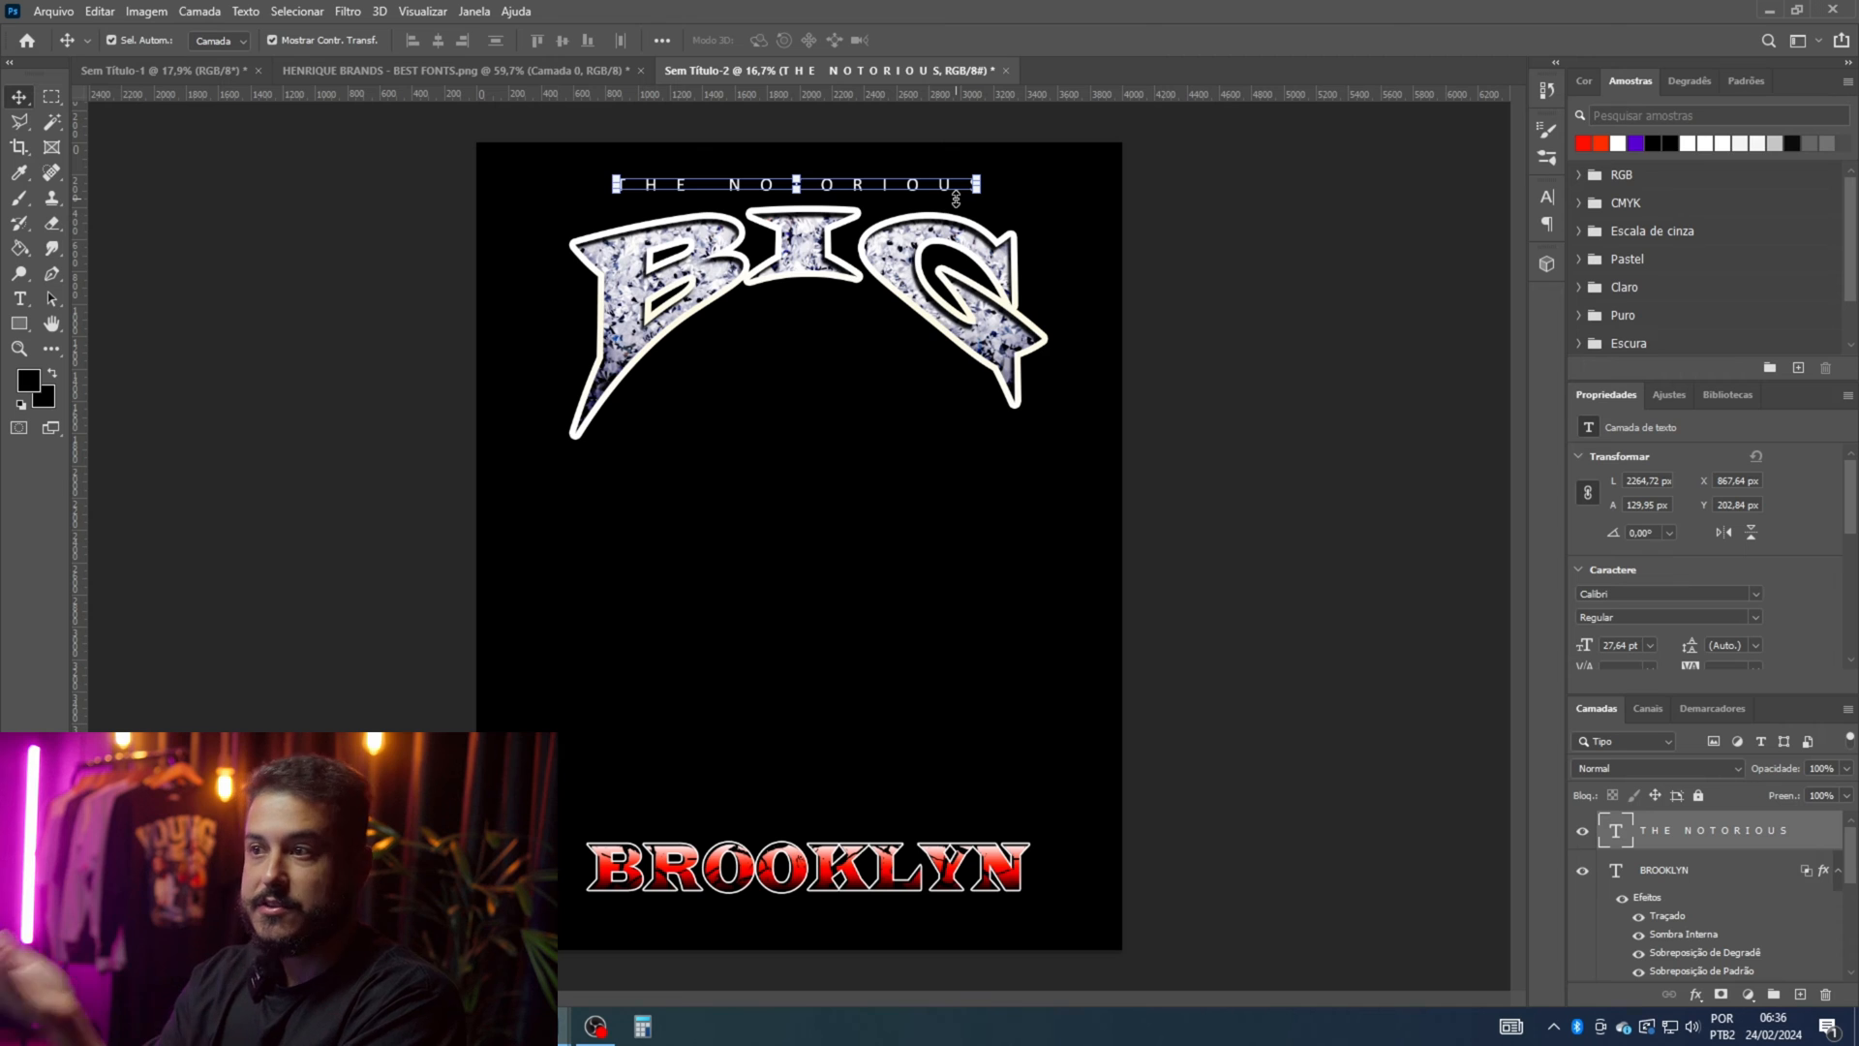
Step: Nudge the THE NOTORIOUS line slightly upward for more clearance above the BIG title, then deselect it
{"action": "key", "text": "Up"}
{"action": "key", "text": "Up"}
{"action": "key", "text": "Up"}
{"action": "key", "text": "Up"}
{"action": "key", "text": "Up"}
{"action": "key", "text": "Up"}
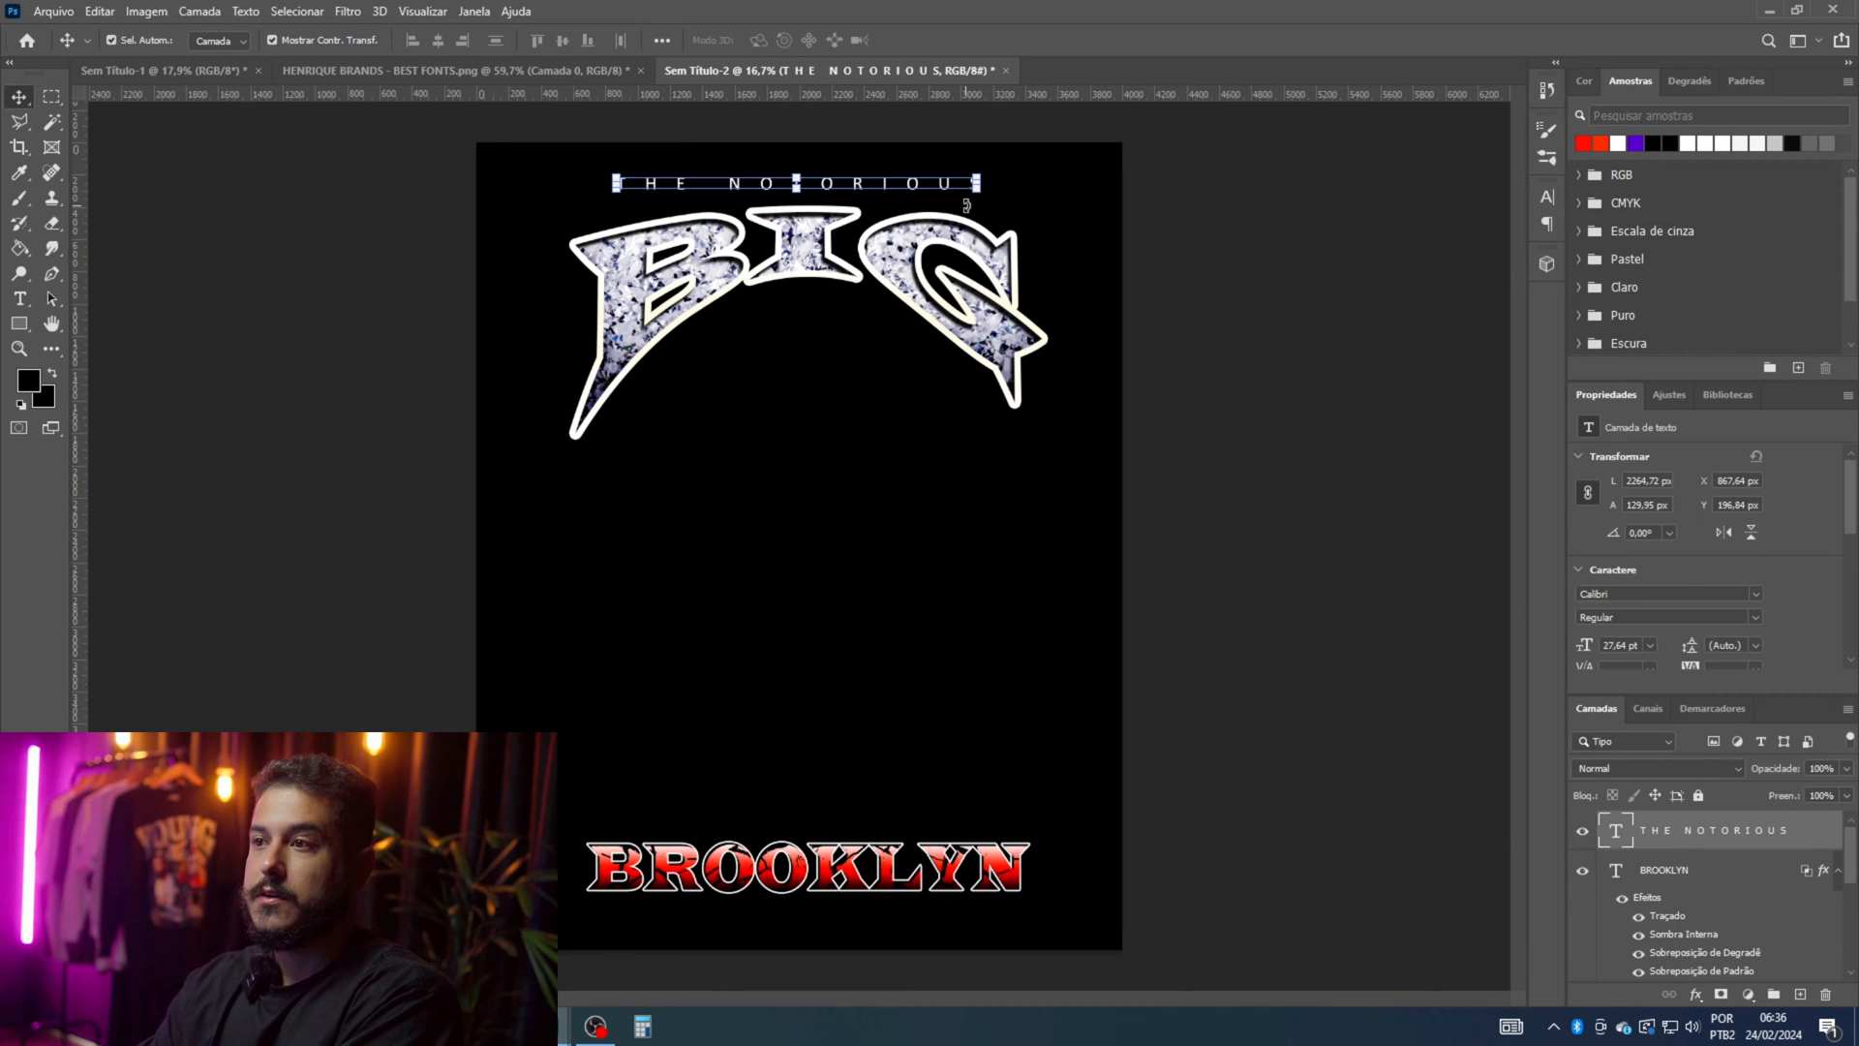
{"action": "left_click", "coordinate": [1088, 223]}
{"action": "left_click", "coordinate": [922, 189]}
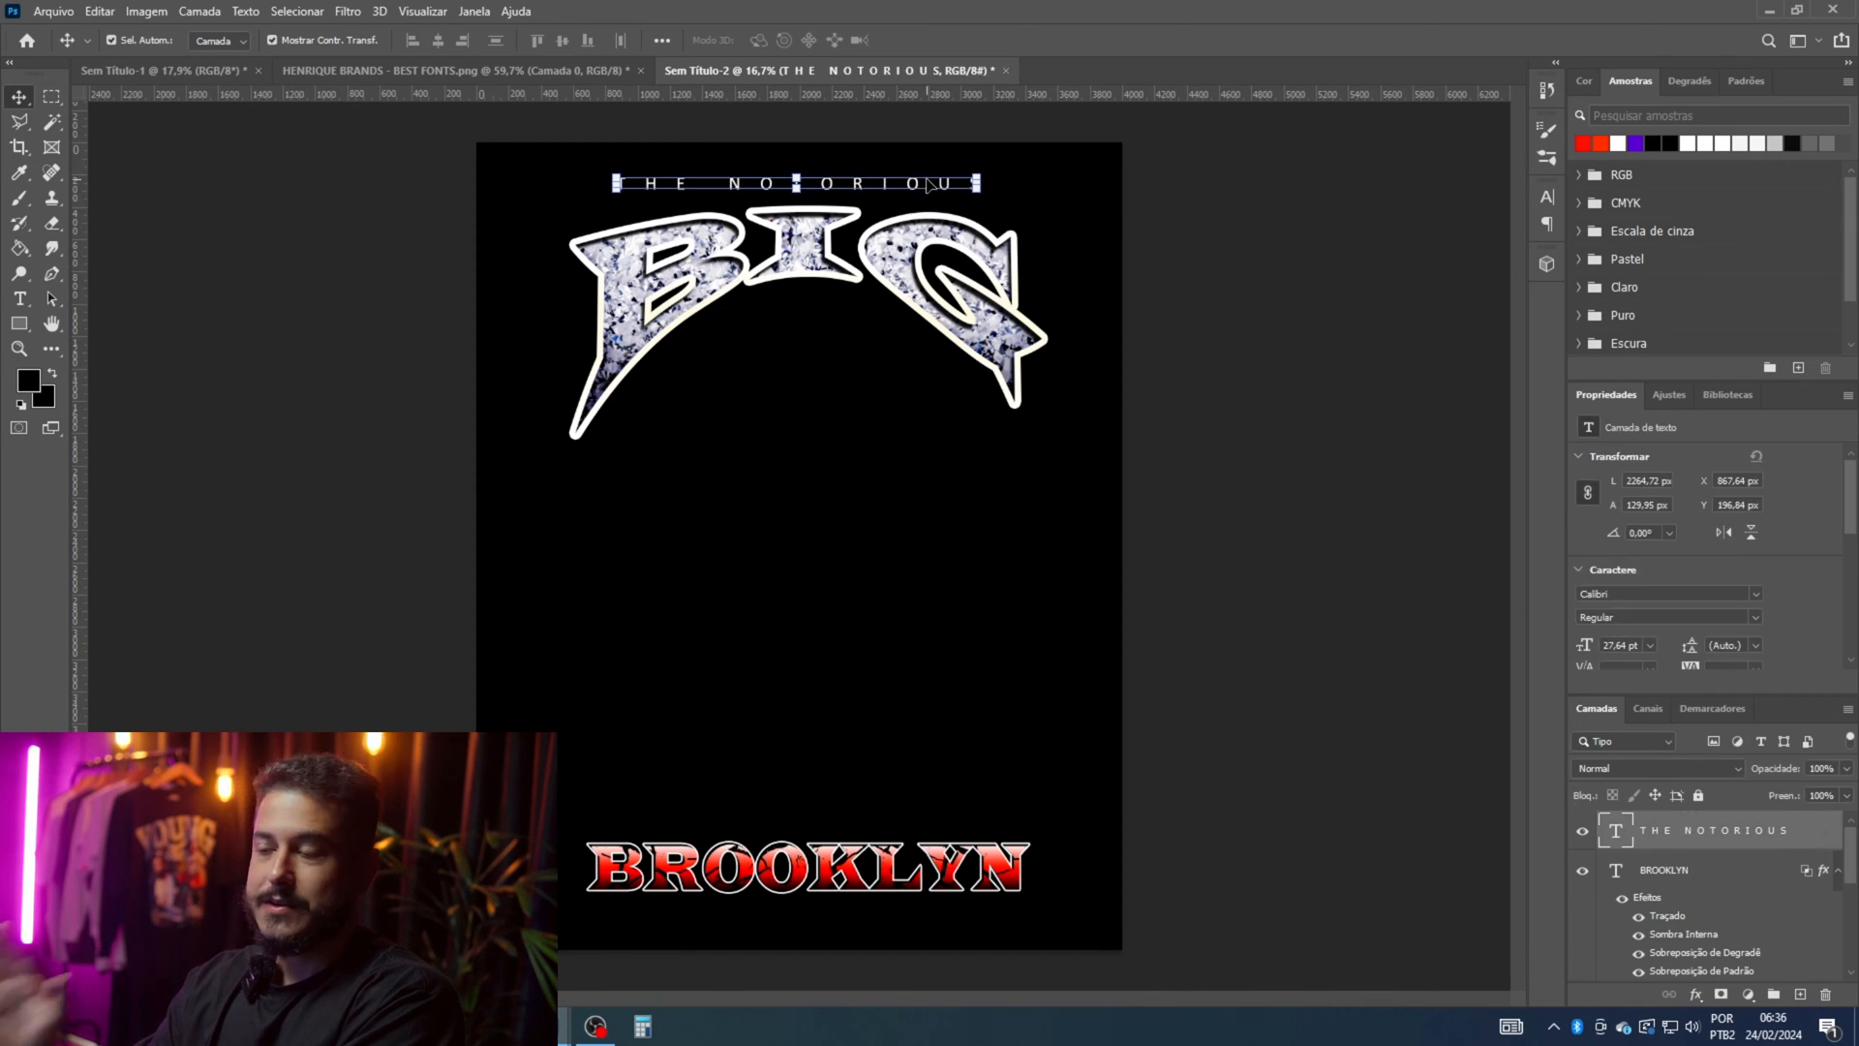
{"action": "left_click", "coordinate": [1172, 378]}
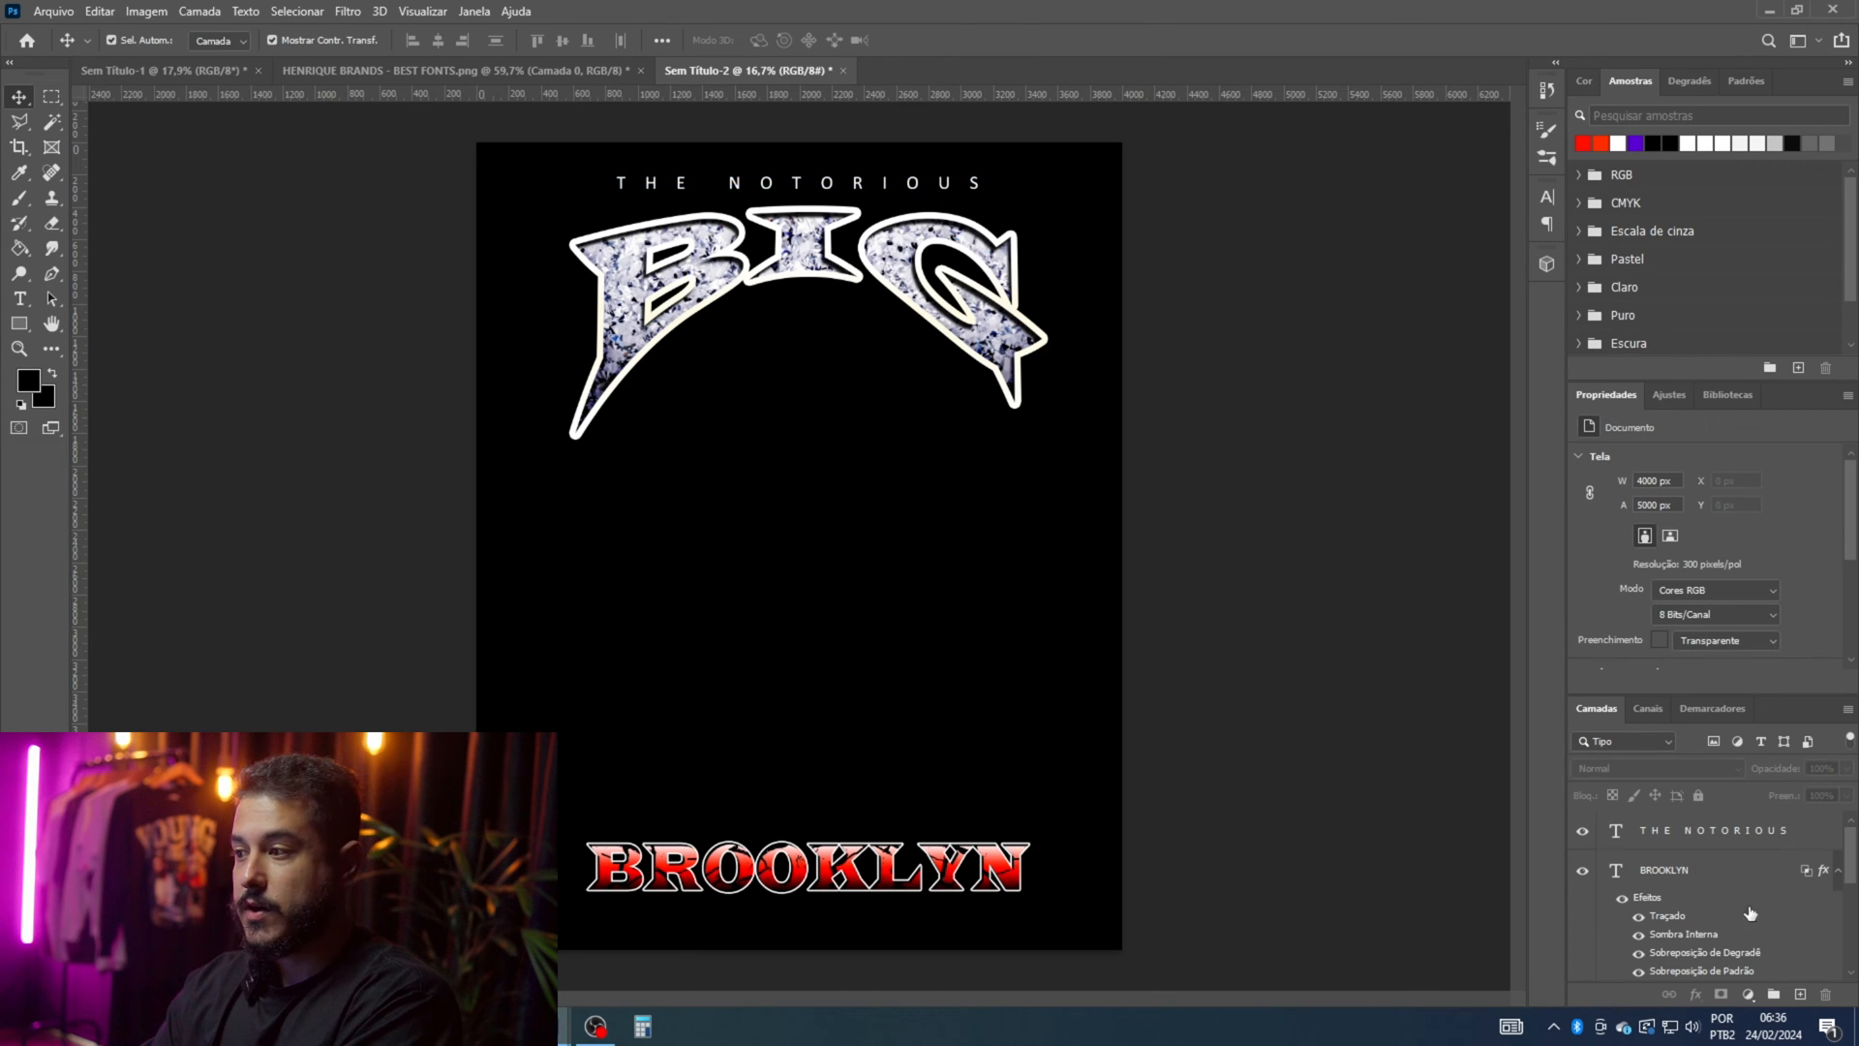
Step: Lock all properties of the THE NOTORIOUS, BROOKLYN and BIG text layers
{"action": "left_click", "coordinate": [1692, 842]}
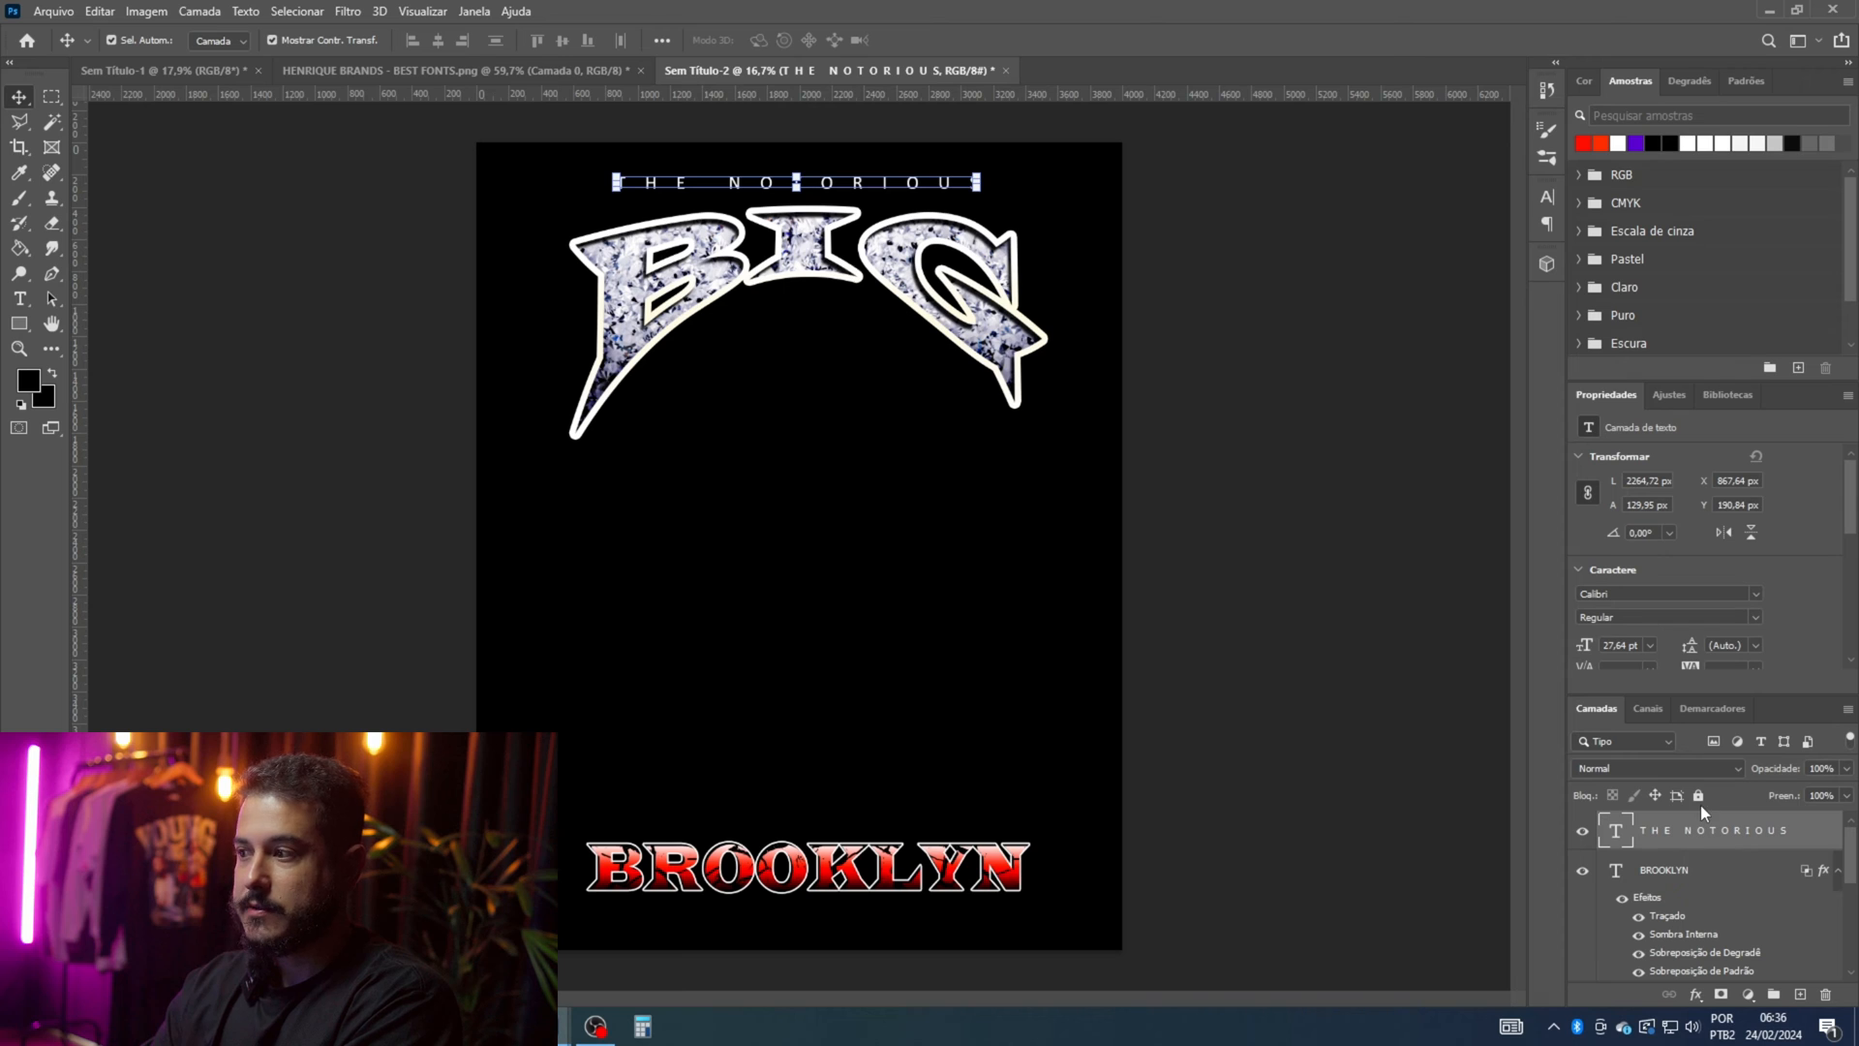
{"action": "left_click", "coordinate": [1699, 796]}
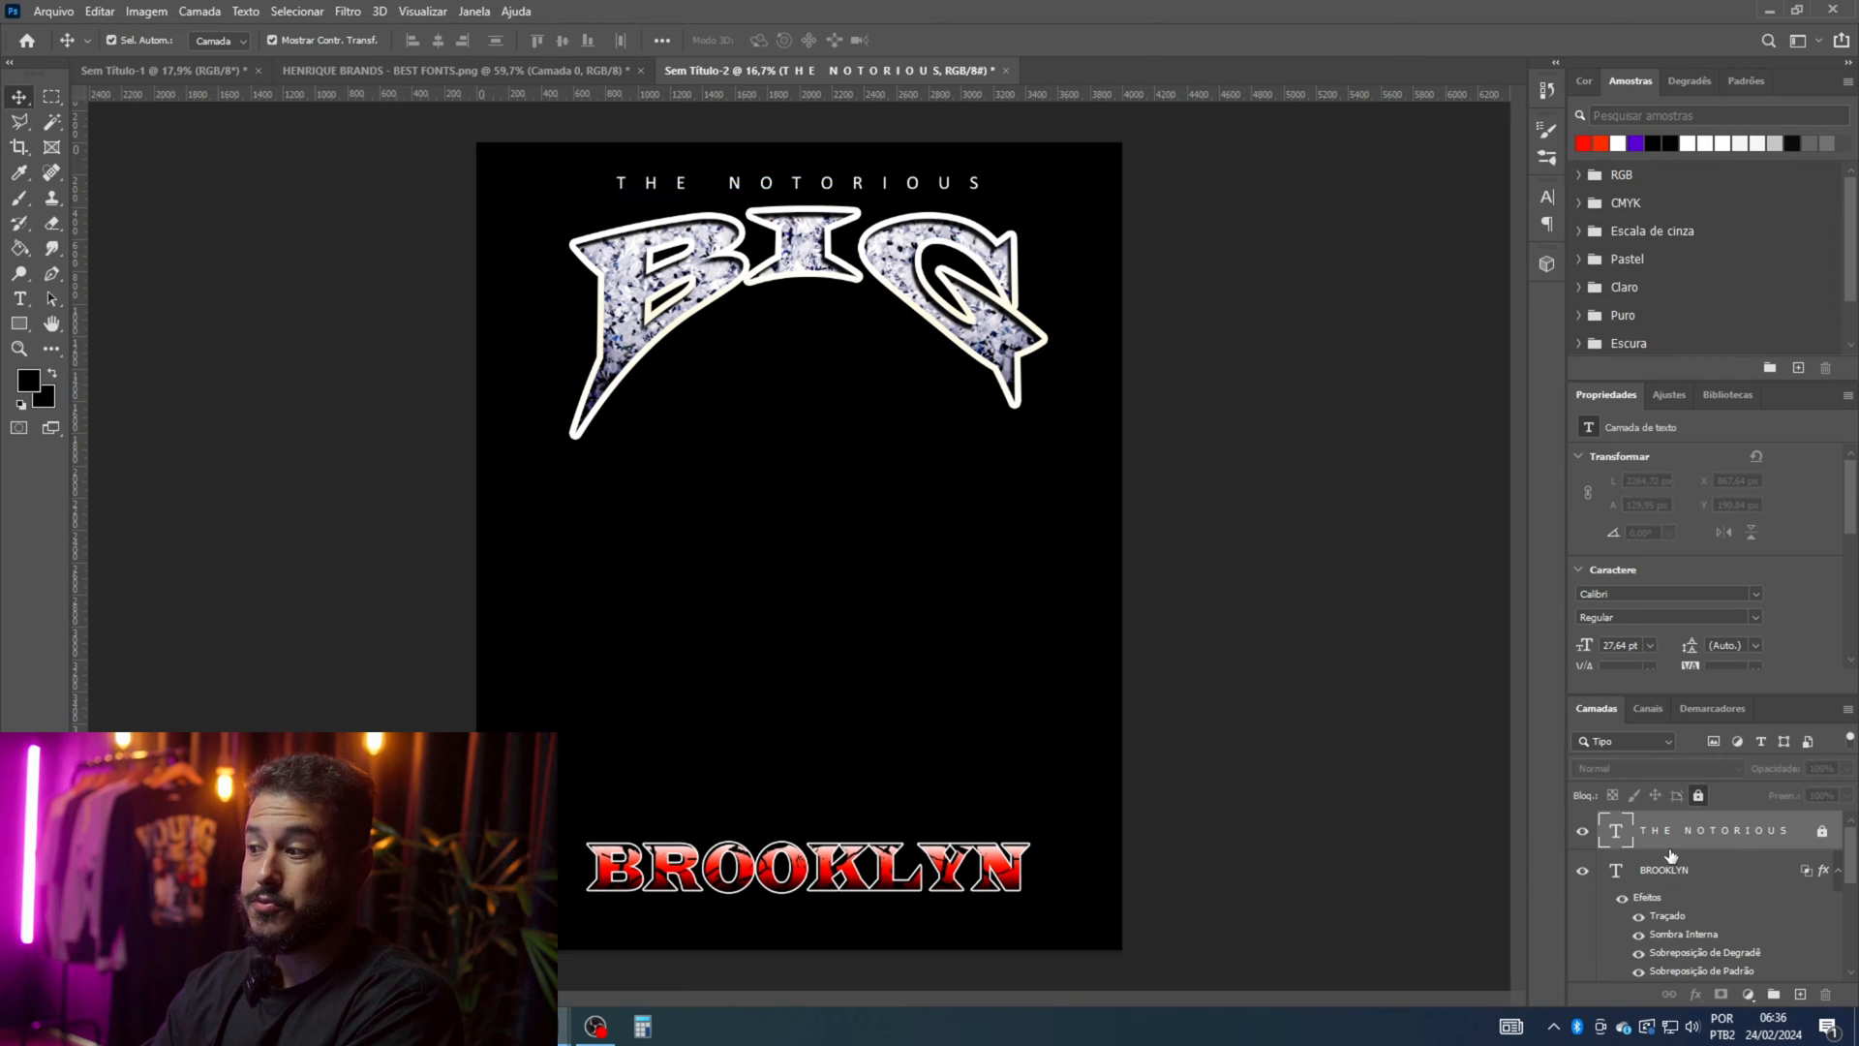
{"action": "left_click", "coordinate": [1684, 870]}
{"action": "left_click", "coordinate": [1700, 796]}
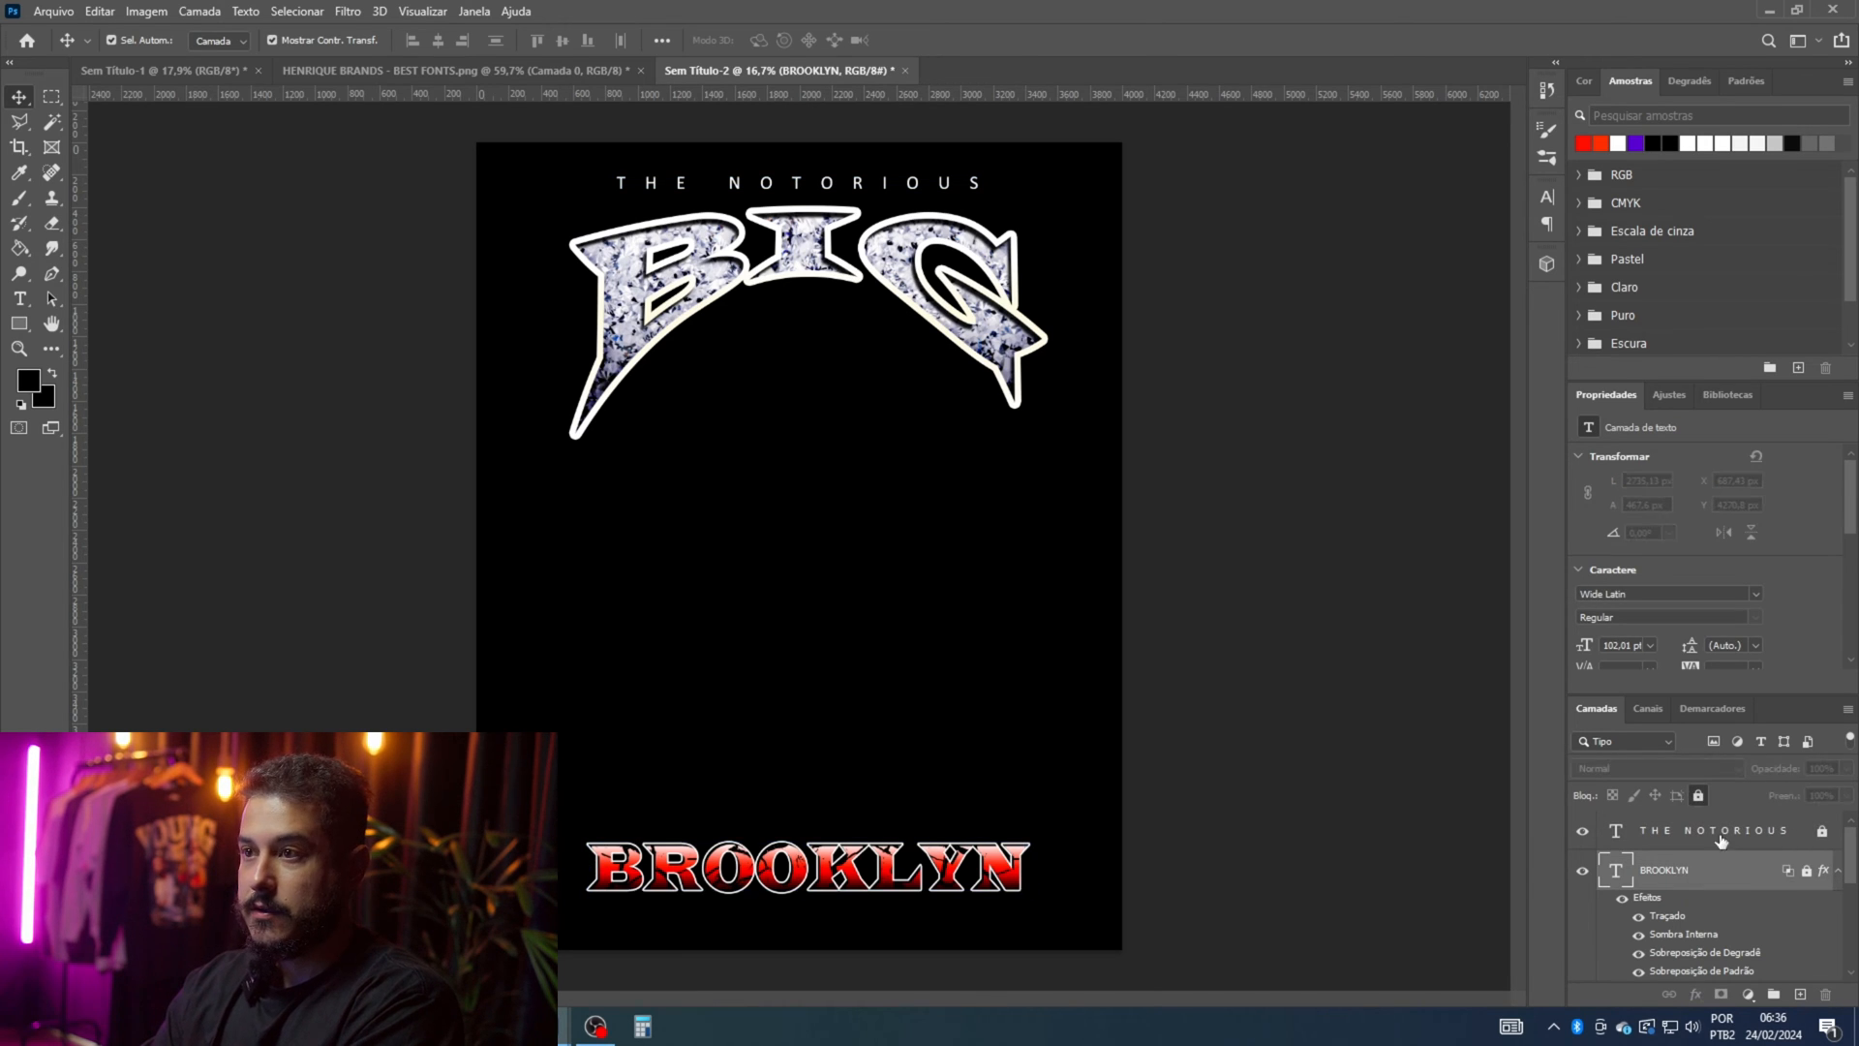
{"action": "left_click", "coordinate": [1772, 984]}
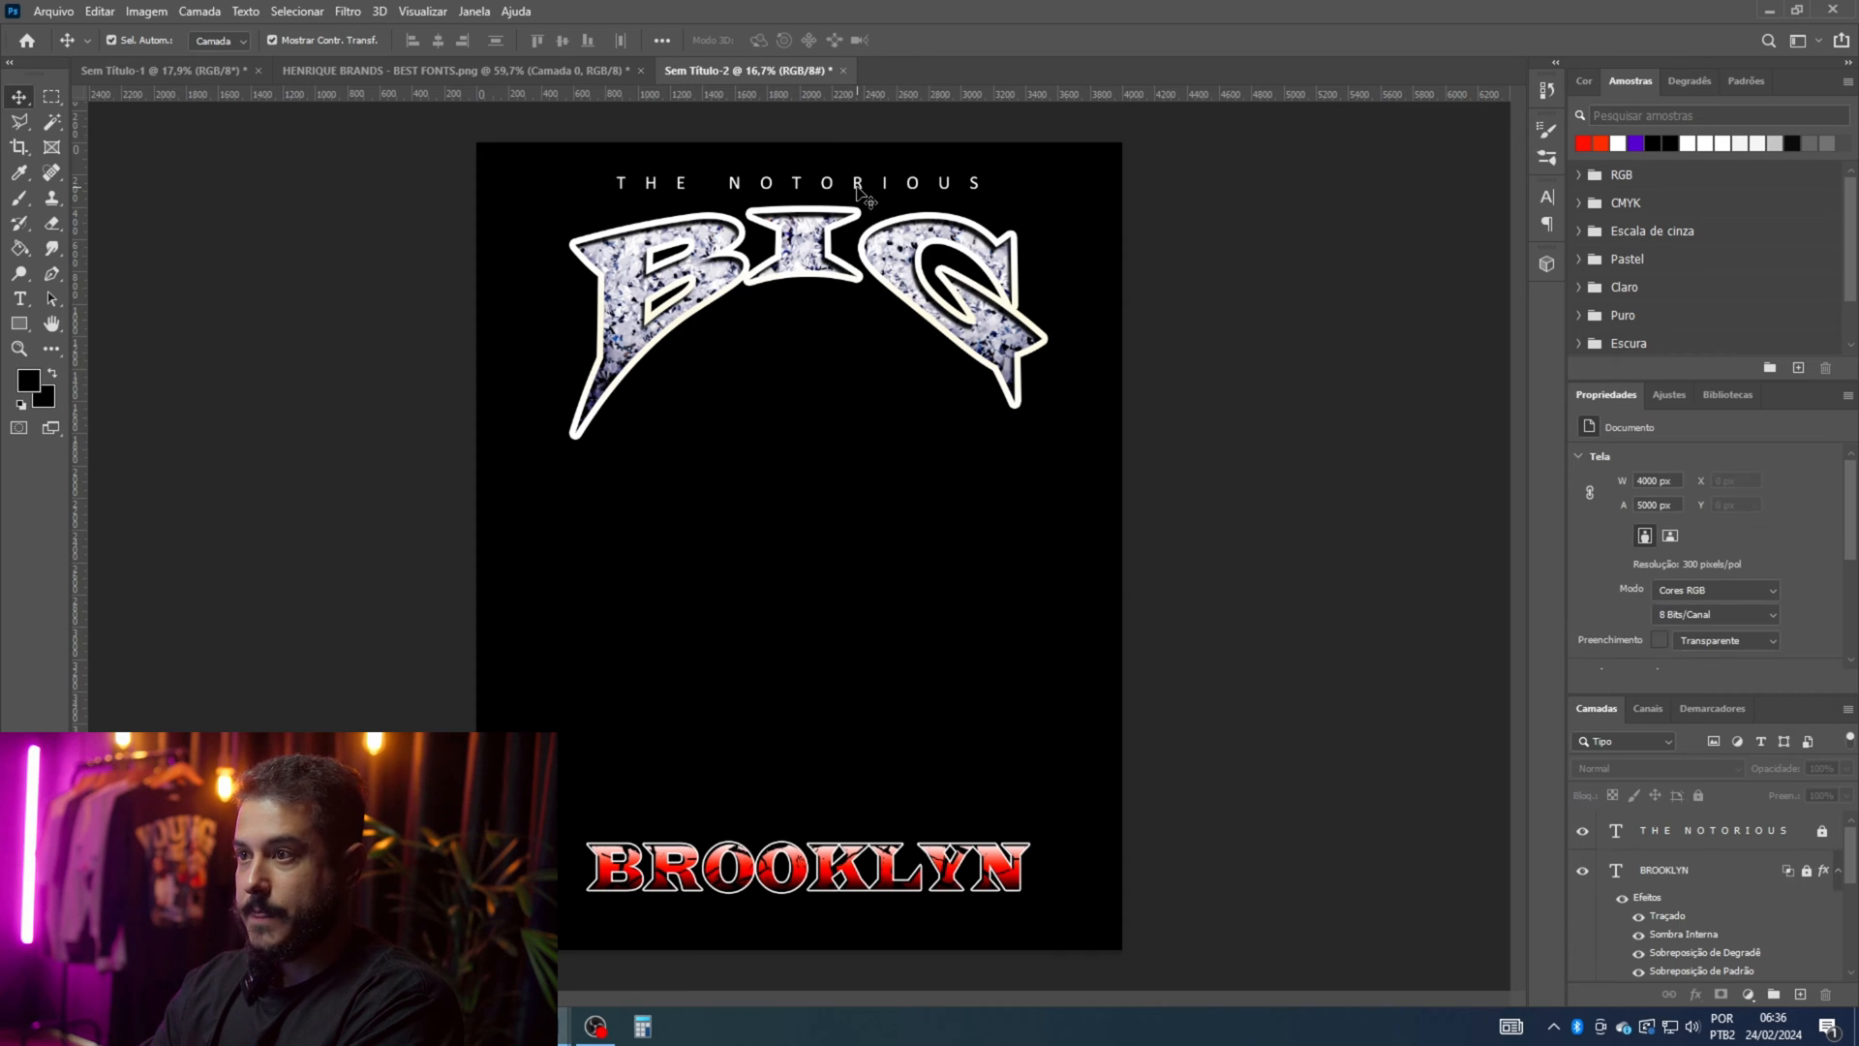
{"action": "scroll", "coordinate": [1680, 872], "scroll_direction": "down", "scroll_amount": 1}
{"action": "scroll", "coordinate": [1689, 881], "scroll_direction": "down", "scroll_amount": 2}
{"action": "left_click", "coordinate": [1669, 885]}
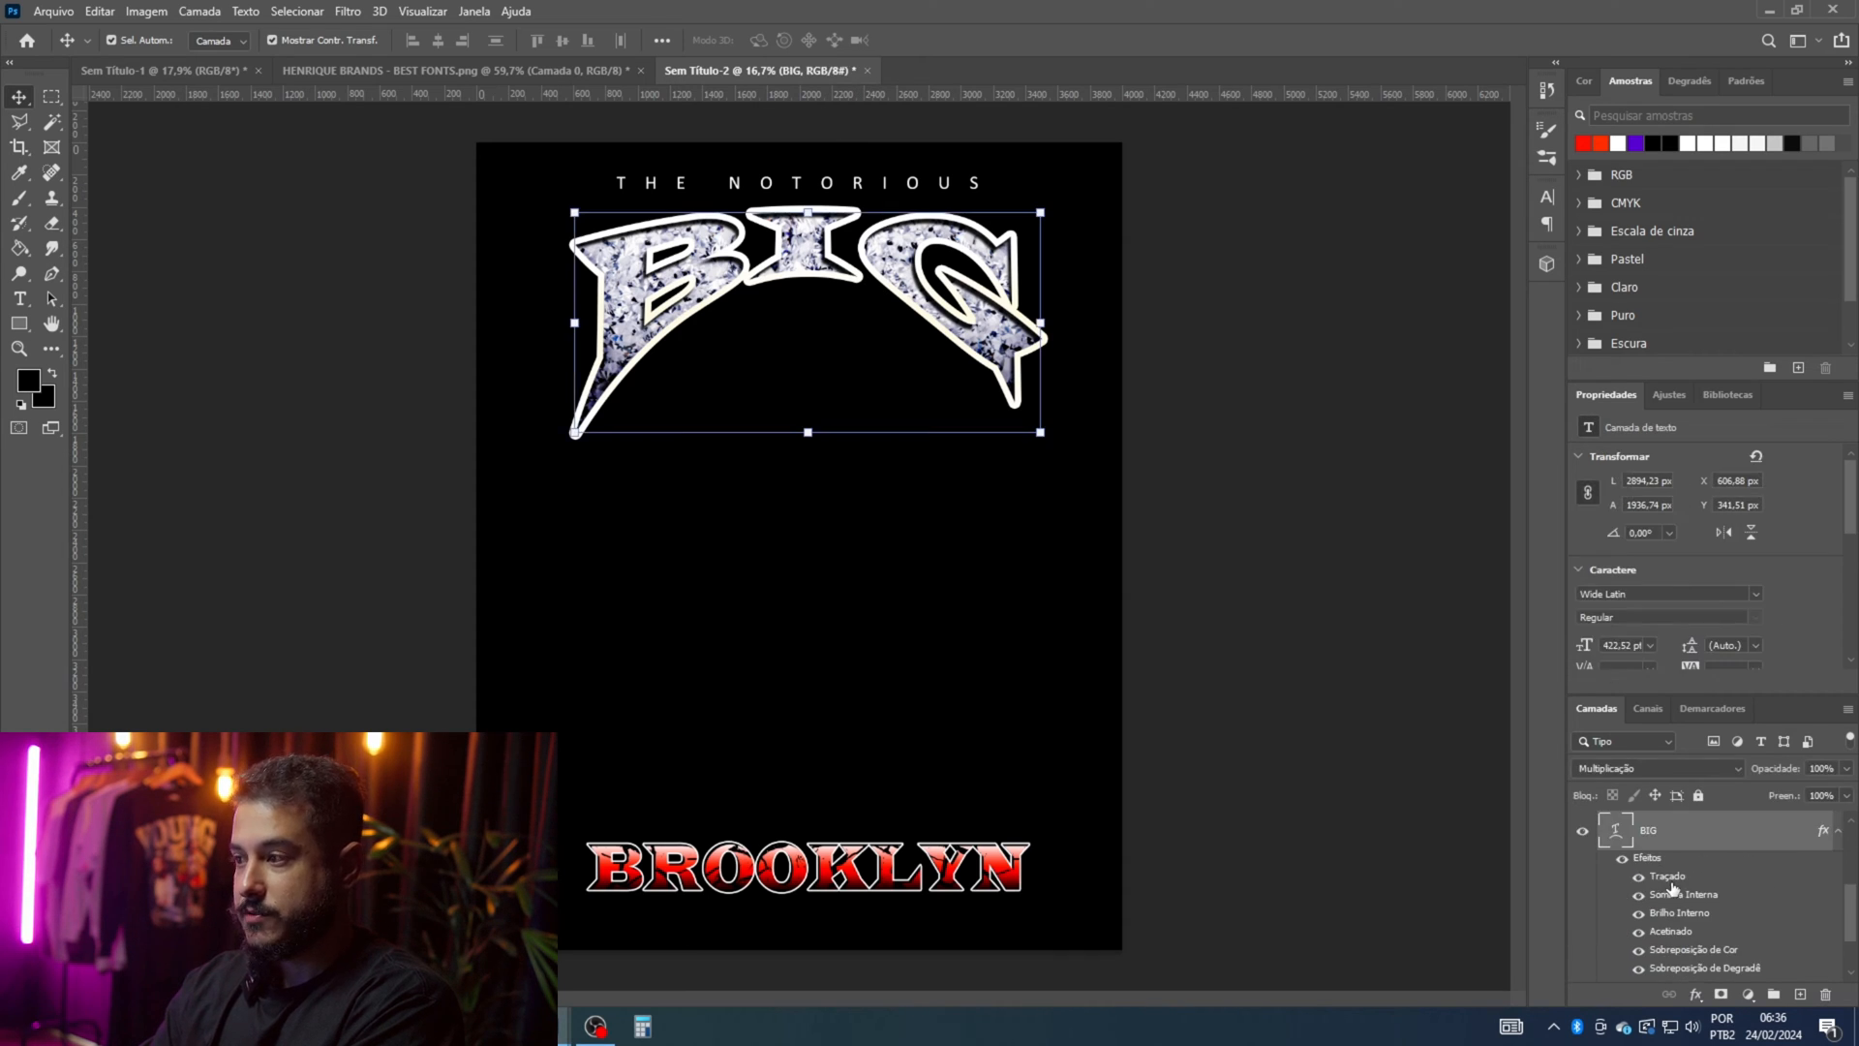
{"action": "left_click", "coordinate": [1698, 795]}
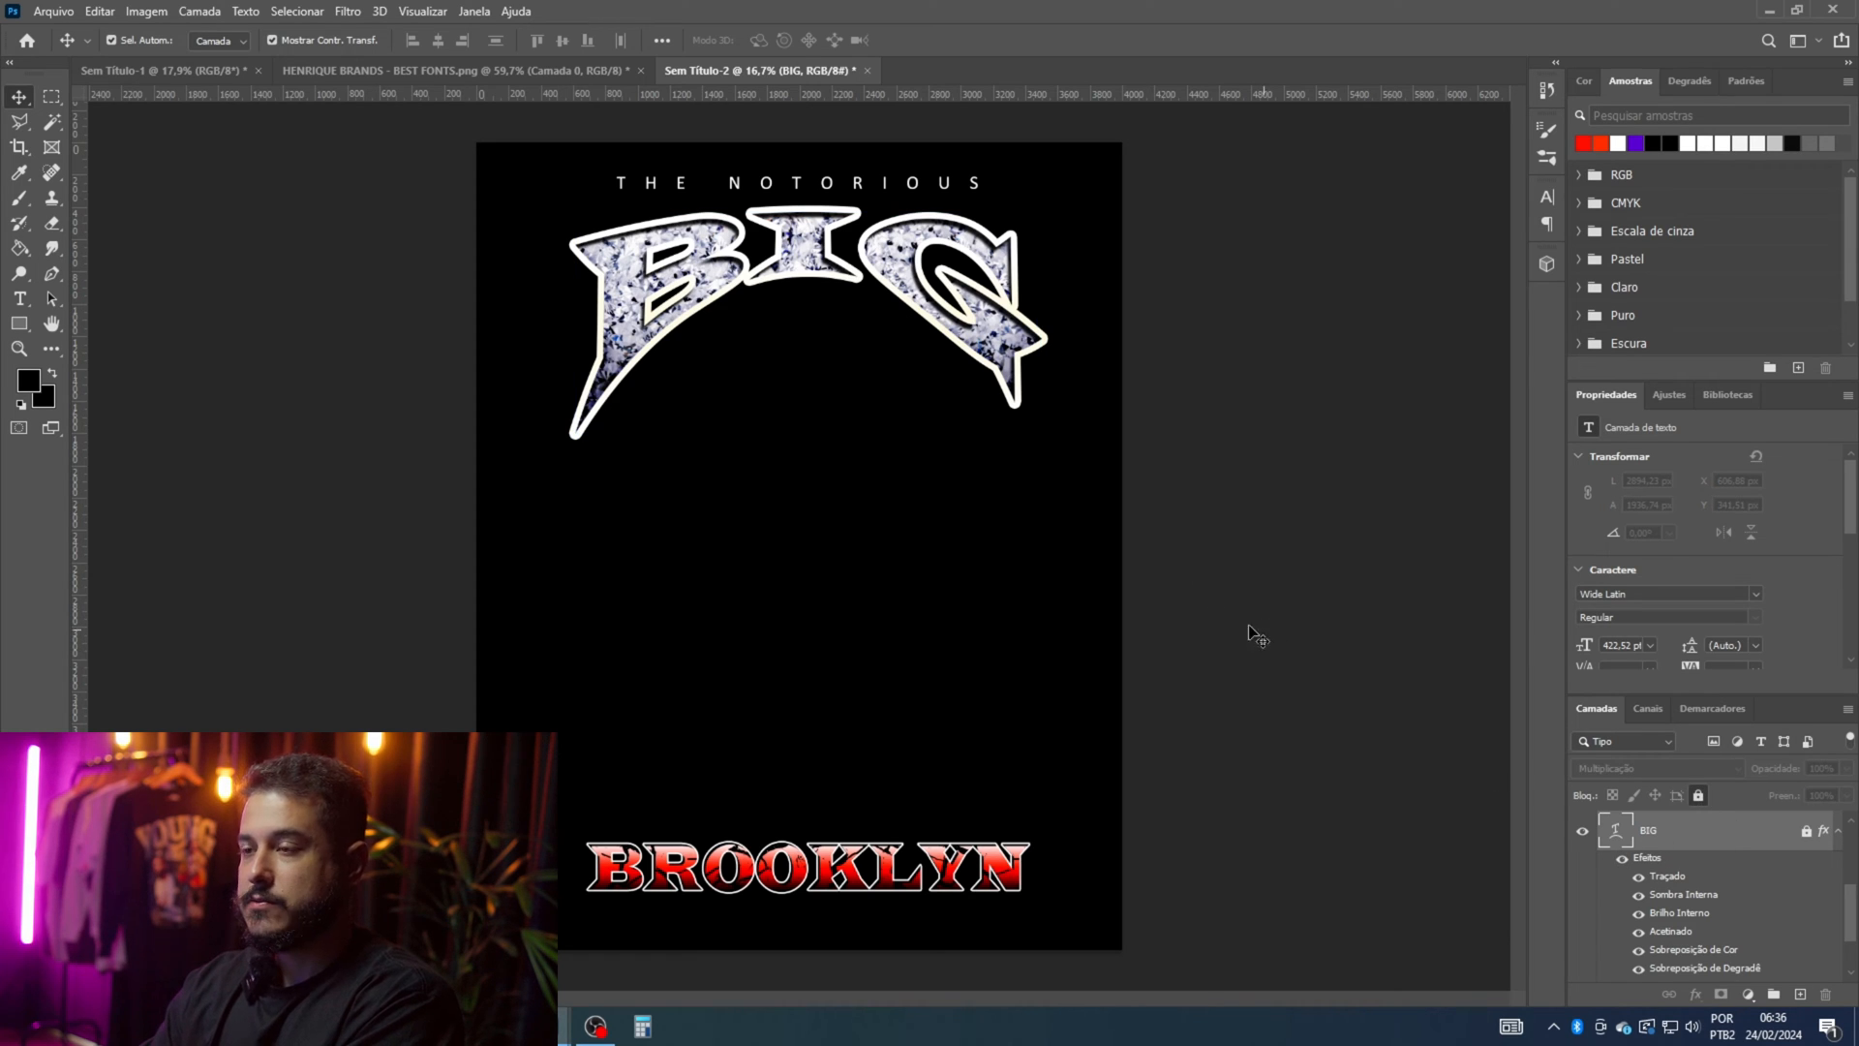
{"action": "left_click", "coordinate": [796, 189]}
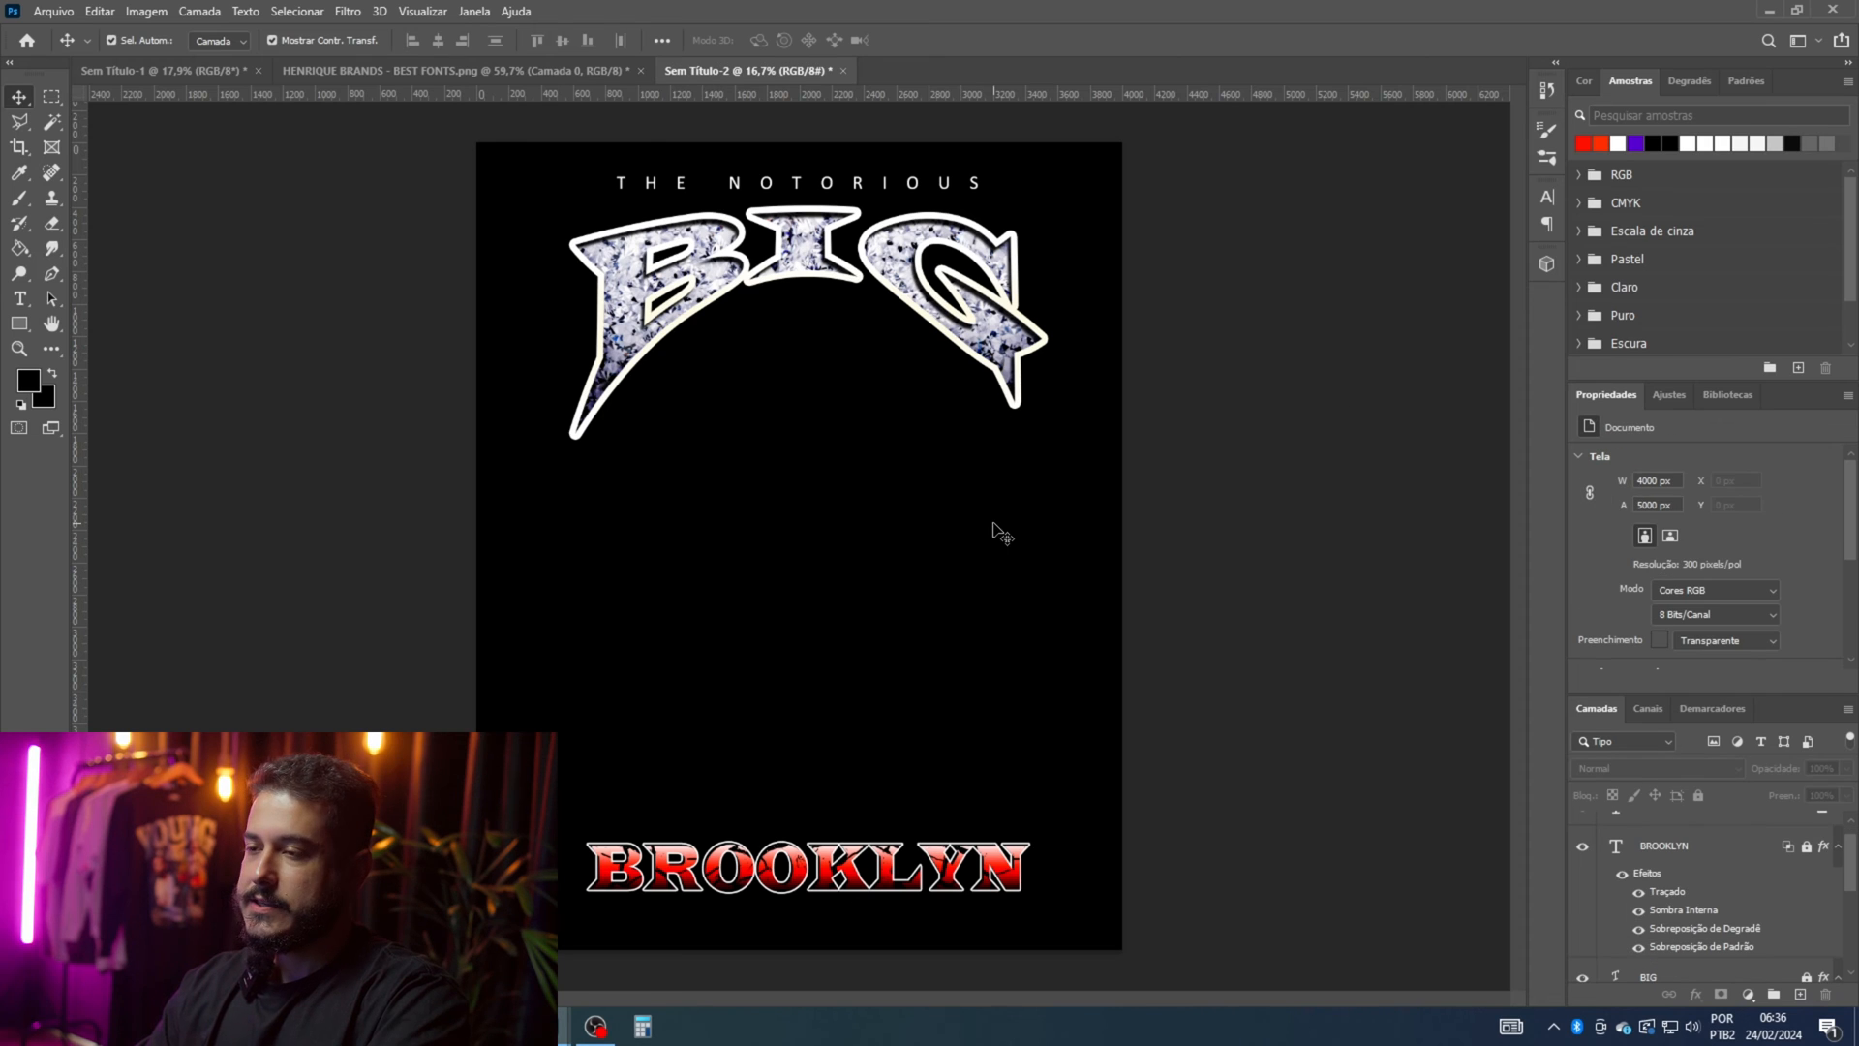
Step: Paste the white sparkle, scale it to about 190% and place it on the upper-left corner of BIG's B
{"action": "key", "text": "ctrl+v"}
{"action": "left_click_drag", "start_coordinate": [808, 559], "coordinate": [797, 652]}
{"action": "key", "text": "ctrl+t"}
{"action": "left_click_drag", "start_coordinate": [708, 526], "coordinate": [553, 191]}
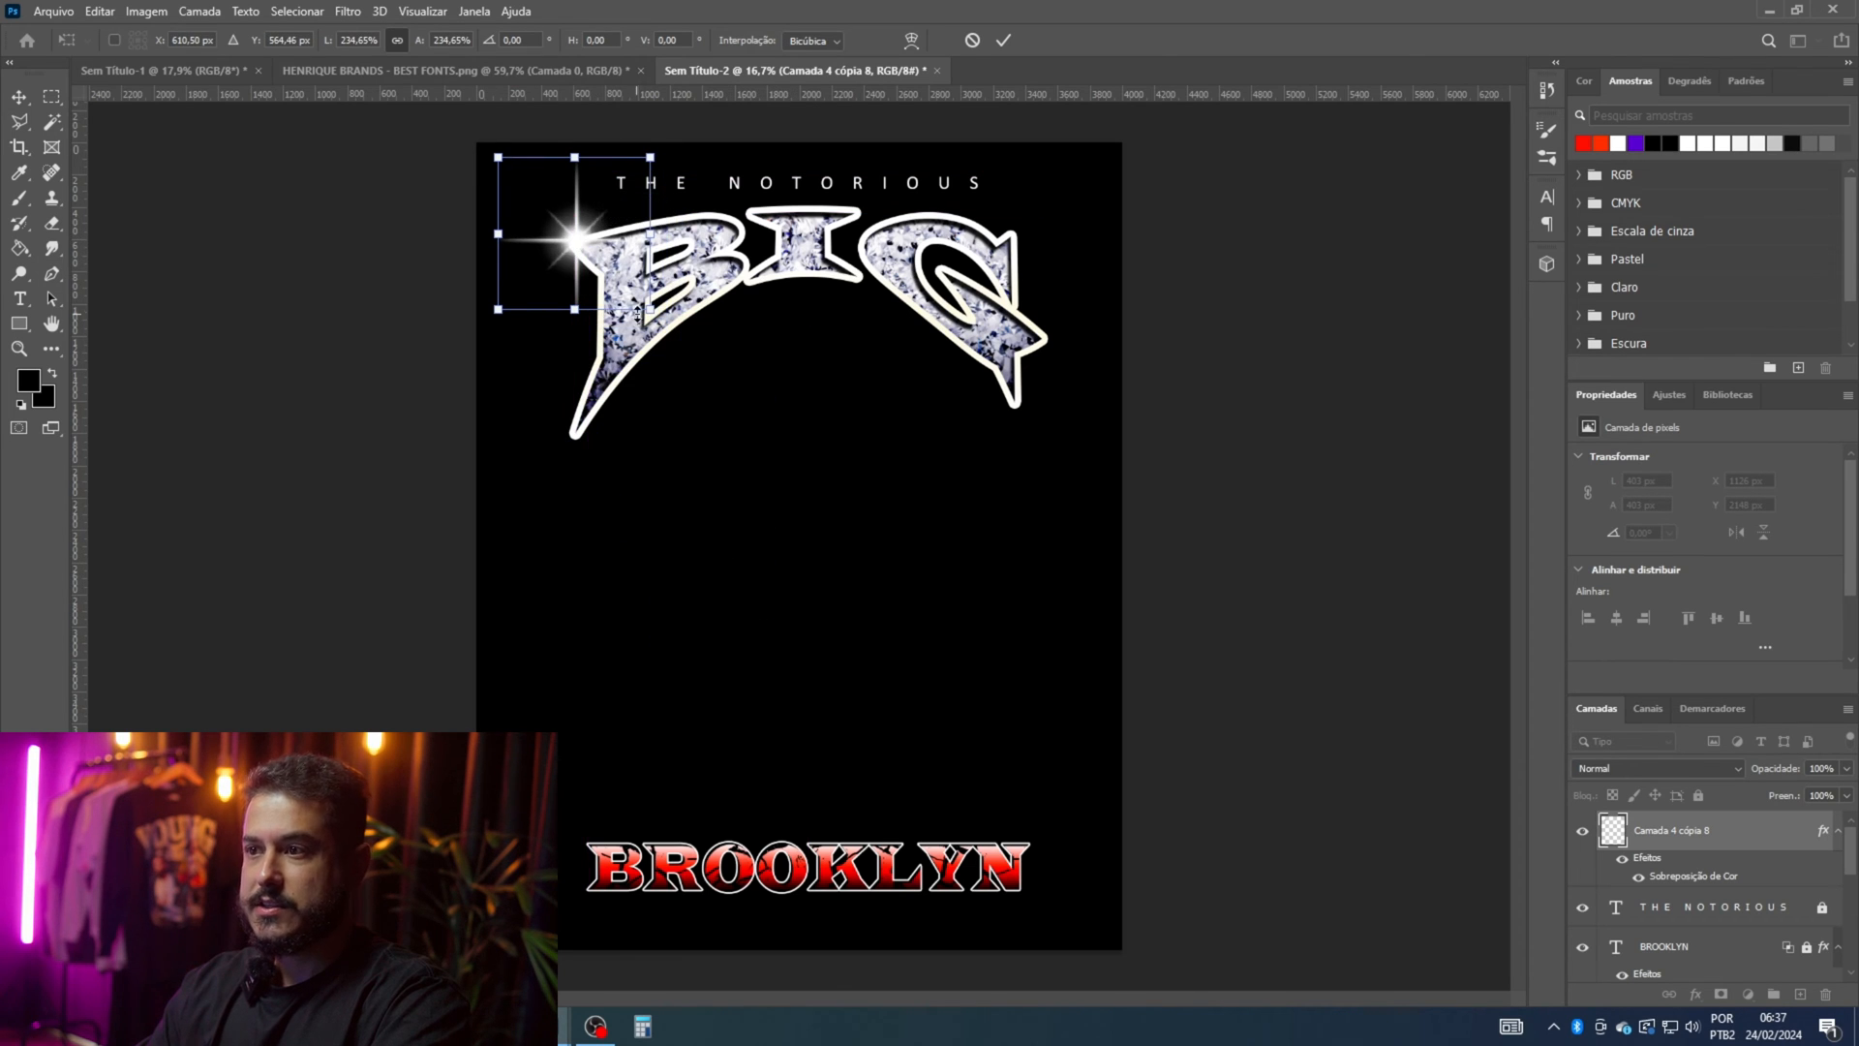
{"action": "left_click_drag", "start_coordinate": [650, 312], "coordinate": [635, 299]}
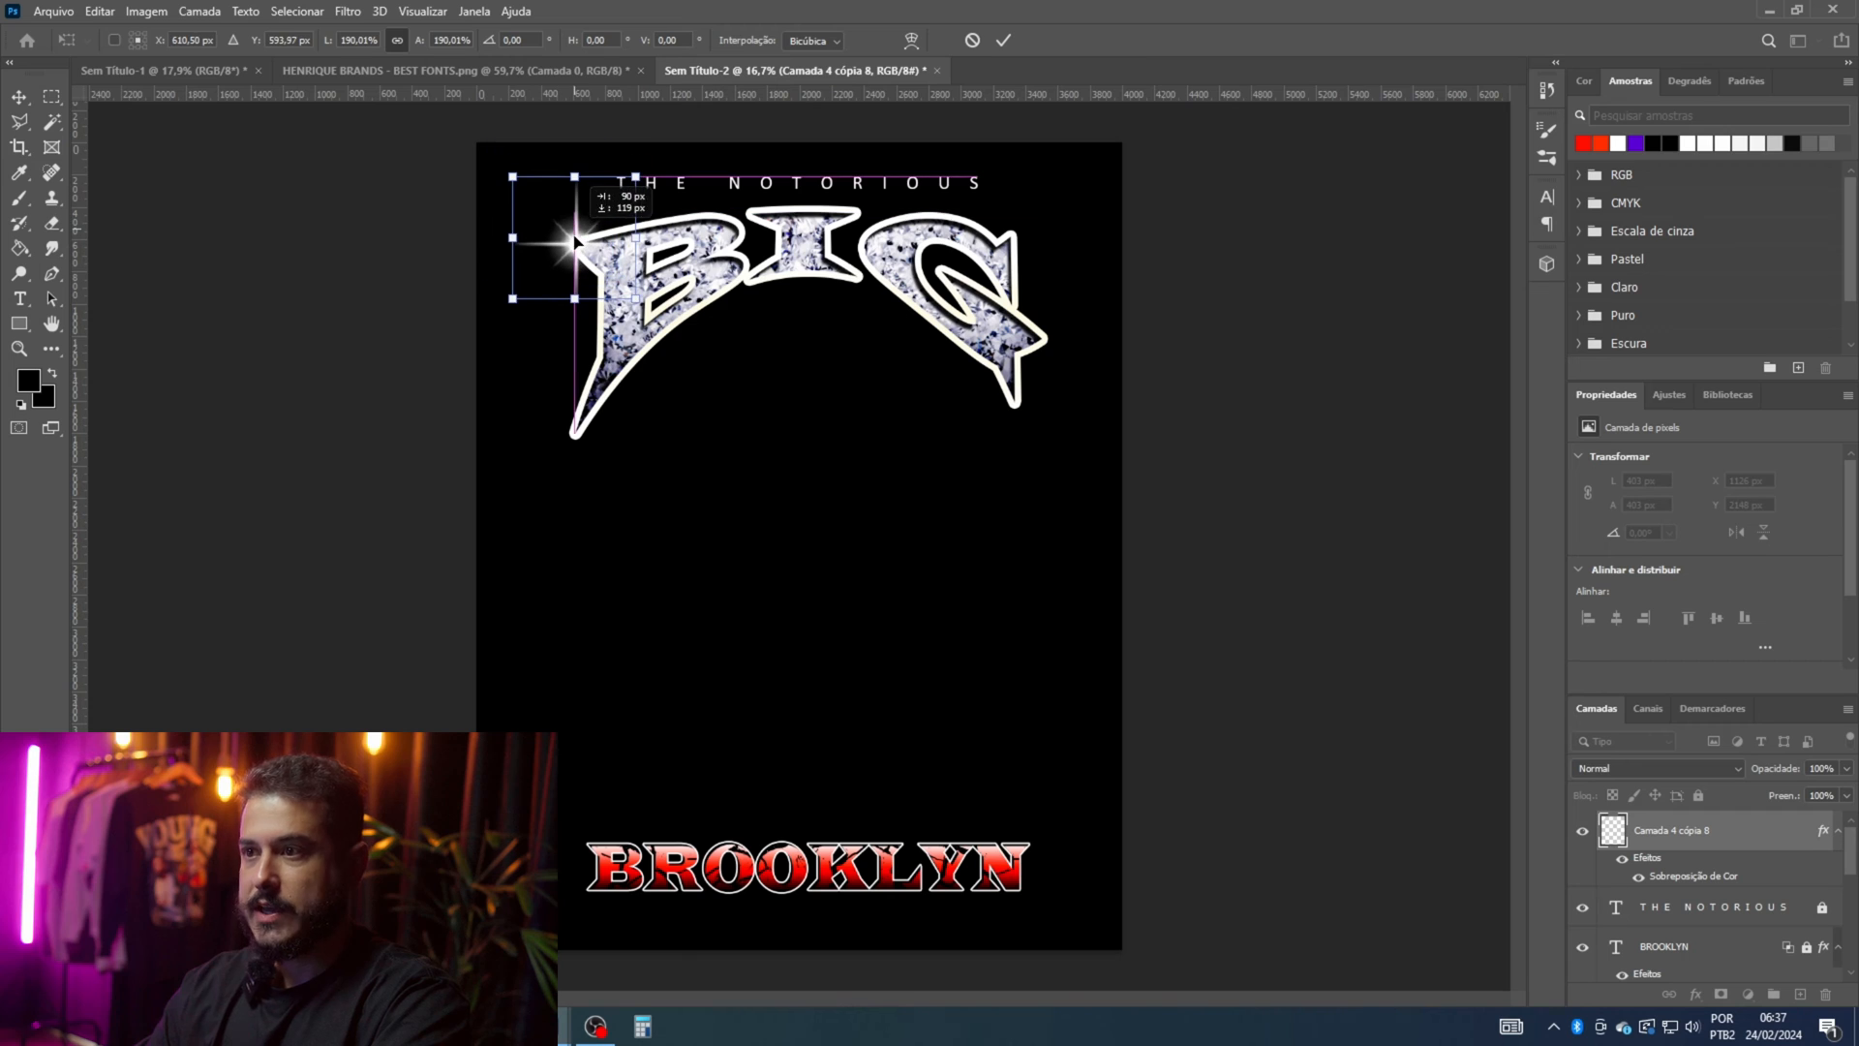
{"action": "key", "text": "Return"}
Step: Copy the sparkle and place duplicates on the G's upper-right corner, the B's lower tip and the G's lower tip
{"action": "key", "text": "ctrl+c"}
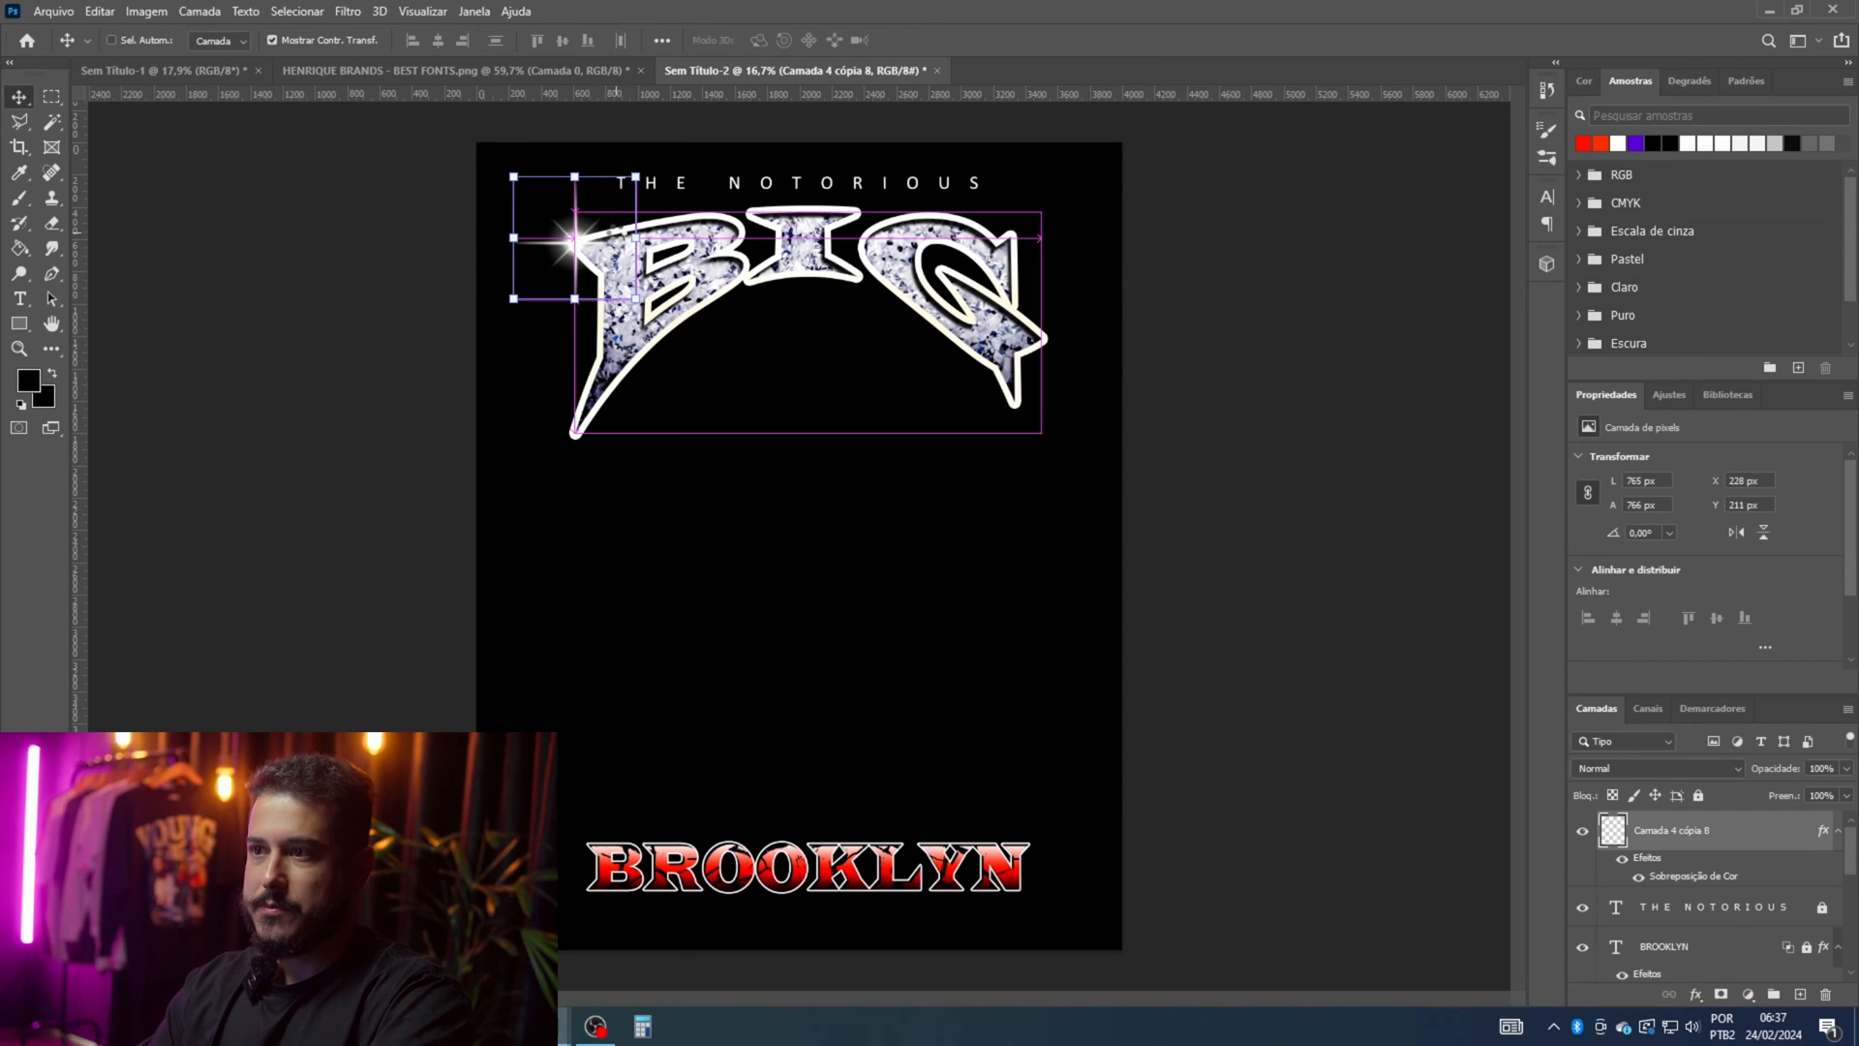
{"action": "key", "text": "ctrl+v"}
{"action": "left_click_drag", "start_coordinate": [826, 559], "coordinate": [1034, 257]}
{"action": "key", "text": "ctrl+v"}
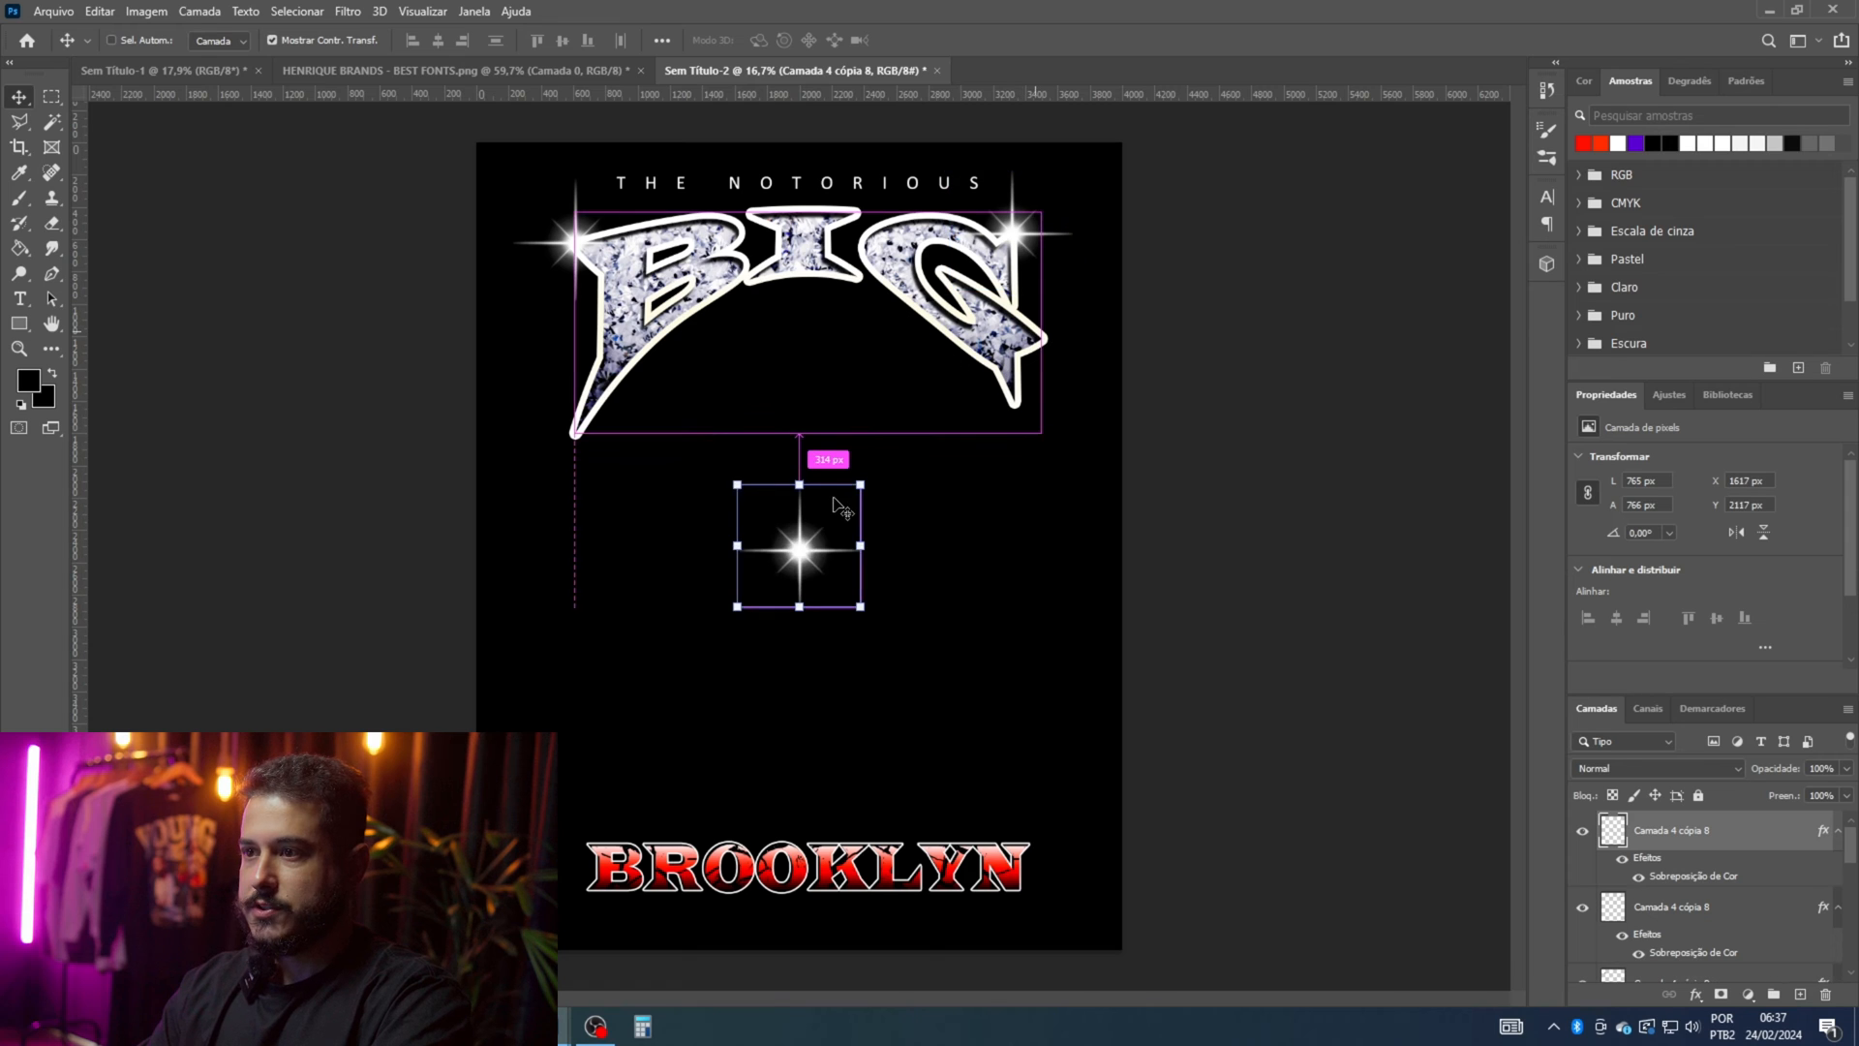
{"action": "left_click_drag", "start_coordinate": [833, 504], "coordinate": [587, 430]}
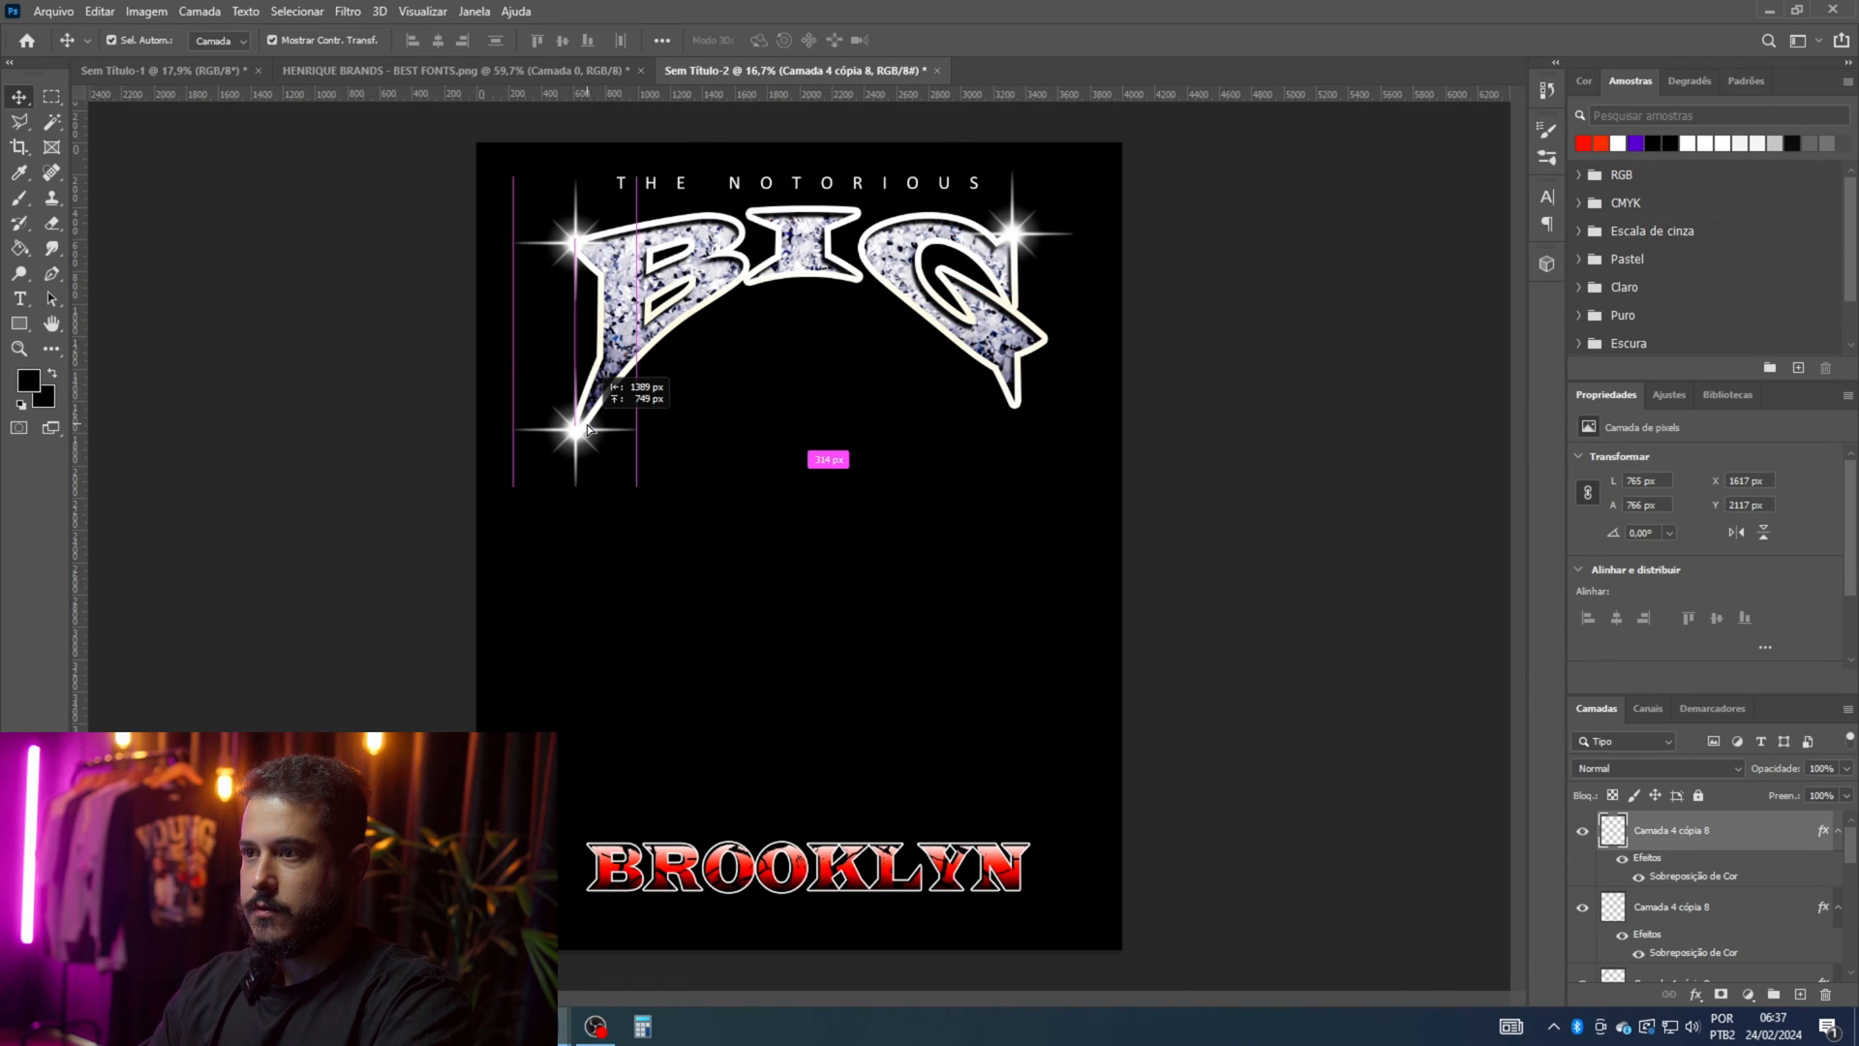
{"action": "key", "text": "ctrl+v"}
{"action": "left_click_drag", "start_coordinate": [802, 552], "coordinate": [1013, 405]}
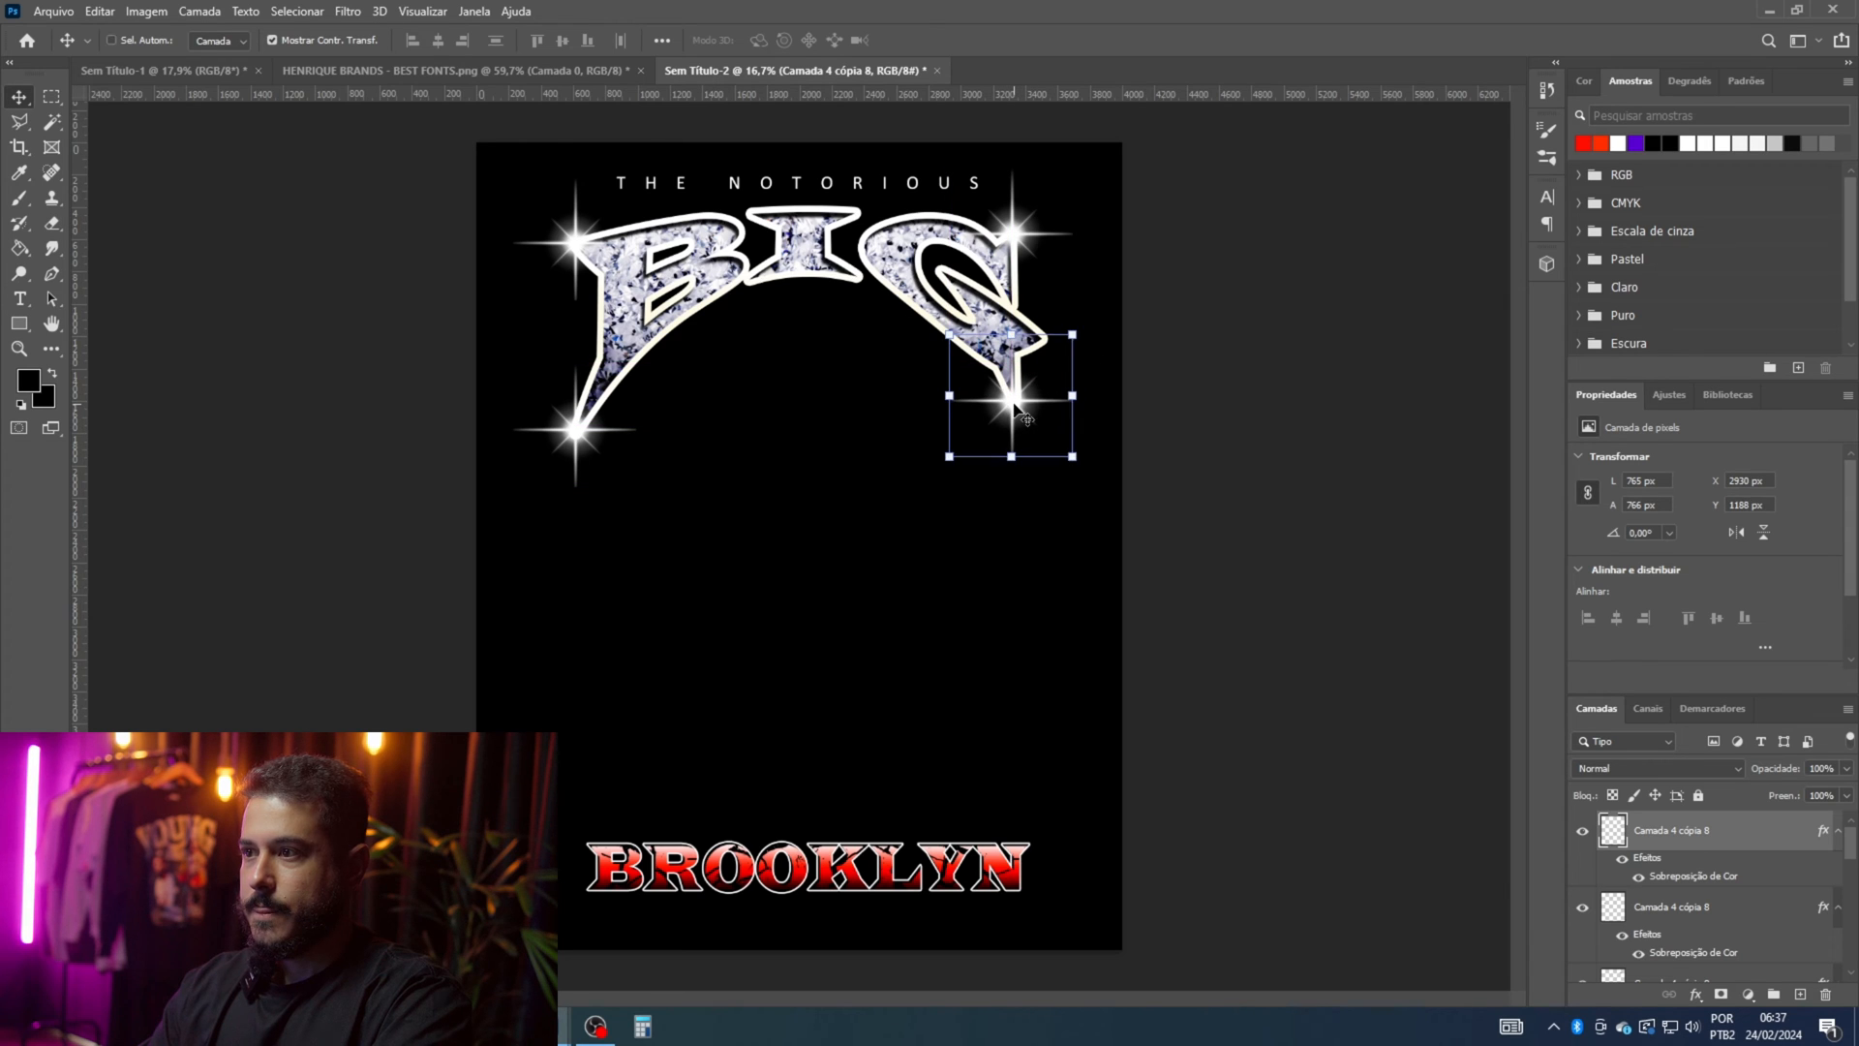
Step: Paste another sparkle, scale it to about 69% and place it on the upper-left corner of BROOKLYN's B
{"action": "key", "text": "ctrl+v"}
{"action": "left_click_drag", "start_coordinate": [811, 562], "coordinate": [587, 843]}
{"action": "mouse_move", "coordinate": [637, 767]}
{"action": "left_mouse_down"}
{"action": "mouse_move", "coordinate": [643, 739]}
{"action": "mouse_move", "coordinate": [603, 801]}
{"action": "mouse_move", "coordinate": [636, 799]}
{"action": "left_mouse_up"}
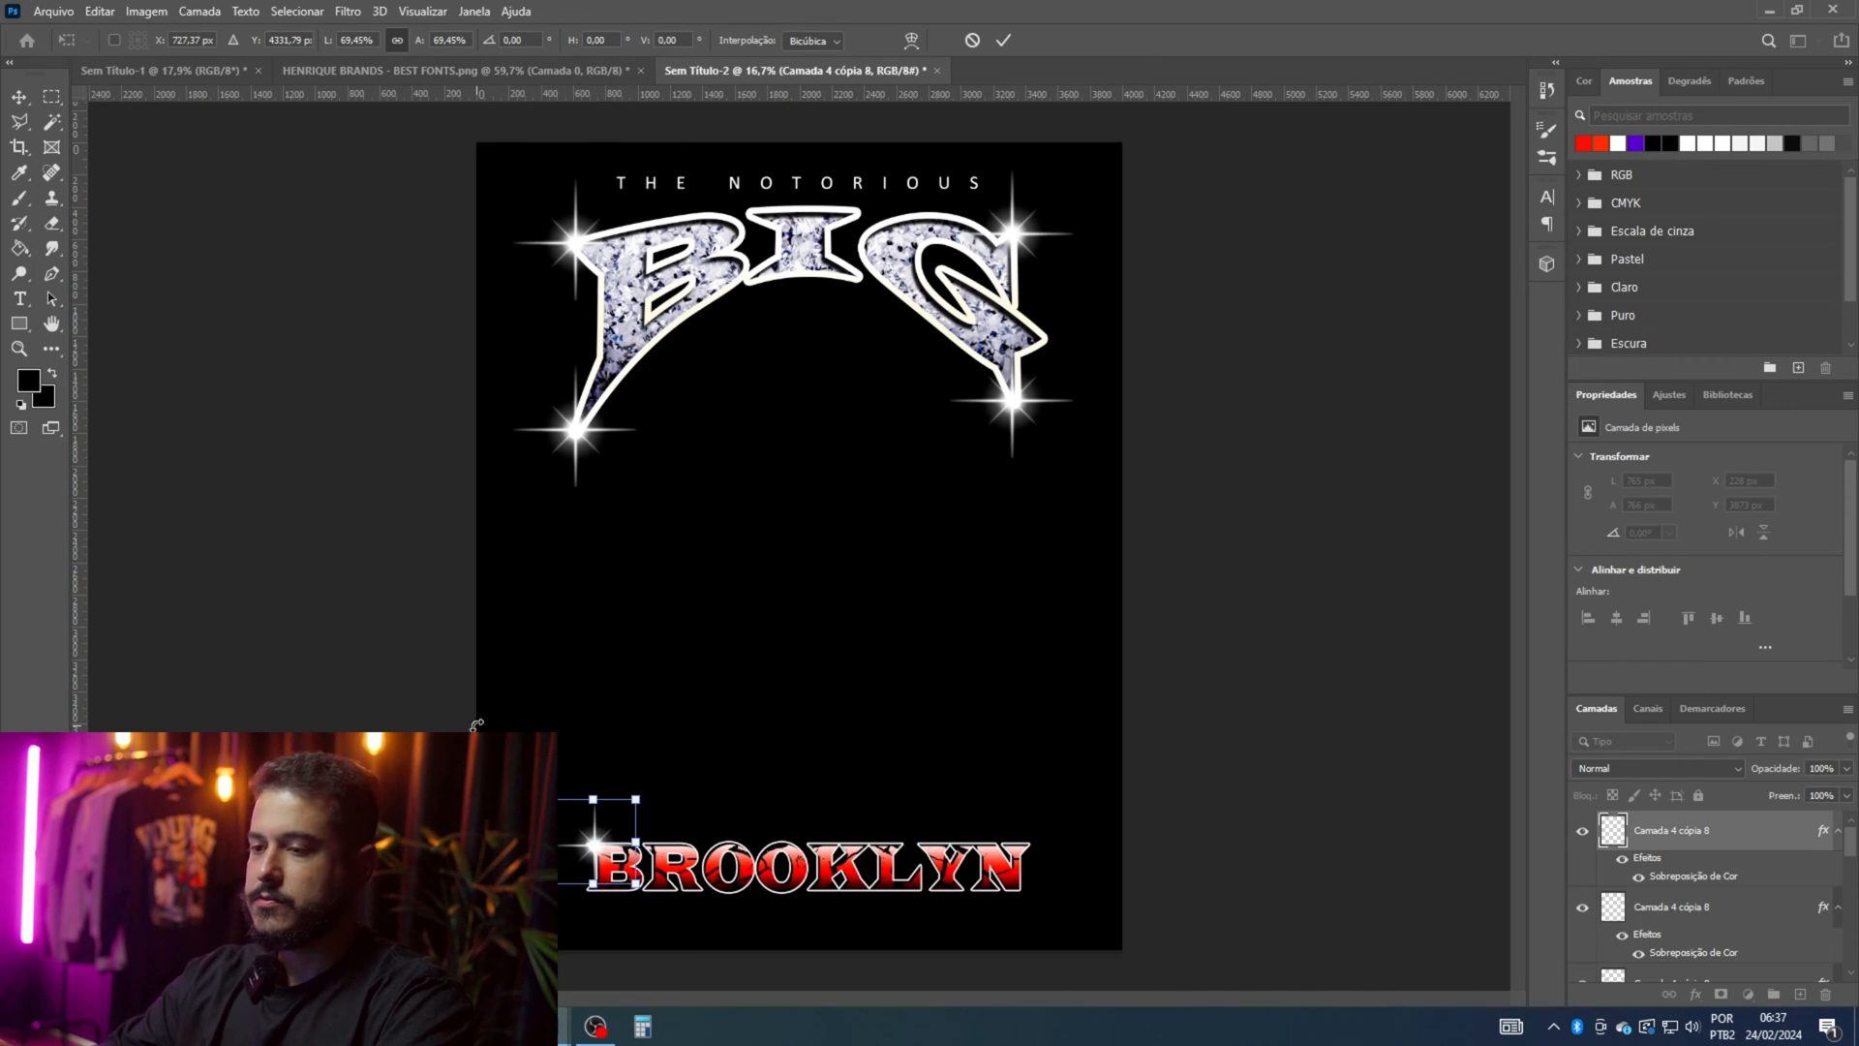
{"action": "key", "text": "Return"}
{"action": "left_click", "coordinate": [474, 774]}
{"action": "left_click", "coordinate": [589, 845]}
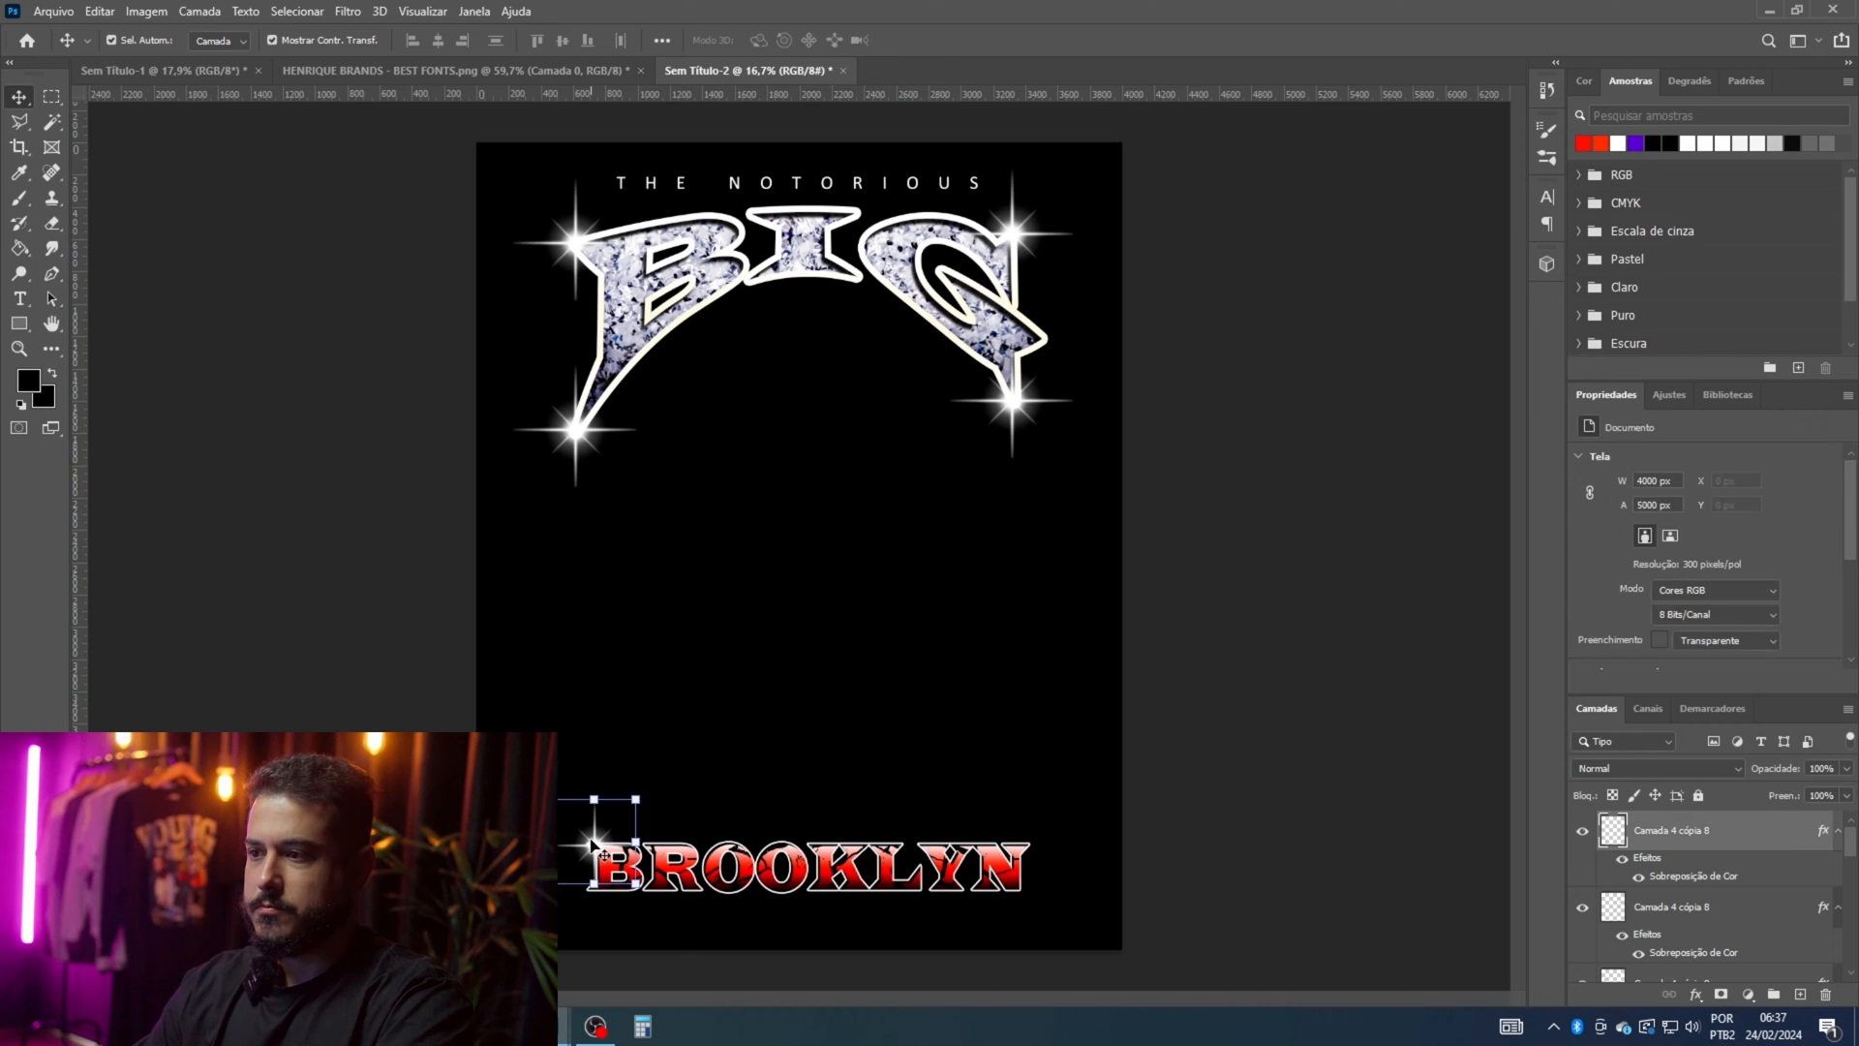
Step: Duplicate the smaller sparkle onto the N's upper-right corner, the lower edge beside the R and the top edge between K and L
{"action": "left_click_drag", "start_coordinate": [617, 831], "coordinate": [1037, 856]}
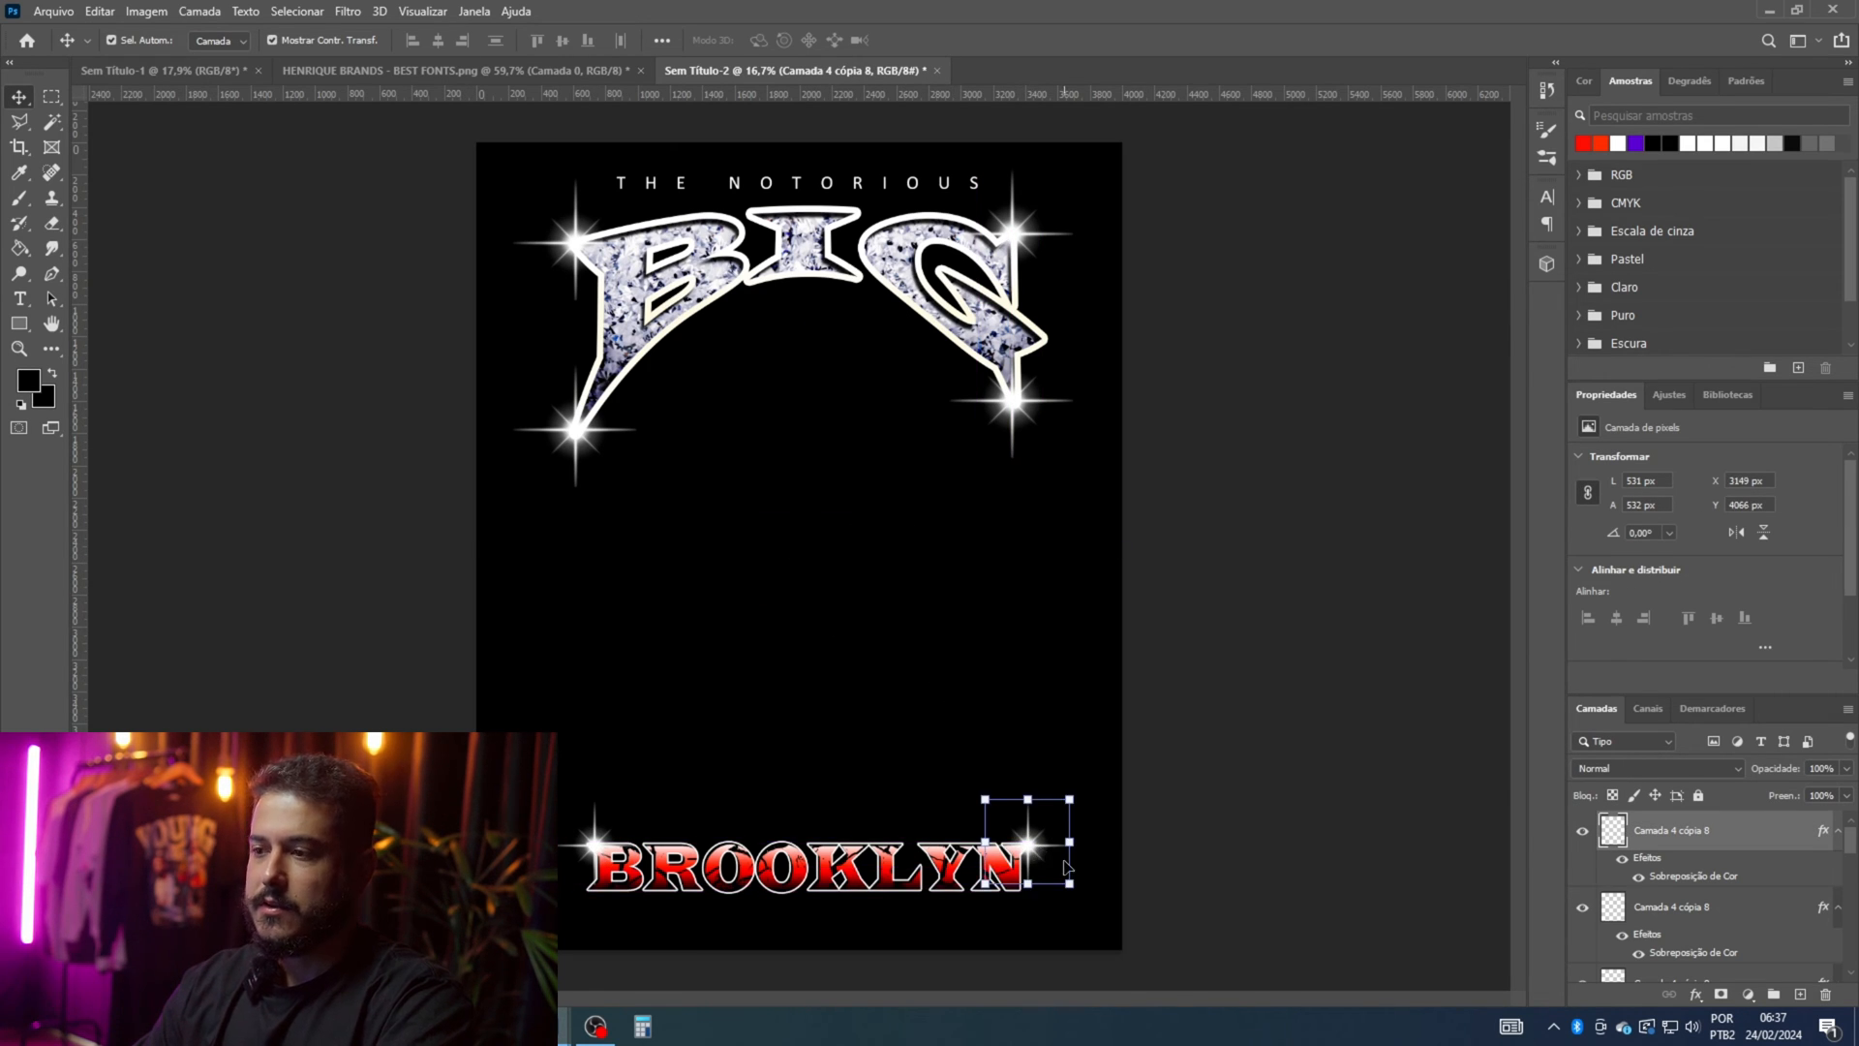
{"action": "key", "text": "ctrl+v"}
{"action": "left_click_drag", "start_coordinate": [794, 550], "coordinate": [694, 900]}
{"action": "left_click", "coordinate": [1293, 865]}
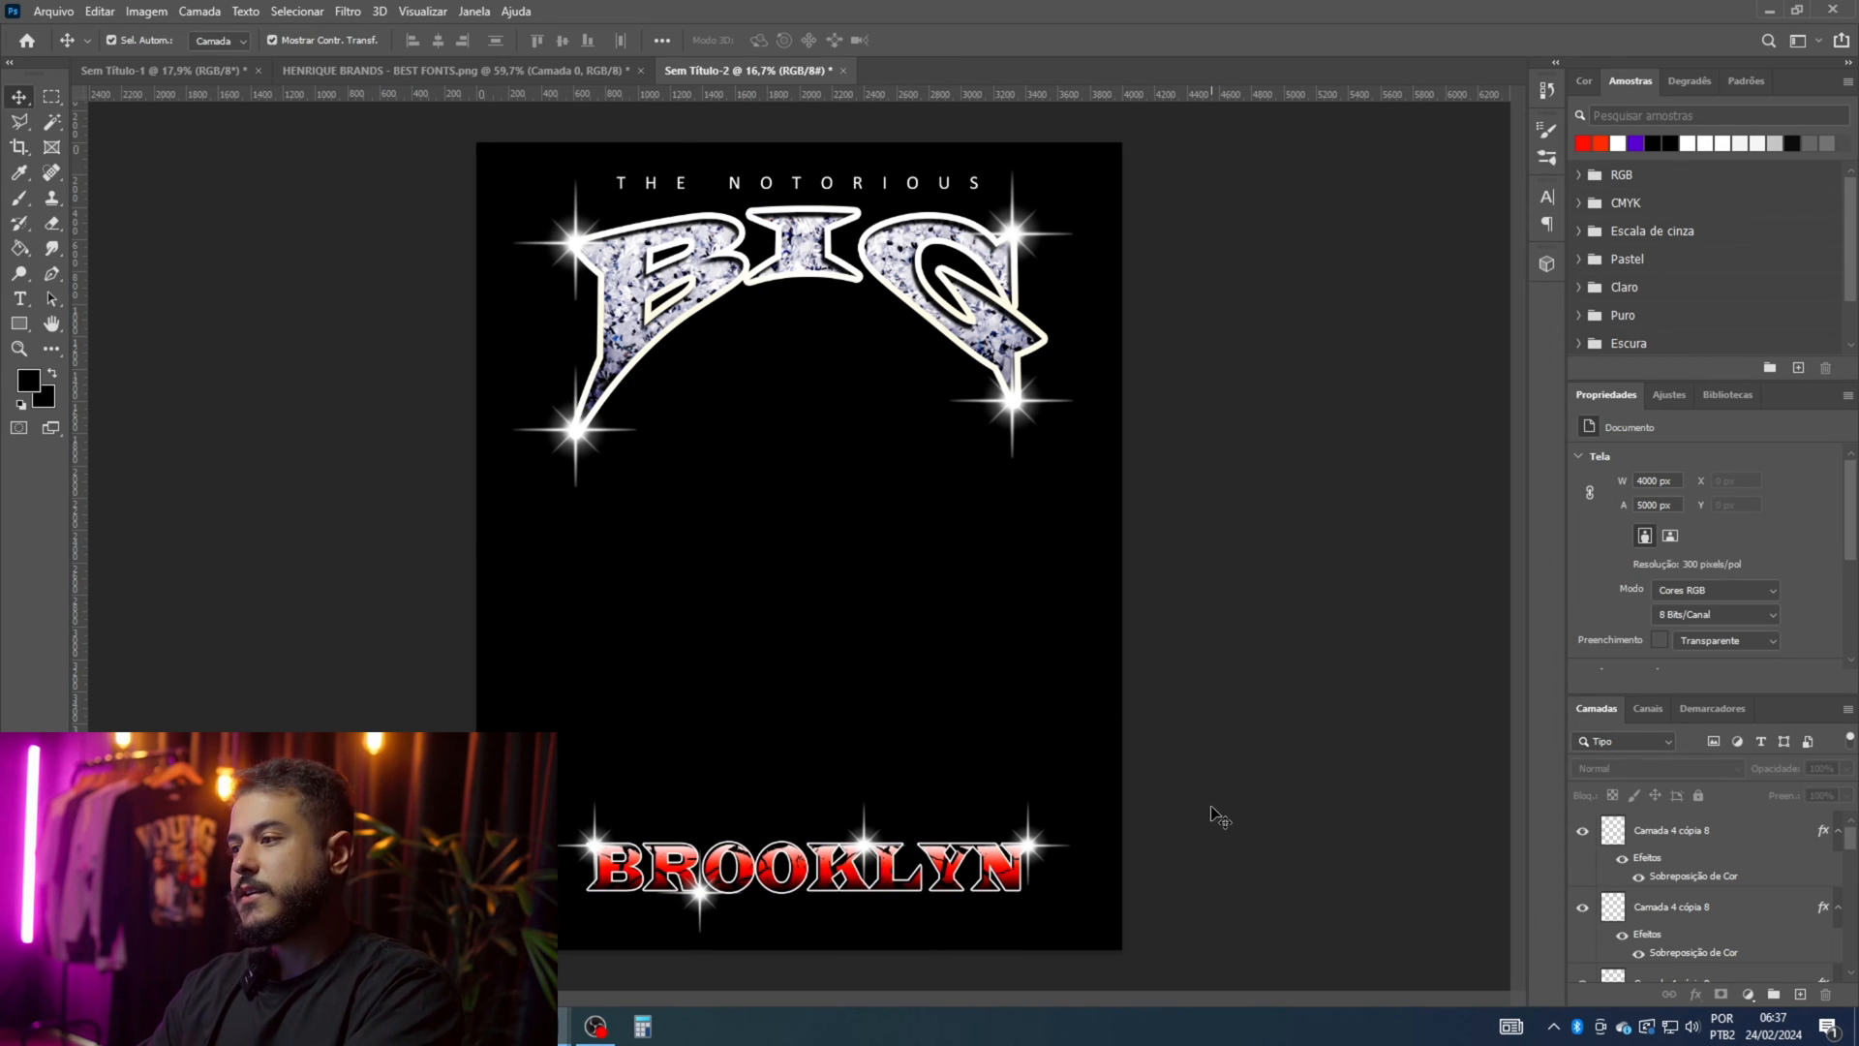
Step: Lock the four sparkle layers placed on the BROOKLYN lettering
{"action": "left_click", "coordinate": [1687, 833]}
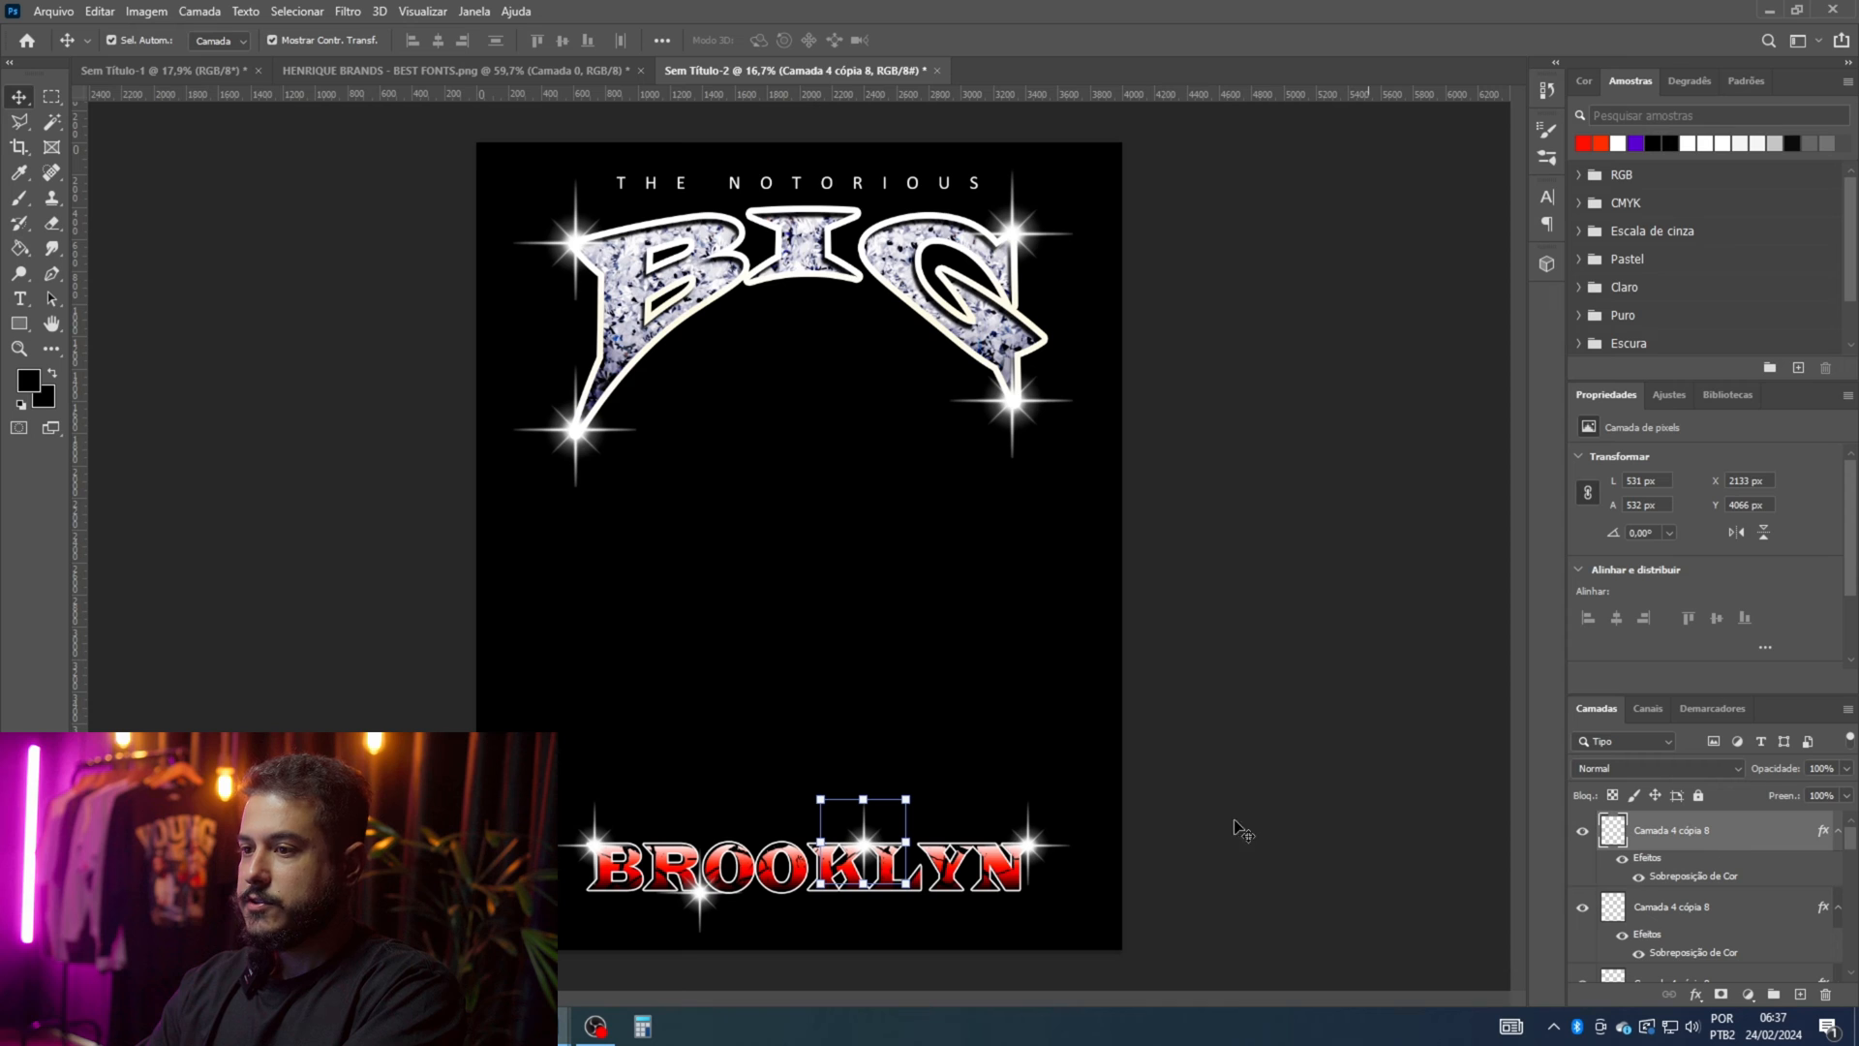
{"action": "left_click", "coordinate": [1706, 910], "text": "ctrl"}
{"action": "left_click", "coordinate": [1694, 798]}
{"action": "scroll", "coordinate": [1731, 862], "scroll_direction": "down", "scroll_amount": 2}
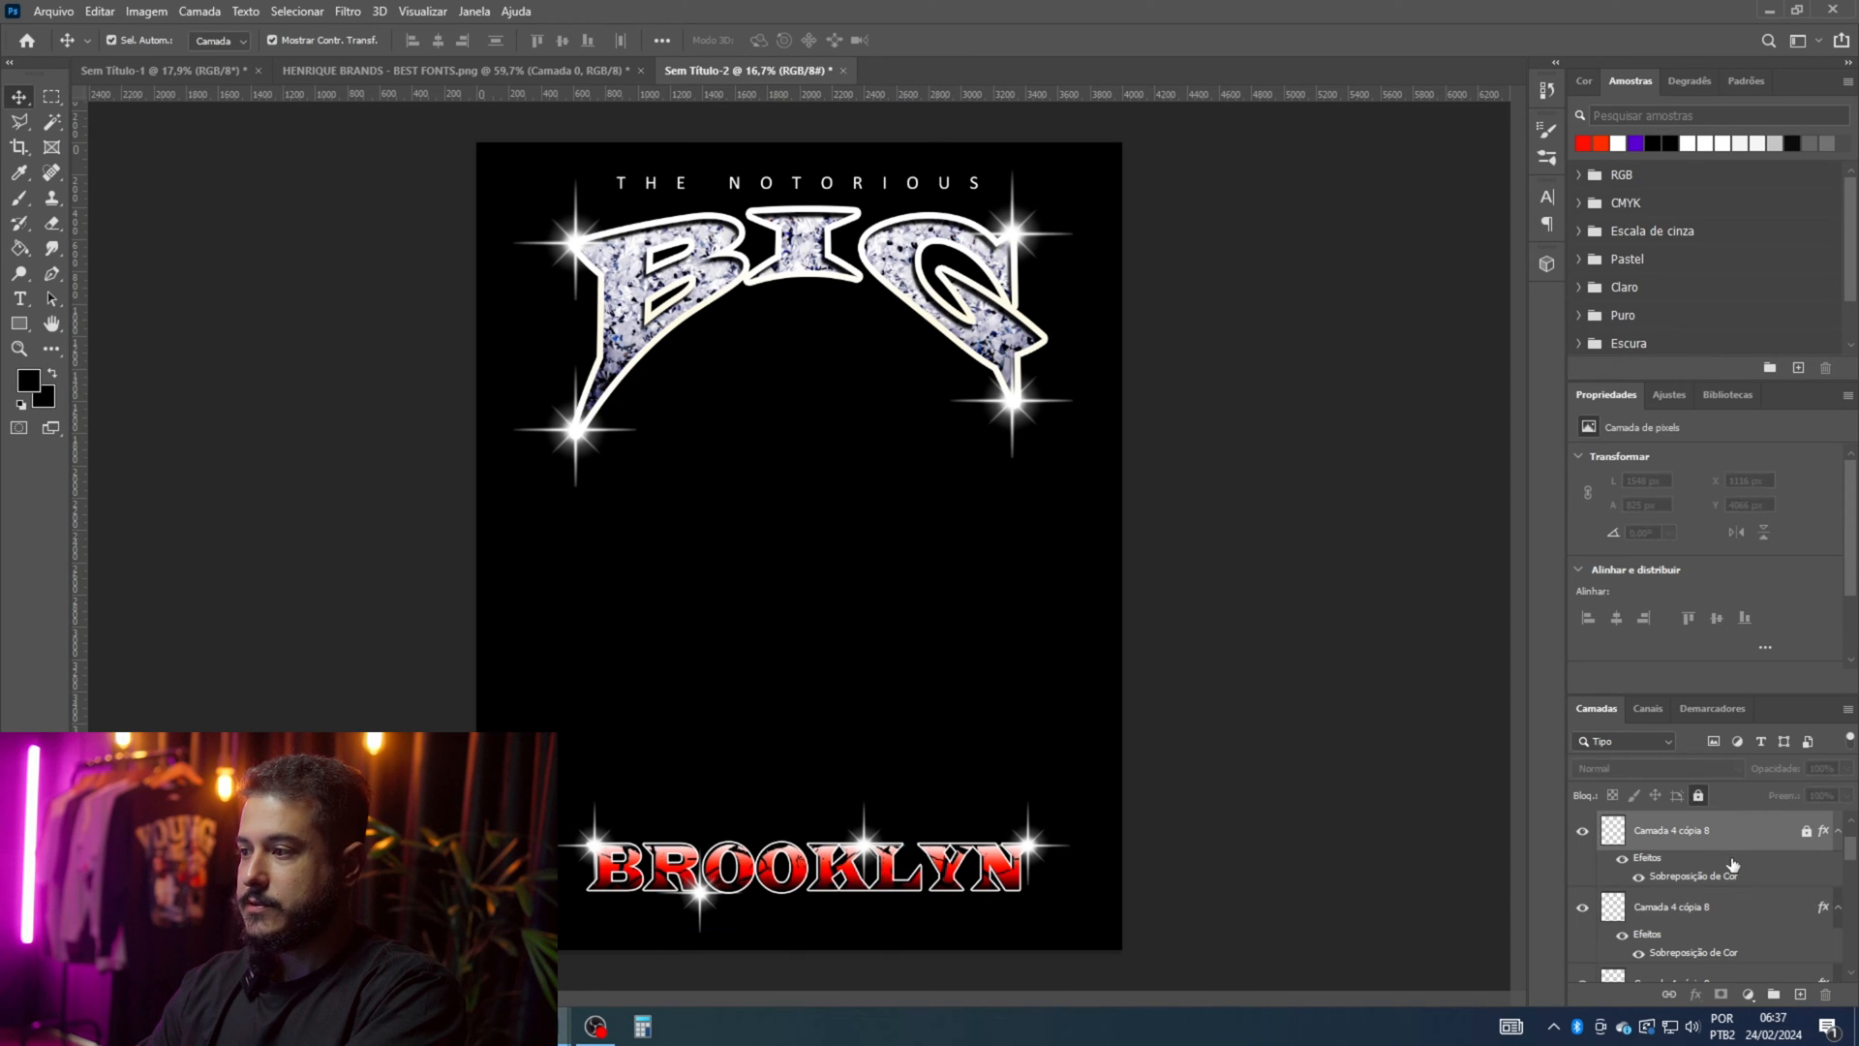
{"action": "scroll", "coordinate": [1720, 861], "scroll_direction": "up", "scroll_amount": 1}
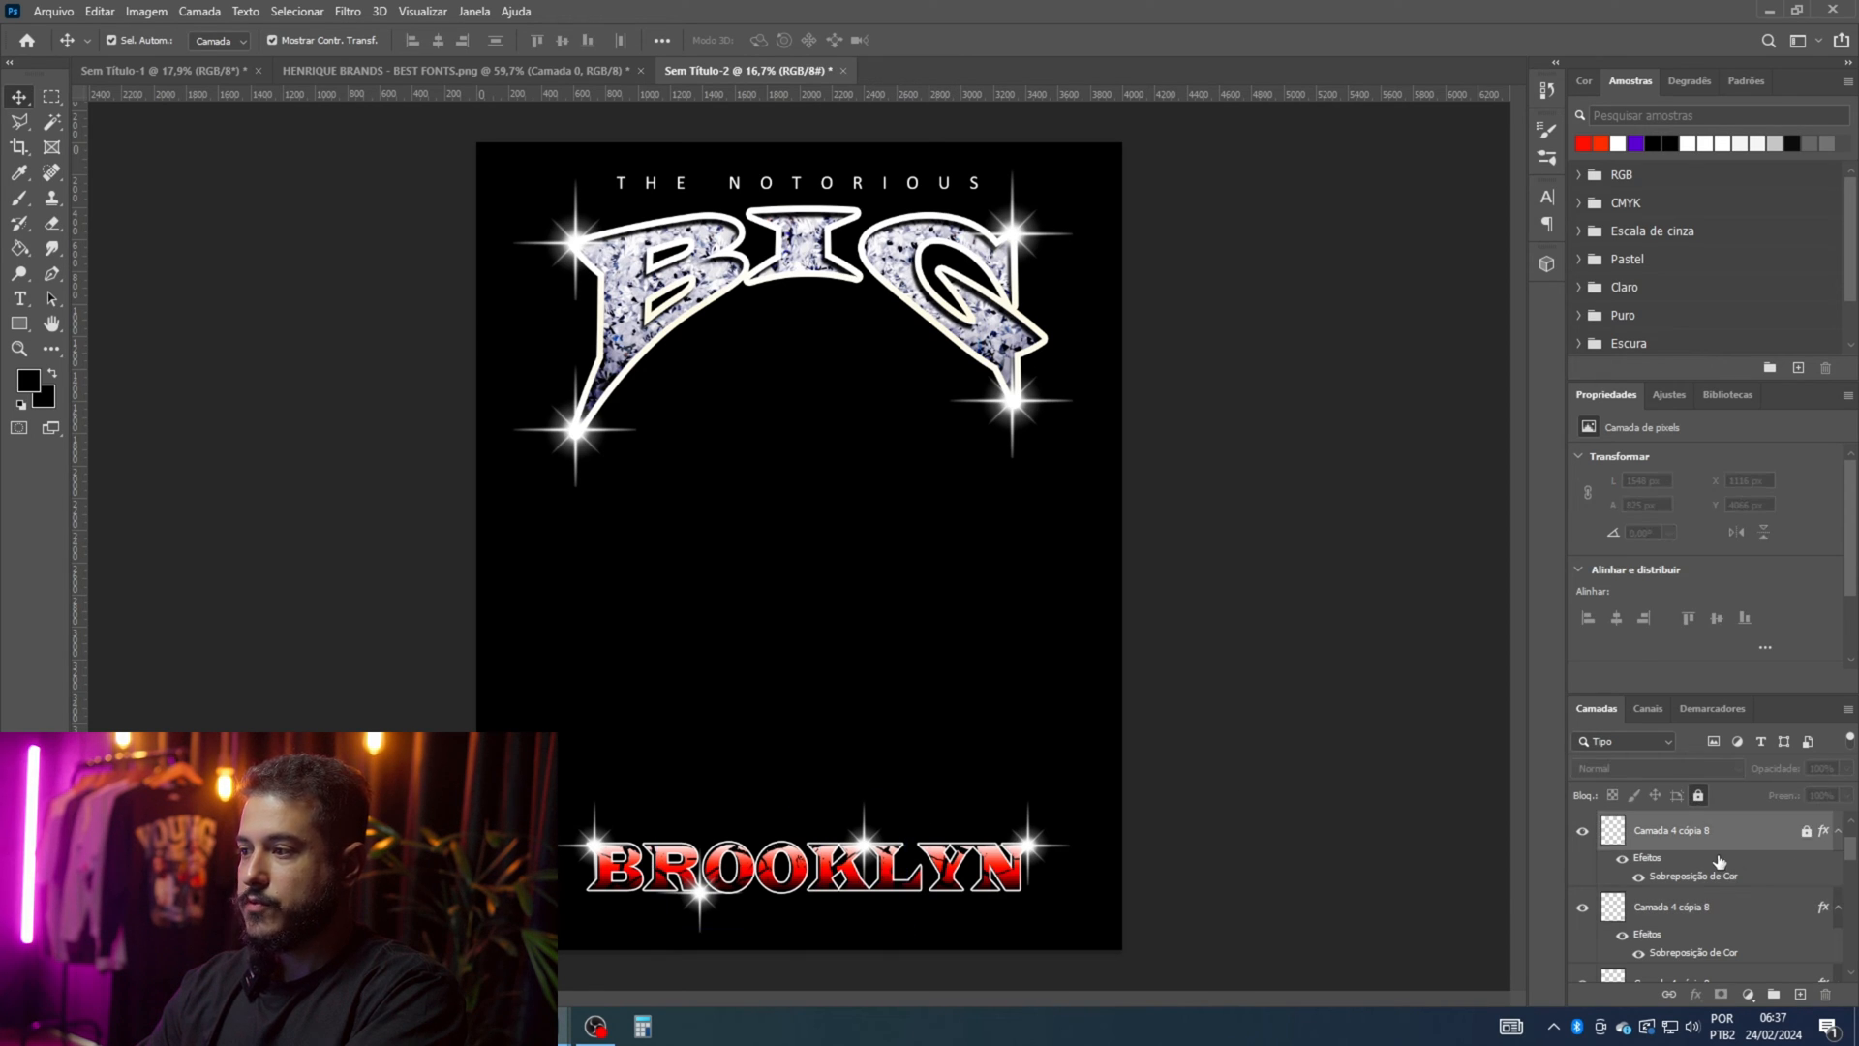
{"action": "left_click", "coordinate": [1728, 905]}
{"action": "left_click", "coordinate": [1699, 796]}
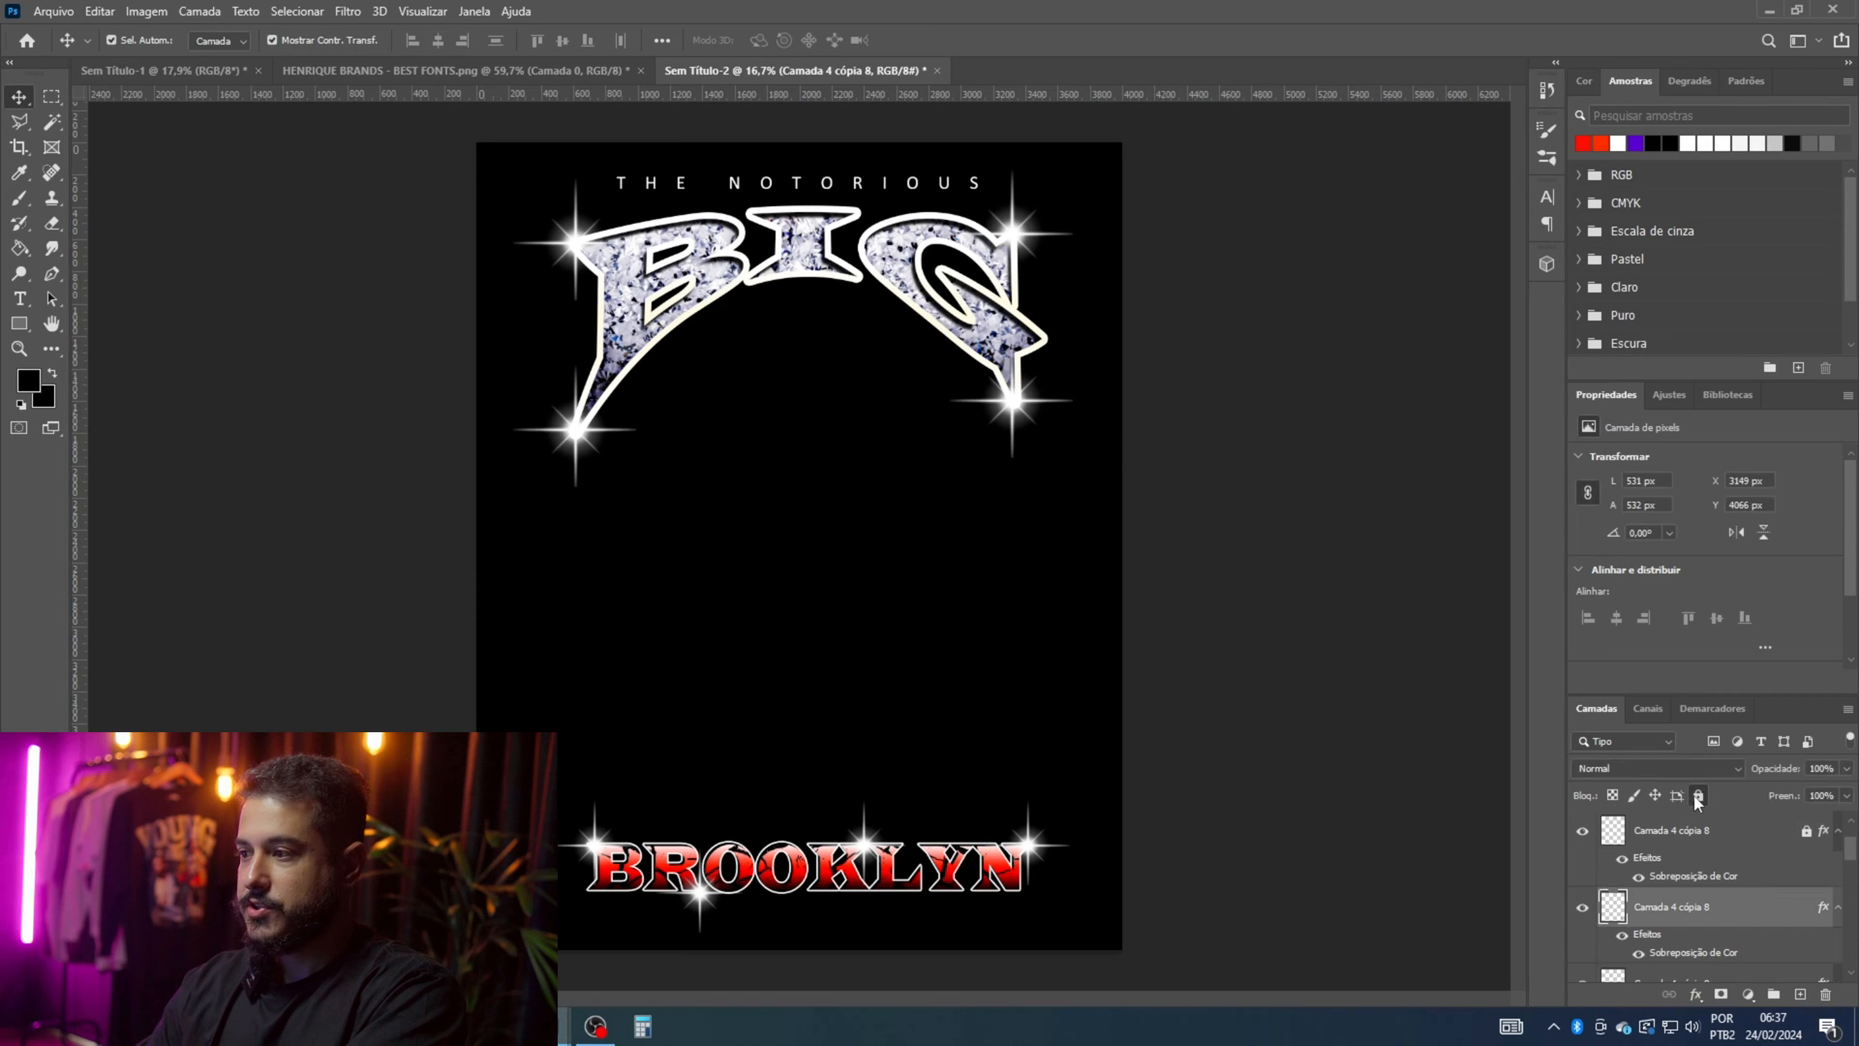
{"action": "scroll", "coordinate": [1699, 903], "scroll_direction": "down", "scroll_amount": 1}
{"action": "left_click", "coordinate": [1697, 903]}
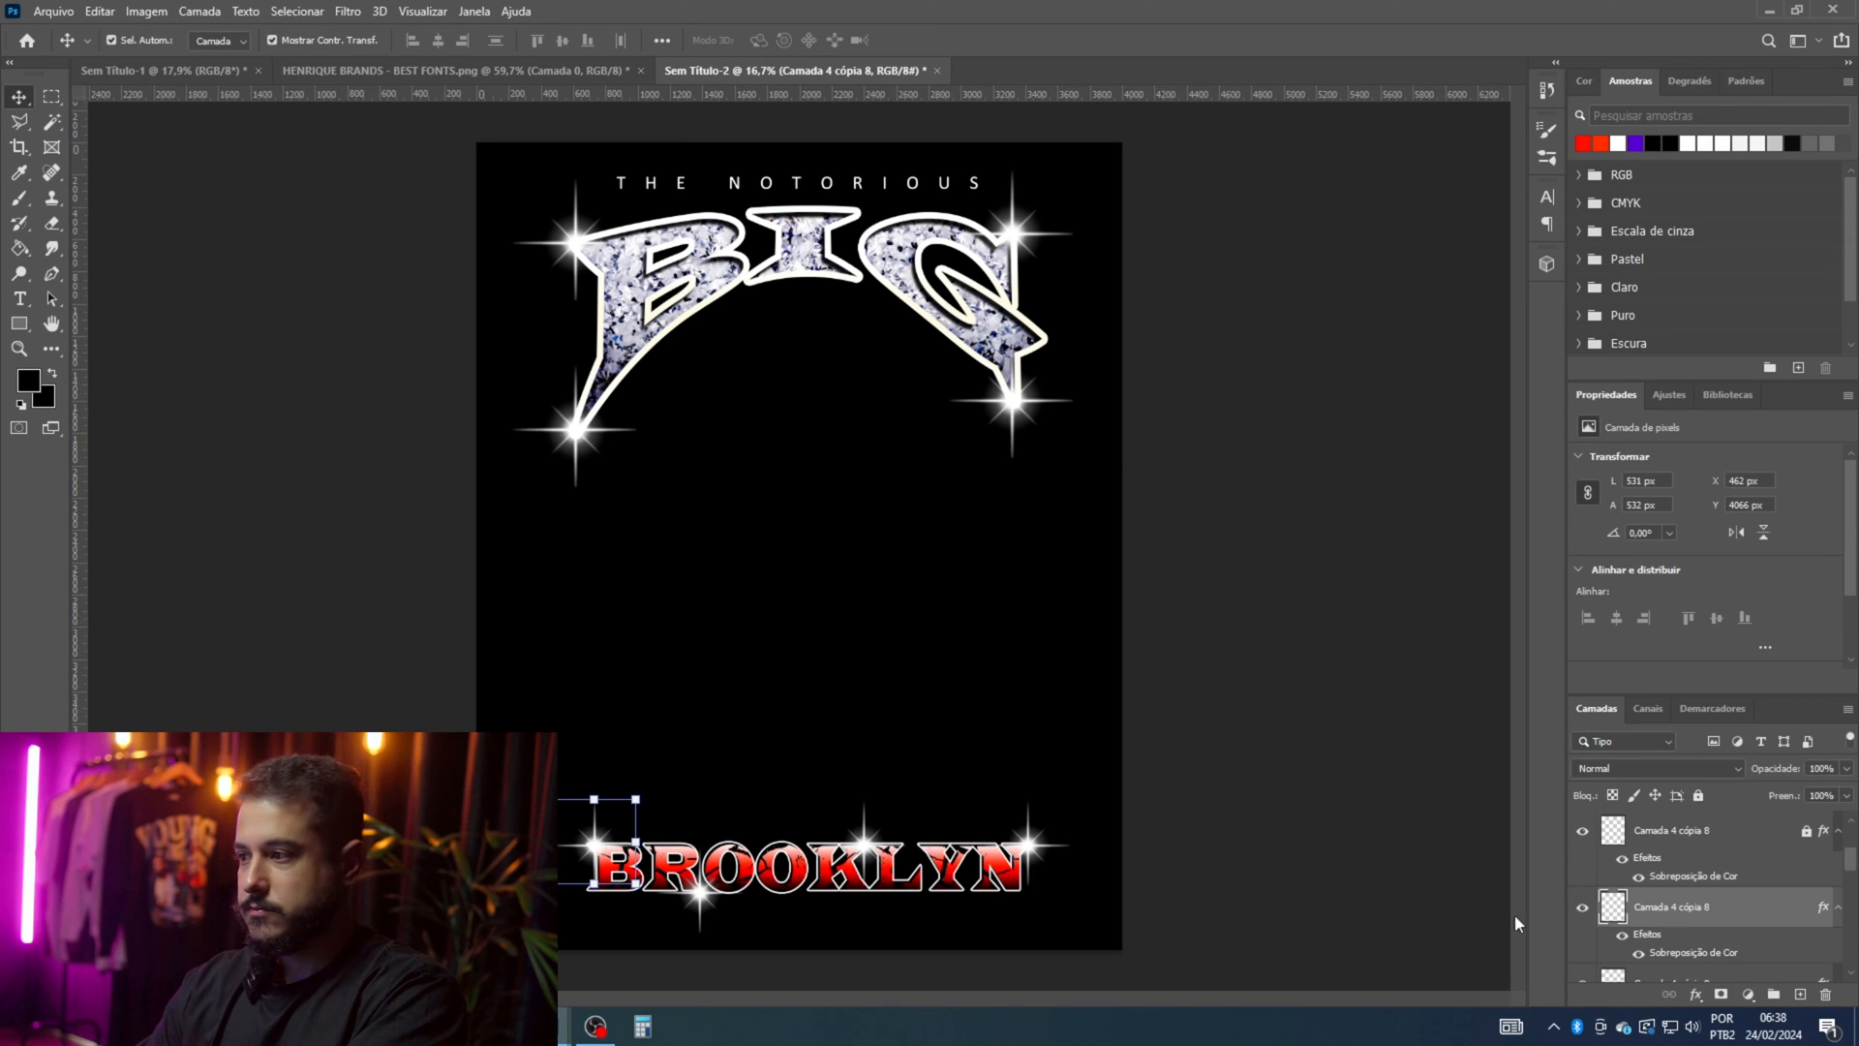
{"action": "left_click", "coordinate": [1698, 796]}
Step: Lock the four sparkle layers on the BIG title, at the G's lower tip and upper corner and the B's lower tip and upper corner
{"action": "scroll", "coordinate": [1721, 934], "scroll_direction": "down", "scroll_amount": 1}
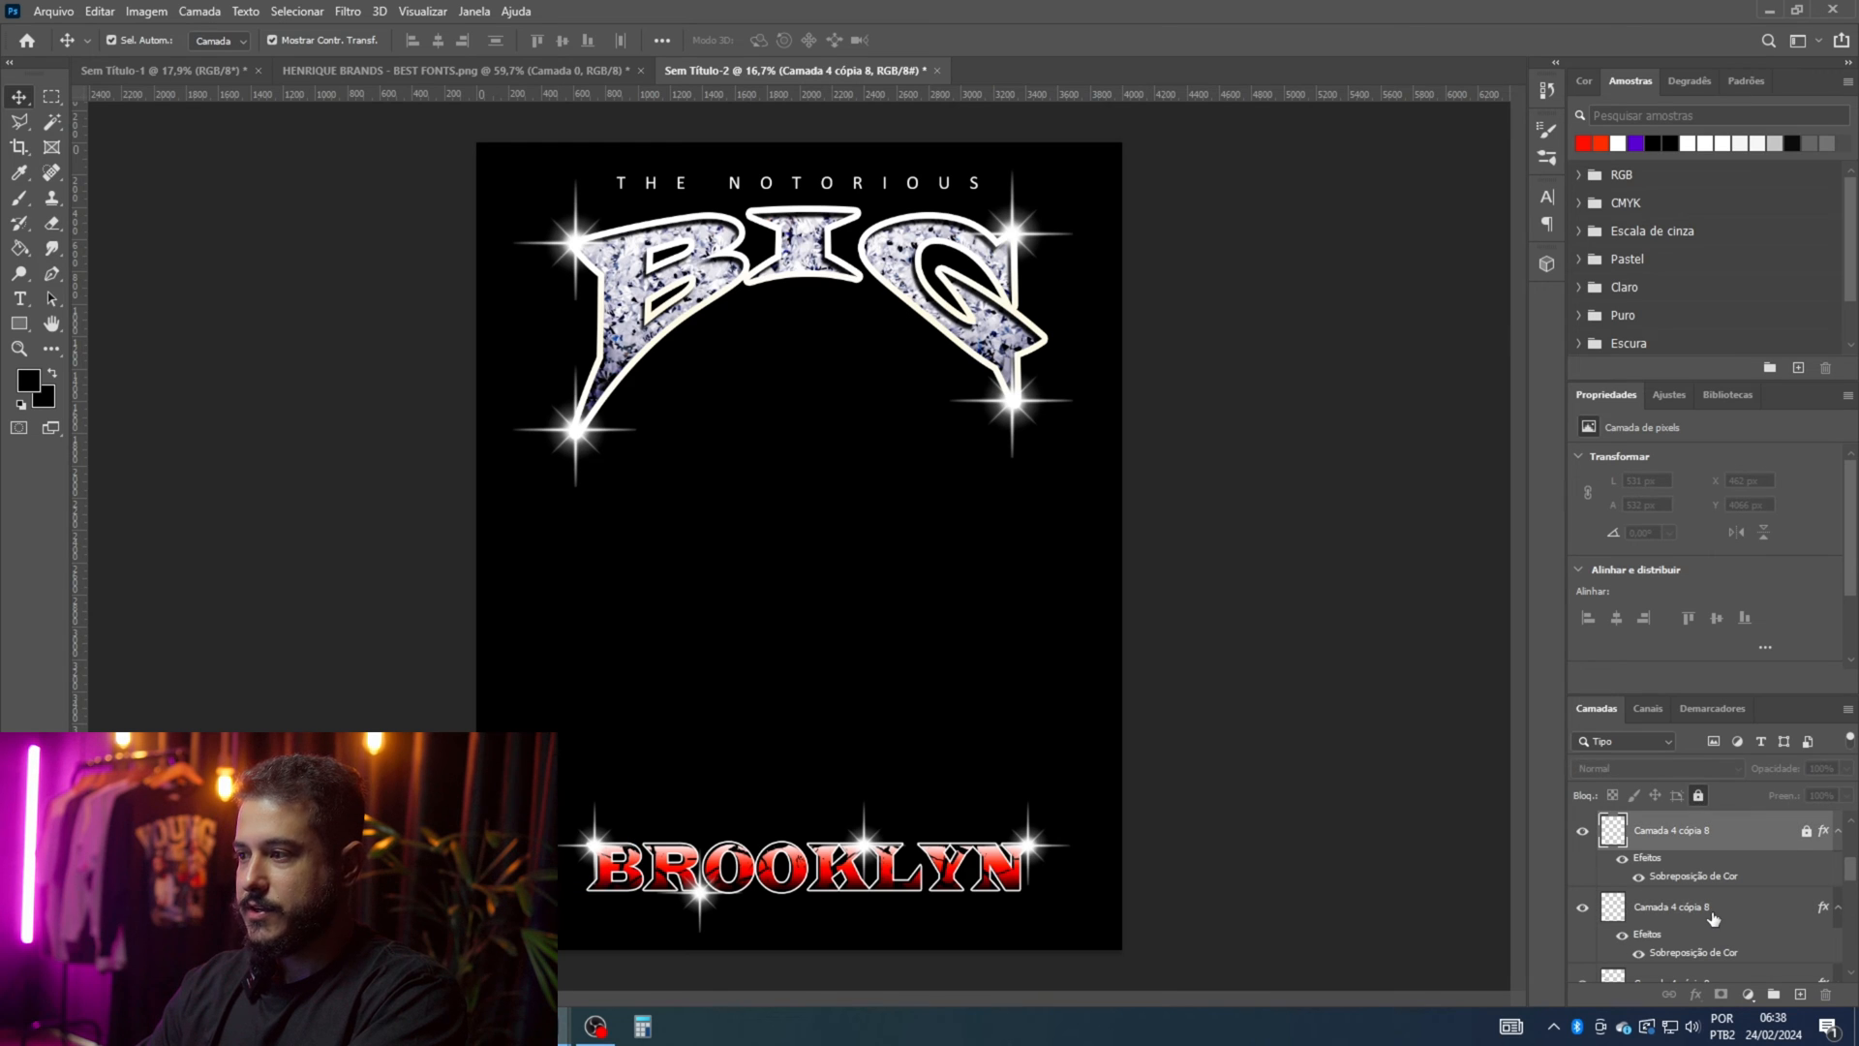
{"action": "left_click", "coordinate": [1712, 918]}
{"action": "left_click", "coordinate": [1698, 796]}
{"action": "scroll", "coordinate": [1708, 934], "scroll_direction": "down", "scroll_amount": 1}
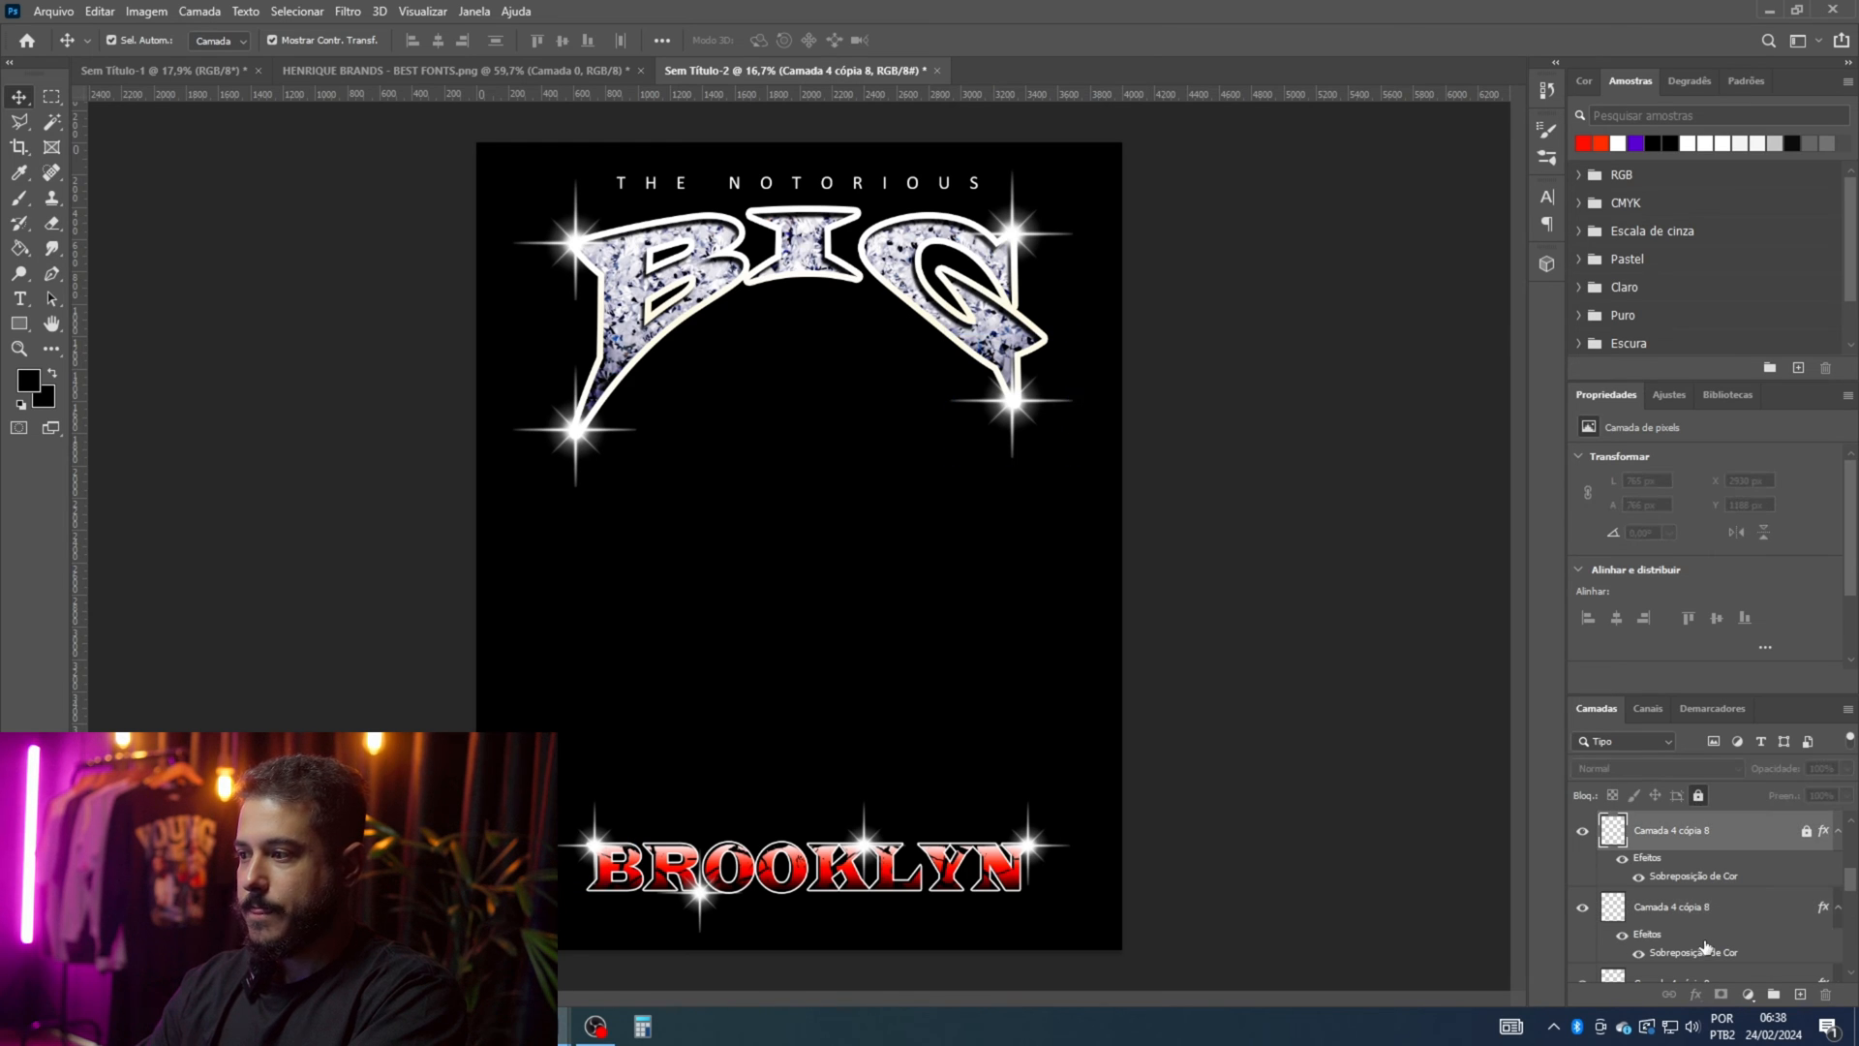
{"action": "left_click", "coordinate": [1705, 905]}
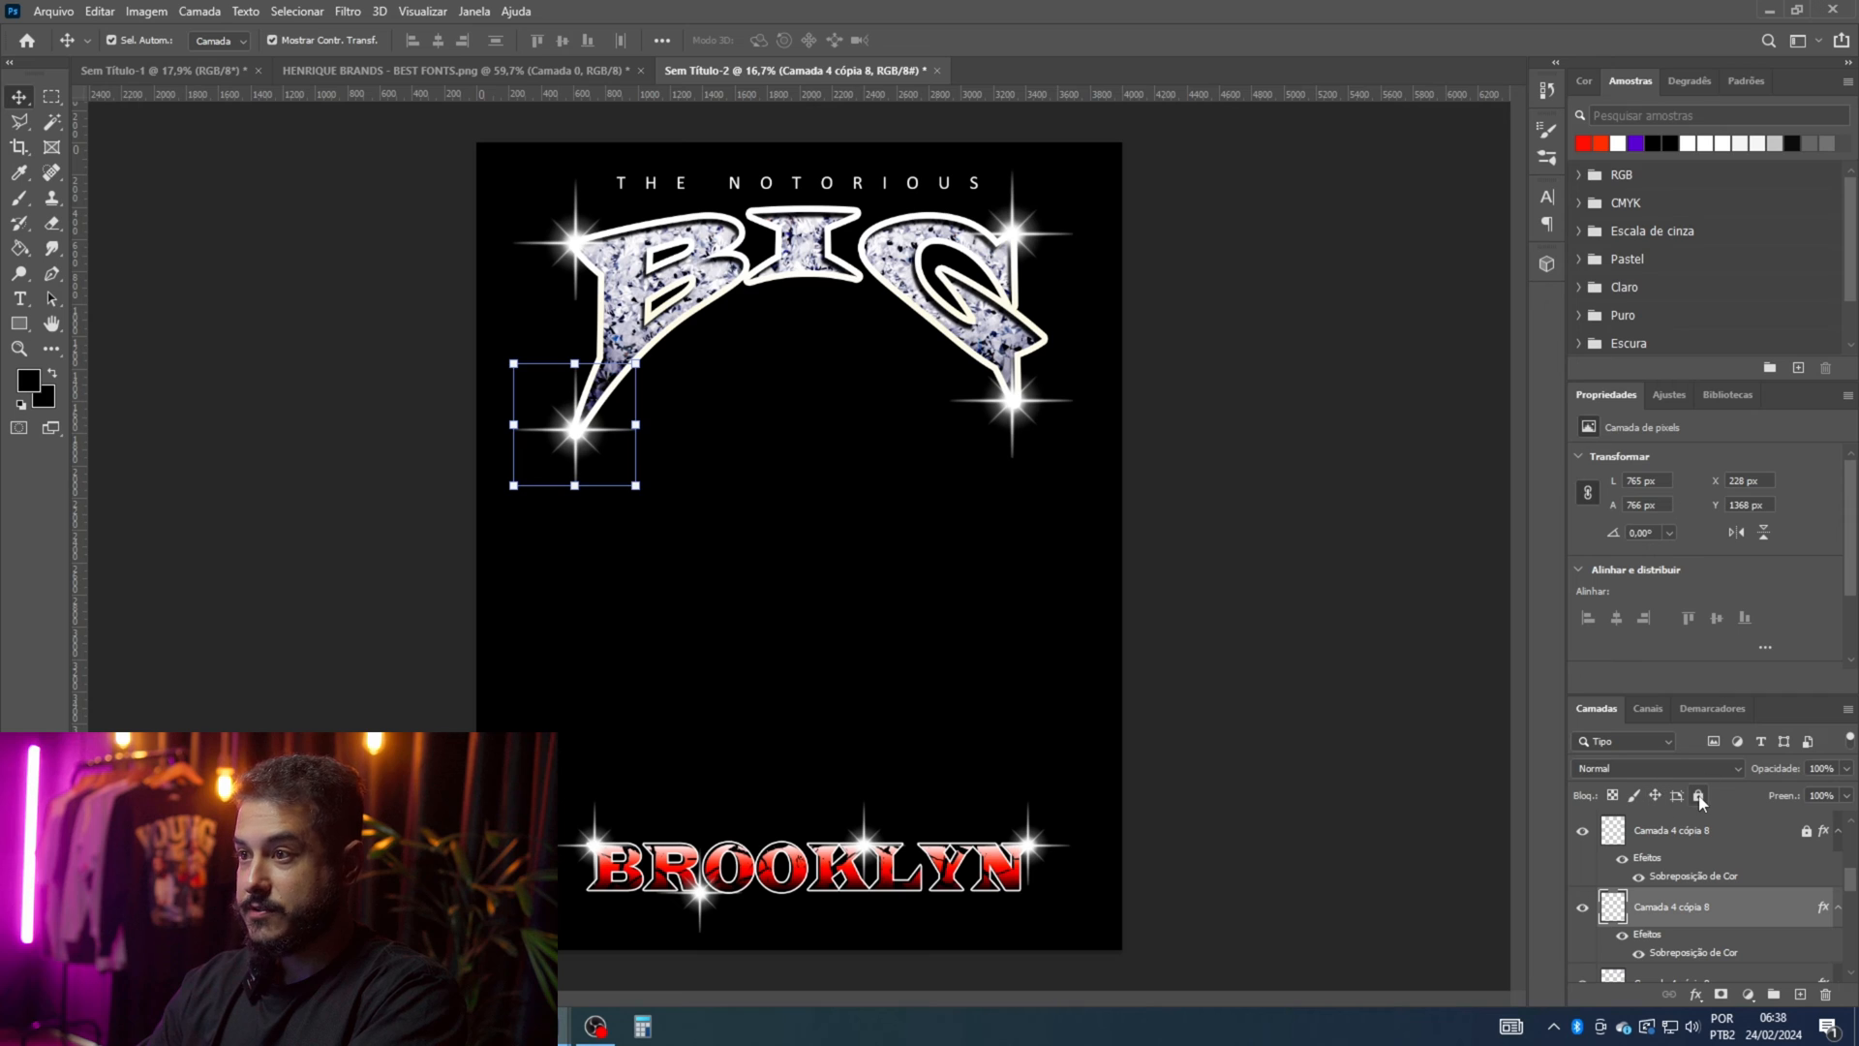
{"action": "left_click", "coordinate": [1699, 797]}
{"action": "scroll", "coordinate": [1706, 896], "scroll_direction": "down", "scroll_amount": 1}
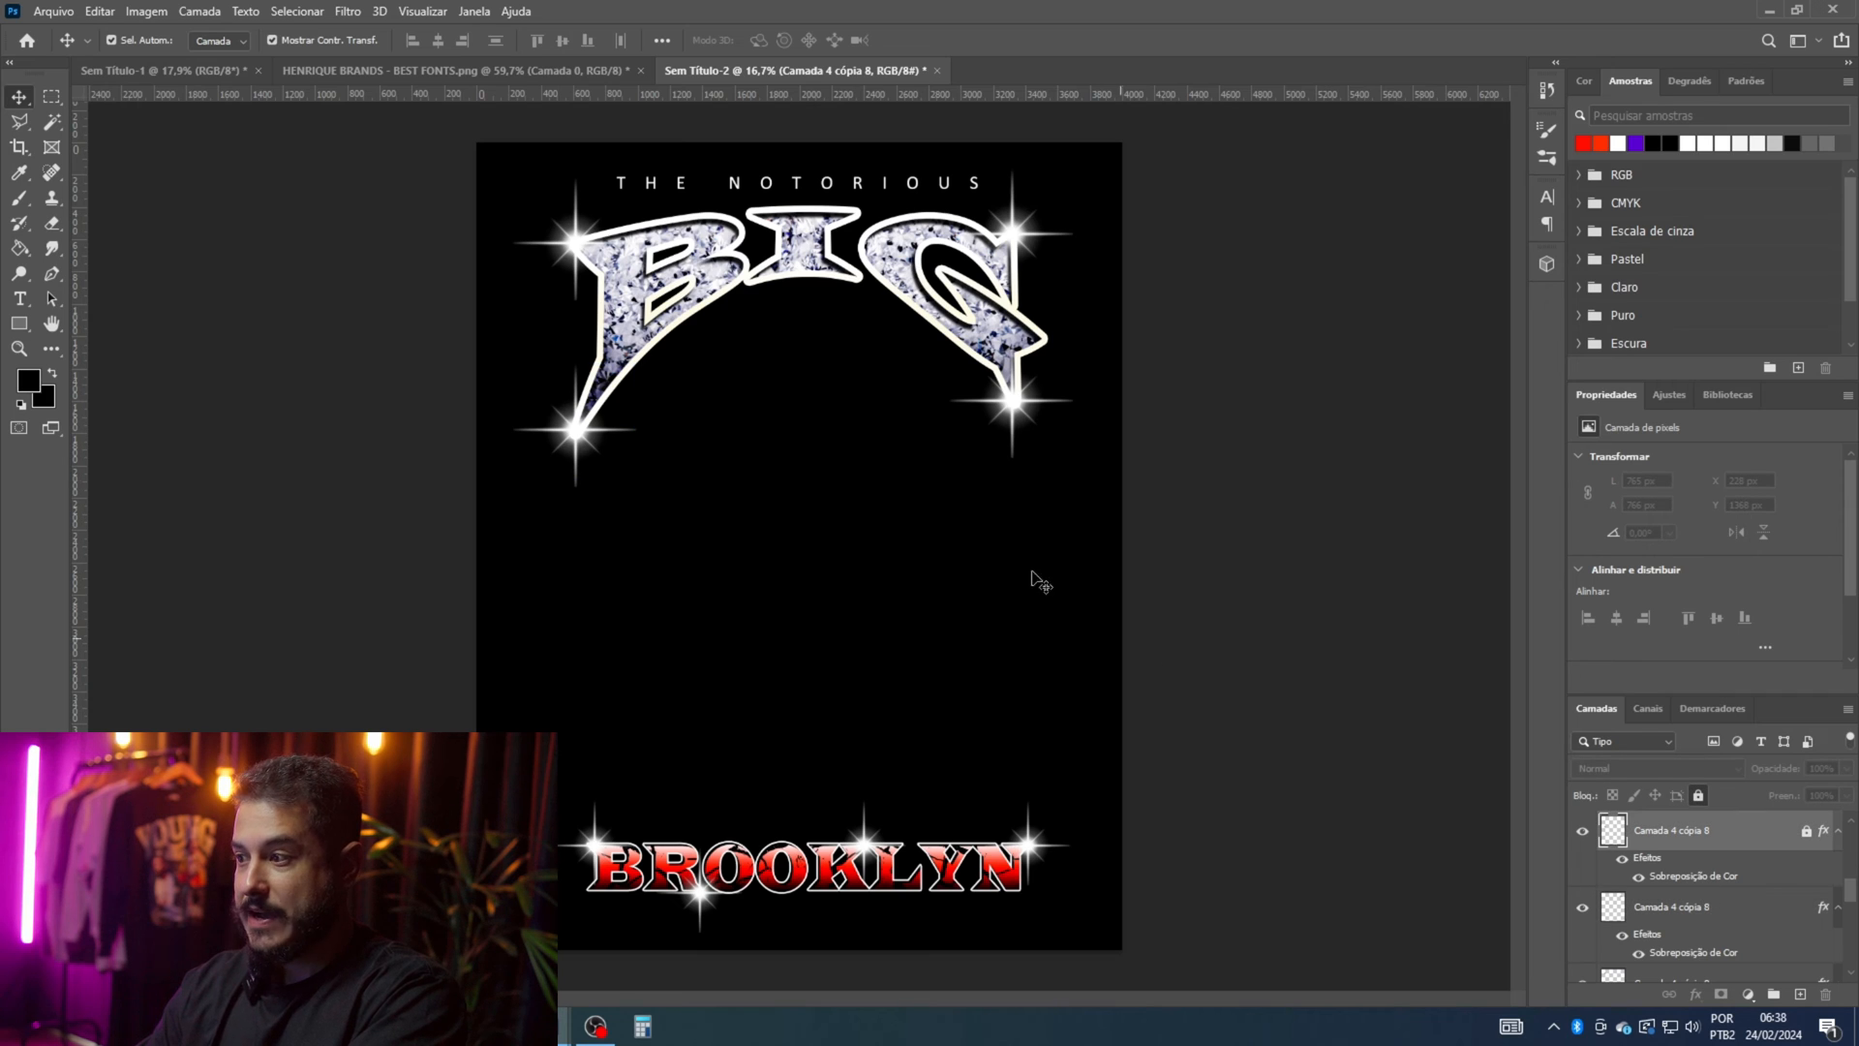
{"action": "left_click", "coordinate": [1702, 922]}
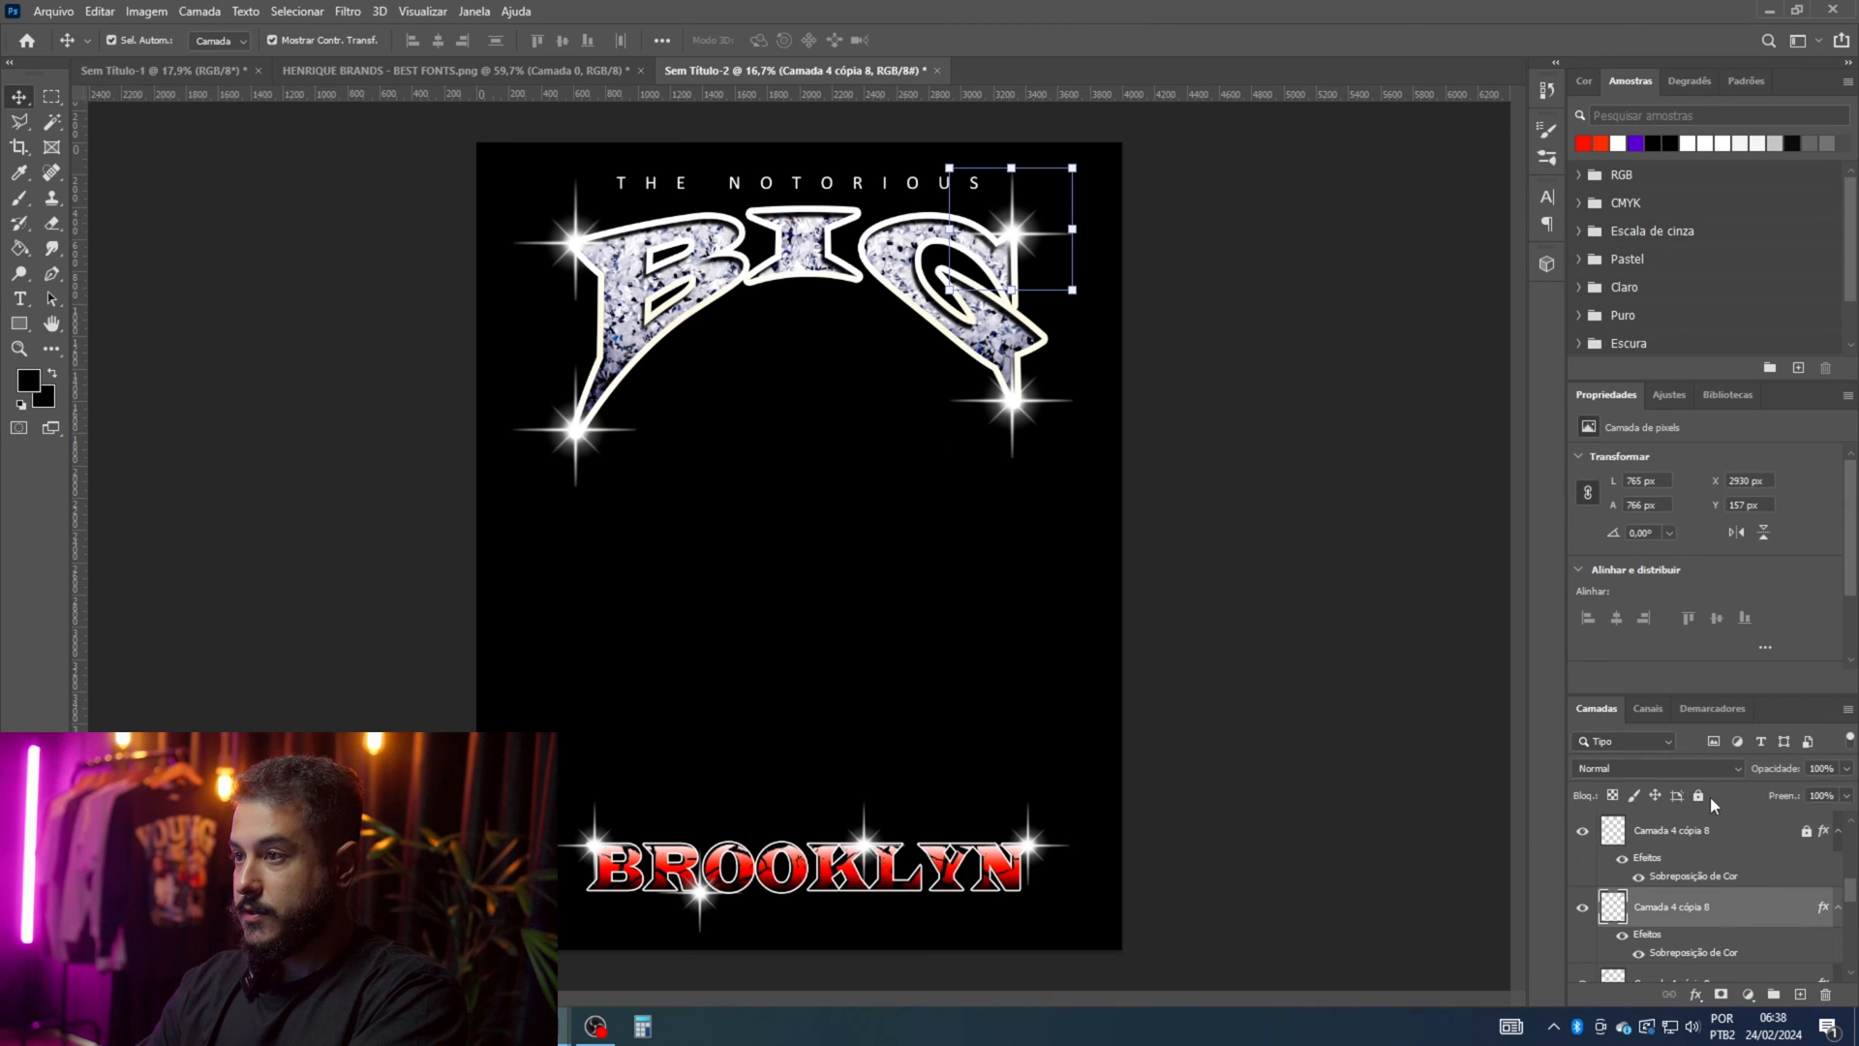
{"action": "left_click", "coordinate": [1699, 796]}
{"action": "scroll", "coordinate": [1722, 929], "scroll_direction": "down", "scroll_amount": 1}
{"action": "left_click", "coordinate": [1717, 908]}
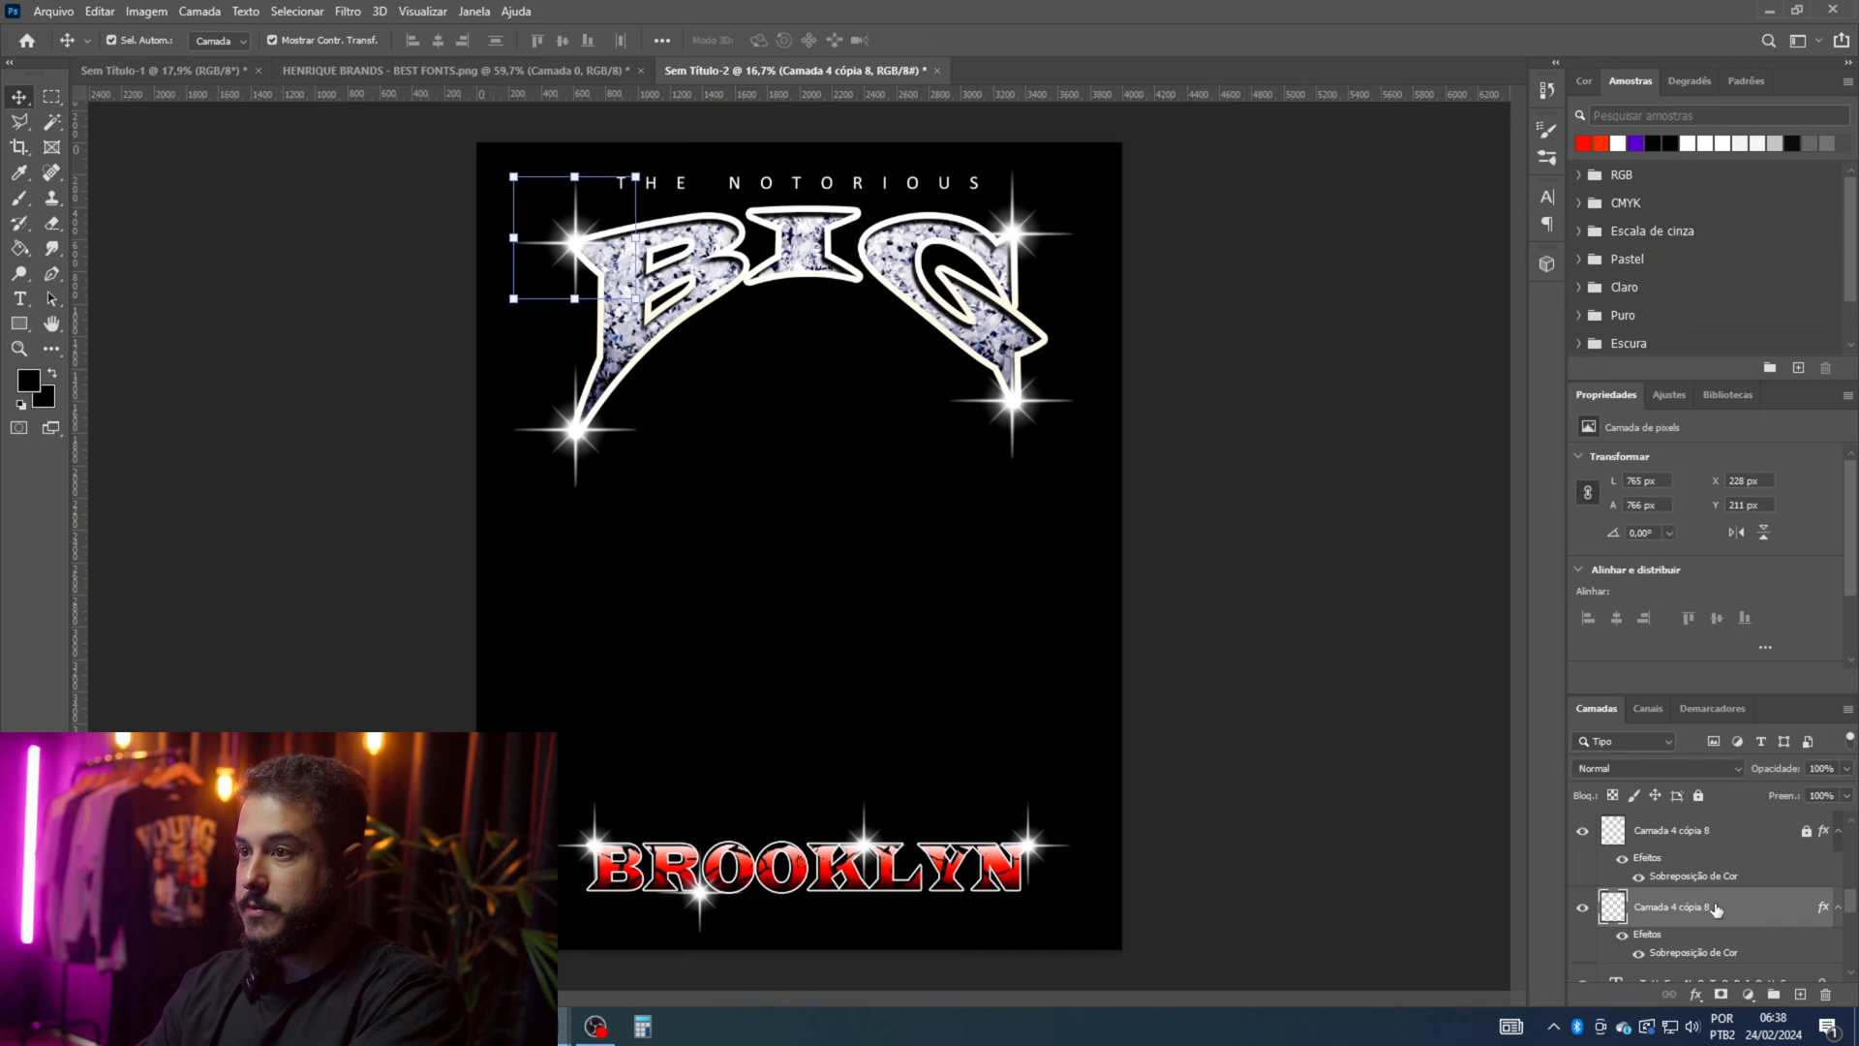
{"action": "left_click", "coordinate": [1700, 795]}
{"action": "scroll", "coordinate": [1694, 912], "scroll_direction": "down", "scroll_amount": 1}
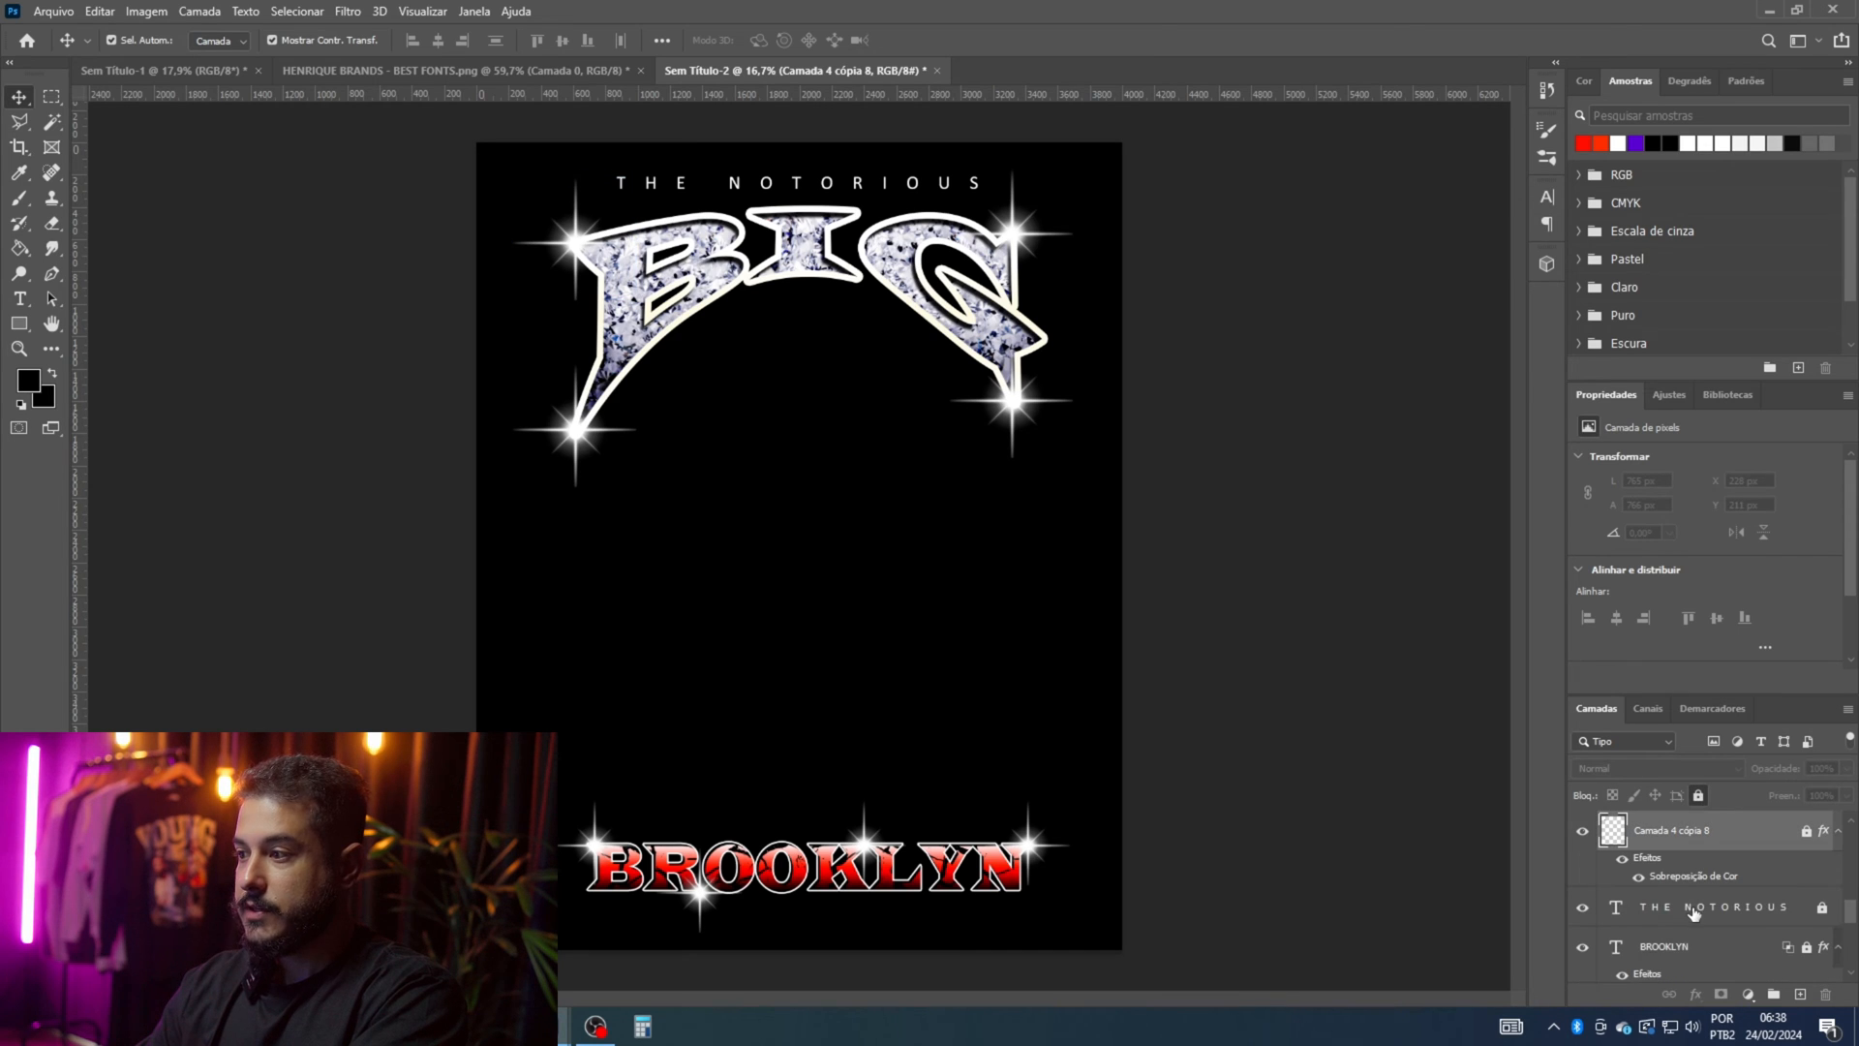
{"action": "left_click", "coordinate": [571, 260]}
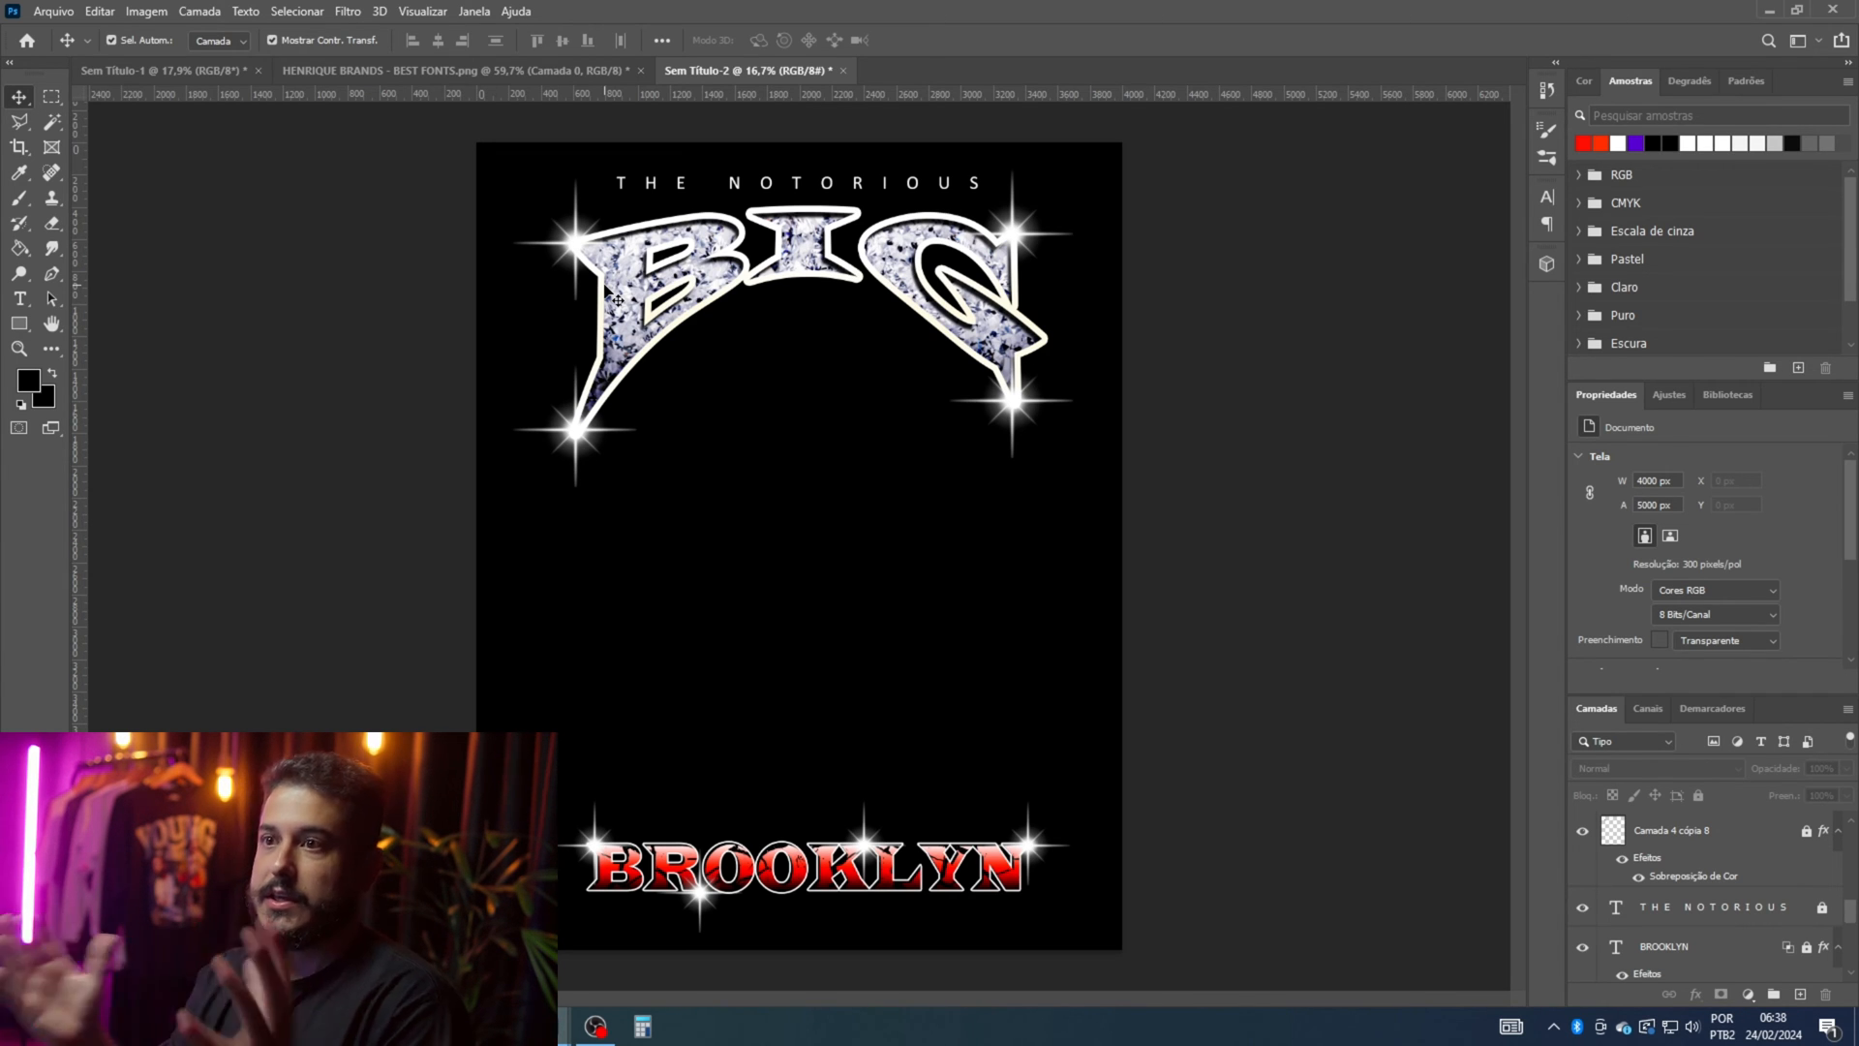
{"action": "left_click", "coordinate": [50, 11]}
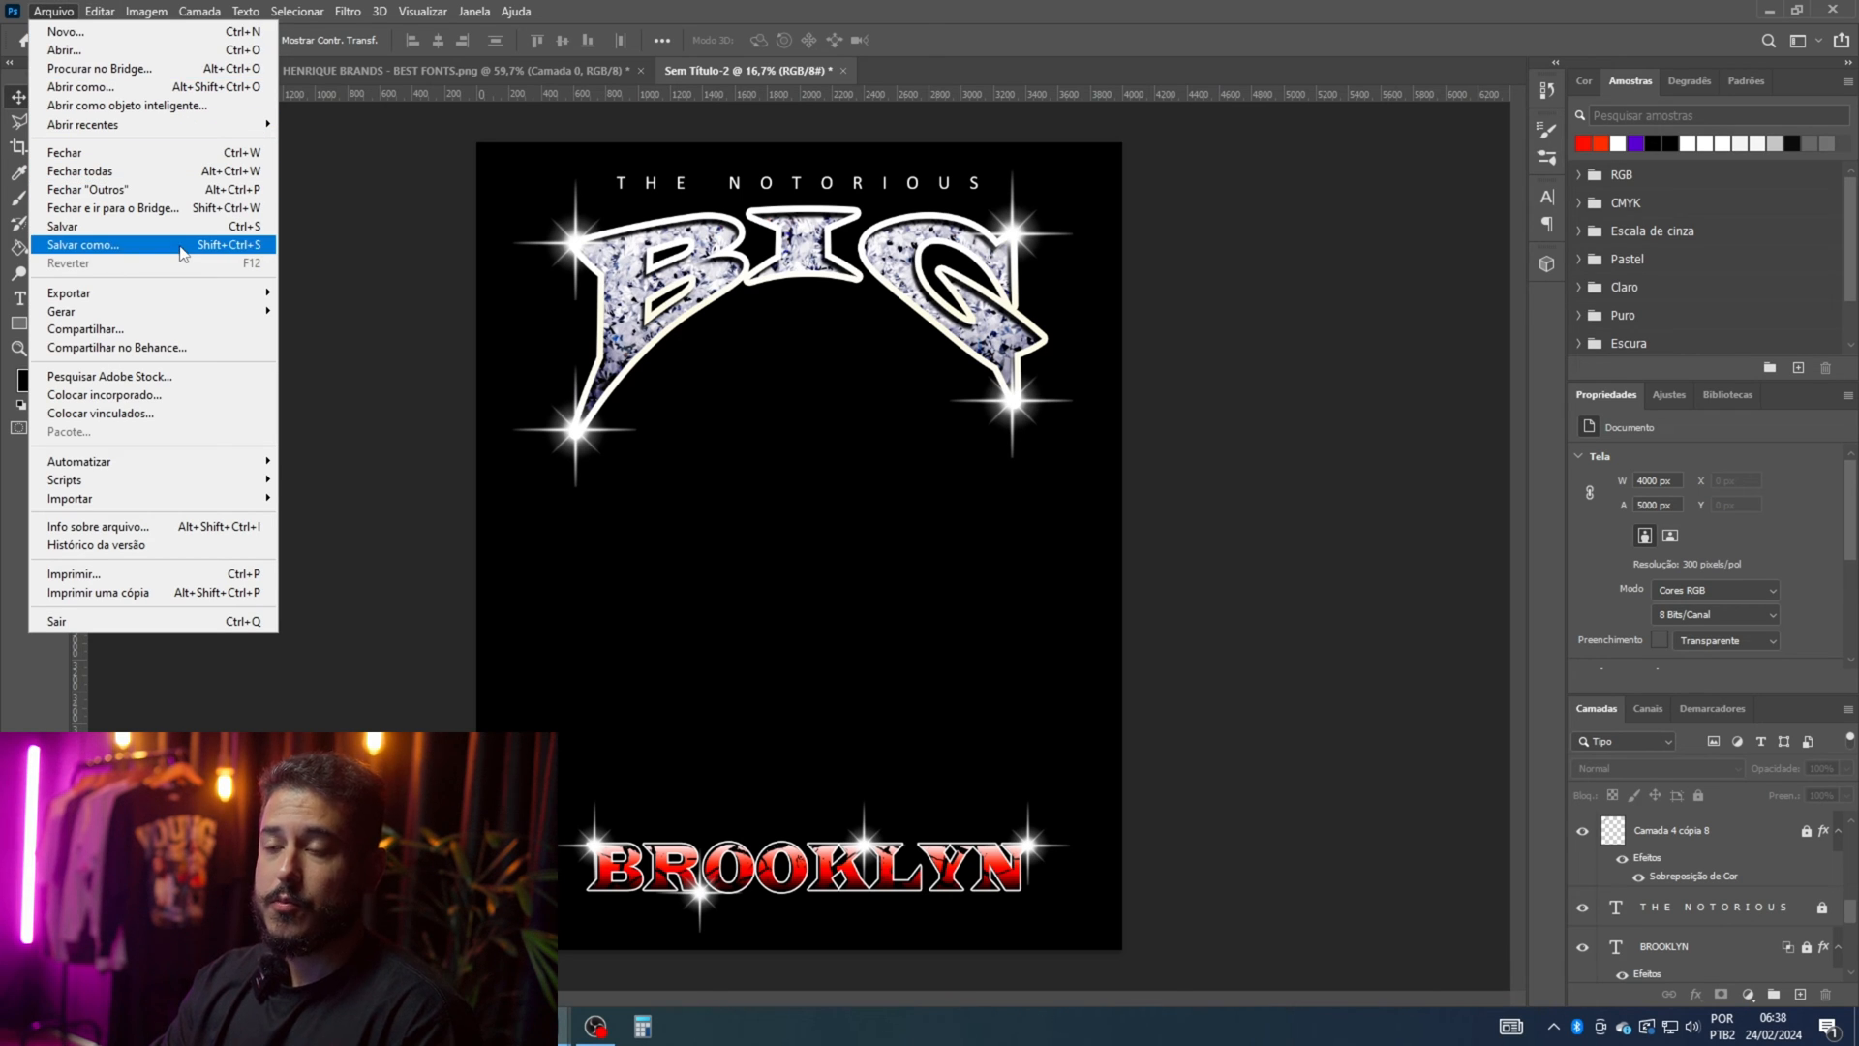
{"action": "left_click", "coordinate": [1252, 526]}
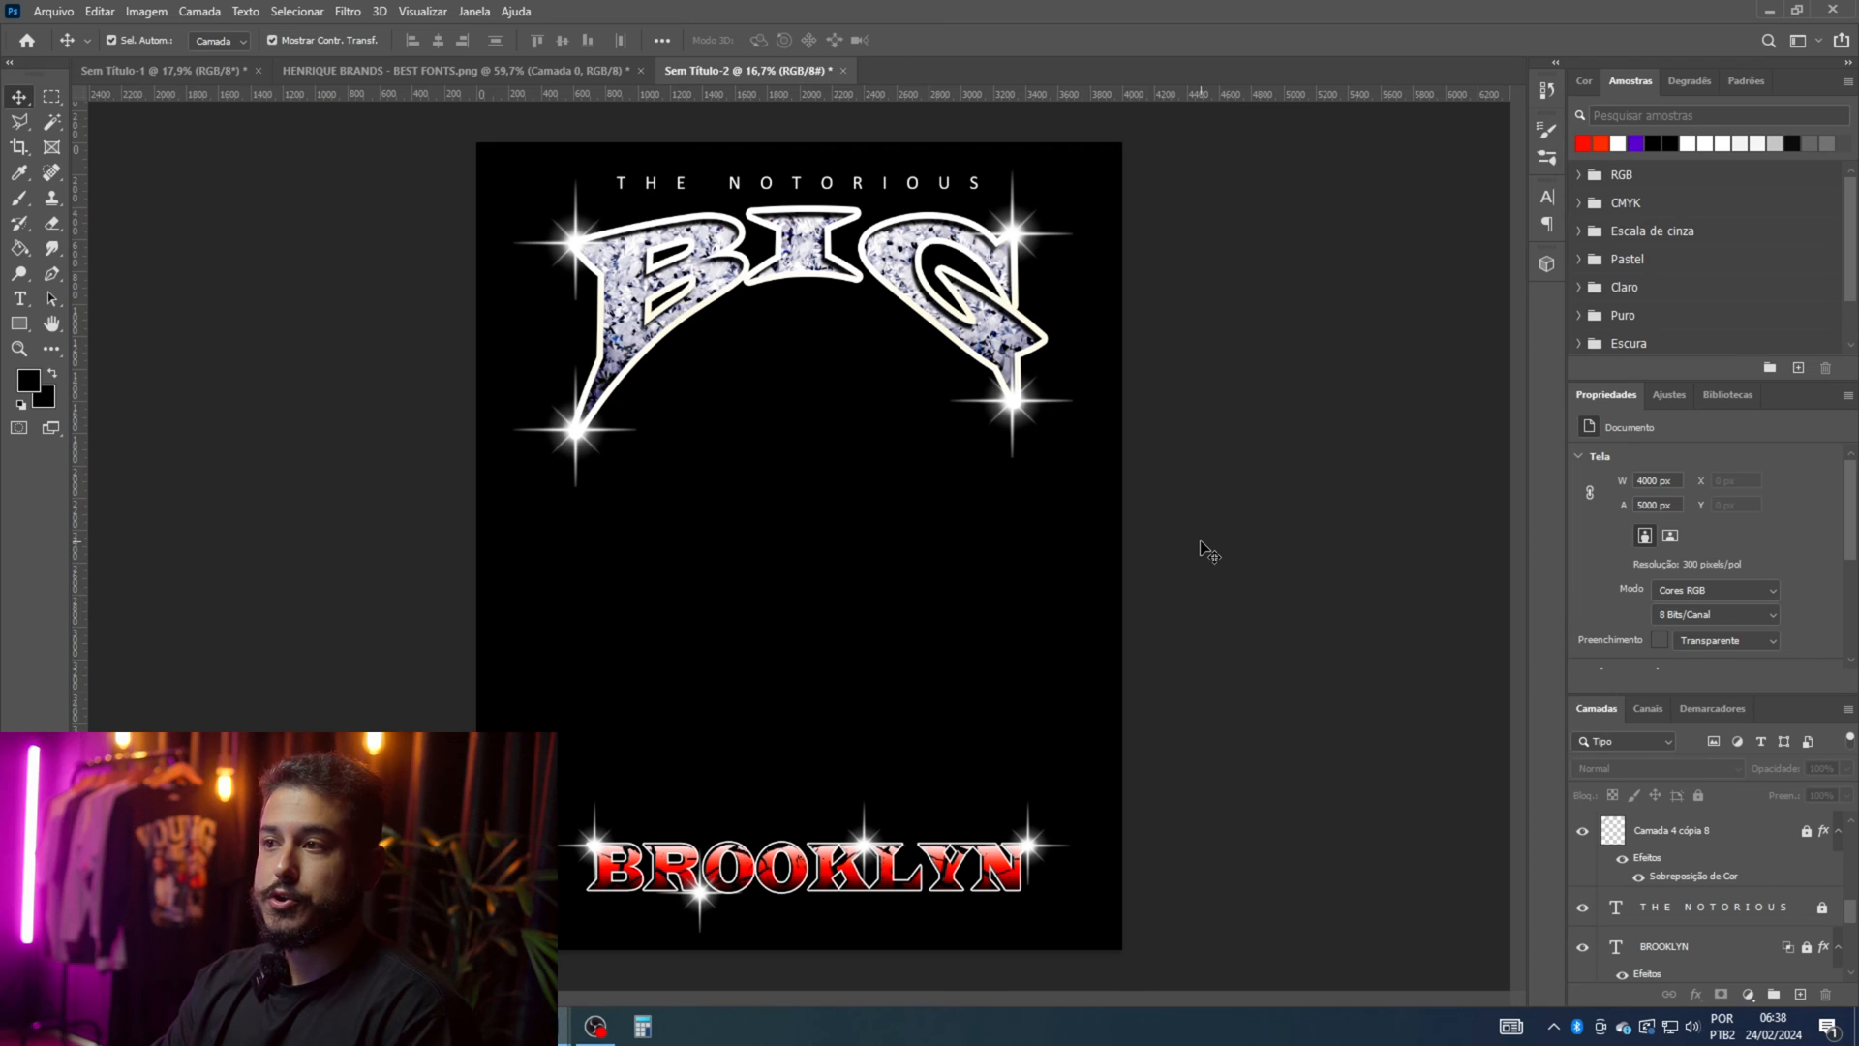
{"action": "scroll", "coordinate": [1704, 901], "scroll_direction": "down", "scroll_amount": 4}
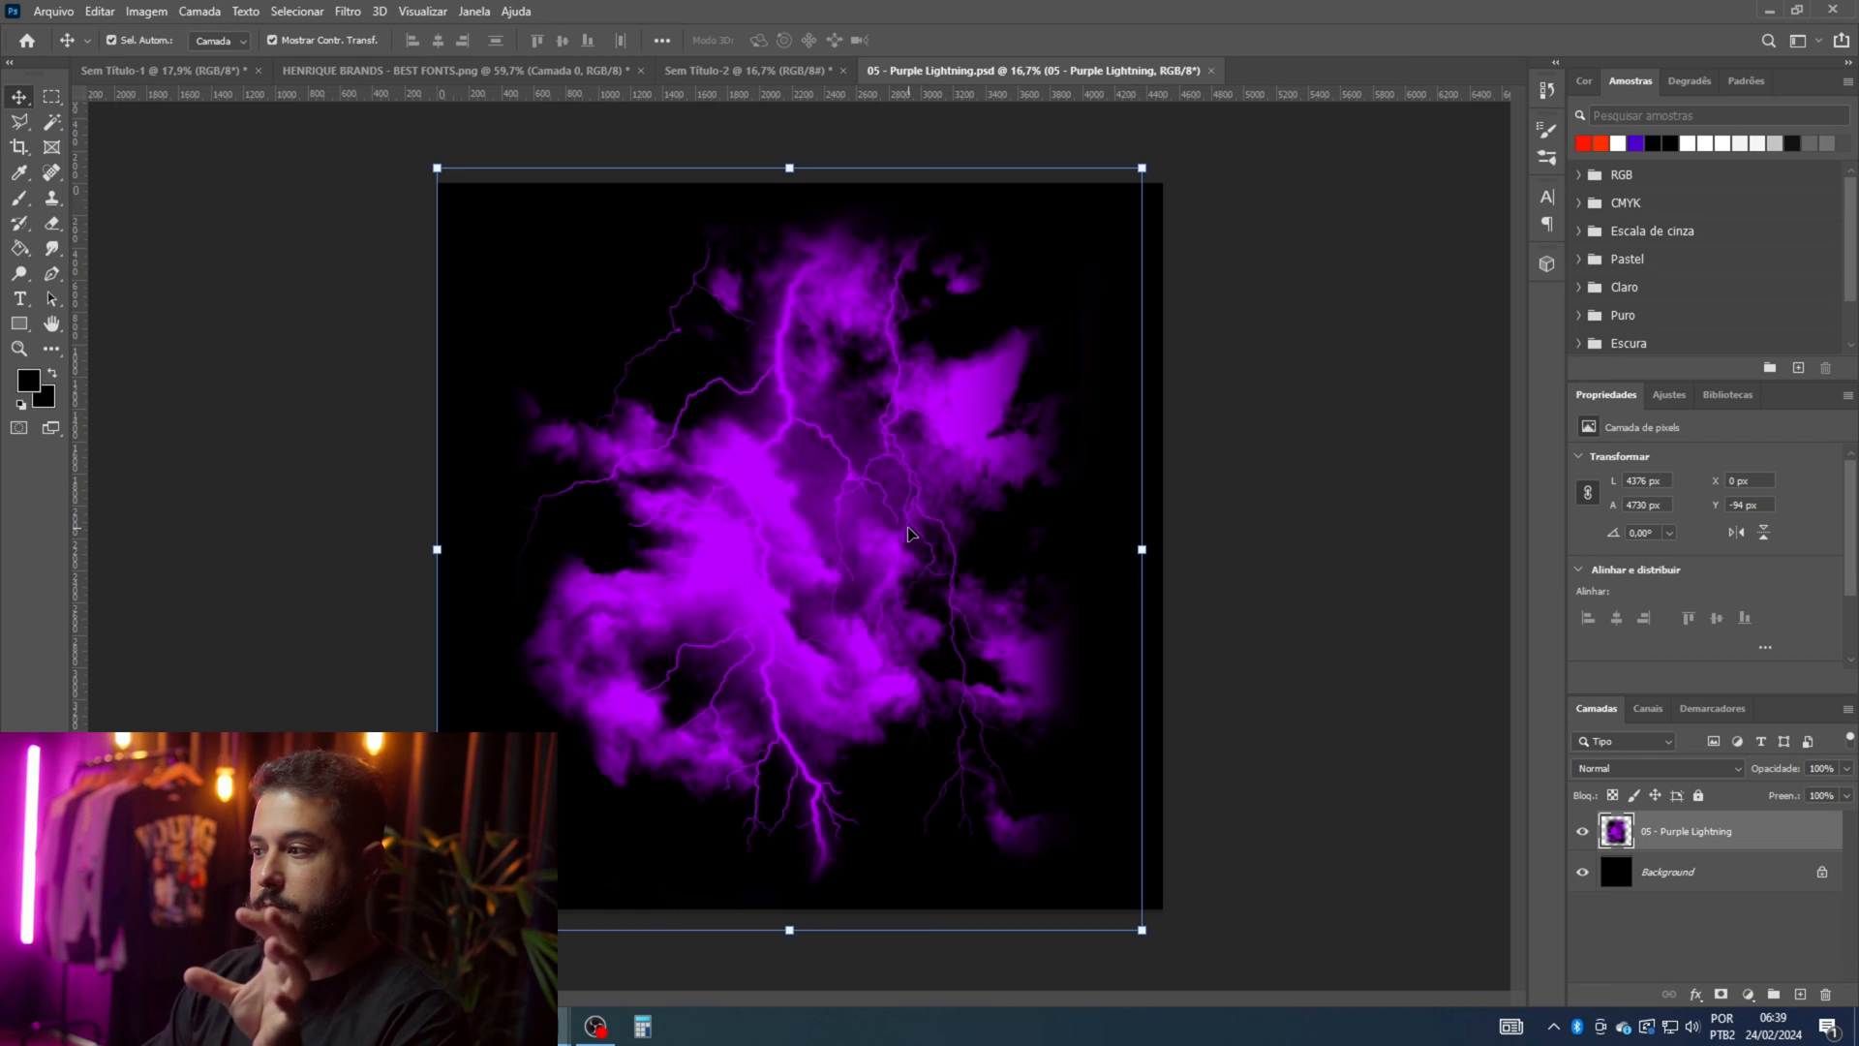
Step: Add a Color Overlay to the 05 - Purple Lightning layer and set its colour to blue 0600ff
{"action": "double_click", "coordinate": [1758, 839]}
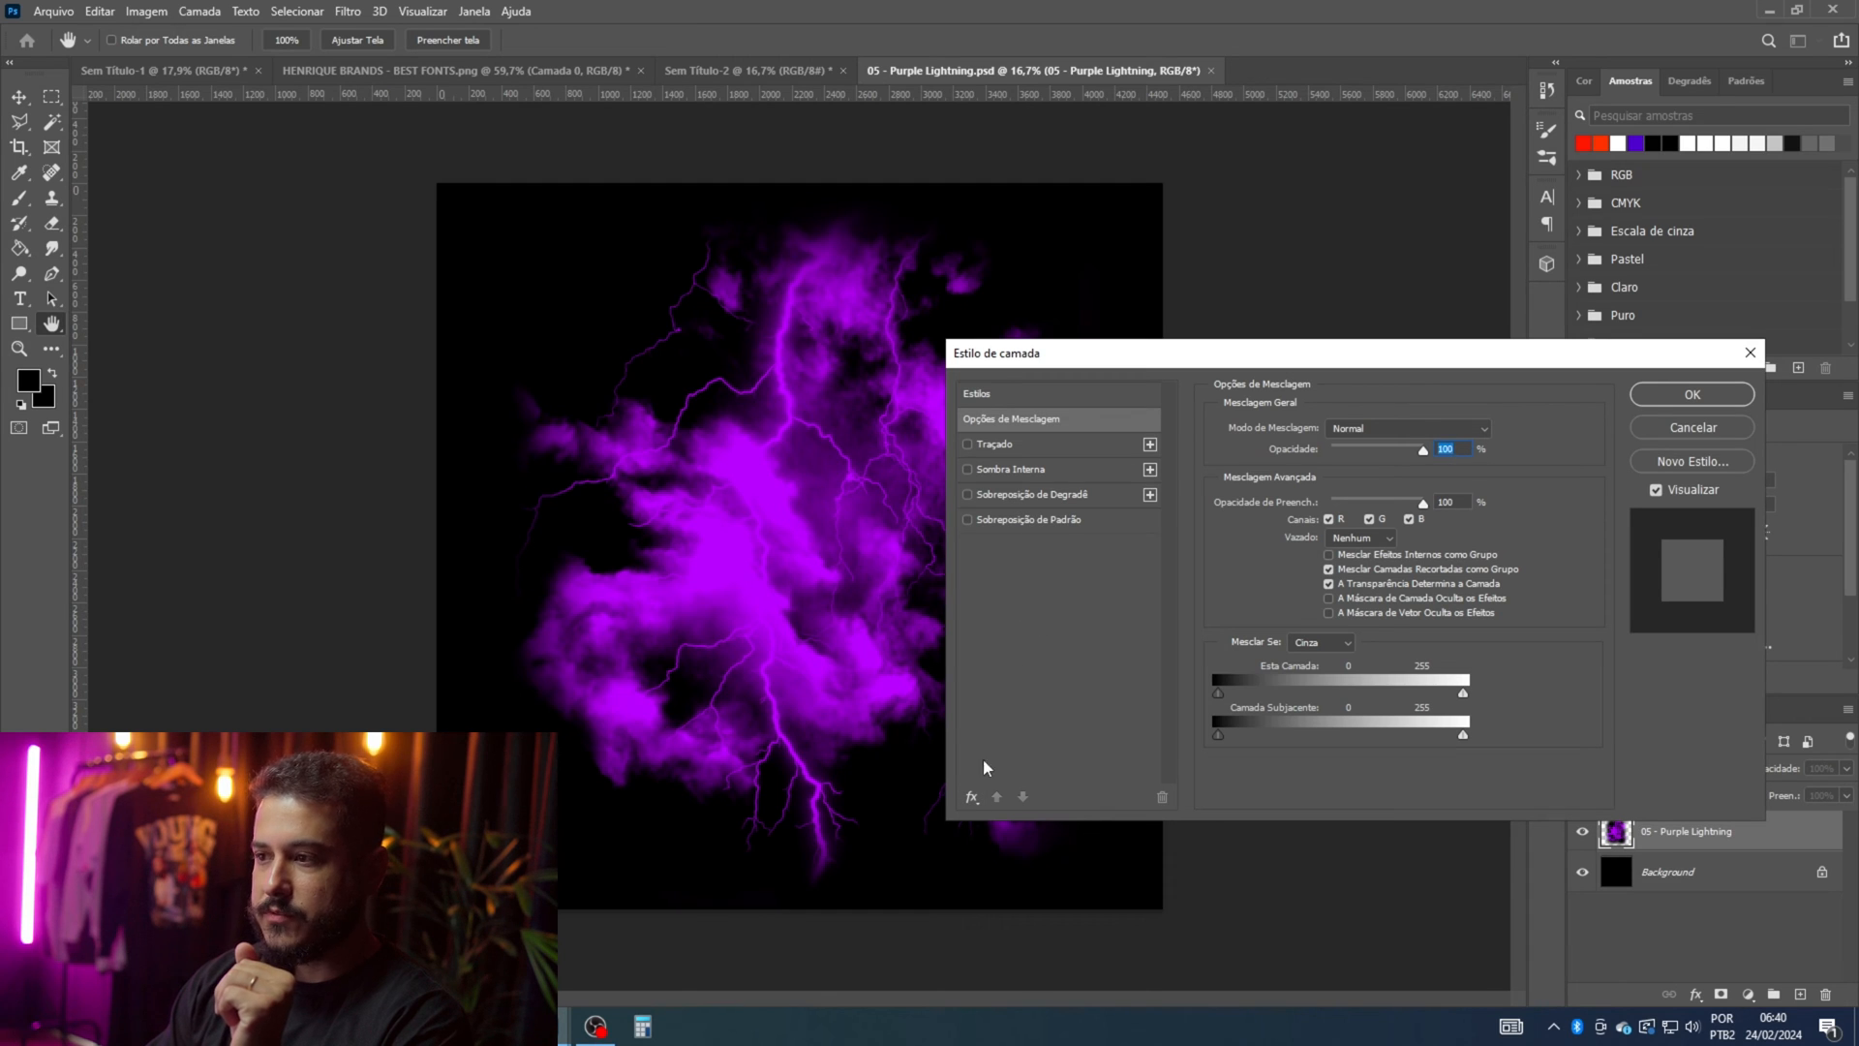
{"action": "left_click", "coordinate": [972, 800]}
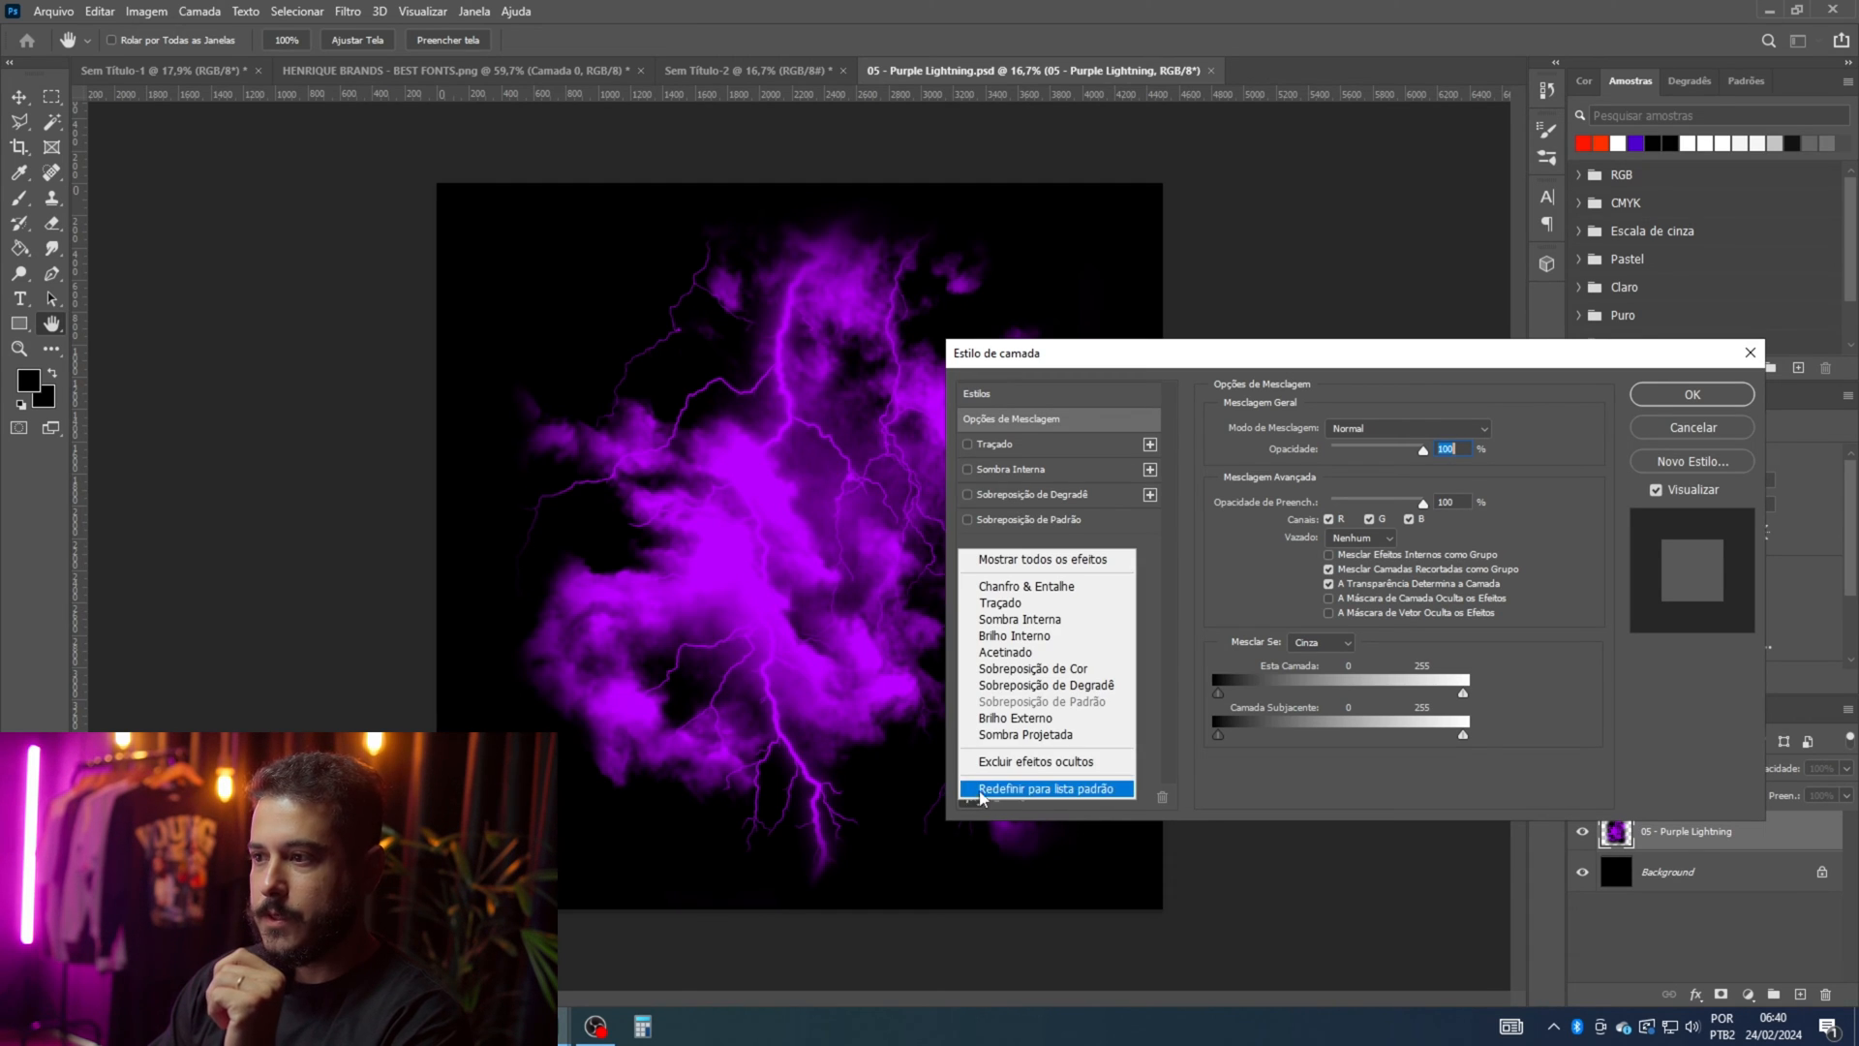
{"action": "left_click", "coordinate": [1038, 681]}
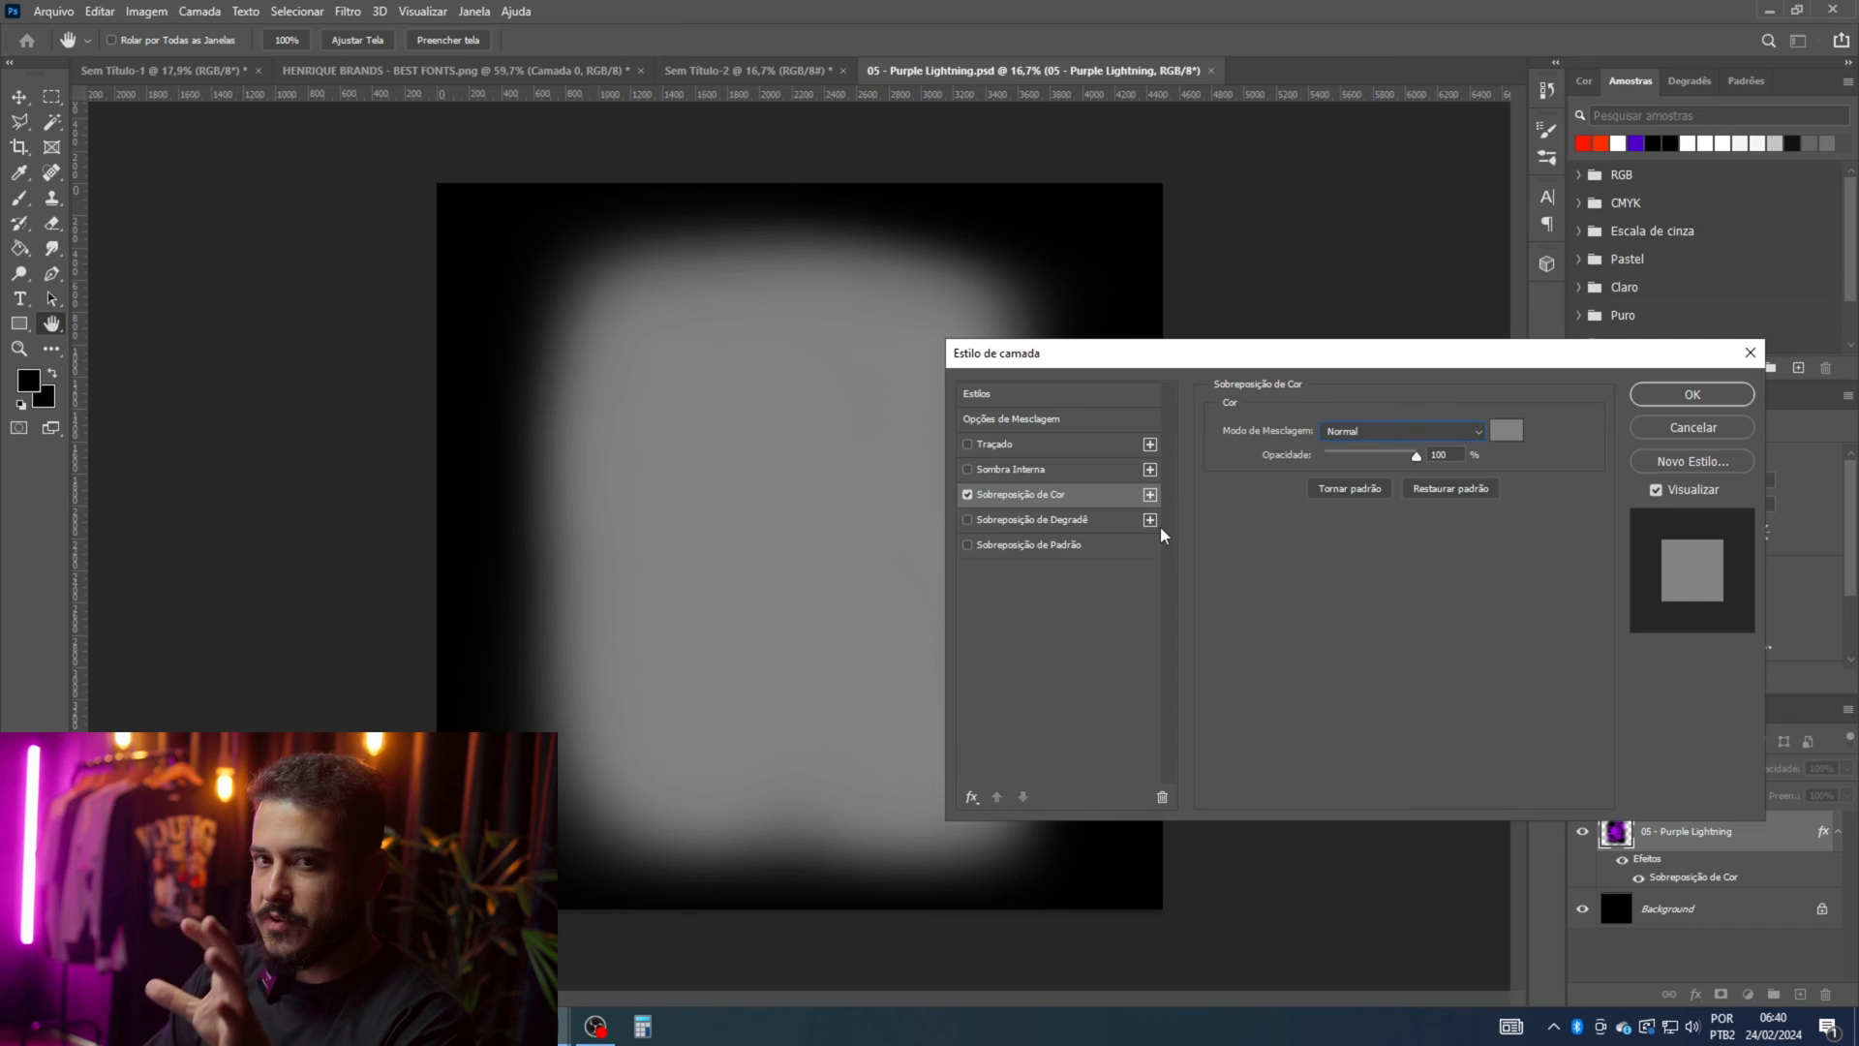
{"action": "left_click", "coordinate": [1507, 430]}
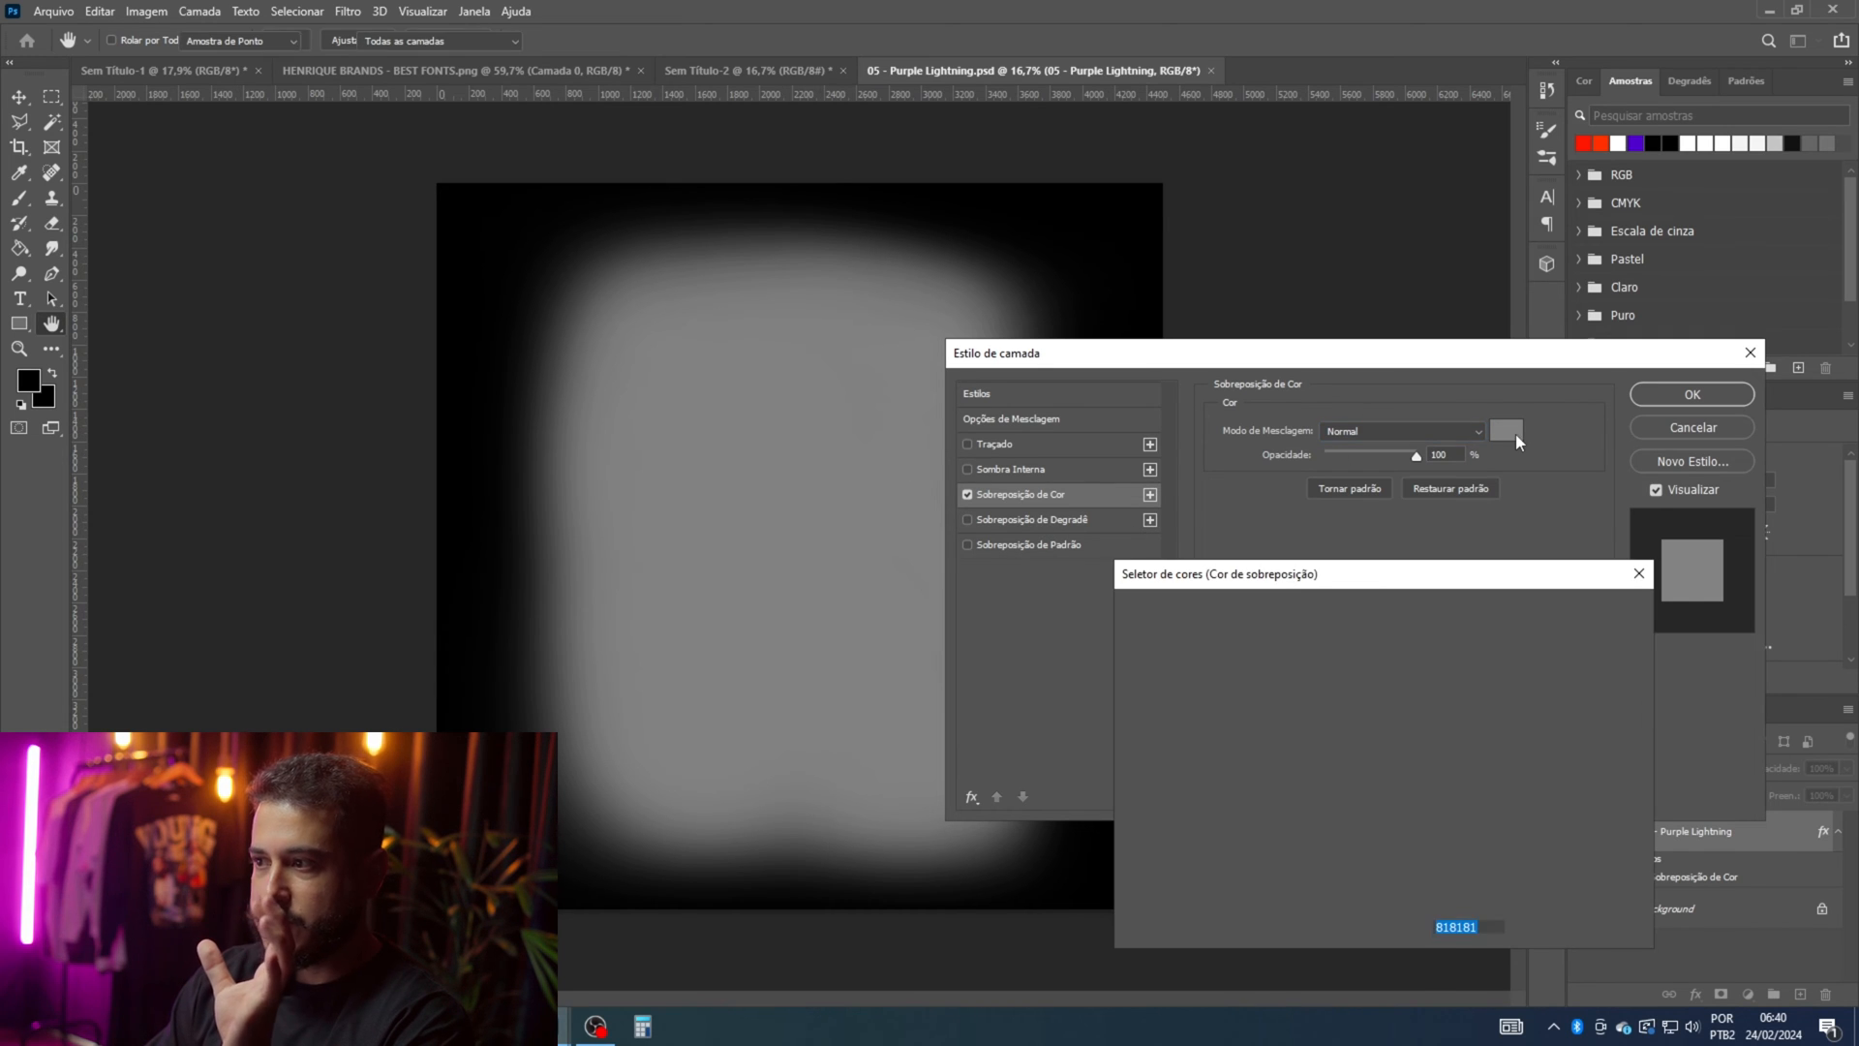
{"action": "left_click", "coordinate": [1393, 698]}
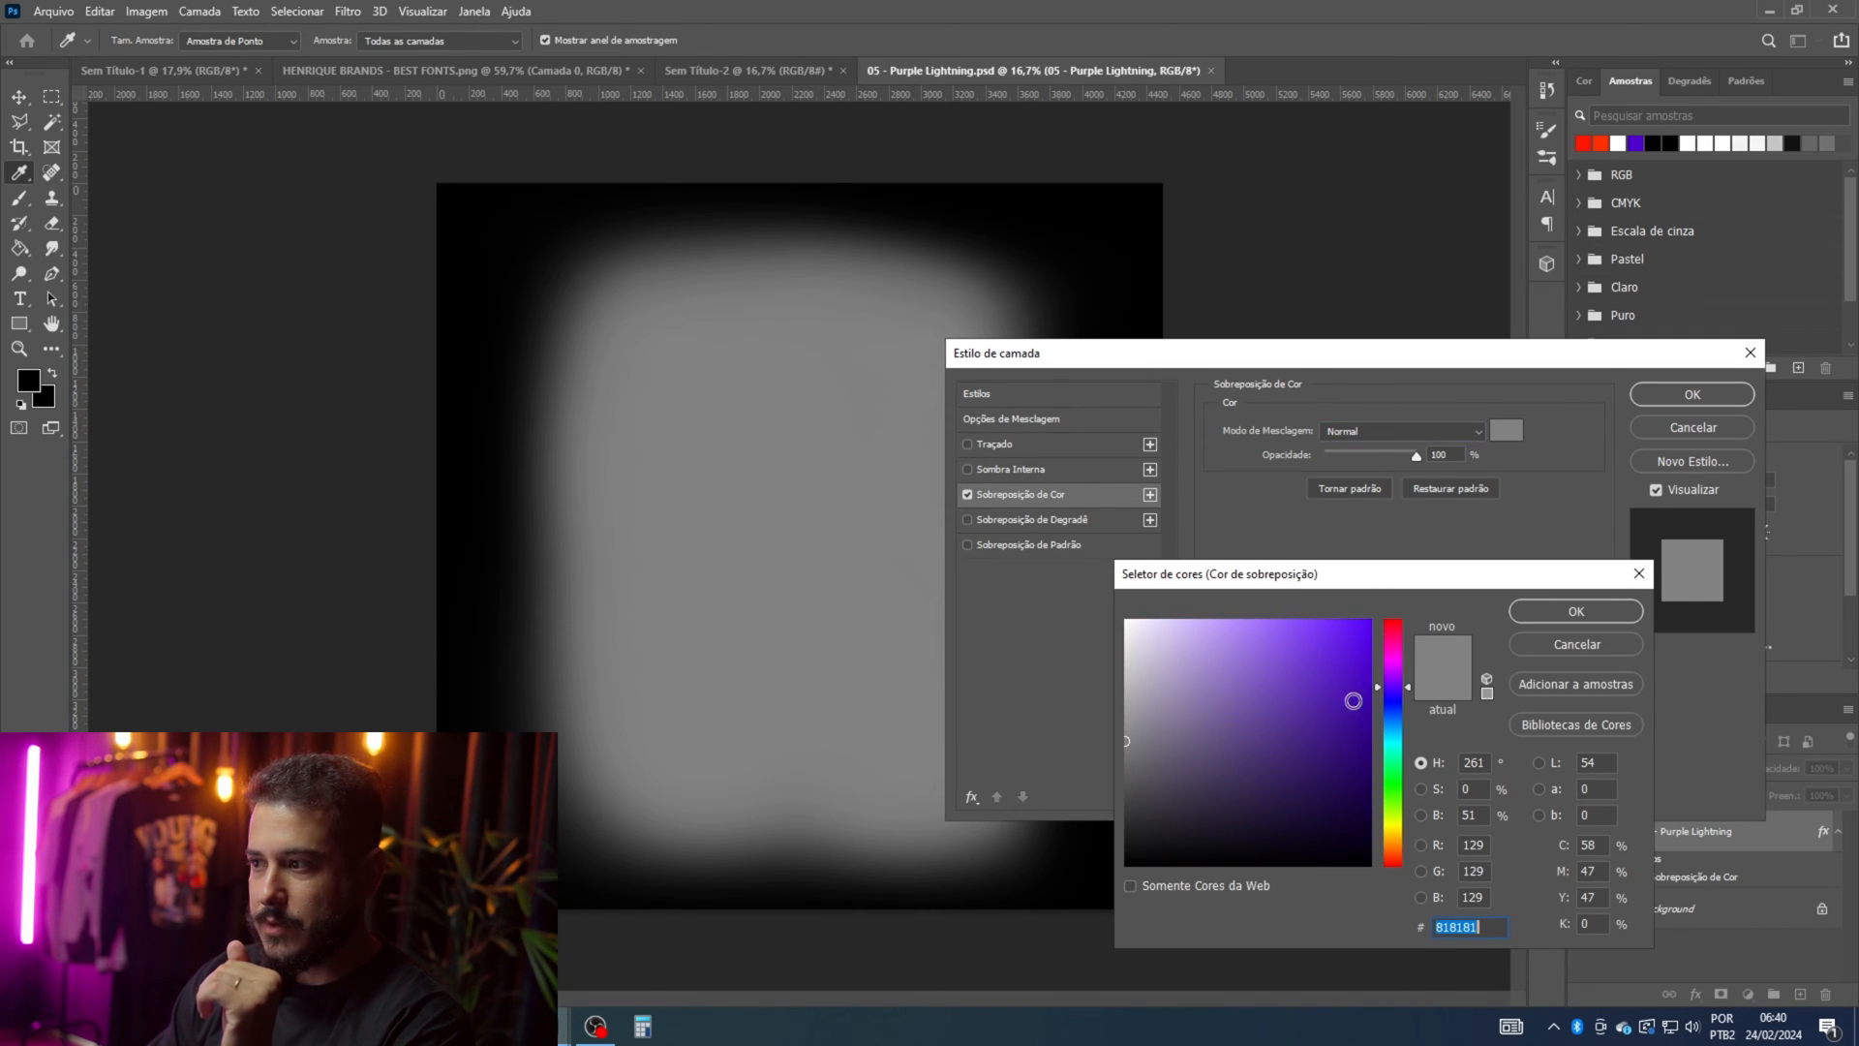
{"action": "left_click", "coordinate": [1370, 620]}
{"action": "left_click_drag", "start_coordinate": [1409, 695], "coordinate": [1409, 701]}
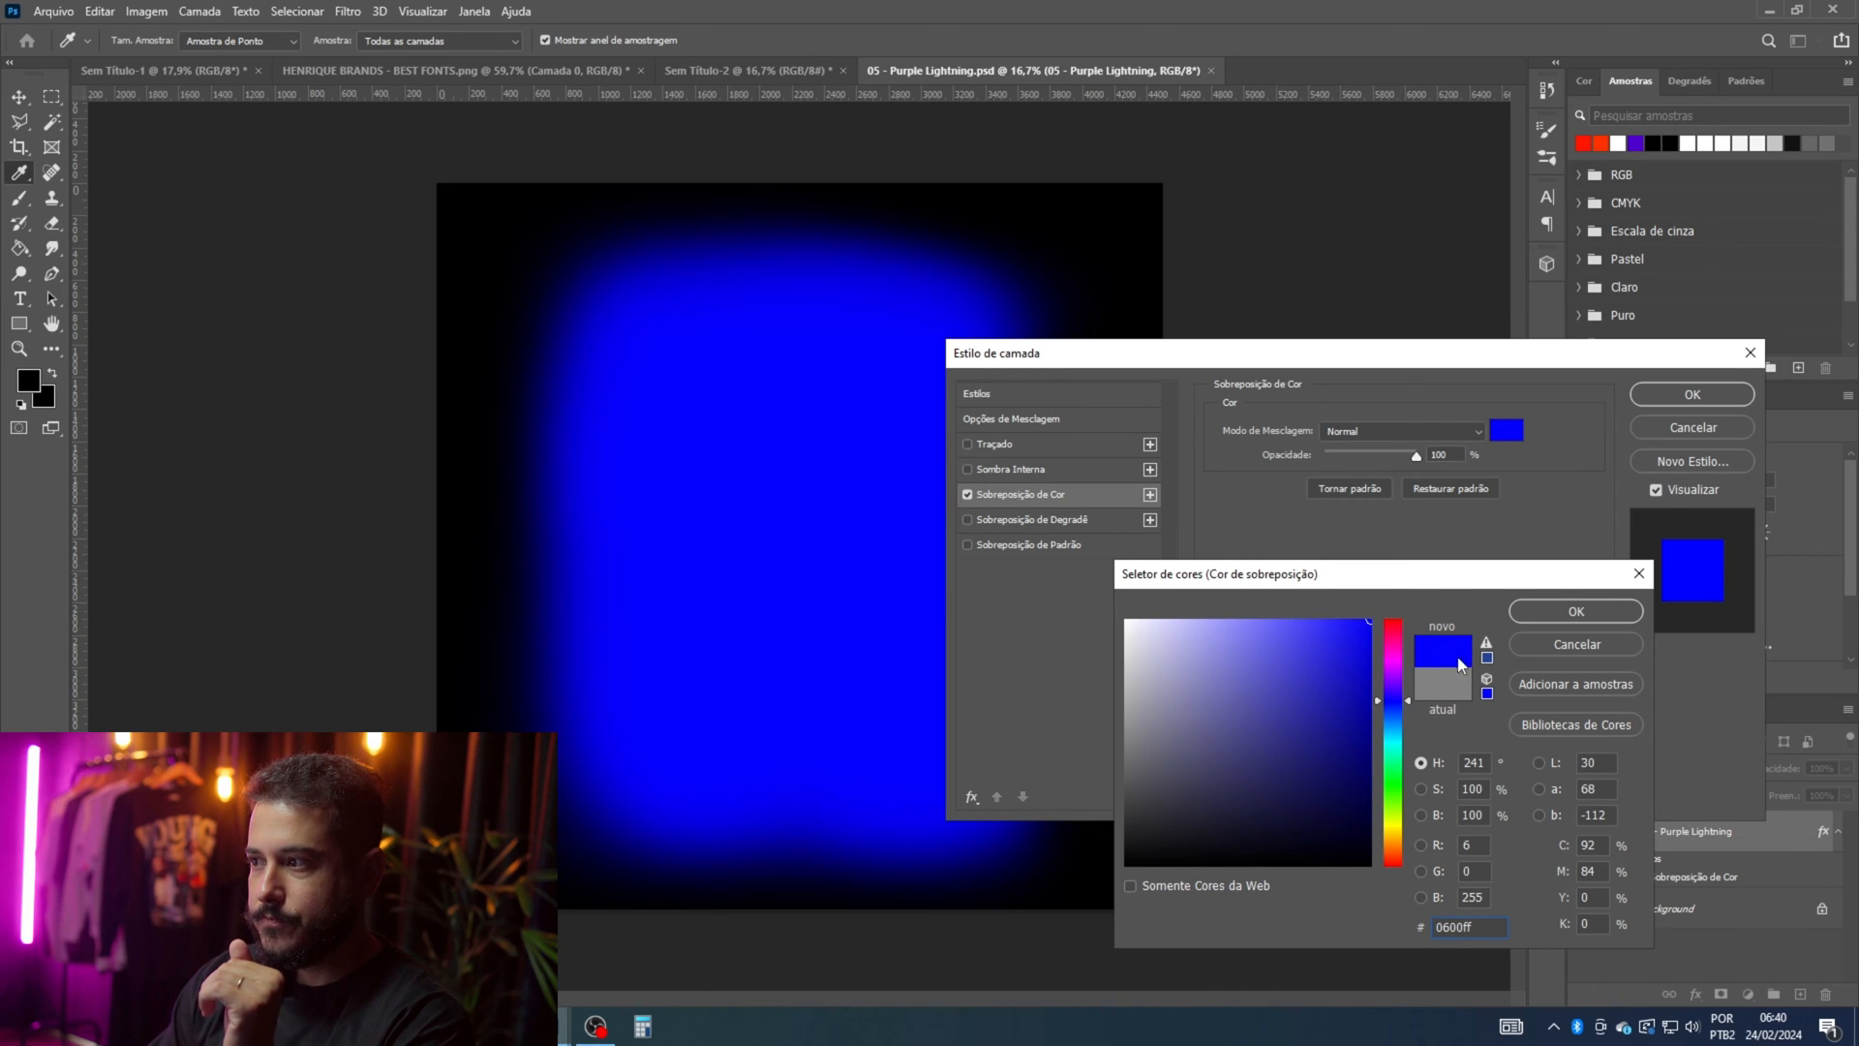
{"action": "left_click", "coordinate": [1570, 613]}
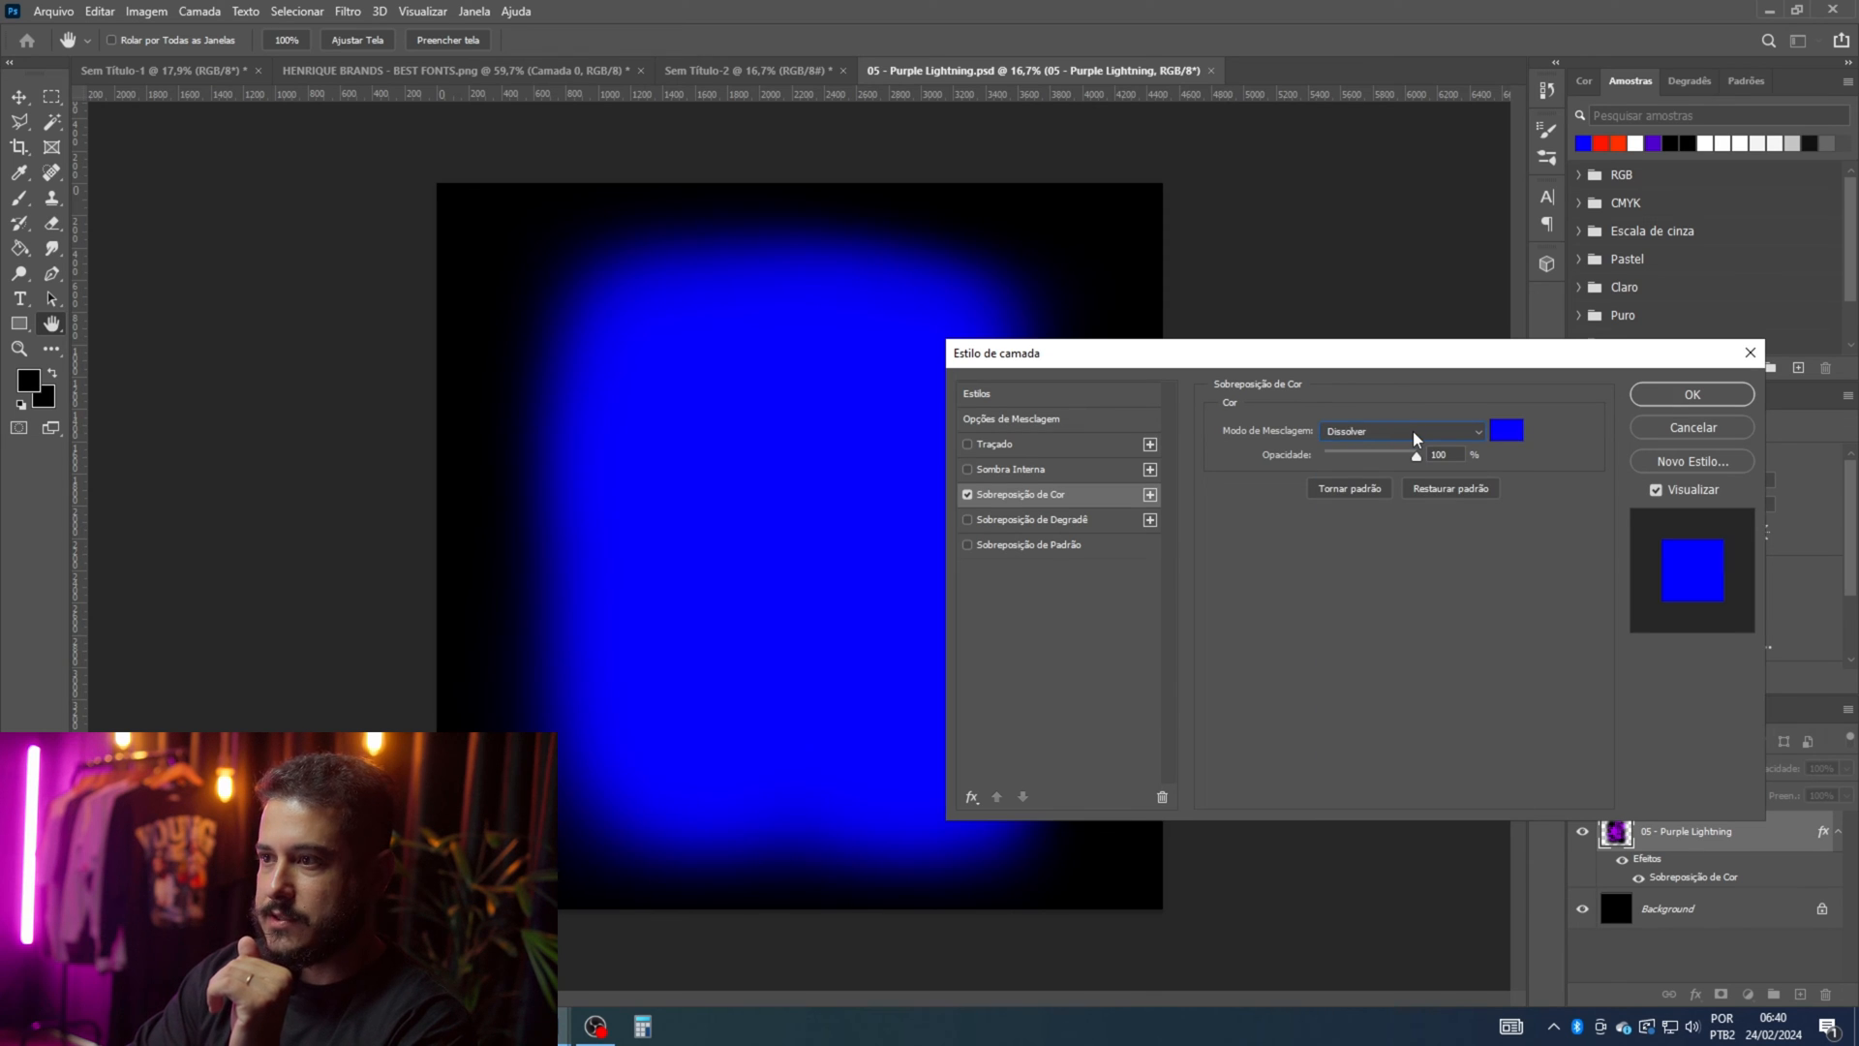
Step: Compare blend modes for the lightning's Color Overlay and apply Darken (Escurecer)
{"action": "scroll", "coordinate": [1415, 439], "scroll_direction": "down", "scroll_amount": 2}
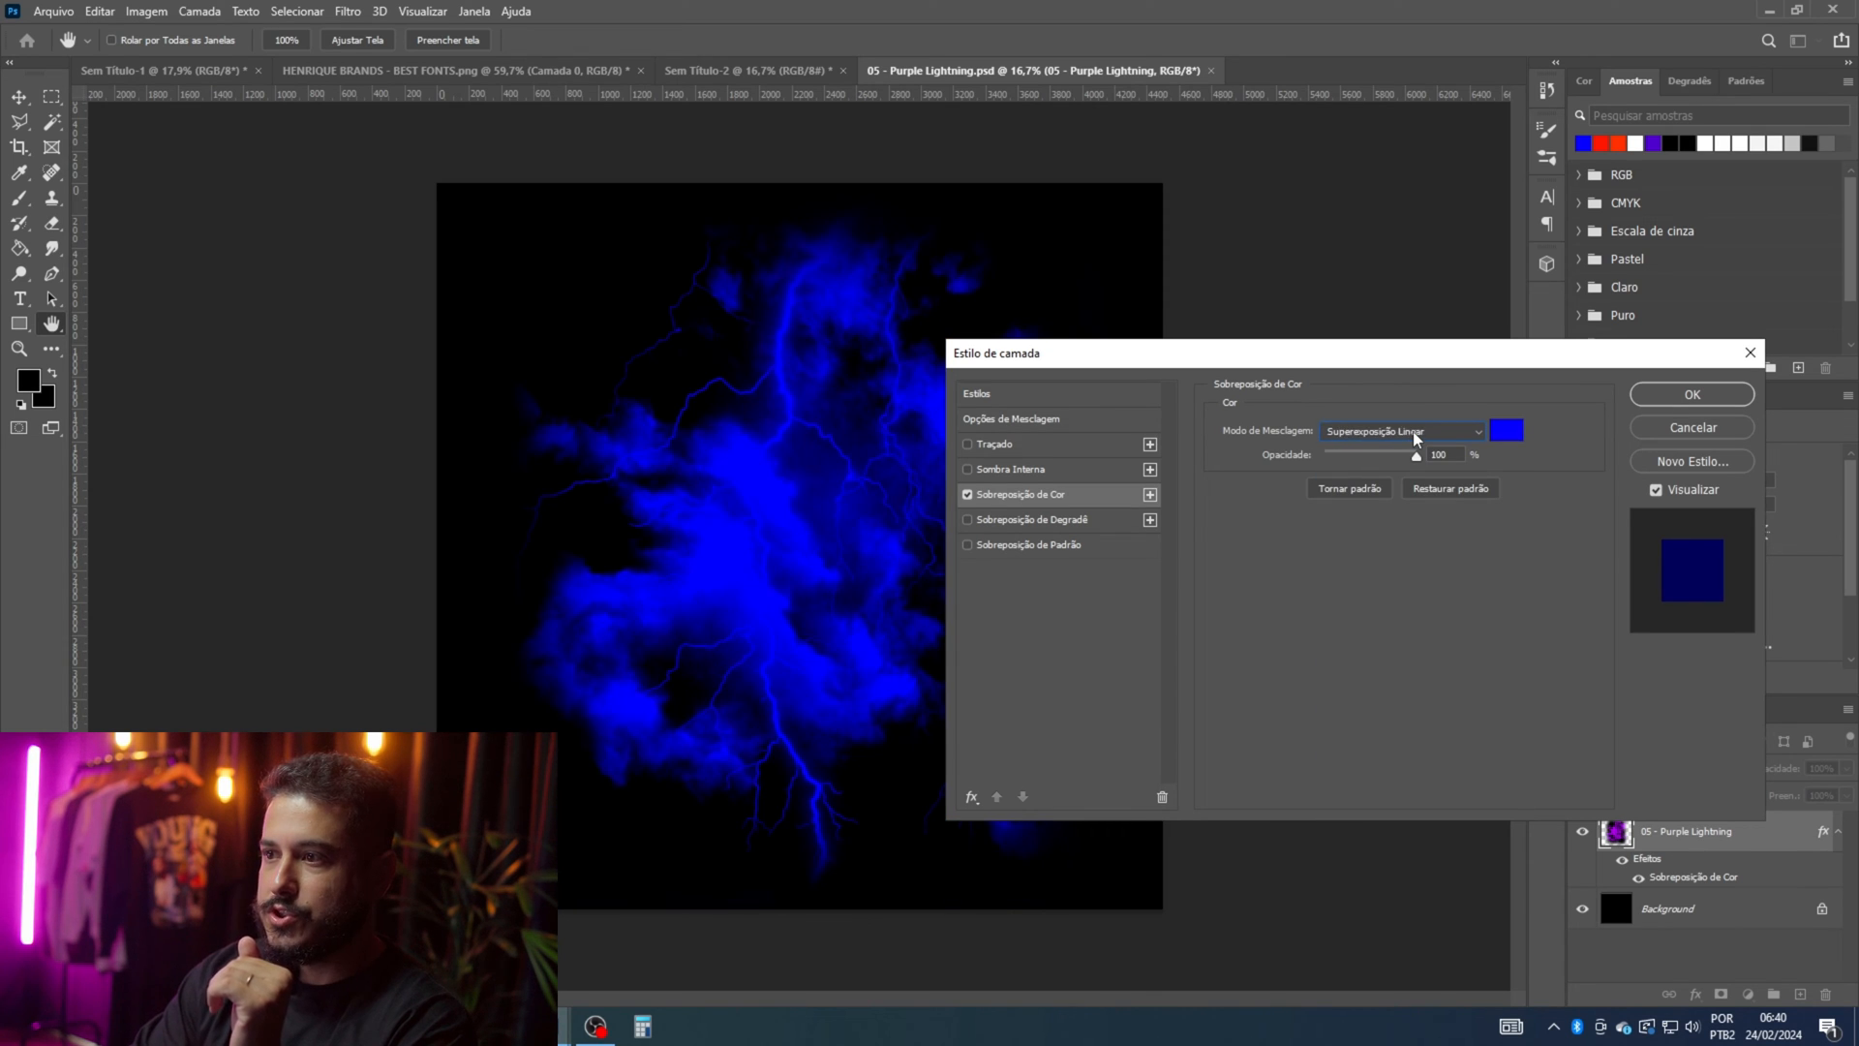
{"action": "scroll", "coordinate": [1414, 439], "scroll_direction": "down", "scroll_amount": 3}
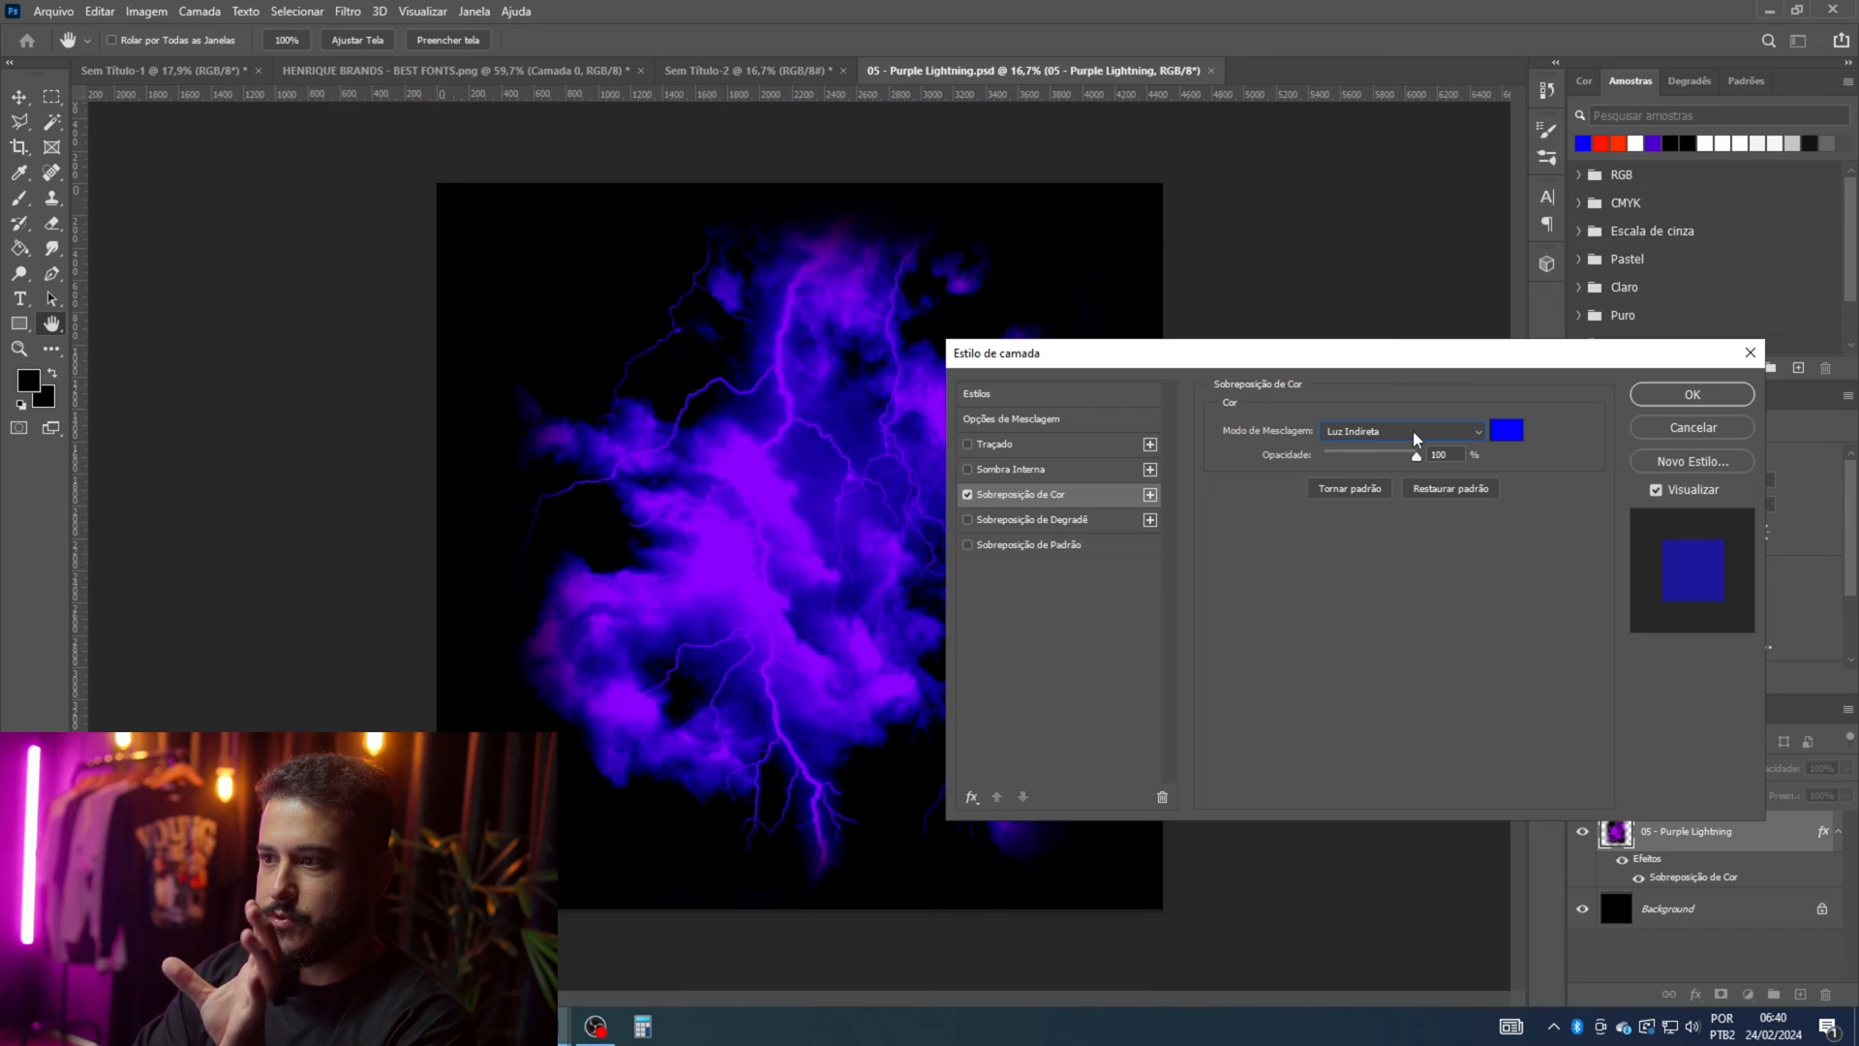
{"action": "scroll", "coordinate": [1415, 439], "scroll_direction": "down", "scroll_amount": 4}
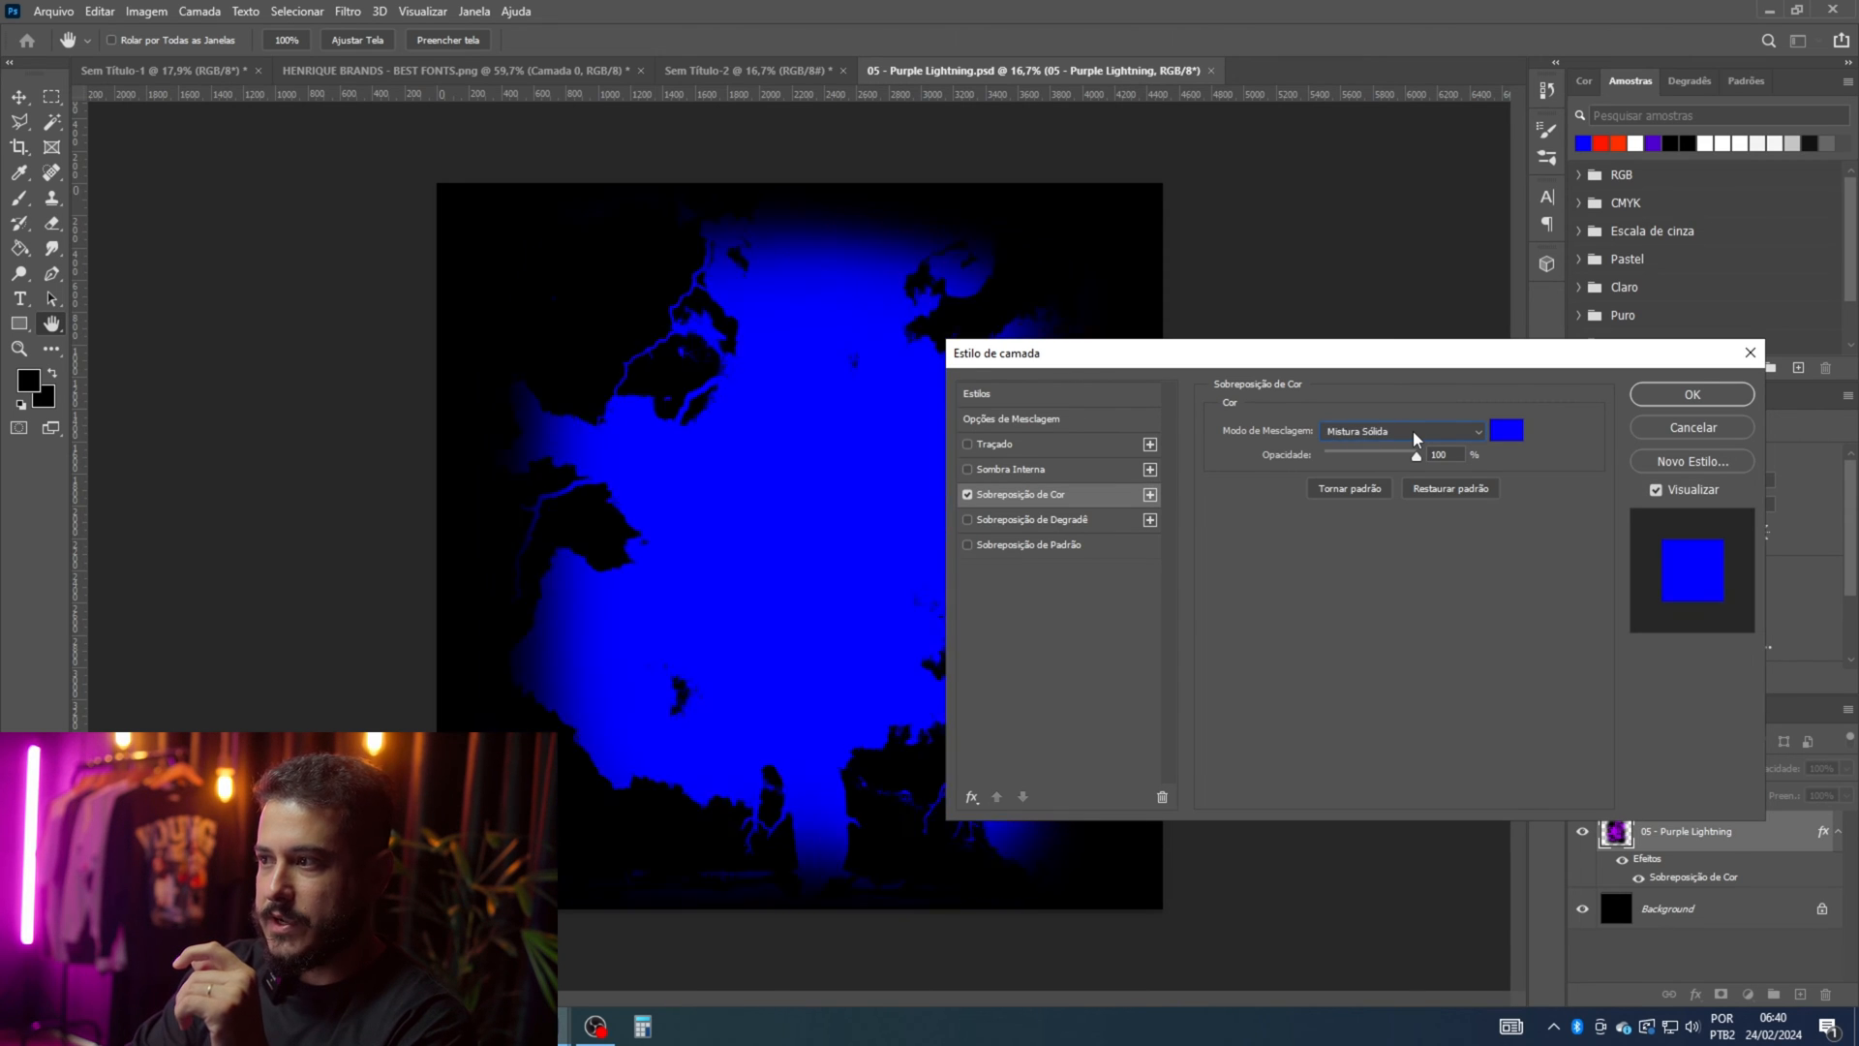
{"action": "scroll", "coordinate": [1413, 439], "scroll_direction": "up", "scroll_amount": 16}
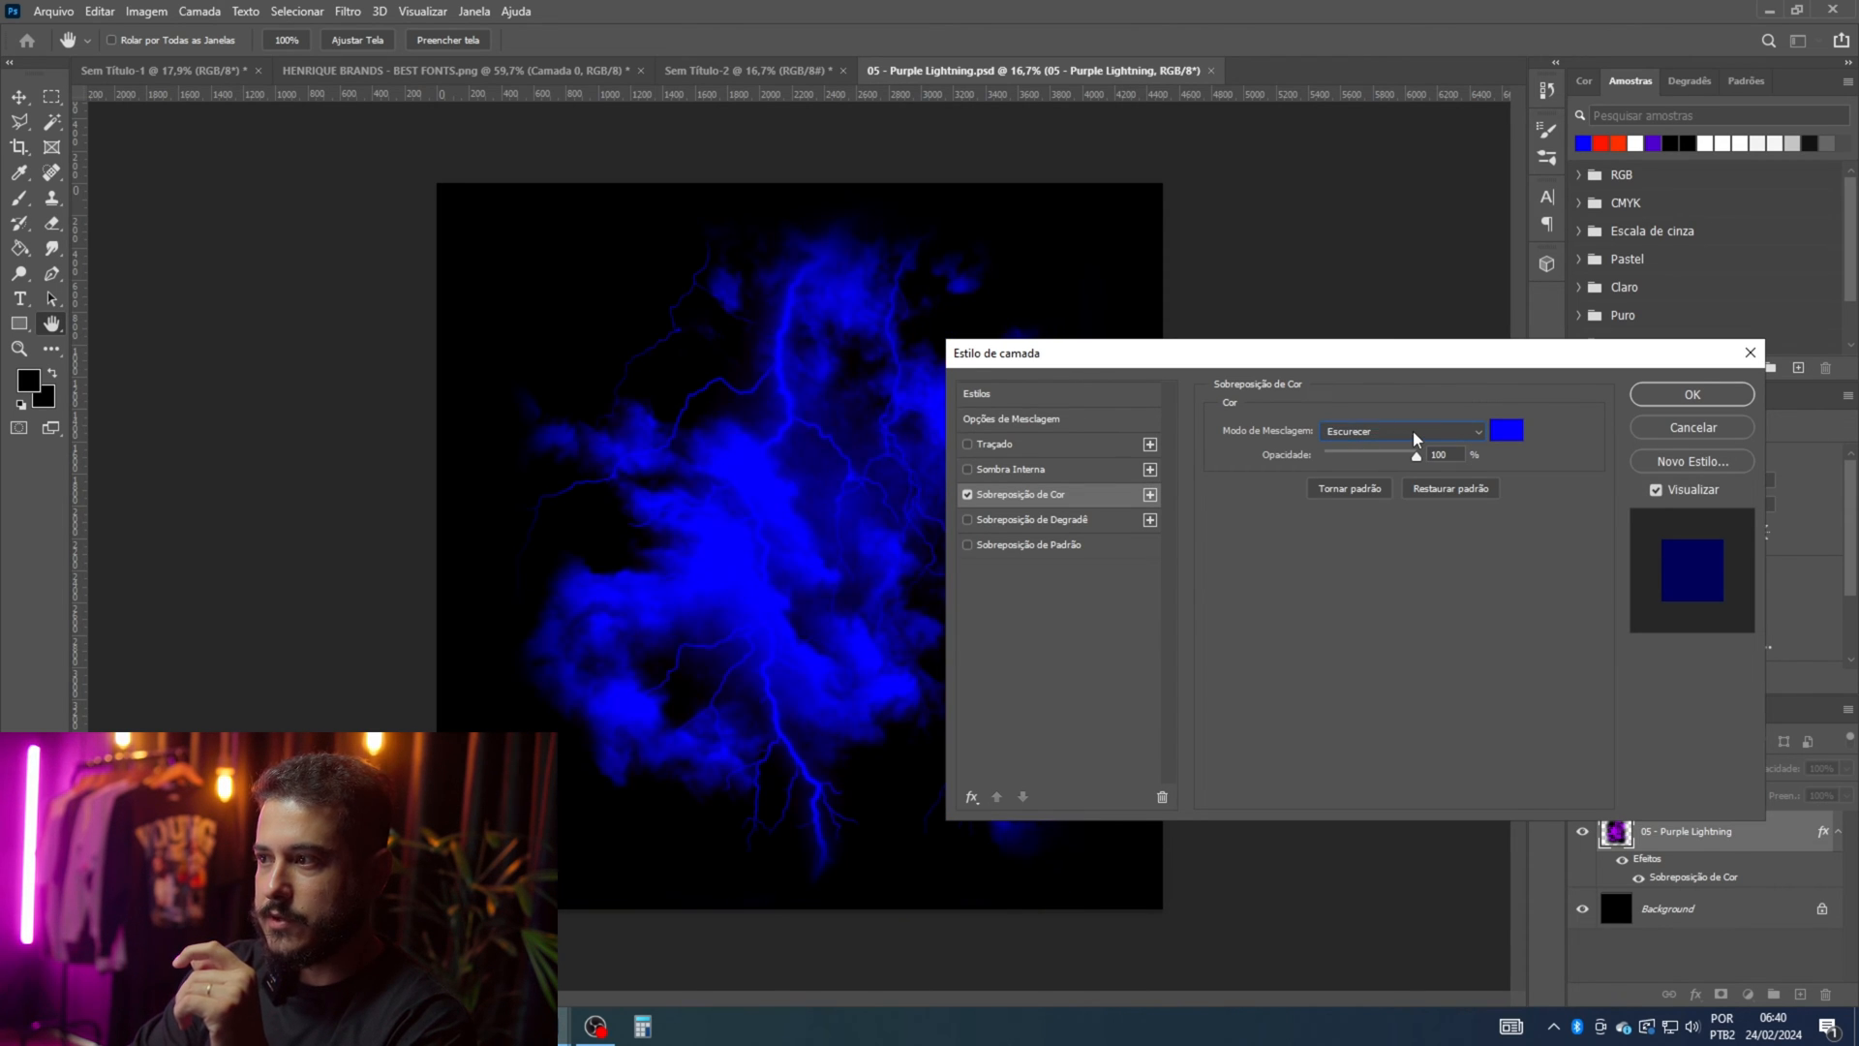
{"action": "scroll", "coordinate": [1415, 438], "scroll_direction": "up", "scroll_amount": 3}
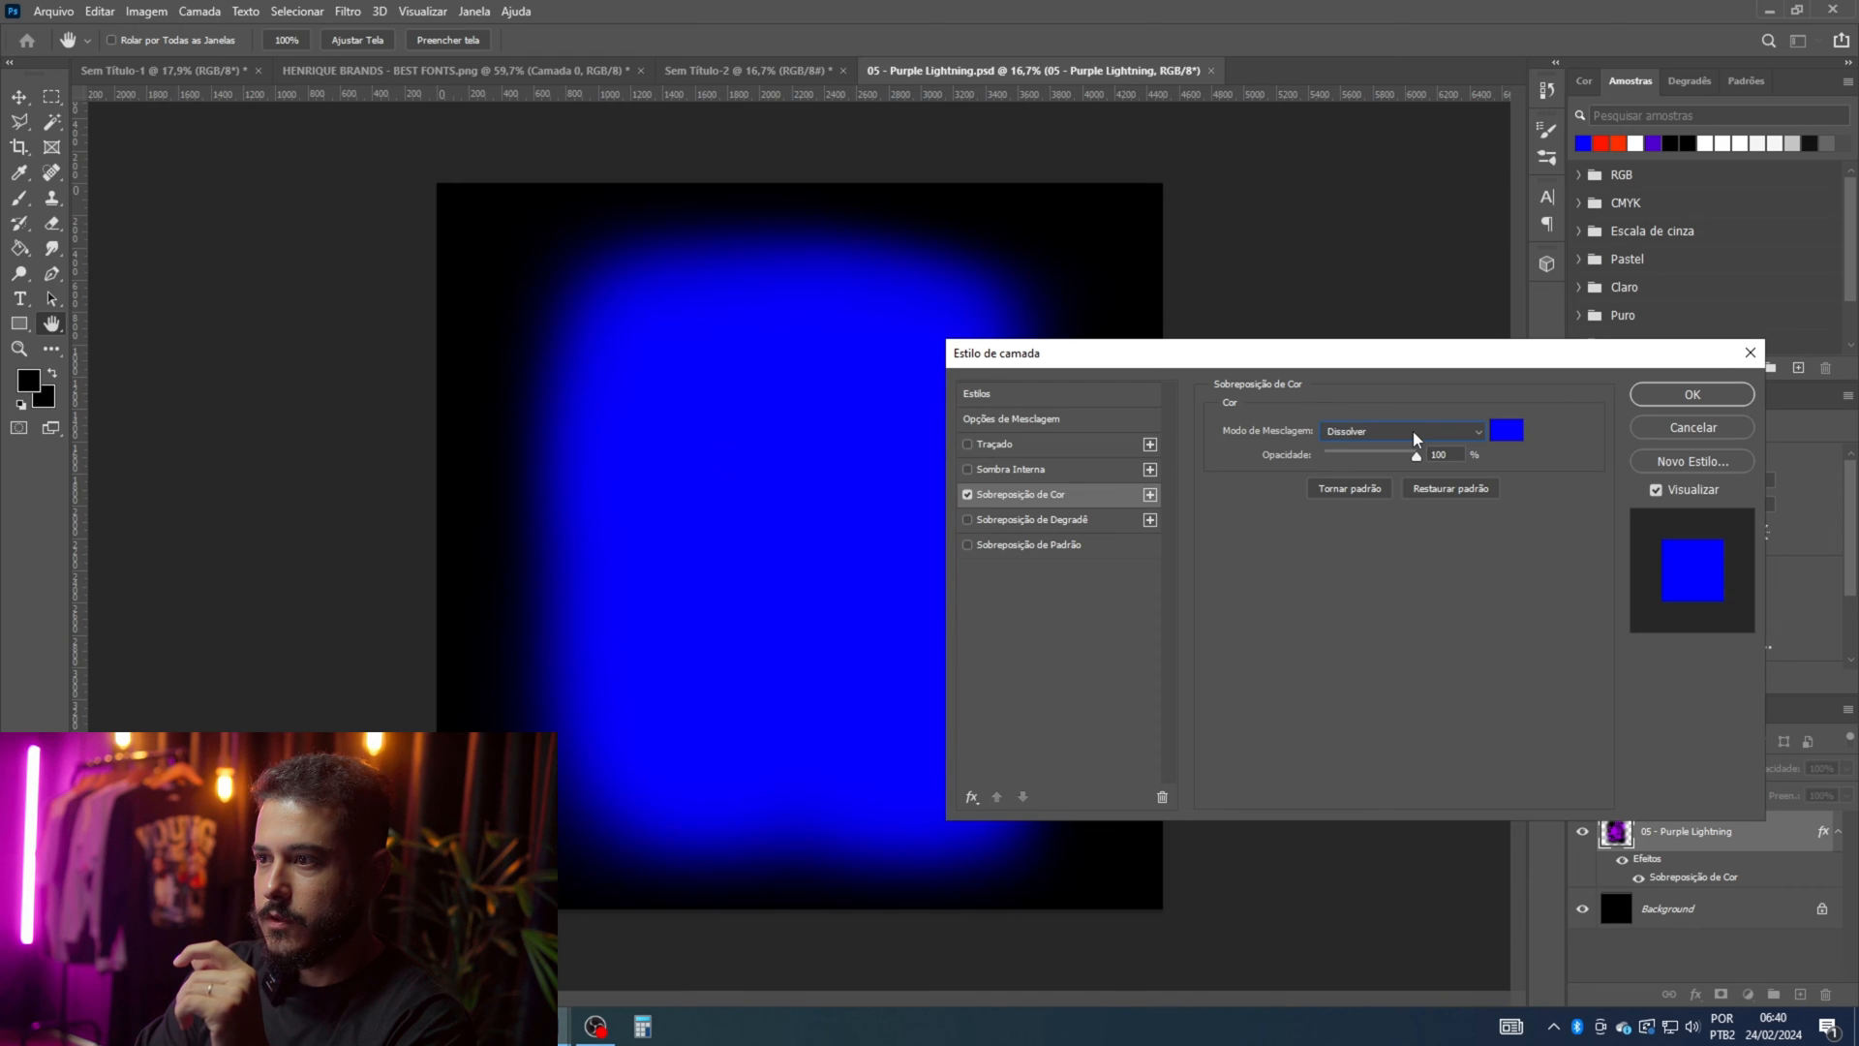
{"action": "scroll", "coordinate": [1415, 439], "scroll_direction": "down", "scroll_amount": 1}
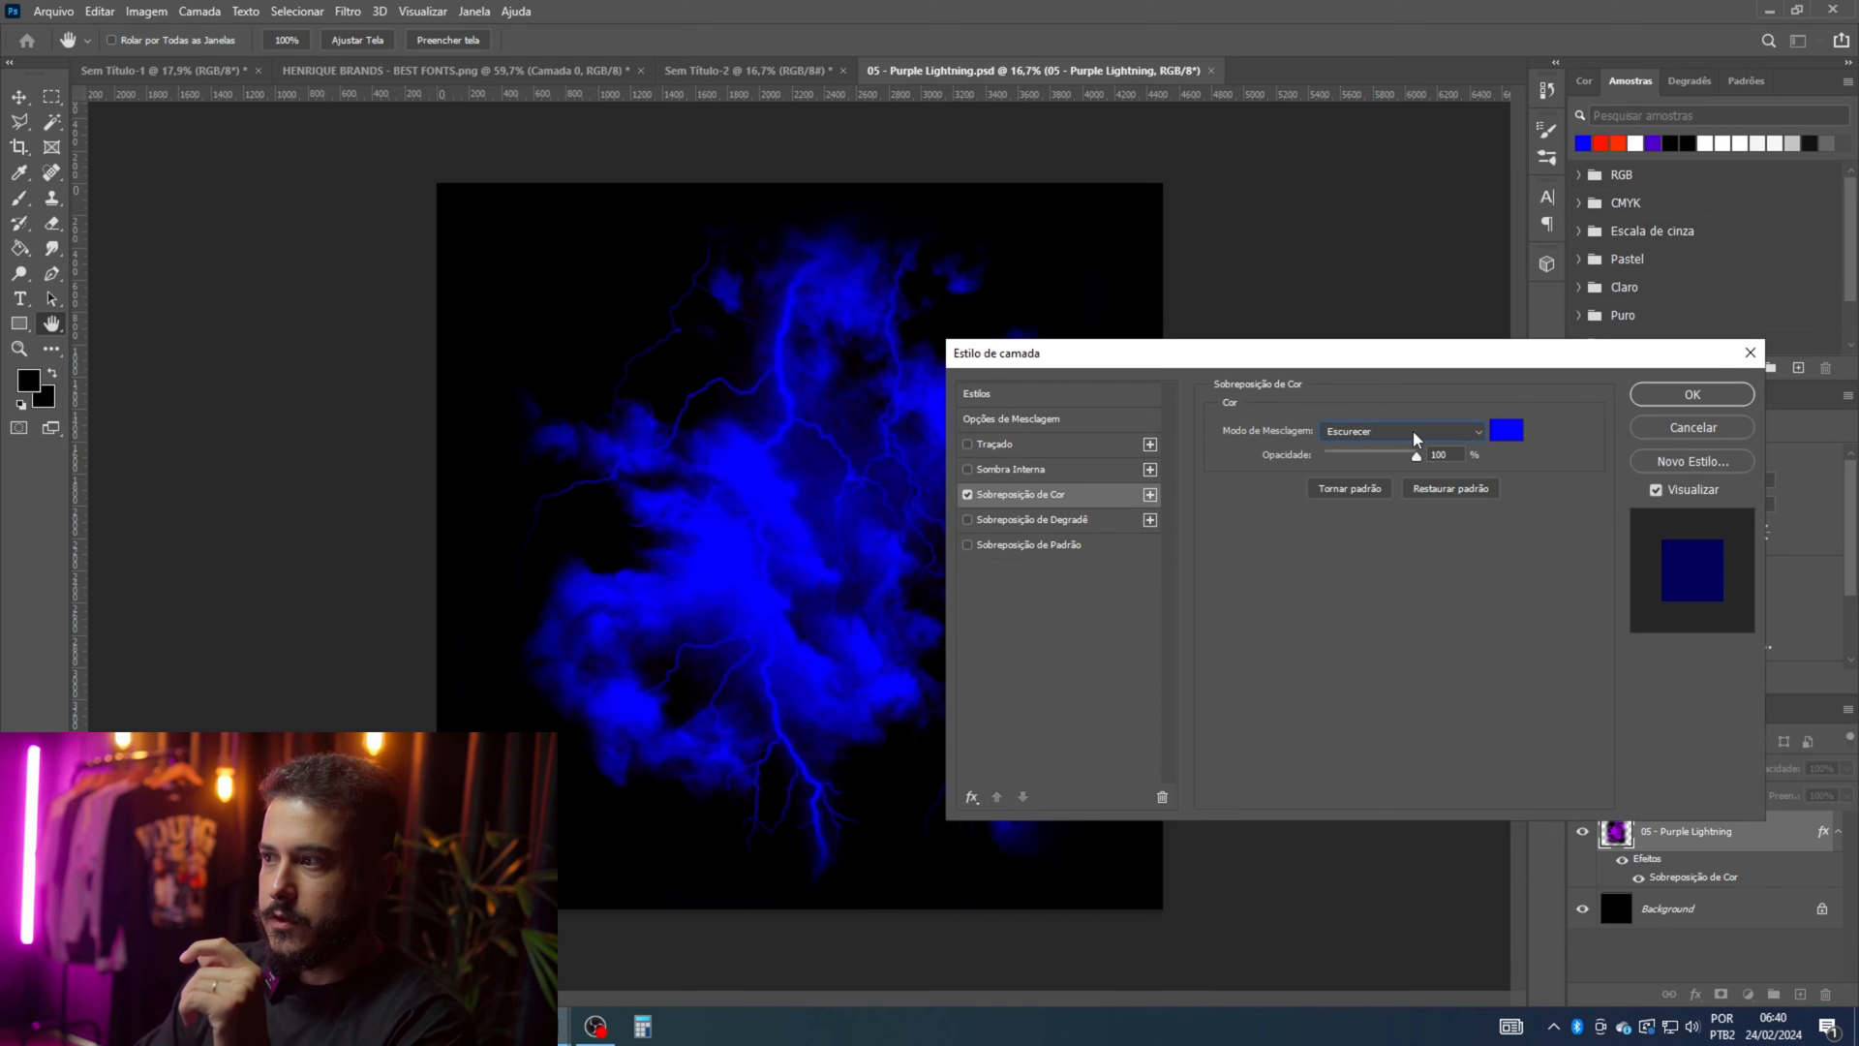
{"action": "left_click", "coordinate": [1665, 397]}
Step: Convert the blue lightning layer to a smart object and bring it into the Sem Título-2 T-shirt design
{"action": "right_click", "coordinate": [1753, 832]}
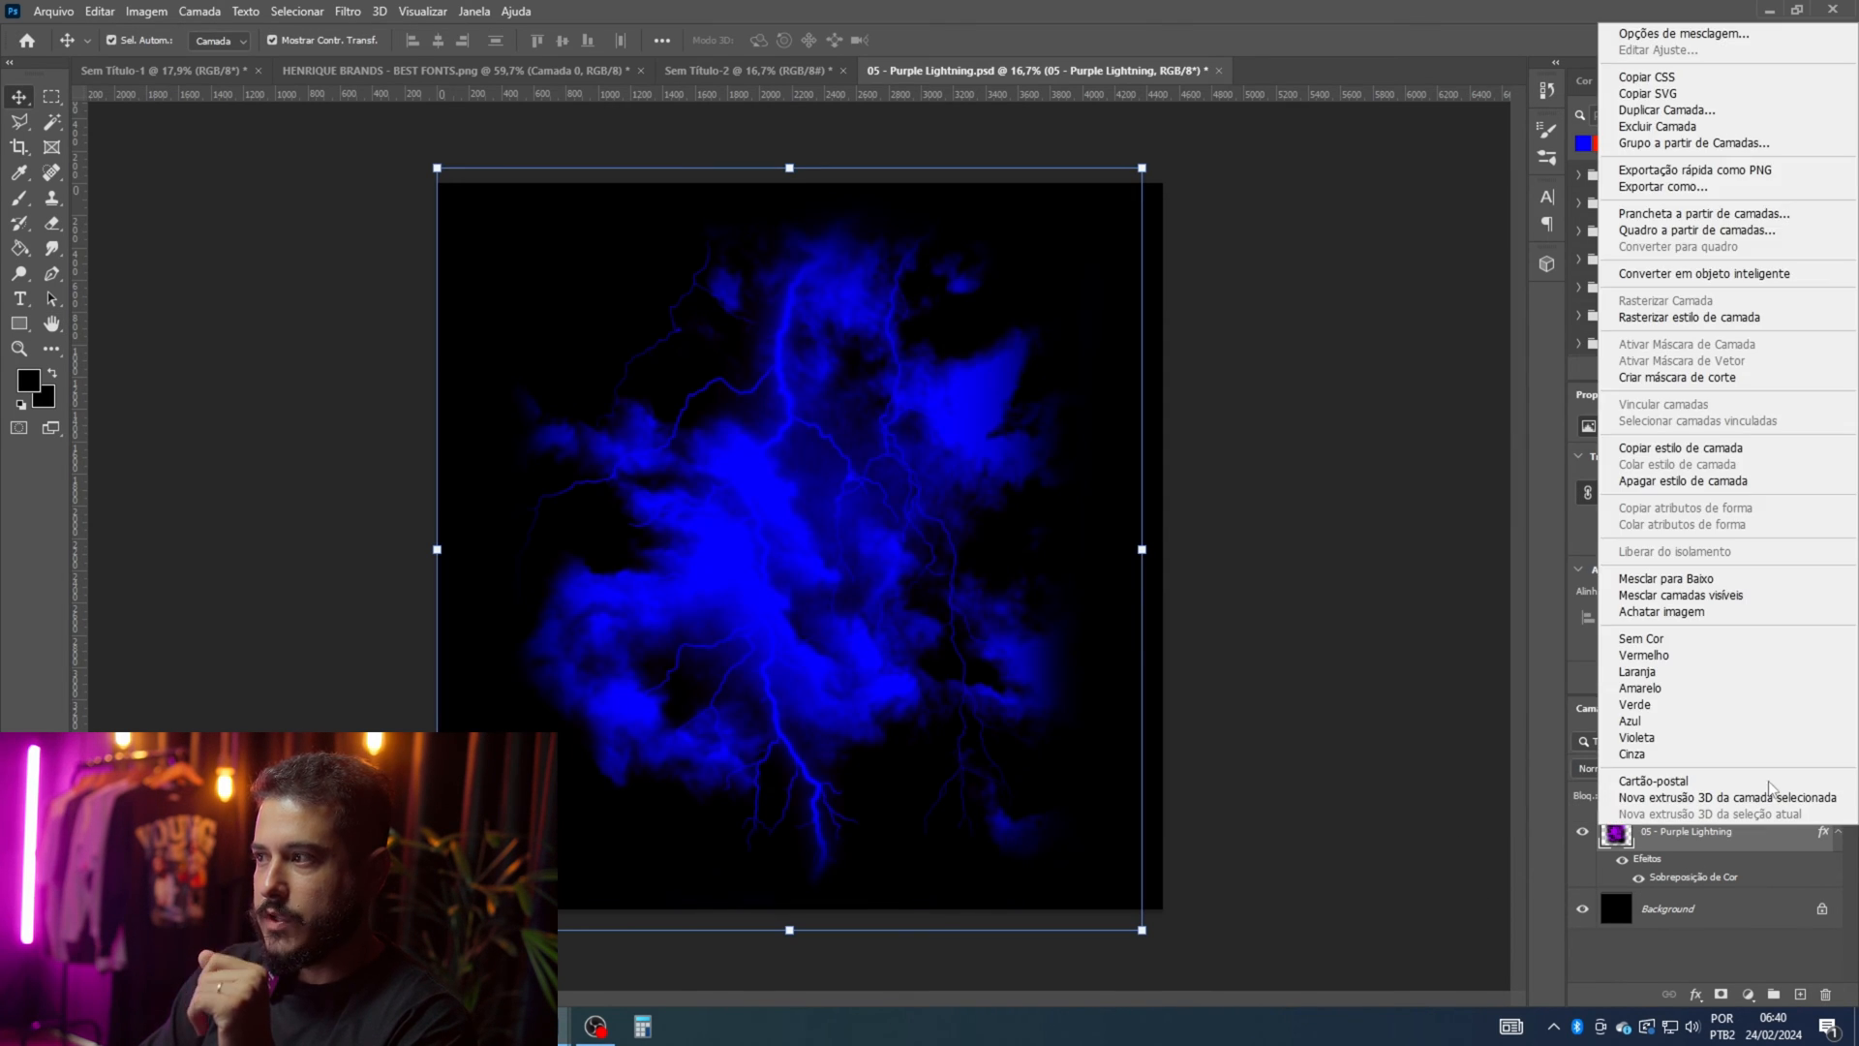
{"action": "left_click", "coordinate": [1726, 274]}
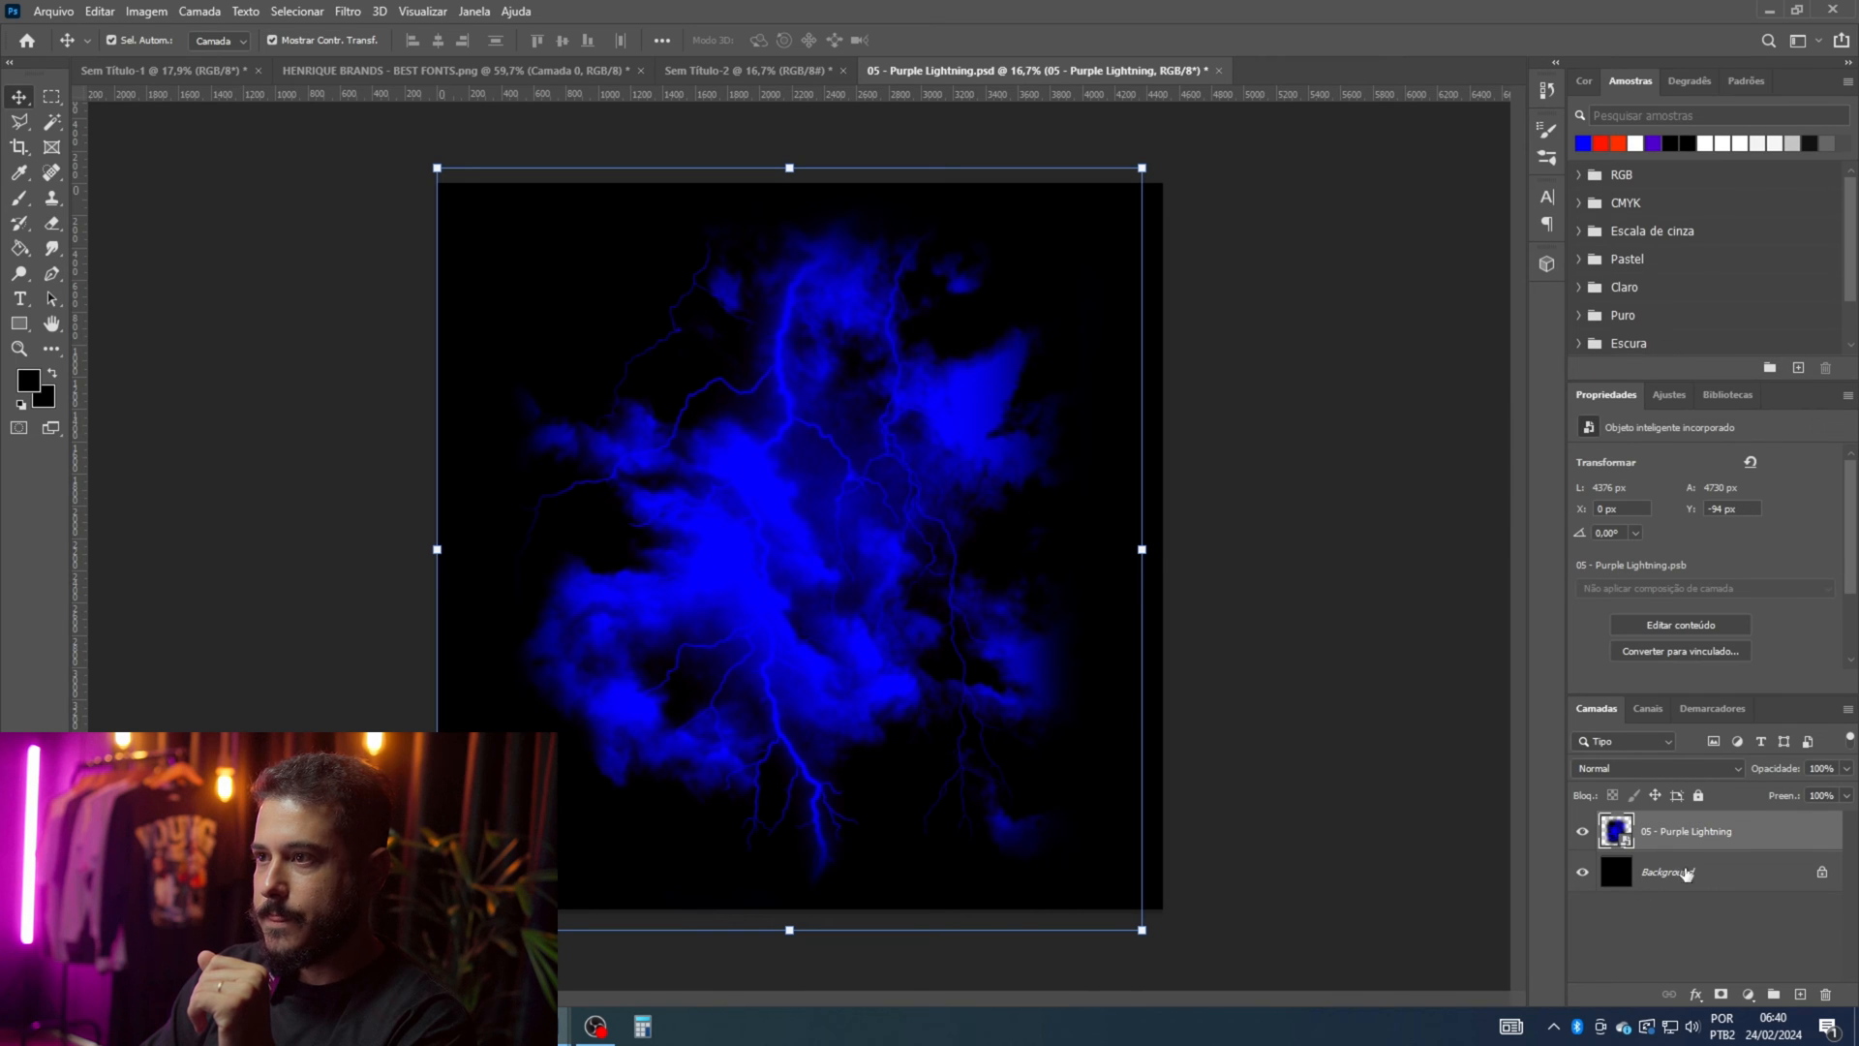
{"action": "left_click_drag", "start_coordinate": [865, 437], "coordinate": [770, 583]}
{"action": "left_click_drag", "start_coordinate": [754, 591], "coordinate": [777, 608]}
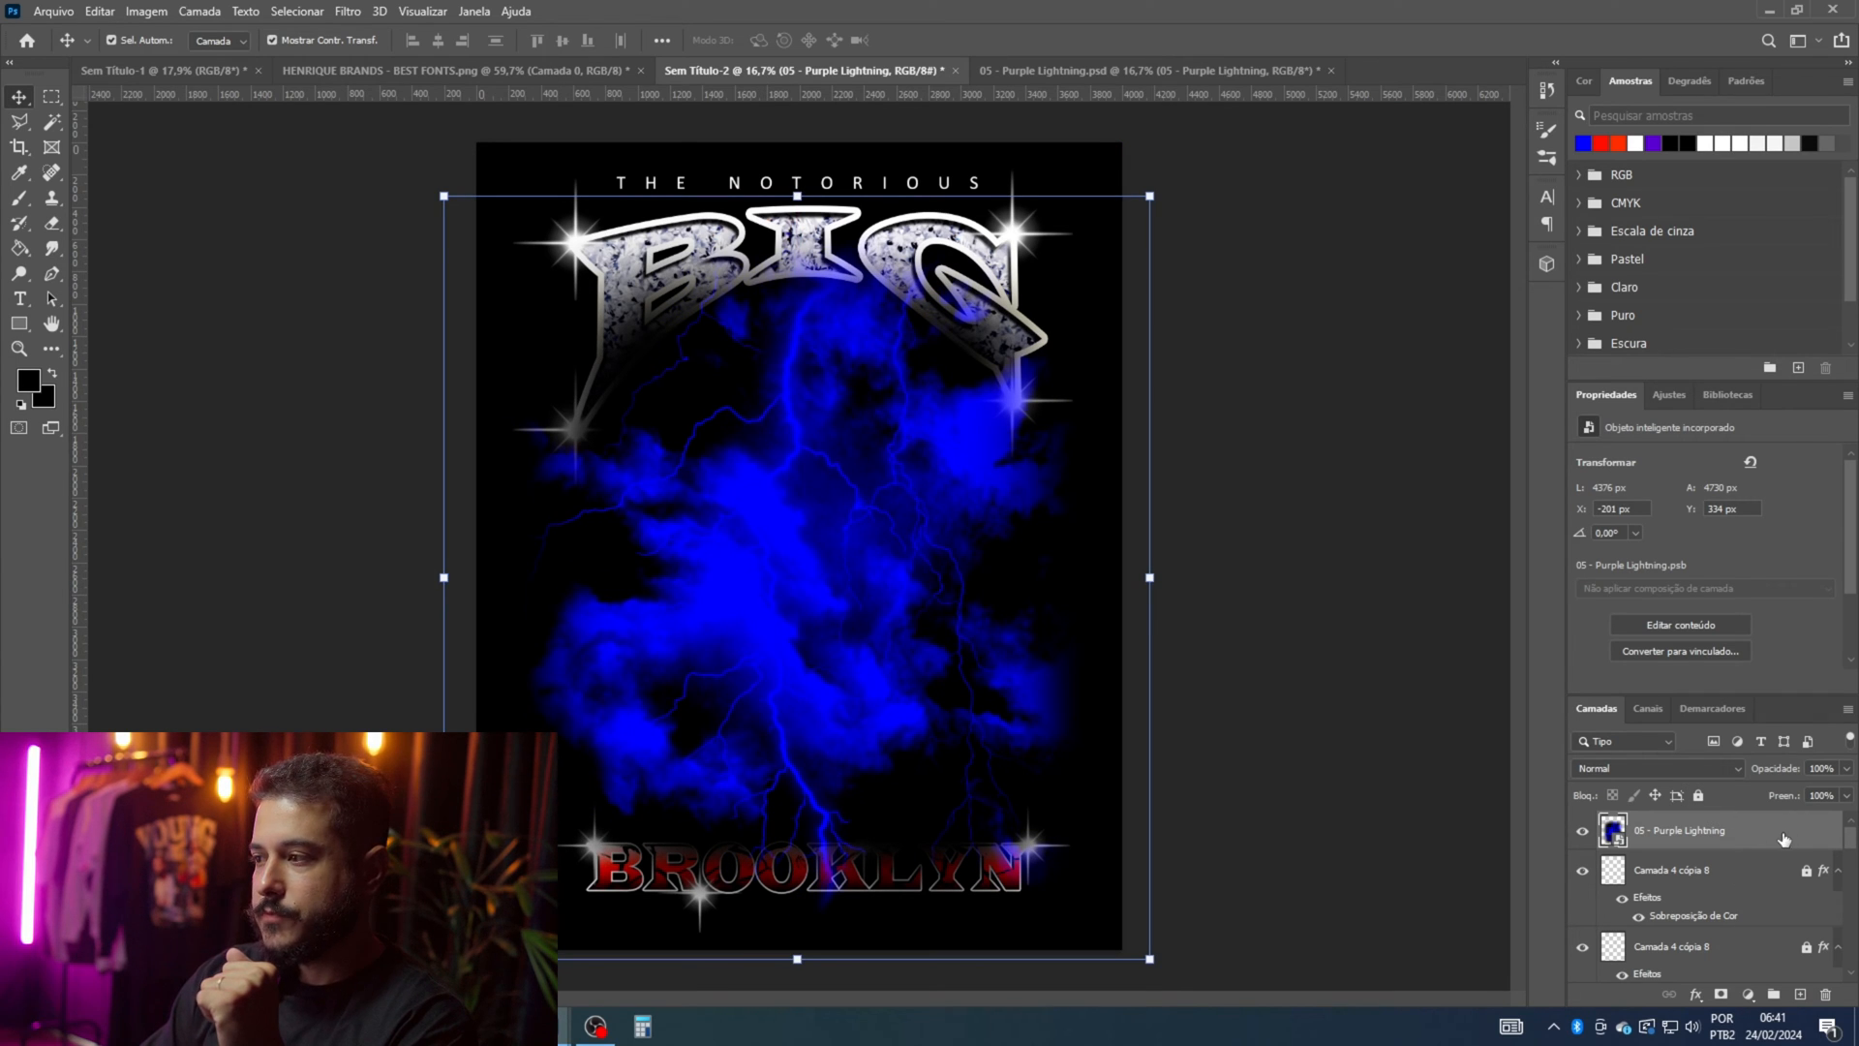
Step: Place the lightning layer directly above the black Camada 0 background, scale it down and centre it between BIG and BROOKLYN
{"action": "scroll", "coordinate": [1785, 839], "scroll_direction": "down", "scroll_amount": 2}
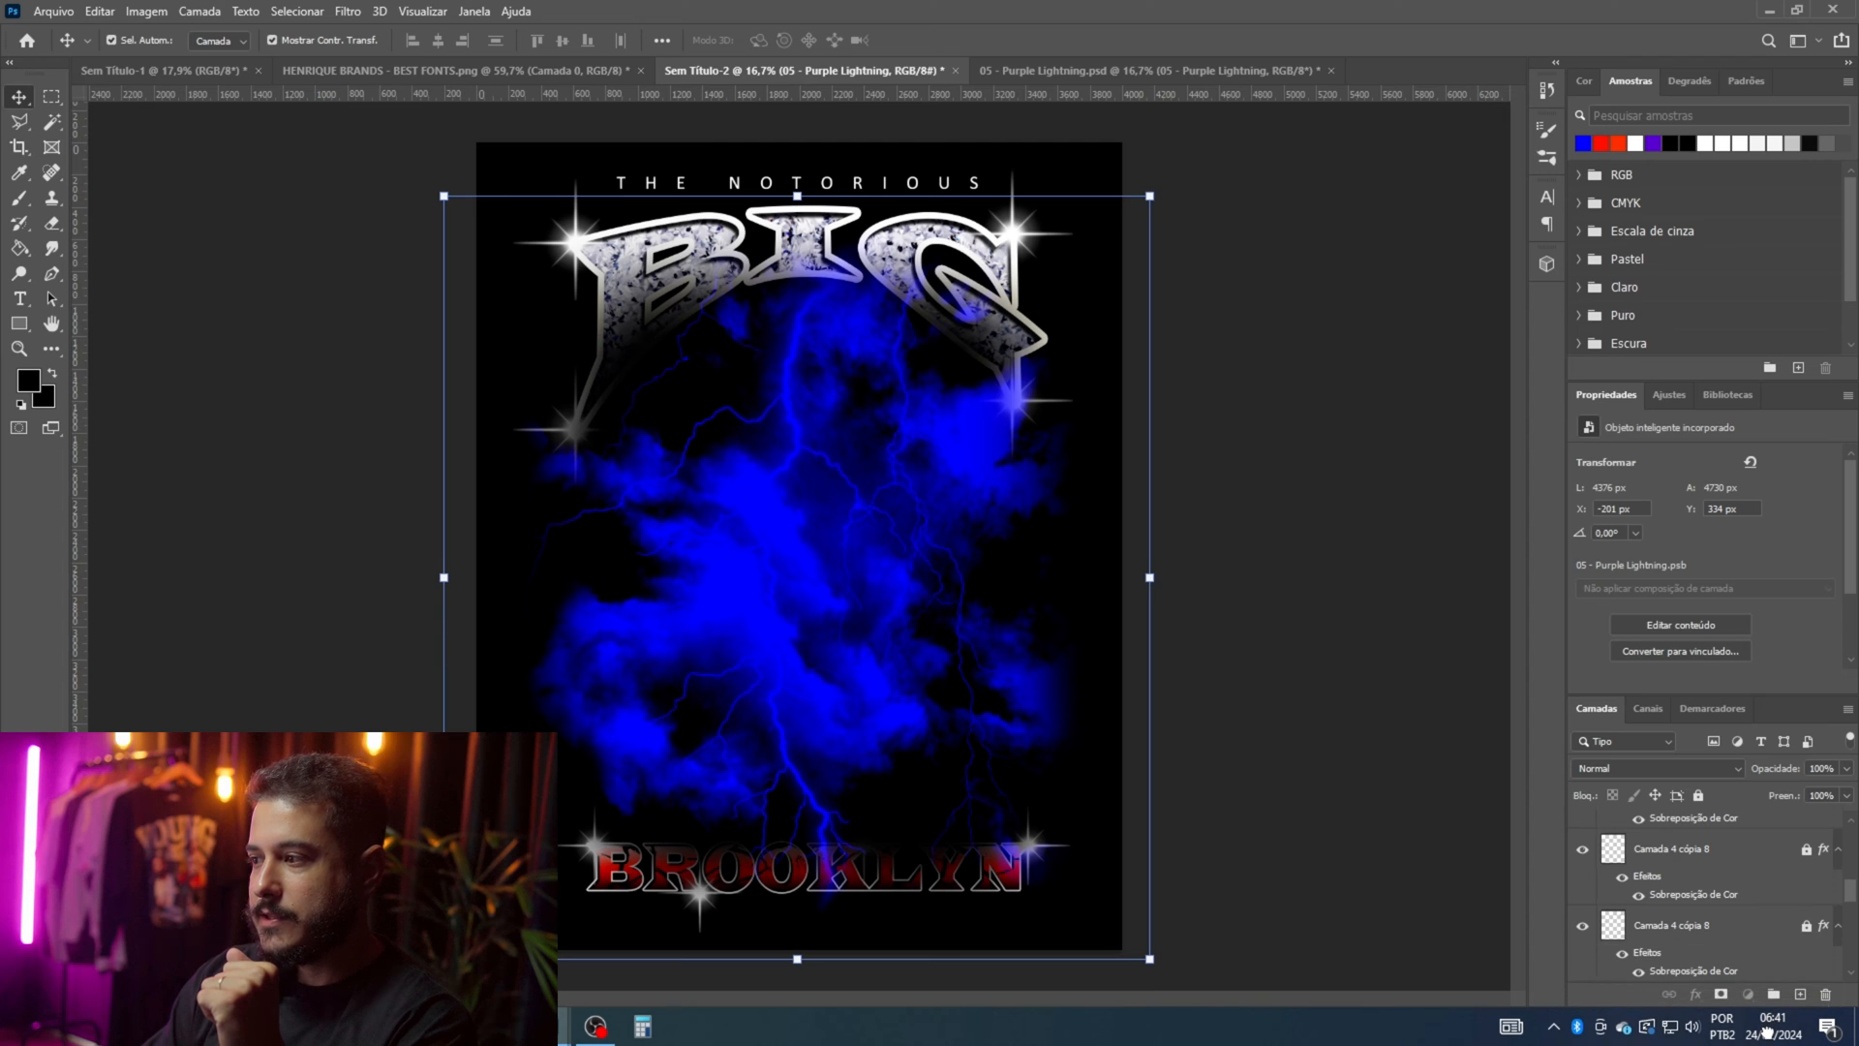
{"action": "scroll", "coordinate": [1722, 929], "scroll_direction": "down", "scroll_amount": 5}
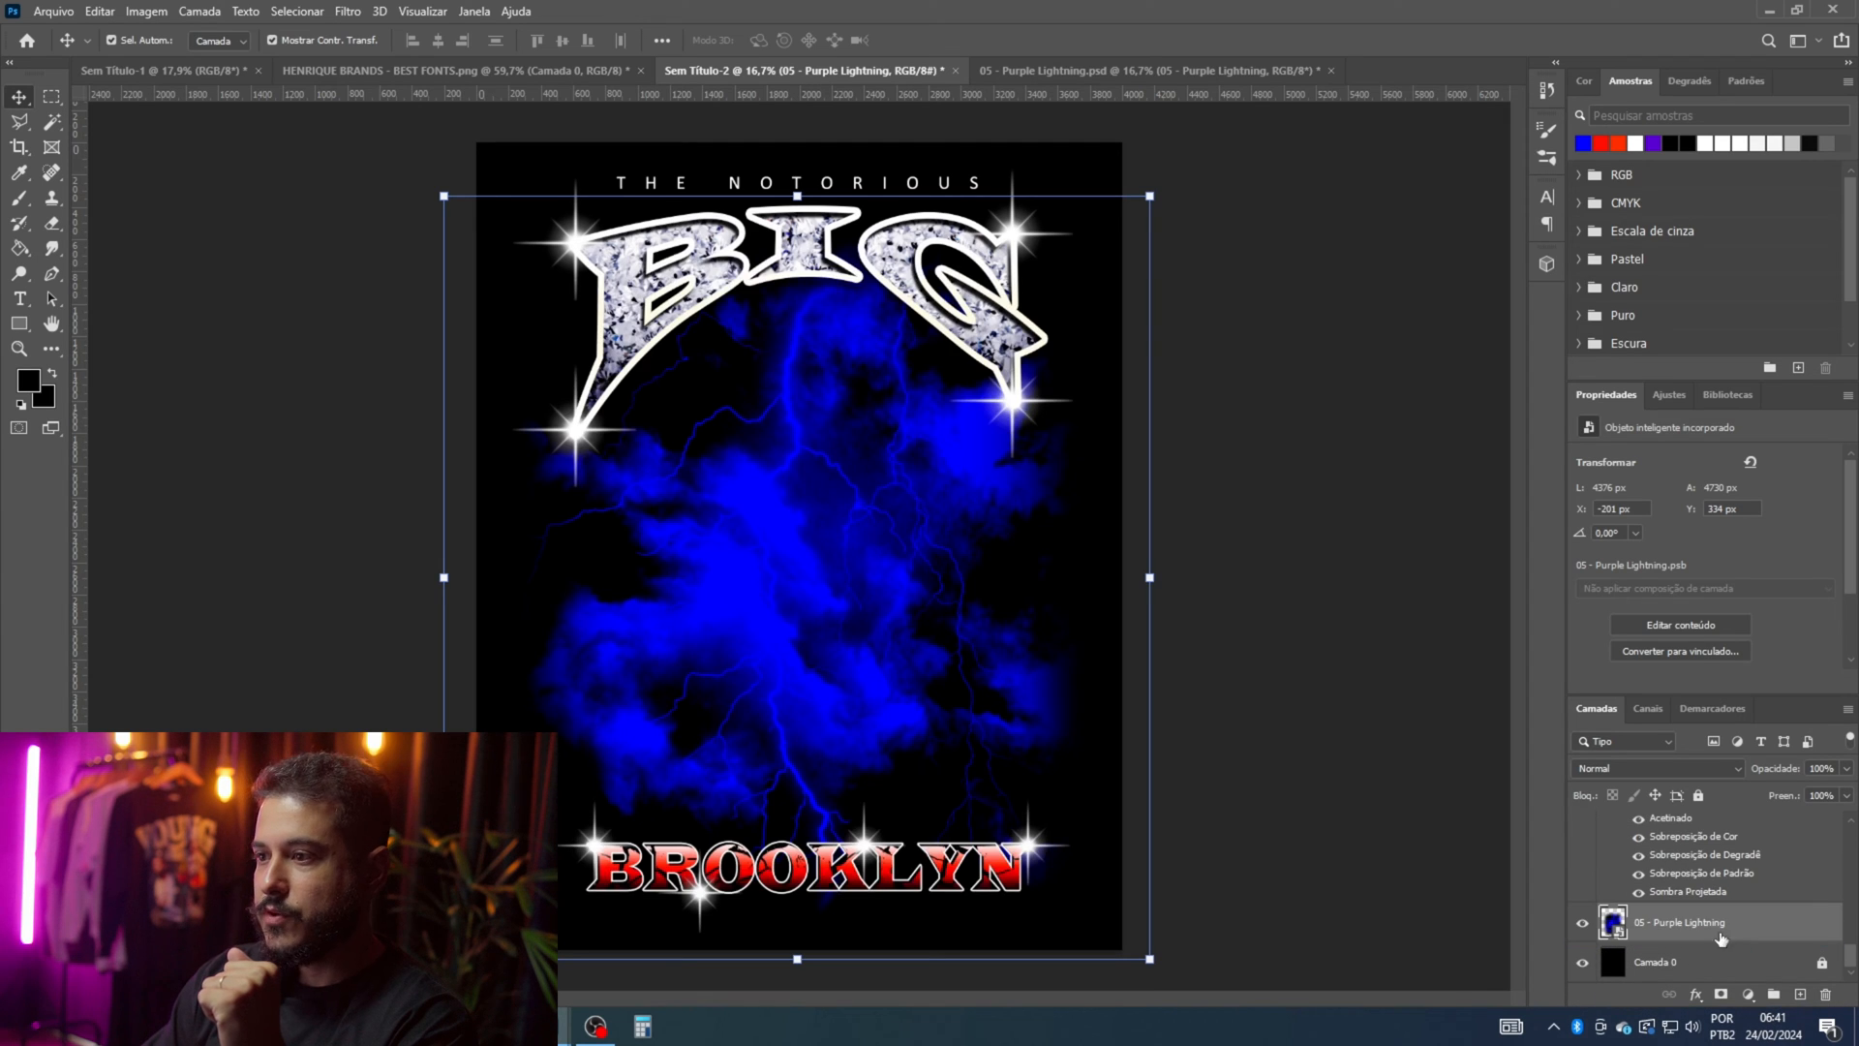
{"action": "left_click_drag", "start_coordinate": [1150, 958], "coordinate": [1067, 871]}
{"action": "left_click_drag", "start_coordinate": [877, 742], "coordinate": [937, 768]}
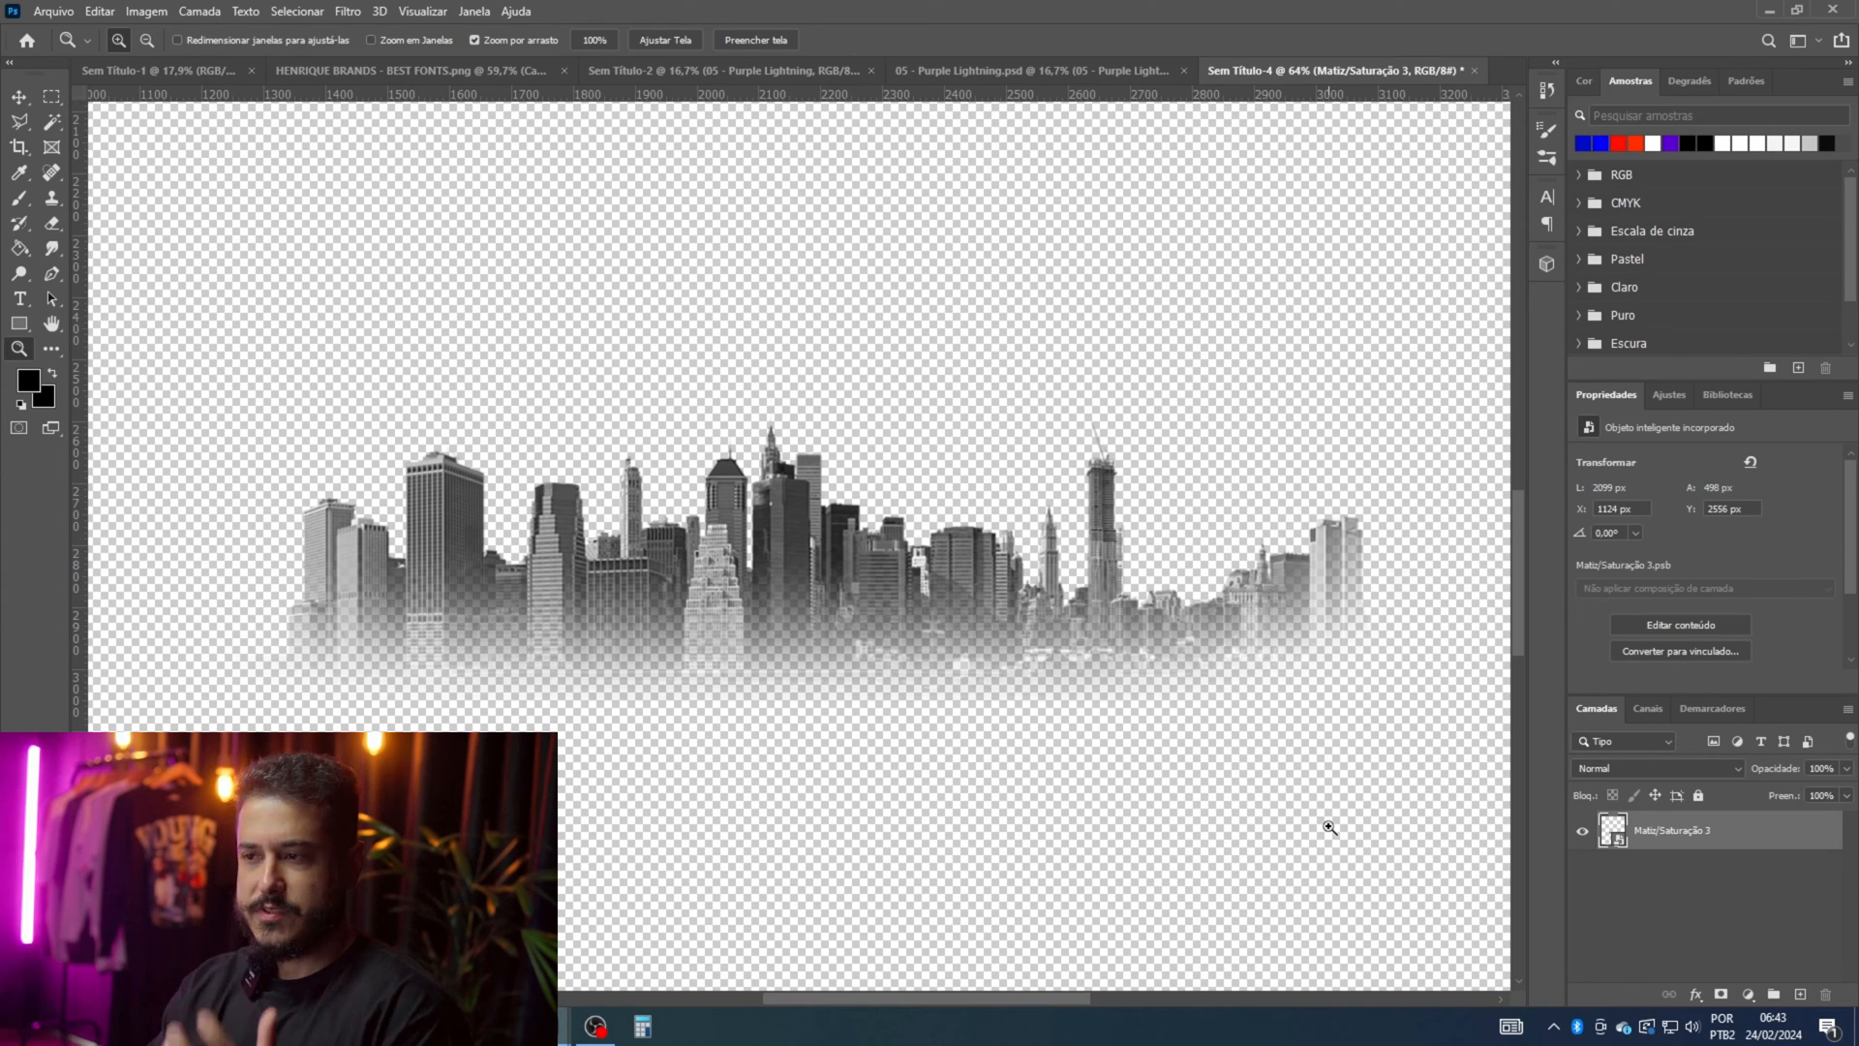
Step: Outline part of the skyline's buildings with the Polygonal Lasso and clear the selection
{"action": "left_click", "coordinate": [20, 128]}
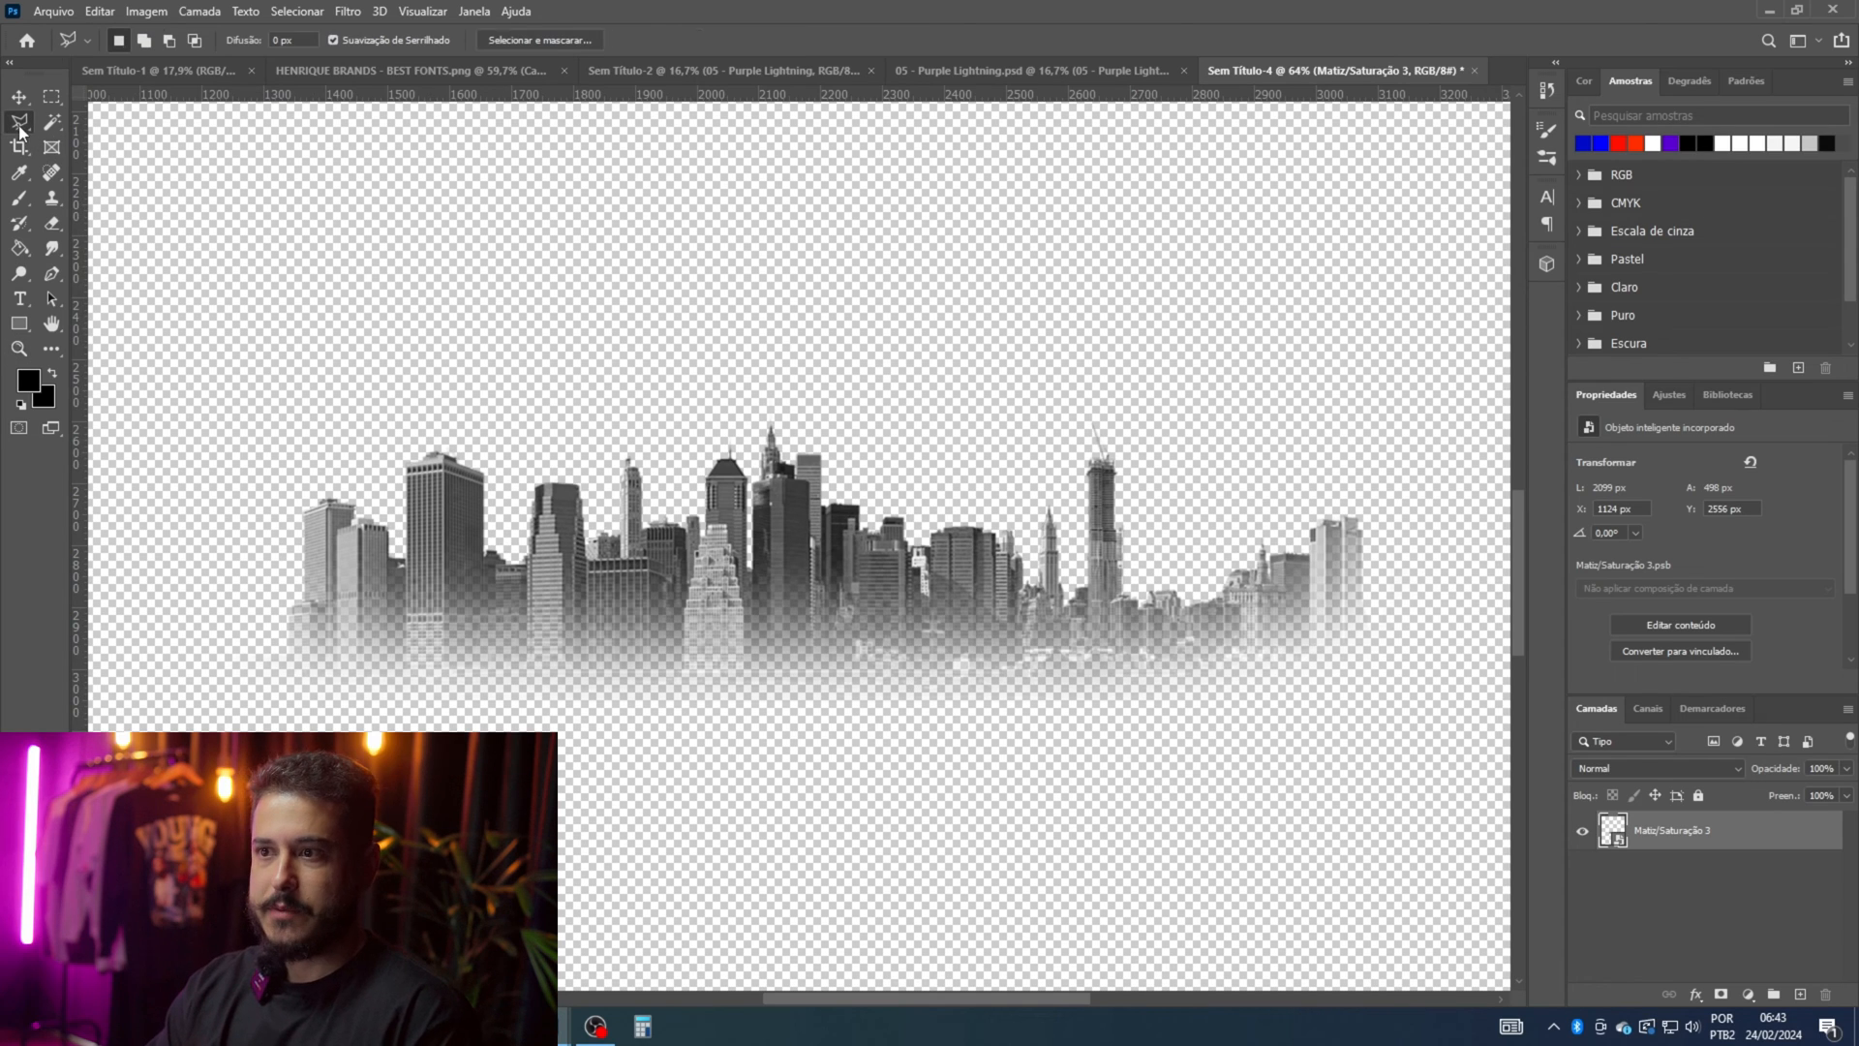
{"action": "left_click", "coordinate": [344, 569]}
{"action": "left_click", "coordinate": [388, 552]}
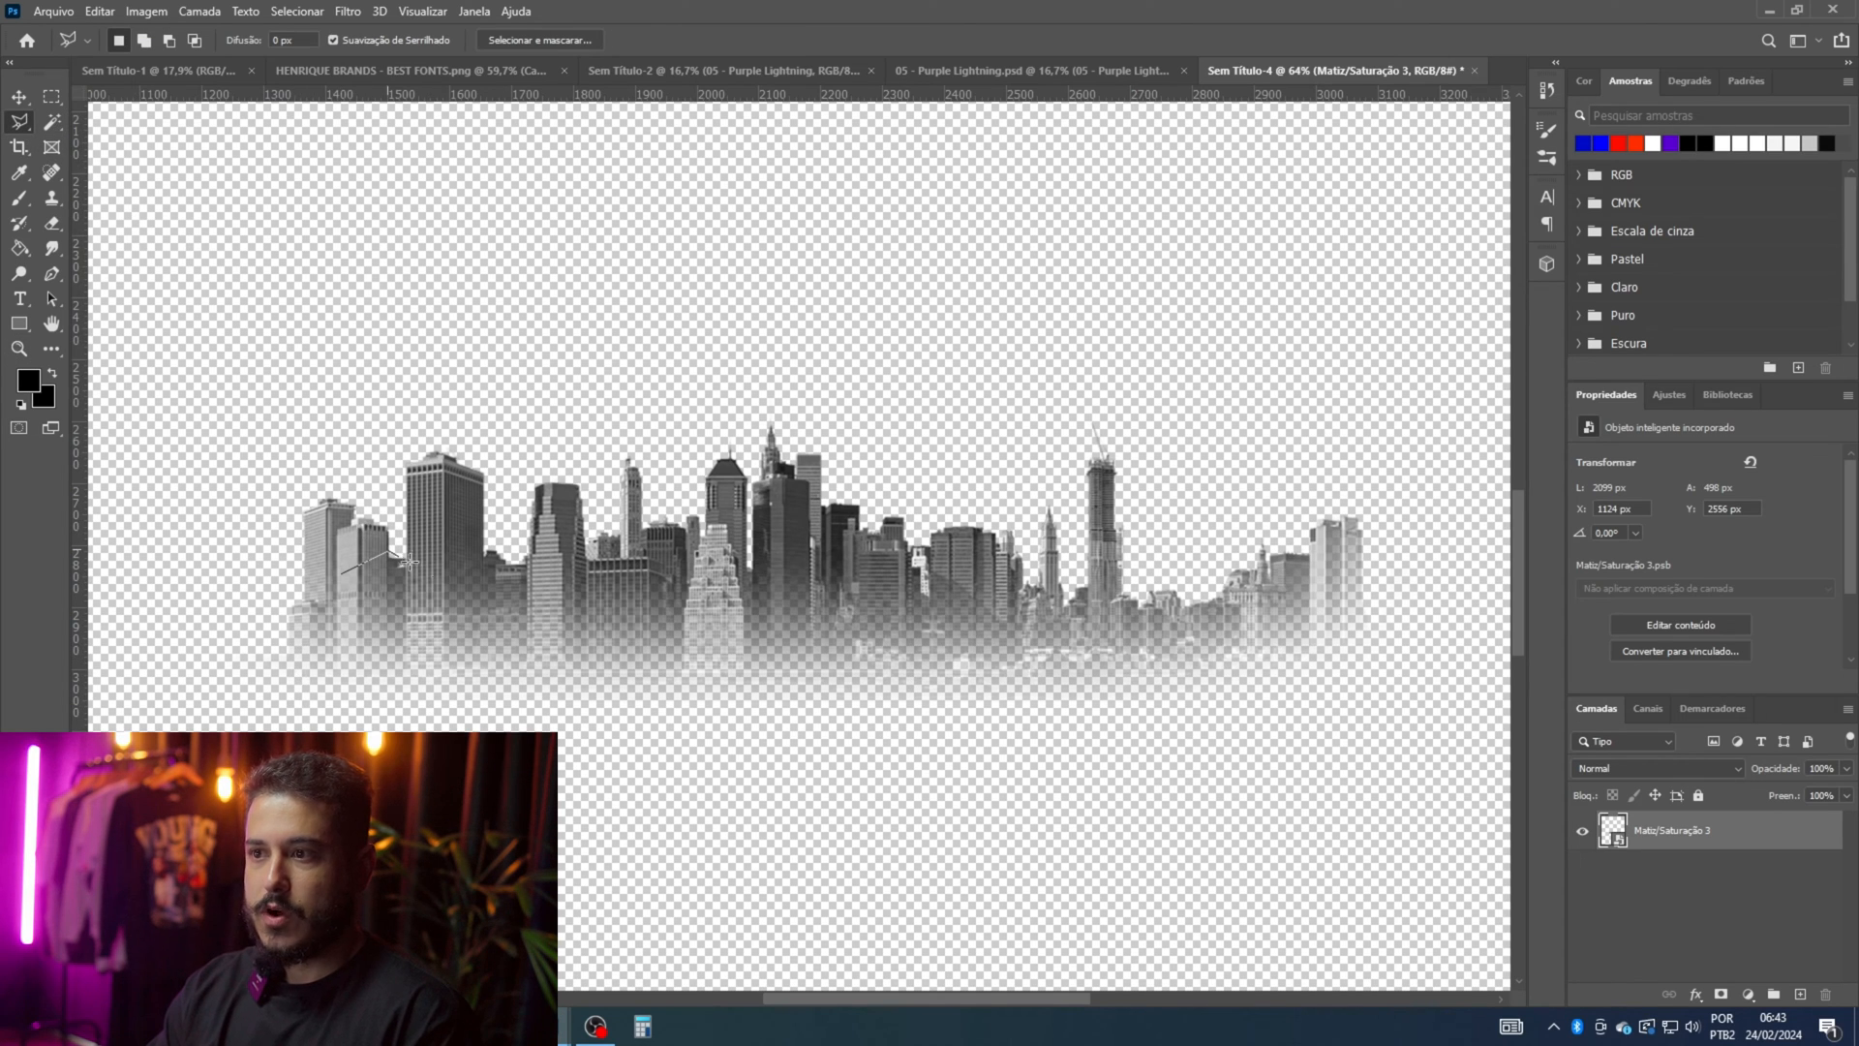
{"action": "left_click", "coordinate": [460, 583]}
{"action": "left_click", "coordinate": [469, 533]}
{"action": "left_click", "coordinate": [617, 545]}
{"action": "left_click", "coordinate": [638, 504]}
{"action": "left_click", "coordinate": [705, 512]}
{"action": "left_click", "coordinate": [862, 580]}
{"action": "left_click", "coordinate": [801, 657]}
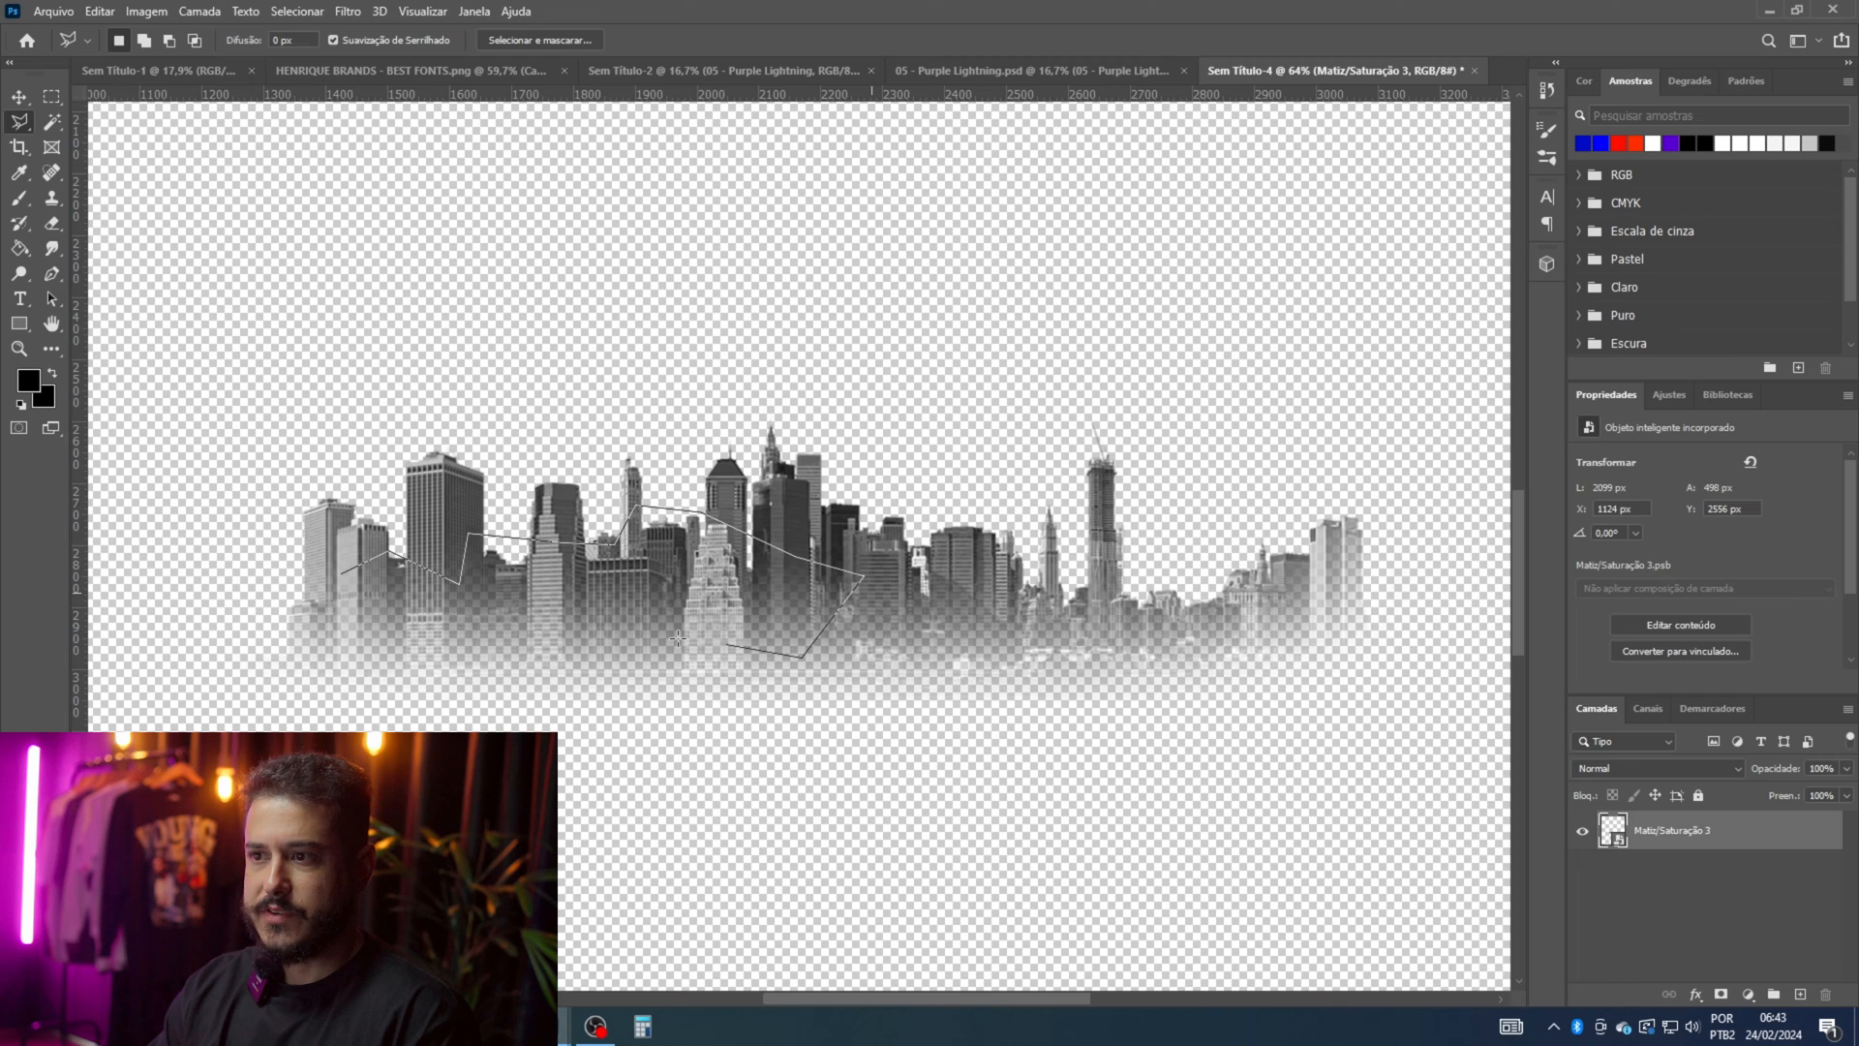
{"action": "left_click", "coordinate": [516, 616]}
{"action": "left_click", "coordinate": [442, 622]}
{"action": "left_click", "coordinate": [363, 606]}
{"action": "left_click", "coordinate": [344, 571]}
{"action": "key", "text": "ctrl+d"}
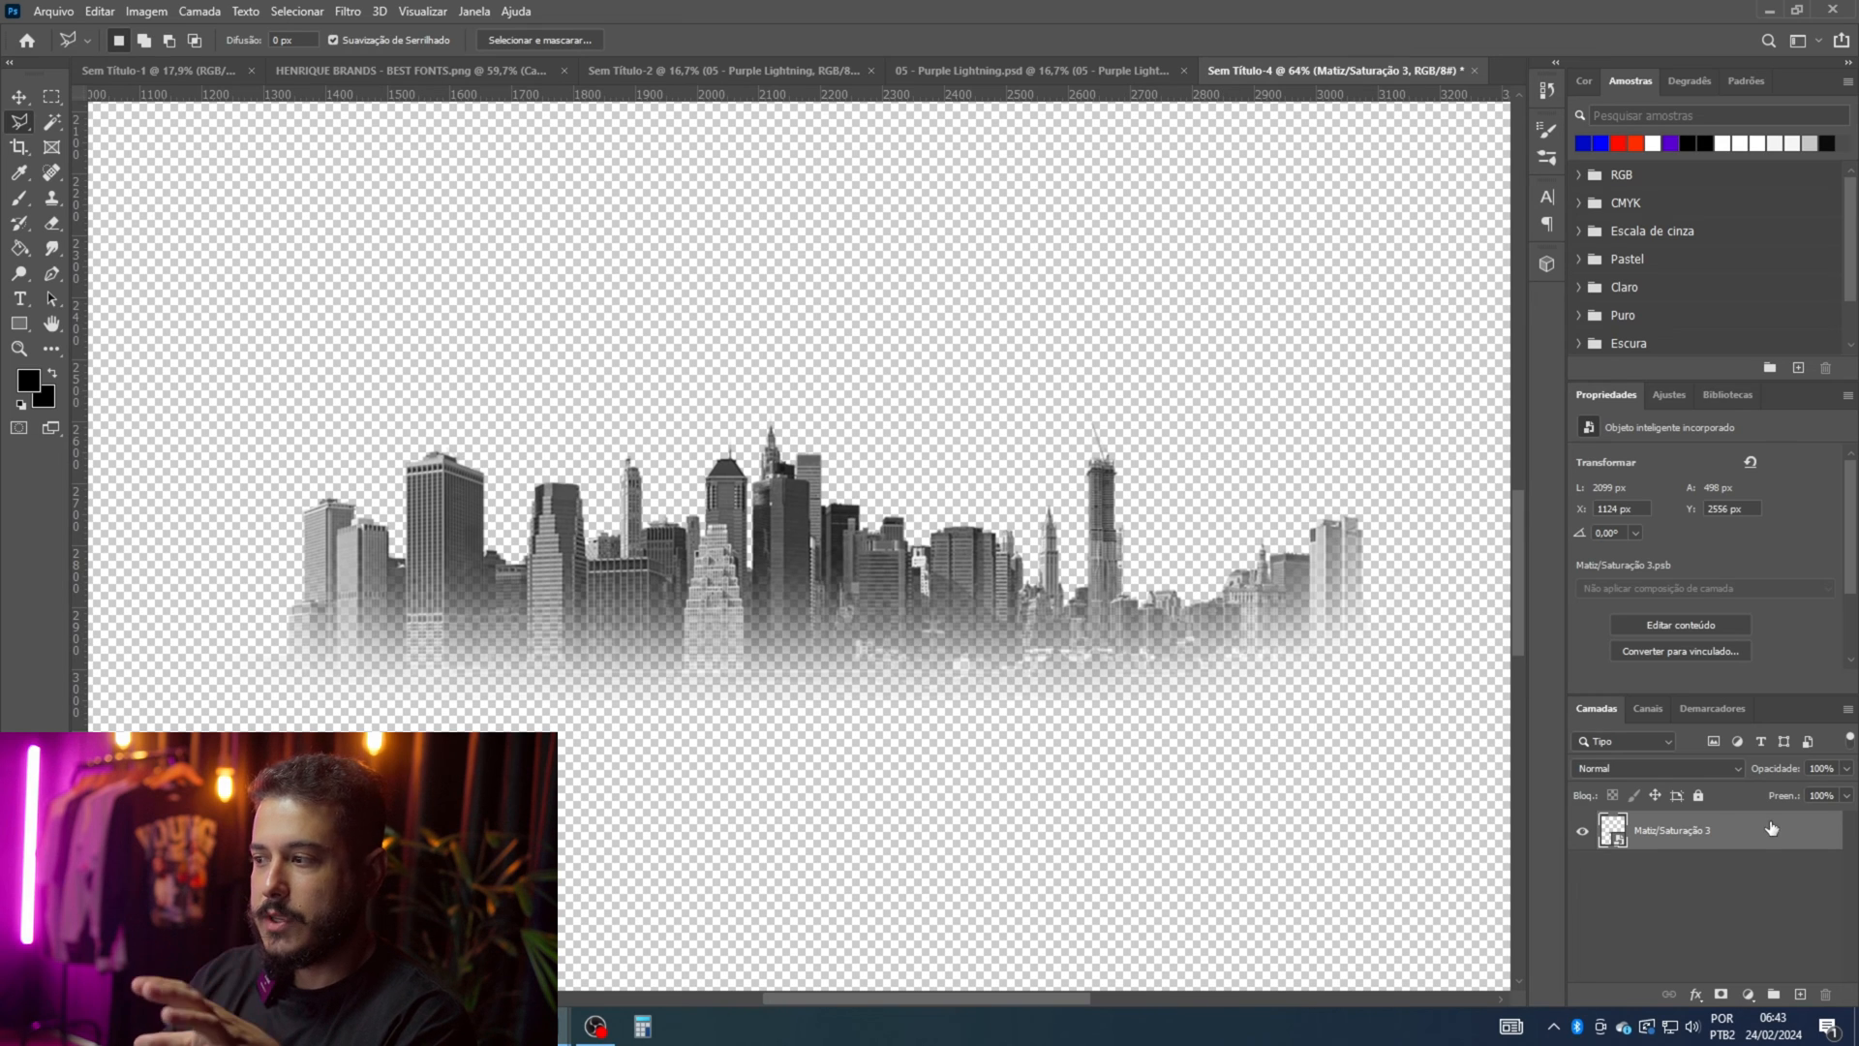
Step: Apply a blue Color Overlay (Sobreposição de Cor) to the skyline layer Matiz/Saturação 3
{"action": "left_click", "coordinate": [1748, 994]}
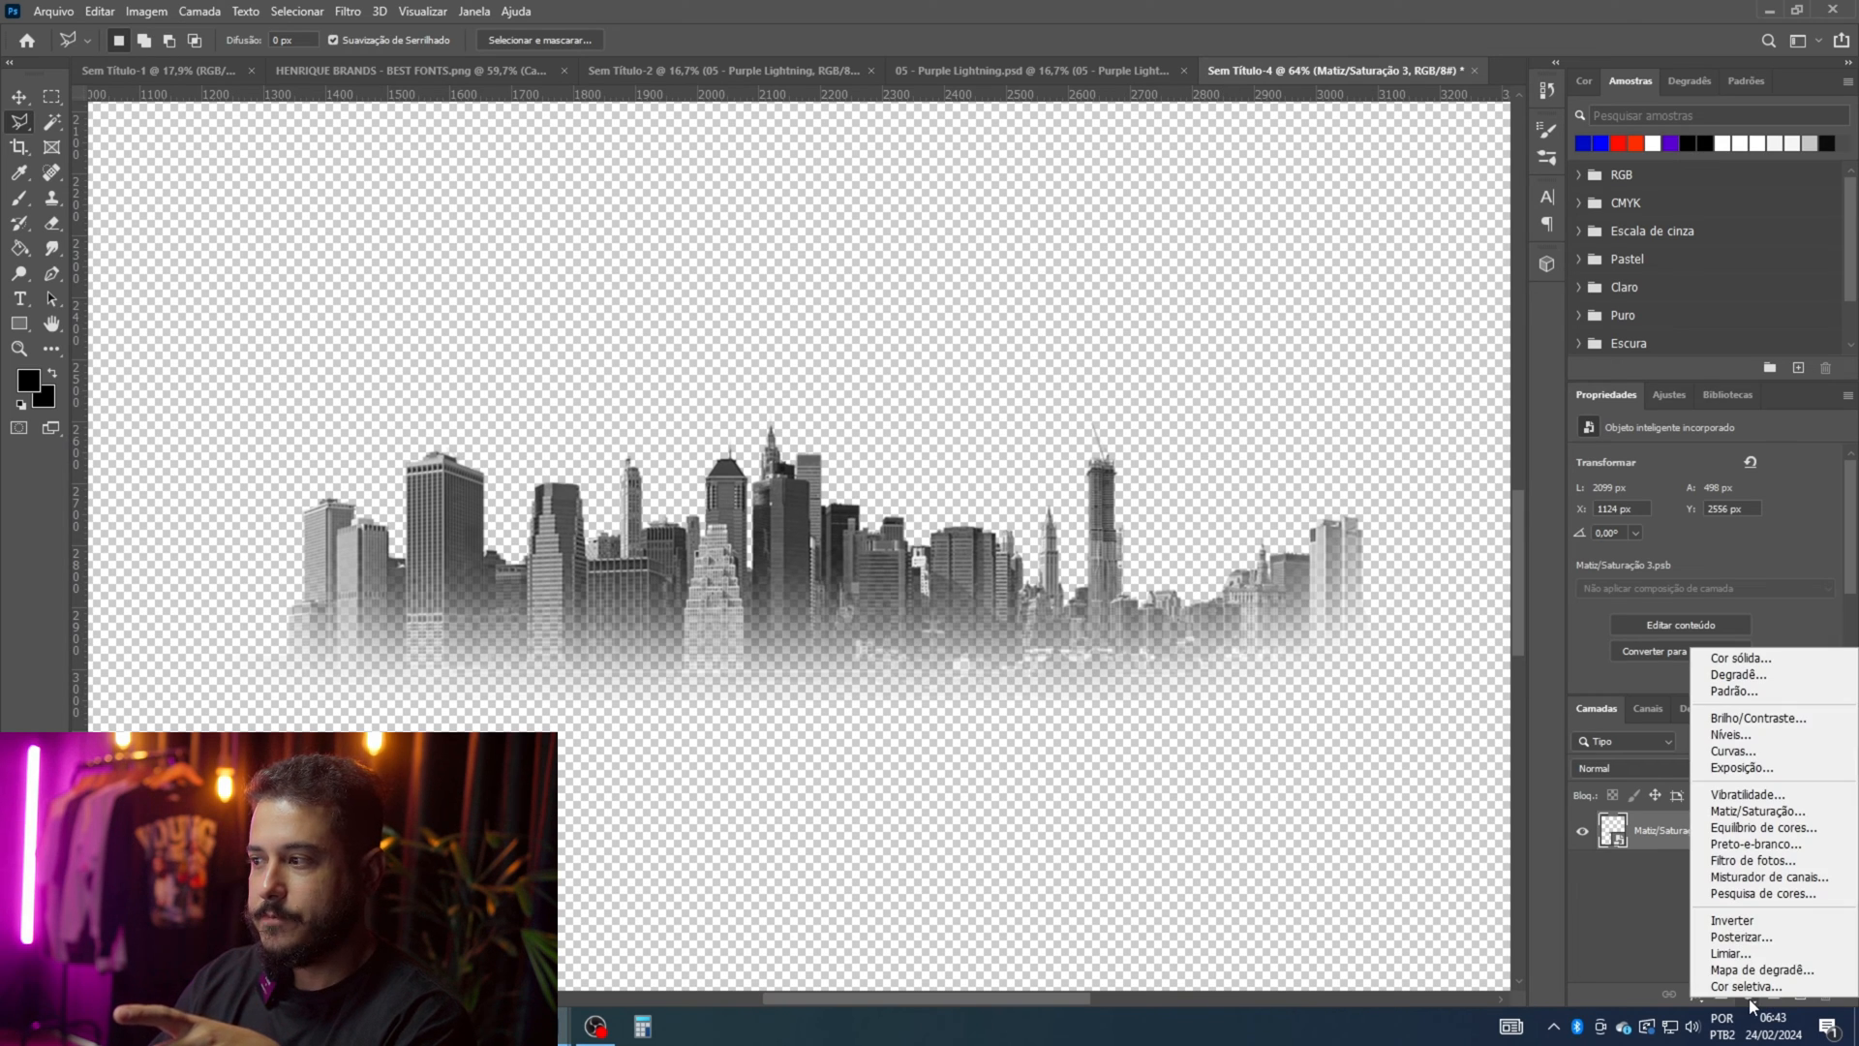
{"action": "left_click", "coordinate": [1601, 918]}
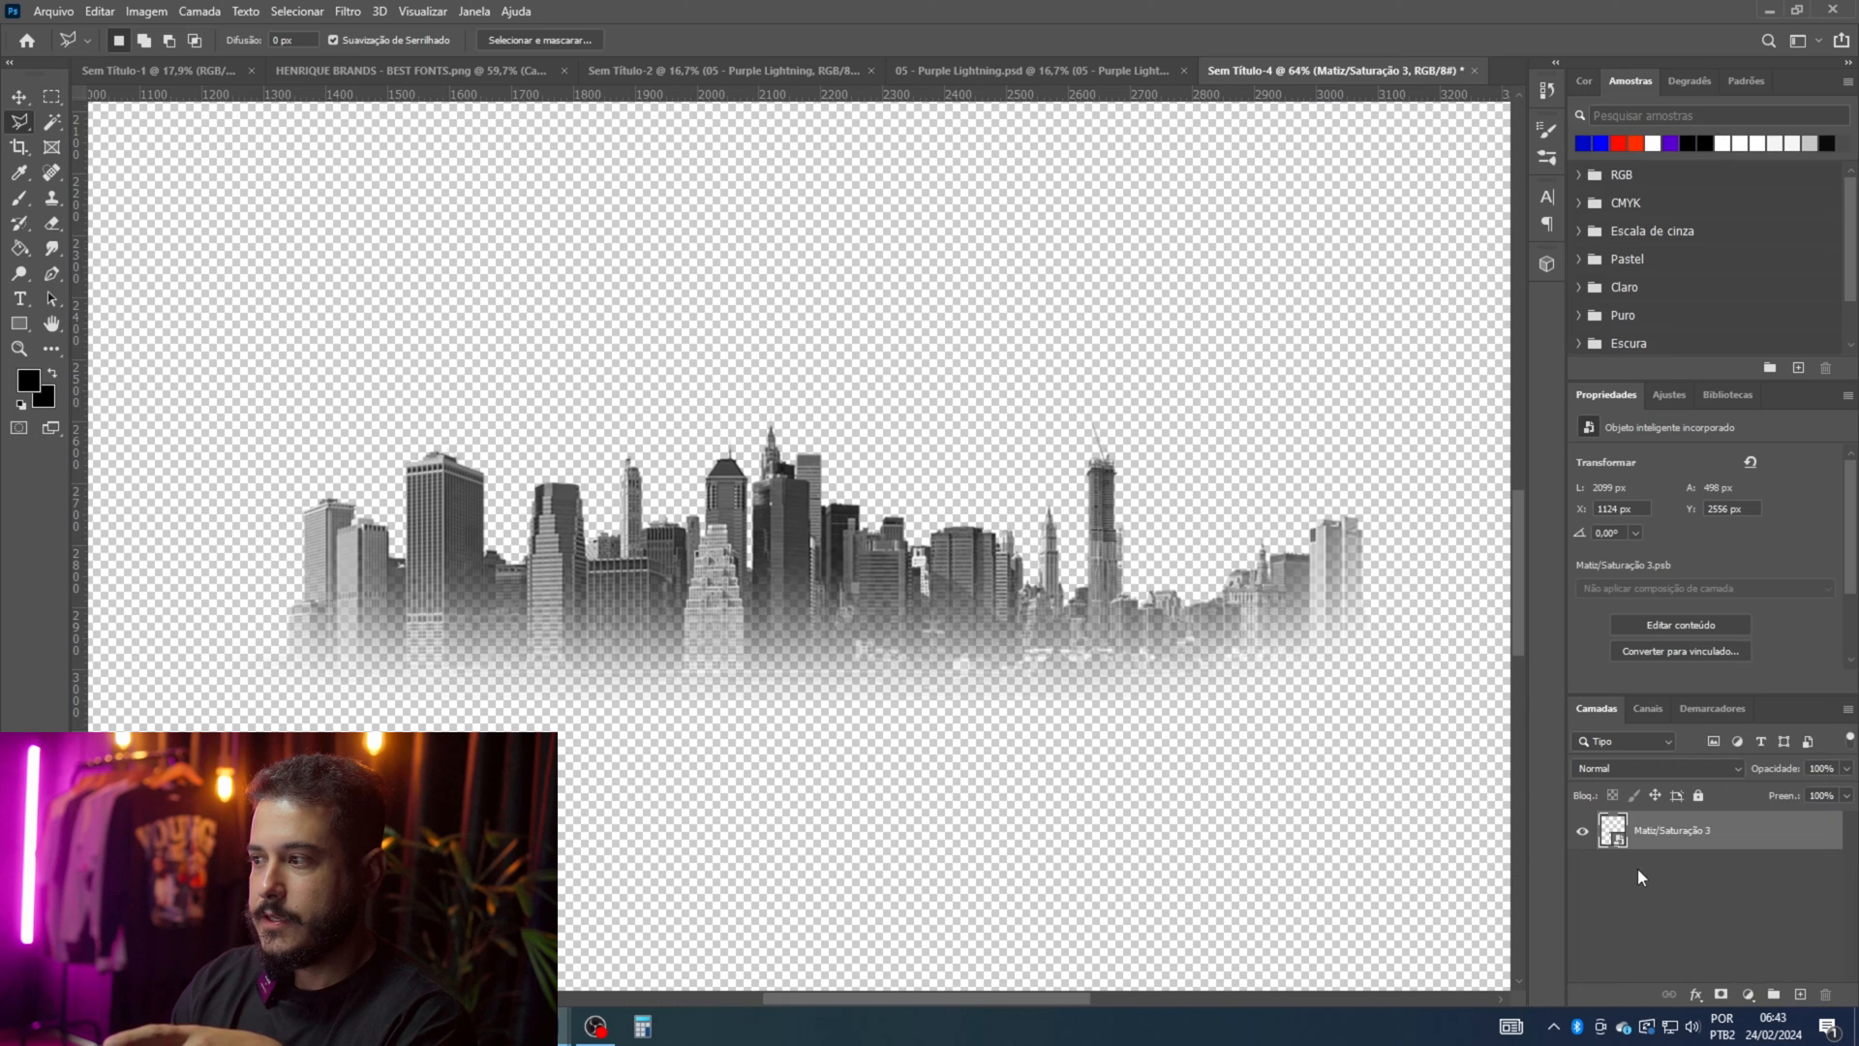
{"action": "double_click", "coordinate": [1747, 842]}
{"action": "left_click", "coordinate": [1039, 495]}
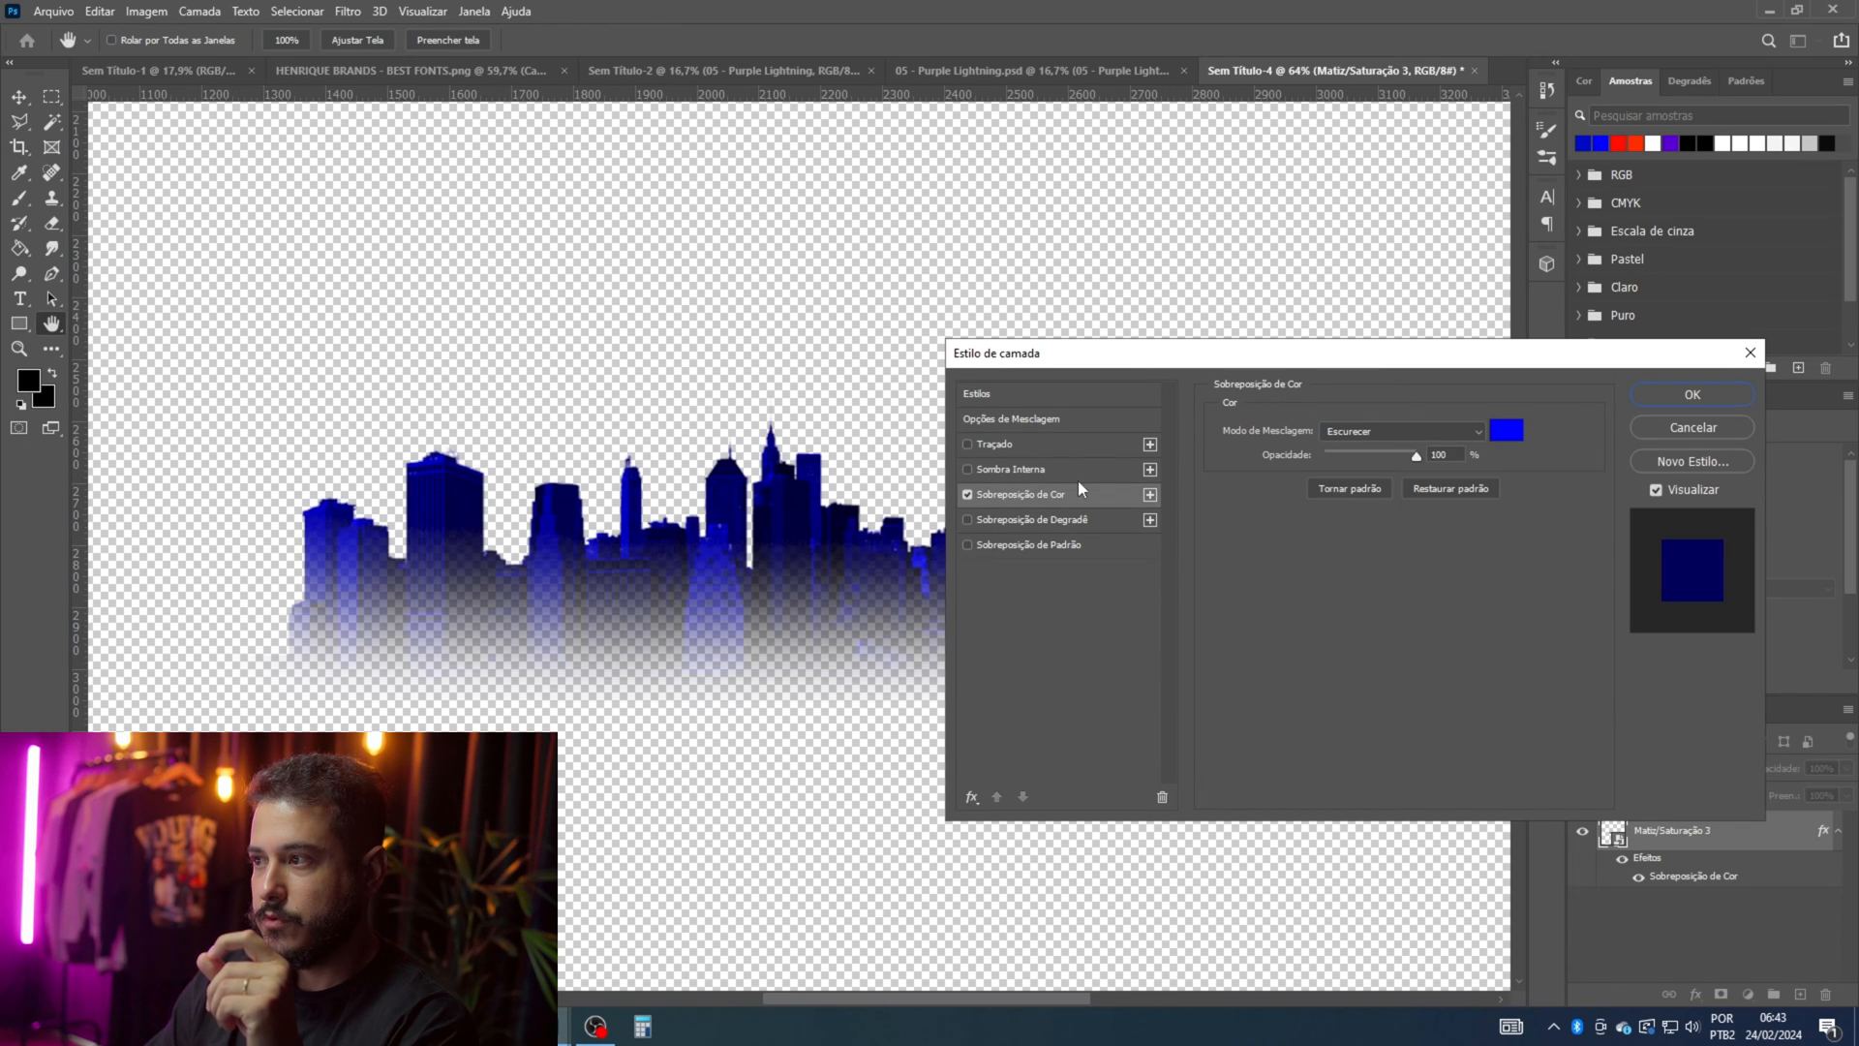
Step: Compare blend modes for the skyline's Color Overlay, including Normal, Dissolver and Clarear, and apply the overlay
{"action": "left_click", "coordinate": [1462, 431]}
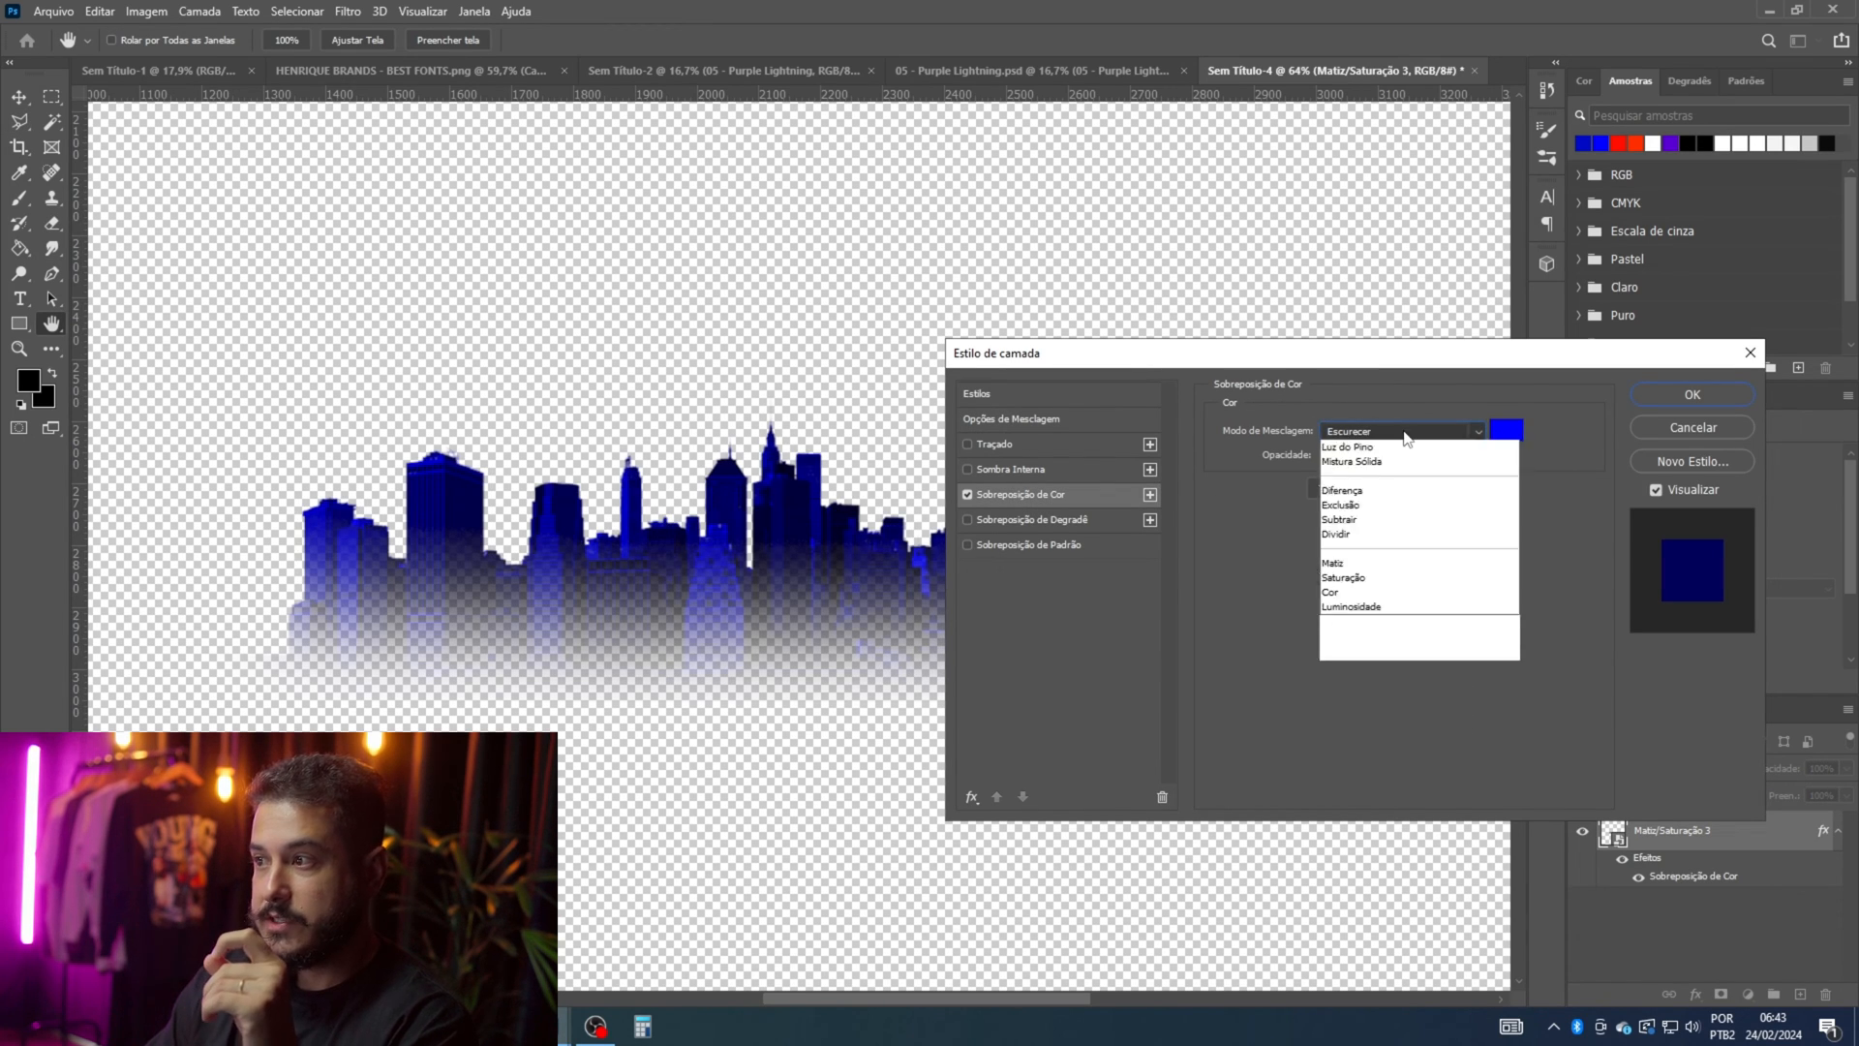
{"action": "left_click", "coordinate": [1369, 435]}
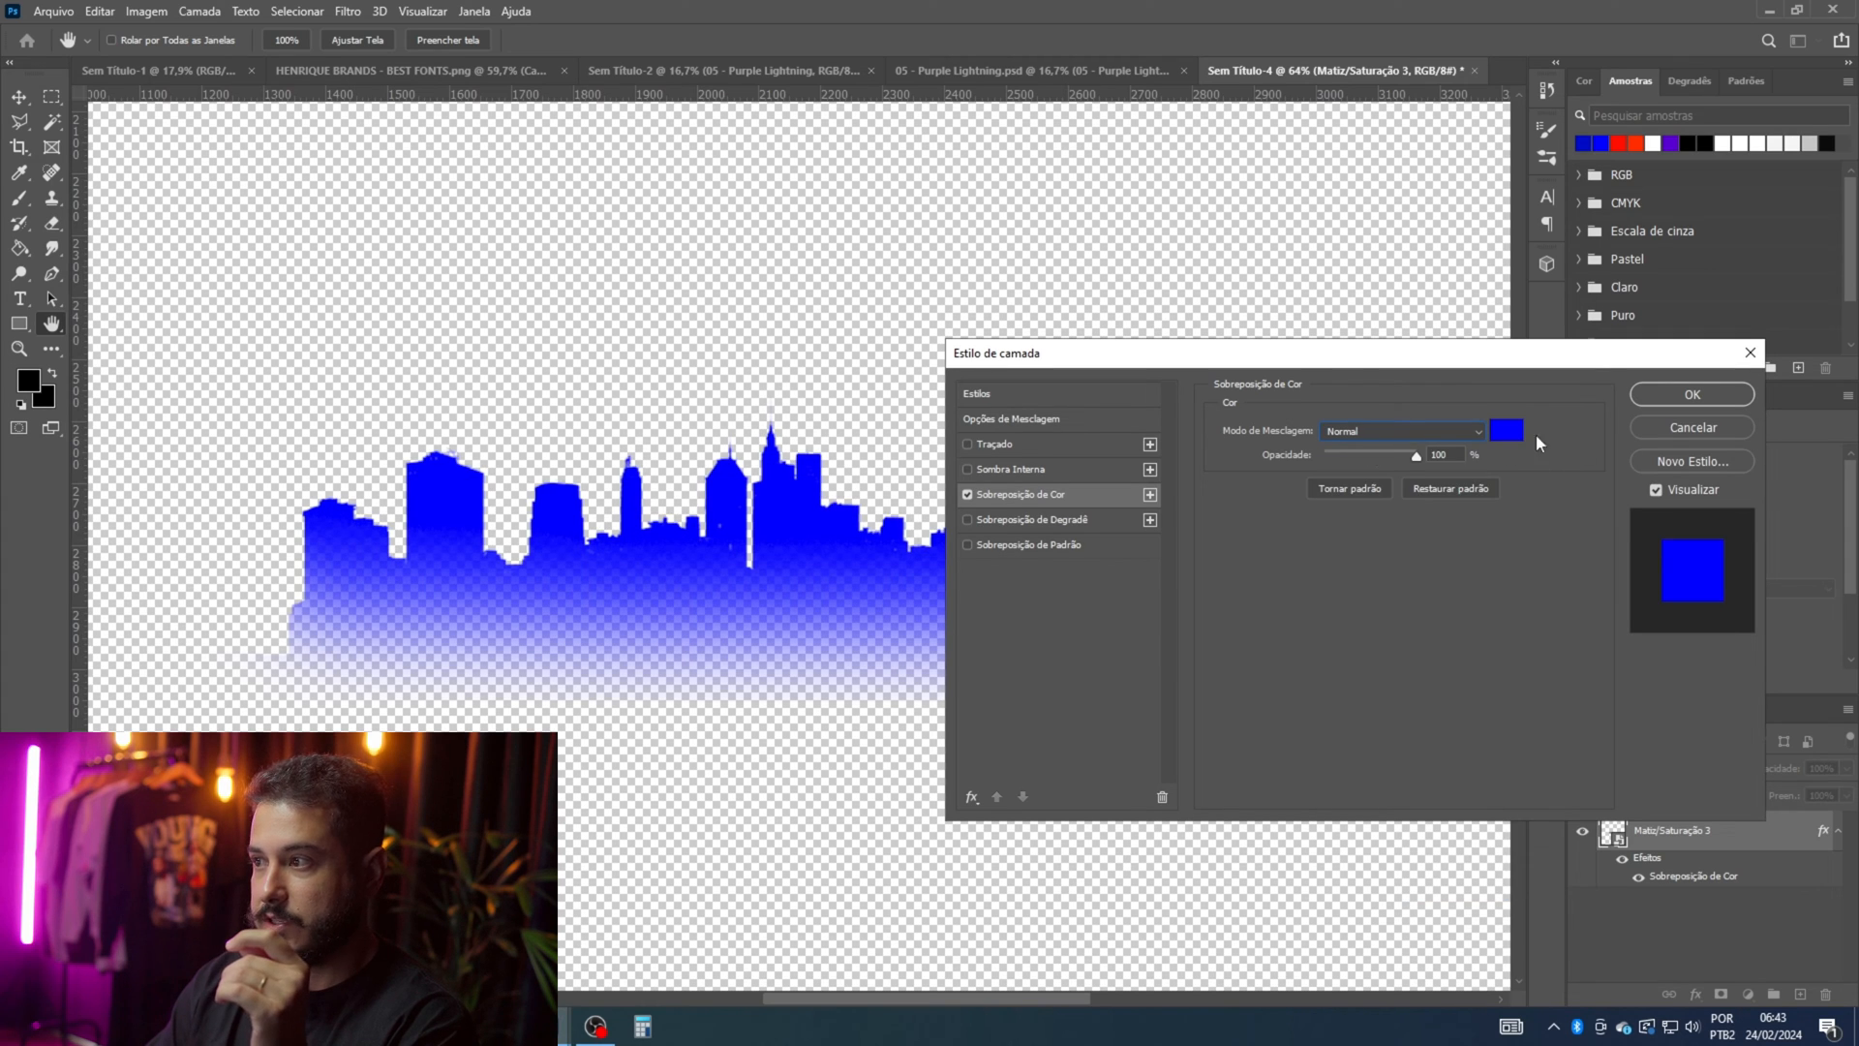
{"action": "left_click", "coordinate": [1427, 430]}
{"action": "left_click", "coordinate": [1427, 430]}
{"action": "scroll", "coordinate": [1427, 429], "scroll_direction": "down", "scroll_amount": 1}
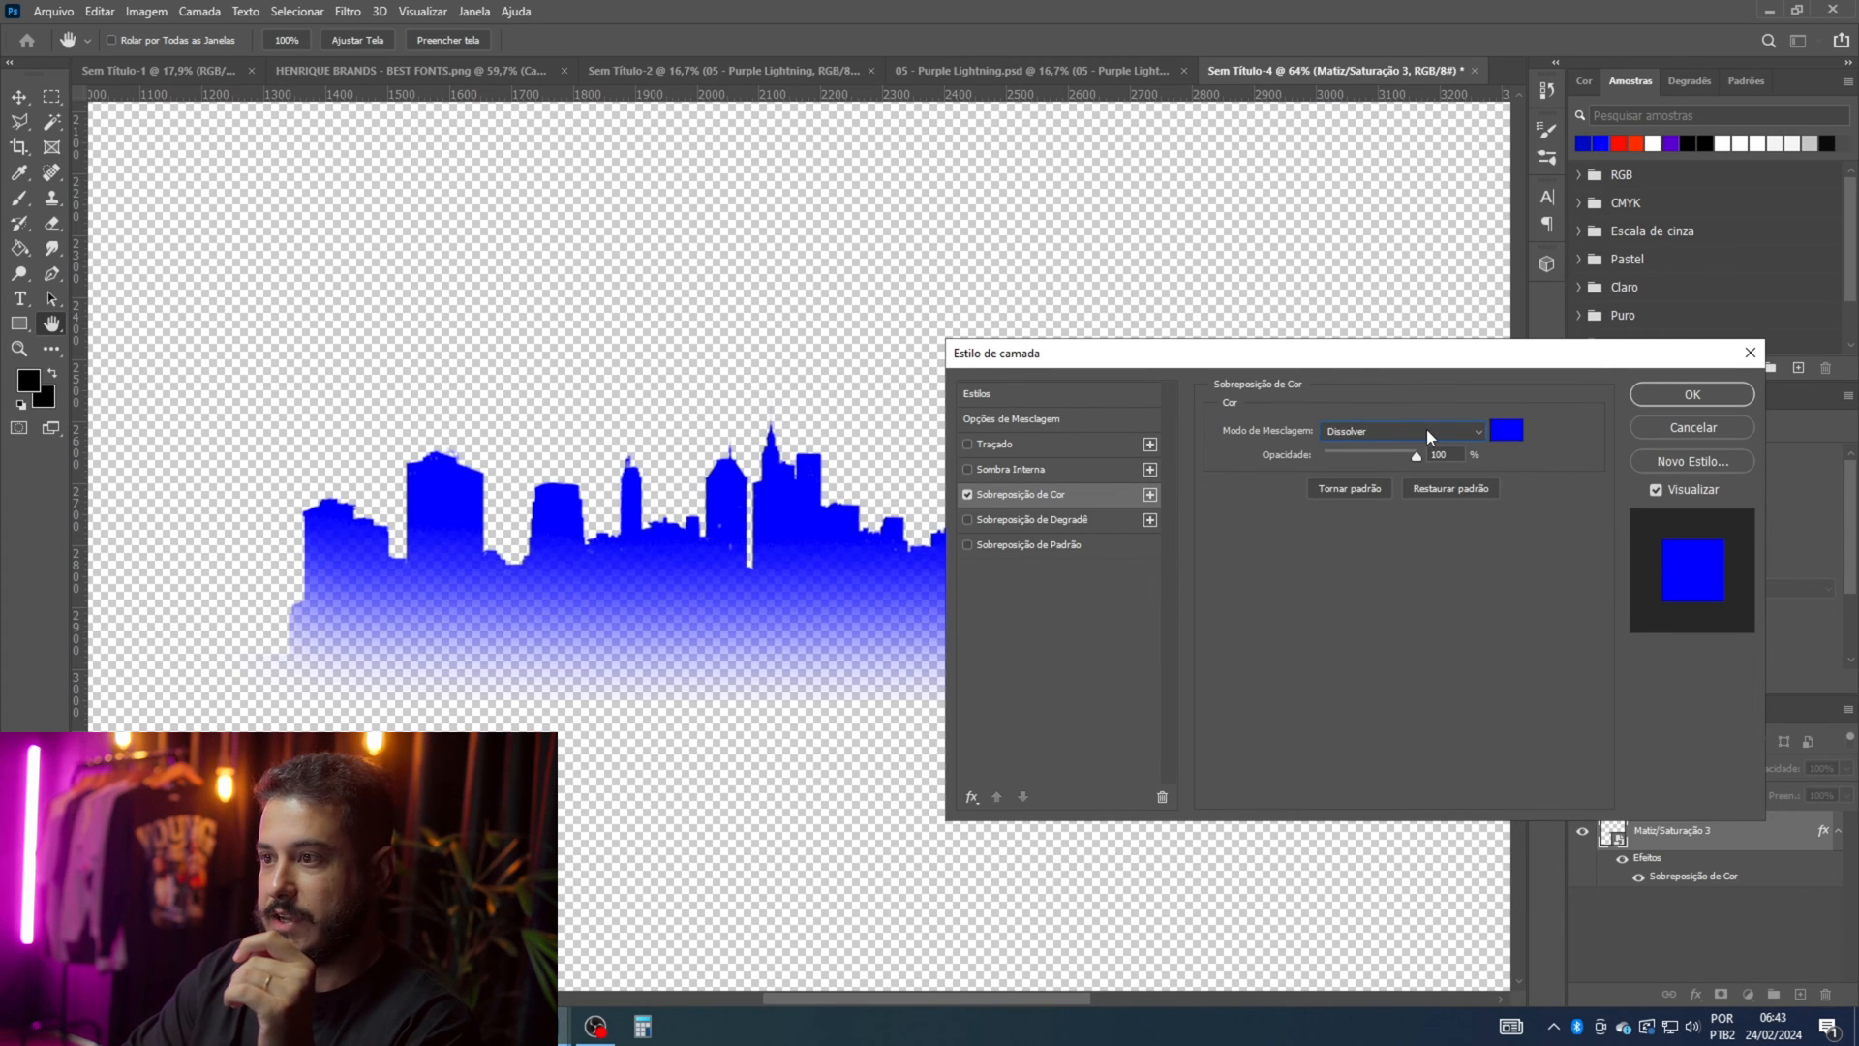
{"action": "scroll", "coordinate": [1426, 428], "scroll_direction": "down", "scroll_amount": 6}
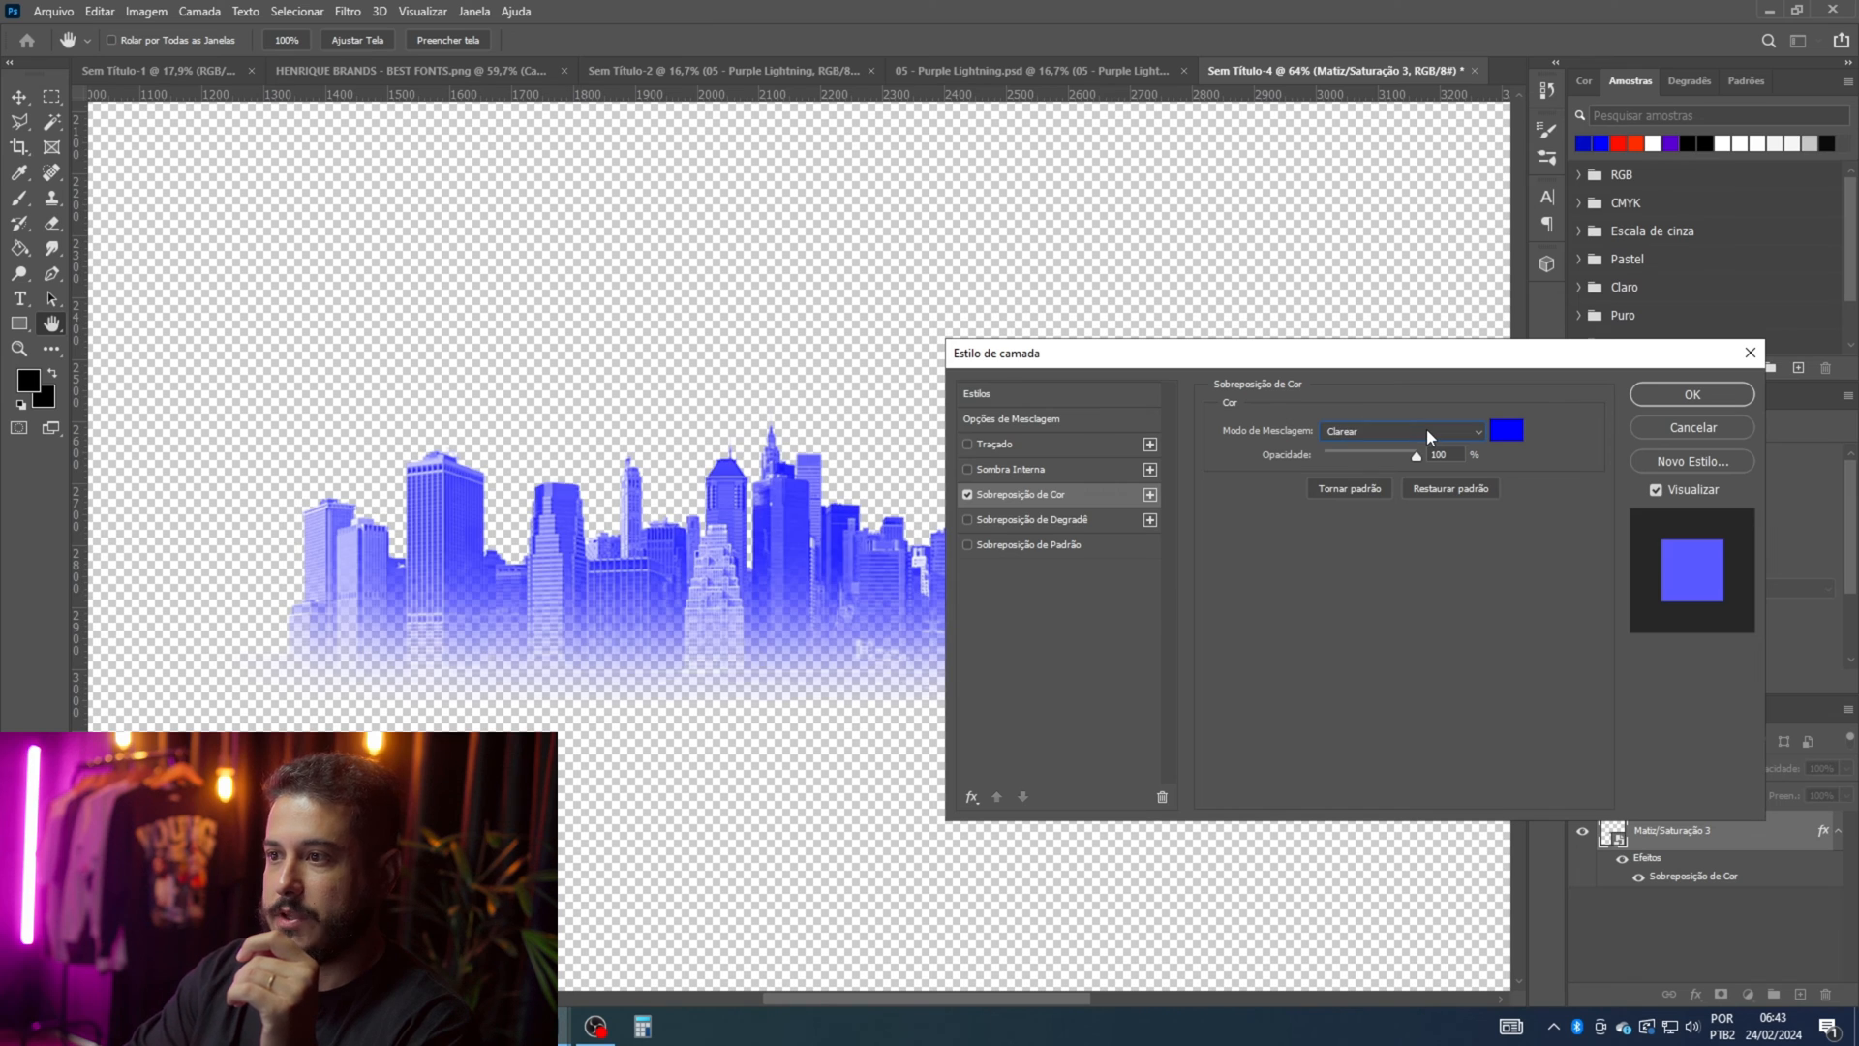
{"action": "scroll", "coordinate": [1427, 428], "scroll_direction": "down", "scroll_amount": 2}
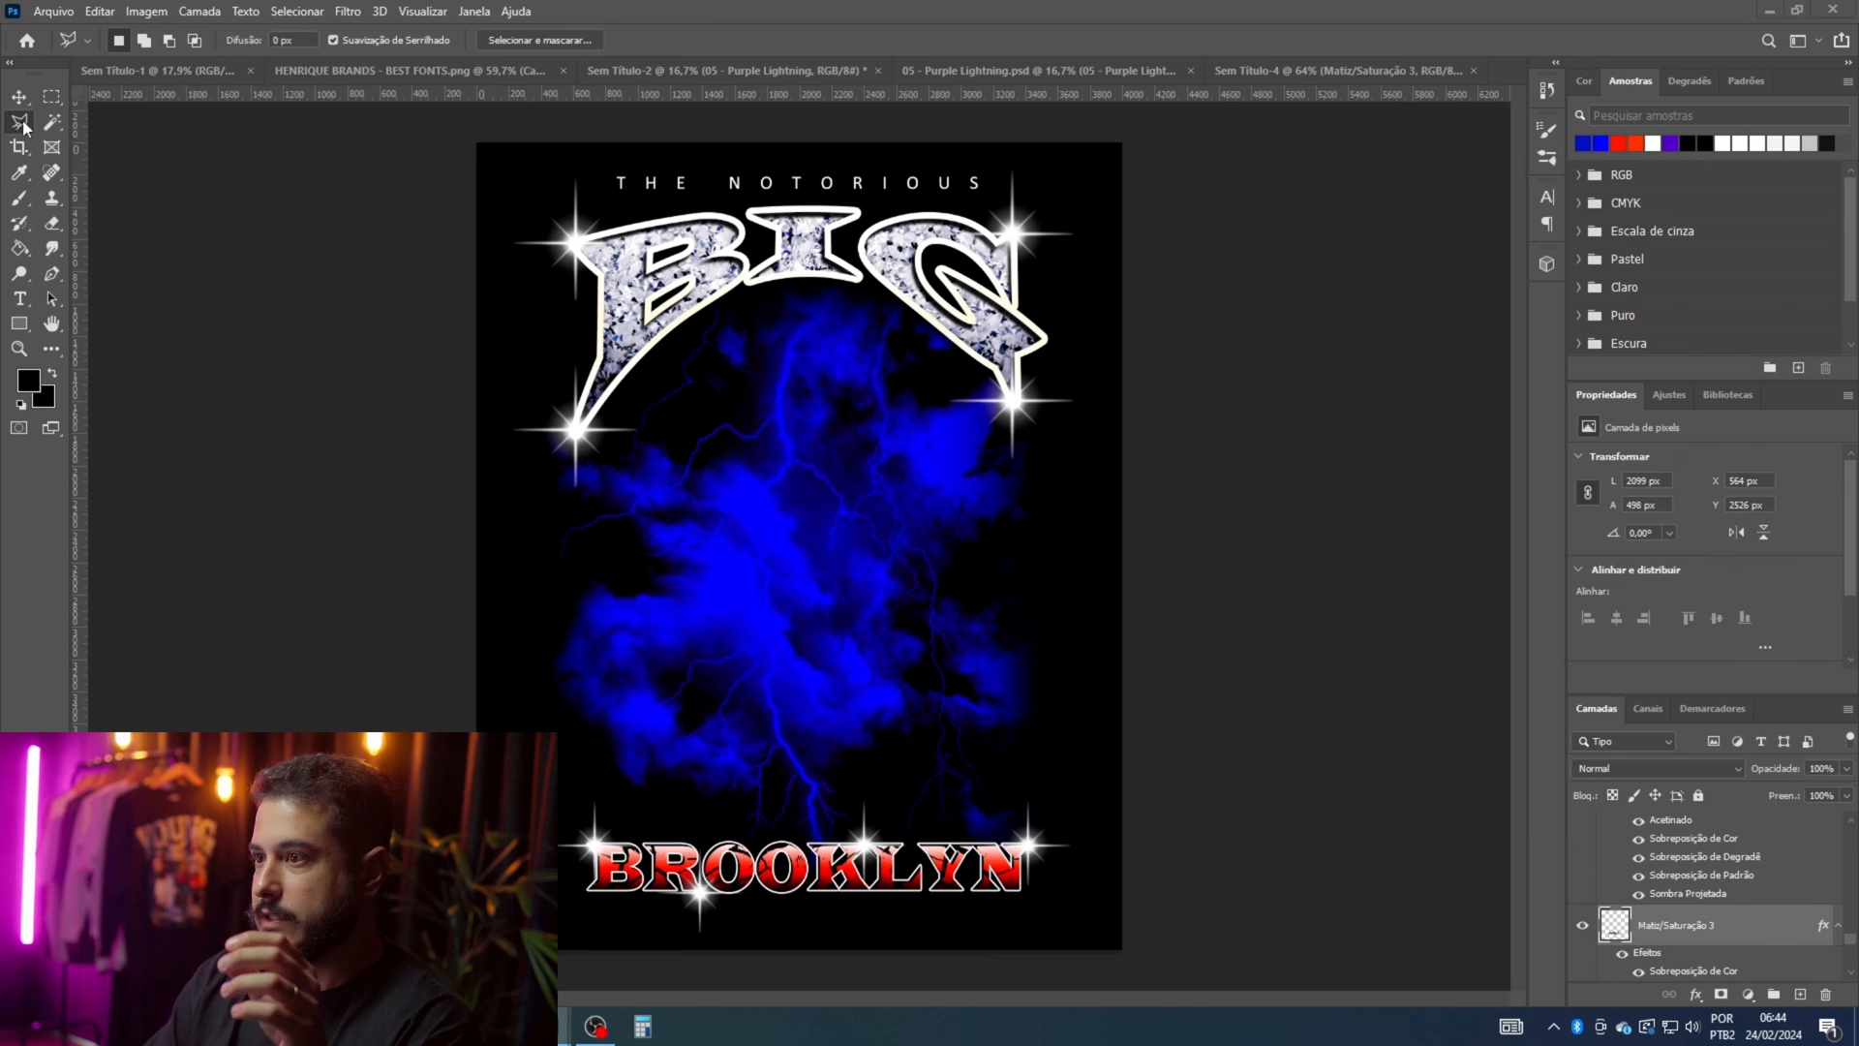
Step: In the T-shirt design, scale the skyline layer to about 134% and centre it directly above BROOKLYN
{"action": "key", "text": "v"}
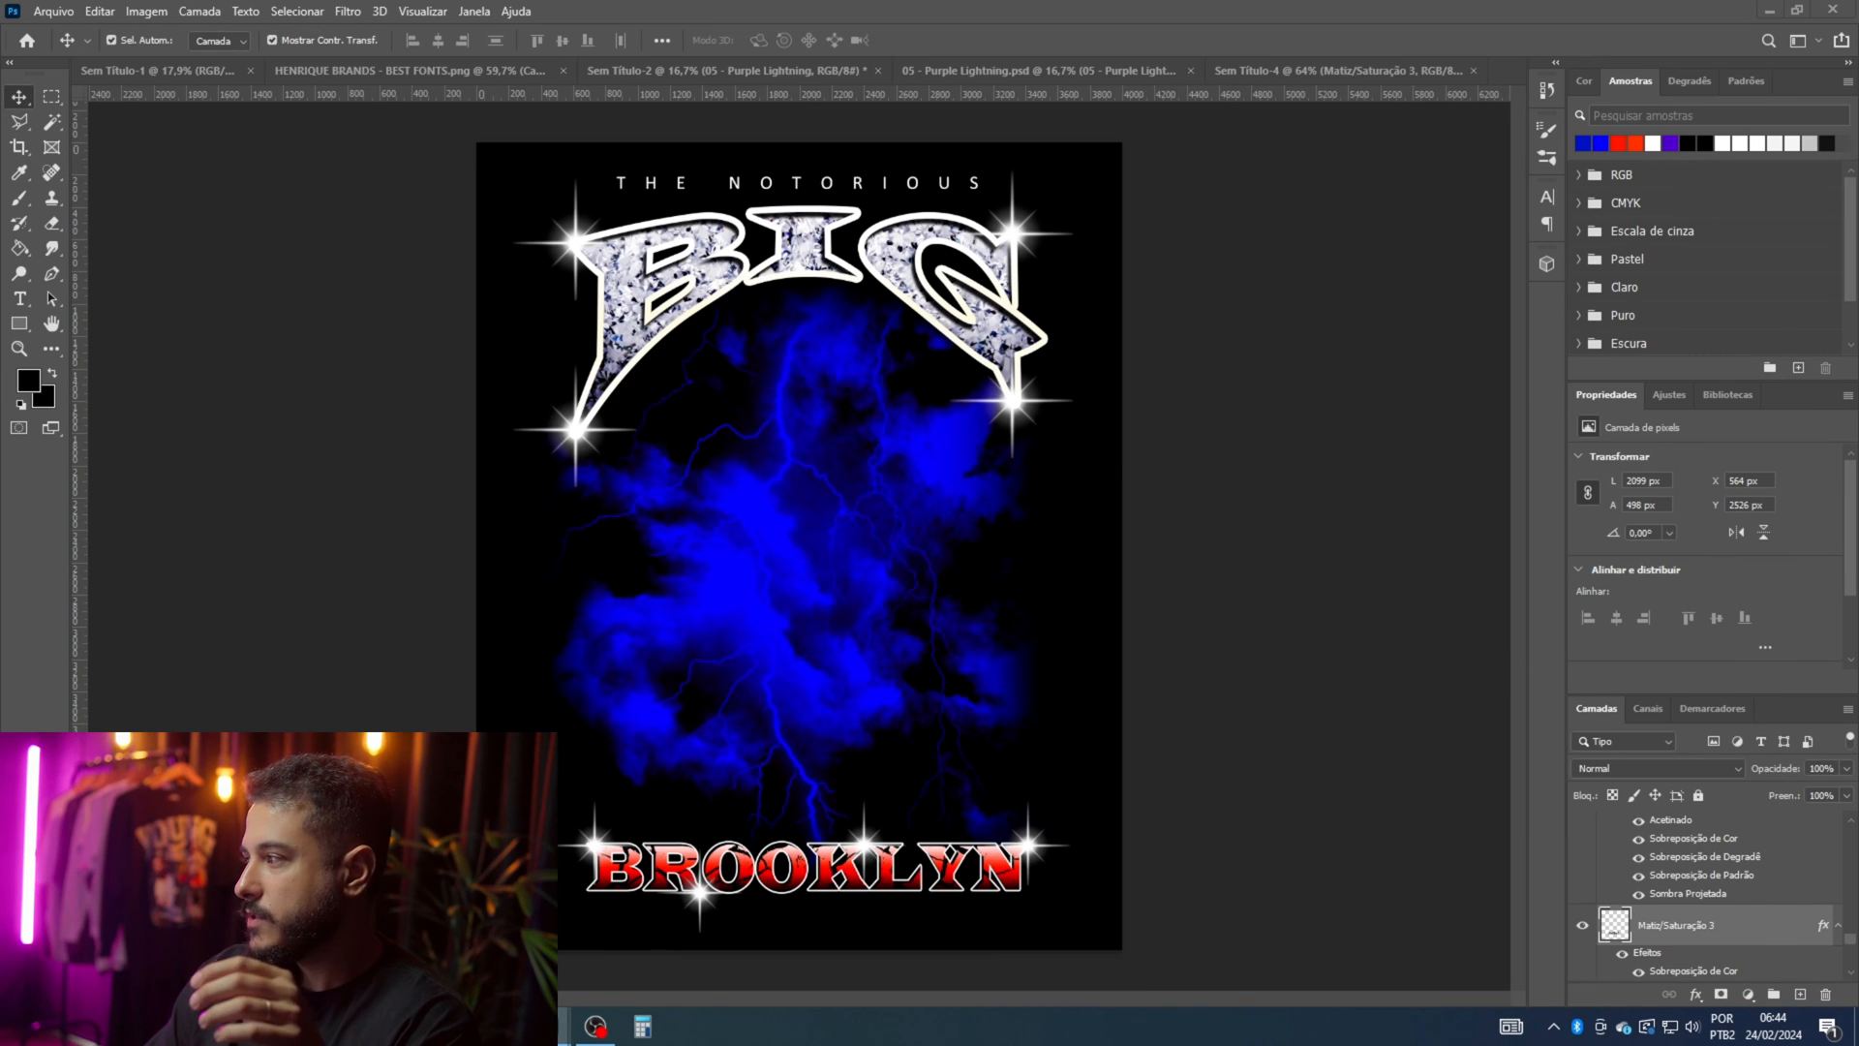
{"action": "left_click_drag", "start_coordinate": [1058, 691], "coordinate": [800, 711]}
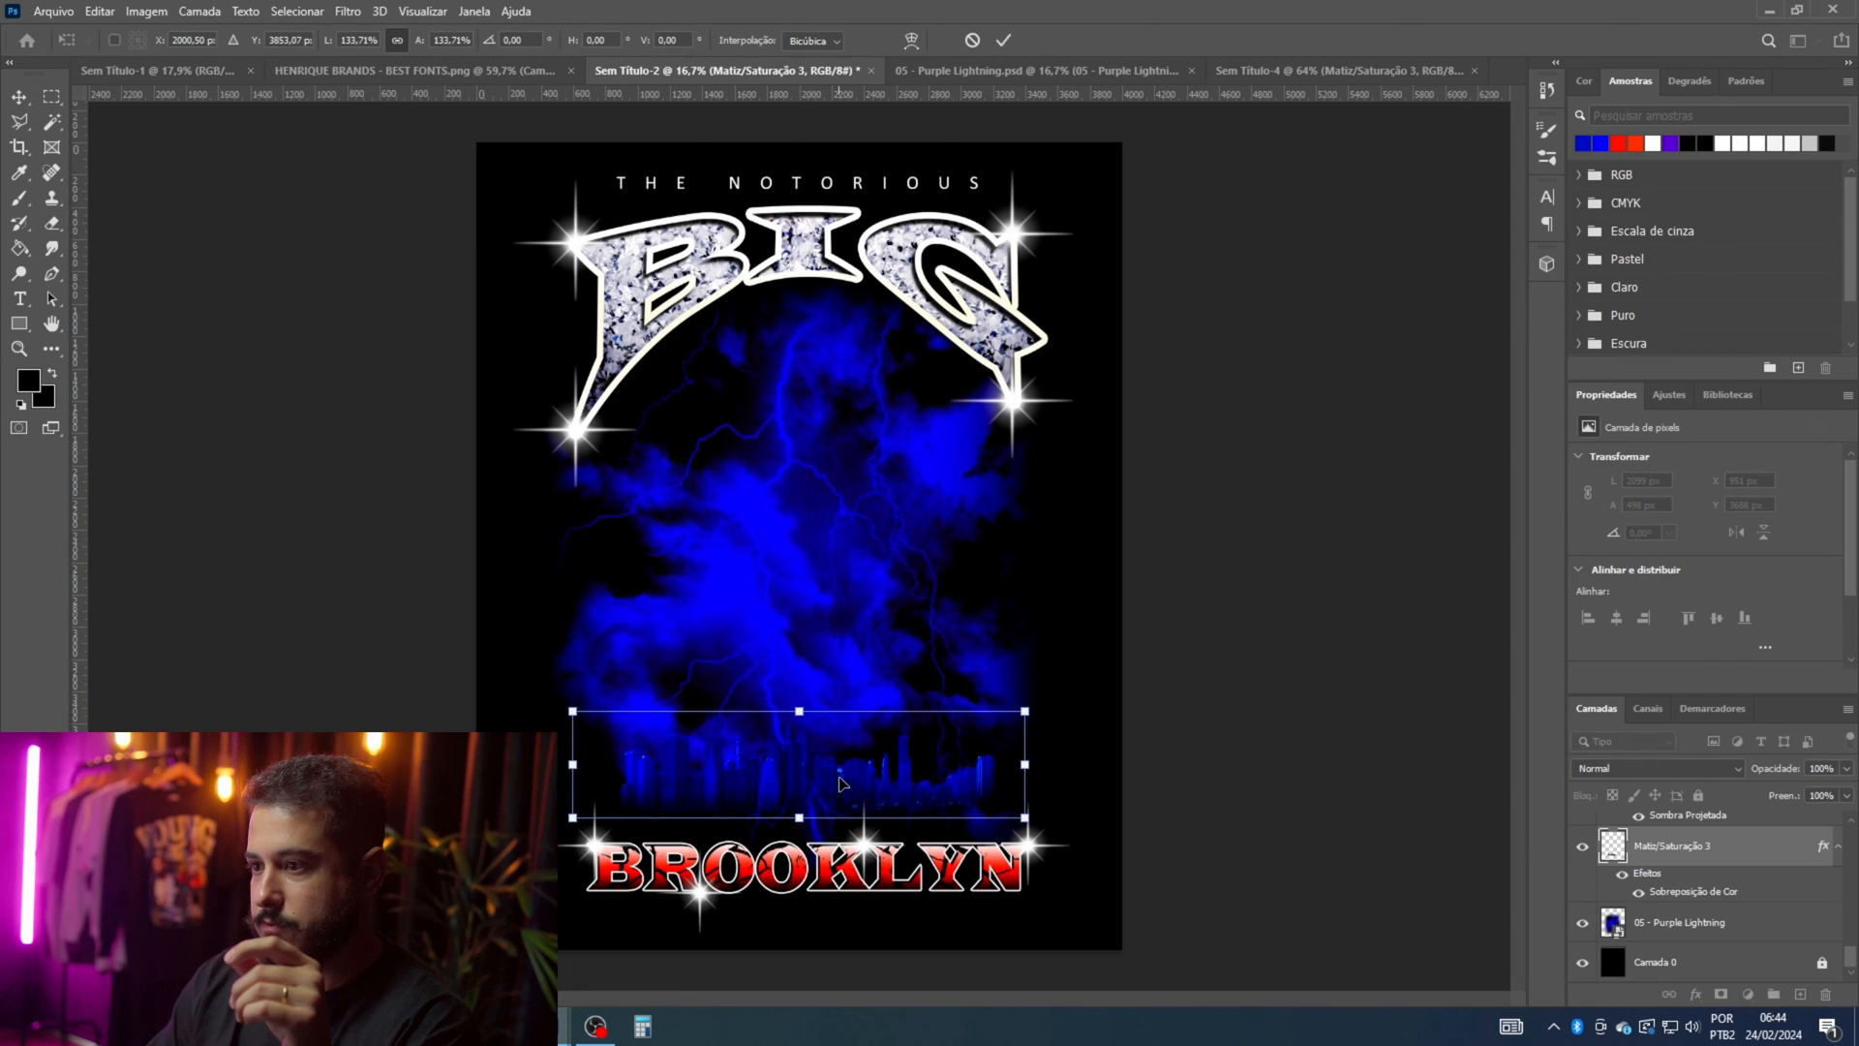
{"action": "left_click_drag", "start_coordinate": [840, 783], "coordinate": [840, 817]}
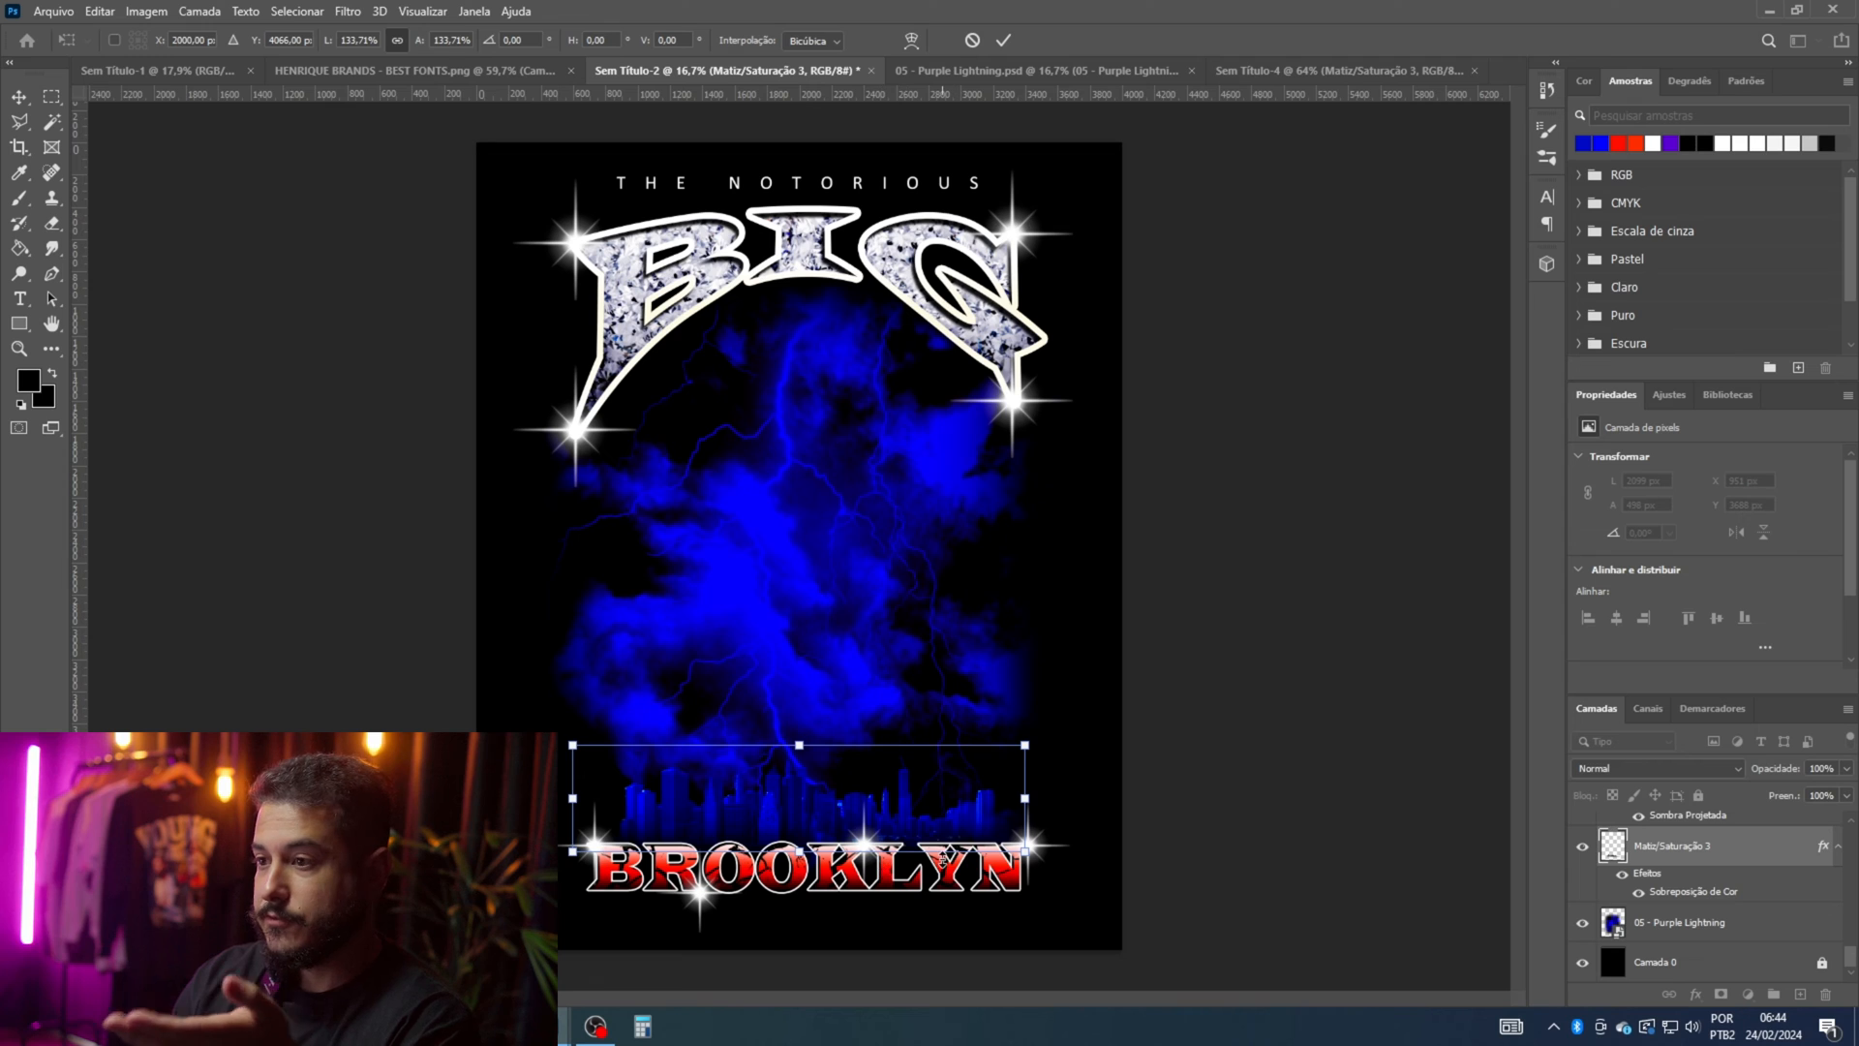
{"action": "left_click_drag", "start_coordinate": [826, 797], "coordinate": [820, 801]}
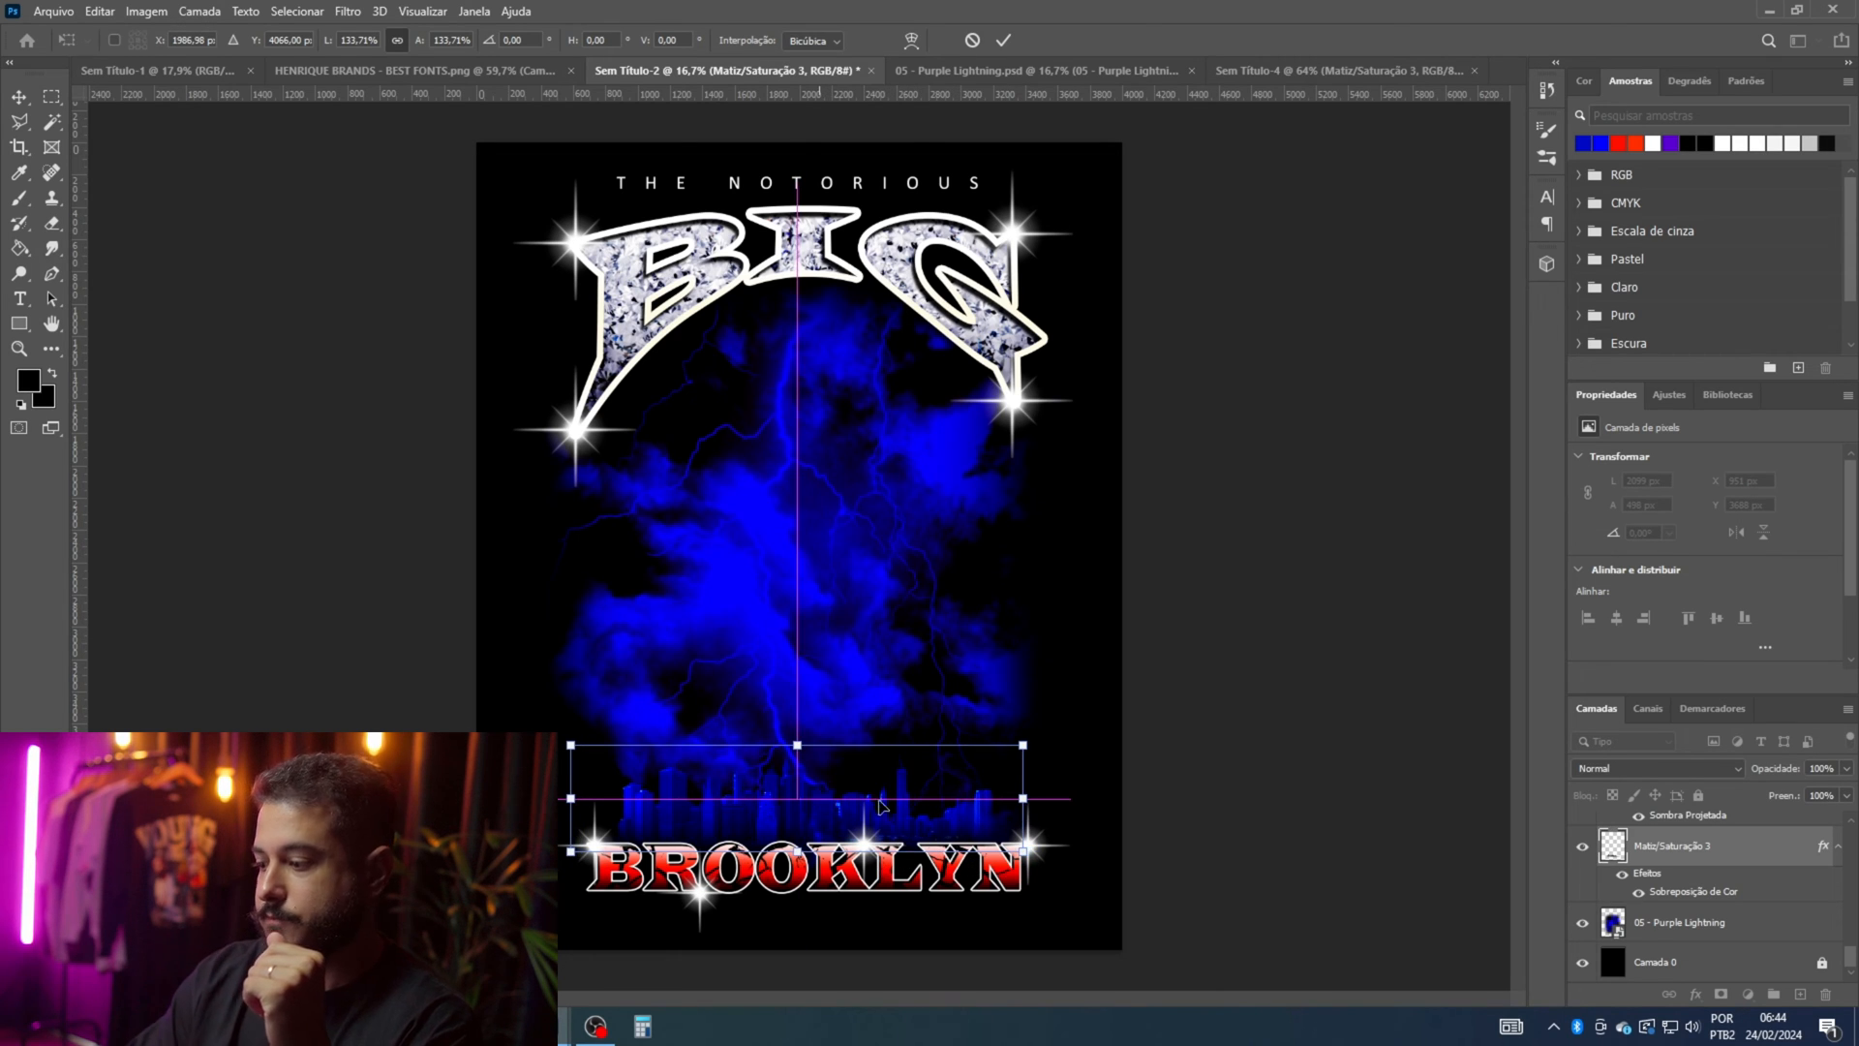
{"action": "key", "text": "Return"}
{"action": "left_click", "coordinate": [1201, 823]}
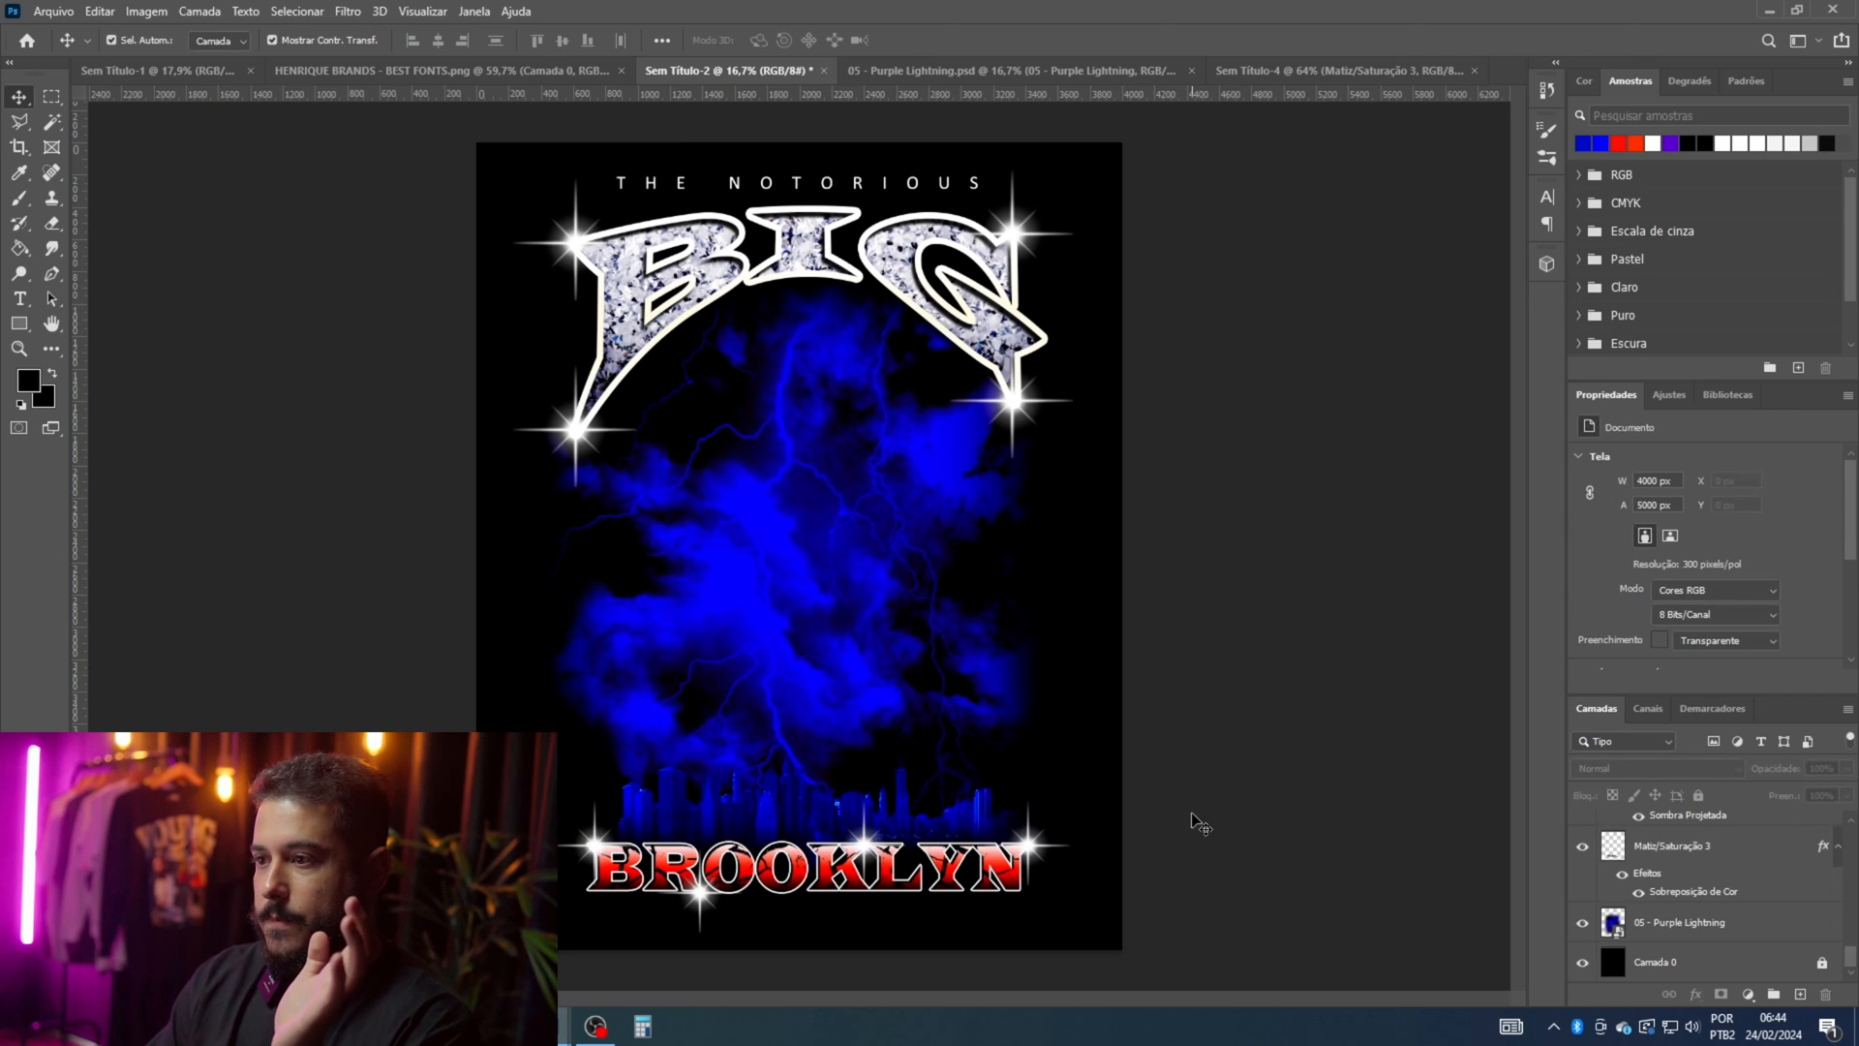
Step: Lock the 05 - Purple Lightning layer
{"action": "left_click", "coordinate": [786, 799]}
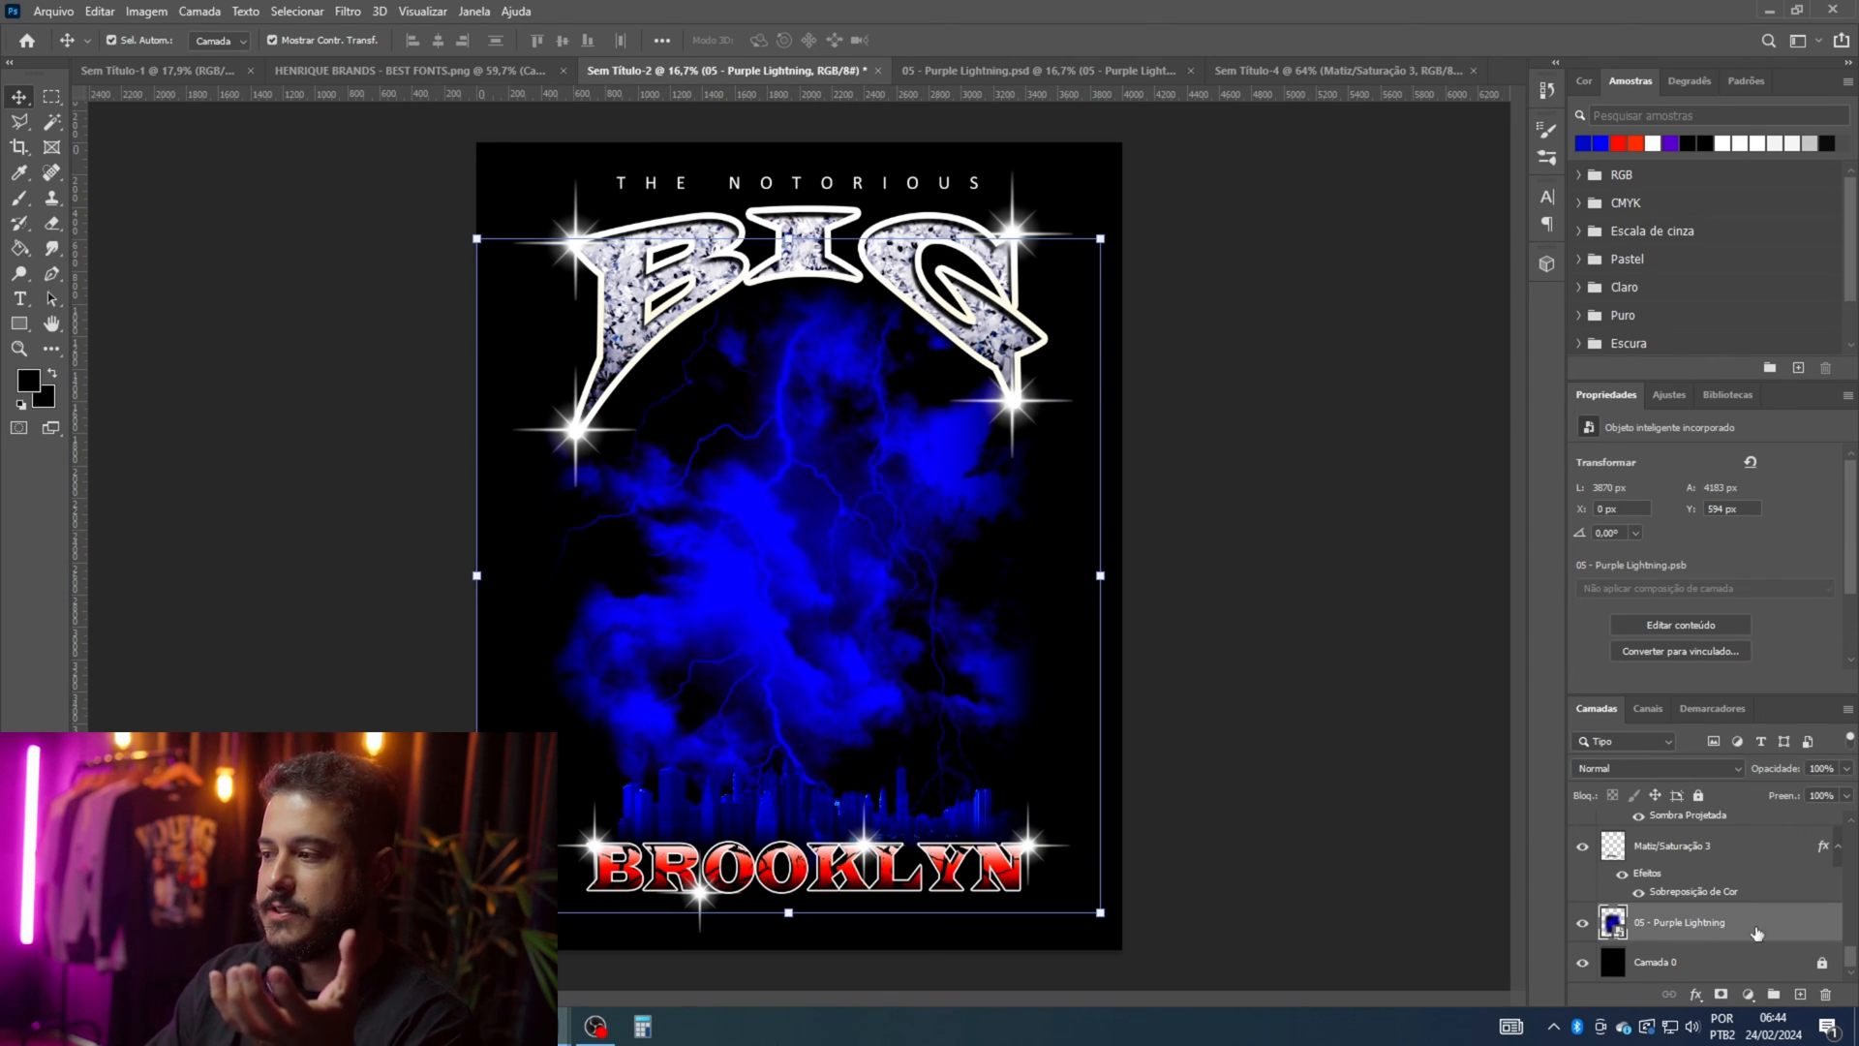
{"action": "left_click", "coordinate": [1697, 795]}
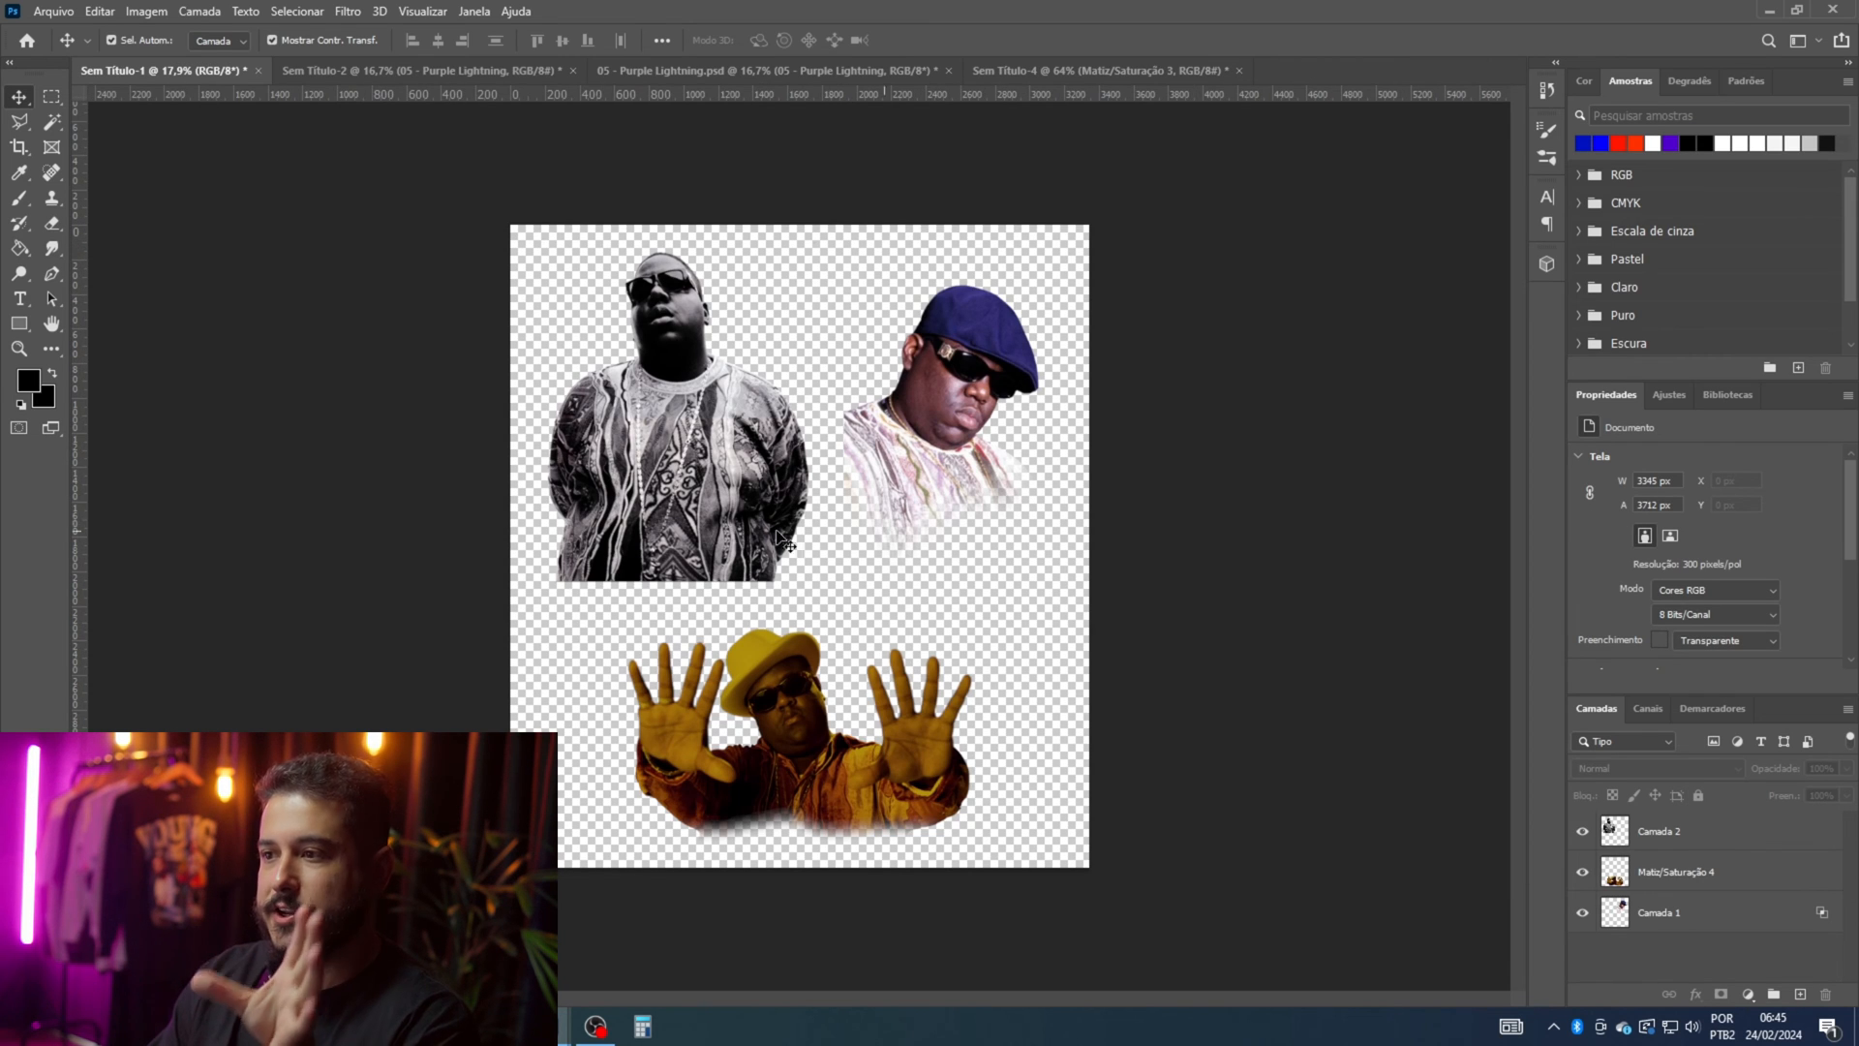
Step: Examine the yellow-hat cutout up close, along with the other two cutouts in Sem Título-1
{"action": "left_click", "coordinate": [21, 348]}
{"action": "left_click_drag", "start_coordinate": [738, 724], "coordinate": [928, 771]}
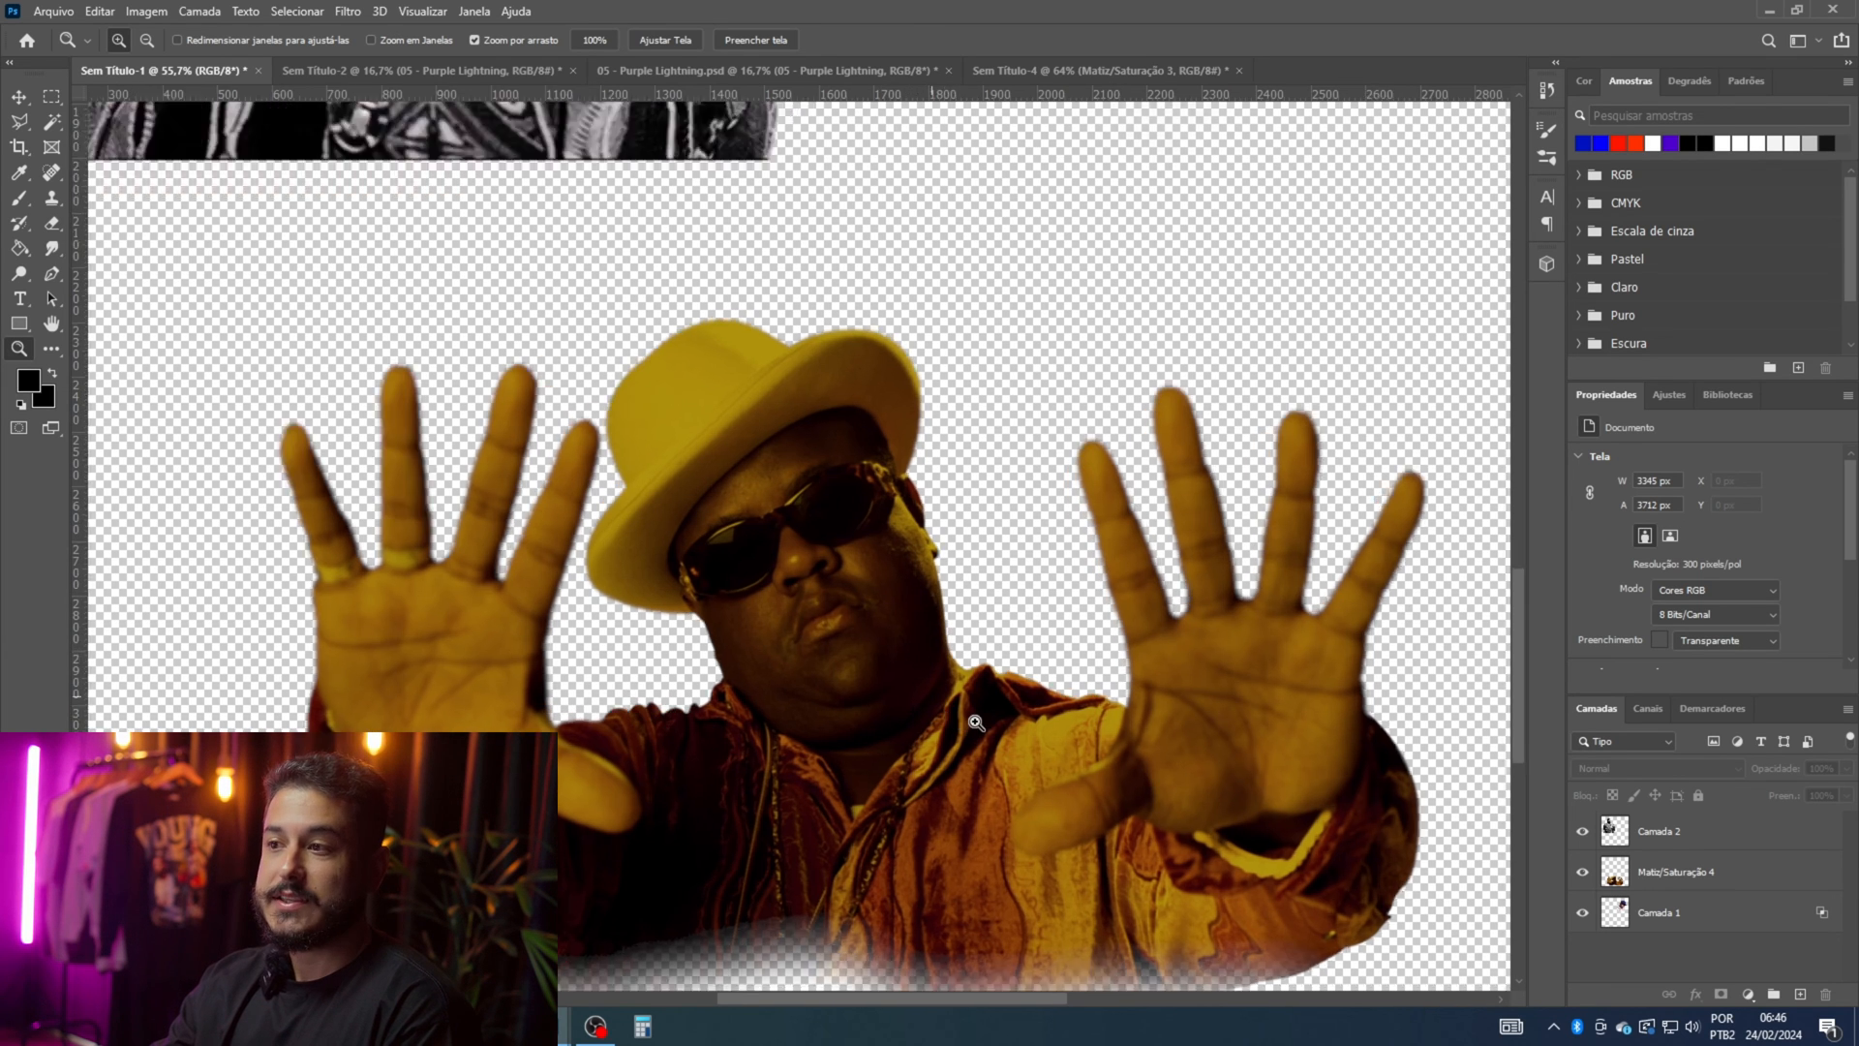
{"action": "left_click_drag", "start_coordinate": [944, 721], "coordinate": [973, 734]}
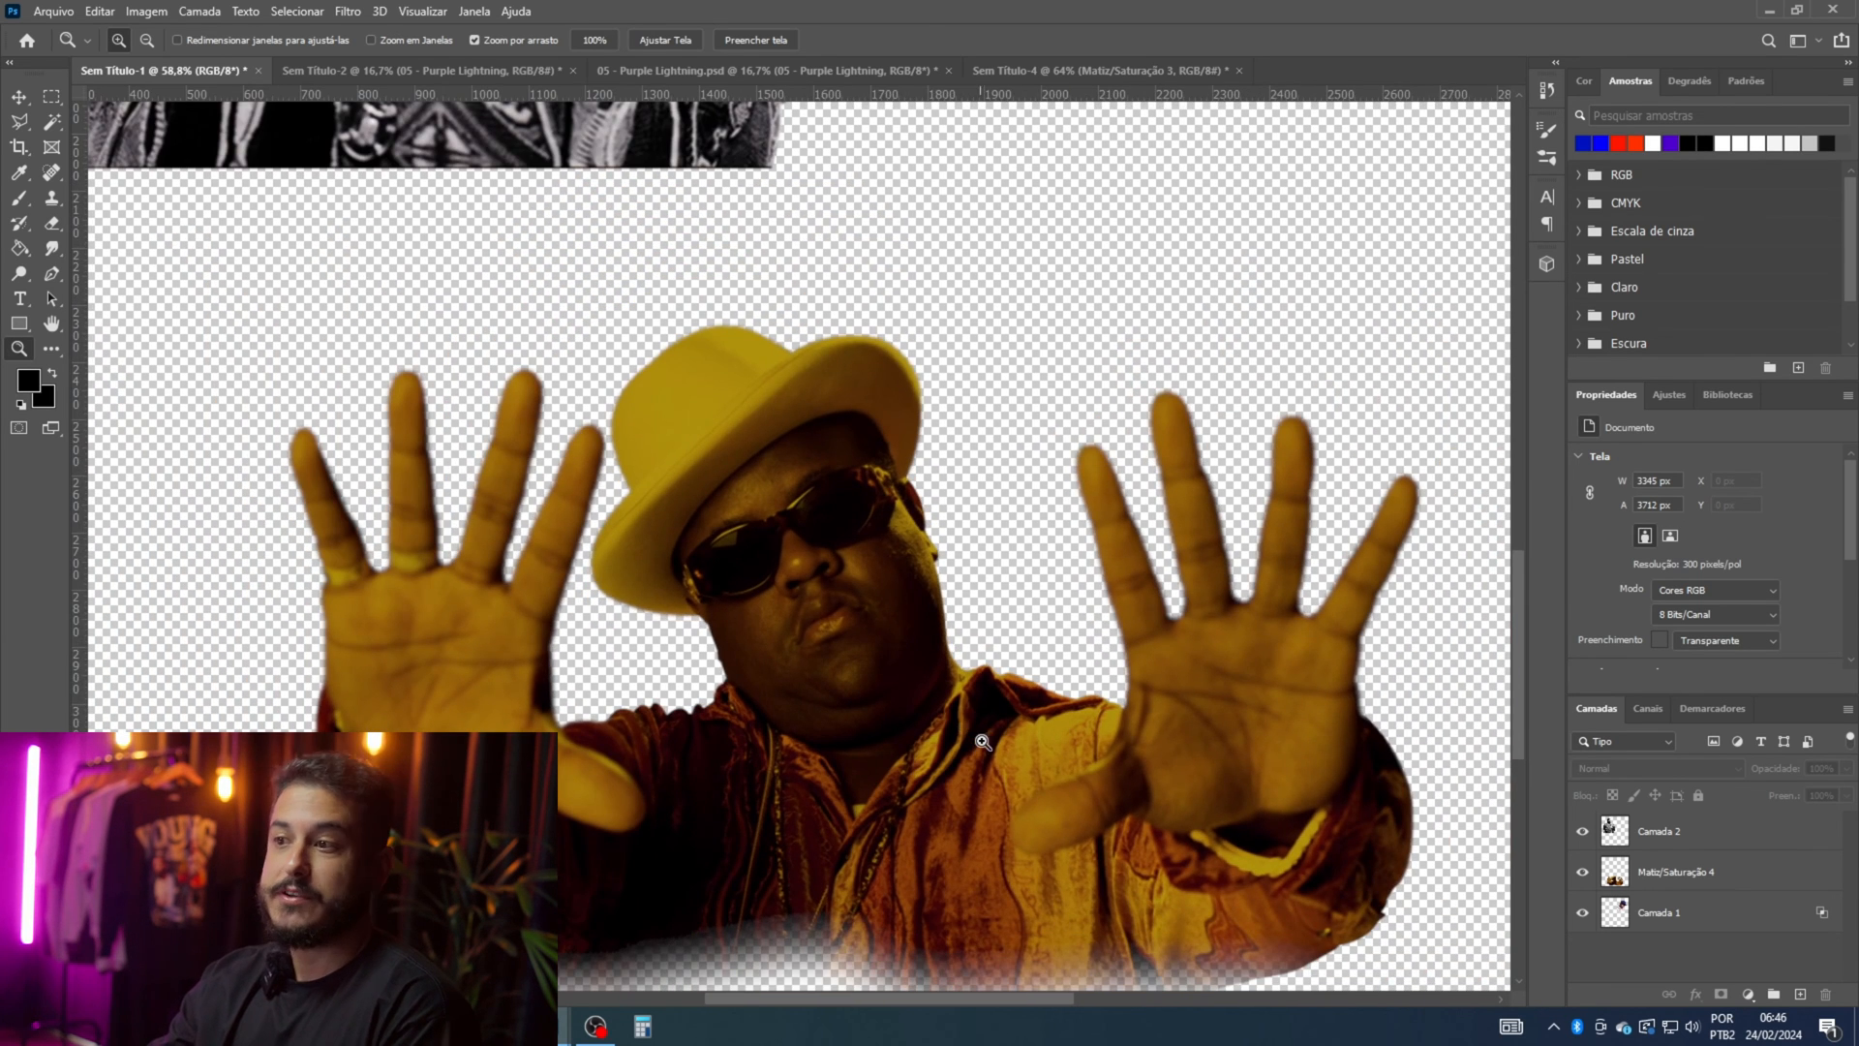
{"action": "left_click_drag", "start_coordinate": [939, 657], "coordinate": [876, 352]}
{"action": "left_click_drag", "start_coordinate": [770, 508], "coordinate": [792, 548]}
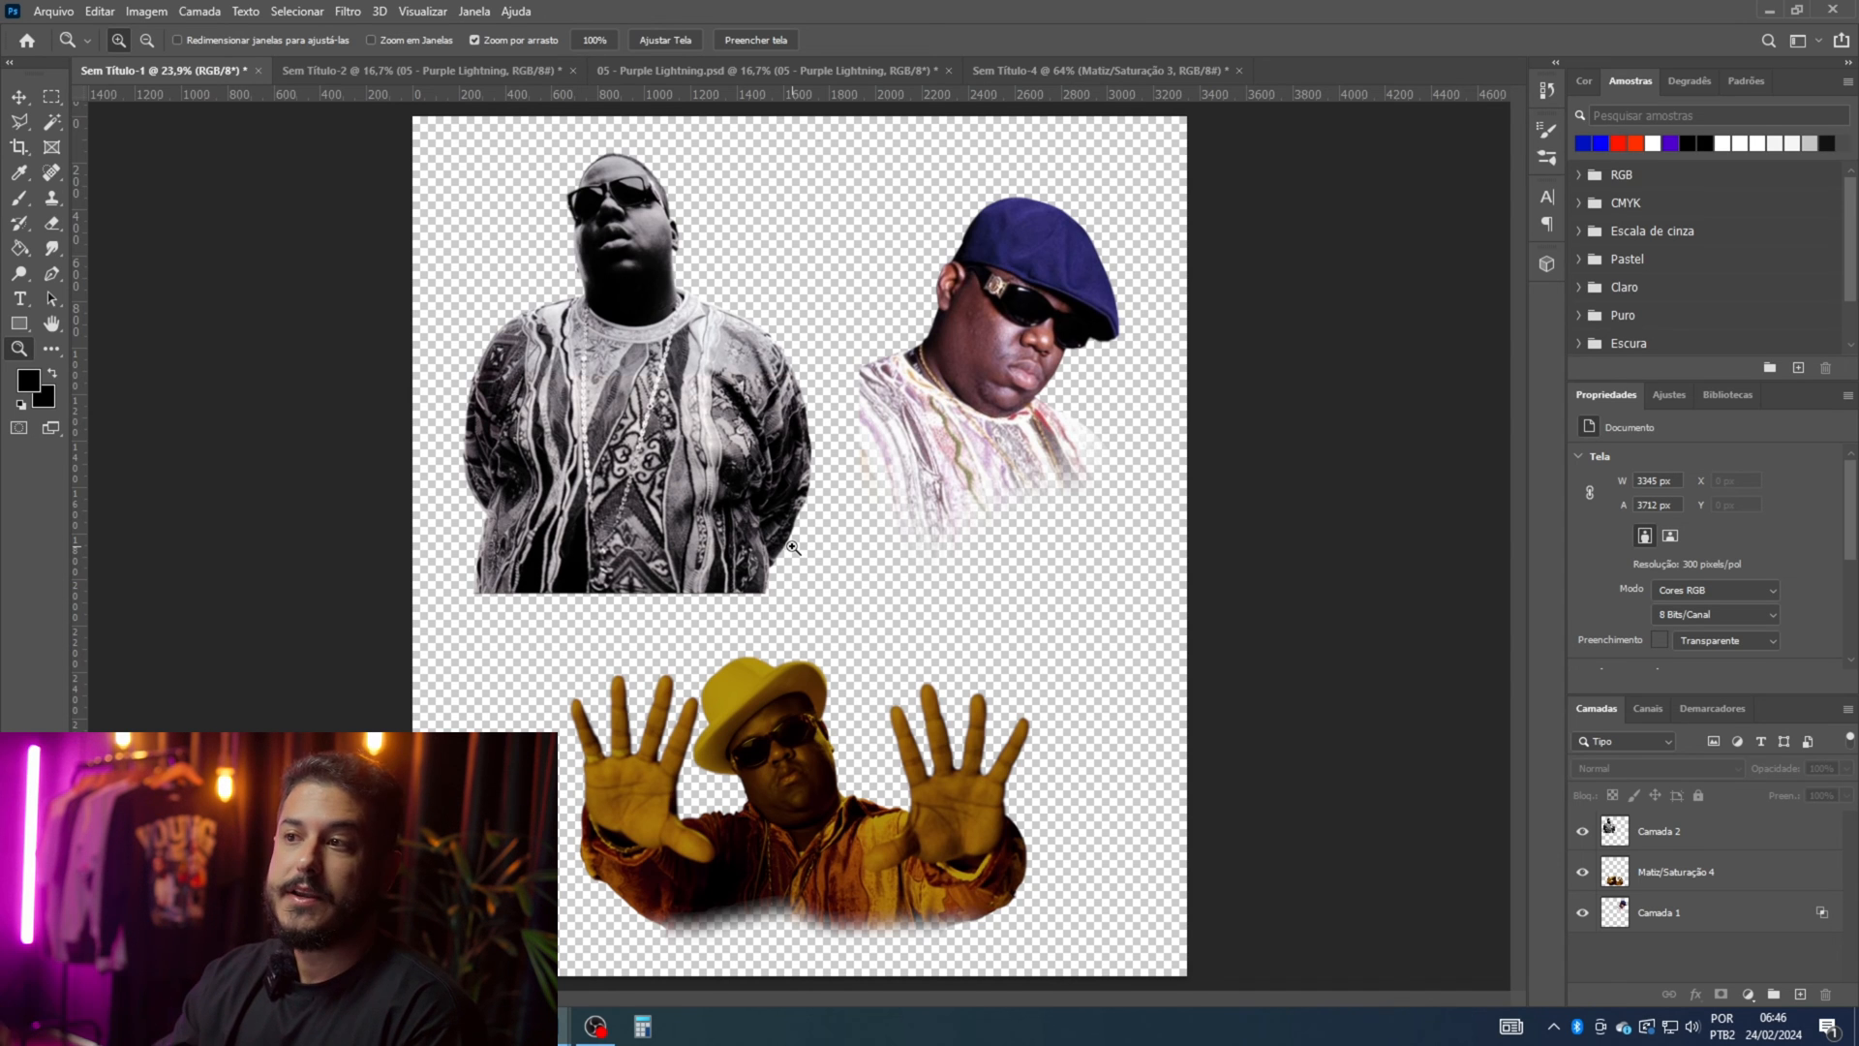
{"action": "left_click_drag", "start_coordinate": [792, 548], "coordinate": [780, 548]}
Step: Move the black-and-white cutout Camada 2 next to the blue-beret portrait so that it partly overlaps it
{"action": "key", "text": "v"}
{"action": "left_click", "coordinate": [693, 420]}
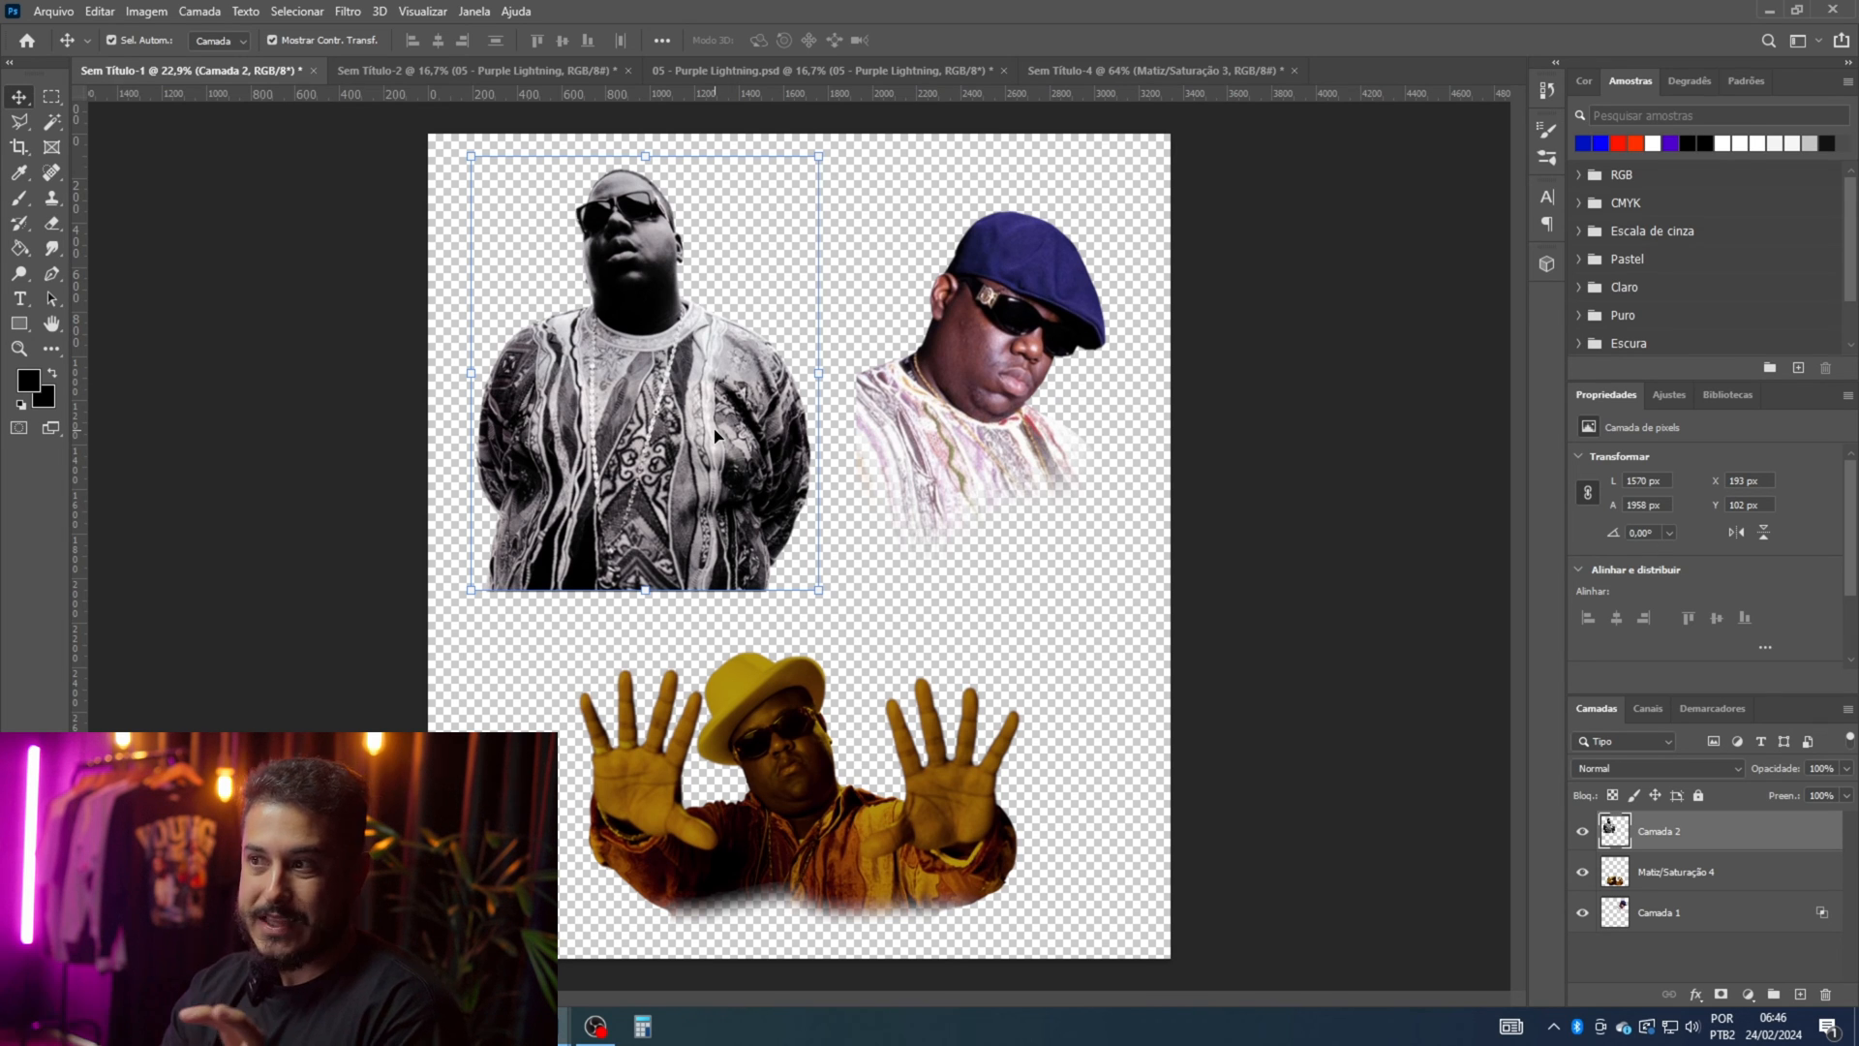
{"action": "left_click_drag", "start_coordinate": [668, 459], "coordinate": [834, 504]}
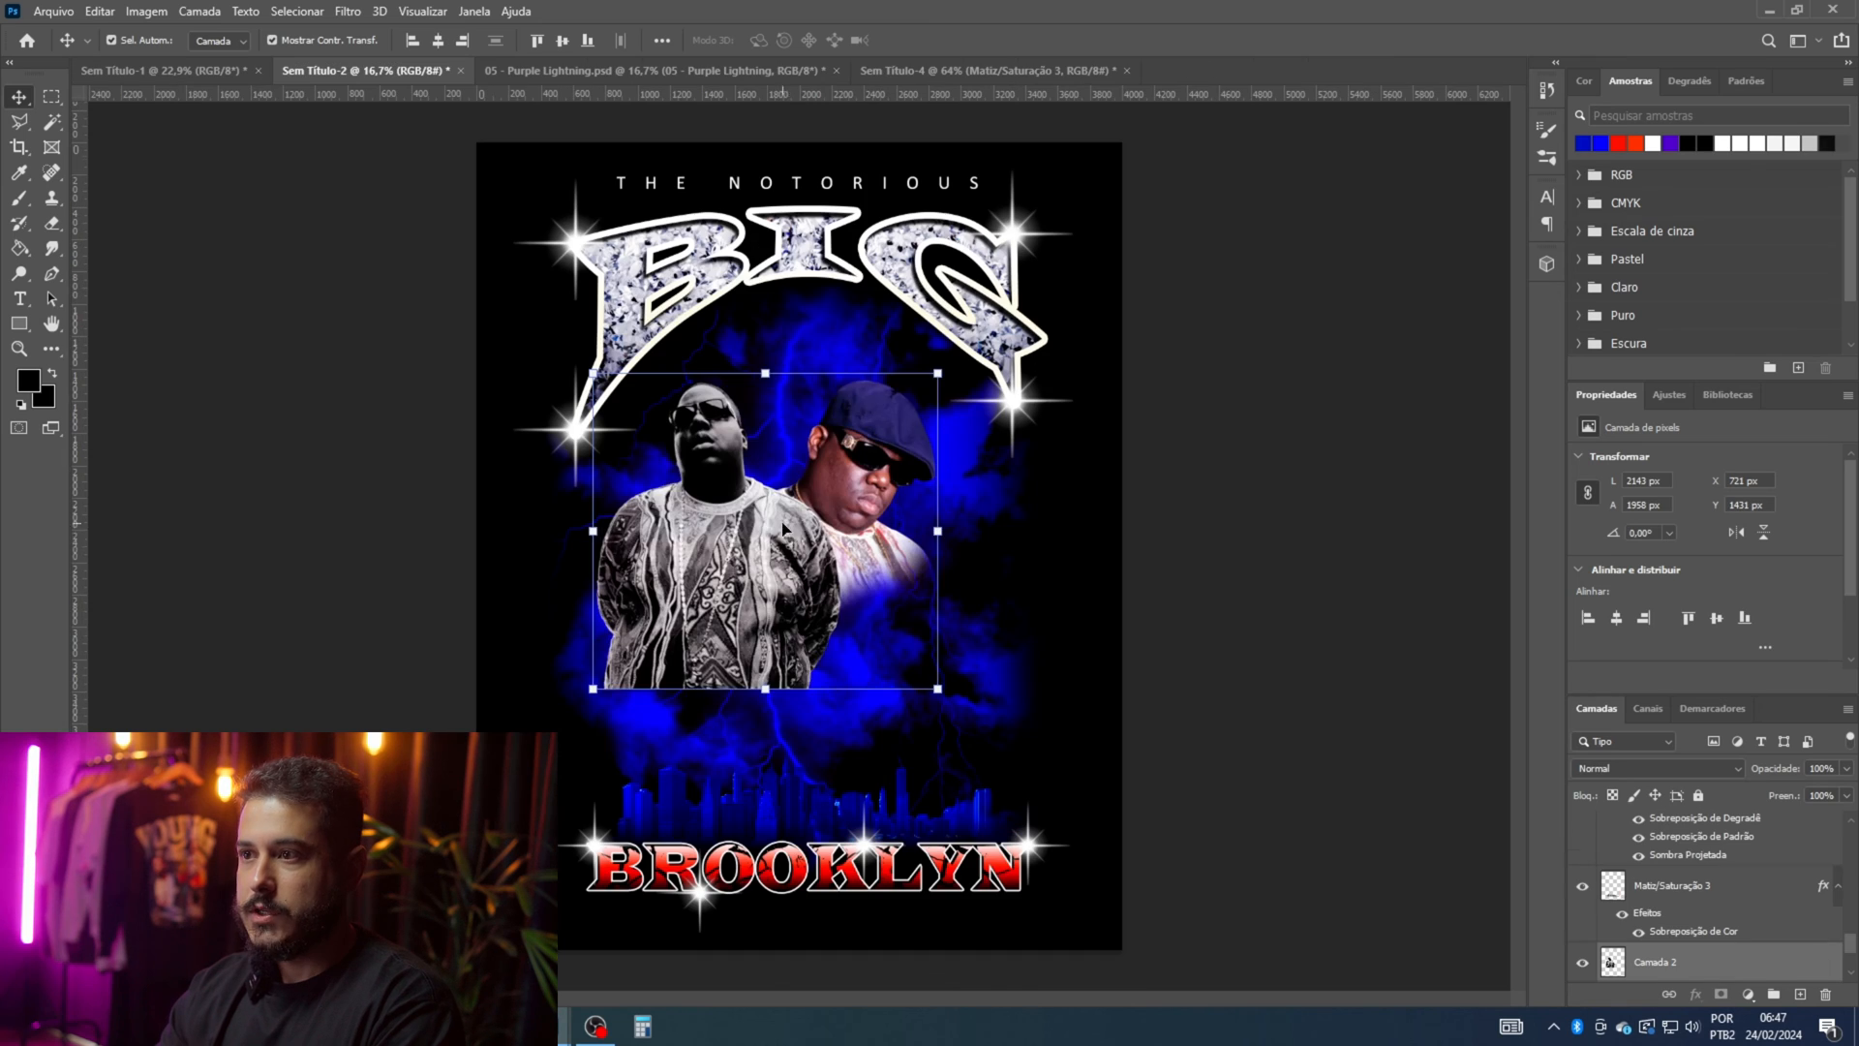
Step: Place the two cutouts Camada 2 and Camada 1 under the BIG title and bring their layers to the top of the stack
{"action": "left_click_drag", "start_coordinate": [765, 548], "coordinate": [770, 494]}
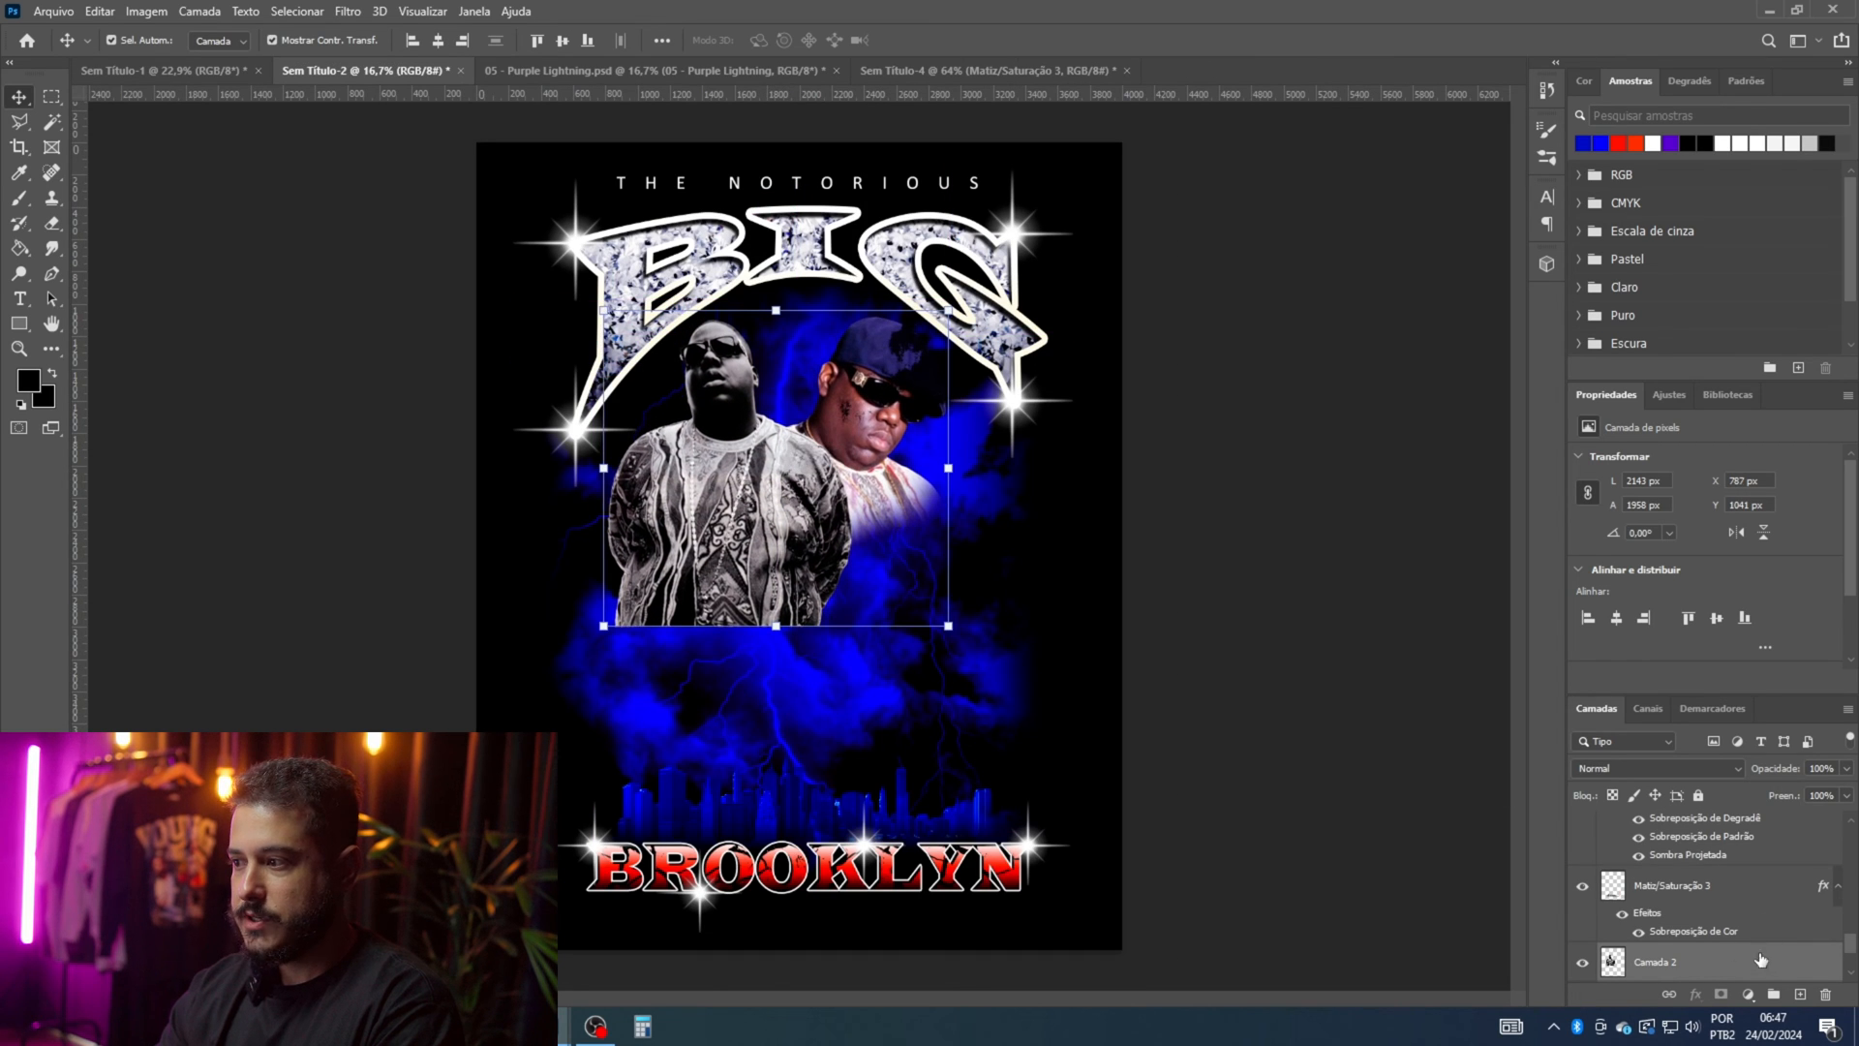
{"action": "left_click_drag", "start_coordinate": [1754, 961], "coordinate": [1746, 828]}
{"action": "mouse_move", "coordinate": [720, 479]}
{"action": "left_mouse_down"}
{"action": "mouse_move", "coordinate": [746, 465]}
{"action": "mouse_move", "coordinate": [743, 499]}
{"action": "mouse_move", "coordinate": [757, 482]}
{"action": "left_mouse_up"}
{"action": "mouse_move", "coordinate": [757, 482]}
{"action": "left_mouse_down"}
{"action": "mouse_move", "coordinate": [748, 390]}
{"action": "mouse_move", "coordinate": [768, 499]}
{"action": "left_mouse_up"}
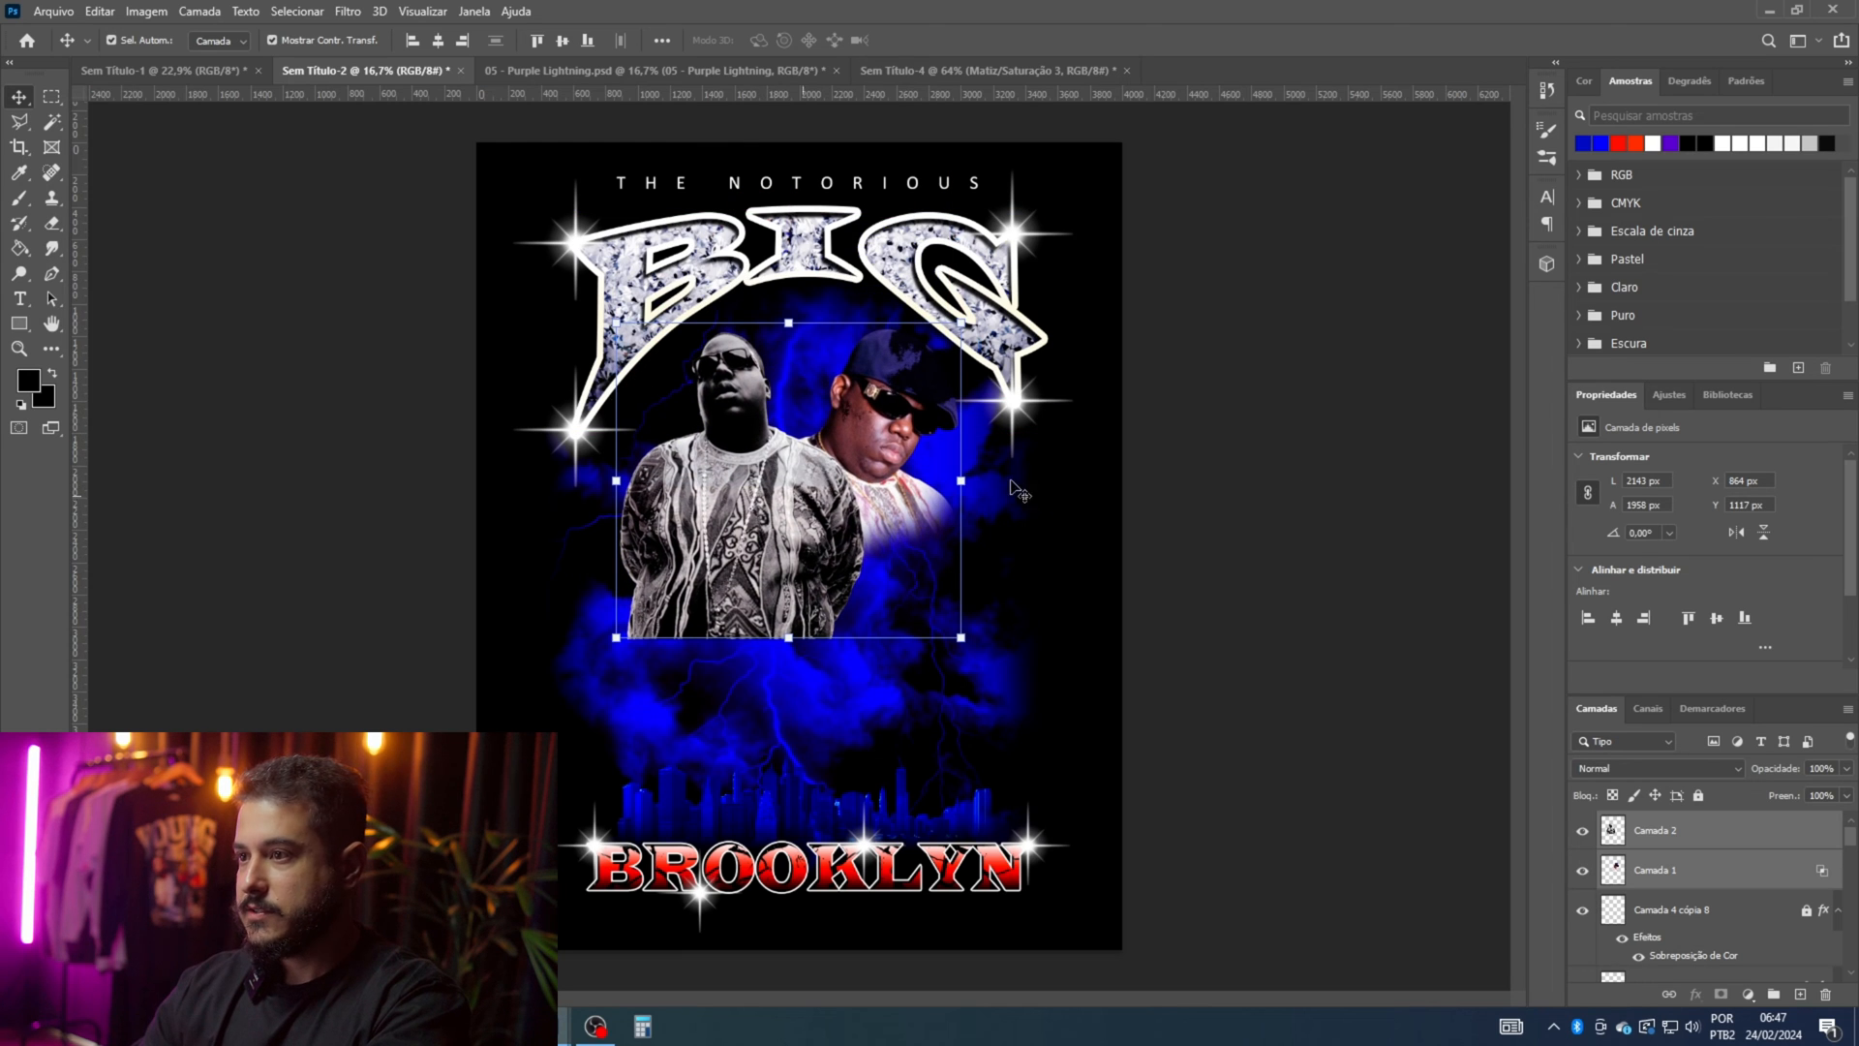
Step: Set the underlying layer's black Blend If slider to 0 for the blue-beret portrait Camada 1
{"action": "left_click", "coordinate": [1811, 883]}
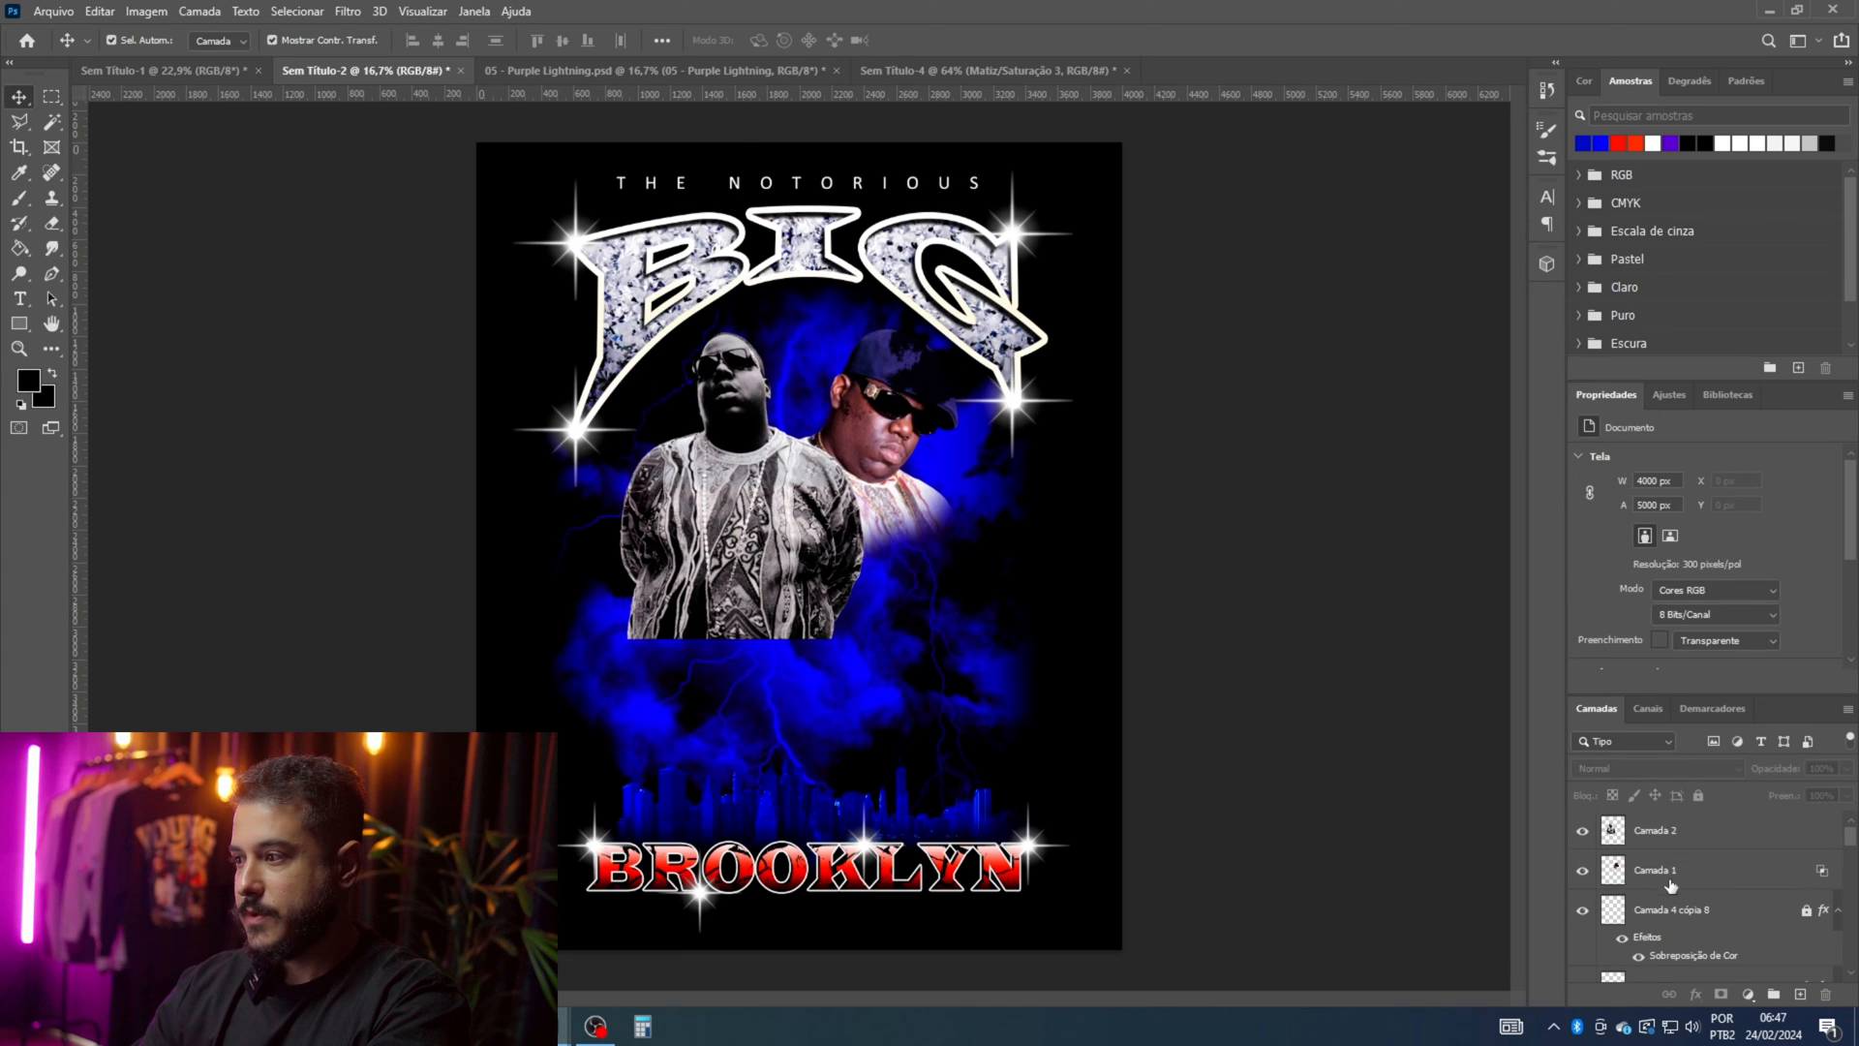
{"action": "double_click", "coordinate": [1755, 883]}
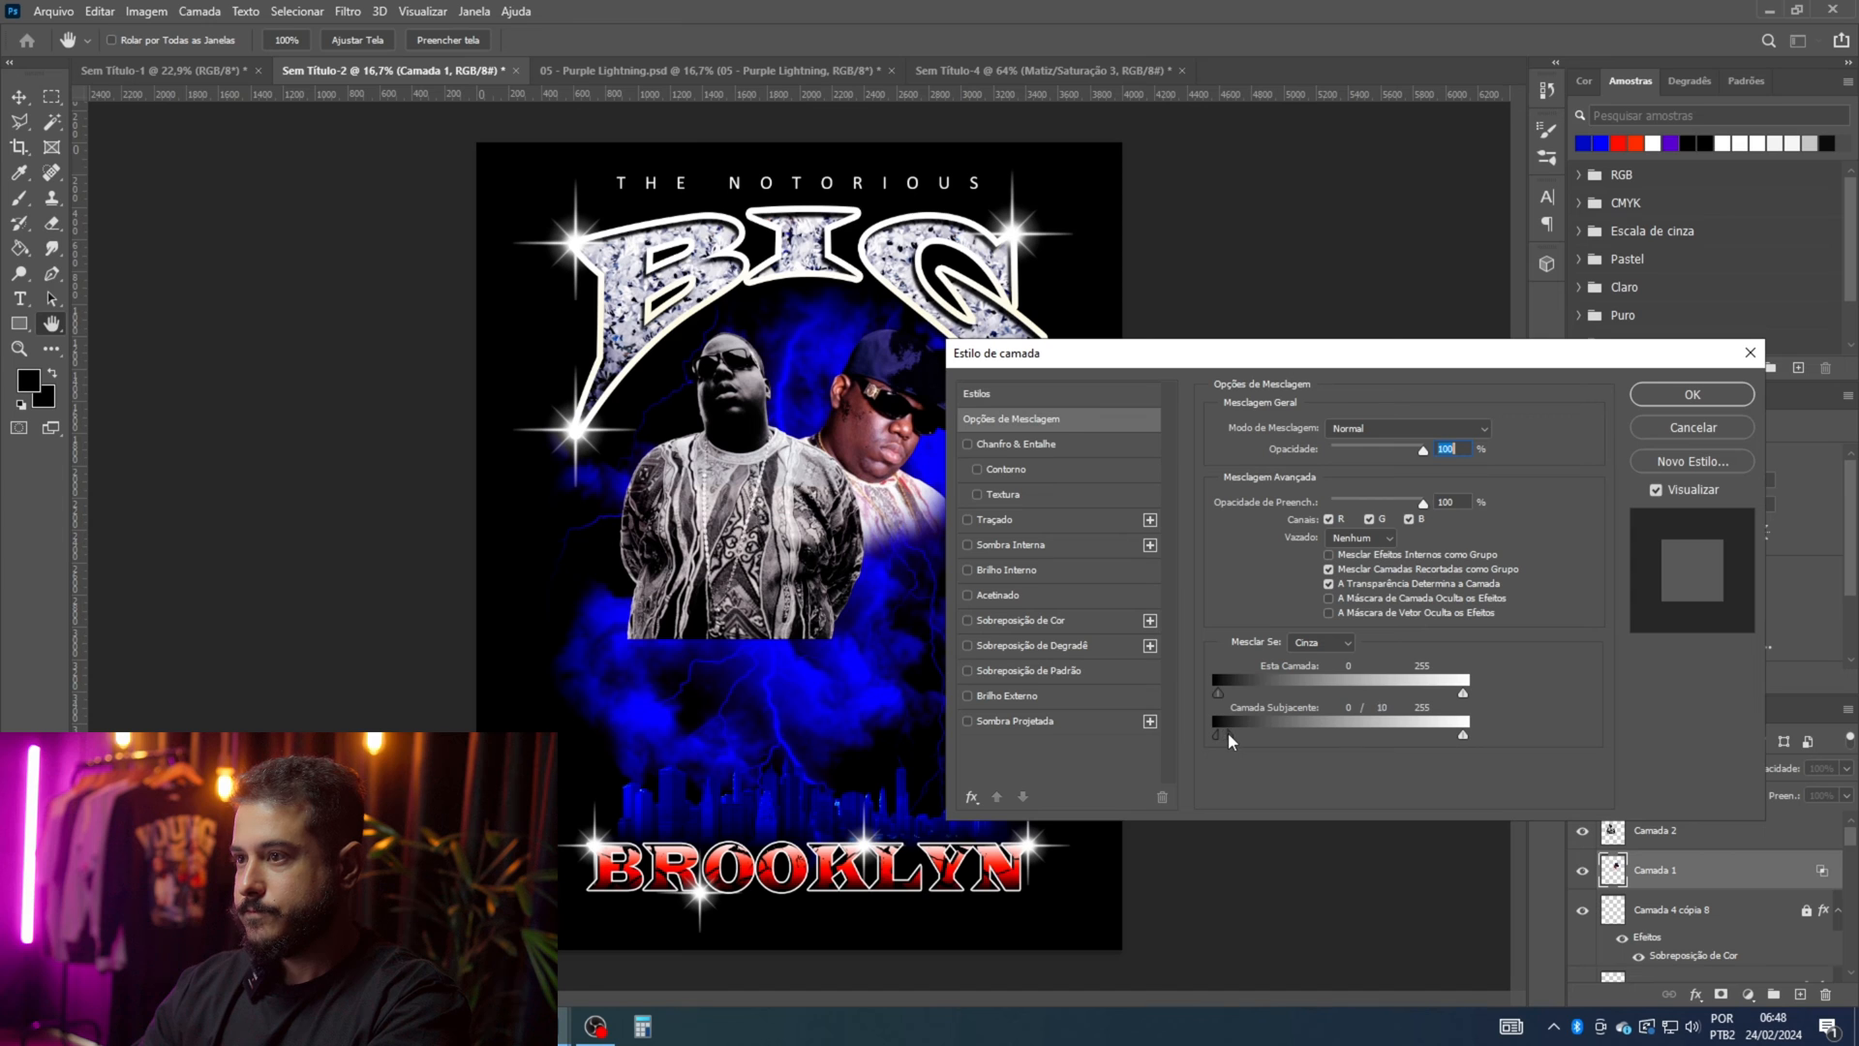
{"action": "left_click_drag", "start_coordinate": [1227, 733], "coordinate": [1150, 730]}
{"action": "left_click", "coordinate": [1656, 396]}
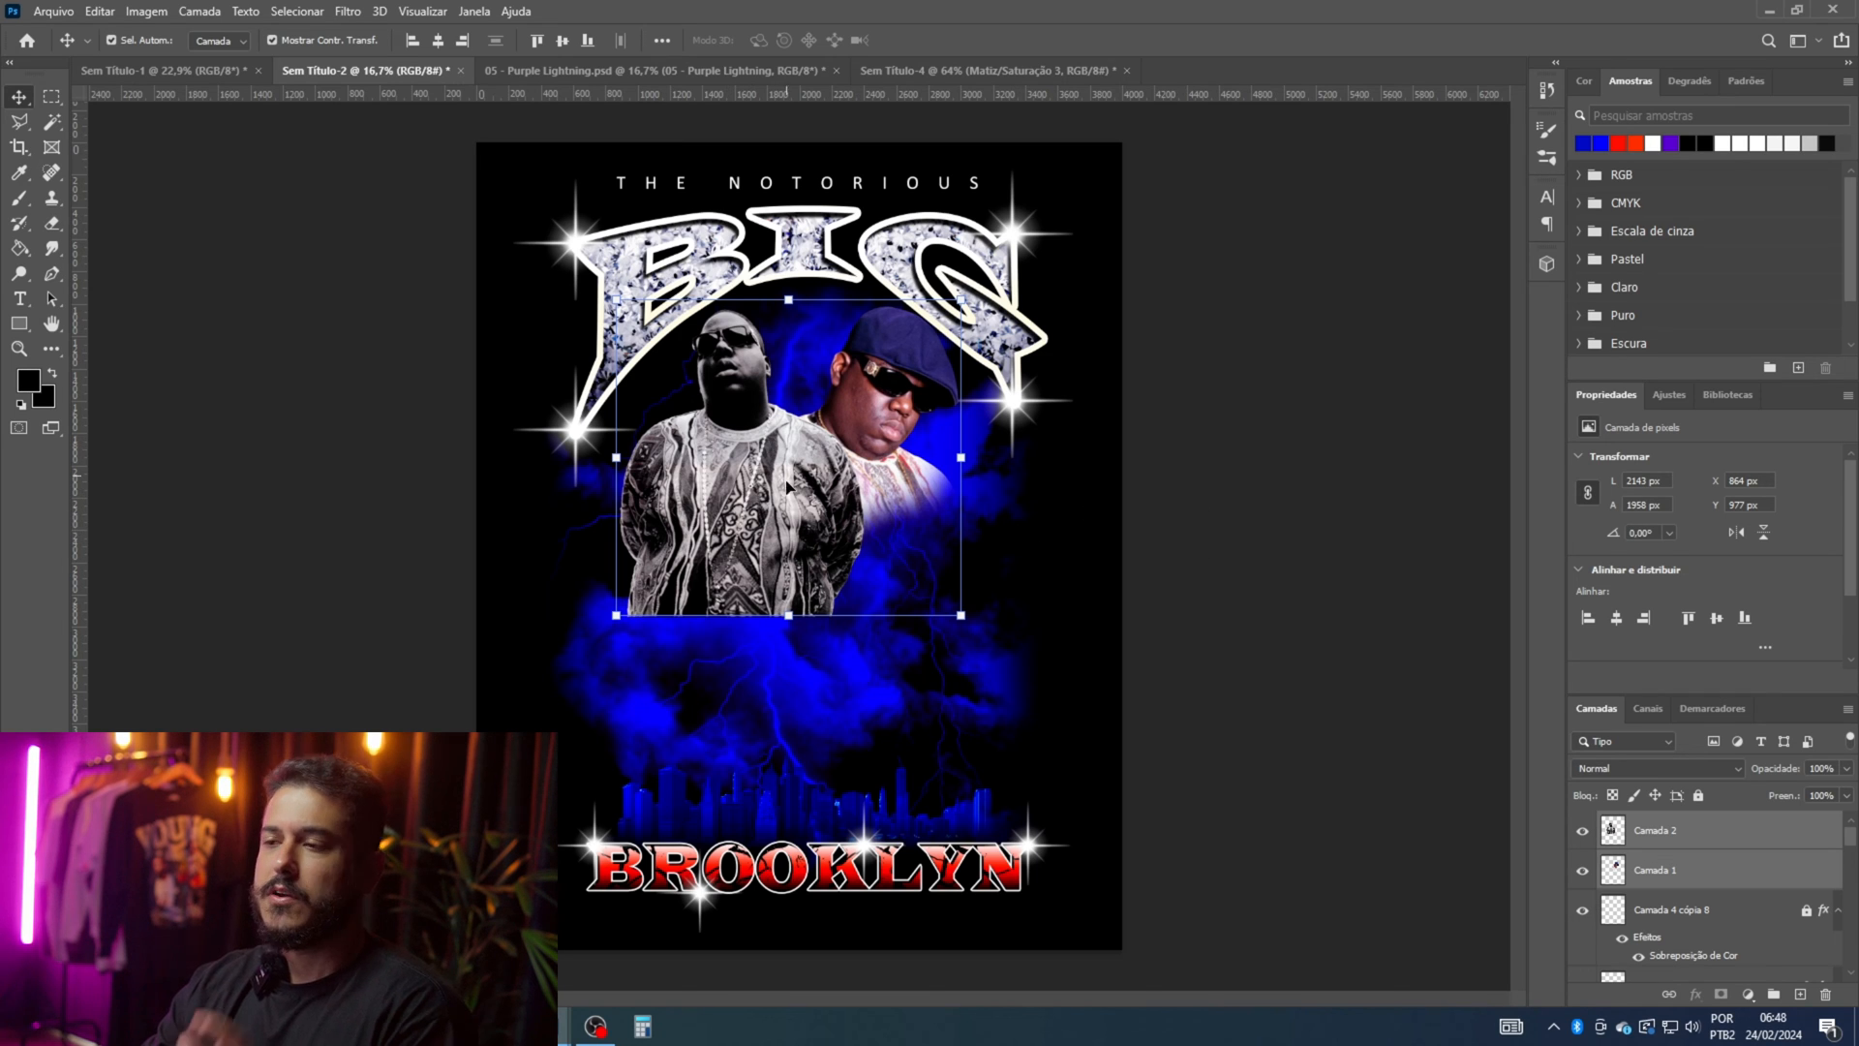
{"action": "left_click", "coordinate": [886, 407]}
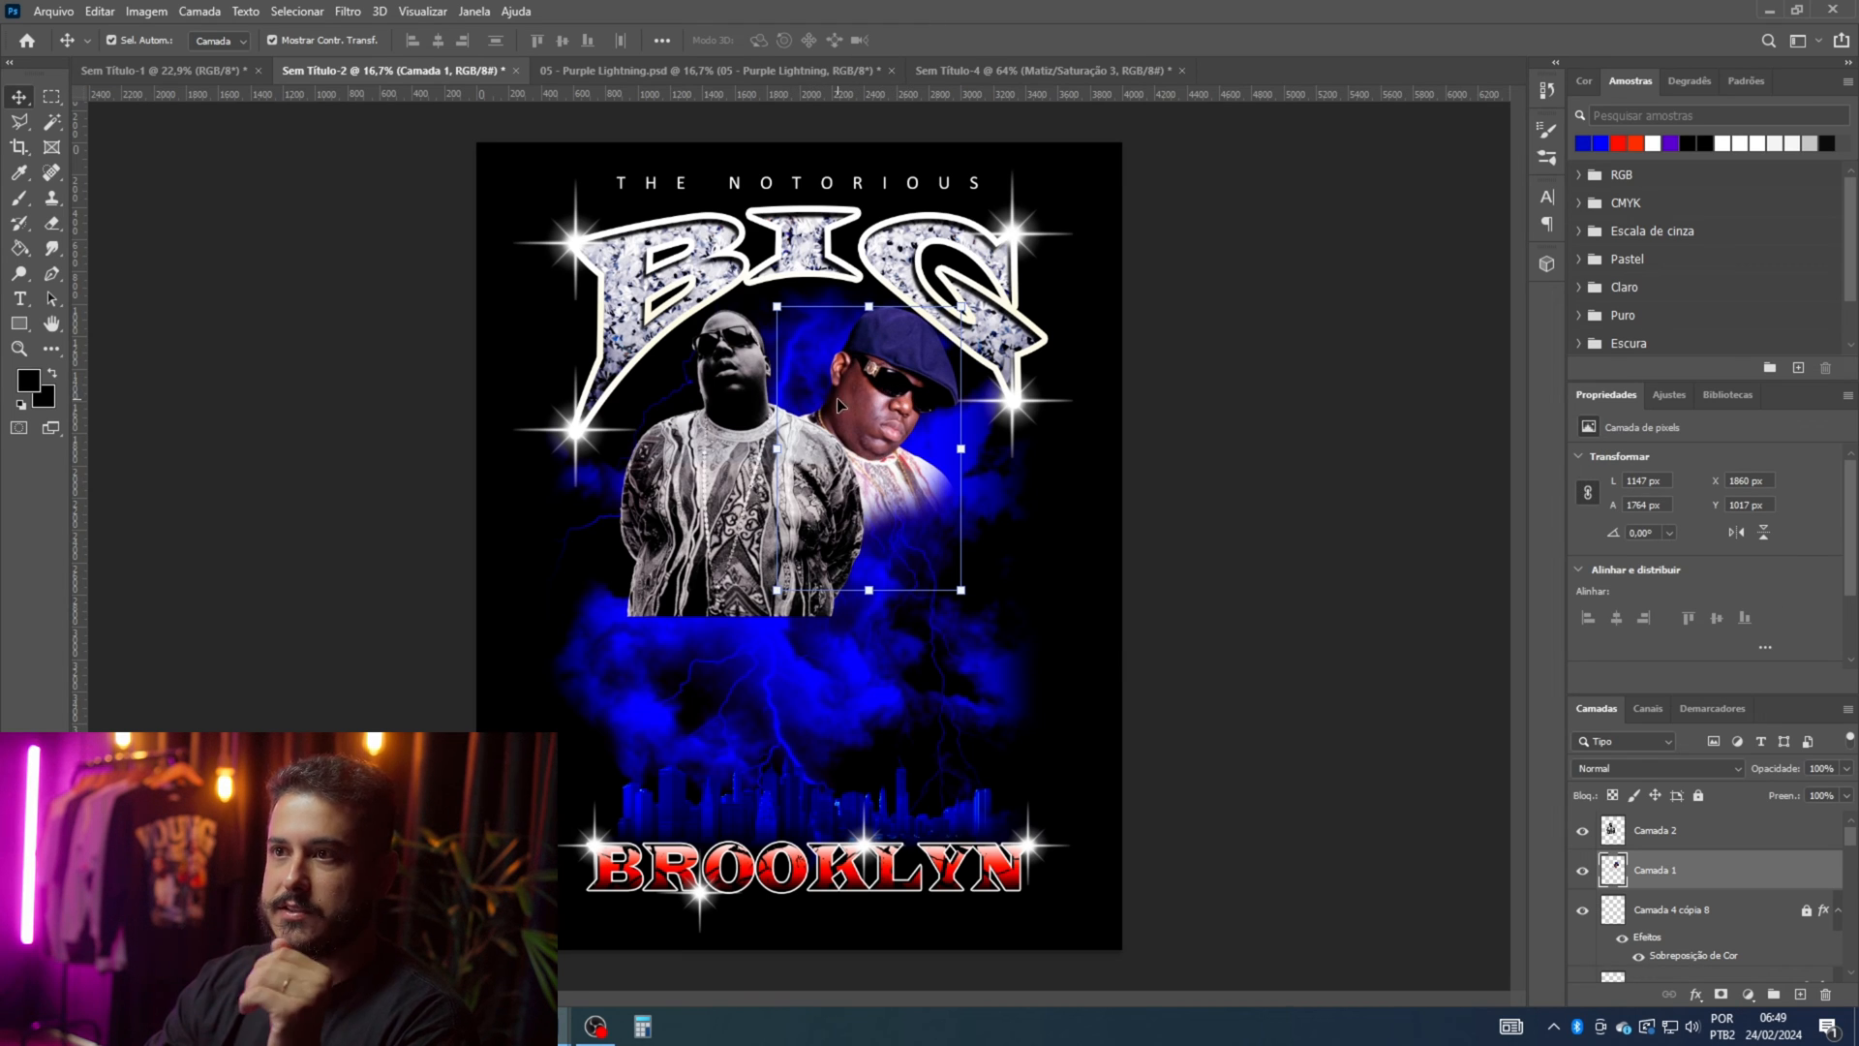
{"action": "left_click", "coordinate": [146, 11]}
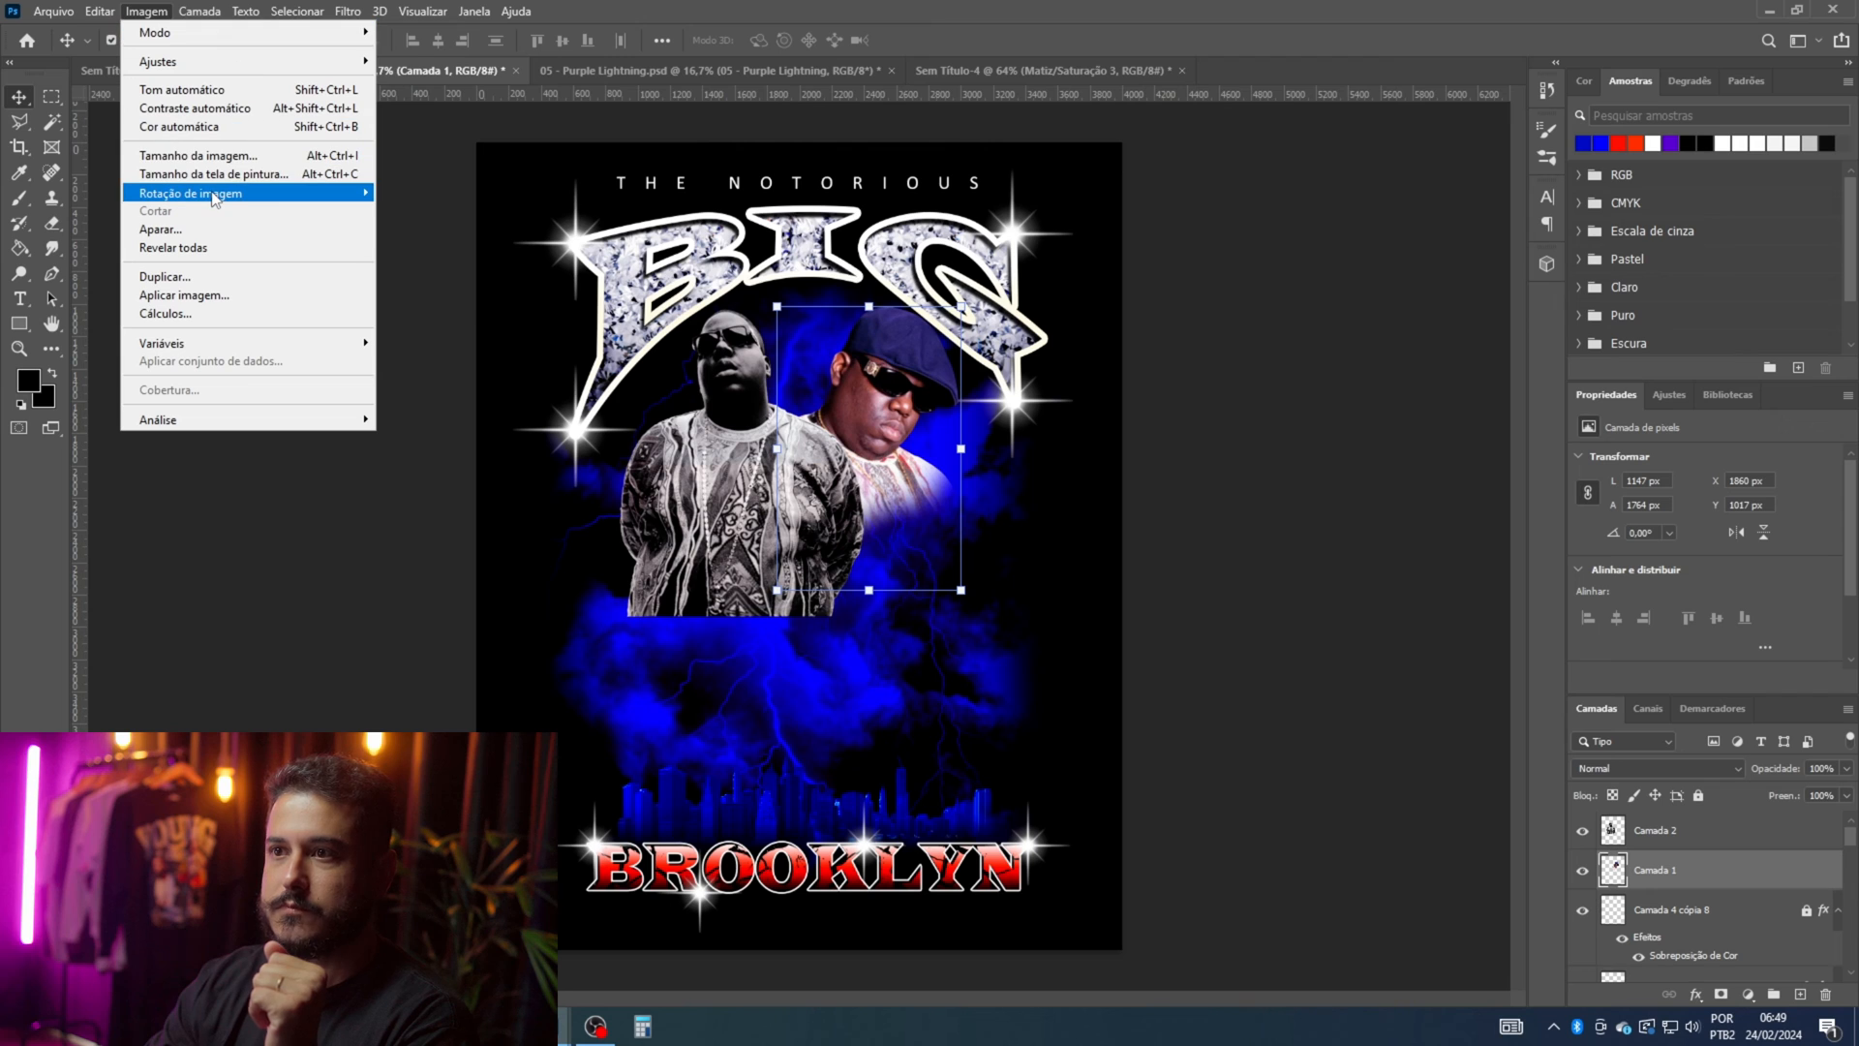
{"action": "mouse_move", "coordinate": [214, 198]}
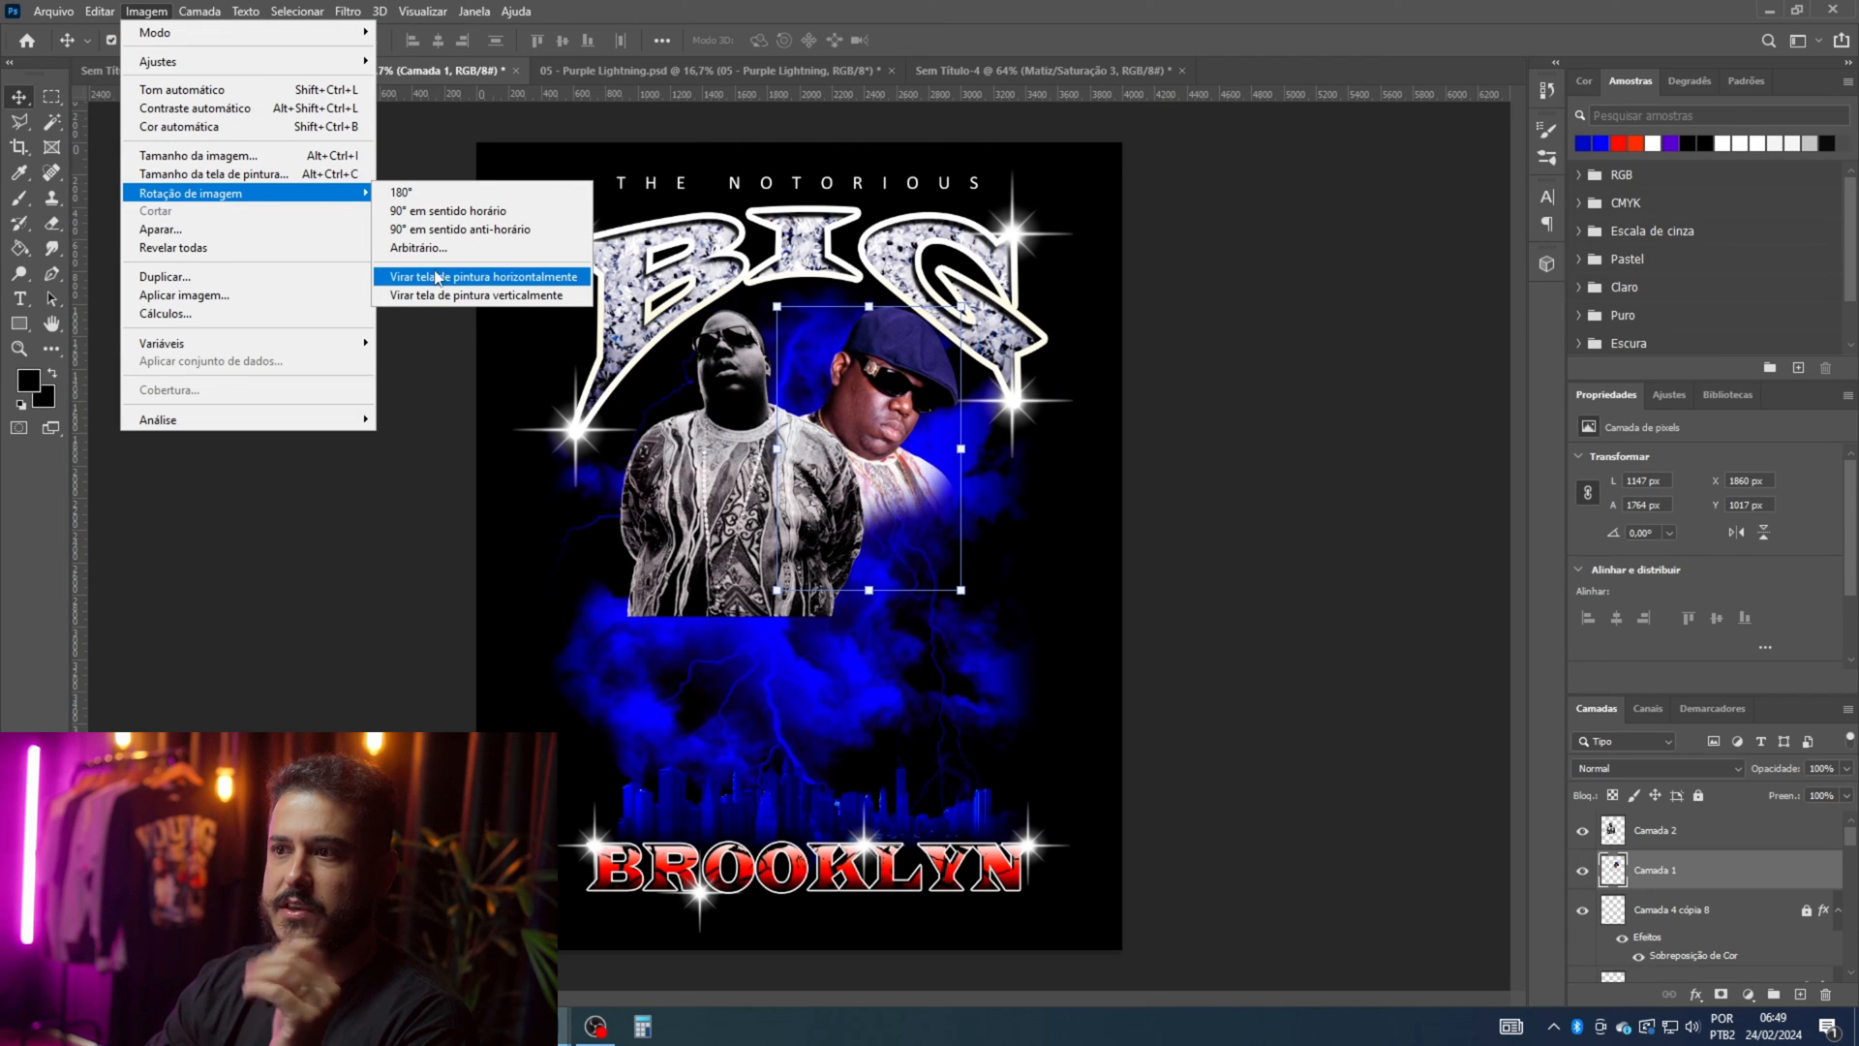
{"action": "left_click", "coordinate": [1189, 424]}
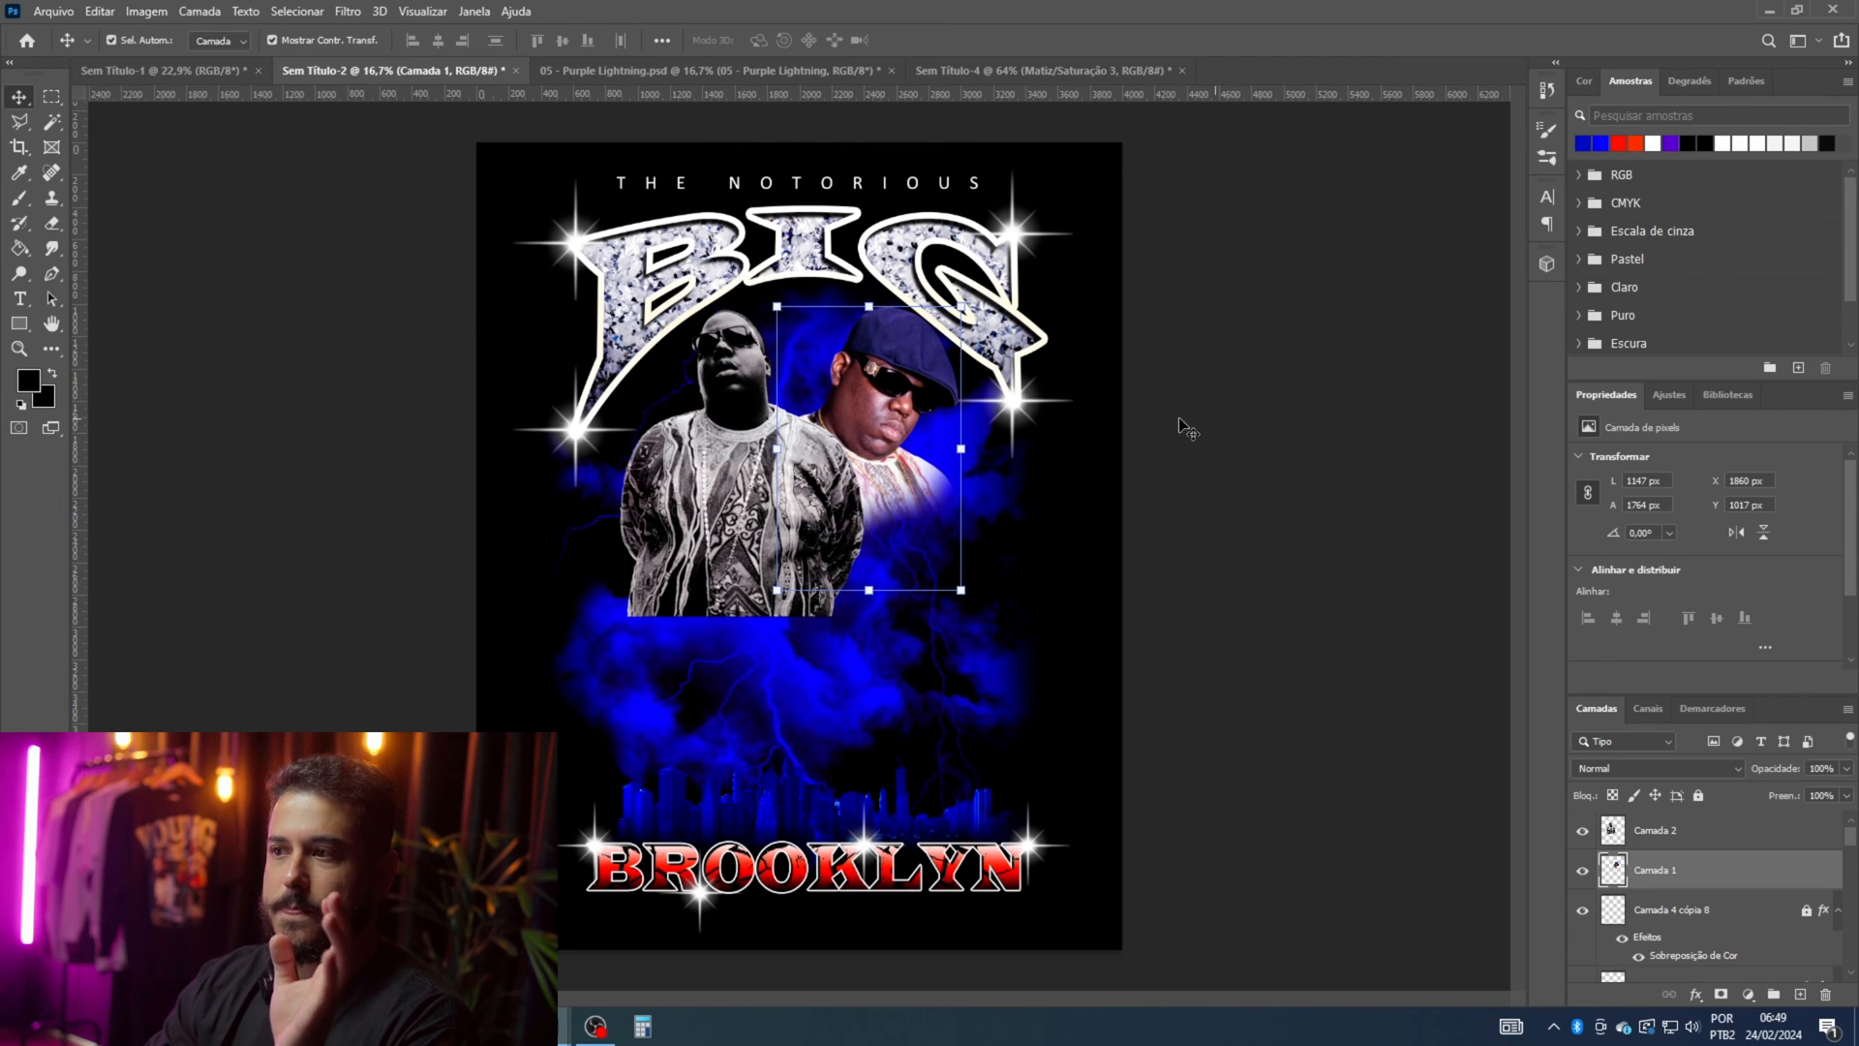
{"action": "left_click", "coordinate": [1242, 430]}
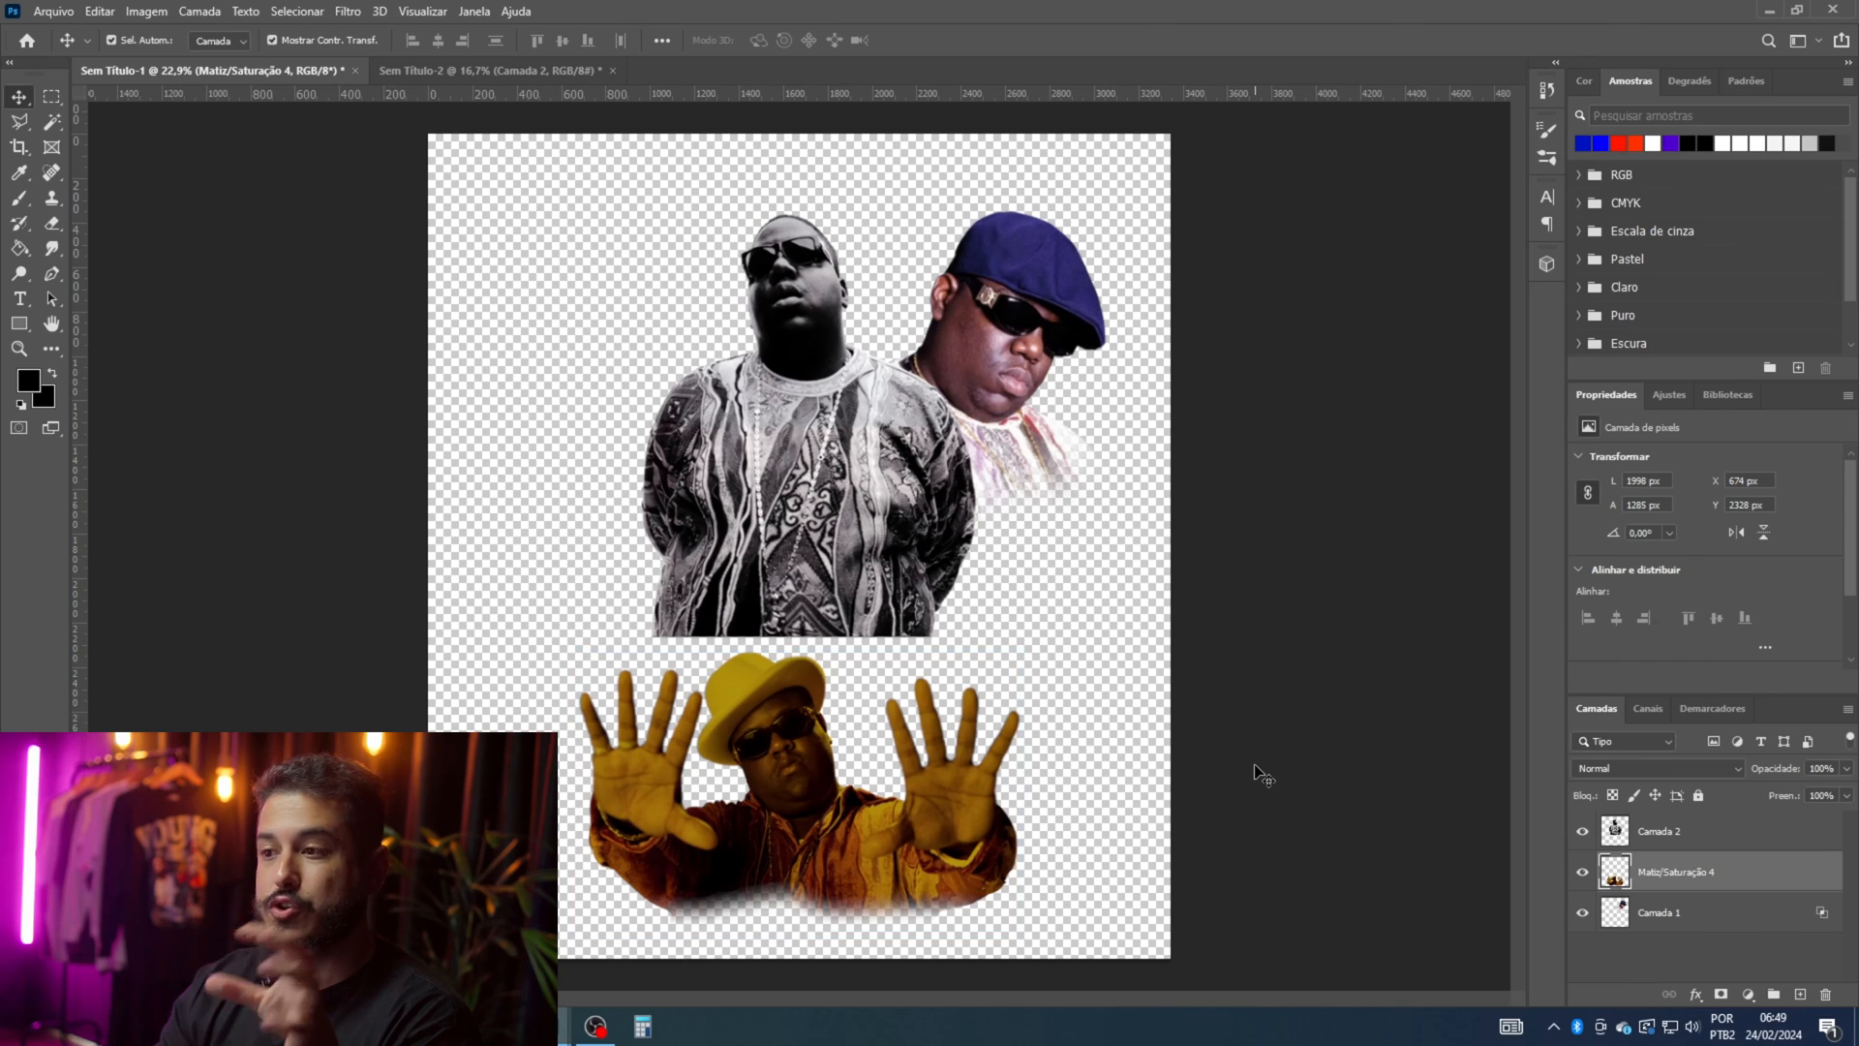
Step: Bring the yellow-hat cutout into Sem Título-2, enlarge it to about 2836 × 1825 px and place it above BROOKLYN
{"action": "left_click", "coordinate": [761, 779]}
{"action": "left_click_drag", "start_coordinate": [795, 777], "coordinate": [841, 716]}
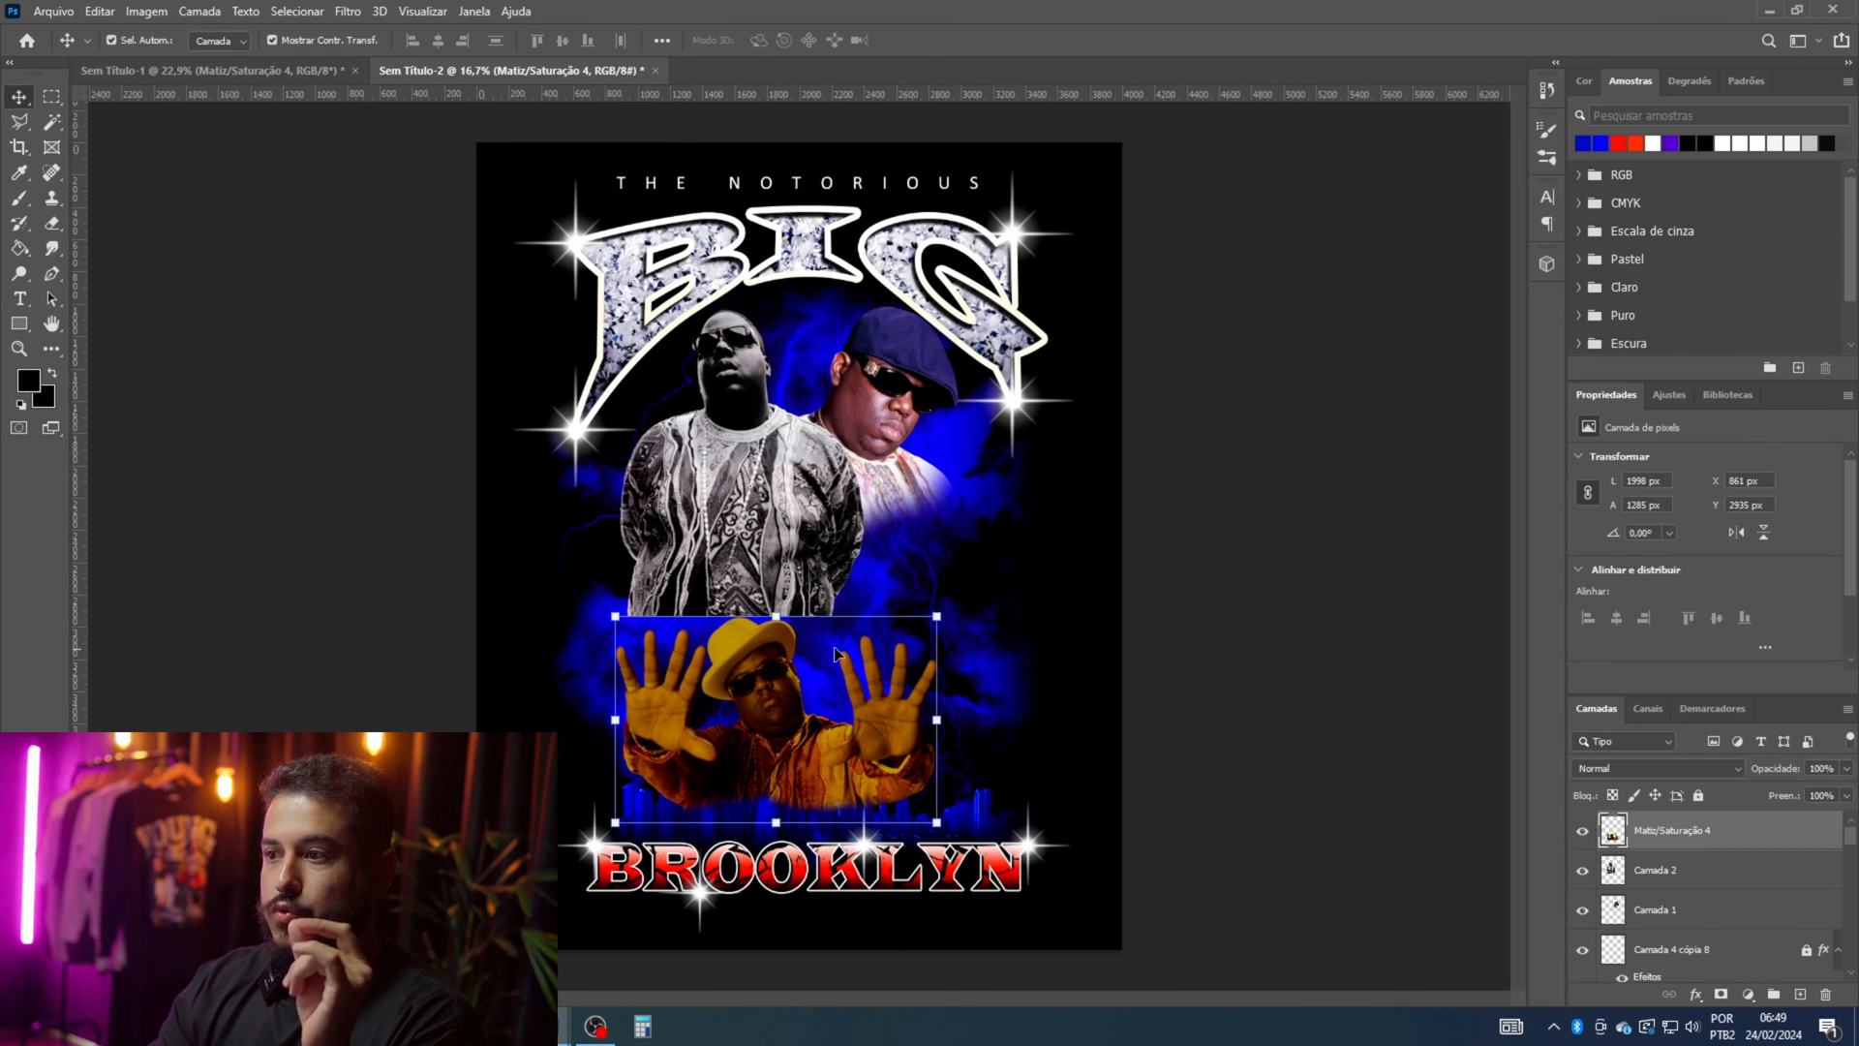
{"action": "left_click_drag", "start_coordinate": [781, 613], "coordinate": [781, 525]}
{"action": "left_click_drag", "start_coordinate": [803, 635], "coordinate": [831, 659]}
{"action": "key", "text": "Return"}
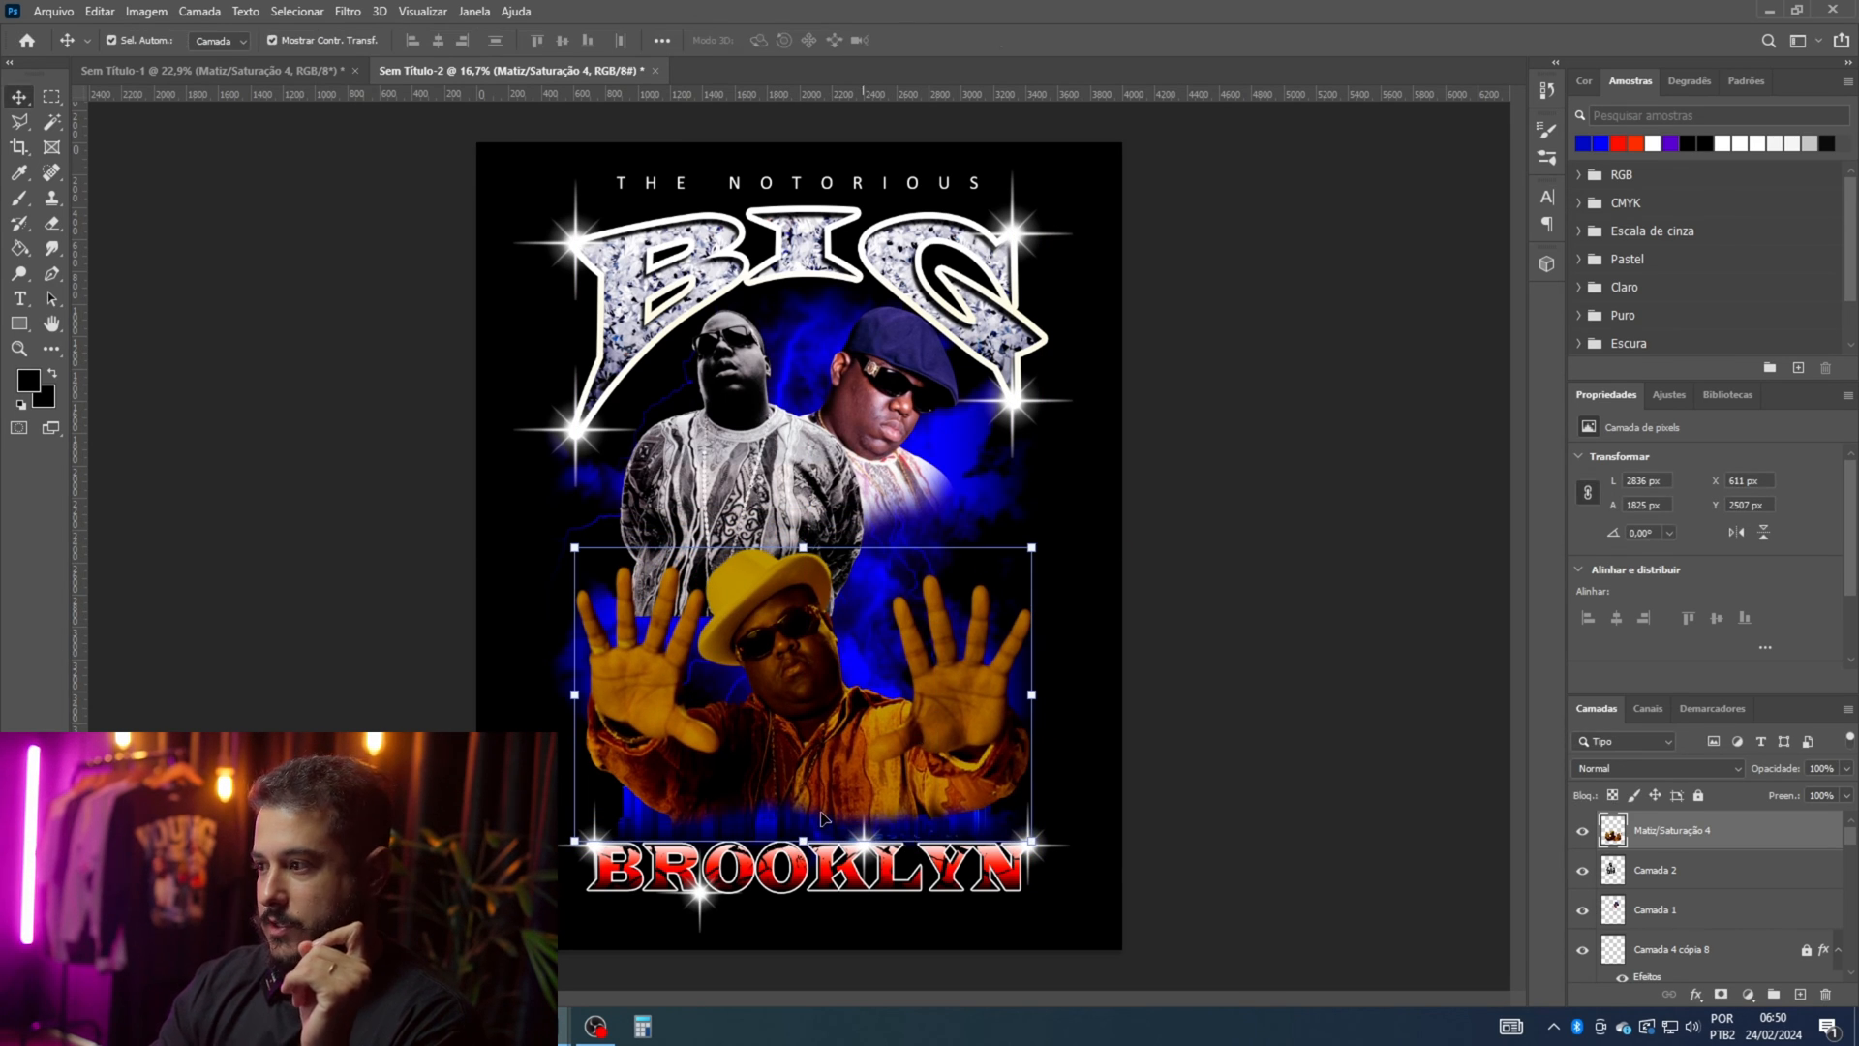
Step: Move the yellow-hat layer Matiz/Saturação 4 below the skyline layer, directly above 05 - Purple Lightning, and clear the layer selection
{"action": "scroll", "coordinate": [1724, 839], "scroll_direction": "down", "scroll_amount": 3}
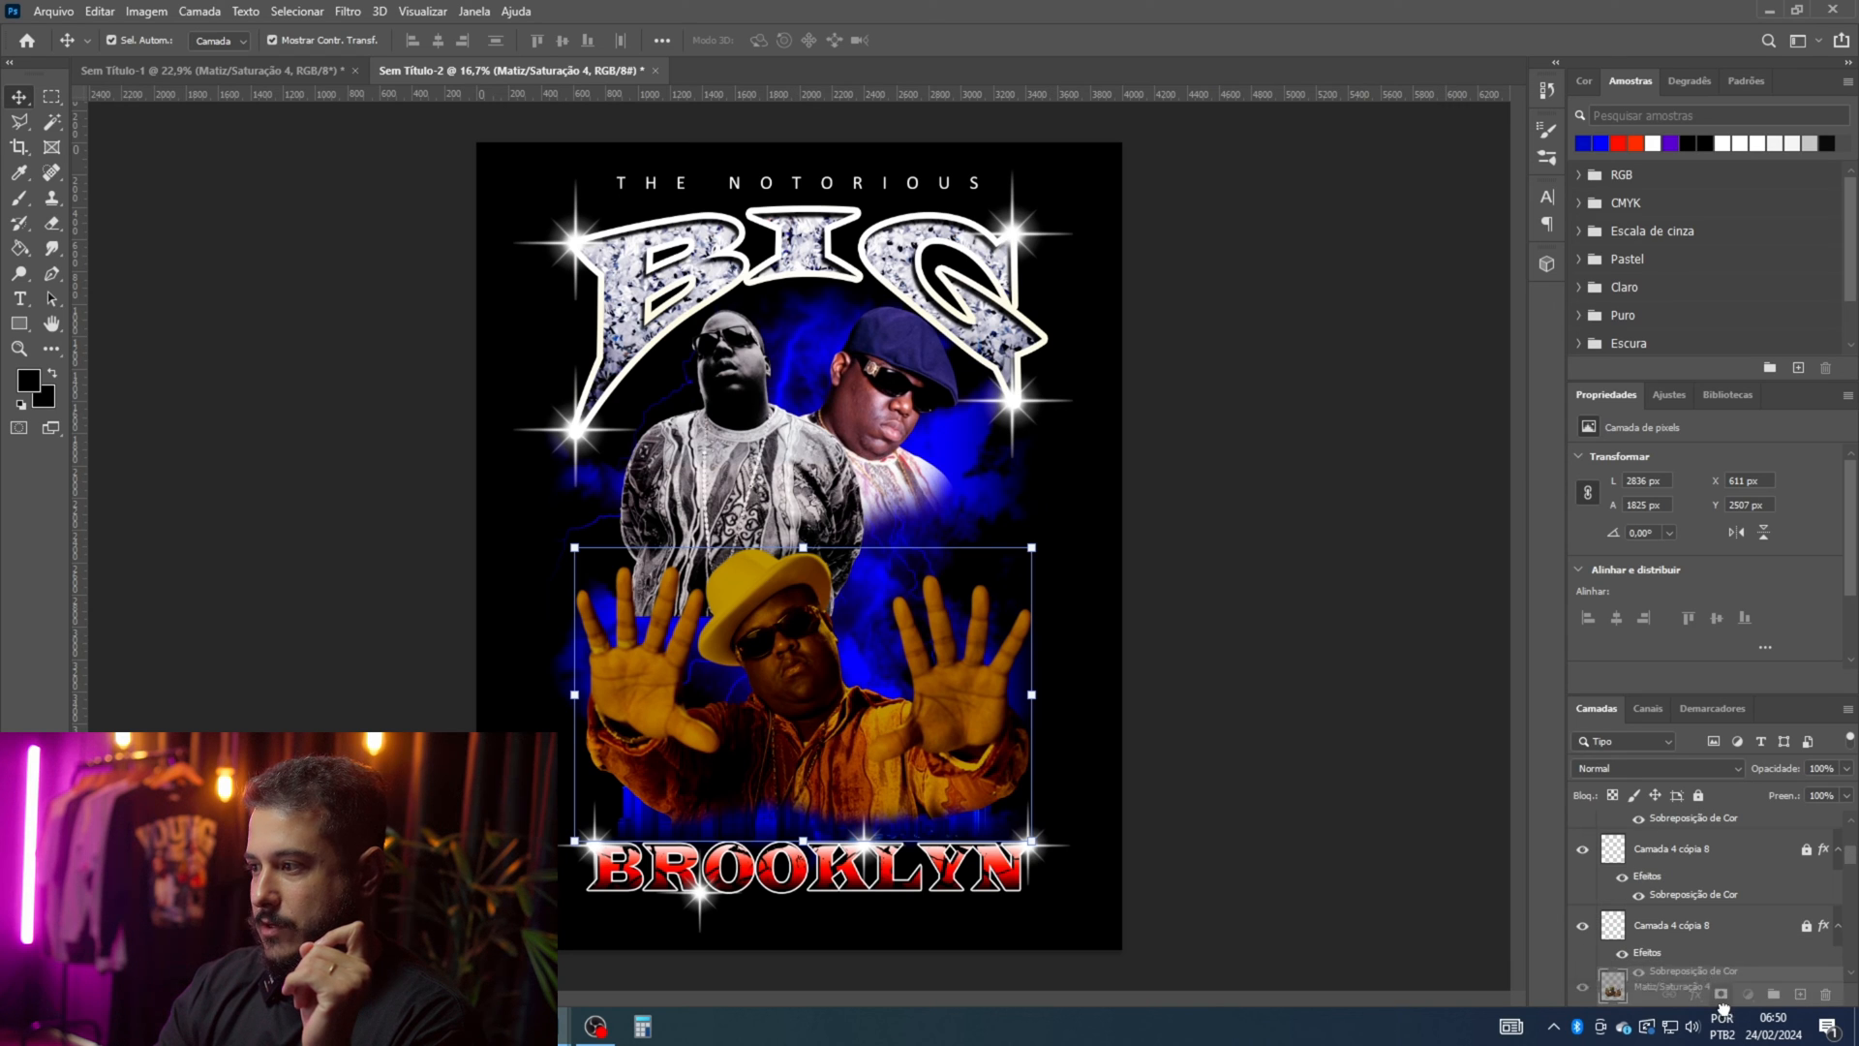
{"action": "left_click_drag", "start_coordinate": [1717, 1039], "coordinate": [1720, 930]}
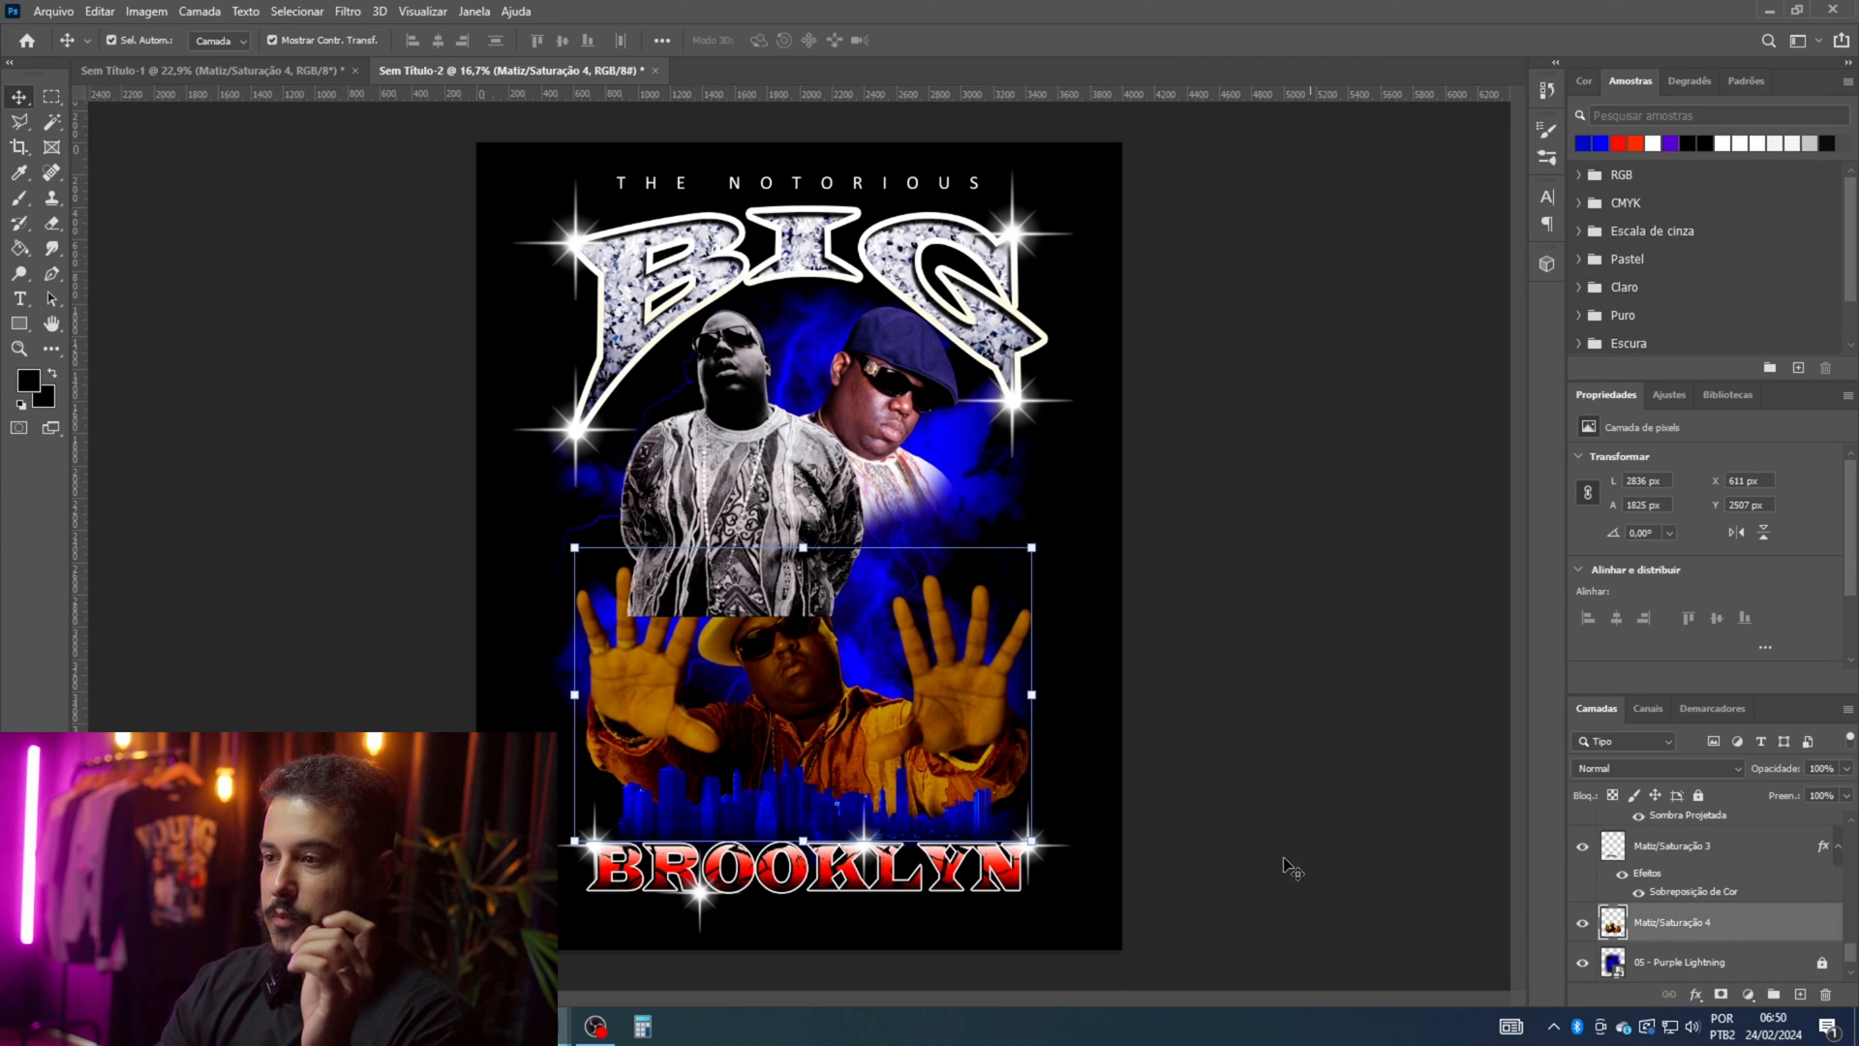
{"action": "left_click", "coordinate": [959, 811]}
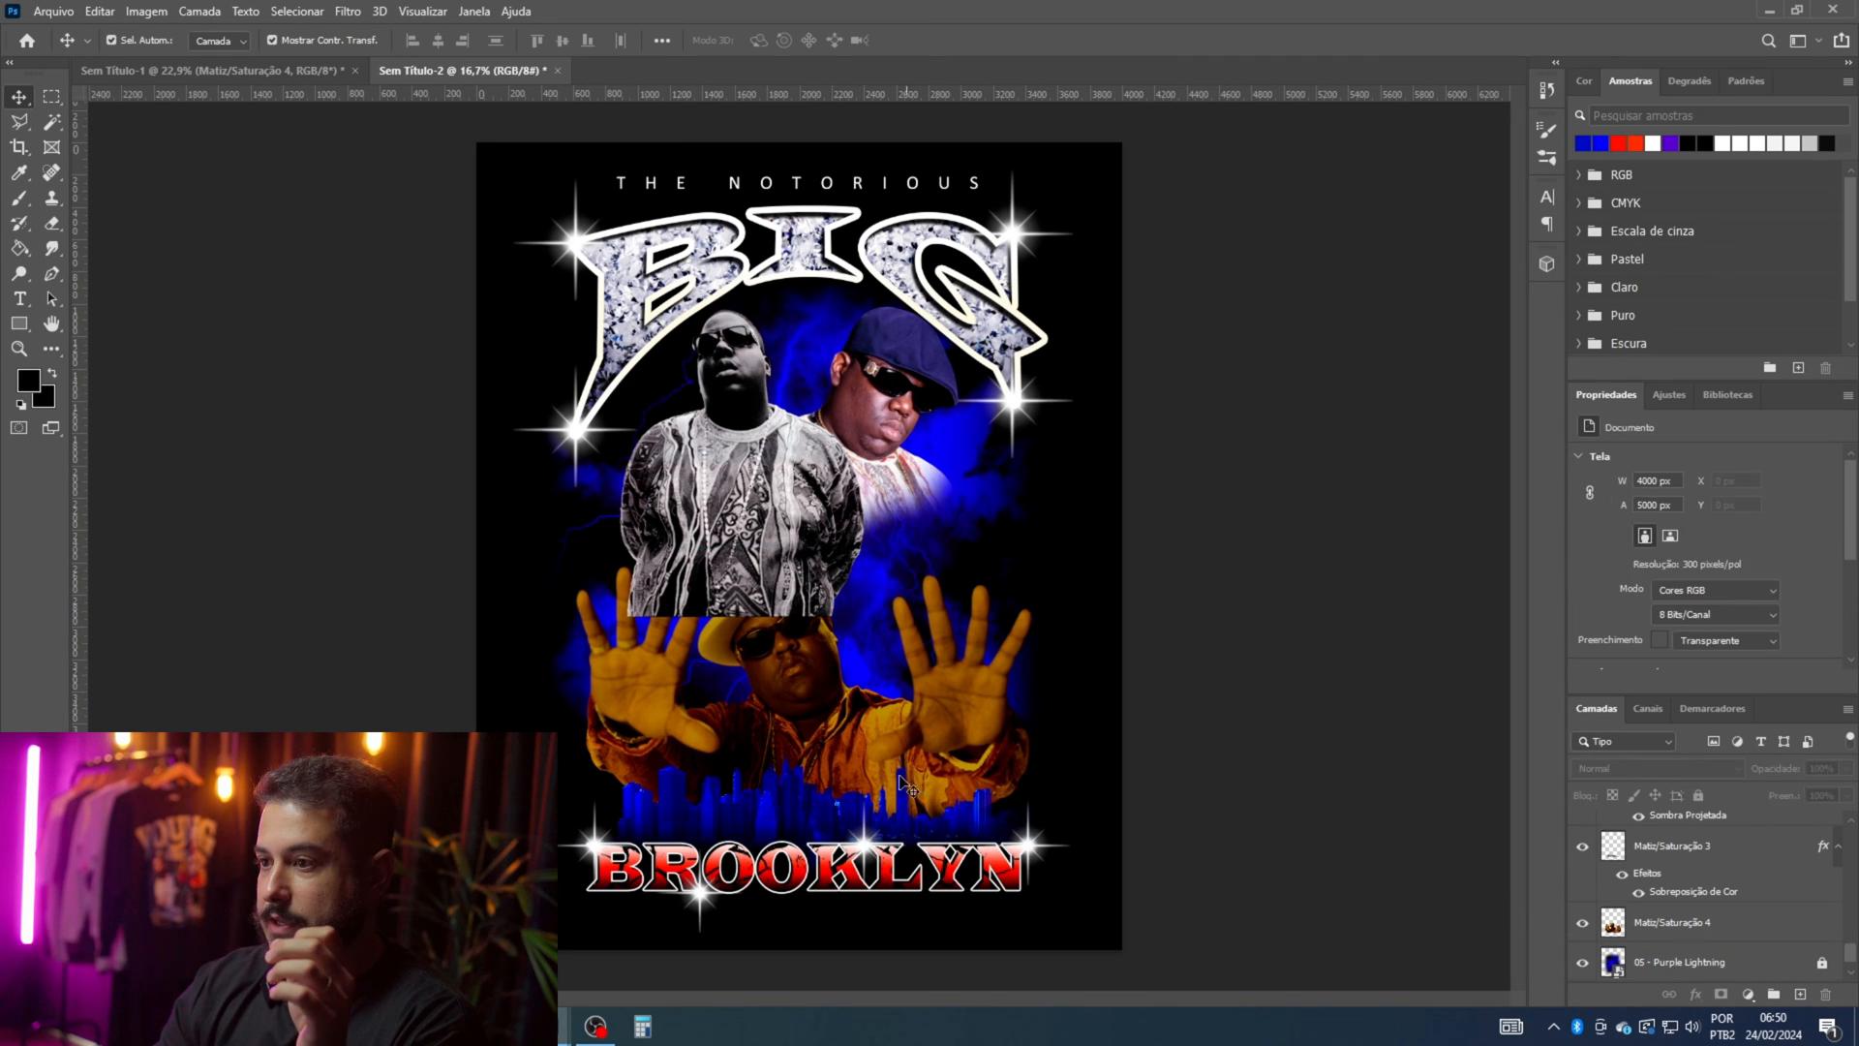
Step: Rename the blue skyline layer Matiz/Saturação 3 as CIDADE DO BROOKLYN
{"action": "double_click", "coordinate": [1676, 848]}
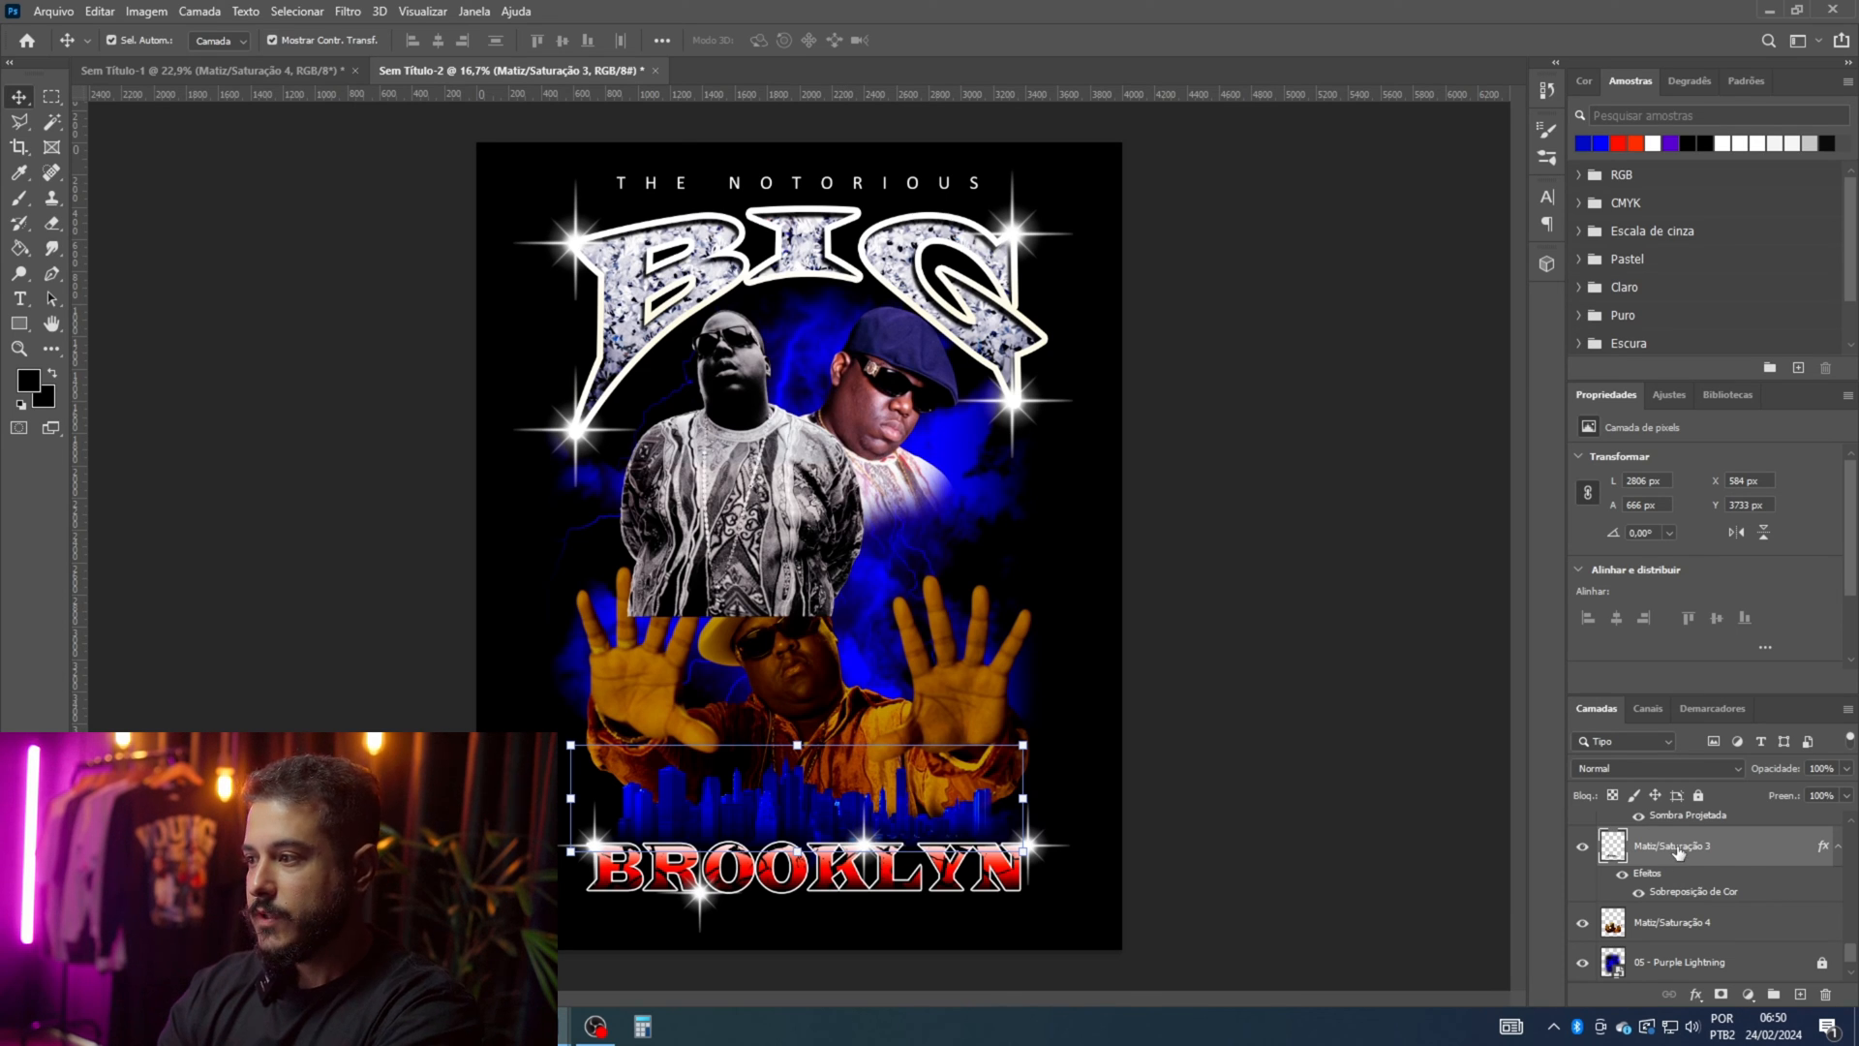
{"action": "type", "text": "cida"}
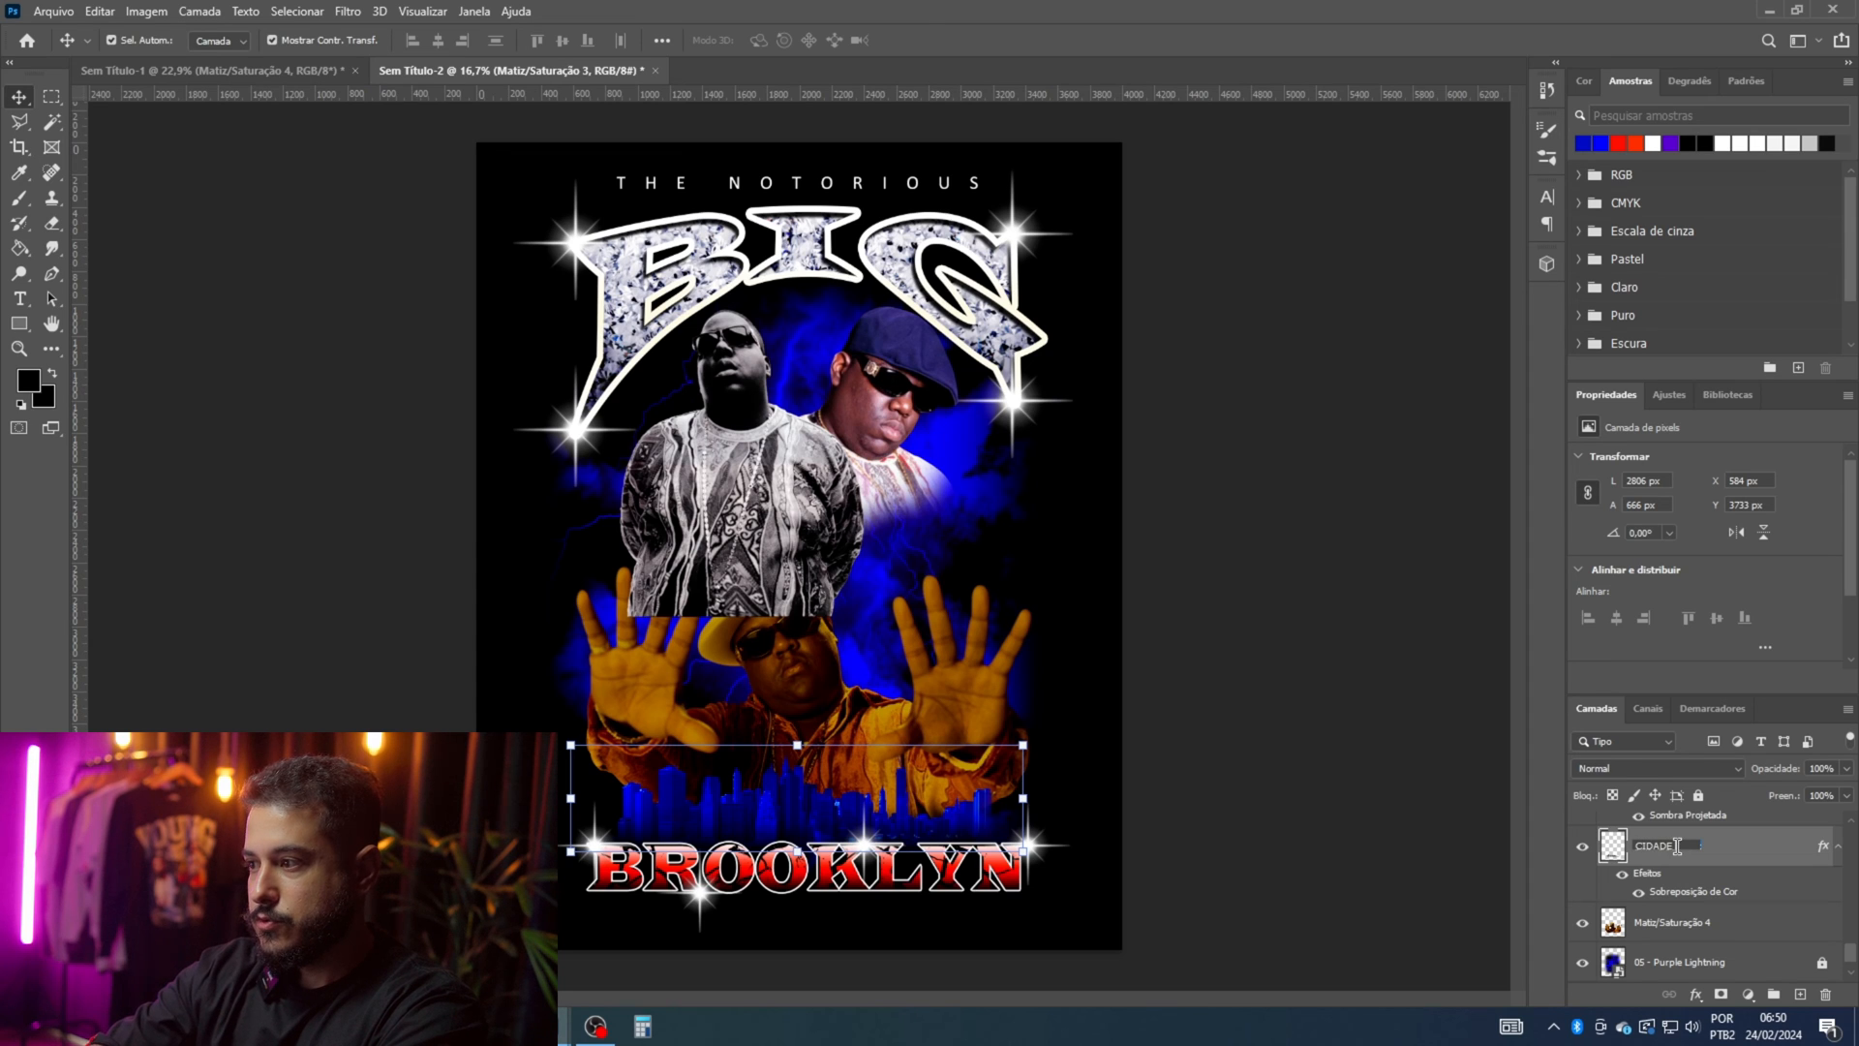
{"action": "type", "text": "DE DO BROOKLYN"}
{"action": "key", "text": "Return"}
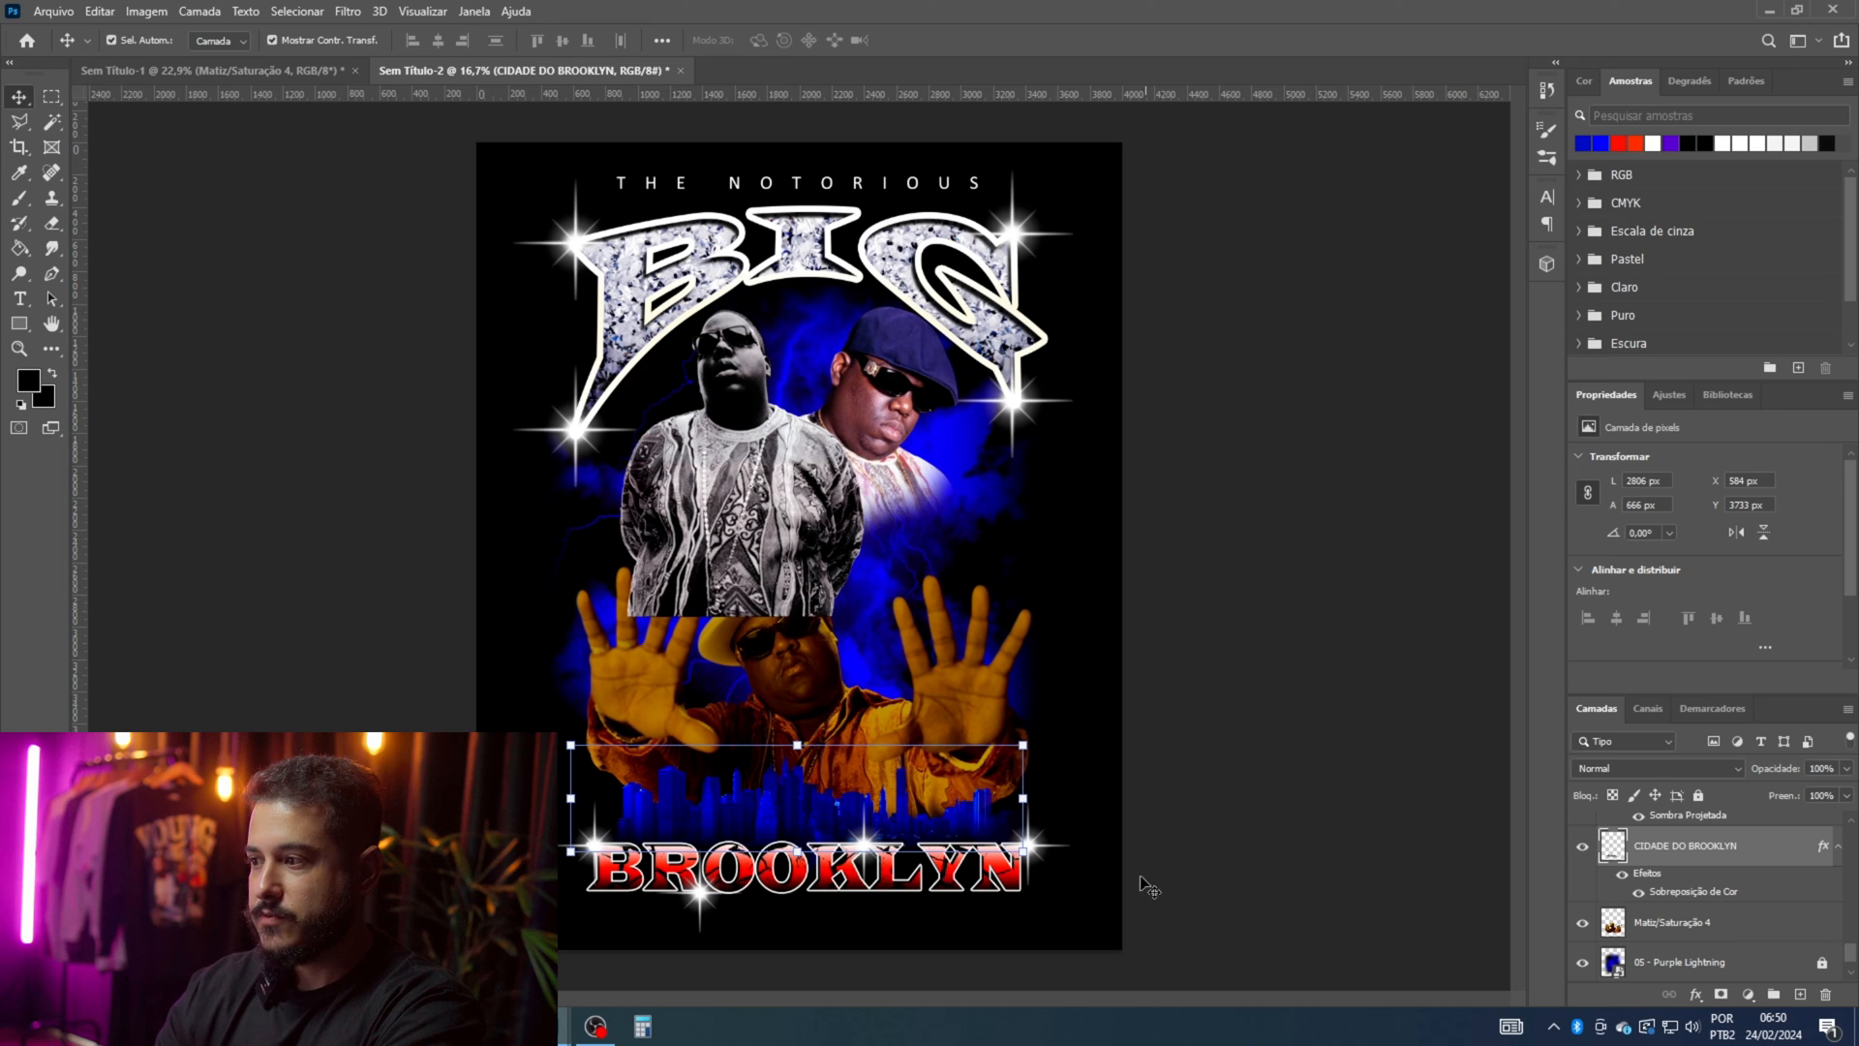
Step: Move the yellow-hat cutout Matiz/Saturação 4 slightly down to about Y 2574 px and clear the layer selection
{"action": "key", "text": "alt+bracketleft"}
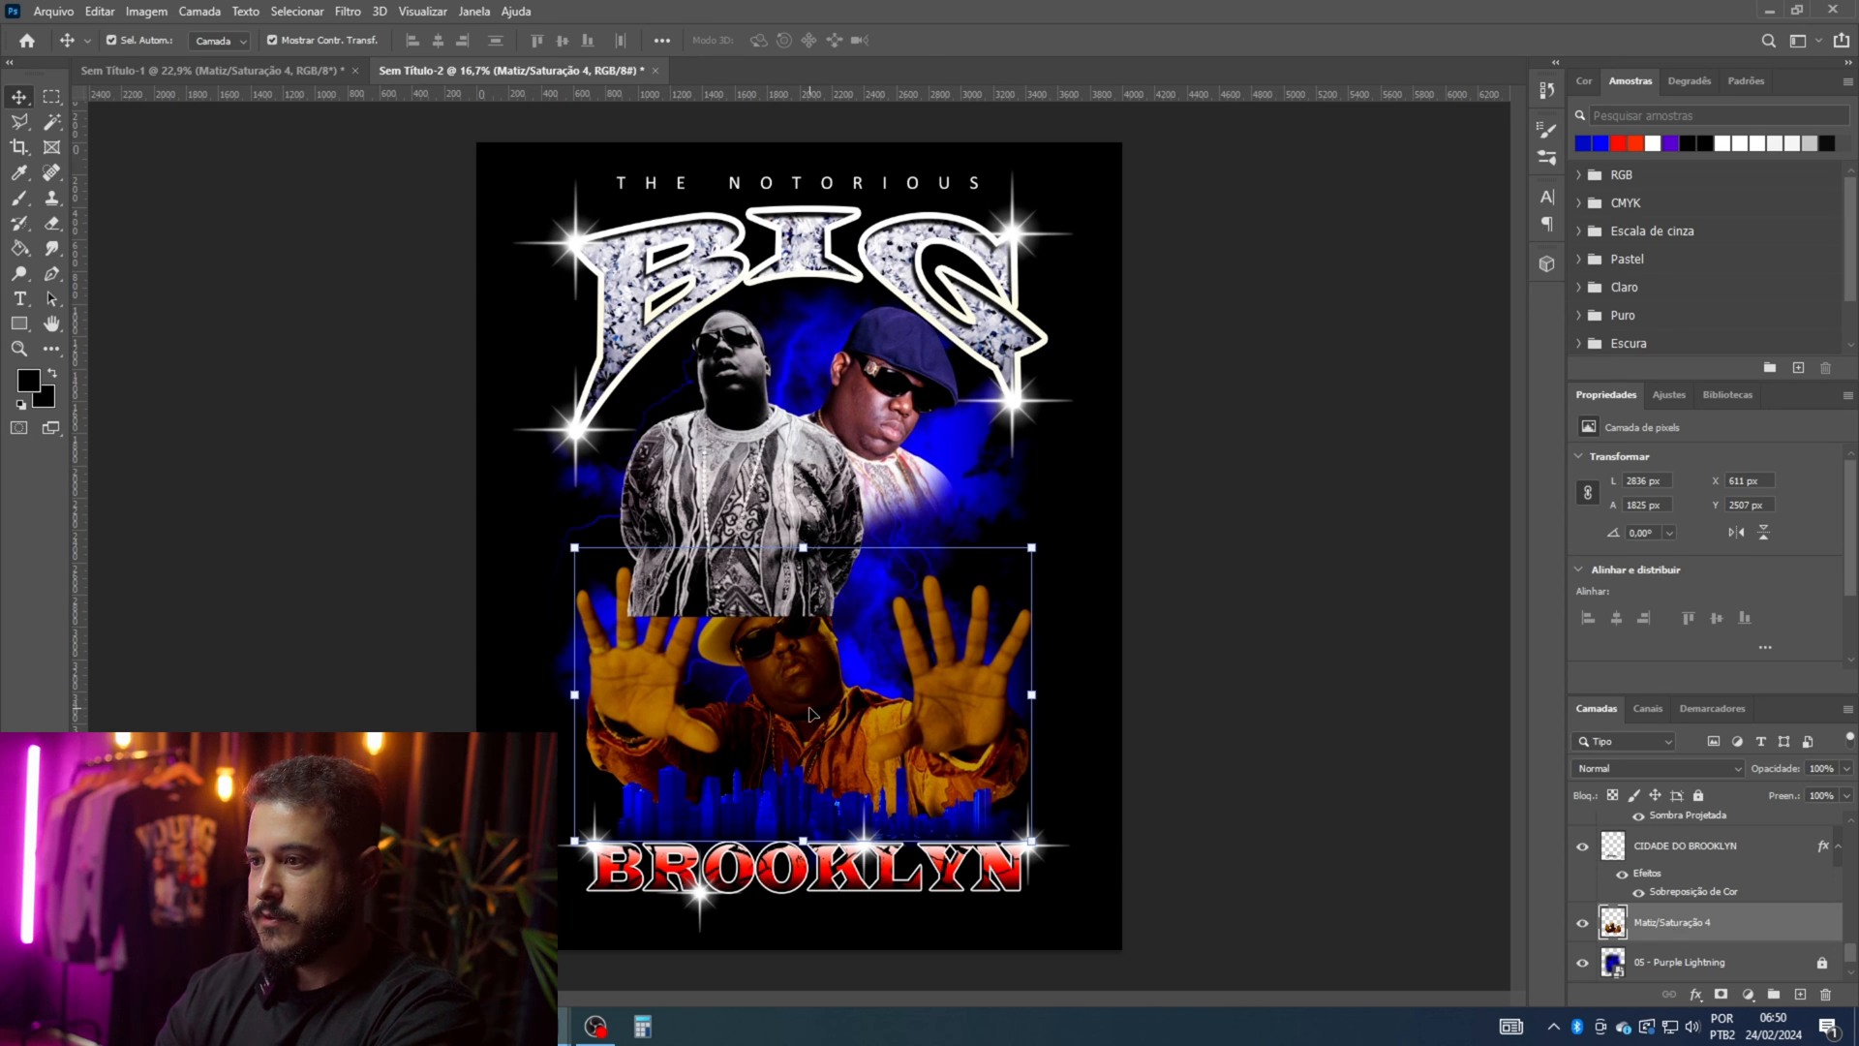
{"action": "left_click_drag", "start_coordinate": [823, 726], "coordinate": [821, 729]}
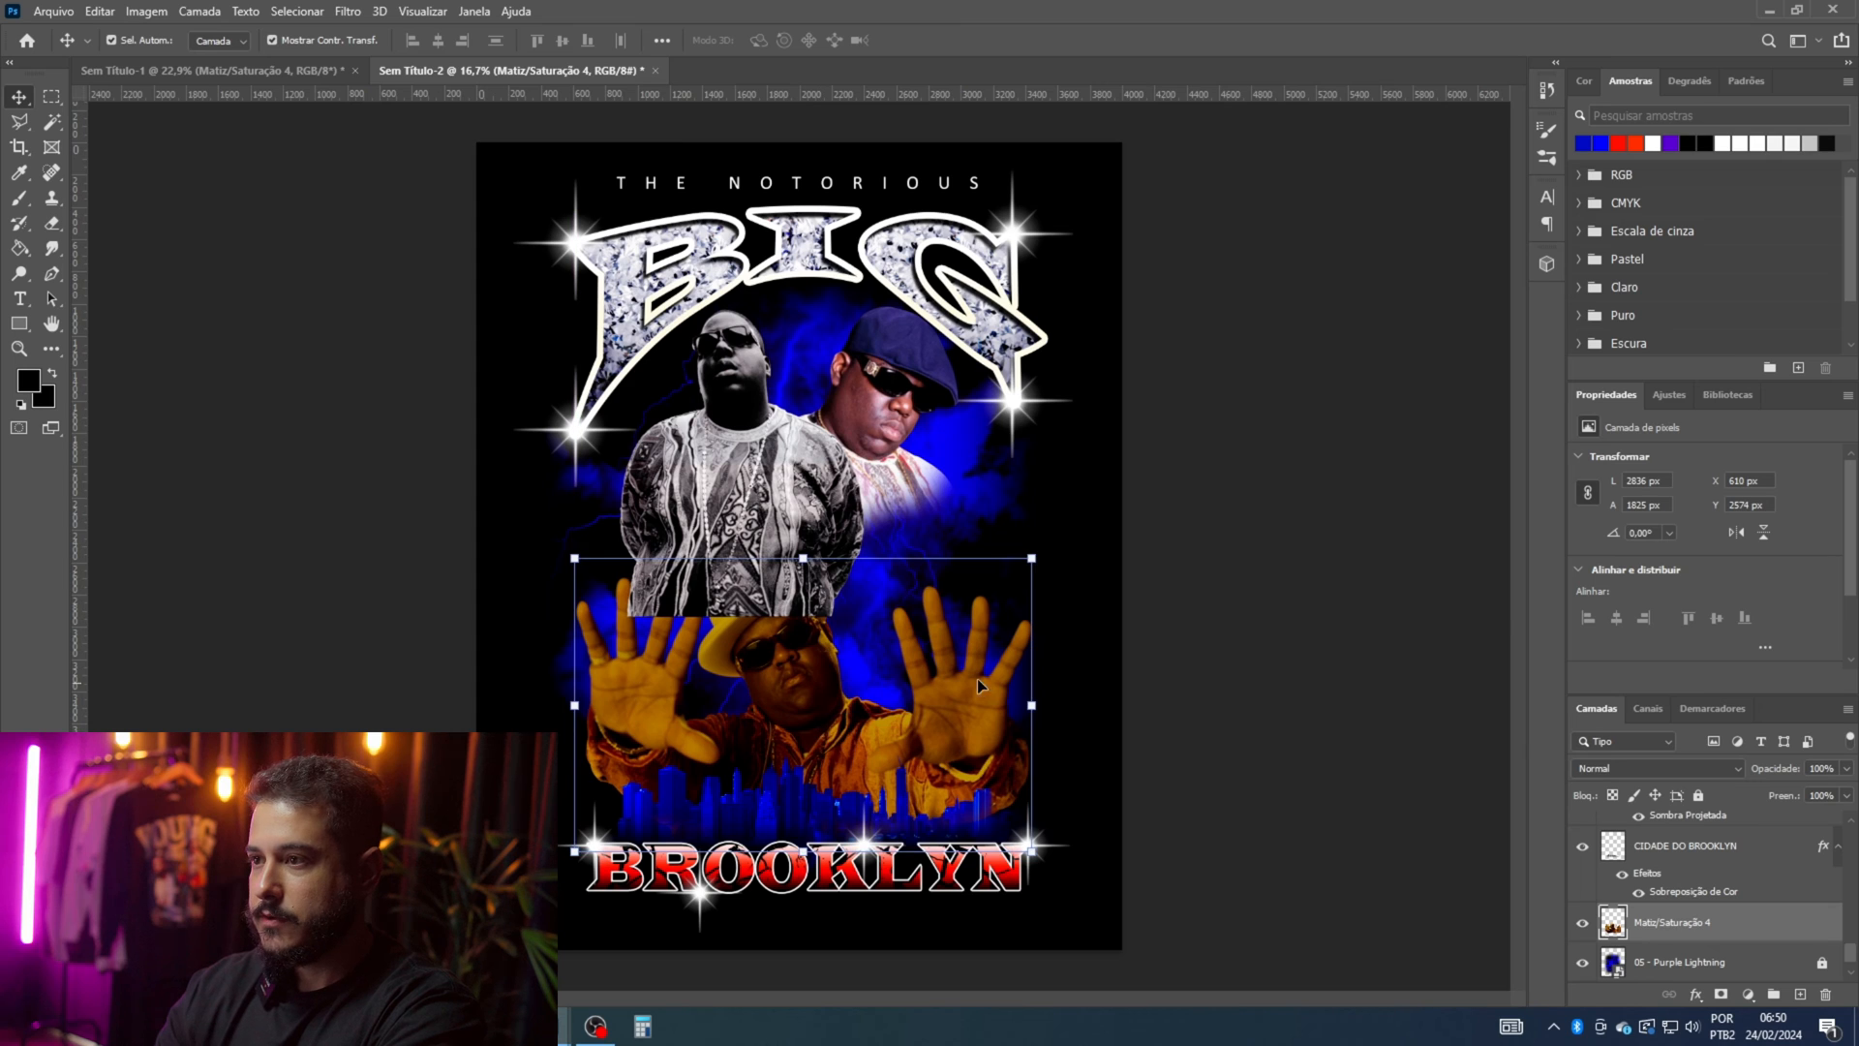
{"action": "left_click", "coordinate": [1475, 595]}
Step: Move the layers Camada 2 and Camada 1 below the yellow-hat layer, directly above 05 - Purple Lightning
{"action": "left_click", "coordinate": [792, 491]}
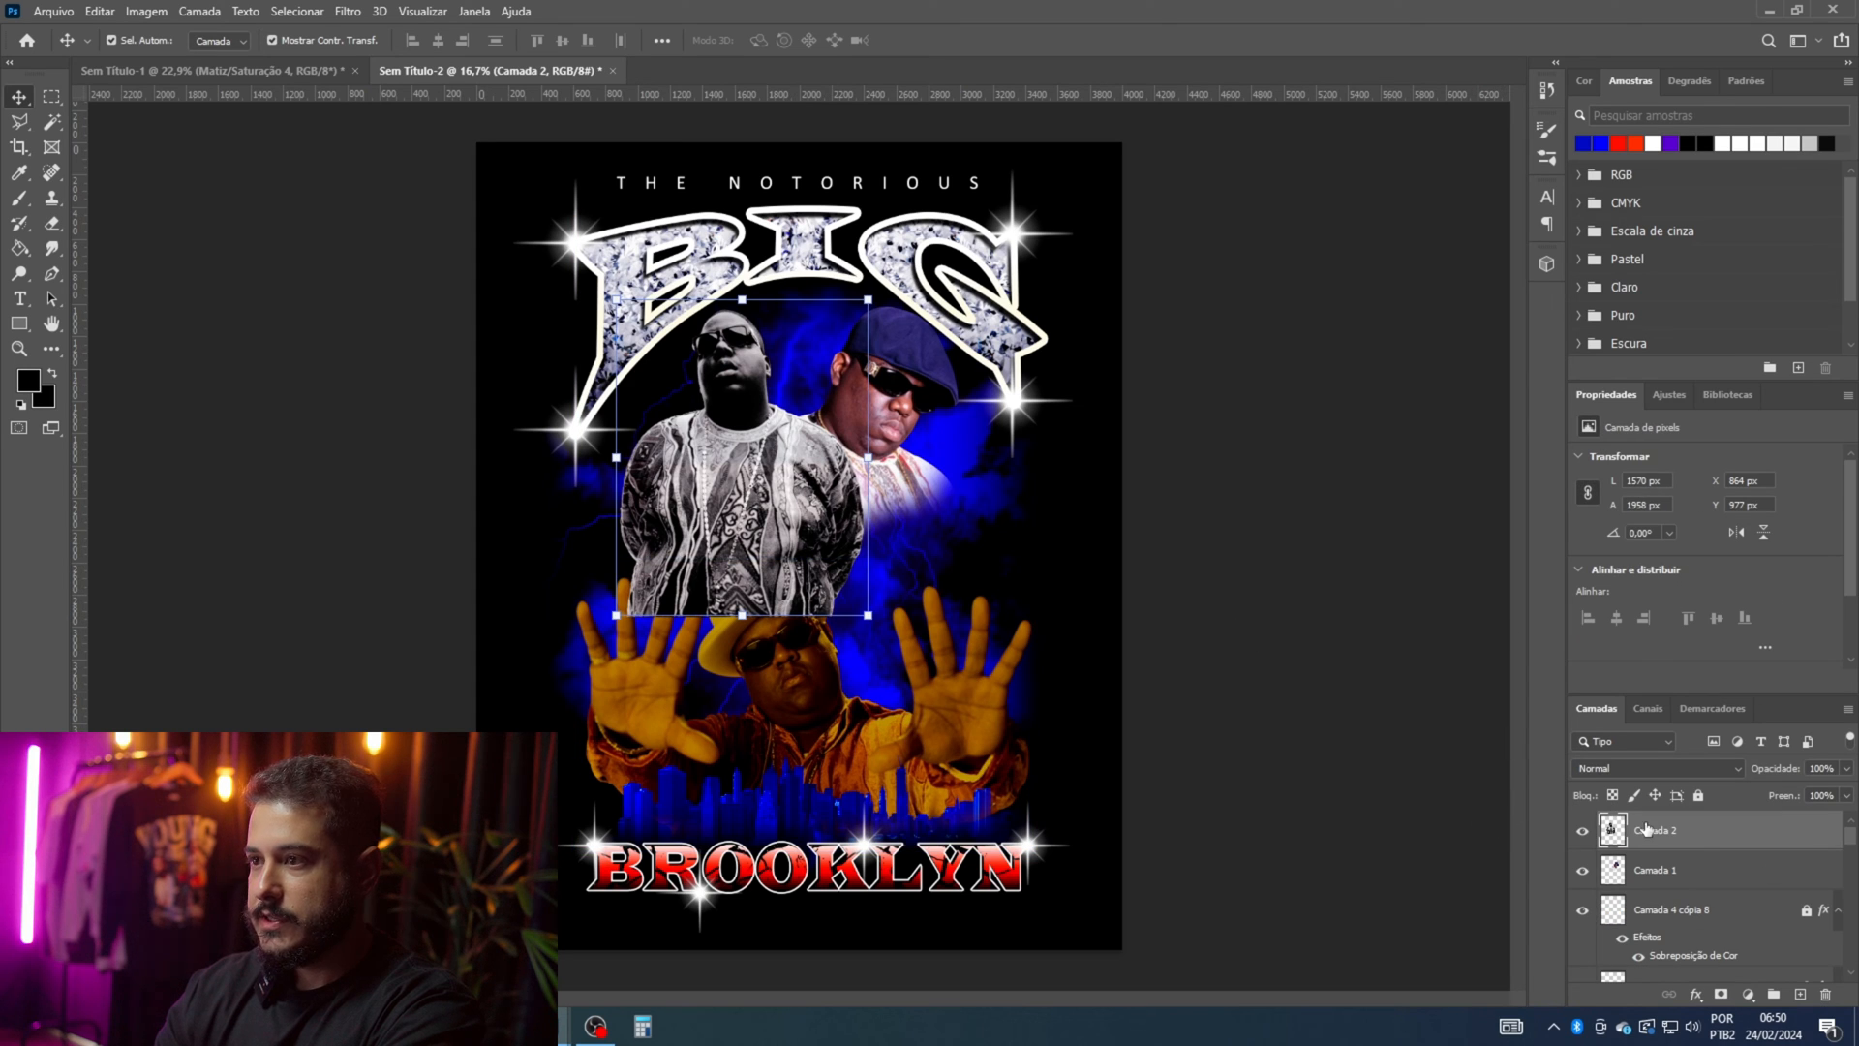
{"action": "left_click", "coordinate": [830, 405], "text": "shift"}
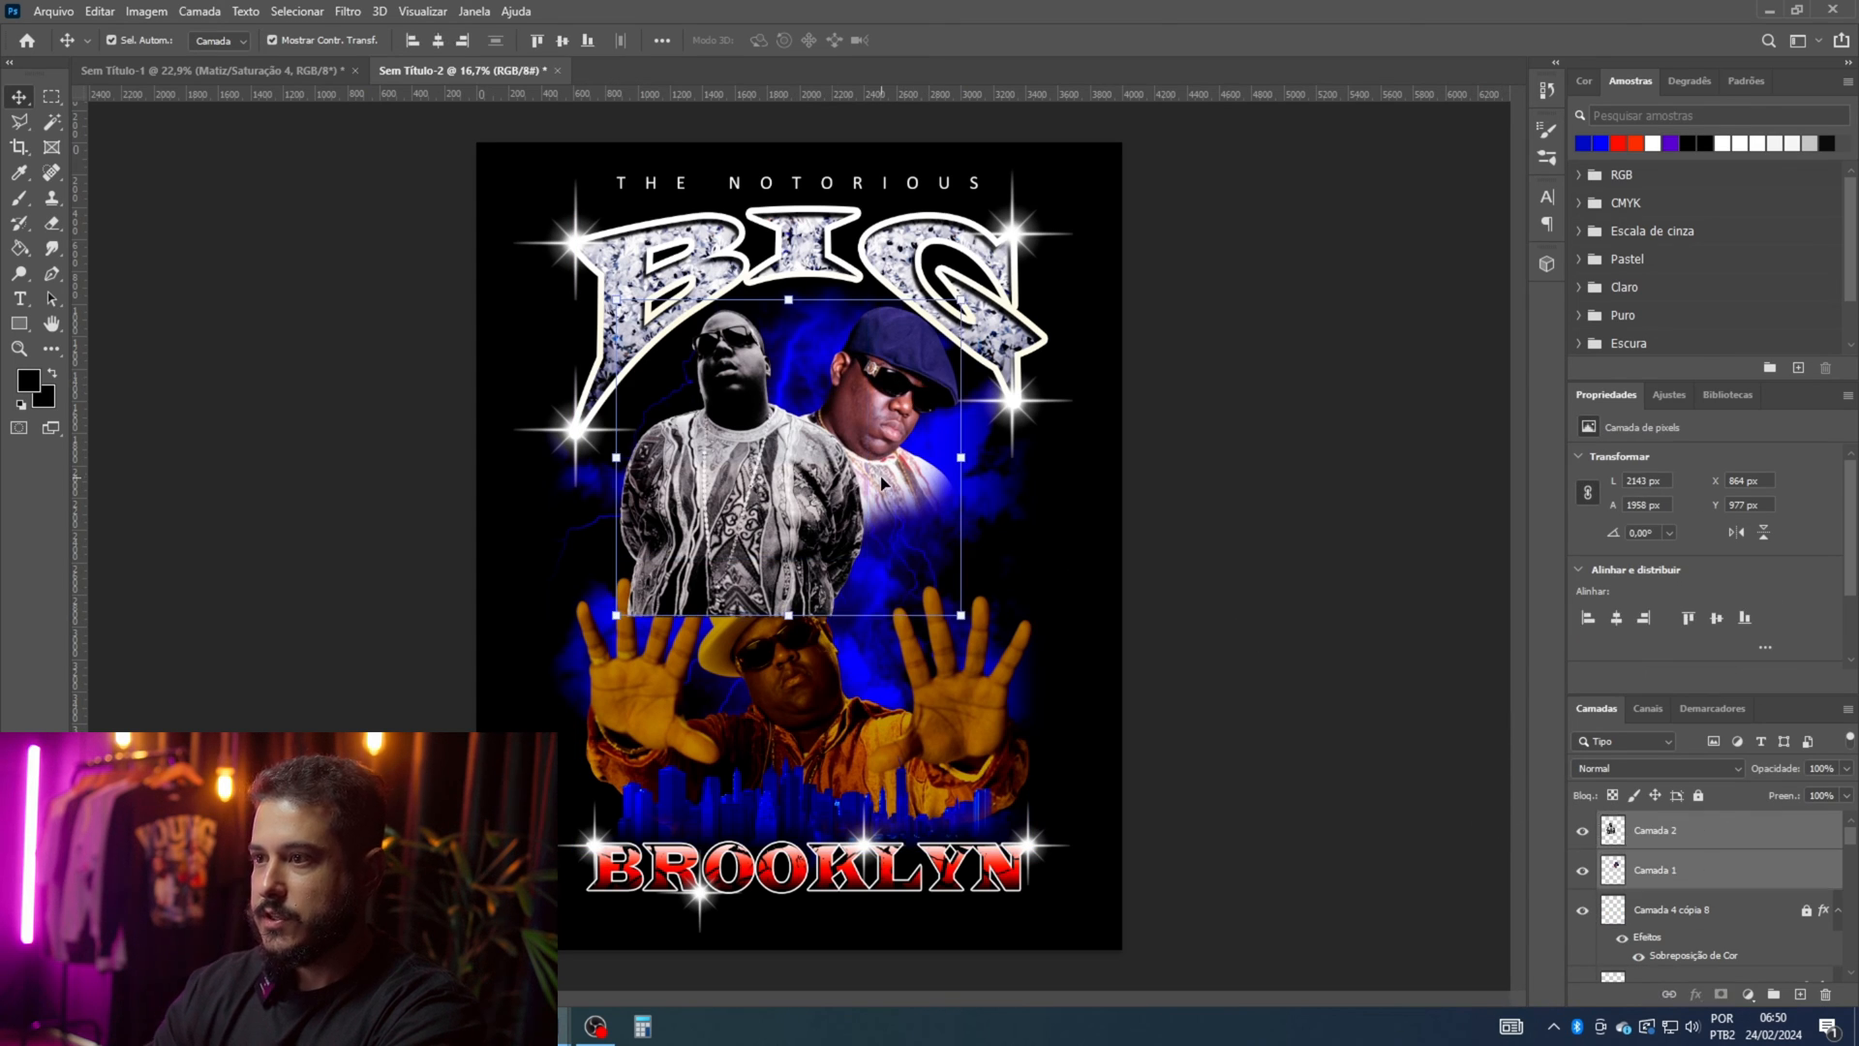
{"action": "left_click_drag", "start_coordinate": [1711, 825], "coordinate": [1711, 906]}
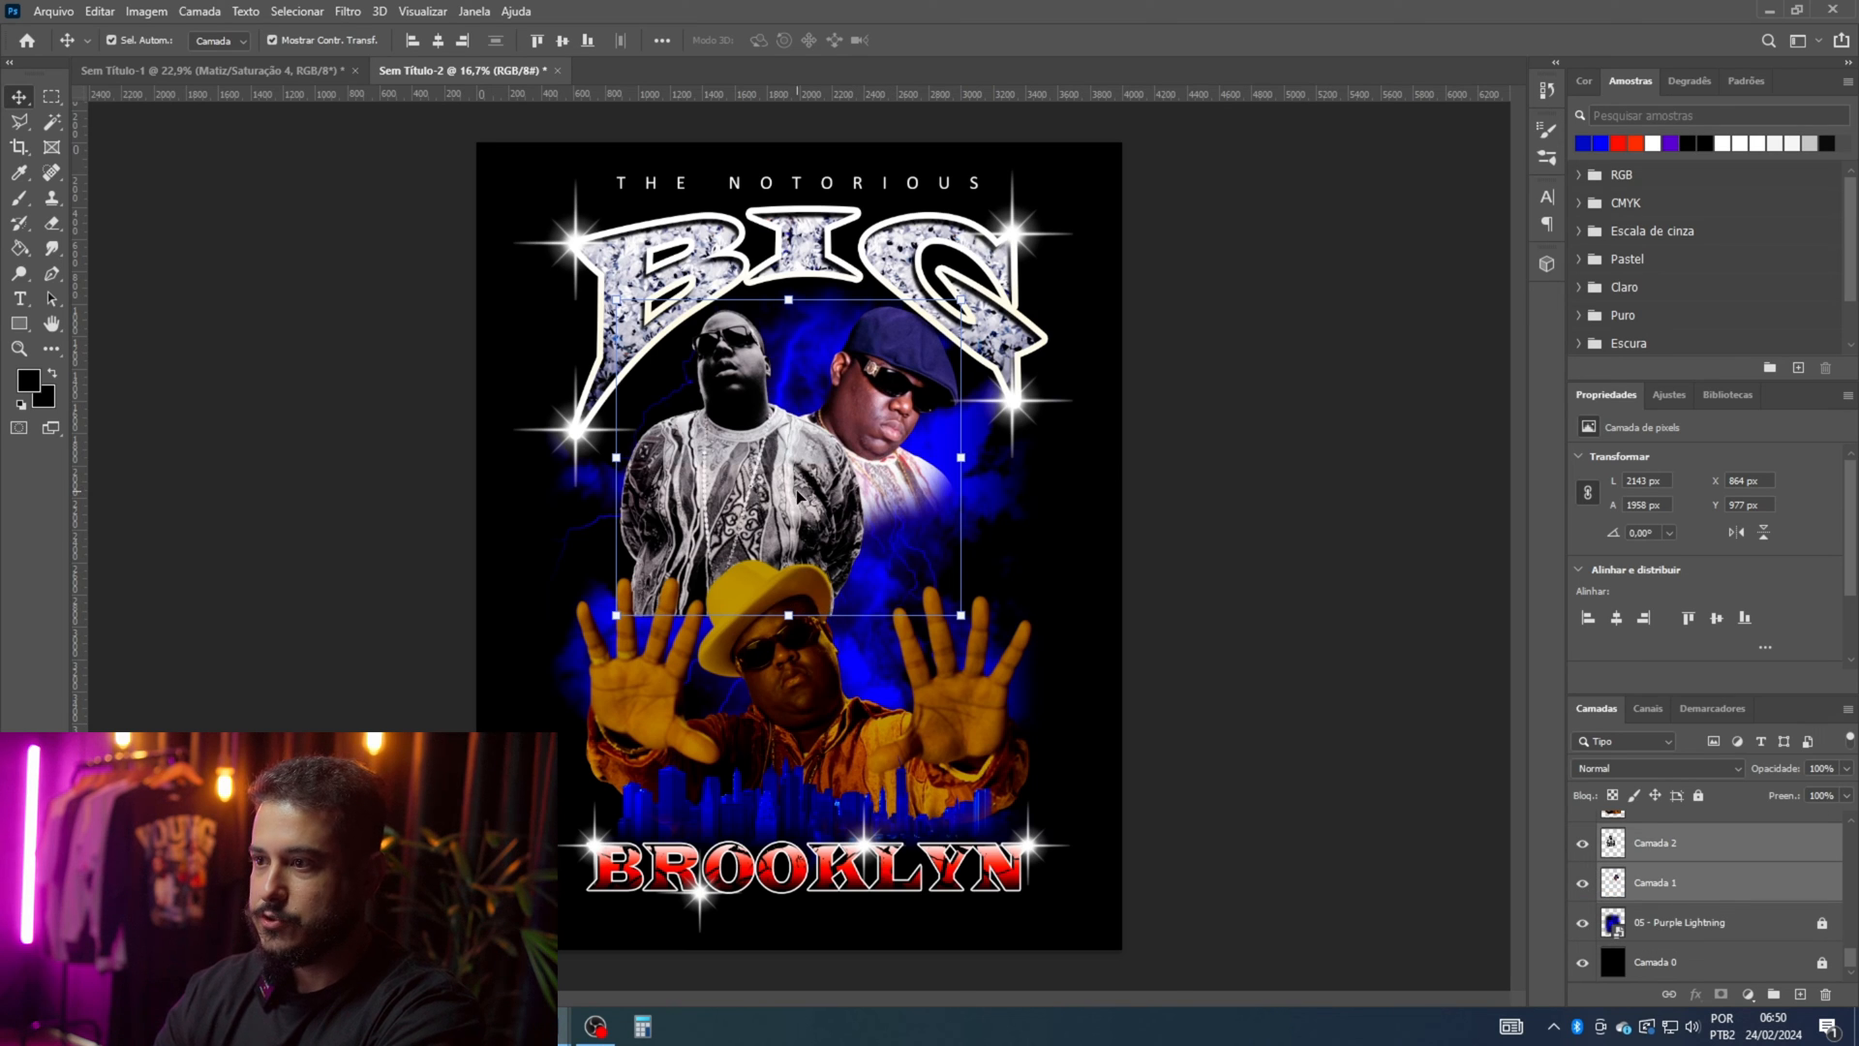
Step: Rotate Camada 2 and Camada 1 together by about -8.2°, then shift Camada 1 slightly left and Camada 2 down and left to about X 584, Y 1117 px
{"action": "key", "text": "ctrl+t"}
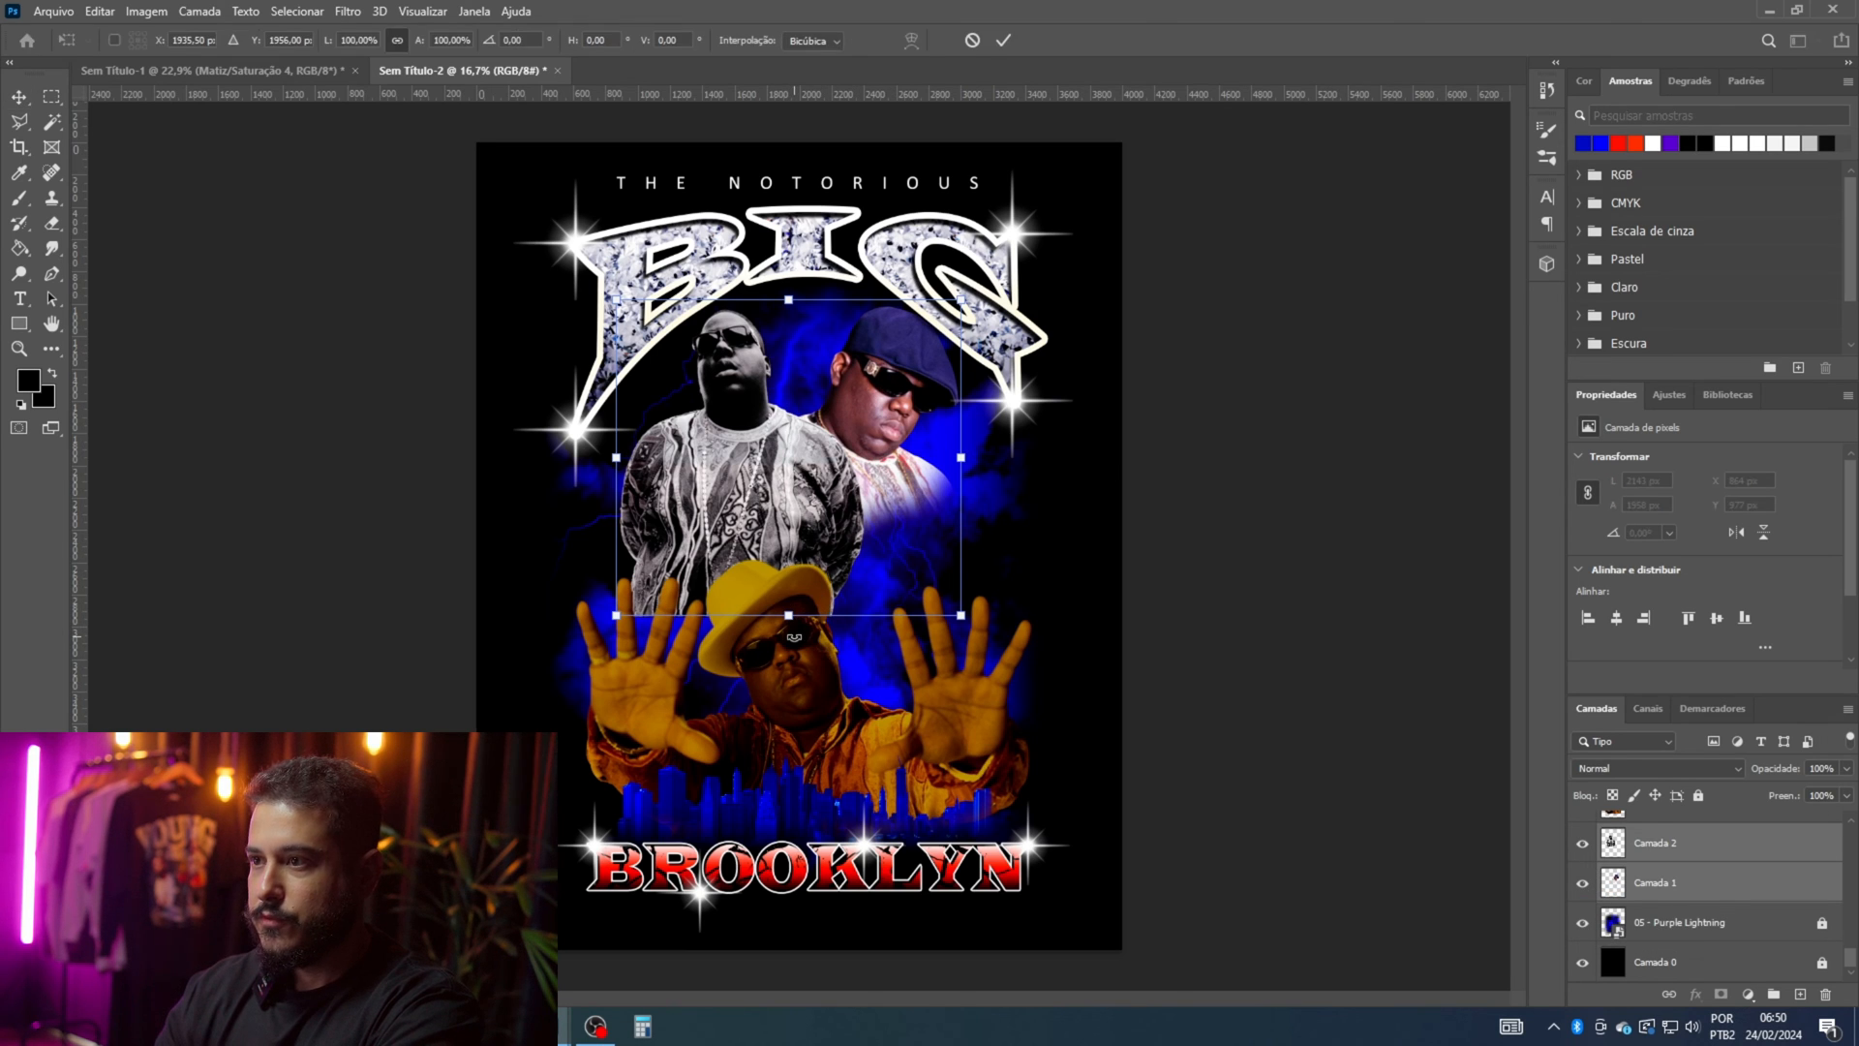
{"action": "left_click_drag", "start_coordinate": [794, 637], "coordinate": [859, 647]}
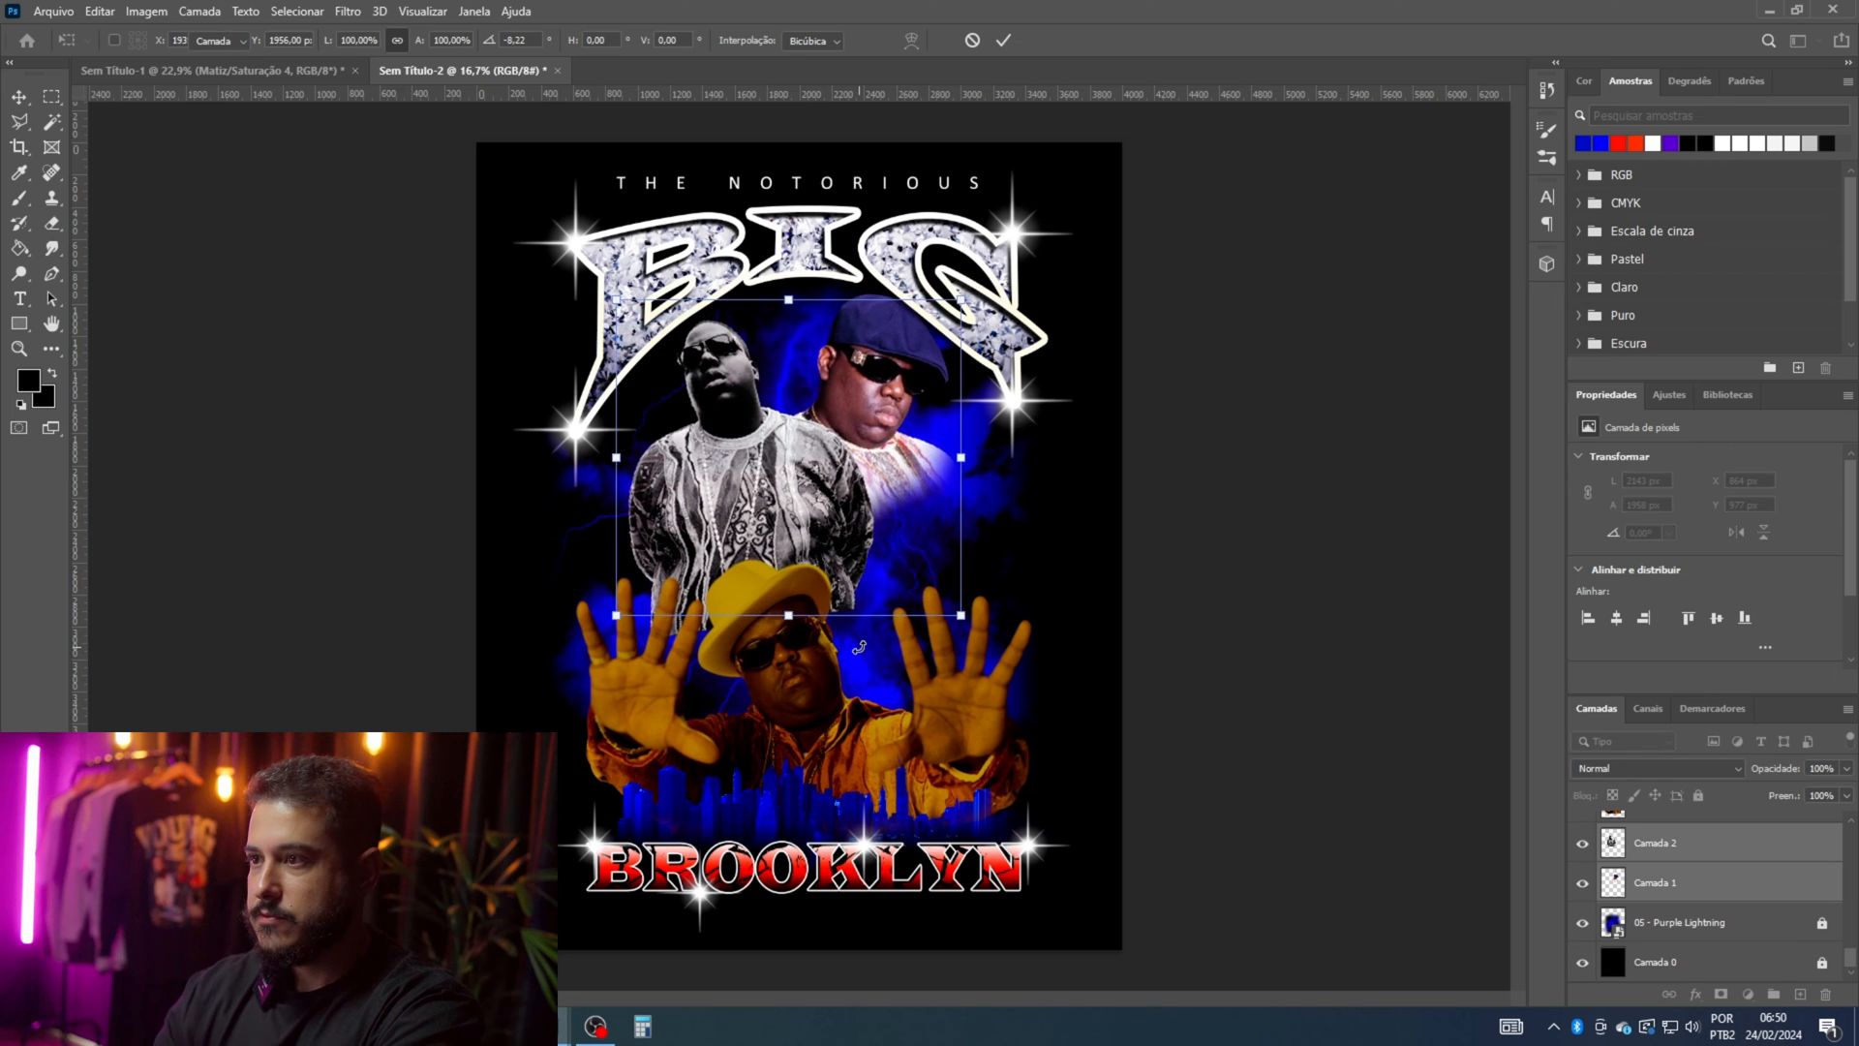
{"action": "key", "text": "Return"}
{"action": "left_click", "coordinate": [1290, 494]}
{"action": "mouse_move", "coordinate": [887, 418]}
{"action": "left_mouse_down"}
{"action": "mouse_move", "coordinate": [869, 488]}
{"action": "mouse_move", "coordinate": [889, 457]}
{"action": "mouse_move", "coordinate": [870, 418]}
{"action": "left_mouse_up"}
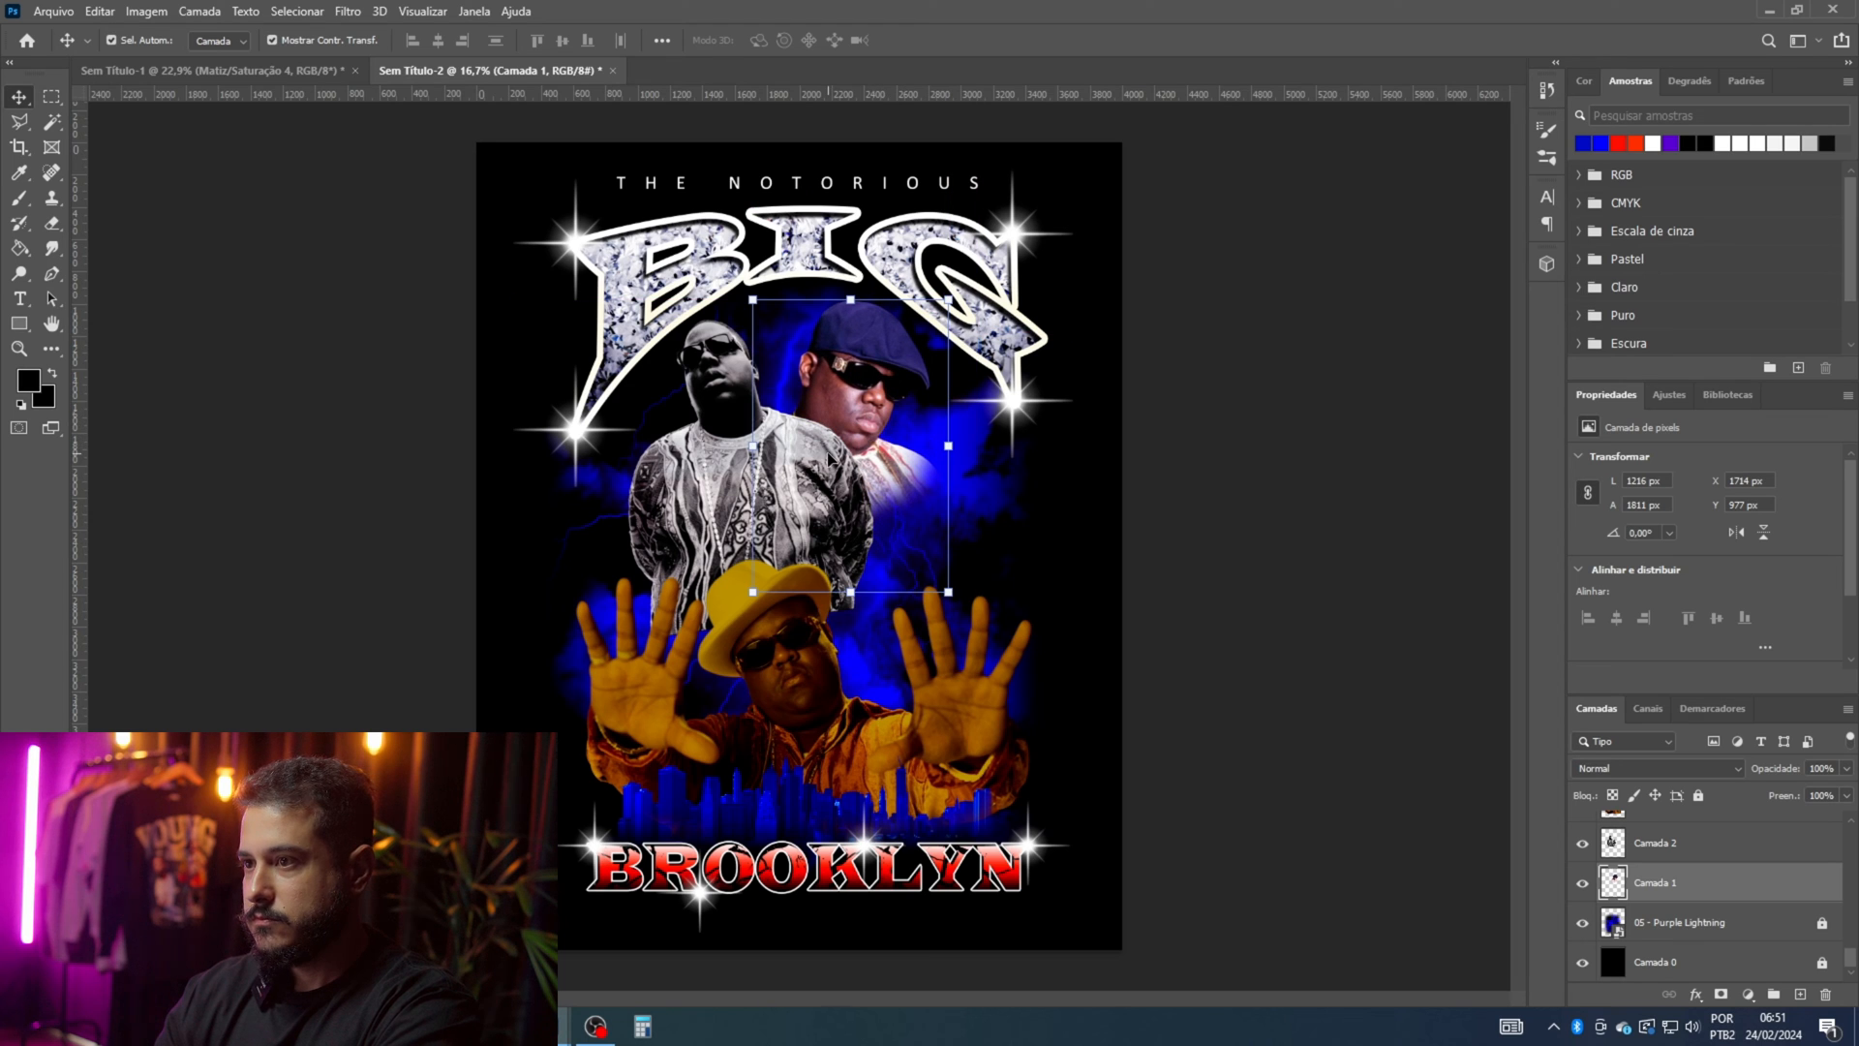
{"action": "left_click_drag", "start_coordinate": [721, 468], "coordinate": [698, 491]}
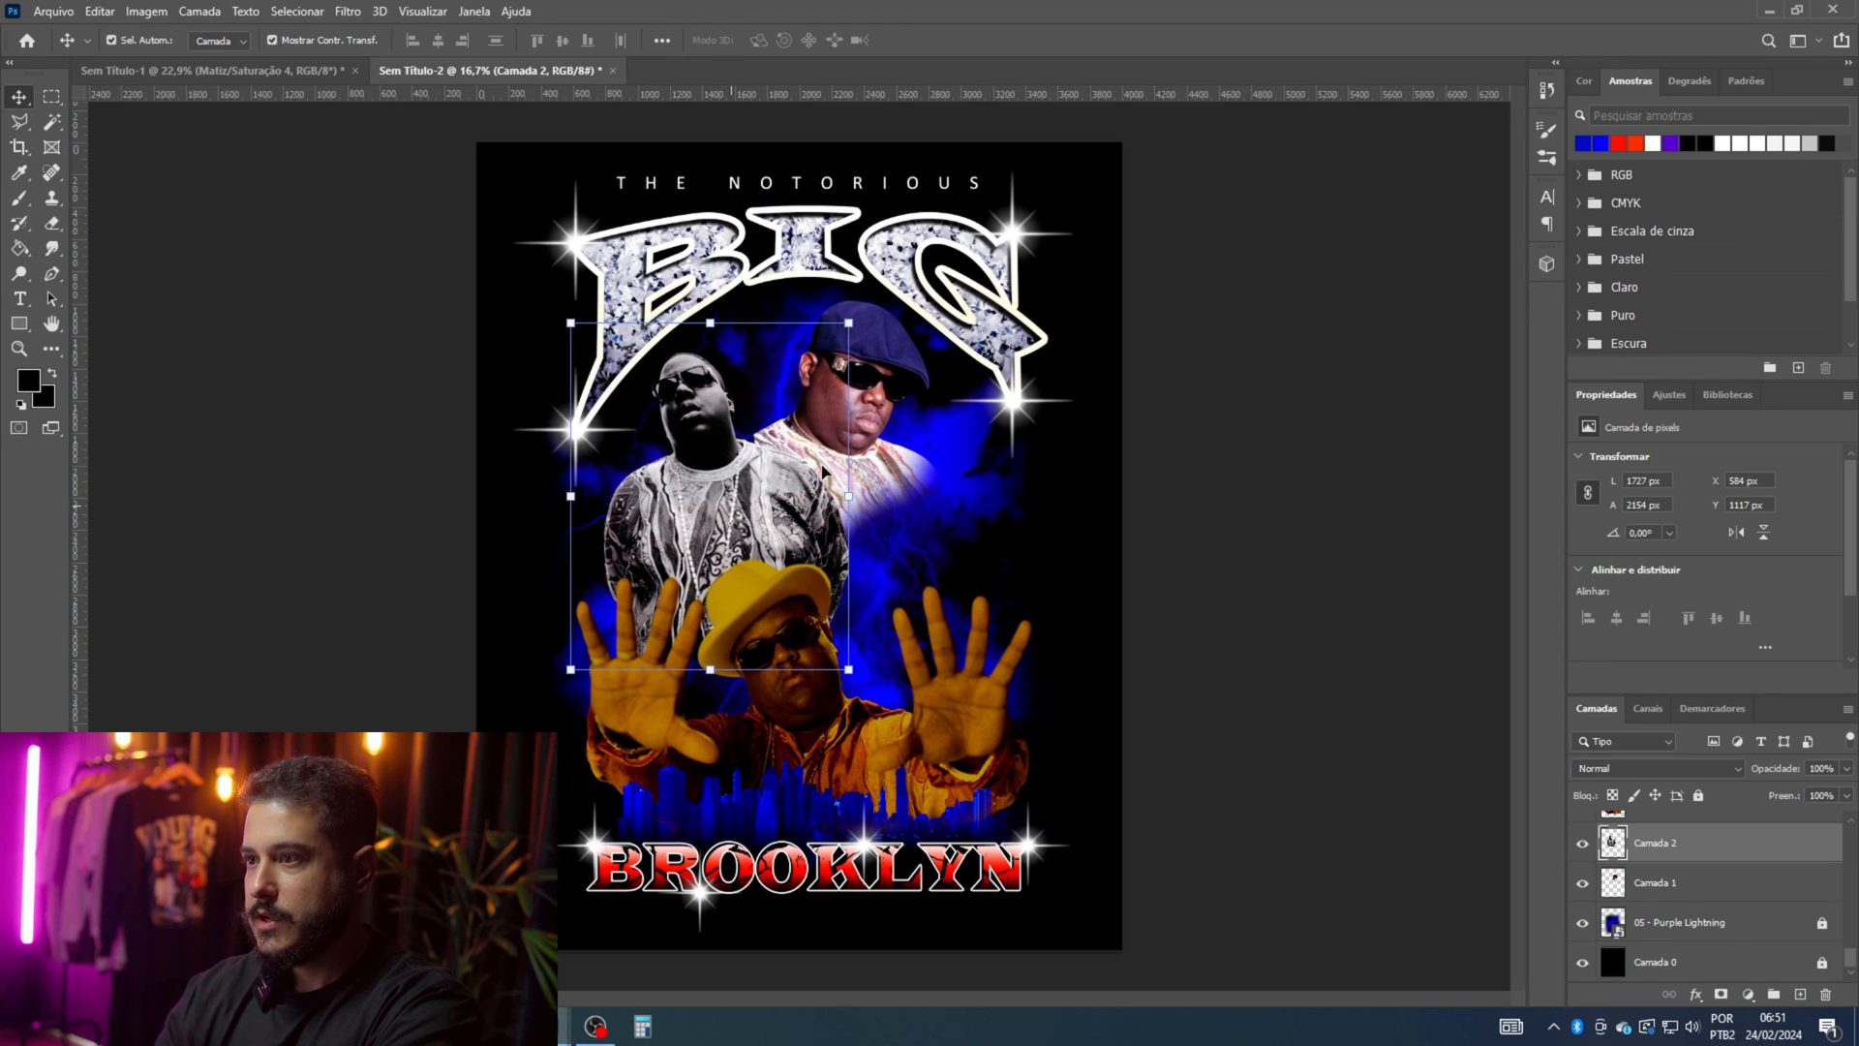
Step: Enlarge the blue-beret portrait Camada 1 to about 120% and shift it slightly right to about X 1671 px
{"action": "left_click", "coordinate": [886, 392]}
{"action": "left_click_drag", "start_coordinate": [852, 591], "coordinate": [860, 653]}
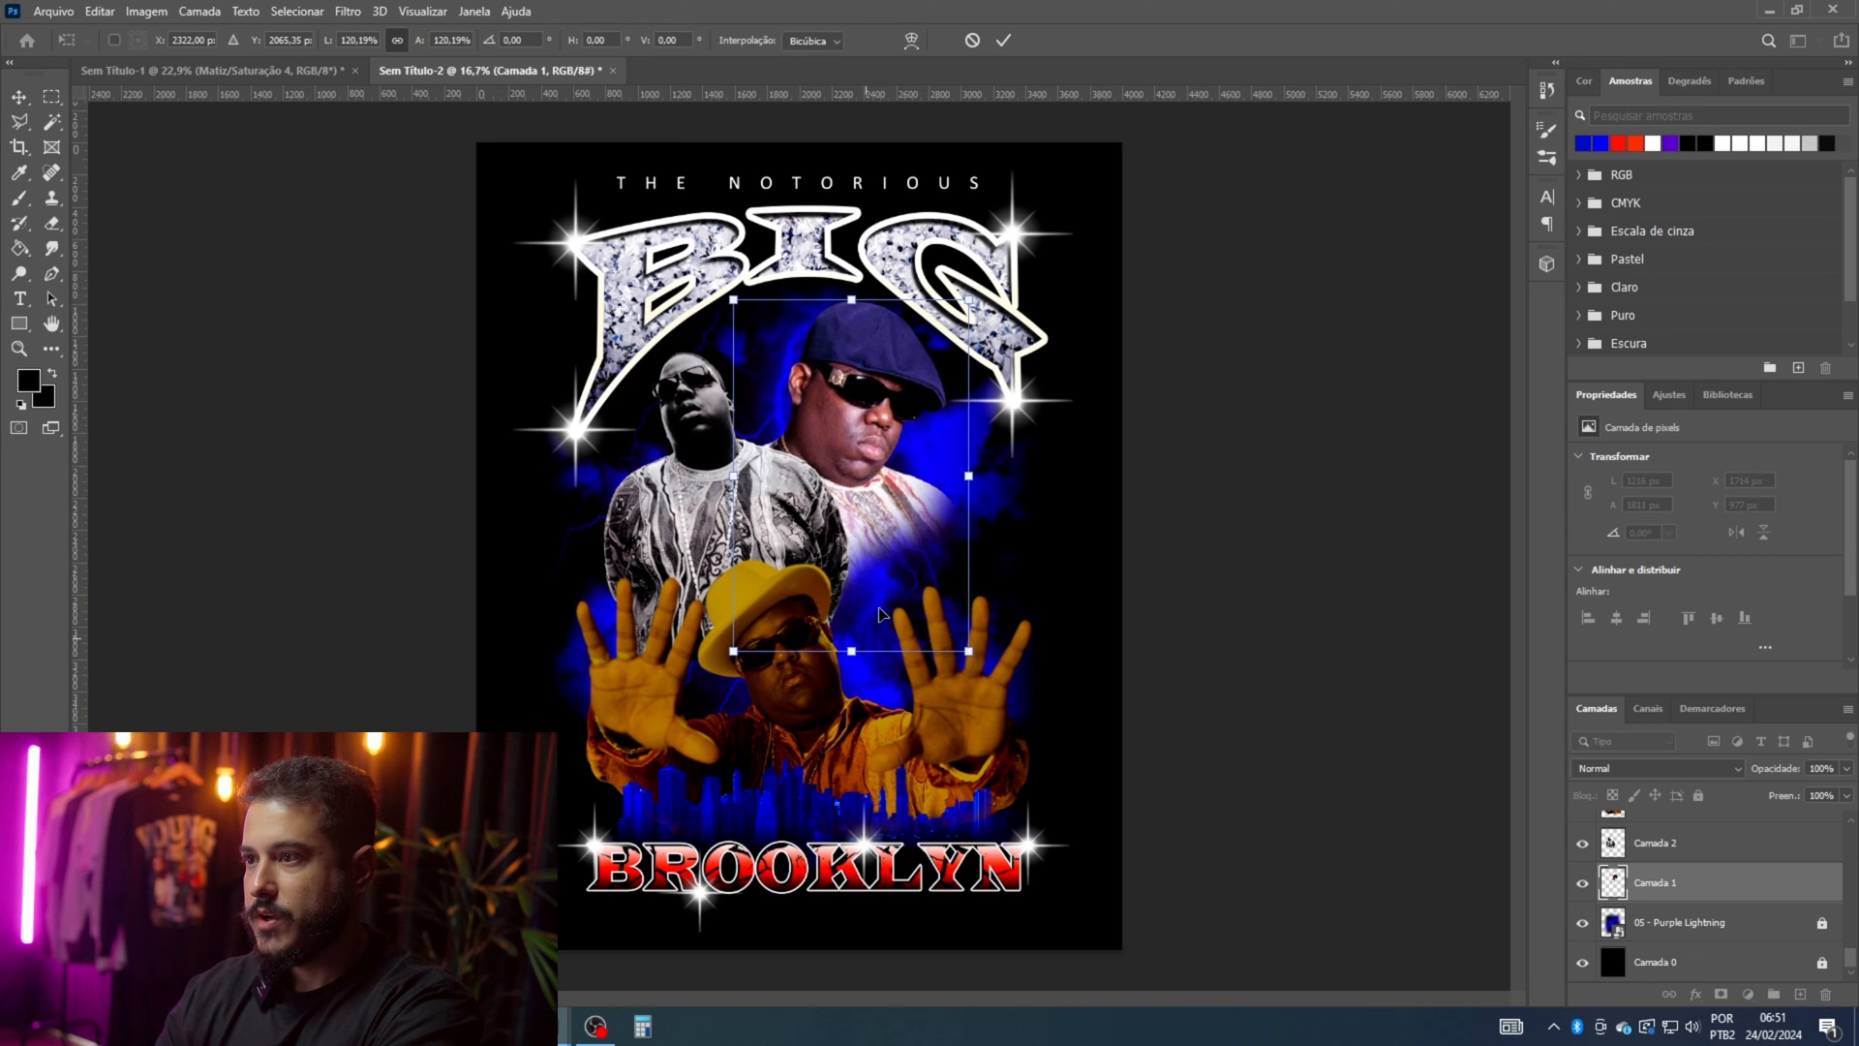
{"action": "left_click_drag", "start_coordinate": [873, 450], "coordinate": [885, 452]}
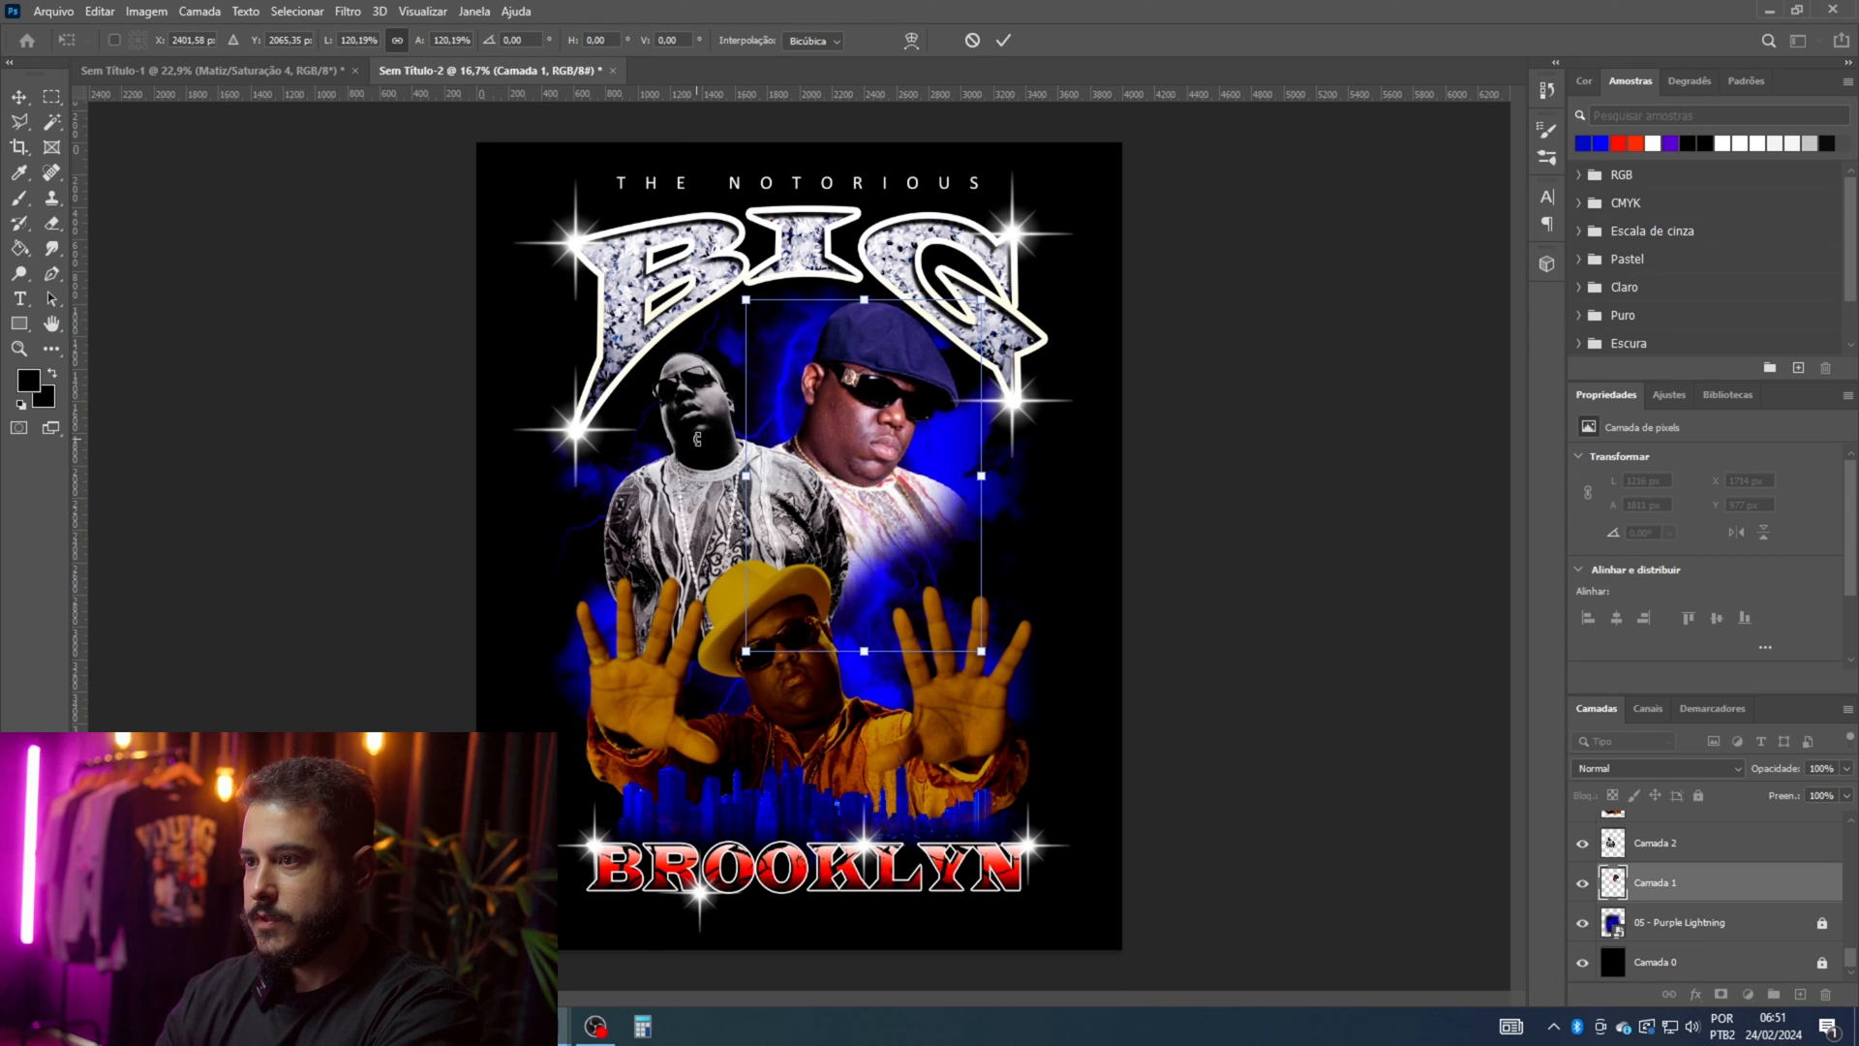
{"action": "key", "text": "Return"}
Step: Rotate the black-and-white cutout Camada 2 by about 4.8° clockwise and move it up and right, closer to the blue-beret portrait
{"action": "left_click", "coordinate": [695, 470]}
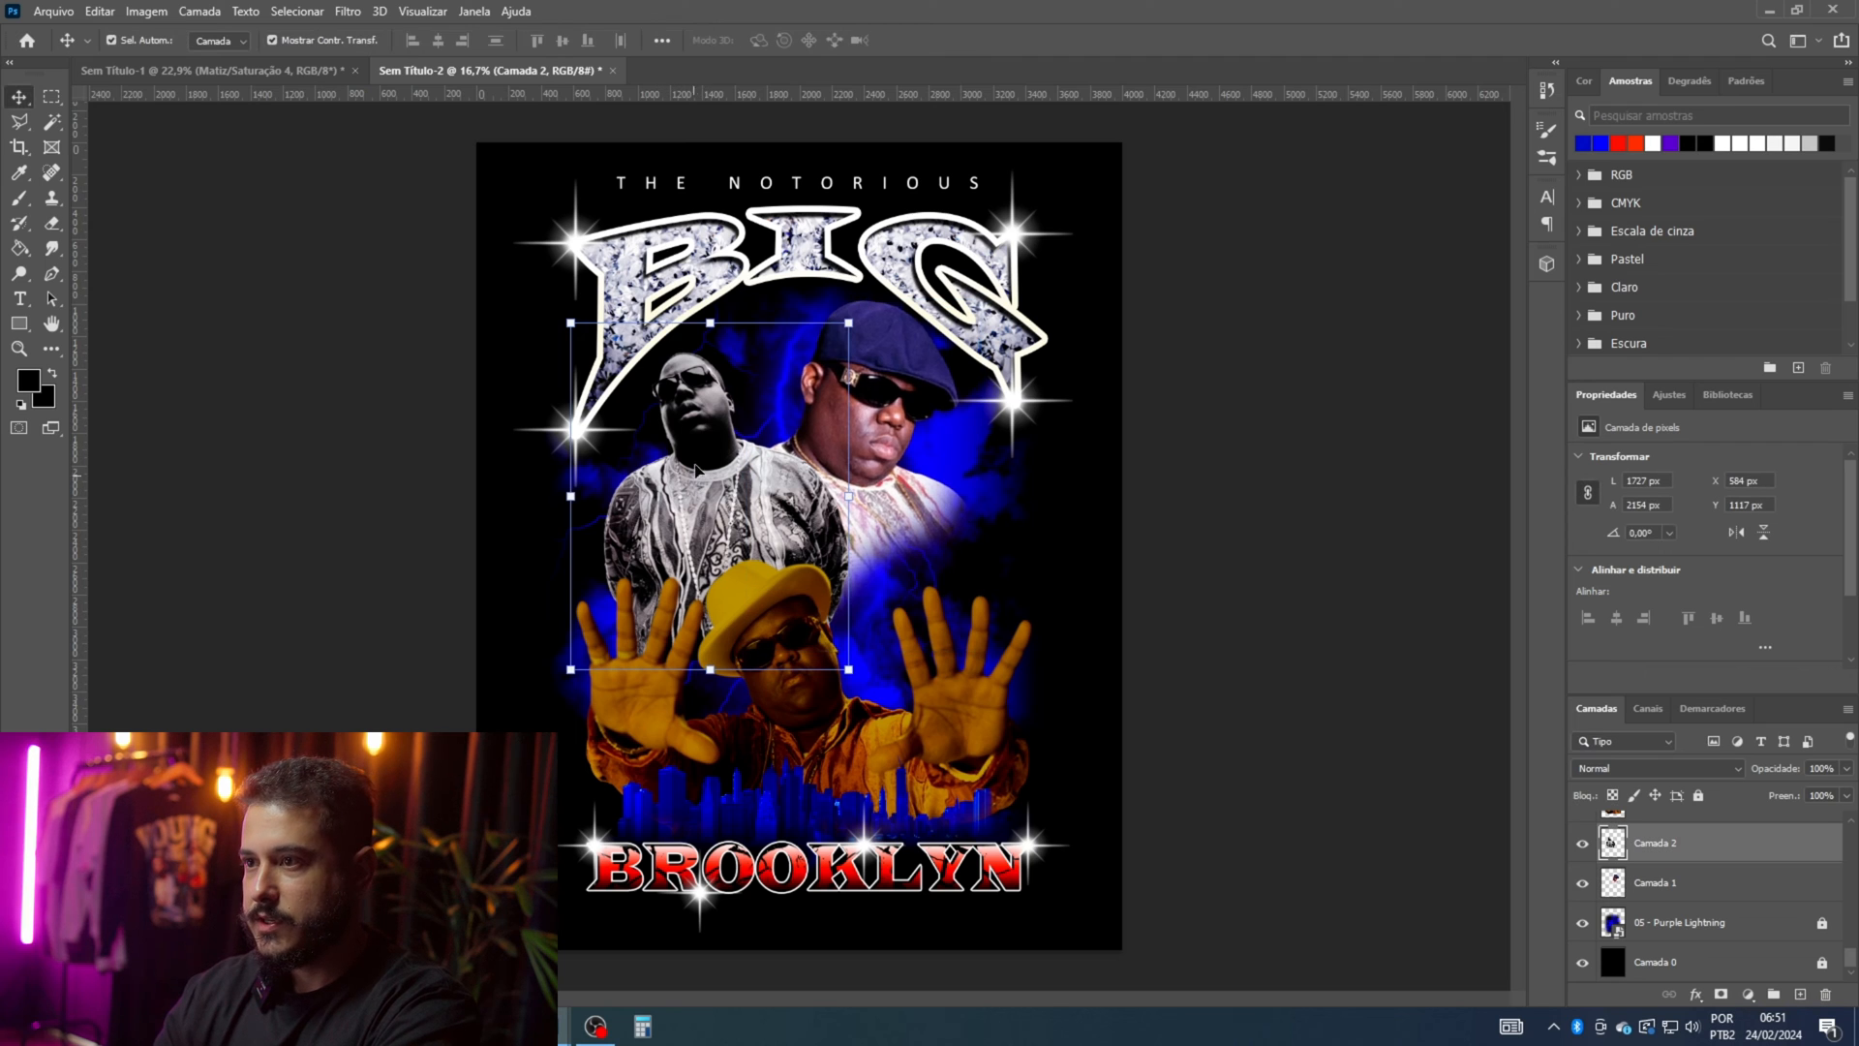
{"action": "left_click_drag", "start_coordinate": [718, 302], "coordinate": [735, 302]}
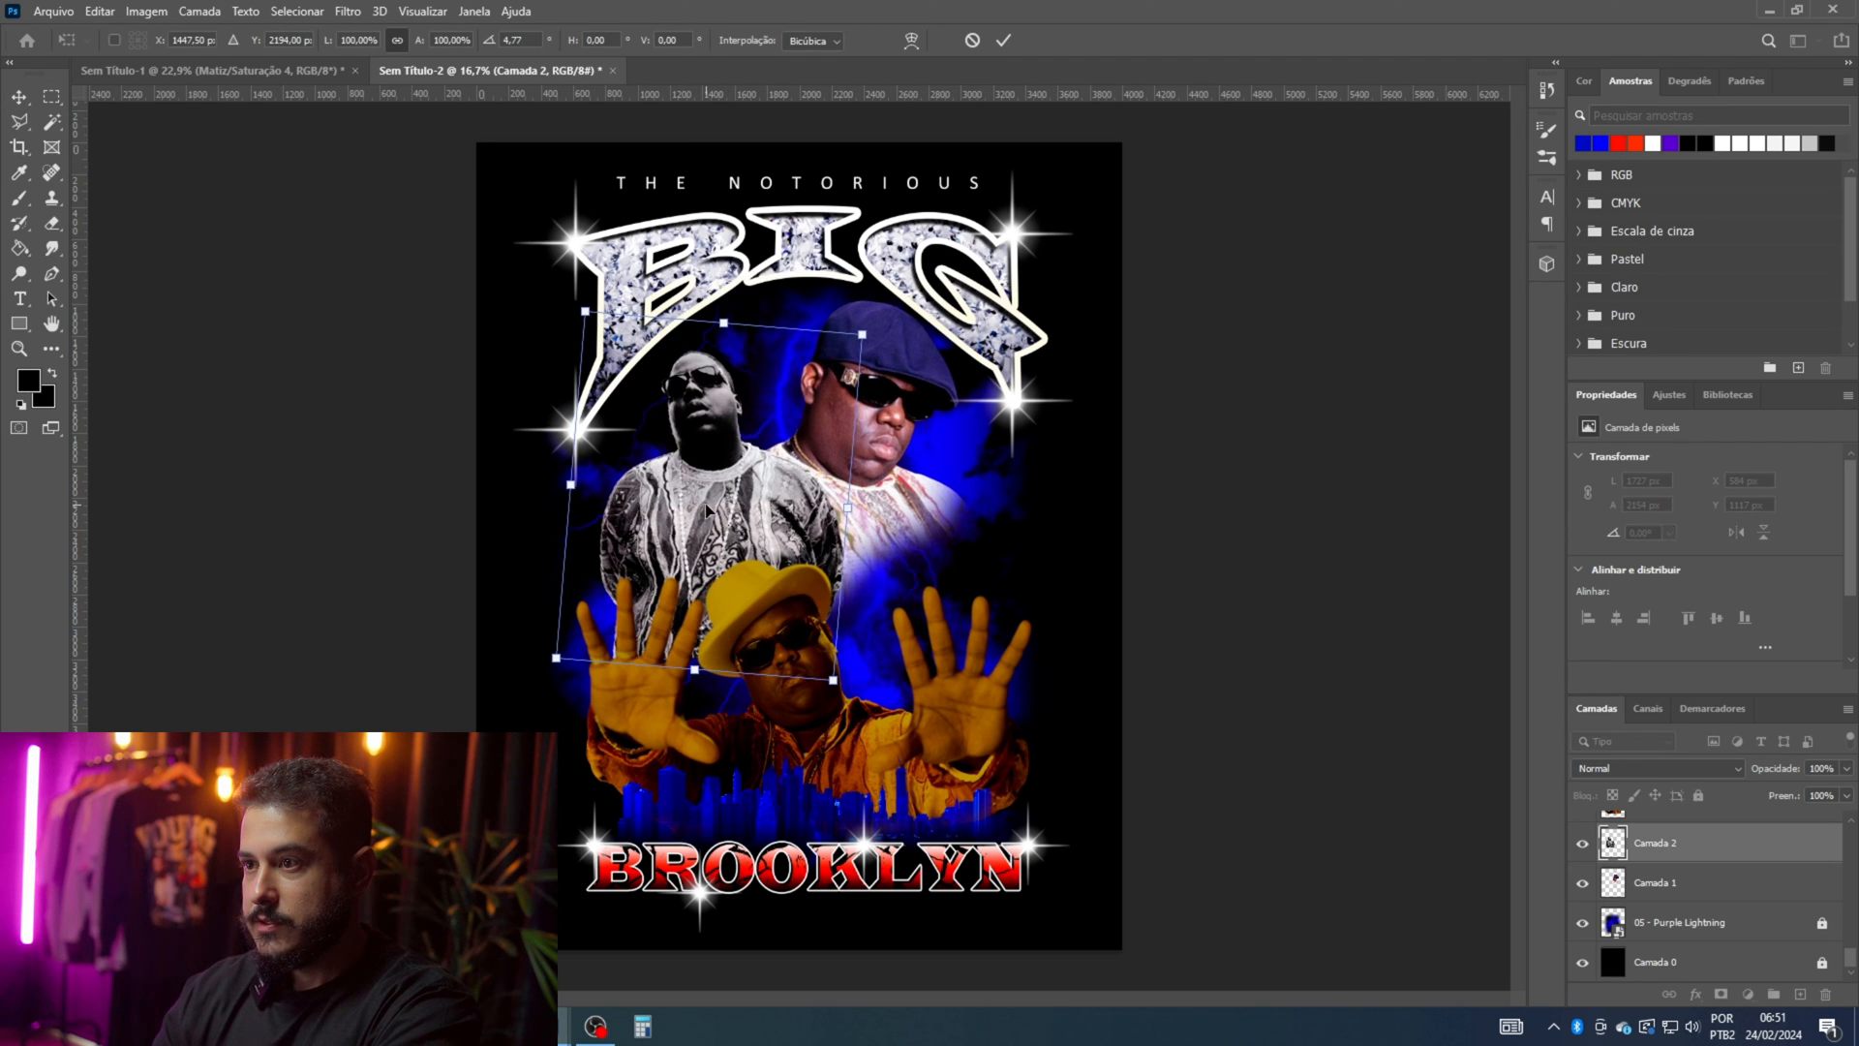
{"action": "left_click_drag", "start_coordinate": [708, 511], "coordinate": [777, 541]}
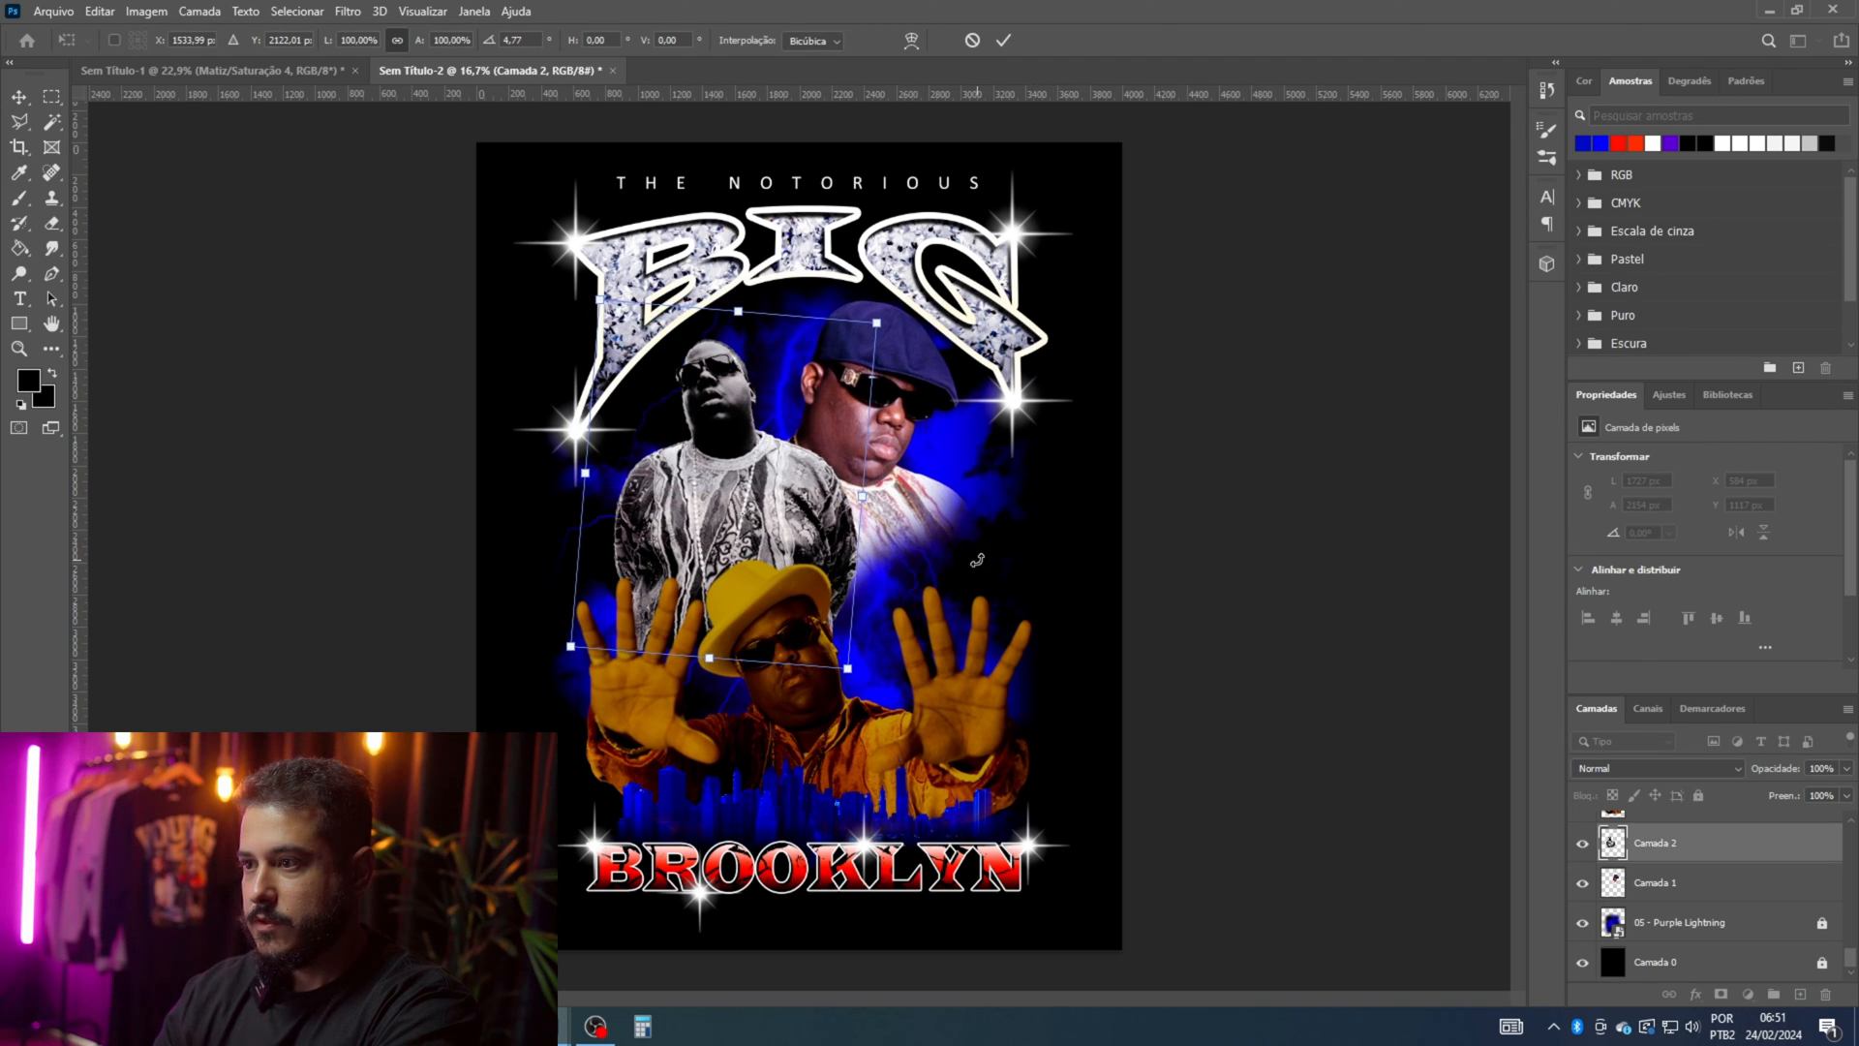
{"action": "key", "text": "Return"}
Step: Add a Color Overlay to Camada 2 in blue 0a00ce, sampled from the lightning and darkened
{"action": "double_click", "coordinate": [1735, 845]}
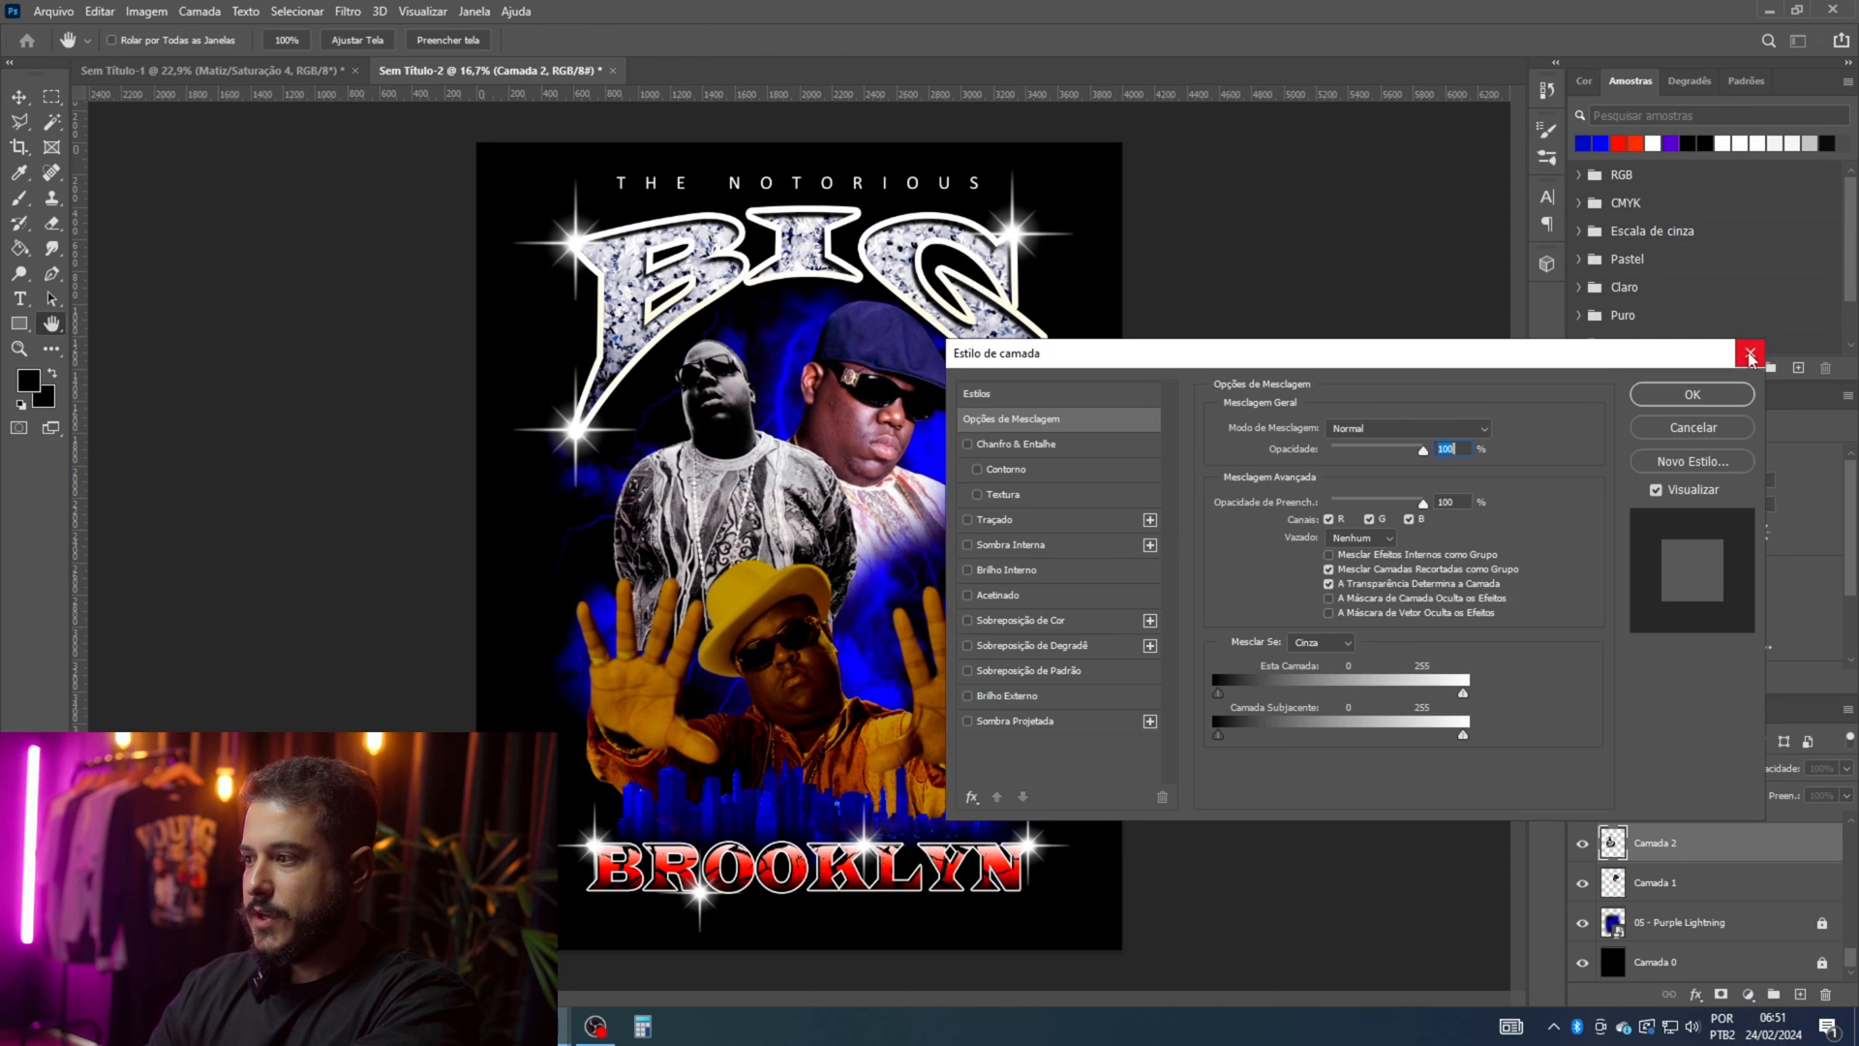
{"action": "left_click", "coordinate": [1751, 355]}
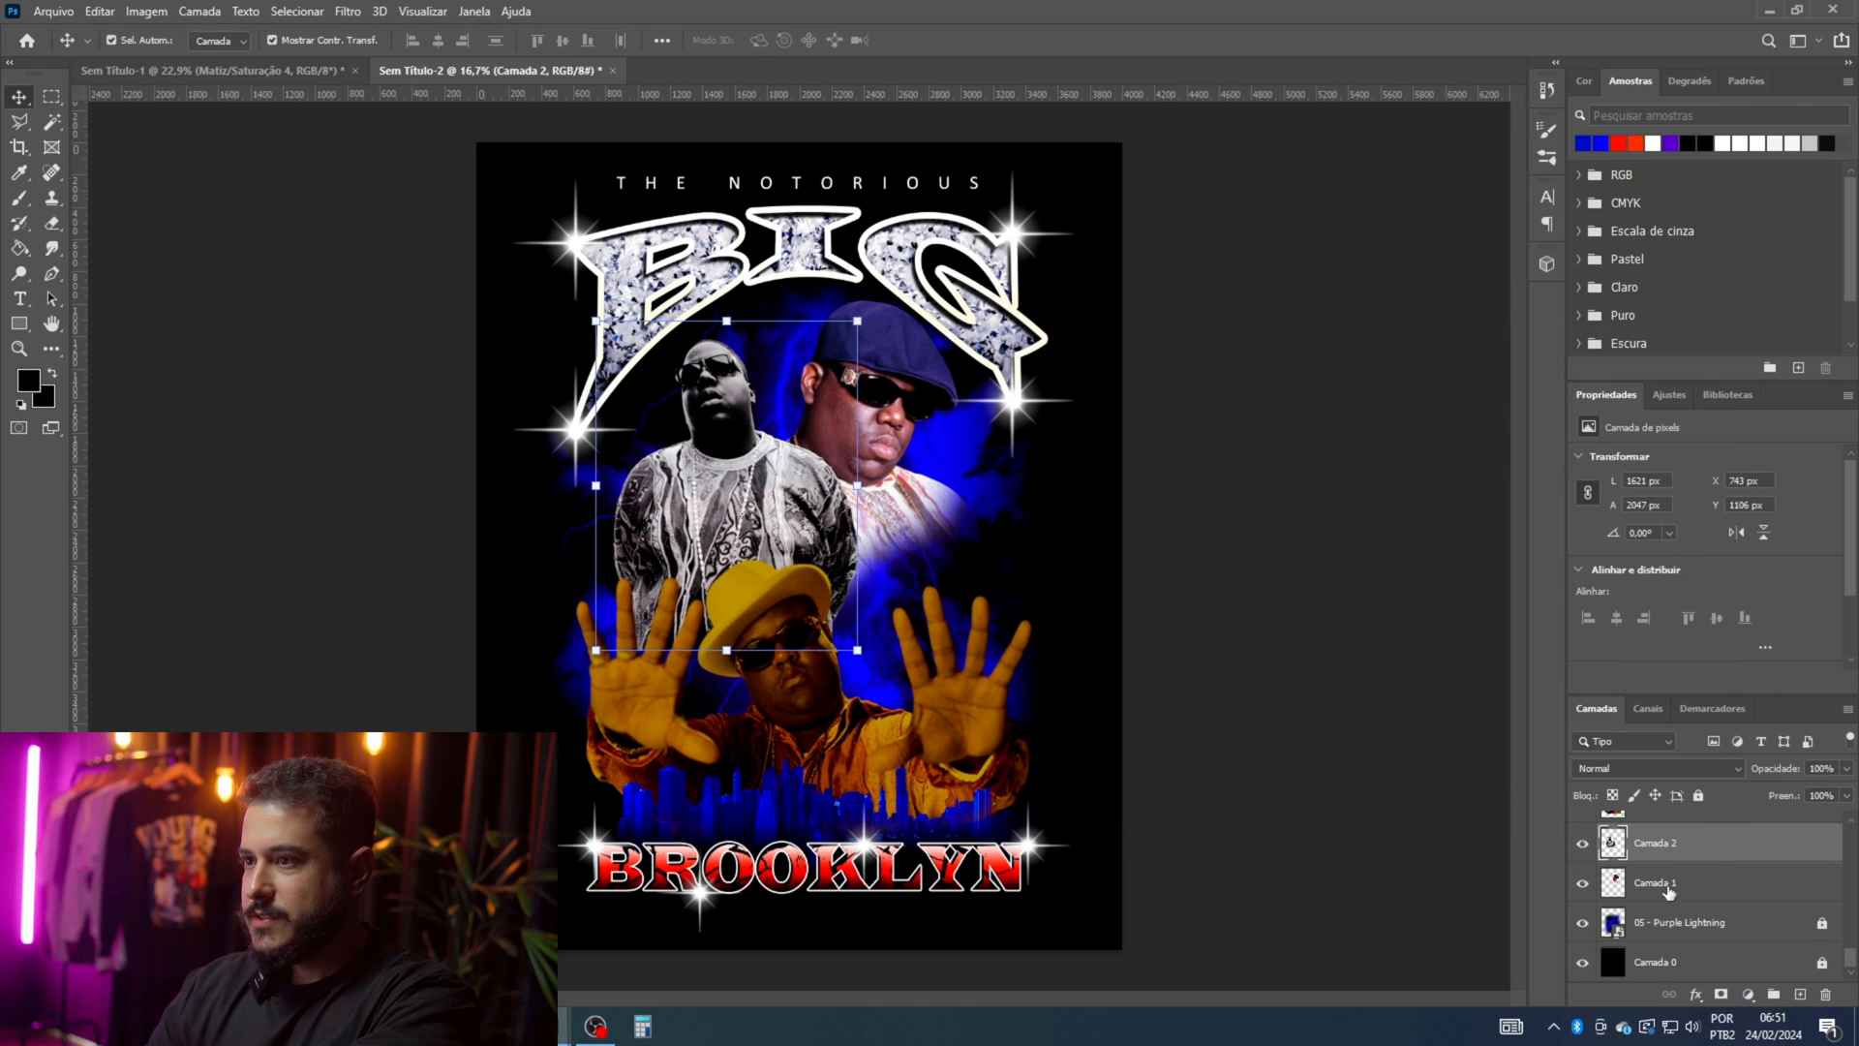
{"action": "double_click", "coordinate": [1710, 846]}
{"action": "left_click", "coordinate": [1031, 622]}
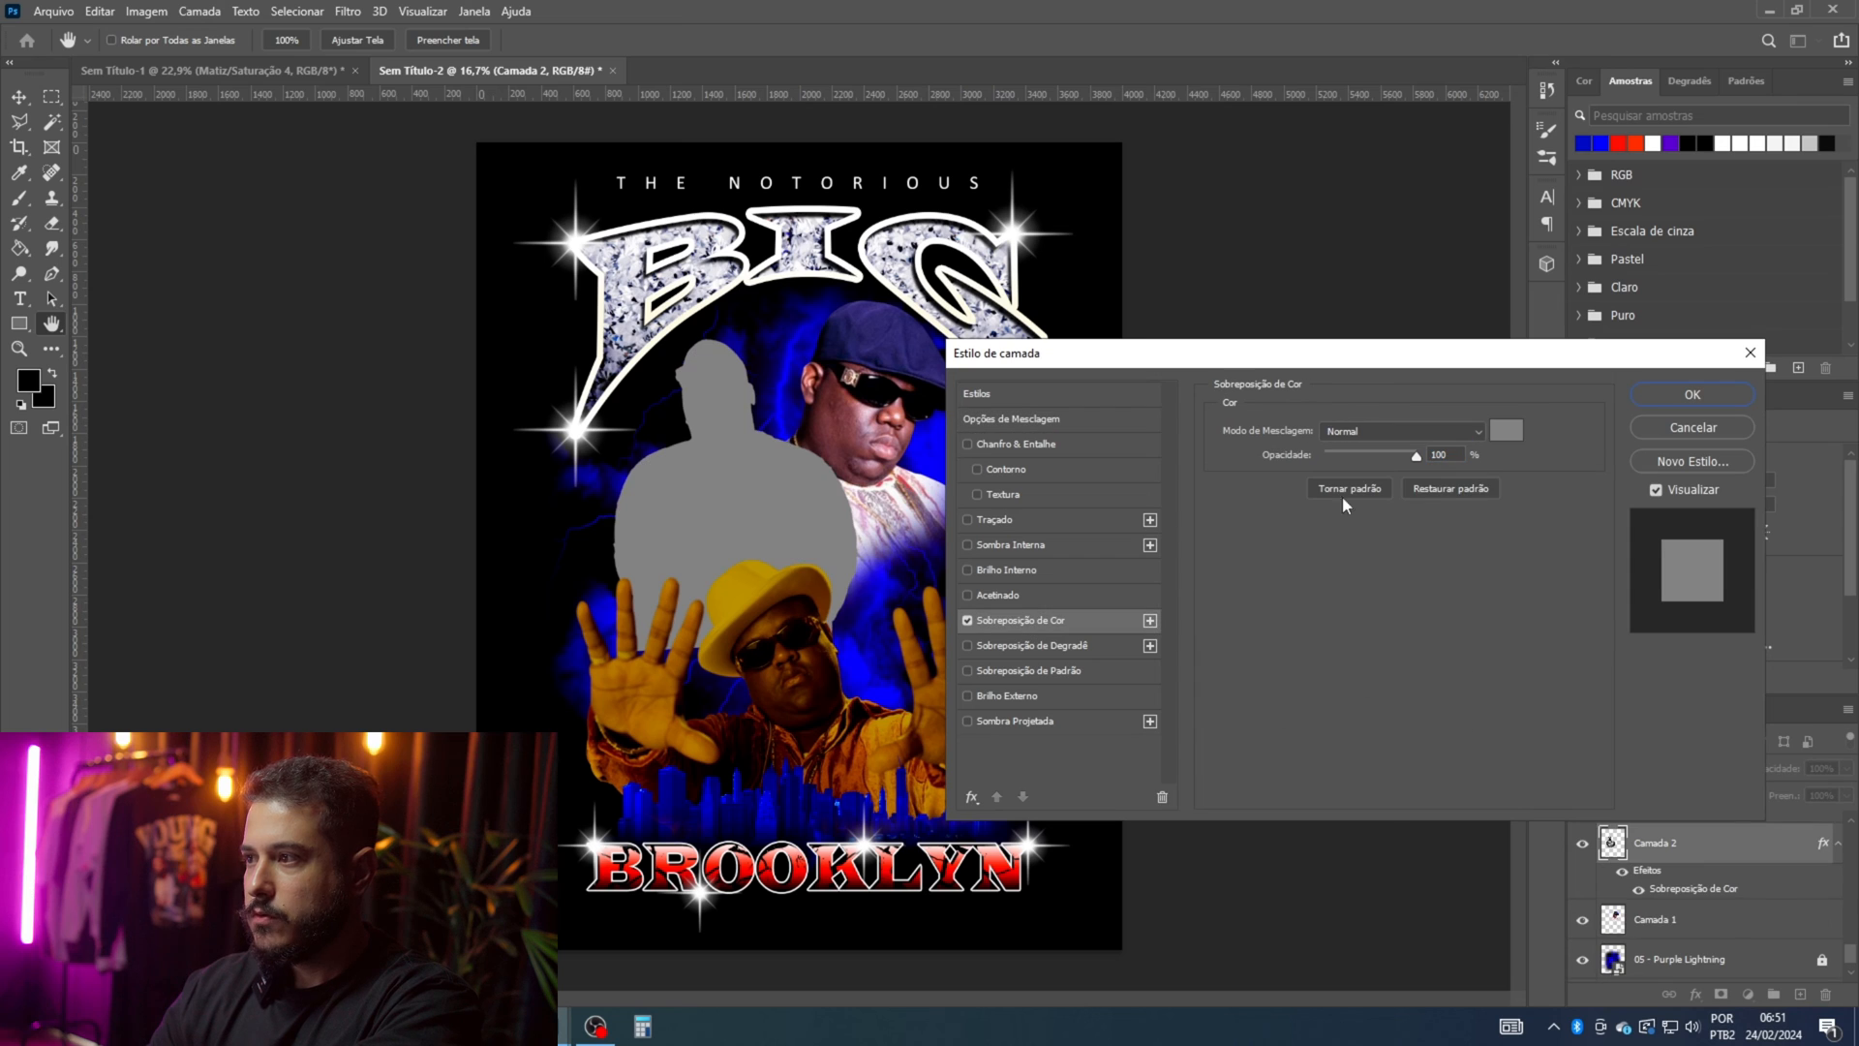
{"action": "left_click", "coordinate": [1504, 431]}
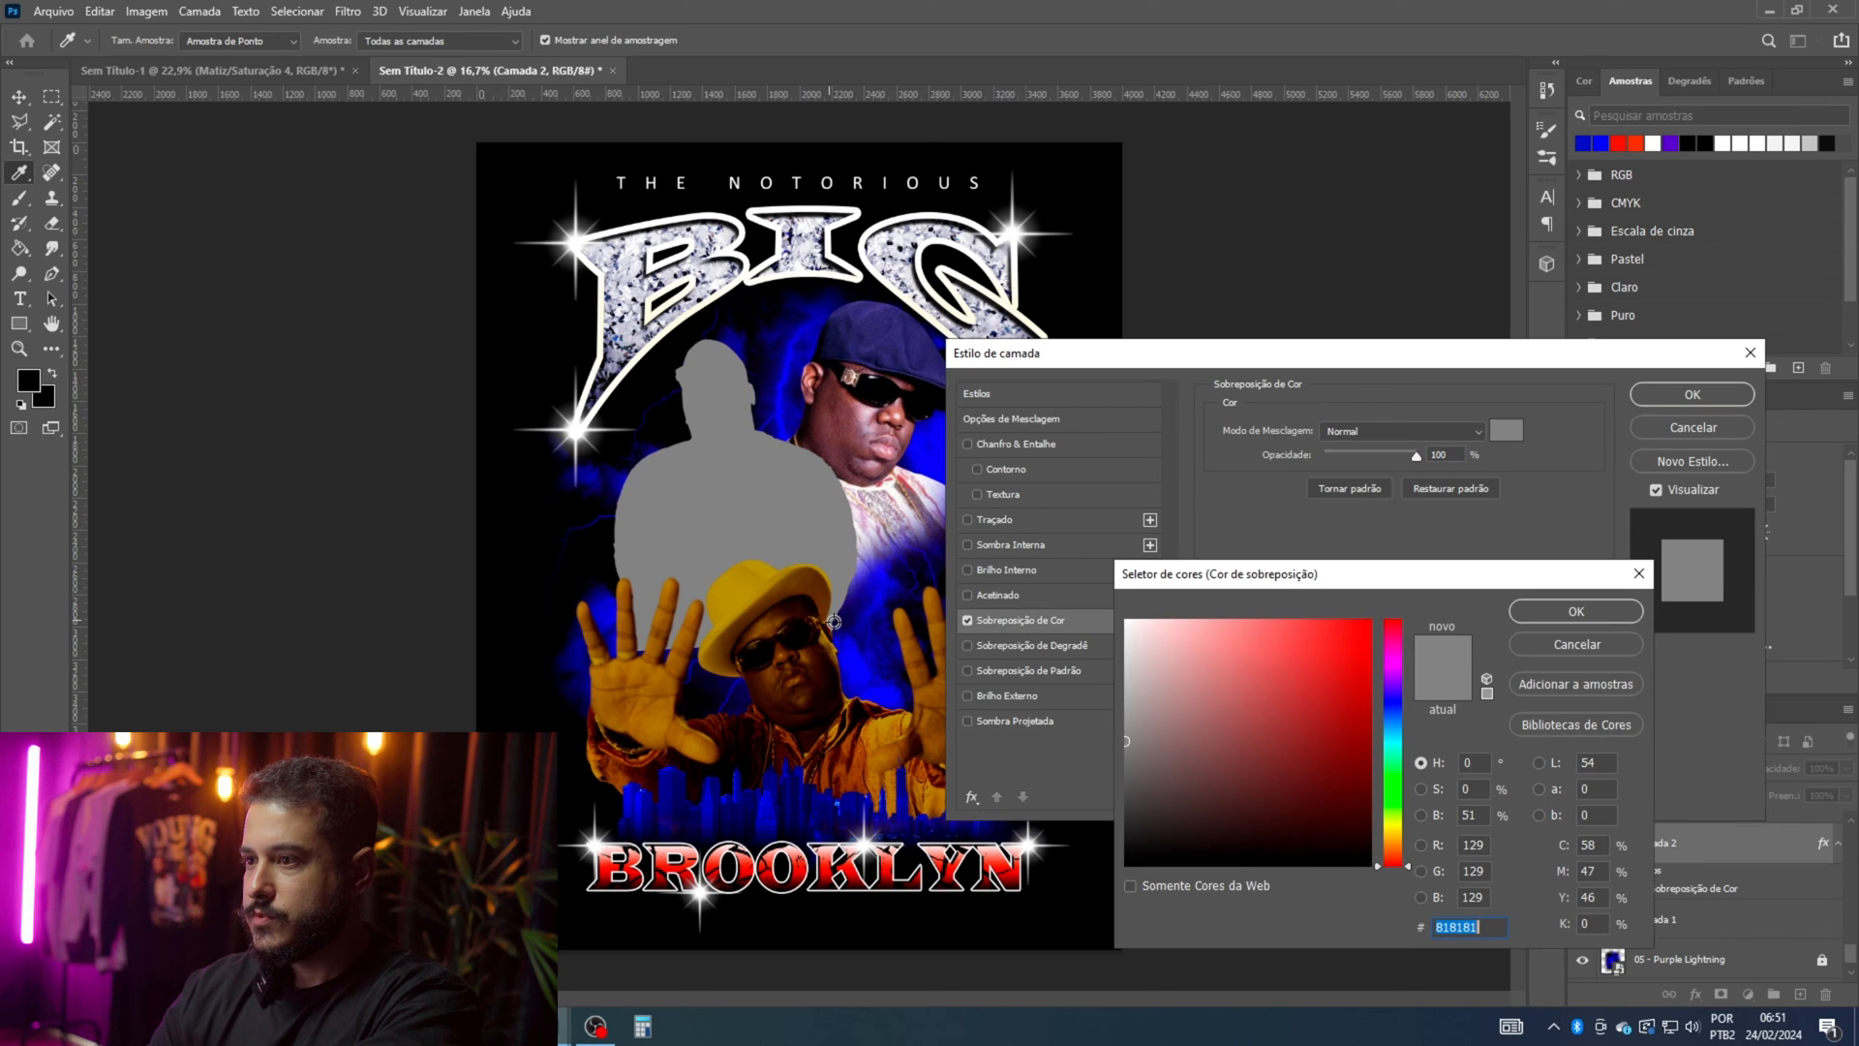
{"action": "left_click", "coordinate": [855, 660]}
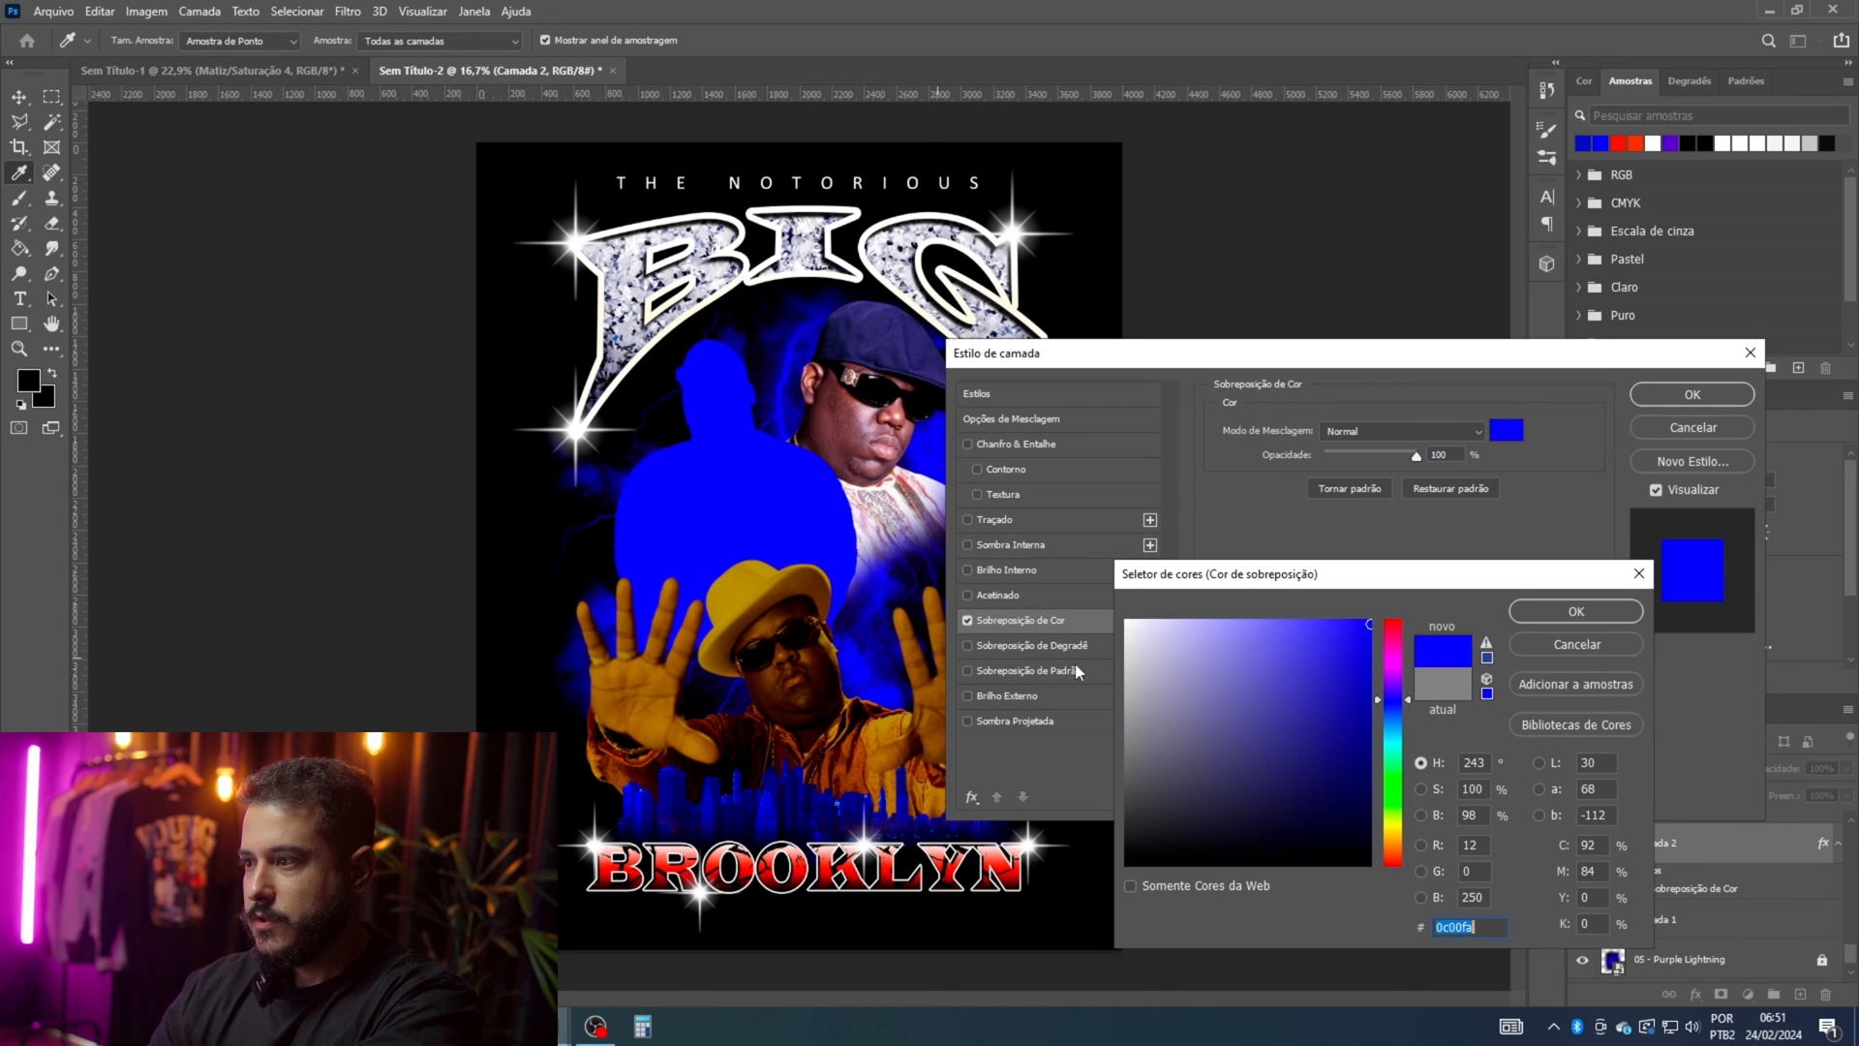
{"action": "left_click_drag", "start_coordinate": [1369, 625], "coordinate": [1369, 663]}
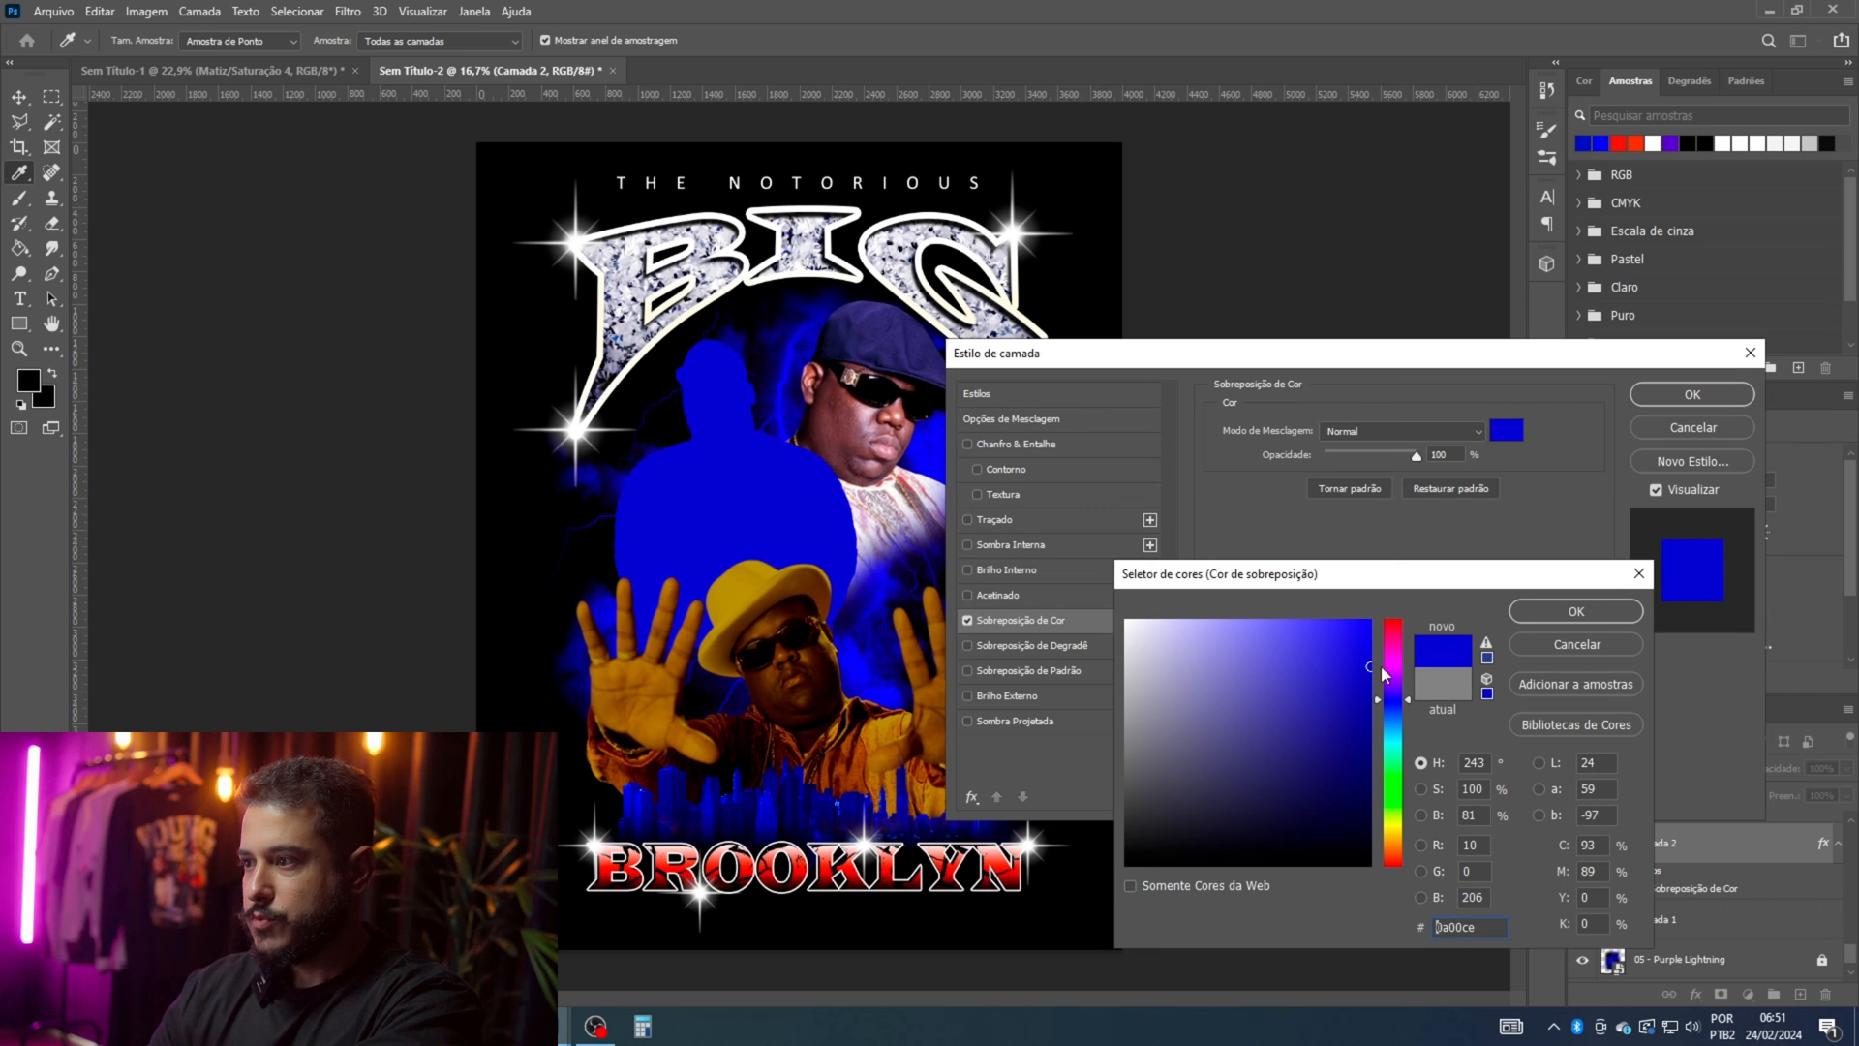
{"action": "left_click", "coordinate": [1571, 610]}
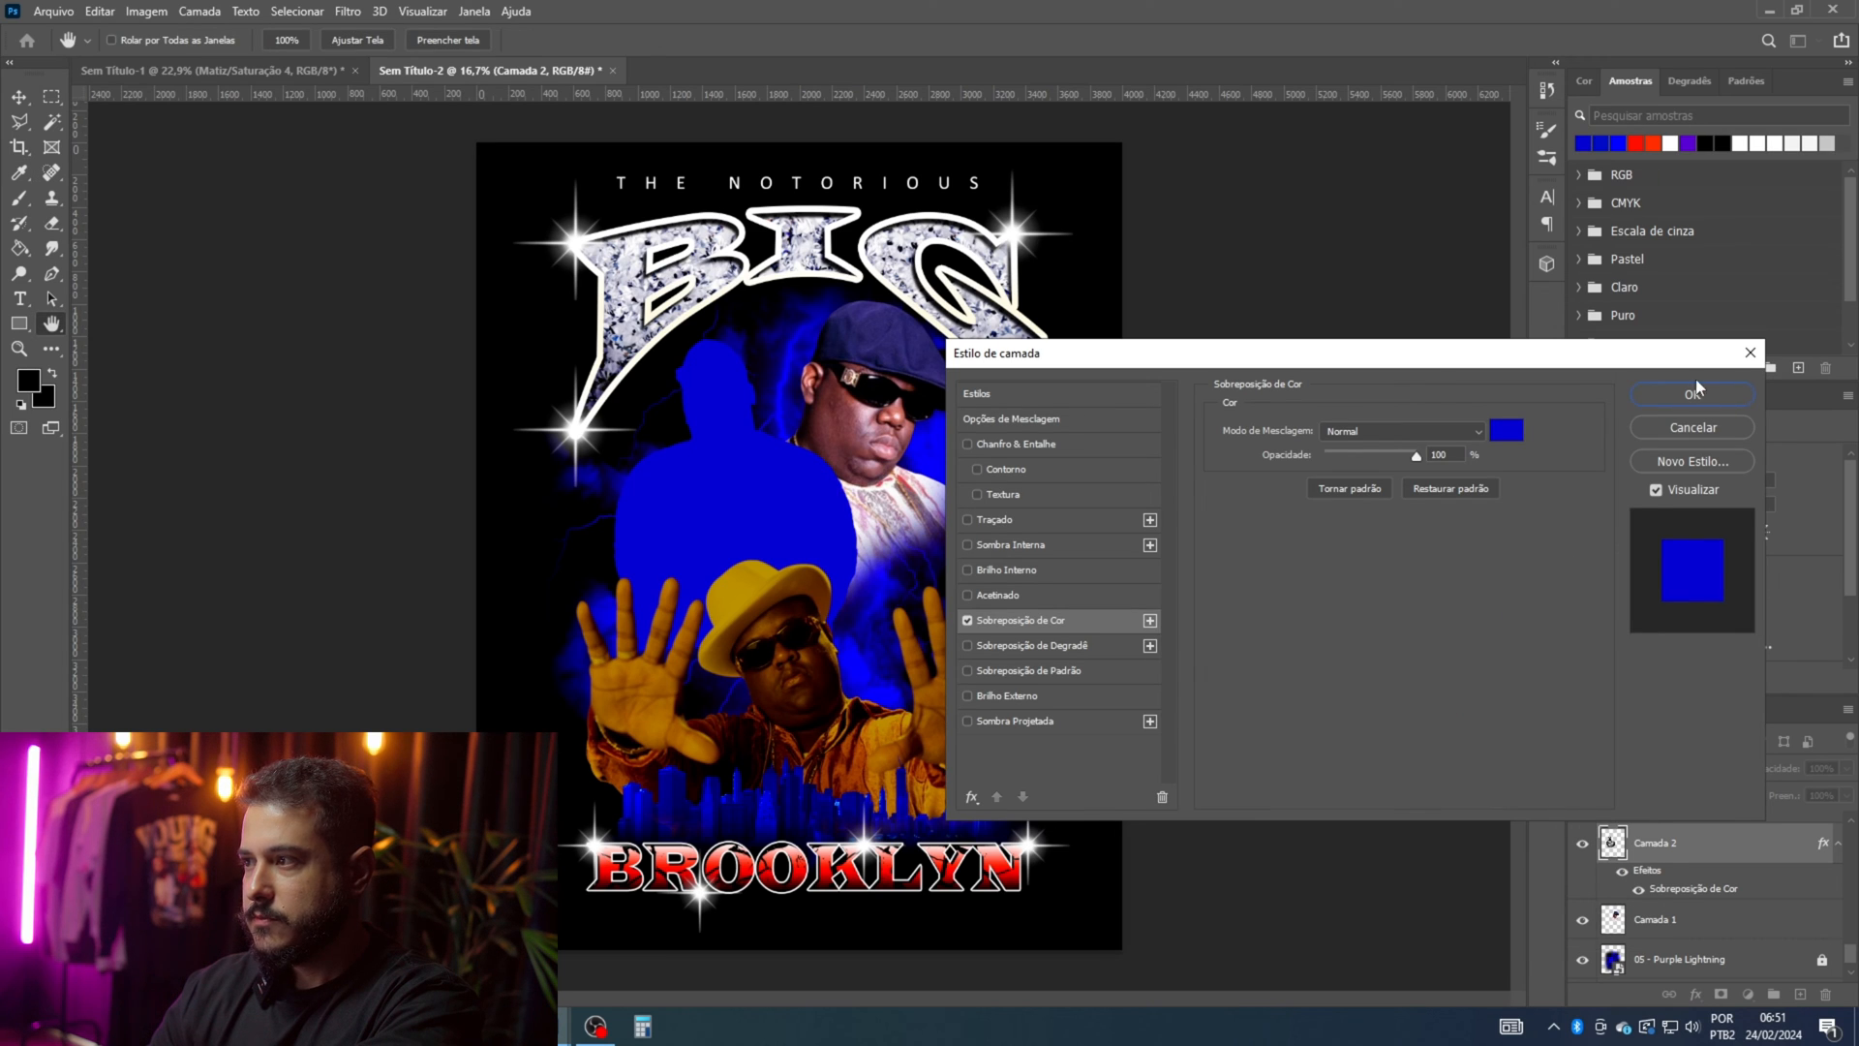
{"action": "left_click", "coordinate": [1667, 396]}
Step: Add a Color Overlay to the blue-beret portrait Camada 1, sampling blue 0a00ce from the Camada 2 silhouette
{"action": "key", "text": "v"}
{"action": "left_click", "coordinate": [901, 399]}
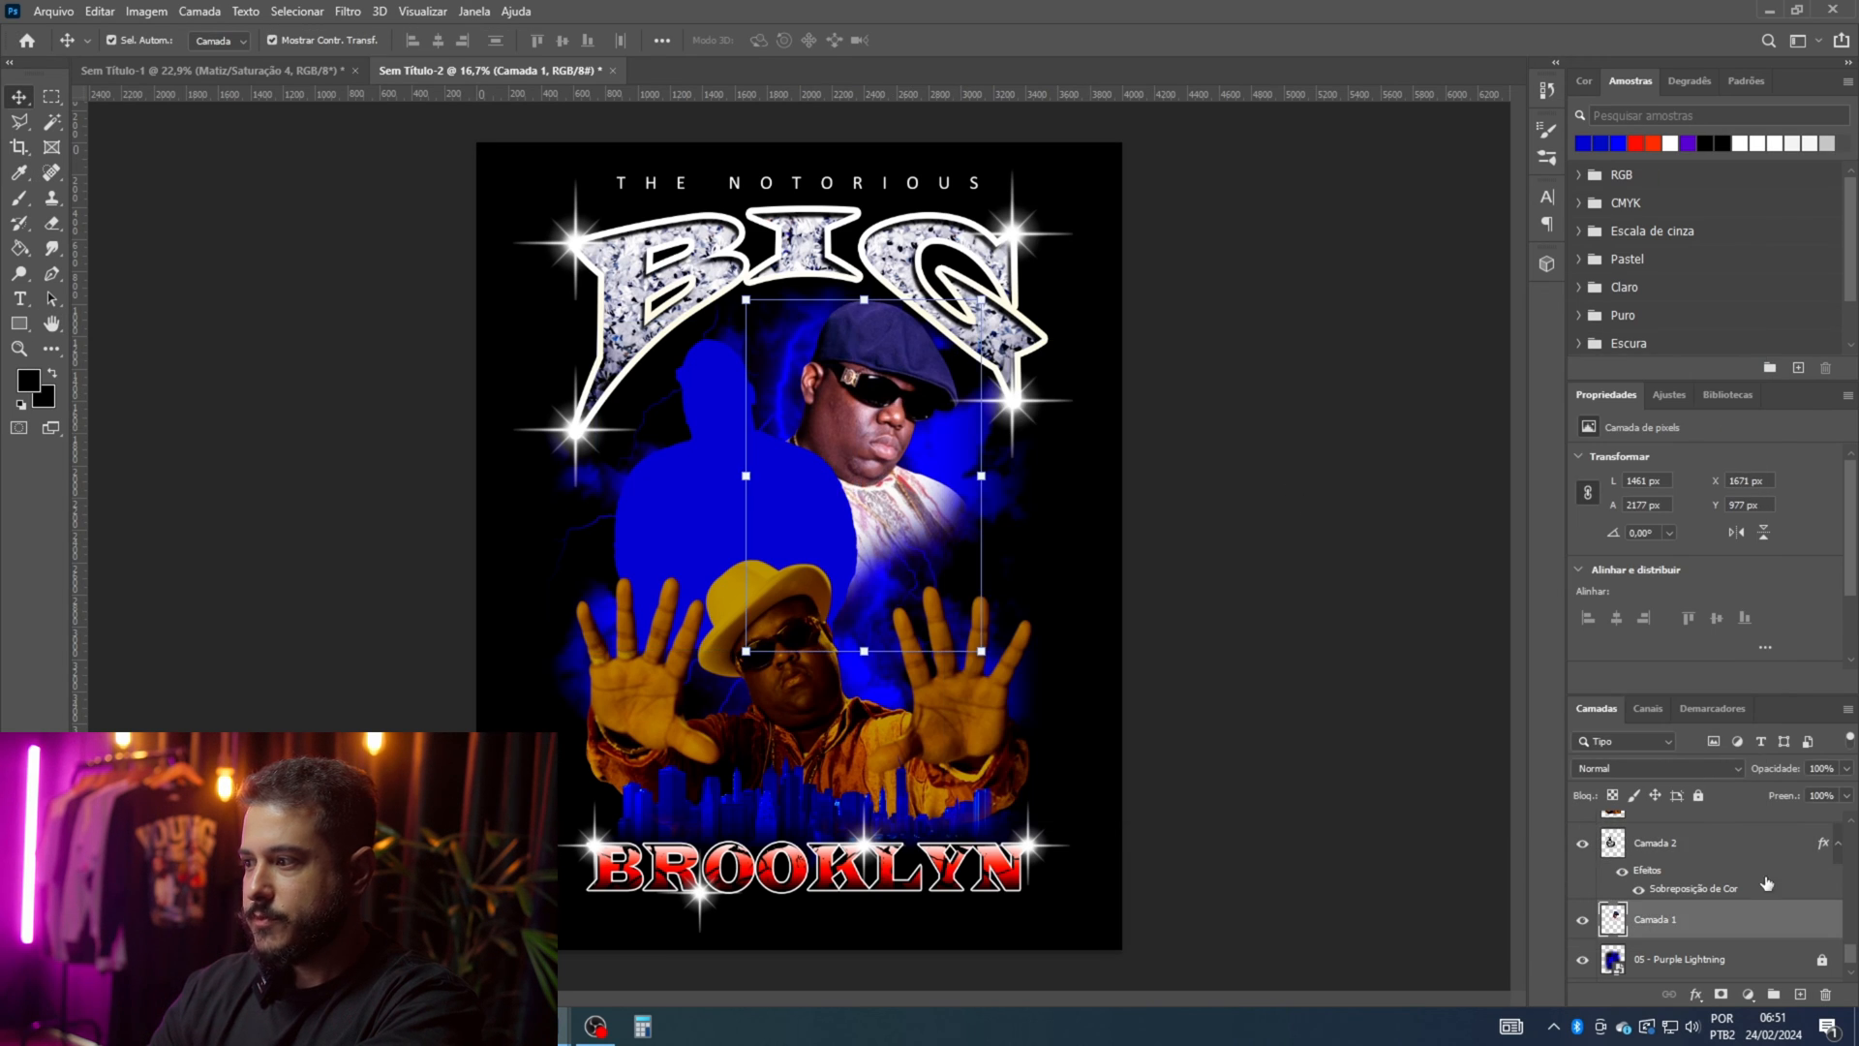
{"action": "double_click", "coordinate": [1754, 928]}
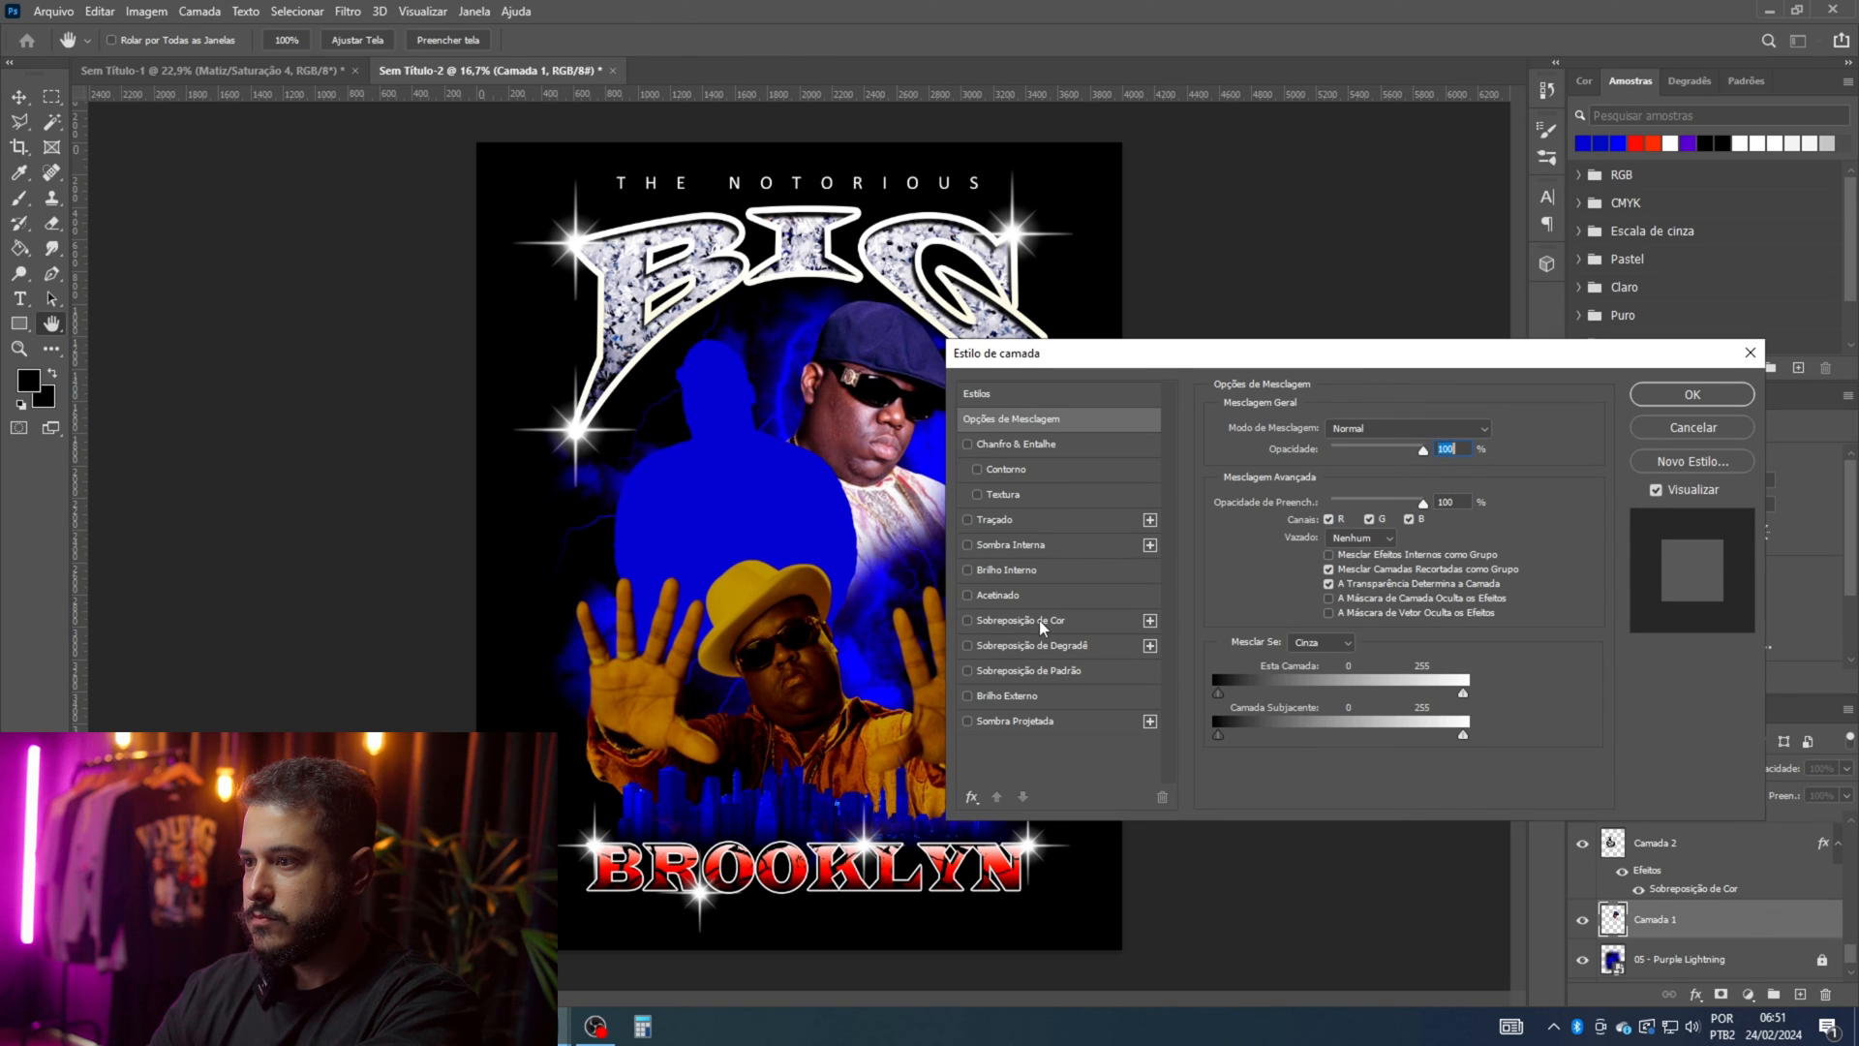
{"action": "left_click", "coordinate": [1032, 620]}
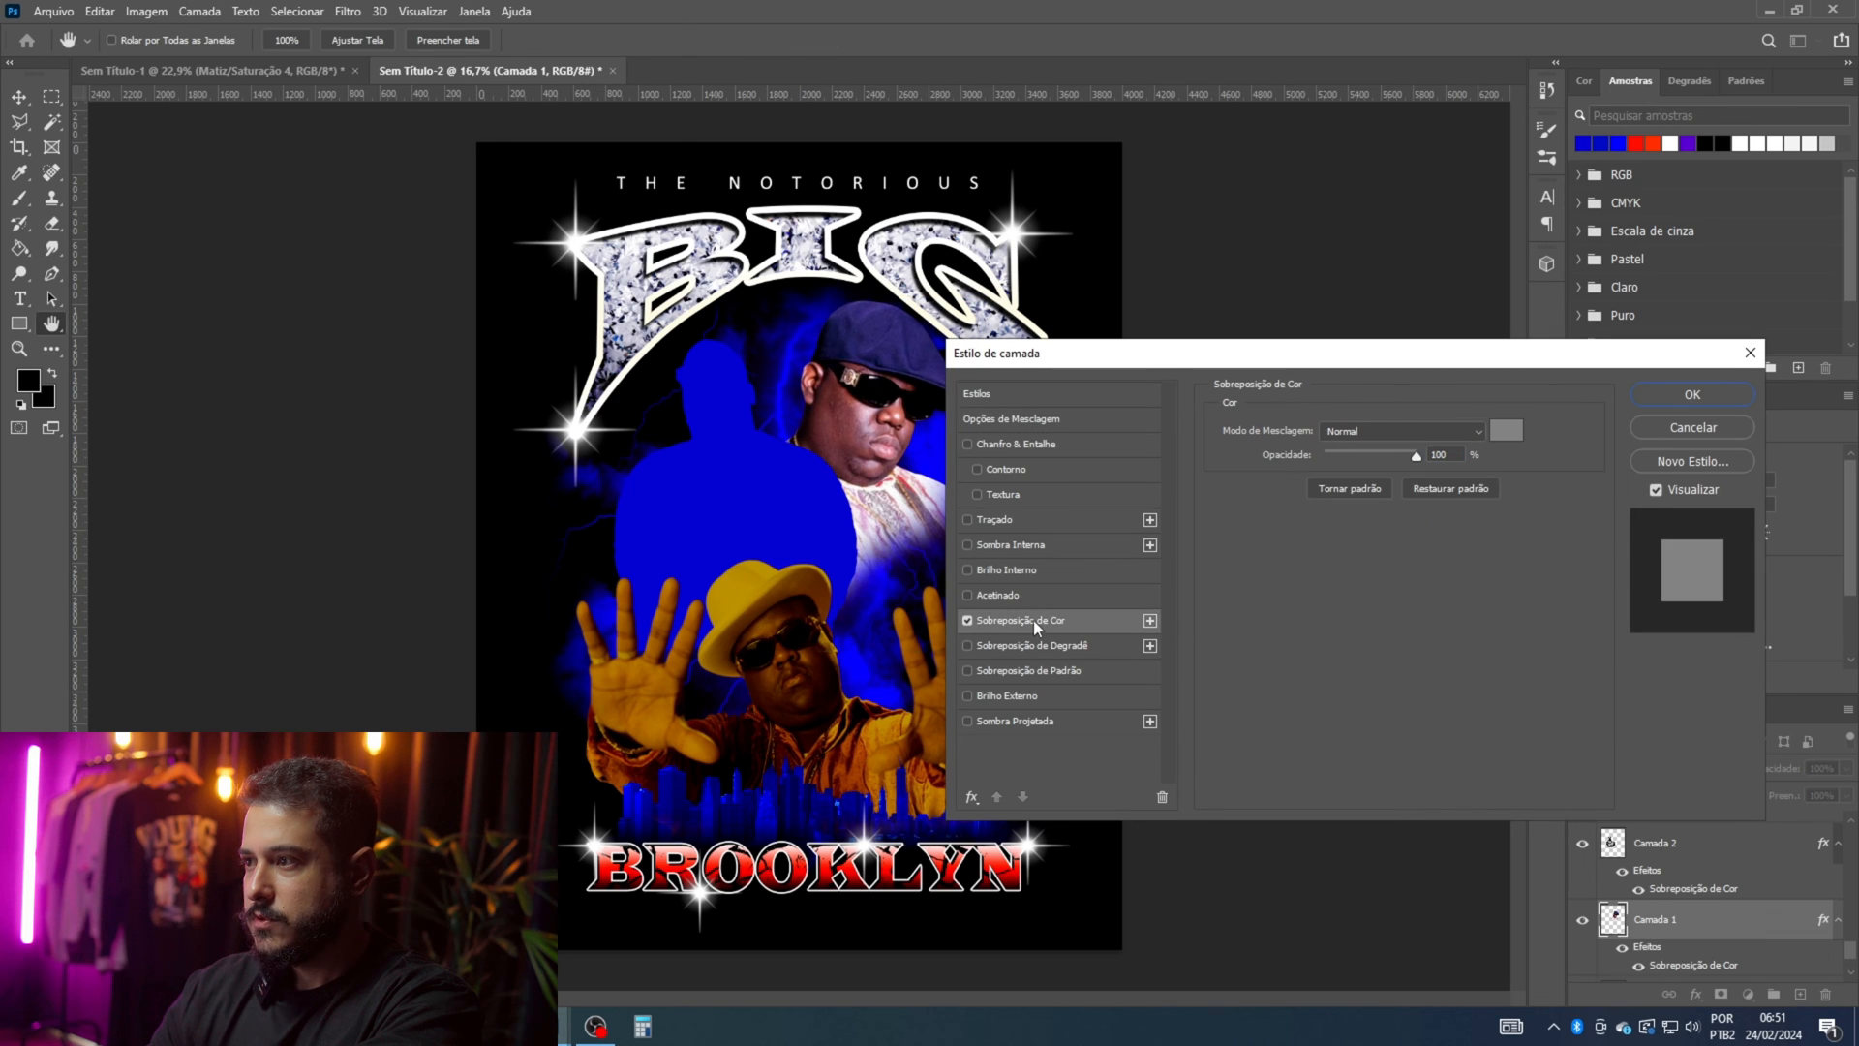
{"action": "left_click", "coordinate": [1501, 432]}
{"action": "left_click", "coordinate": [798, 509]}
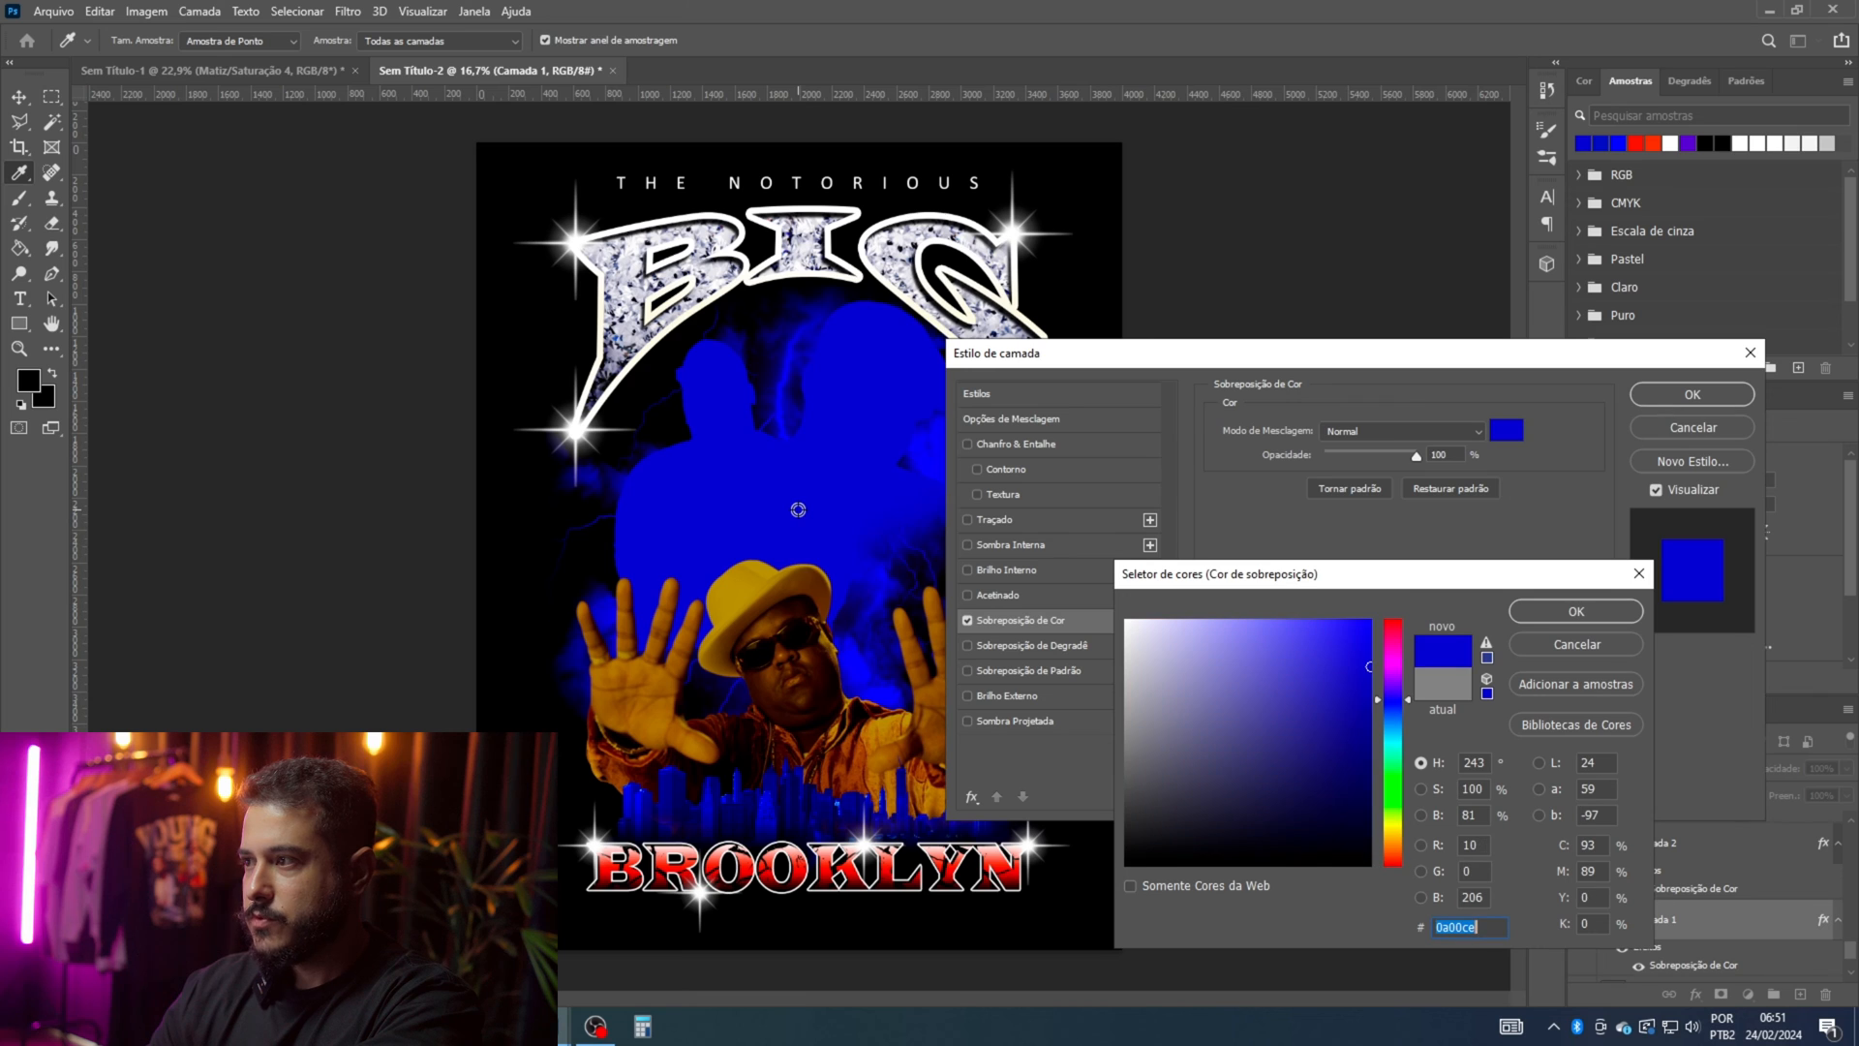
{"action": "left_click", "coordinate": [1598, 610]}
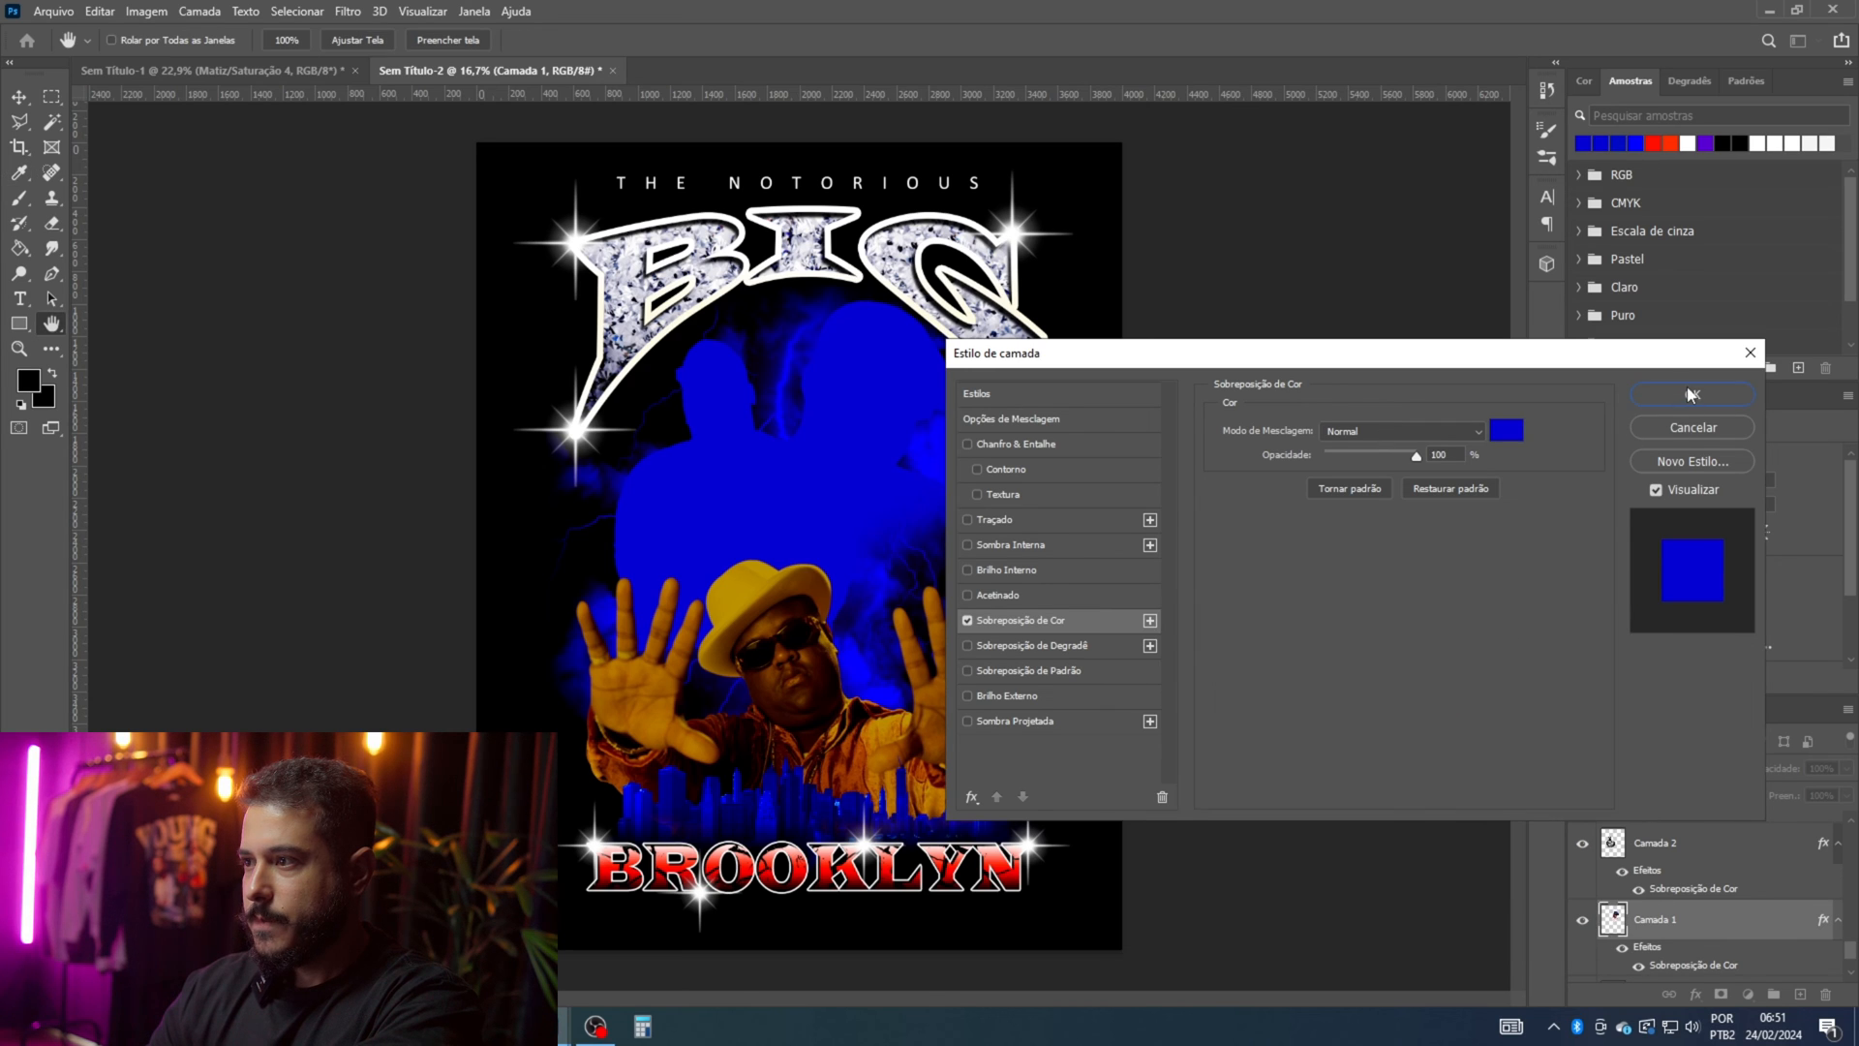
Step: Set the blend mode of Camada 1's Color Overlay to Escurecer and apply the layer style
{"action": "left_click", "coordinate": [1362, 430]}
{"action": "left_click", "coordinate": [1361, 430]}
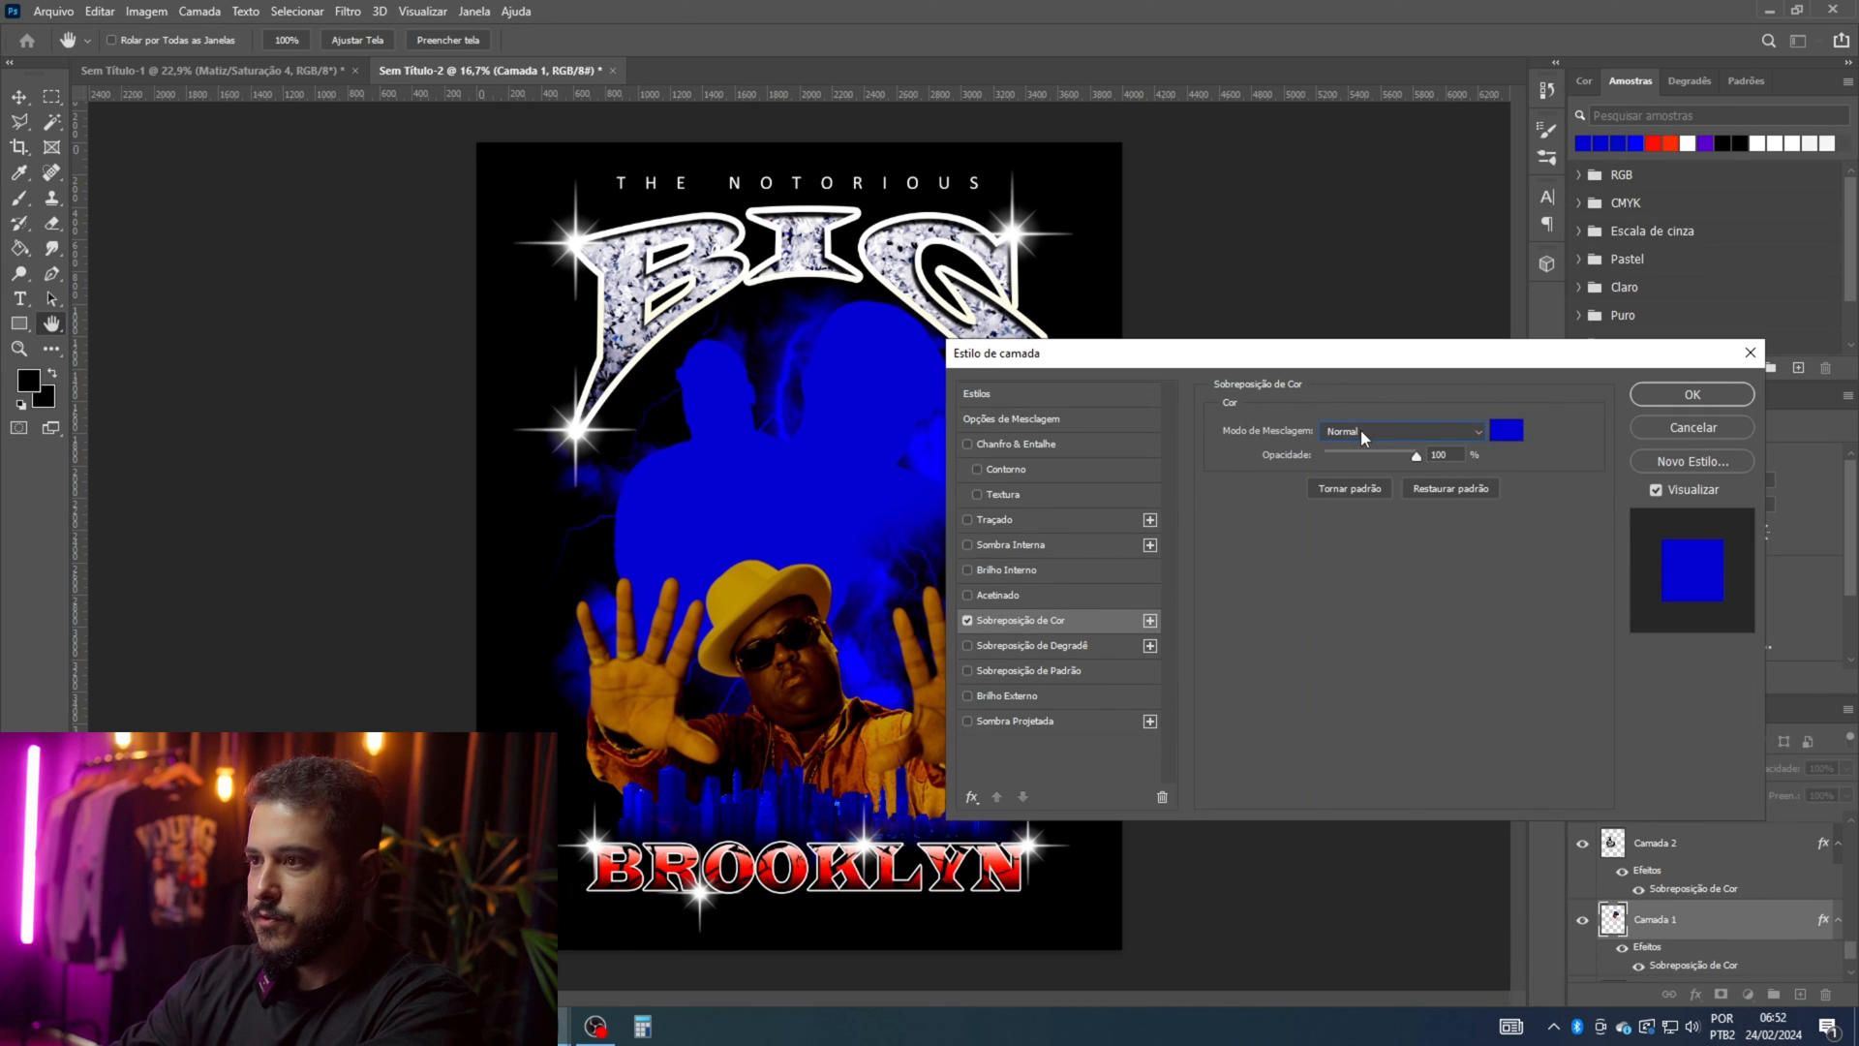
{"action": "key", "text": "Down"}
{"action": "key", "text": "Down"}
{"action": "key", "text": "Down"}
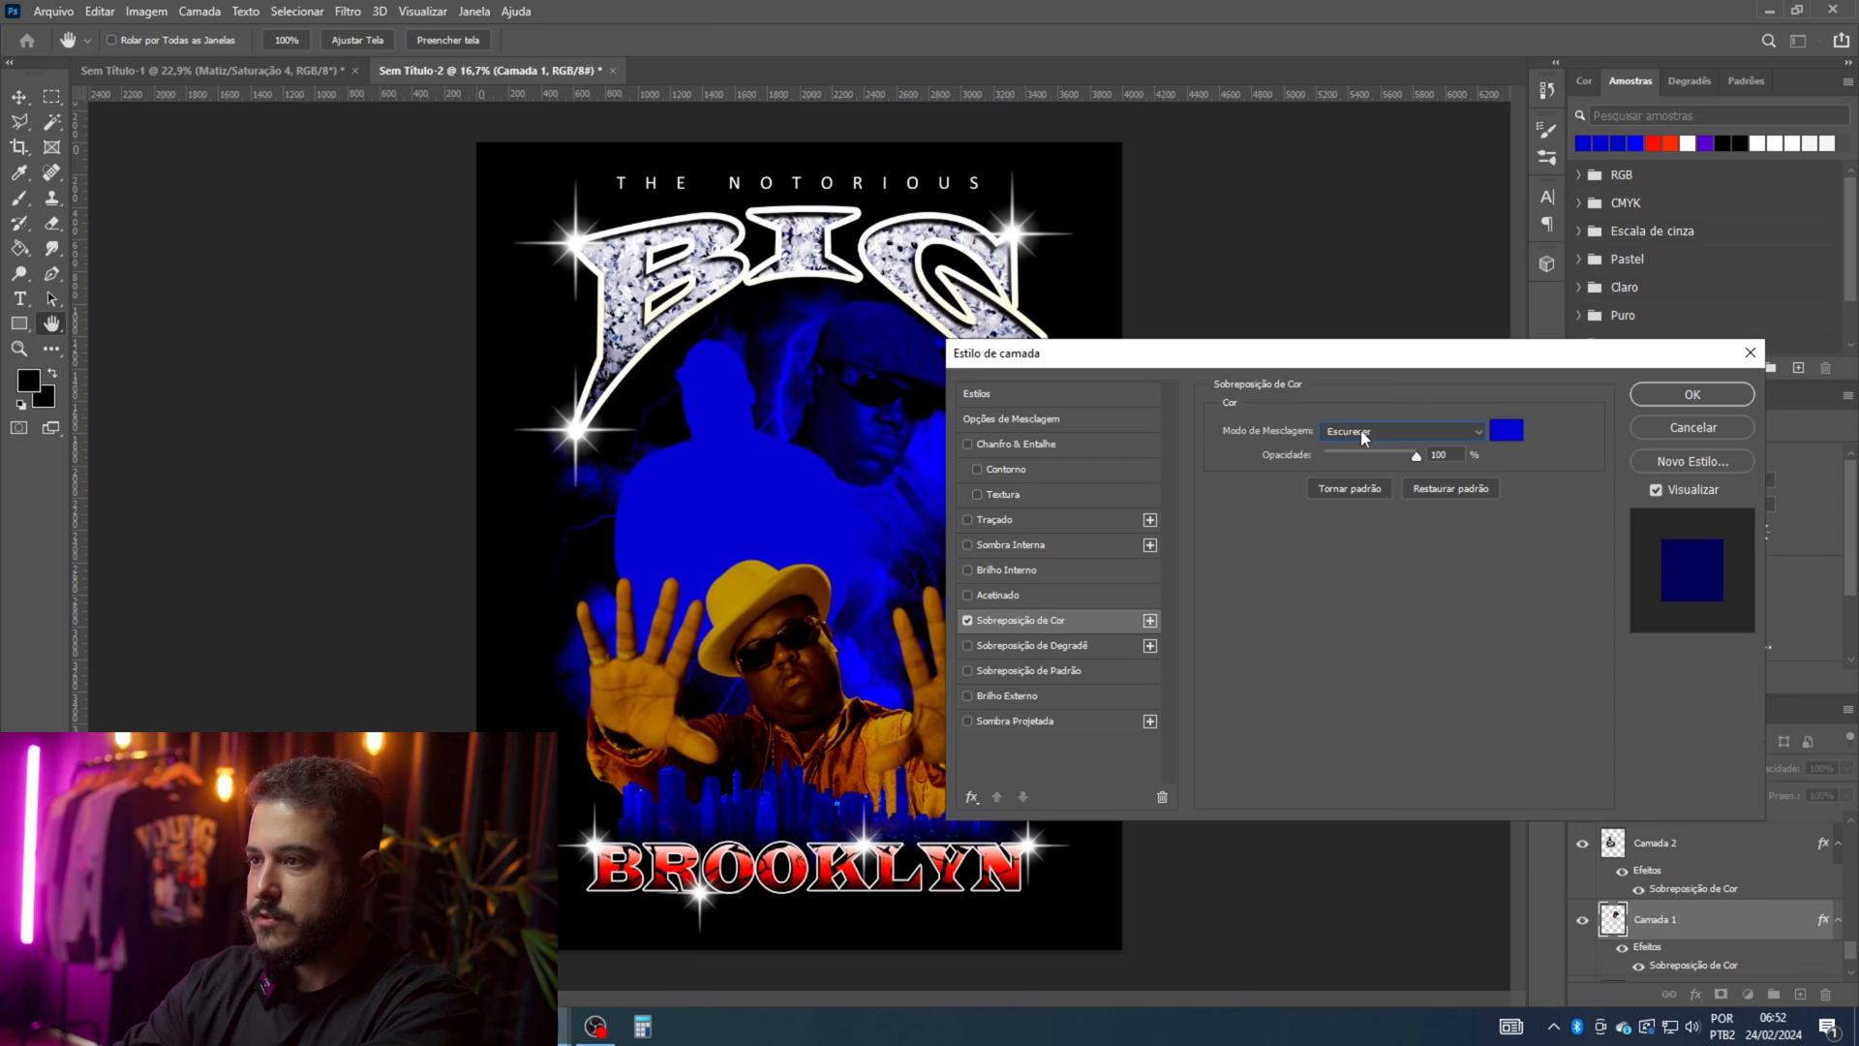
{"action": "left_click", "coordinate": [1692, 394]}
Step: Set the blend mode of Camada 2's blue Color Overlay to Multiplicação and apply the layer style
{"action": "key", "text": "v"}
{"action": "left_click", "coordinate": [711, 530]}
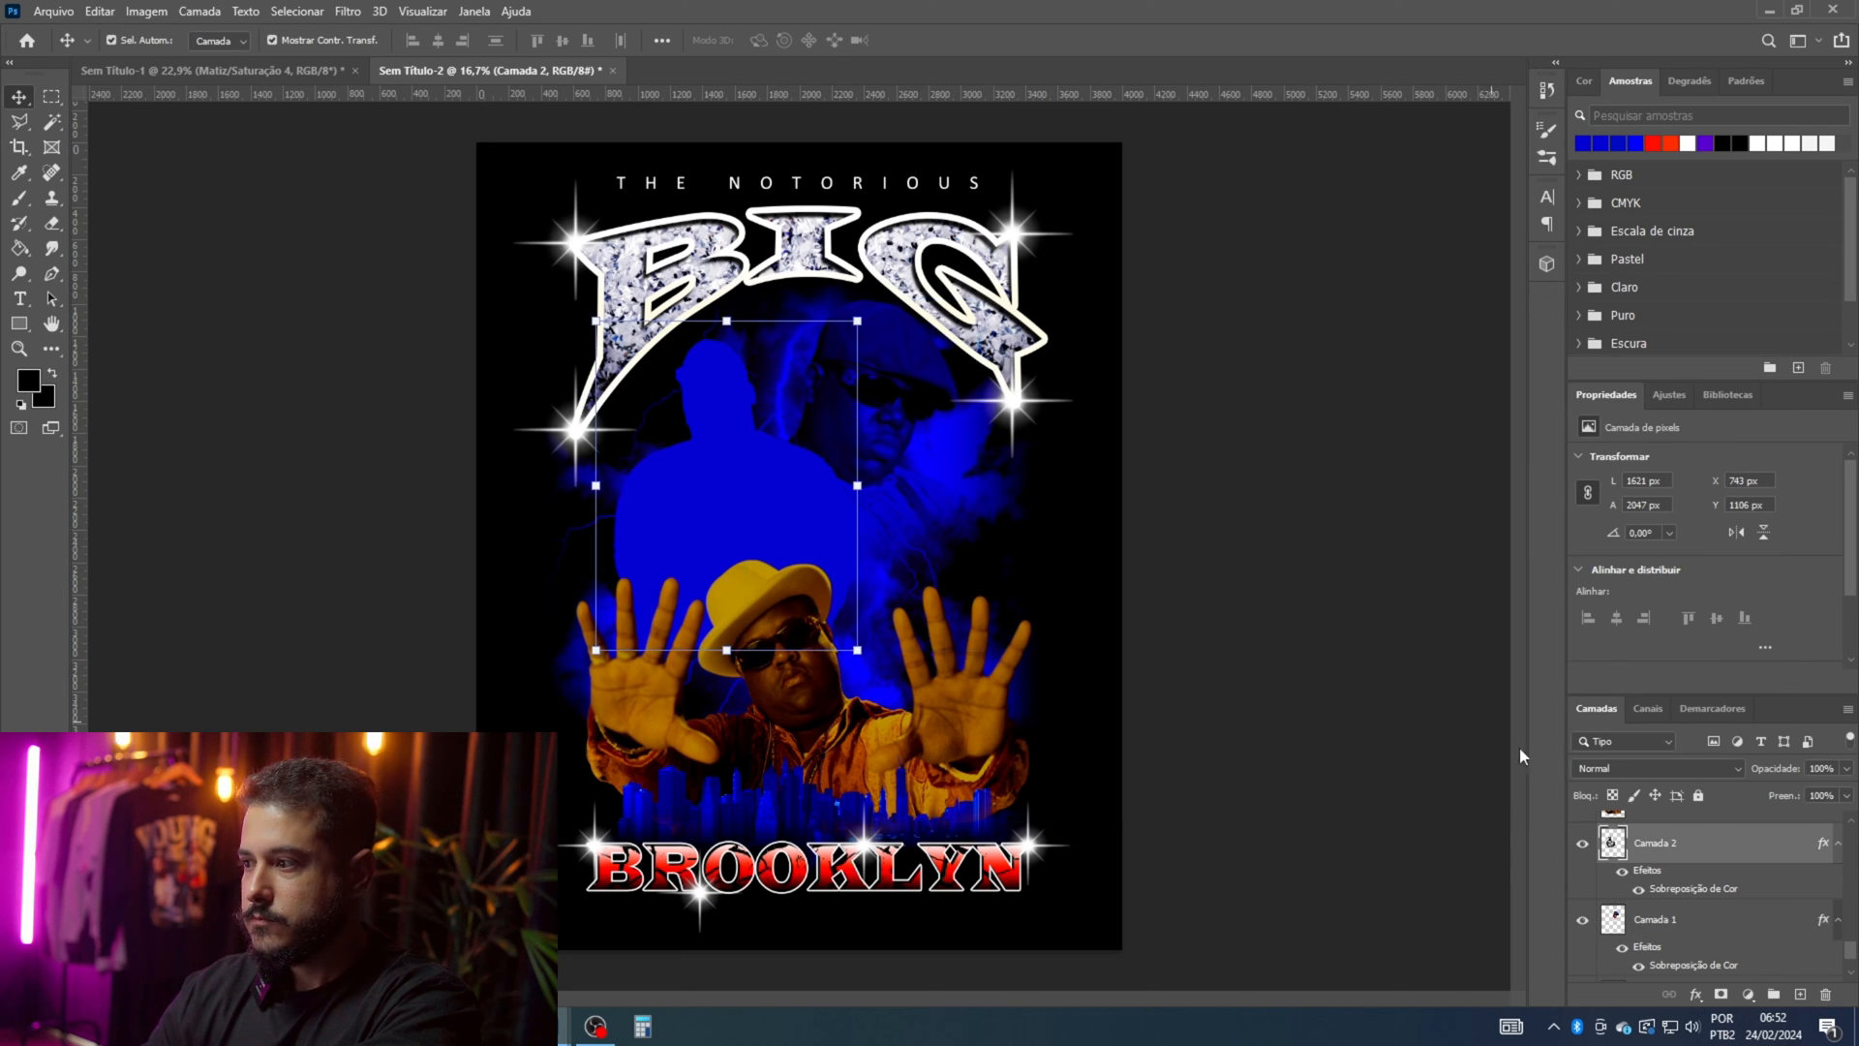
{"action": "double_click", "coordinate": [1716, 847]}
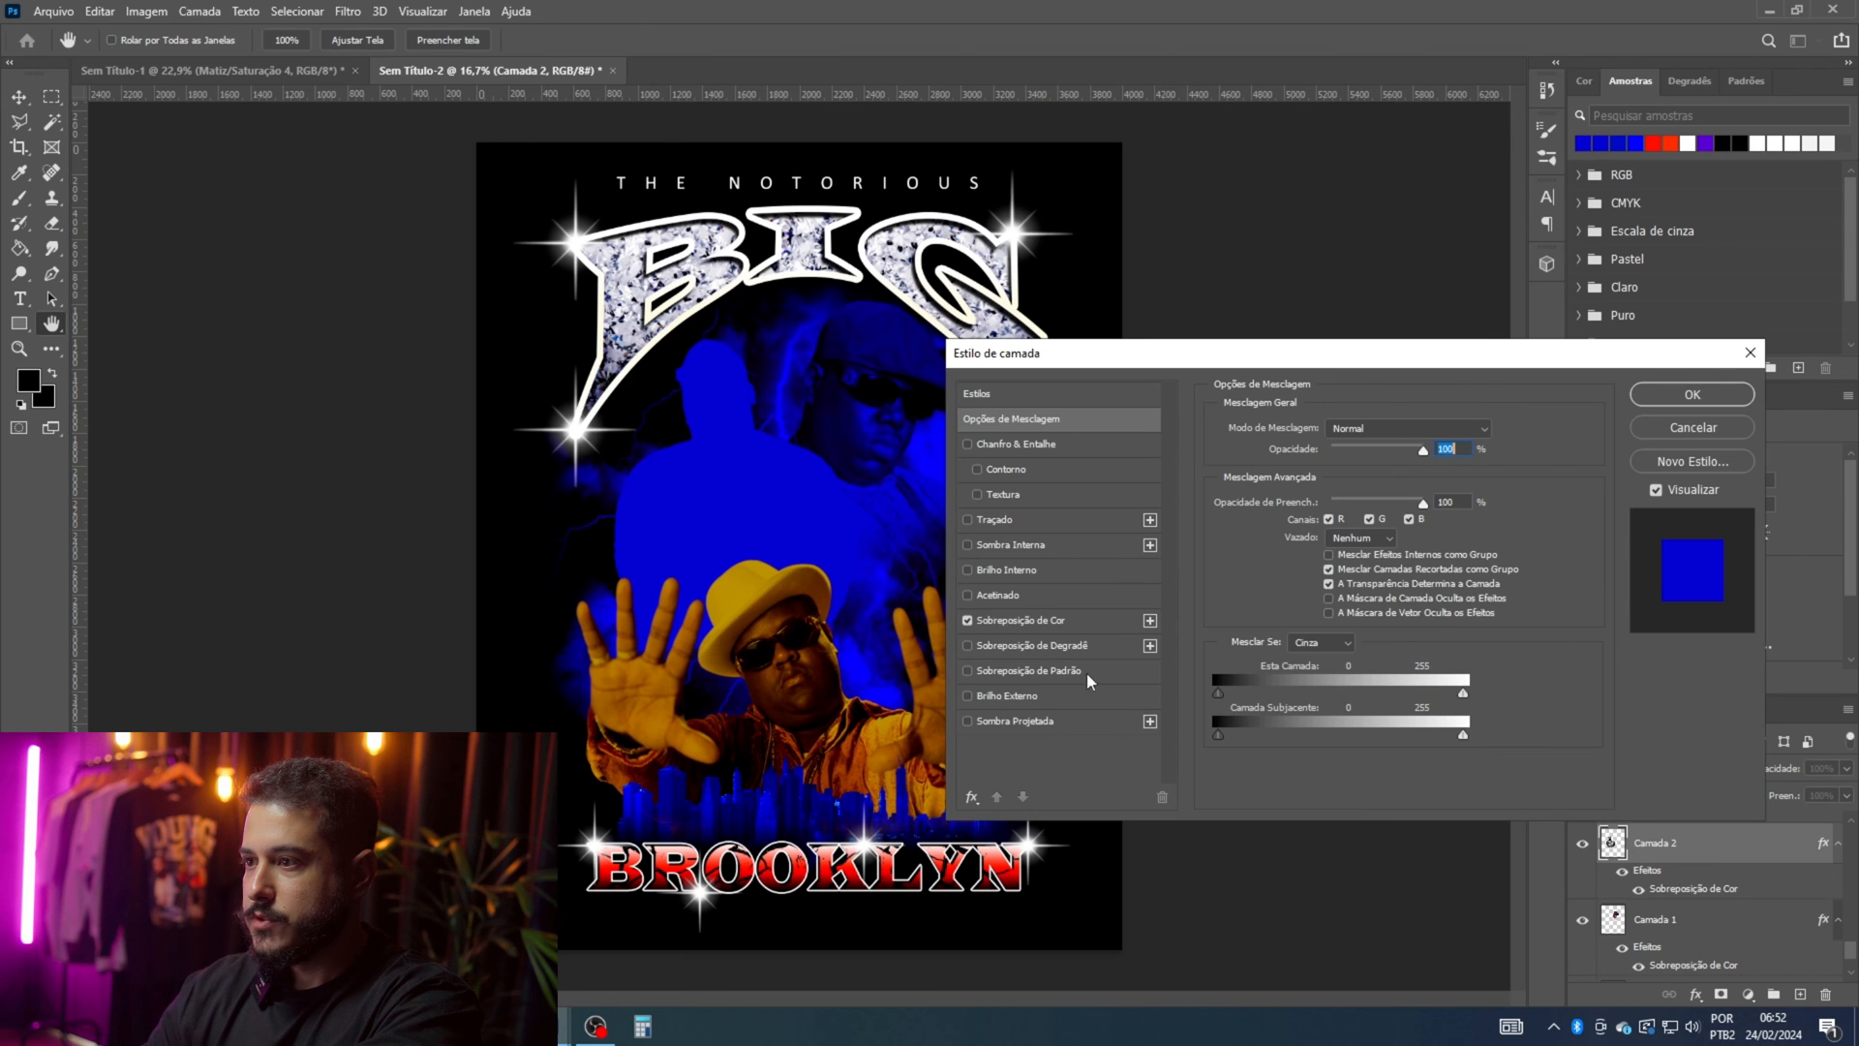
{"action": "left_click", "coordinate": [1026, 620]}
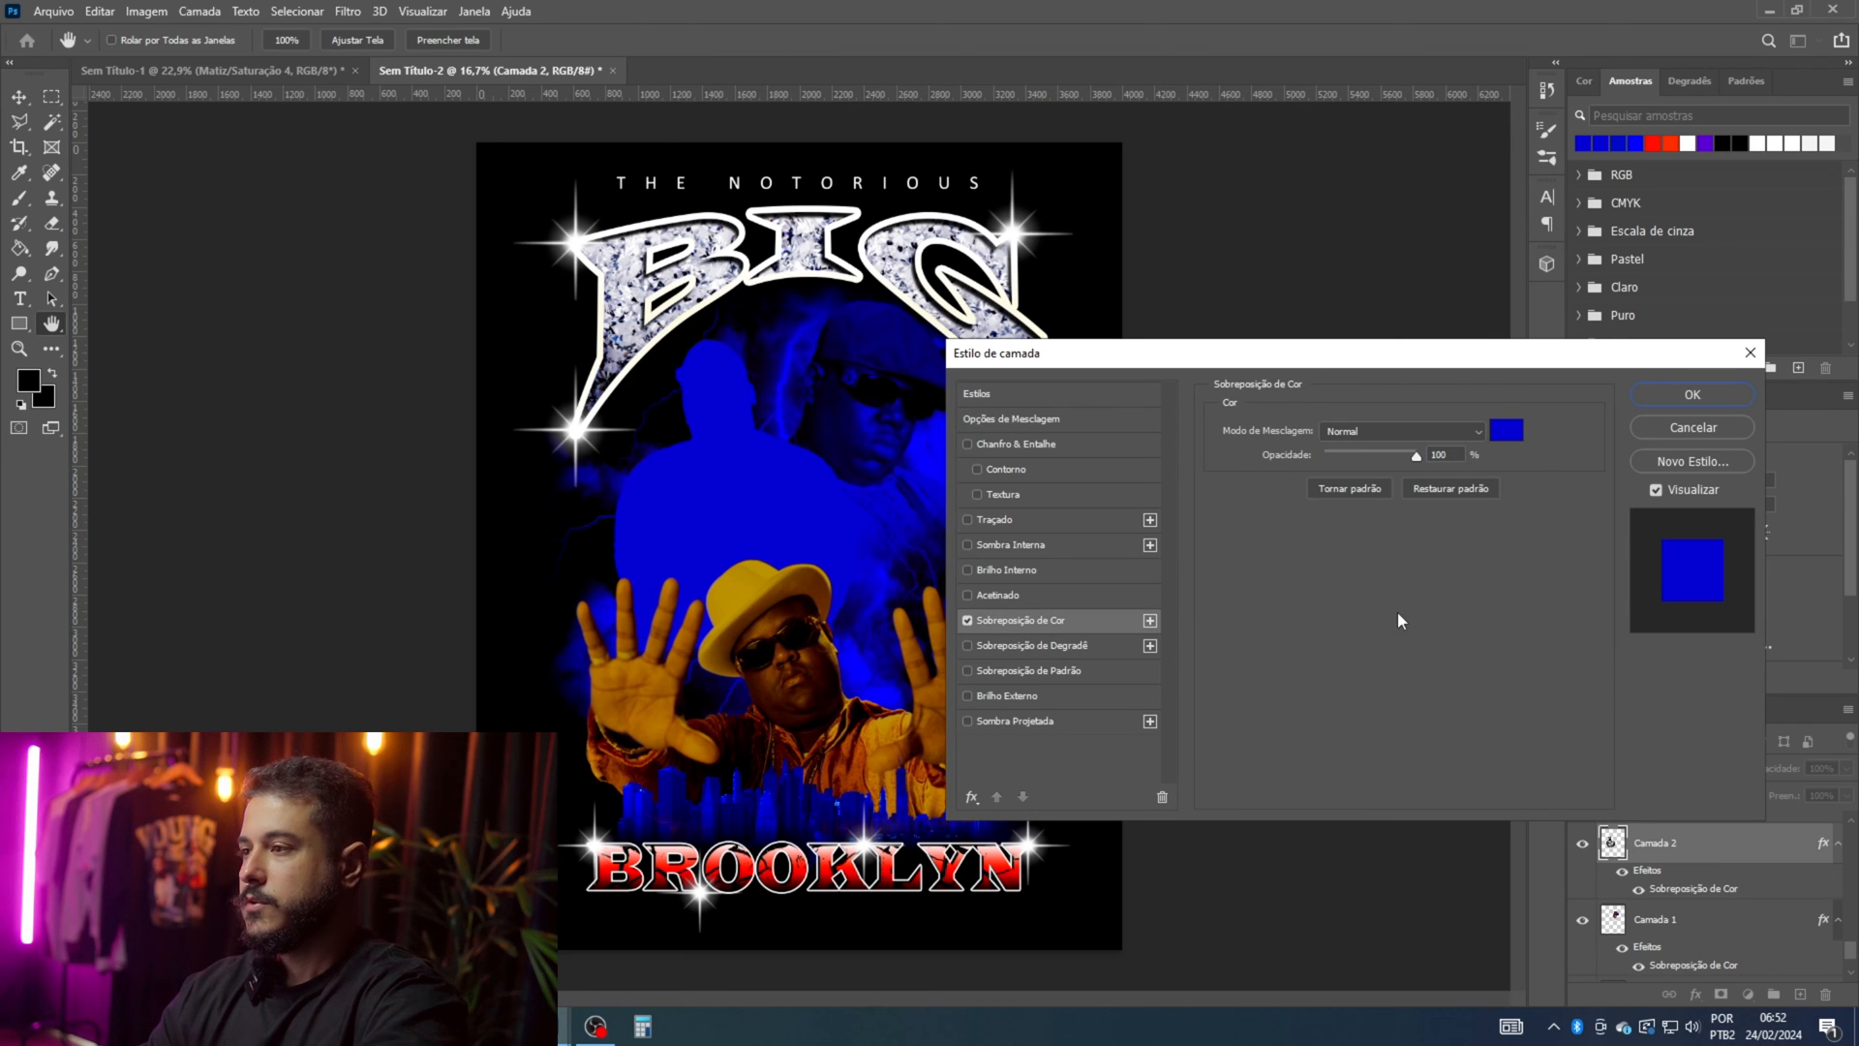
{"action": "left_click", "coordinate": [1390, 429]}
{"action": "left_click", "coordinate": [1396, 425]}
{"action": "scroll", "coordinate": [1396, 425], "scroll_direction": "down", "scroll_amount": 3}
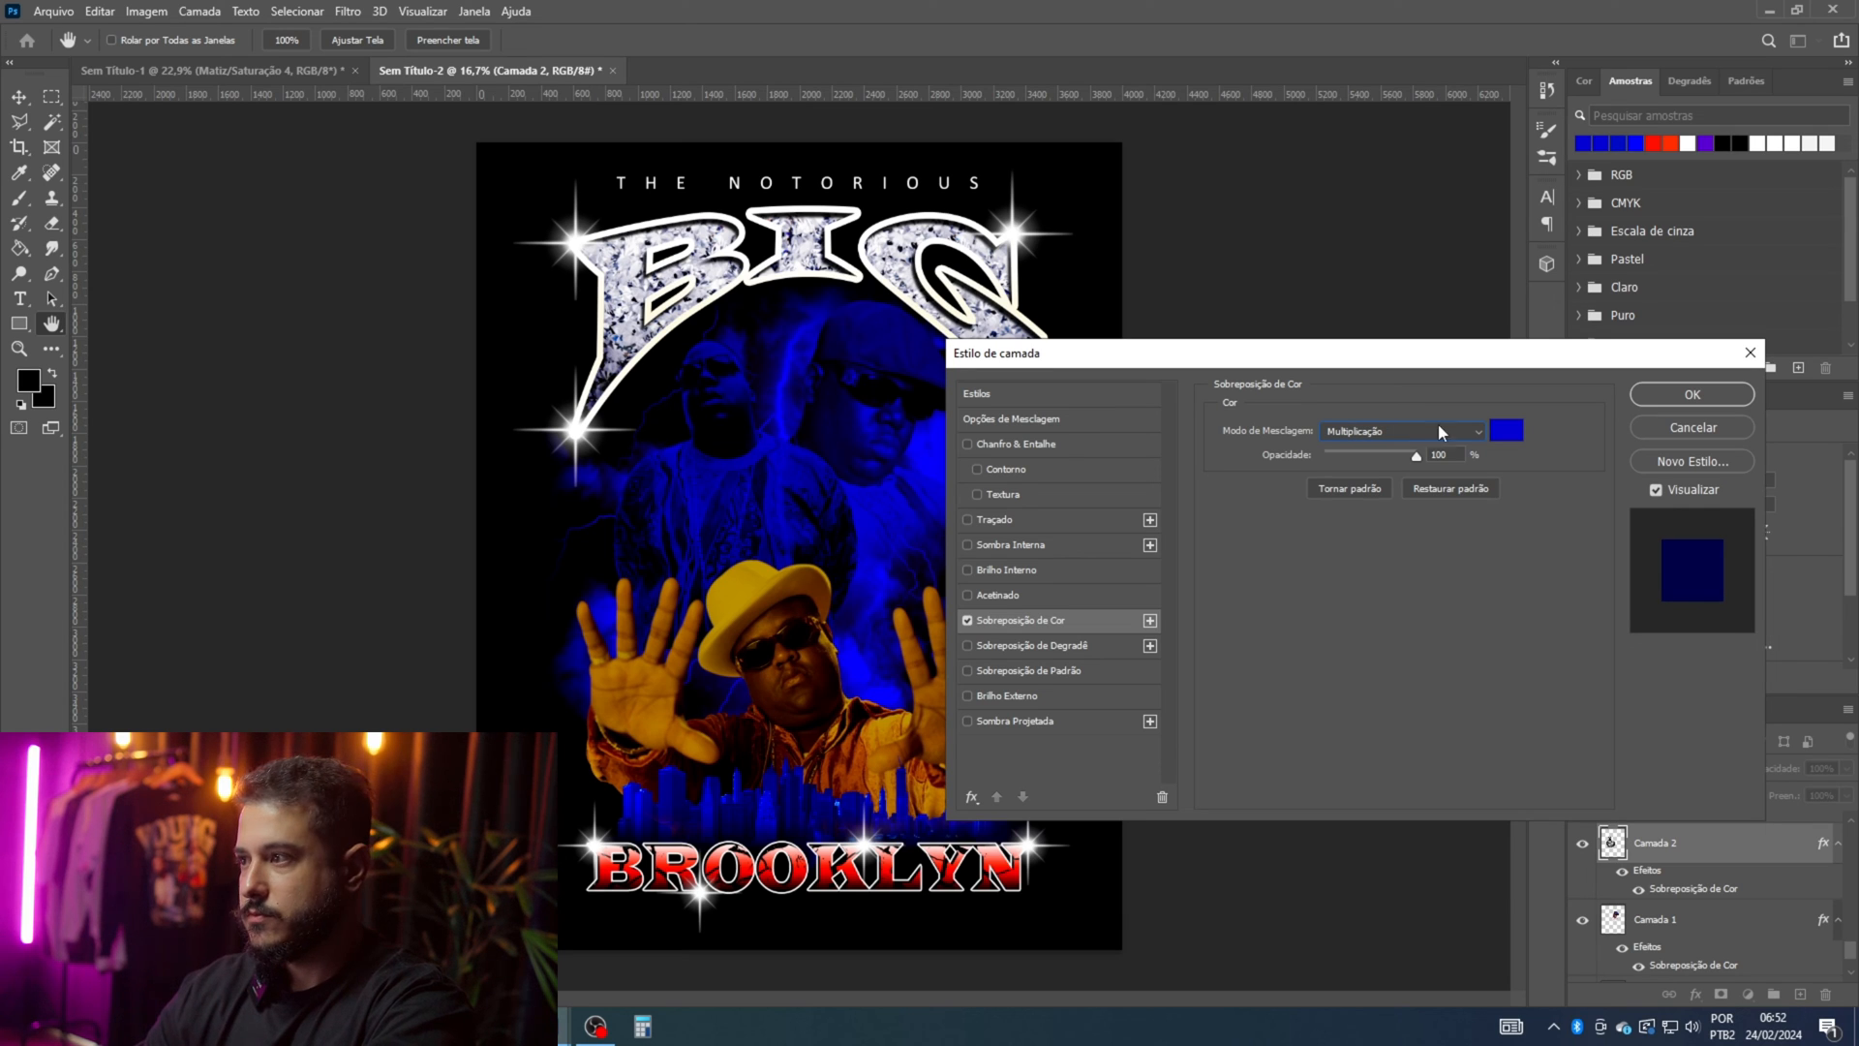
{"action": "left_click", "coordinate": [1670, 400]}
{"action": "left_click", "coordinate": [1232, 450]}
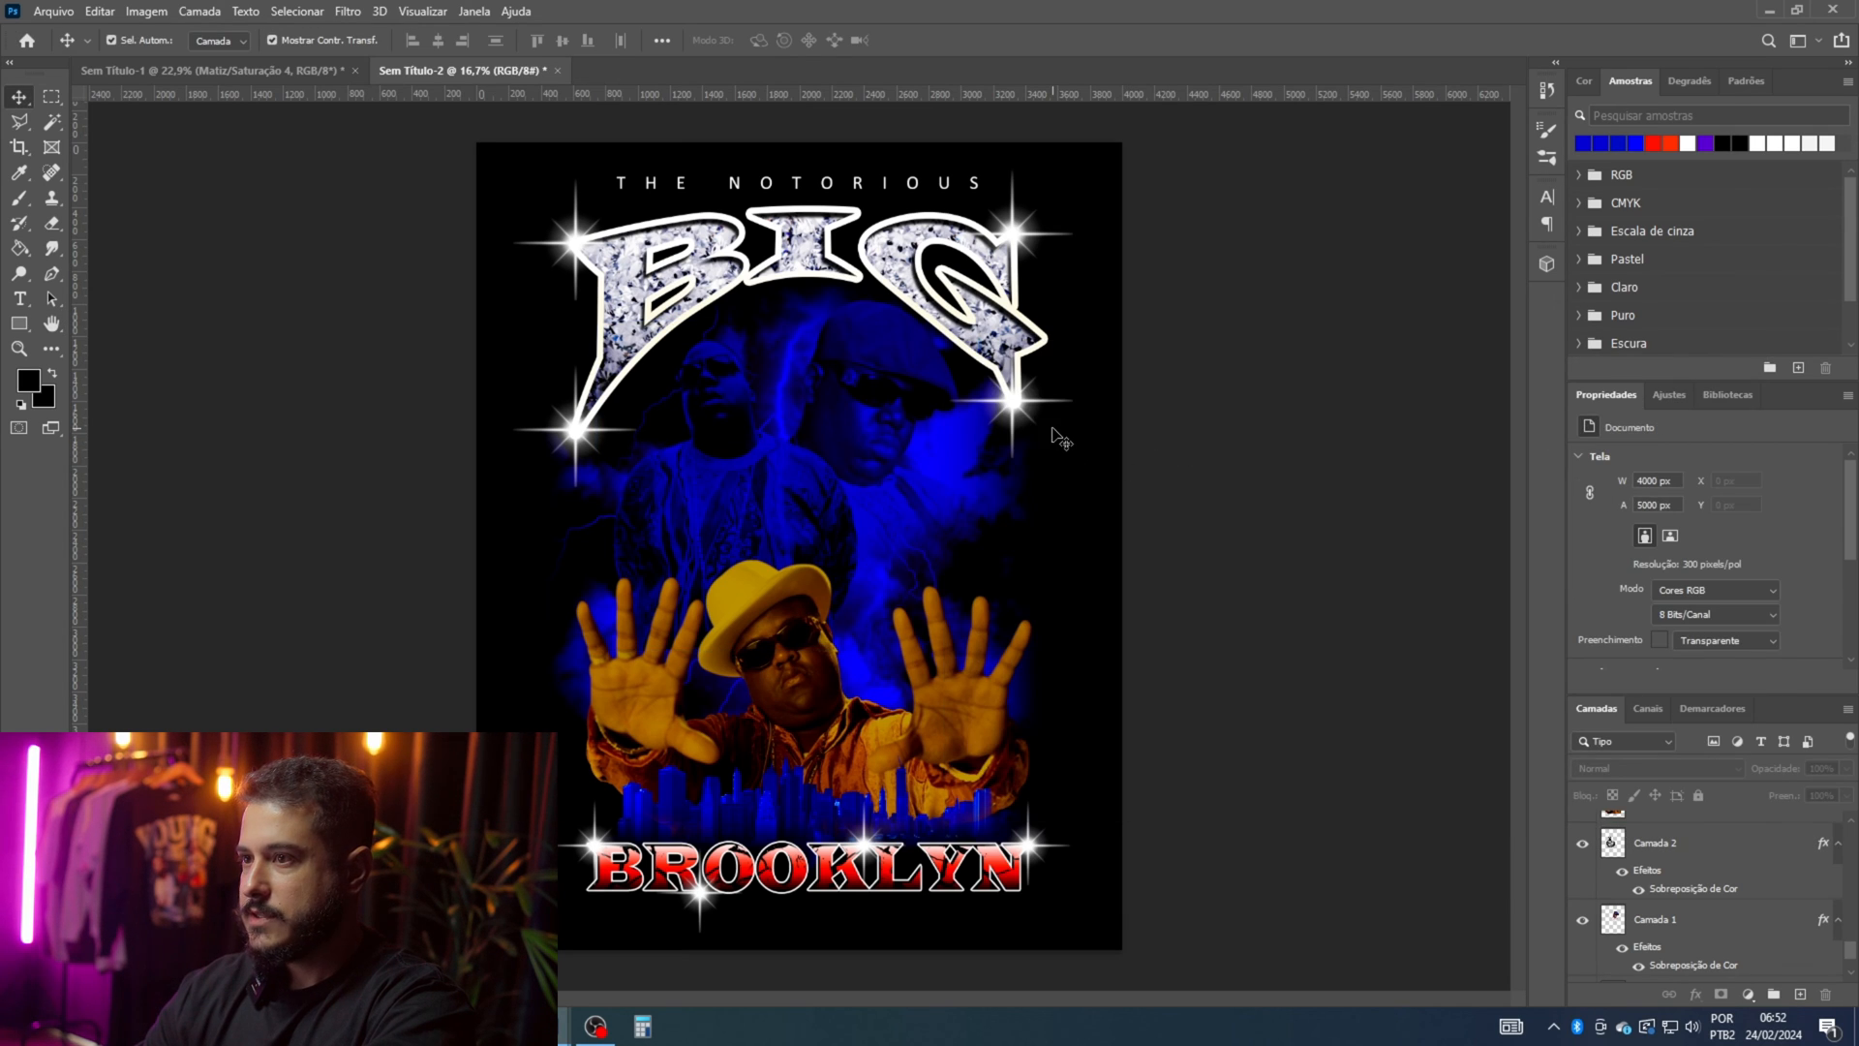
Step: Split Camada 2's black Blend If slider for Esta Camada to 0 / 74 and apply it
{"action": "left_click", "coordinate": [736, 495]}
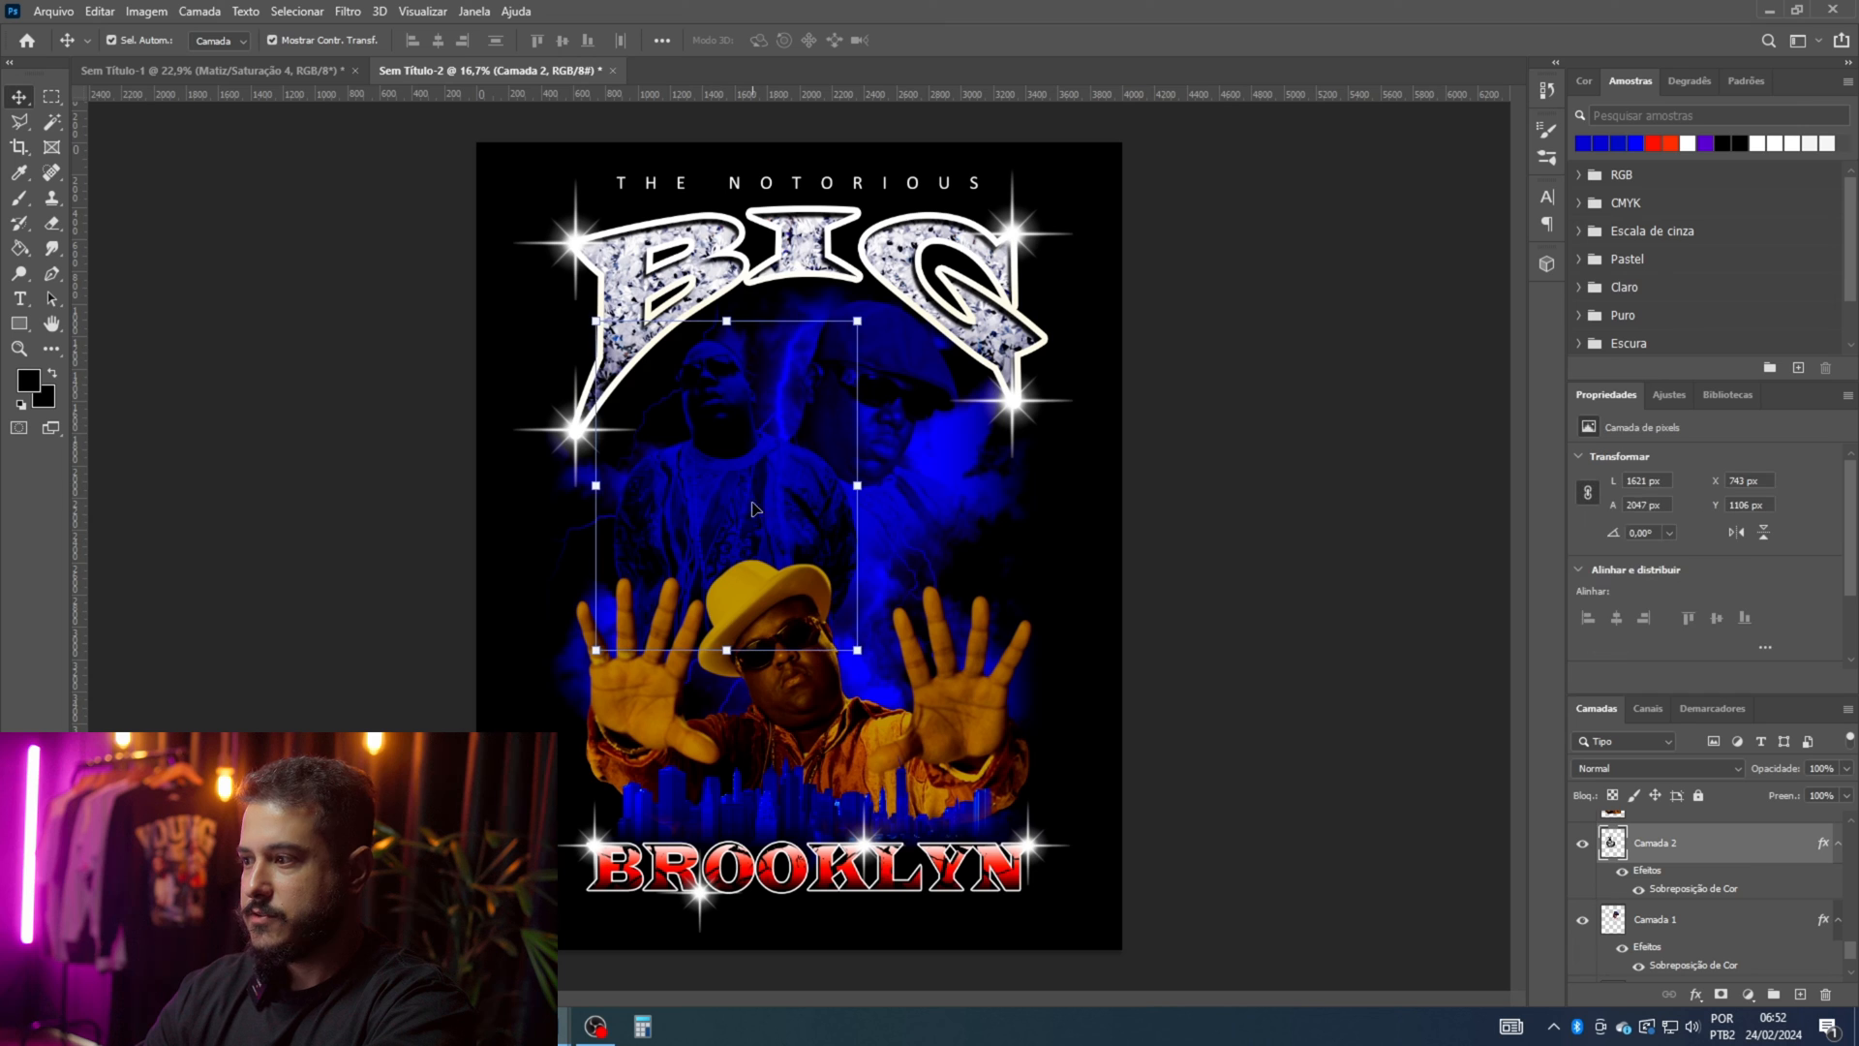
{"action": "double_click", "coordinate": [1695, 846]}
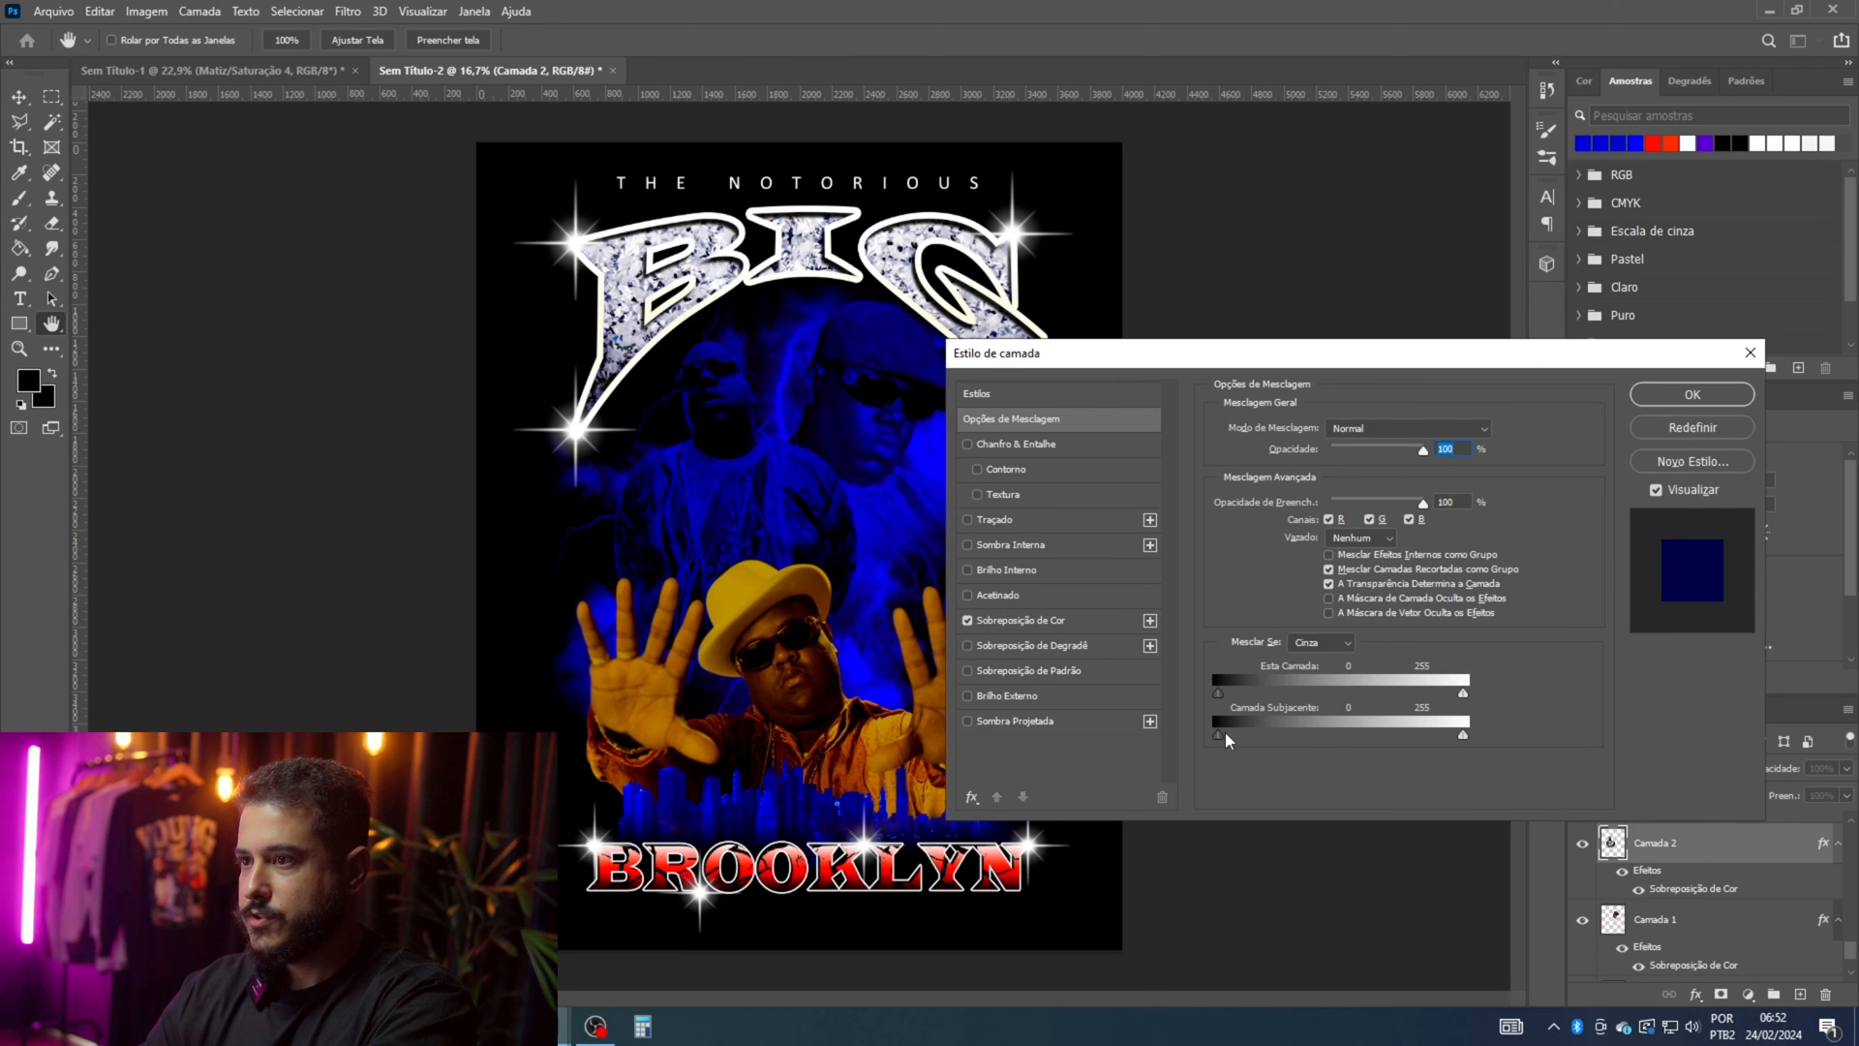
{"action": "left_click_drag", "start_coordinate": [1223, 733], "coordinate": [1237, 734]}
{"action": "left_click_drag", "start_coordinate": [1218, 734], "coordinate": [1236, 688]}
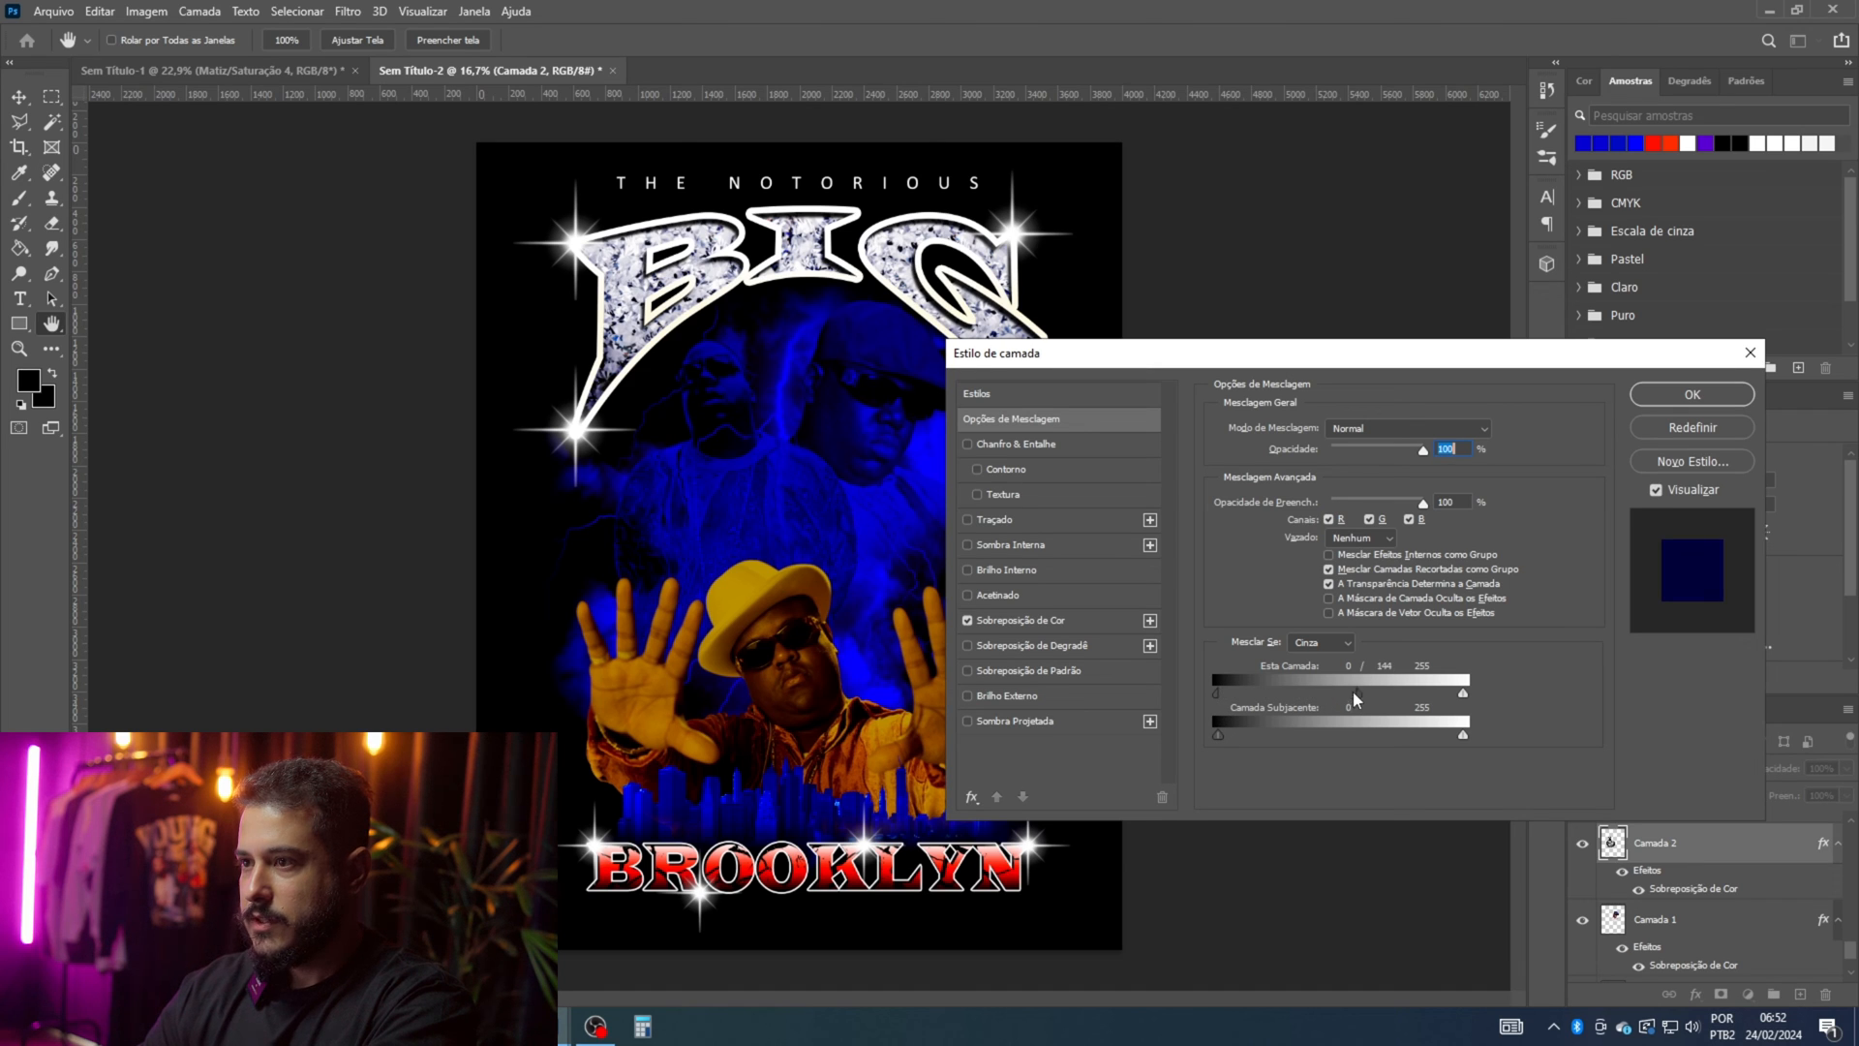
{"action": "left_click_drag", "start_coordinate": [1321, 691], "coordinate": [1287, 690]}
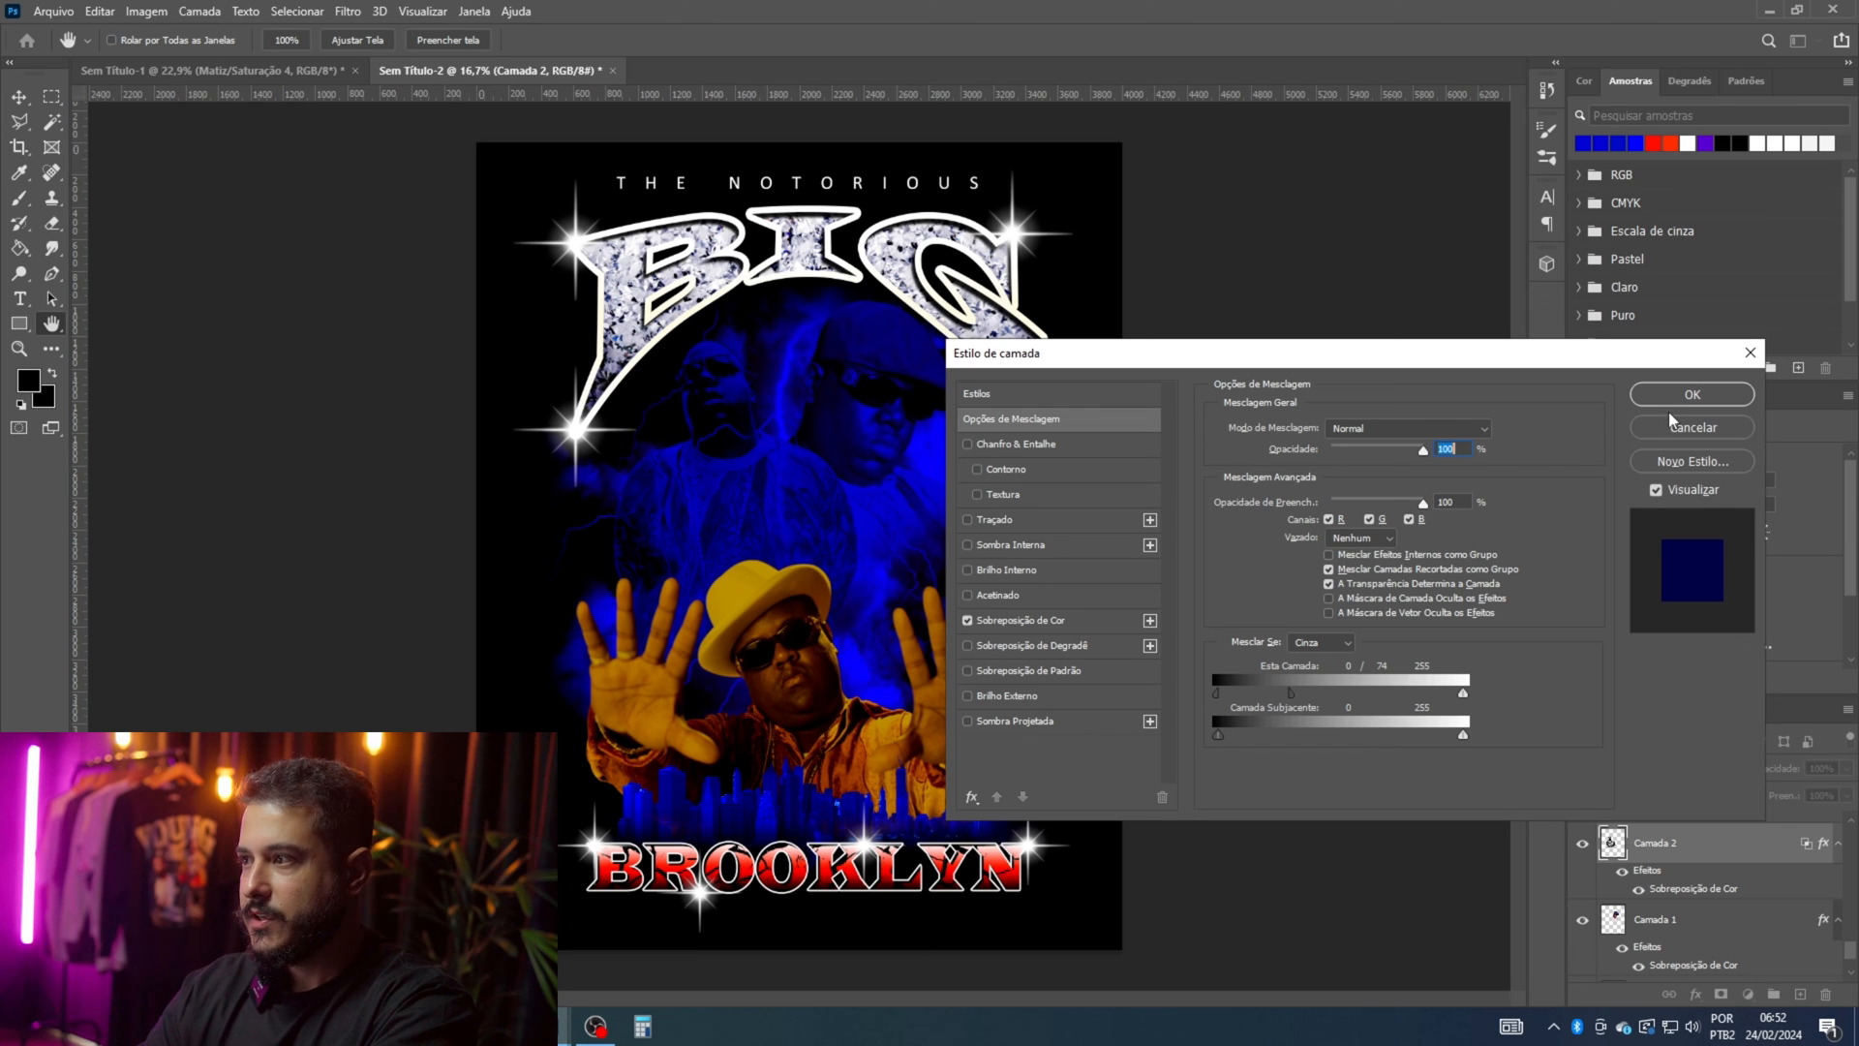
{"action": "left_click", "coordinate": [1720, 392]}
Step: Split Camada 1's black Blend If slider for Camada Subjacente to 0 / 7, leaving Esta Camada at 0, and apply it
{"action": "left_click", "coordinate": [905, 387]}
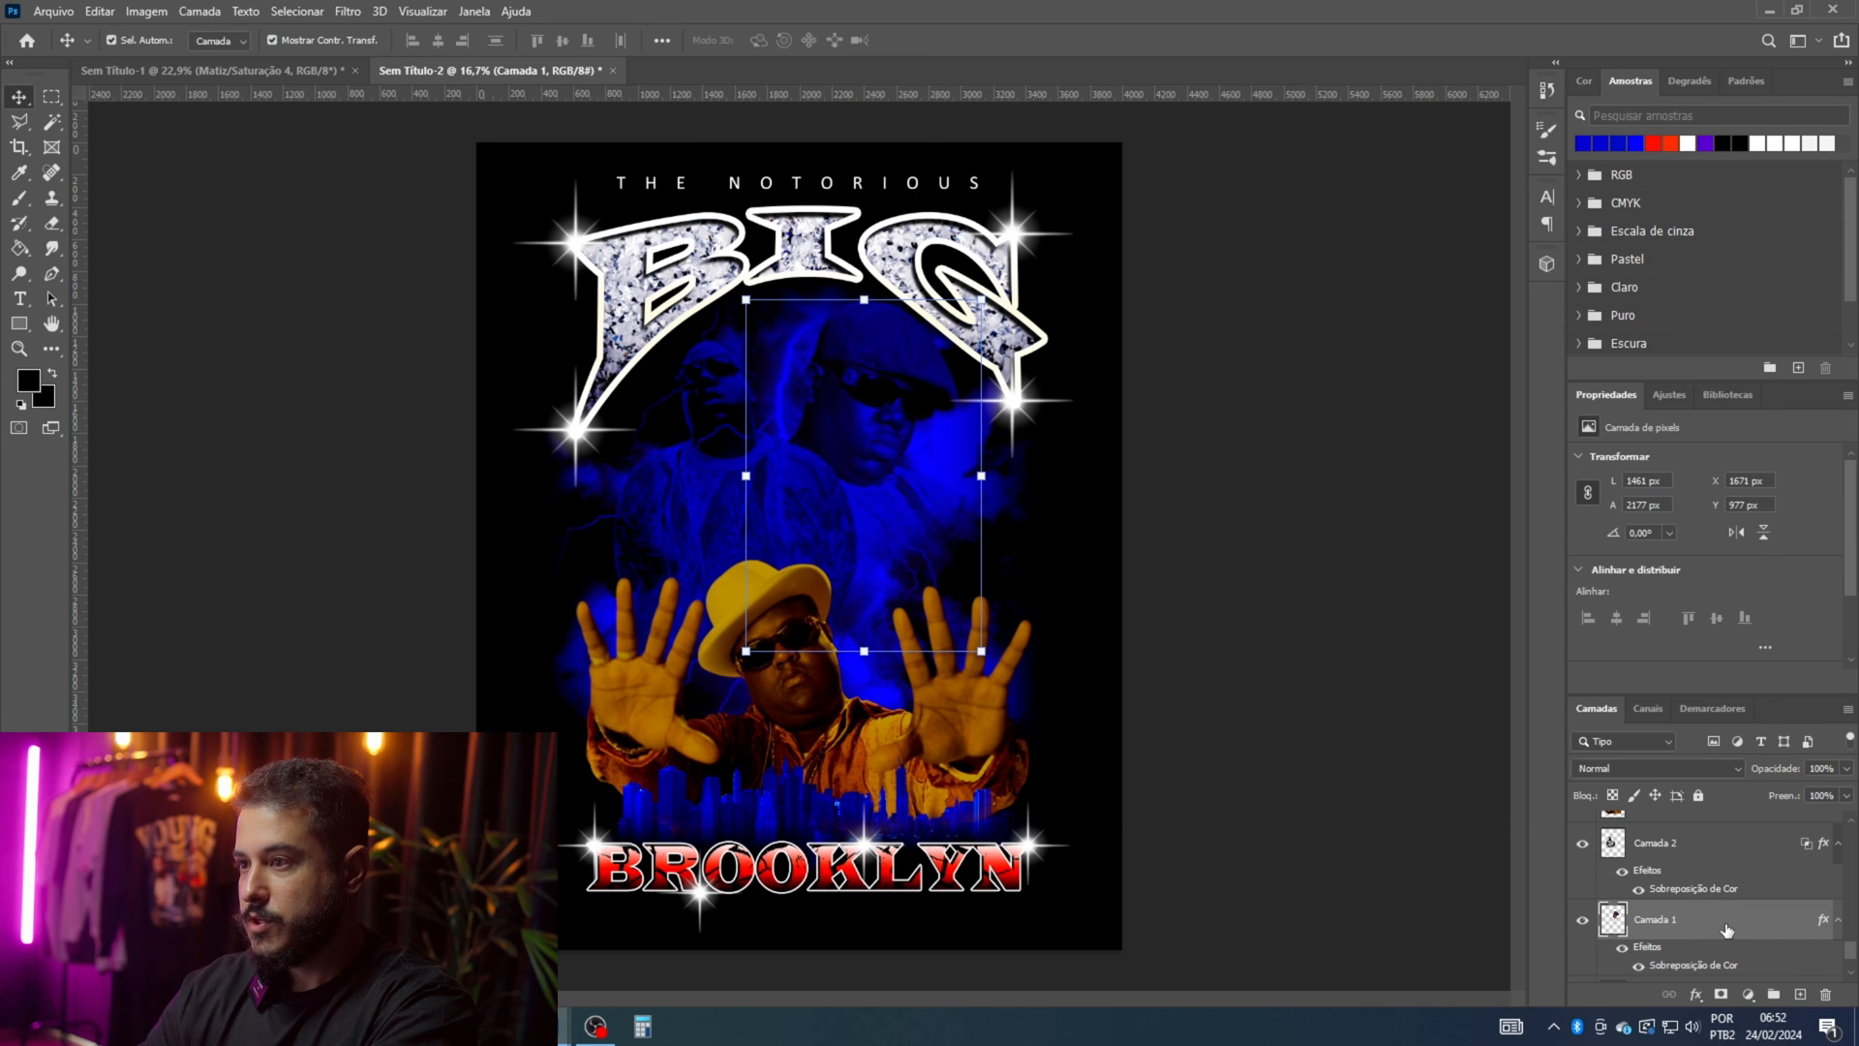
{"action": "double_click", "coordinate": [1727, 930]}
{"action": "mouse_move", "coordinate": [1234, 689]}
{"action": "left_mouse_down"}
{"action": "mouse_move", "coordinate": [1274, 694]}
{"action": "mouse_move", "coordinate": [1246, 696]}
{"action": "left_mouse_up"}
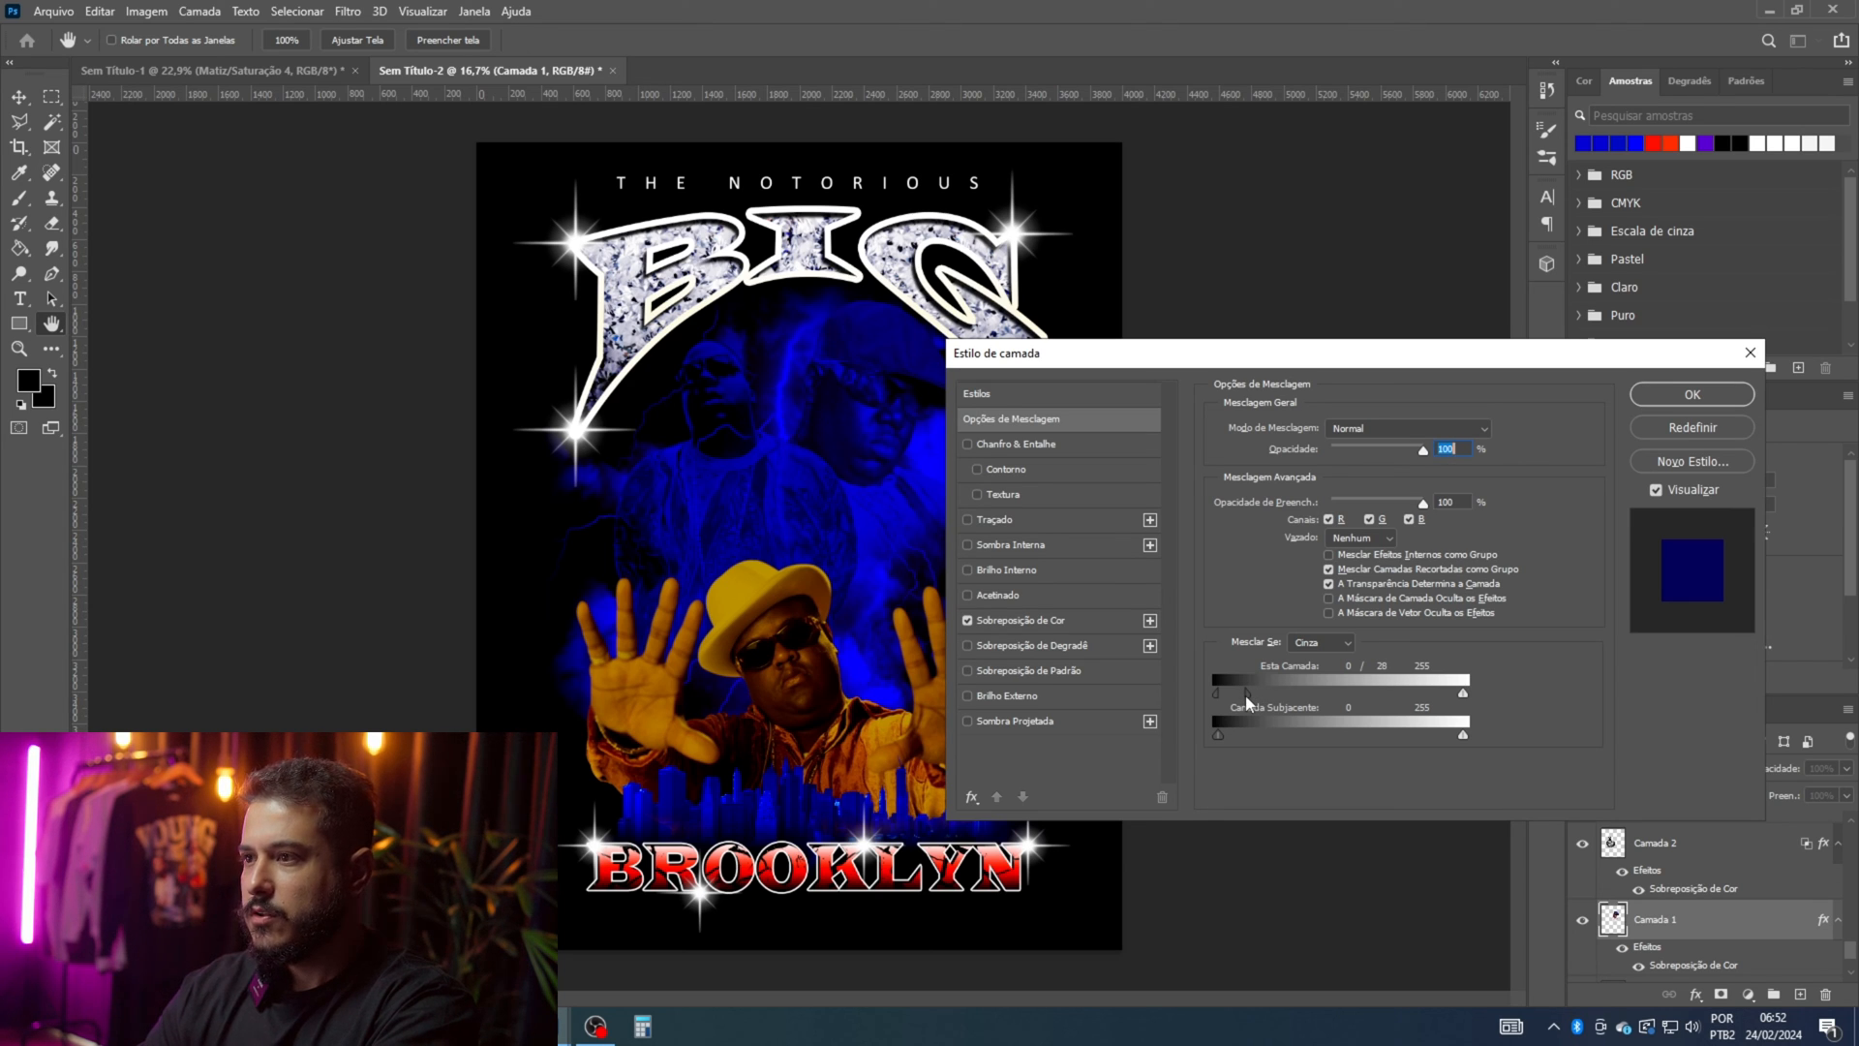
{"action": "mouse_move", "coordinate": [1246, 696]}
{"action": "left_mouse_down"}
{"action": "mouse_move", "coordinate": [1181, 701]}
{"action": "mouse_move", "coordinate": [1246, 732]}
{"action": "left_mouse_up"}
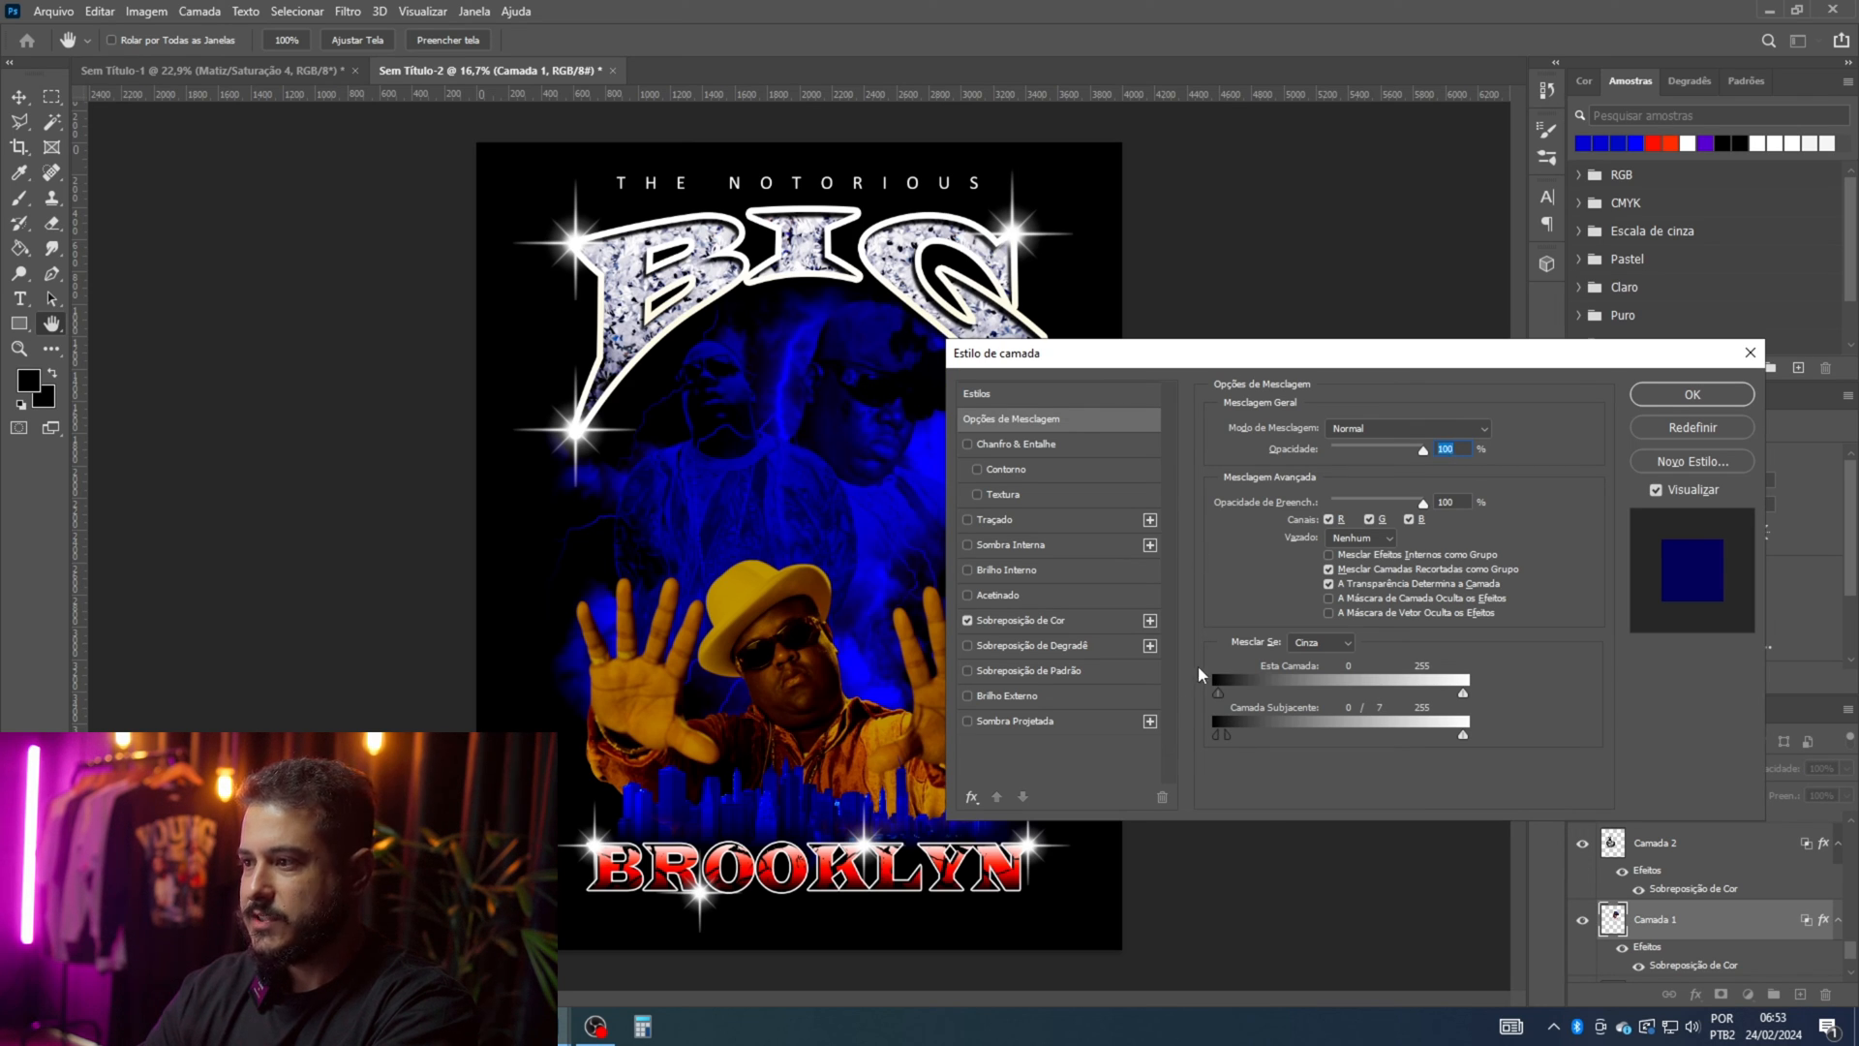
{"action": "left_click", "coordinate": [1691, 394]}
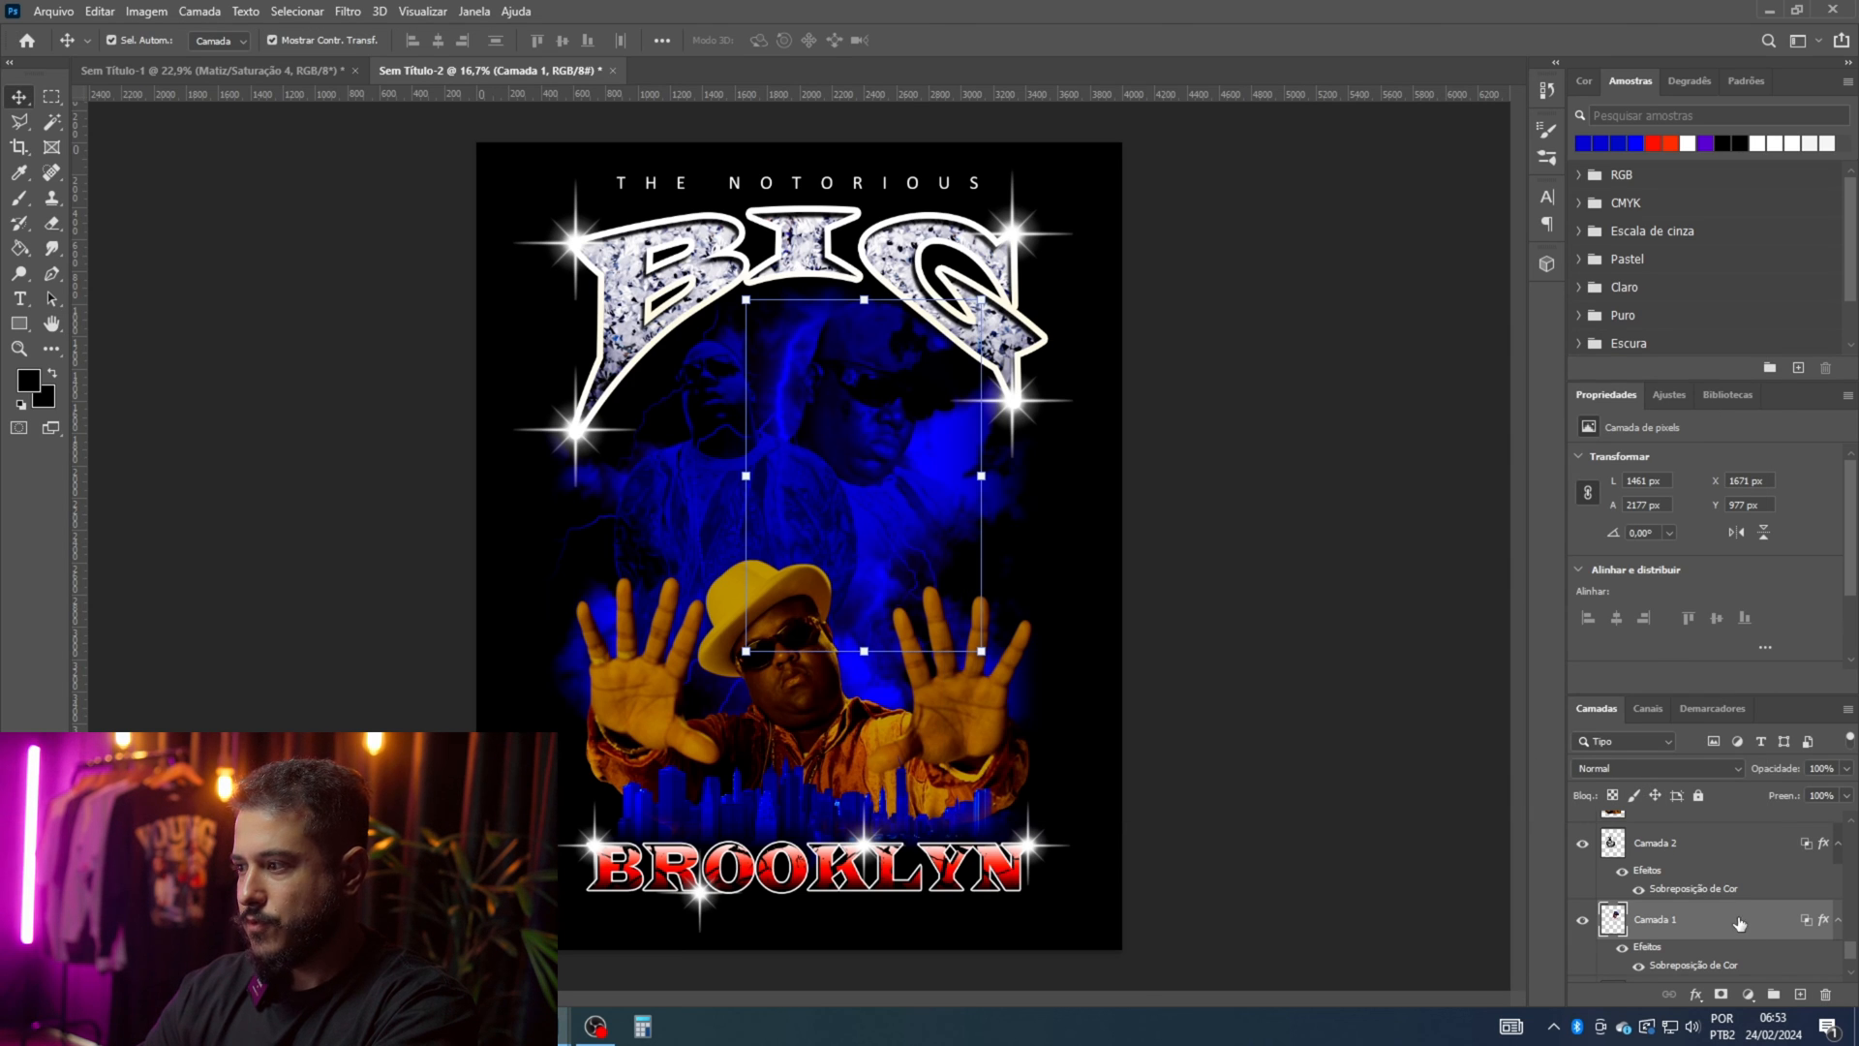
Step: Add a Curves adjustment layer above Camada 2 and shape an S-curve that darkens the shadows and brightens the highlights
{"action": "scroll", "coordinate": [1738, 912], "scroll_direction": "up", "scroll_amount": 2}
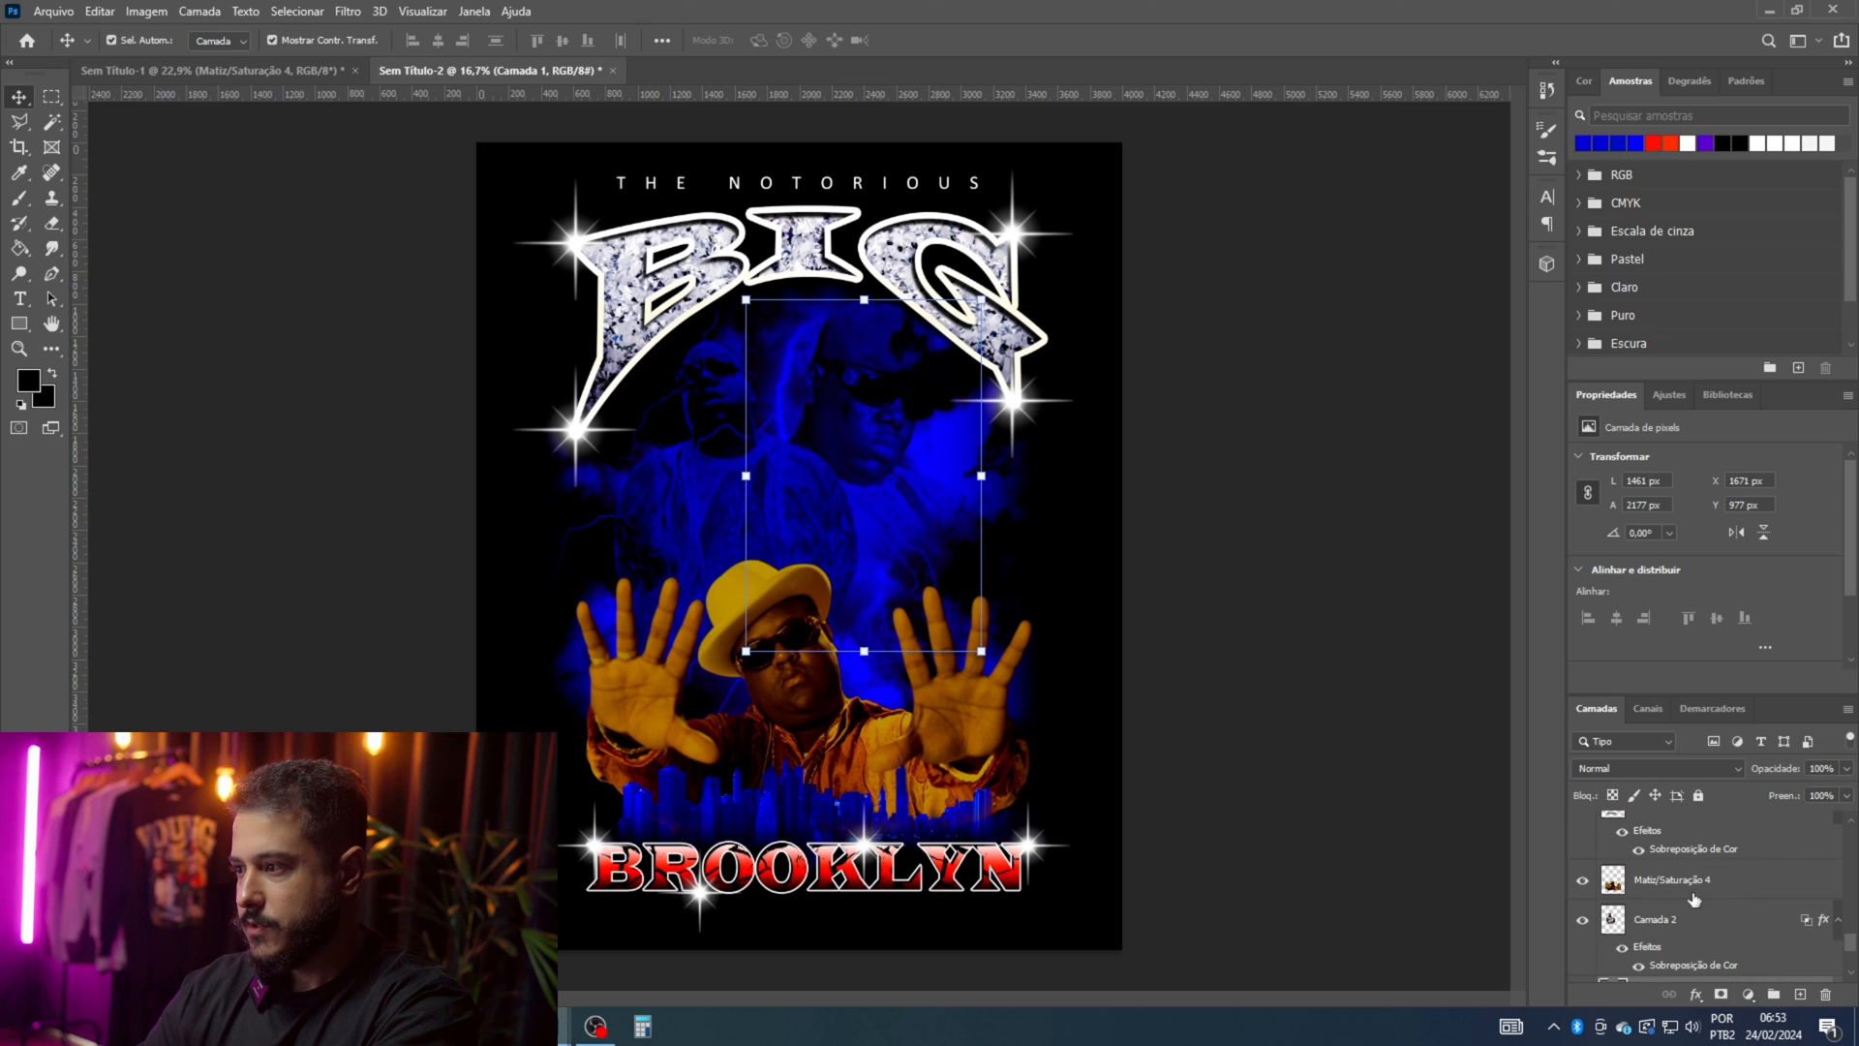
{"action": "left_click", "coordinate": [1683, 924]}
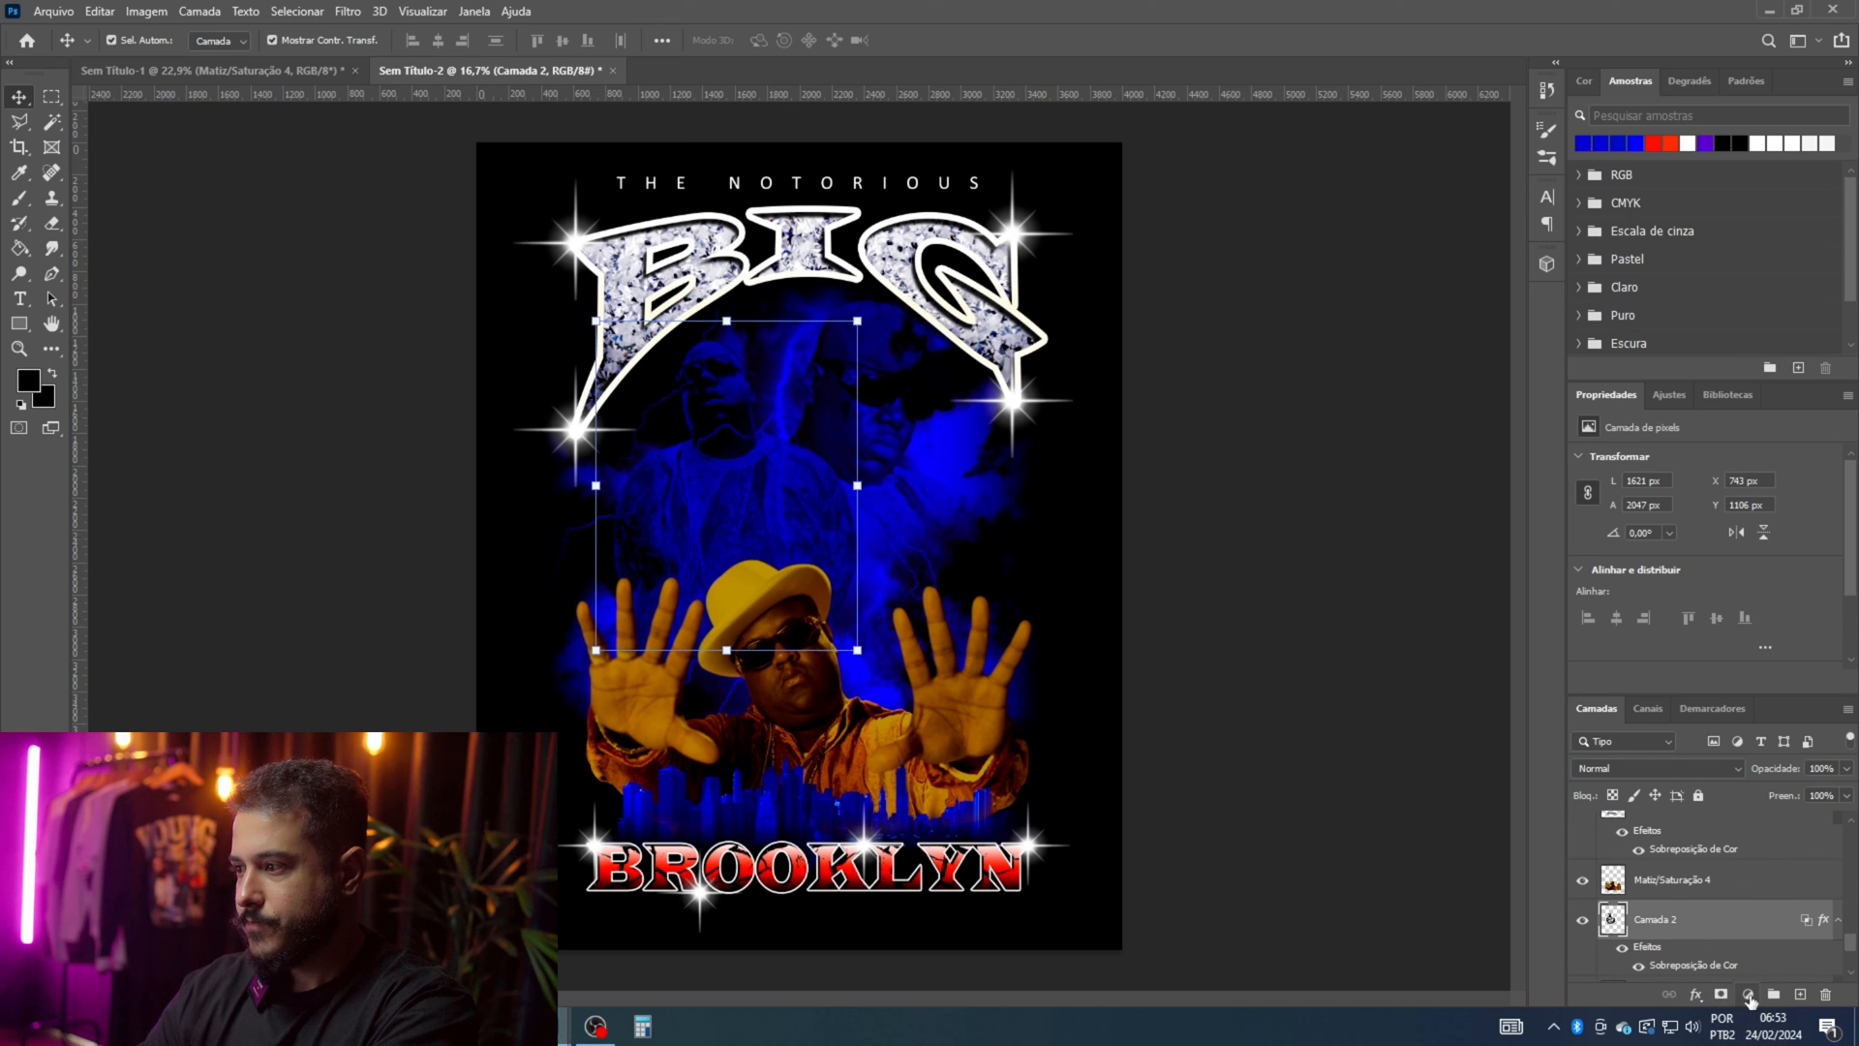
{"action": "left_click", "coordinate": [1749, 995]}
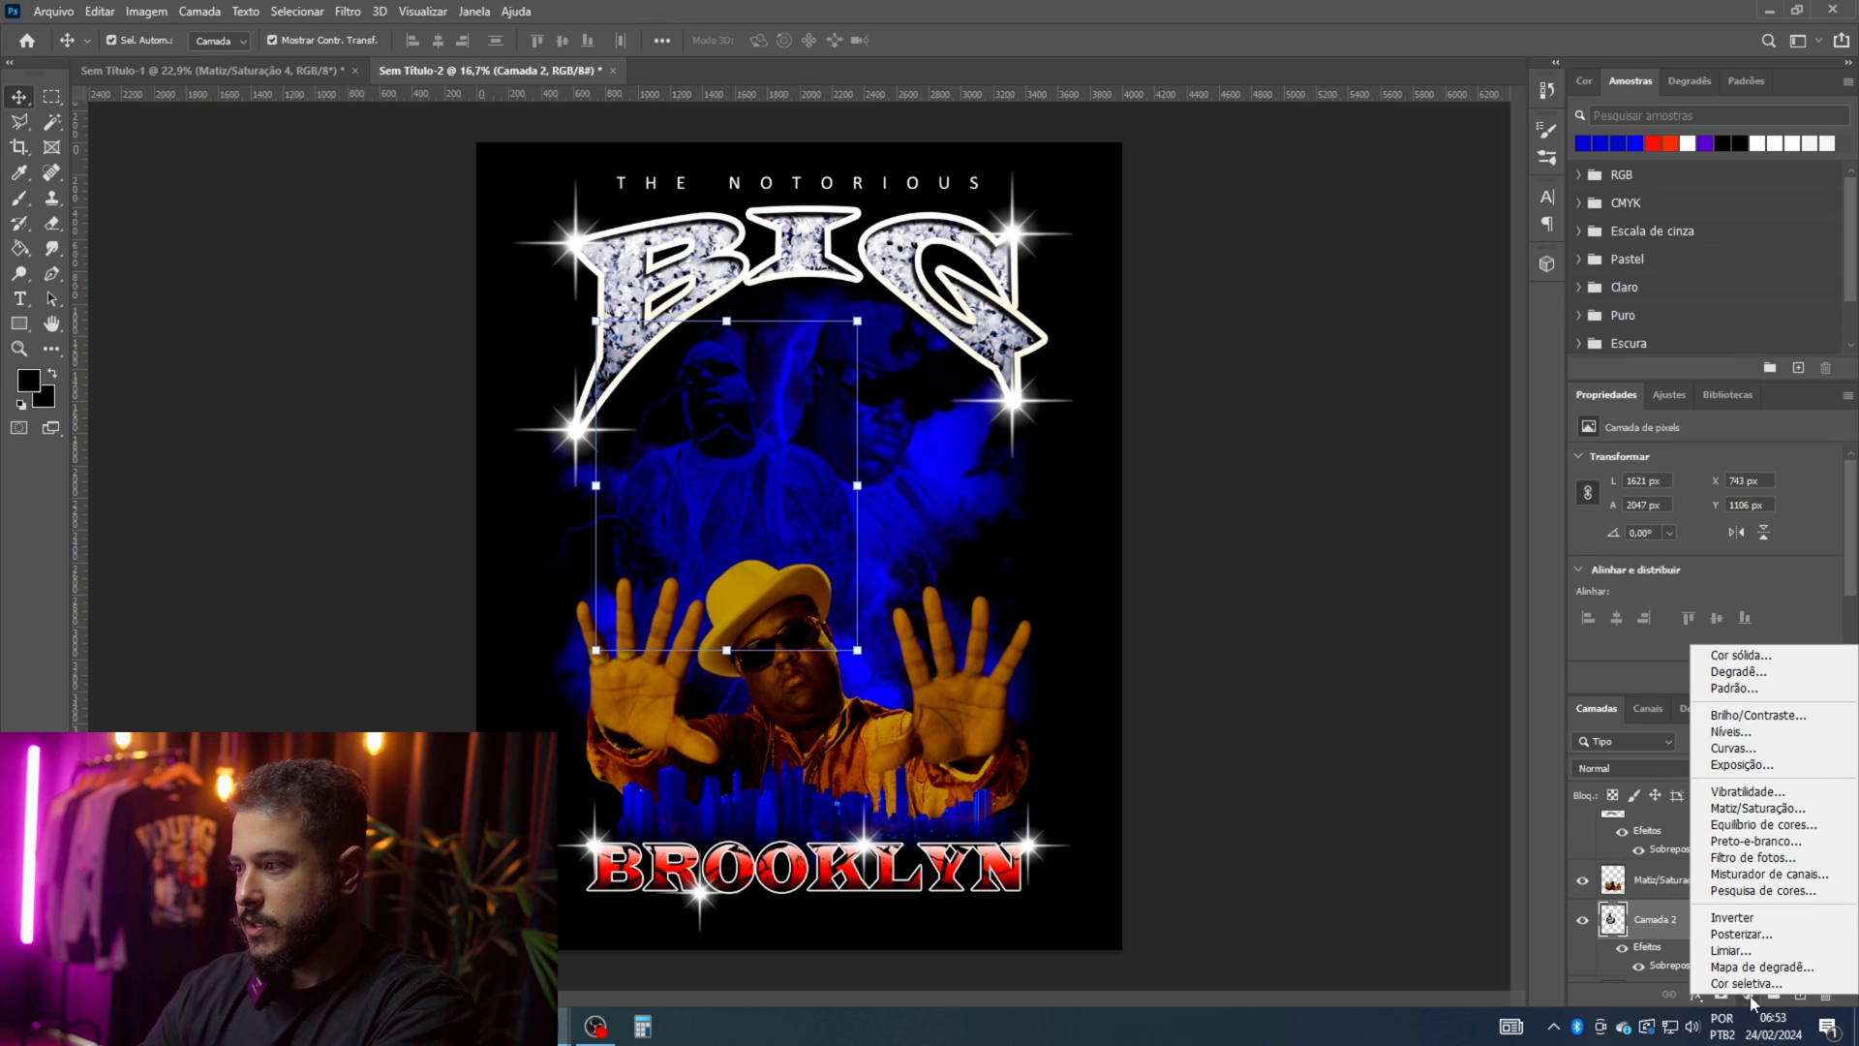
{"action": "left_click", "coordinate": [1743, 750]}
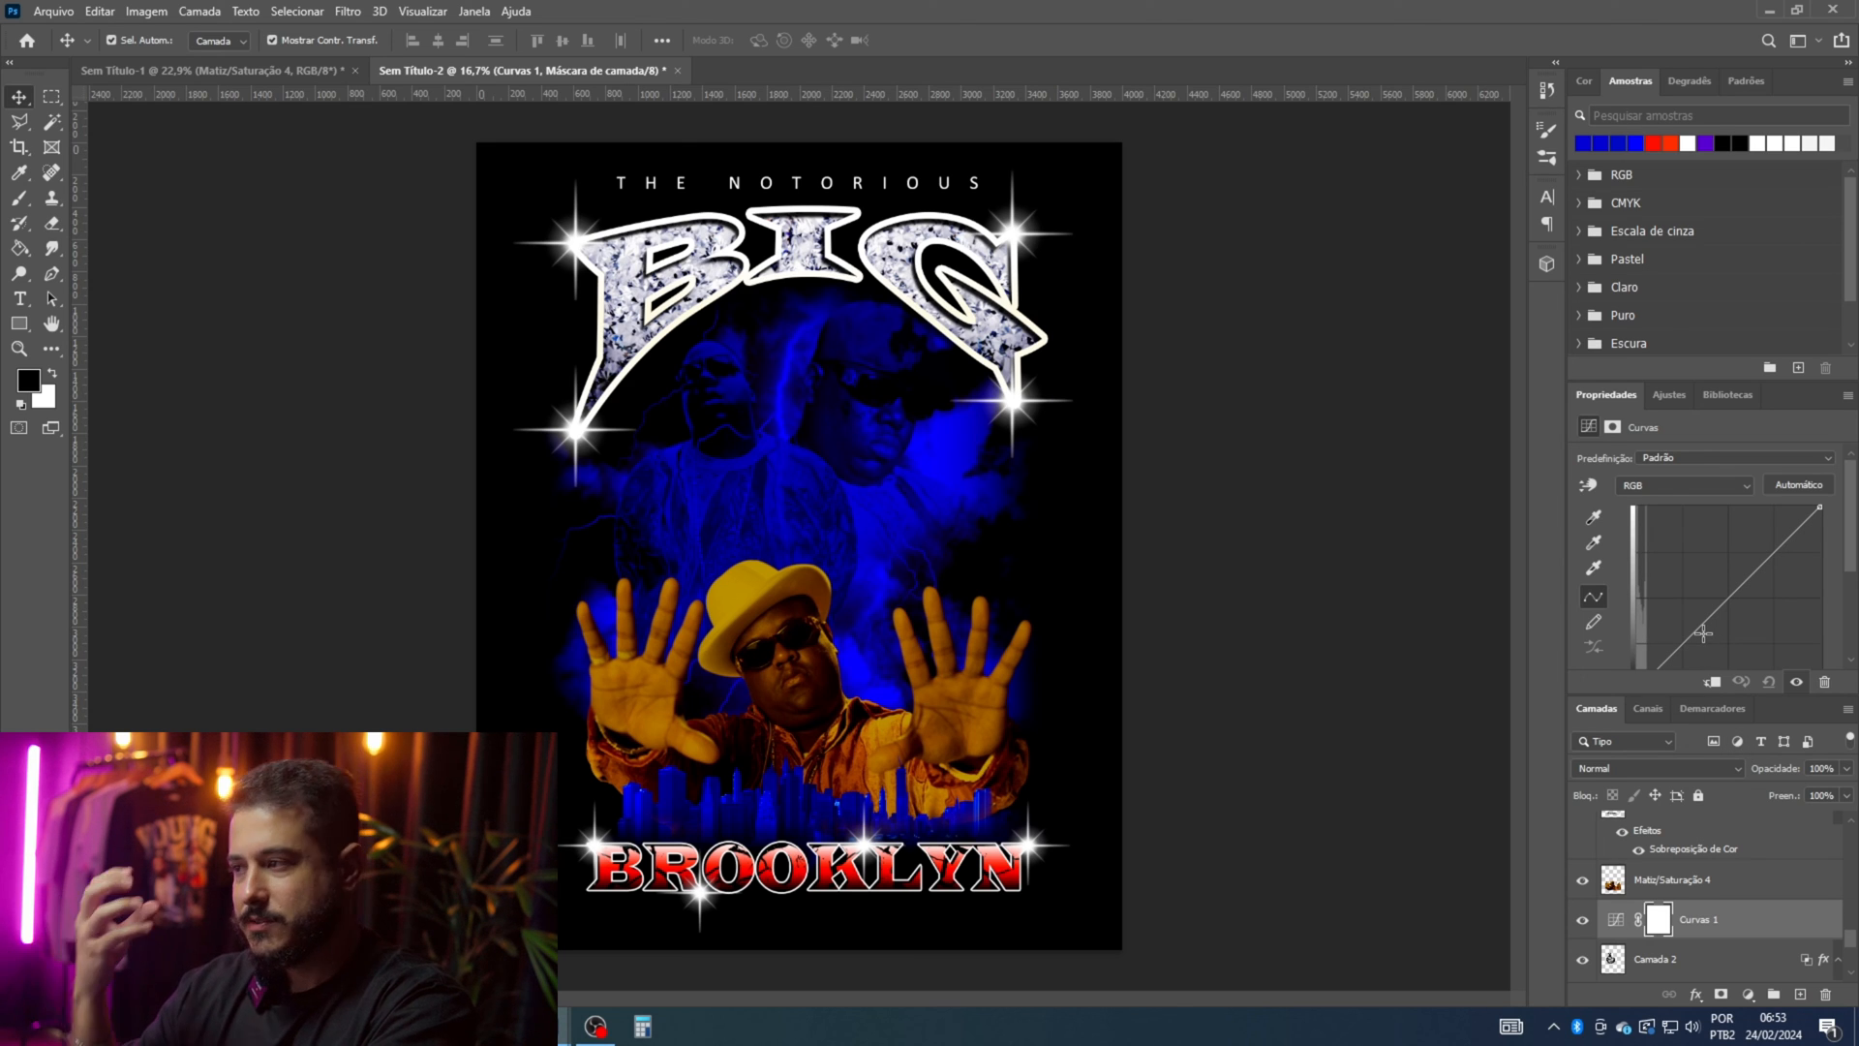
{"action": "left_click_drag", "start_coordinate": [1699, 634], "coordinate": [1698, 662]}
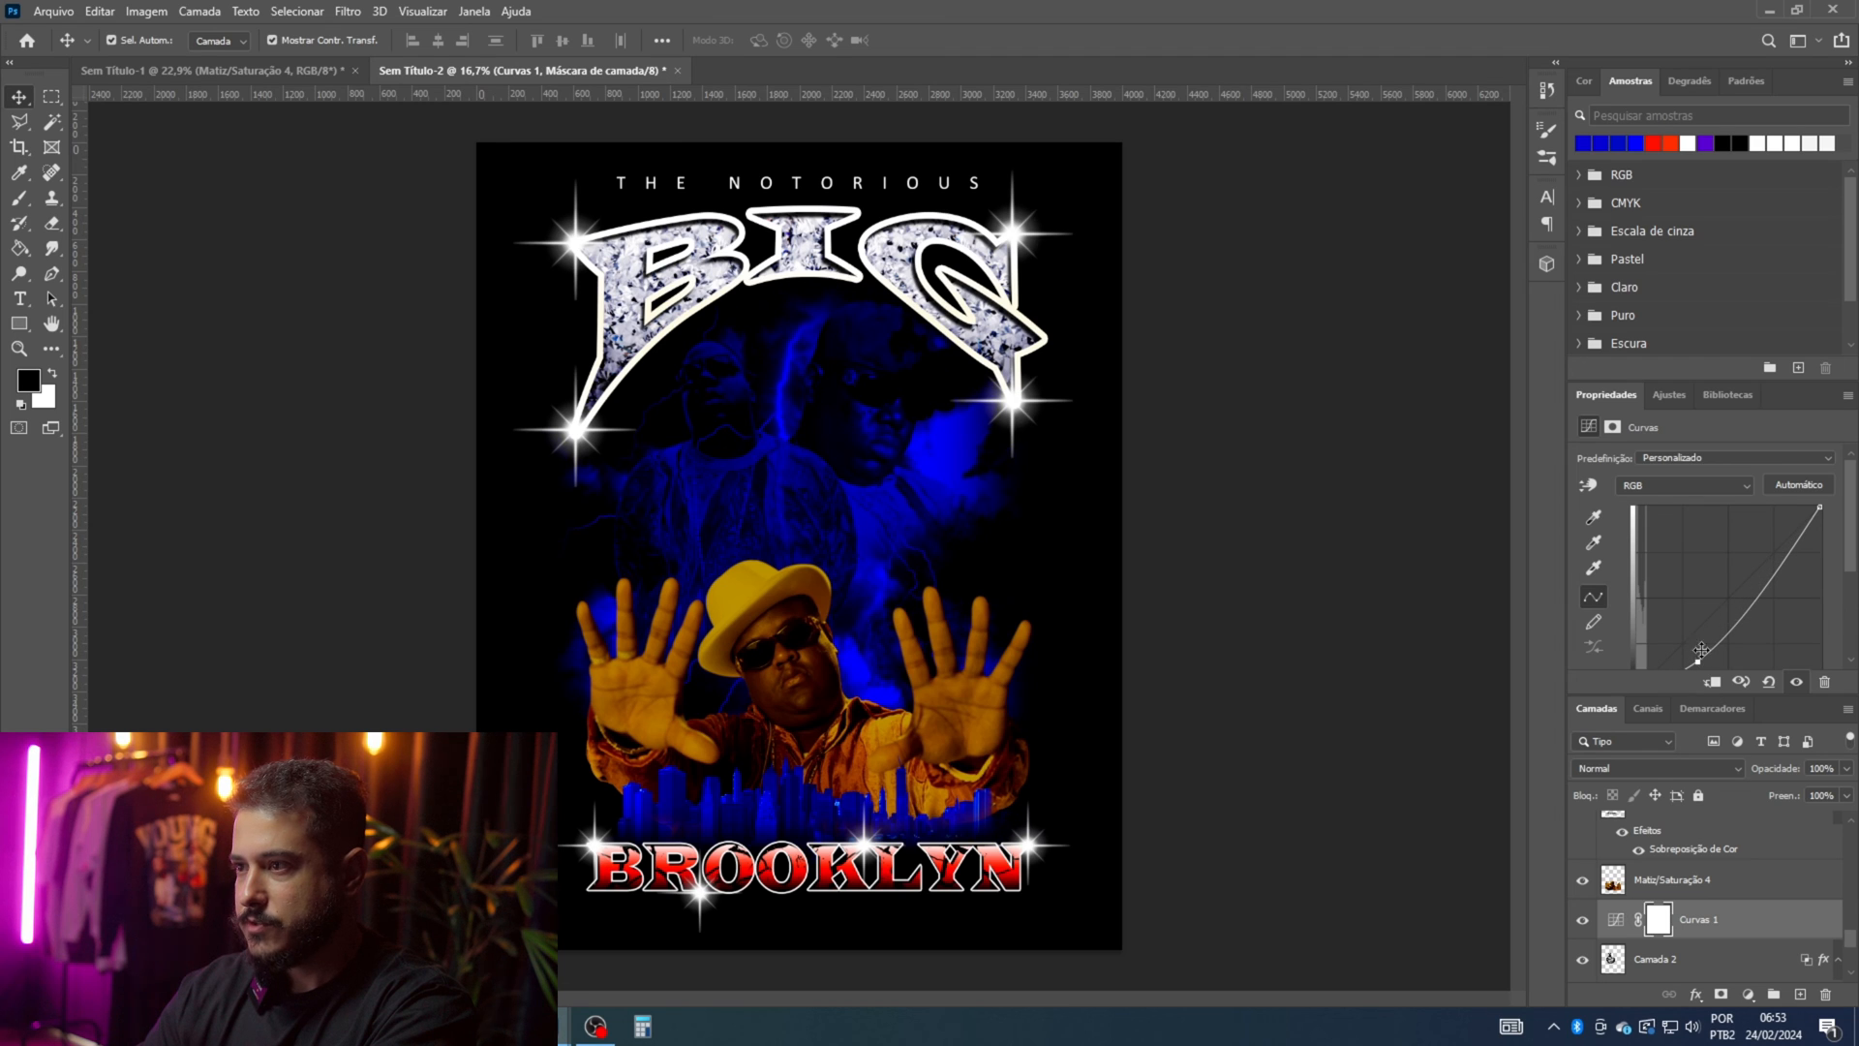
{"action": "mouse_move", "coordinate": [1781, 571]}
{"action": "left_mouse_down"}
{"action": "mouse_move", "coordinate": [1745, 539]}
{"action": "mouse_move", "coordinate": [1746, 560]}
{"action": "left_mouse_up"}
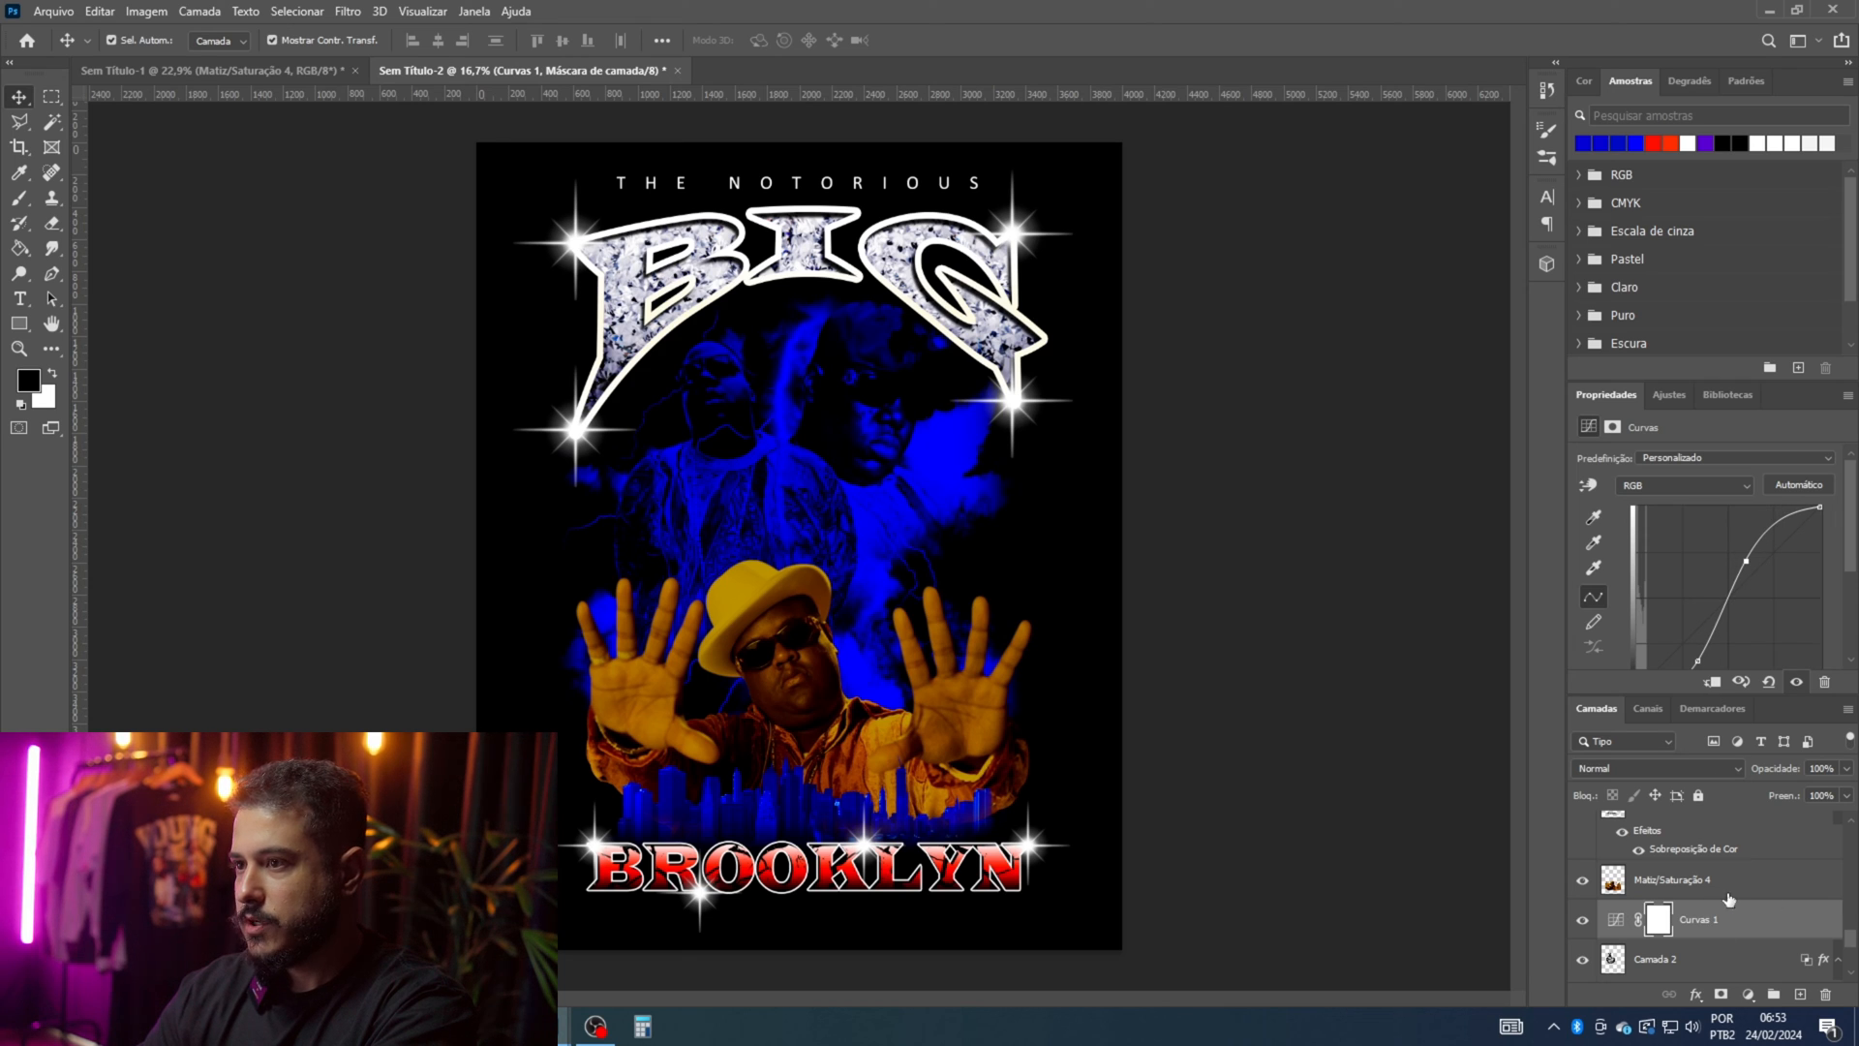
{"action": "left_click", "coordinate": [1232, 591]}
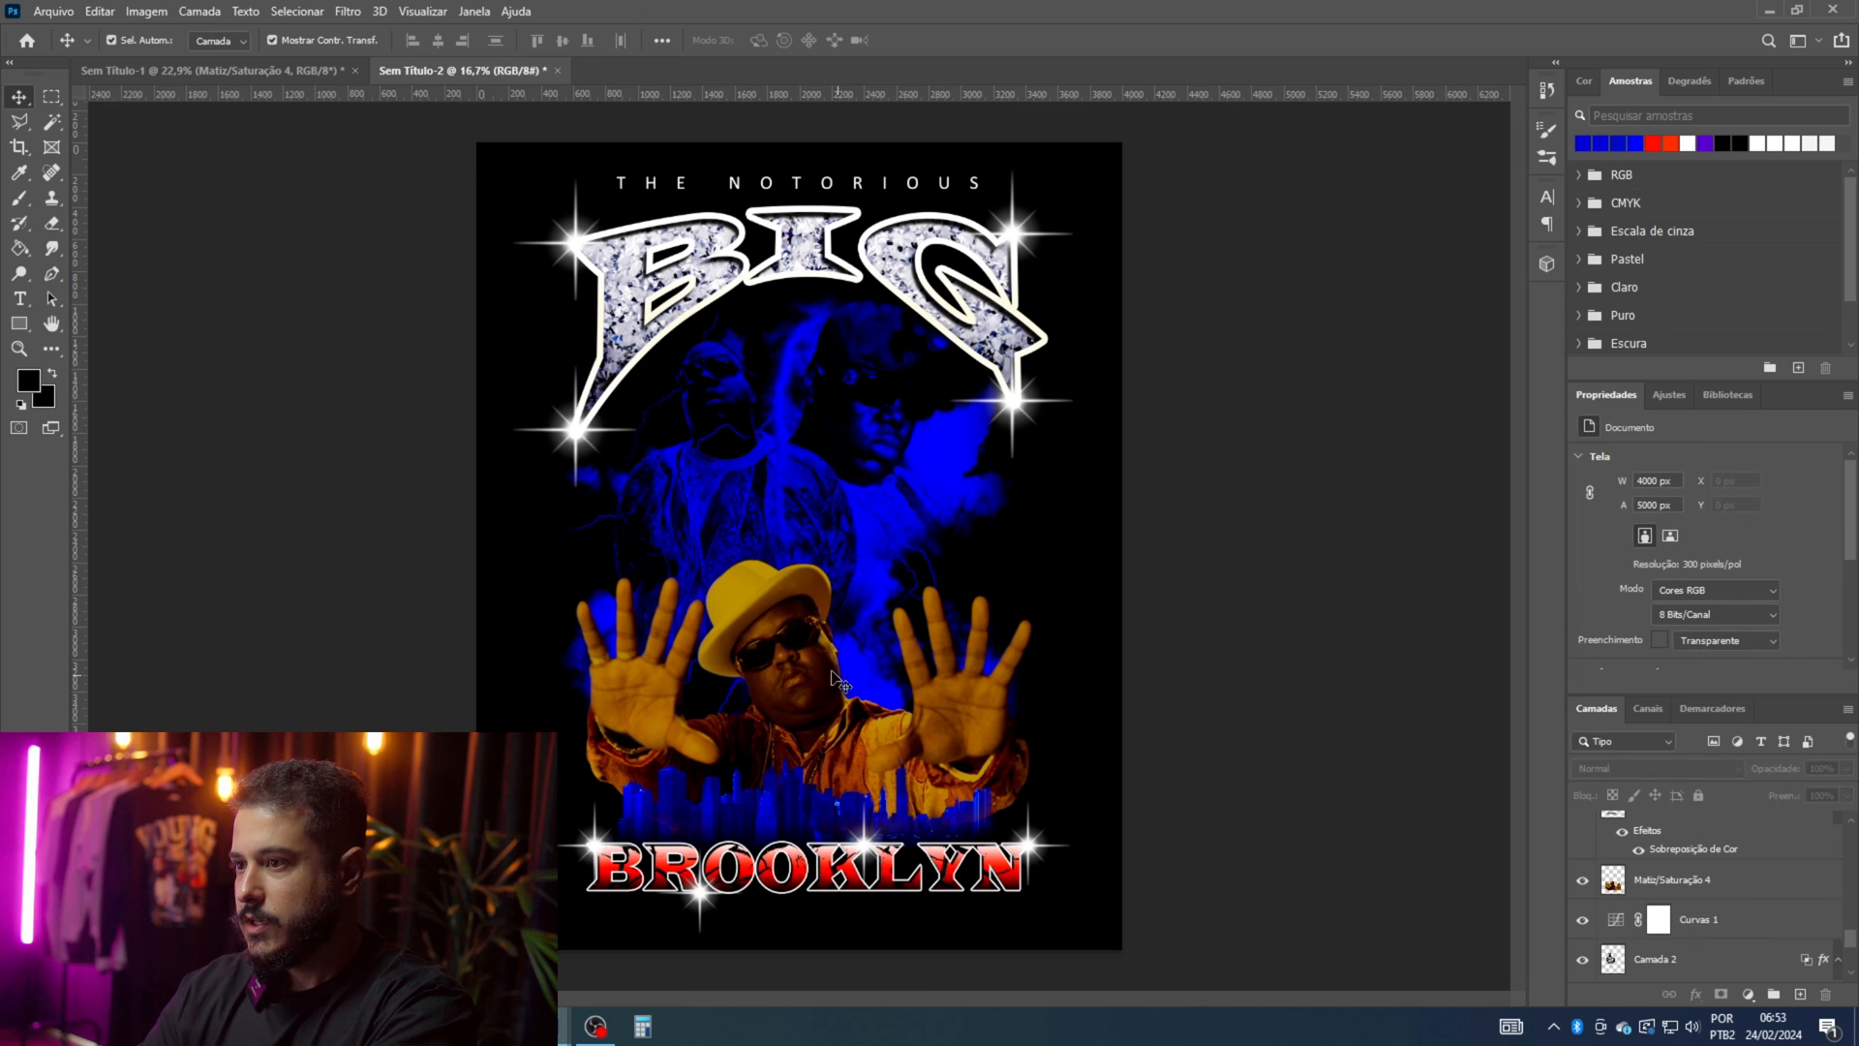
Step: Apply Selective Color to the open-hands cutout Matiz/Saturação 4, setting Vermelhos to Ciano -68, Magenta +83 and Amarelo +24
{"action": "left_click", "coordinate": [928, 702]}
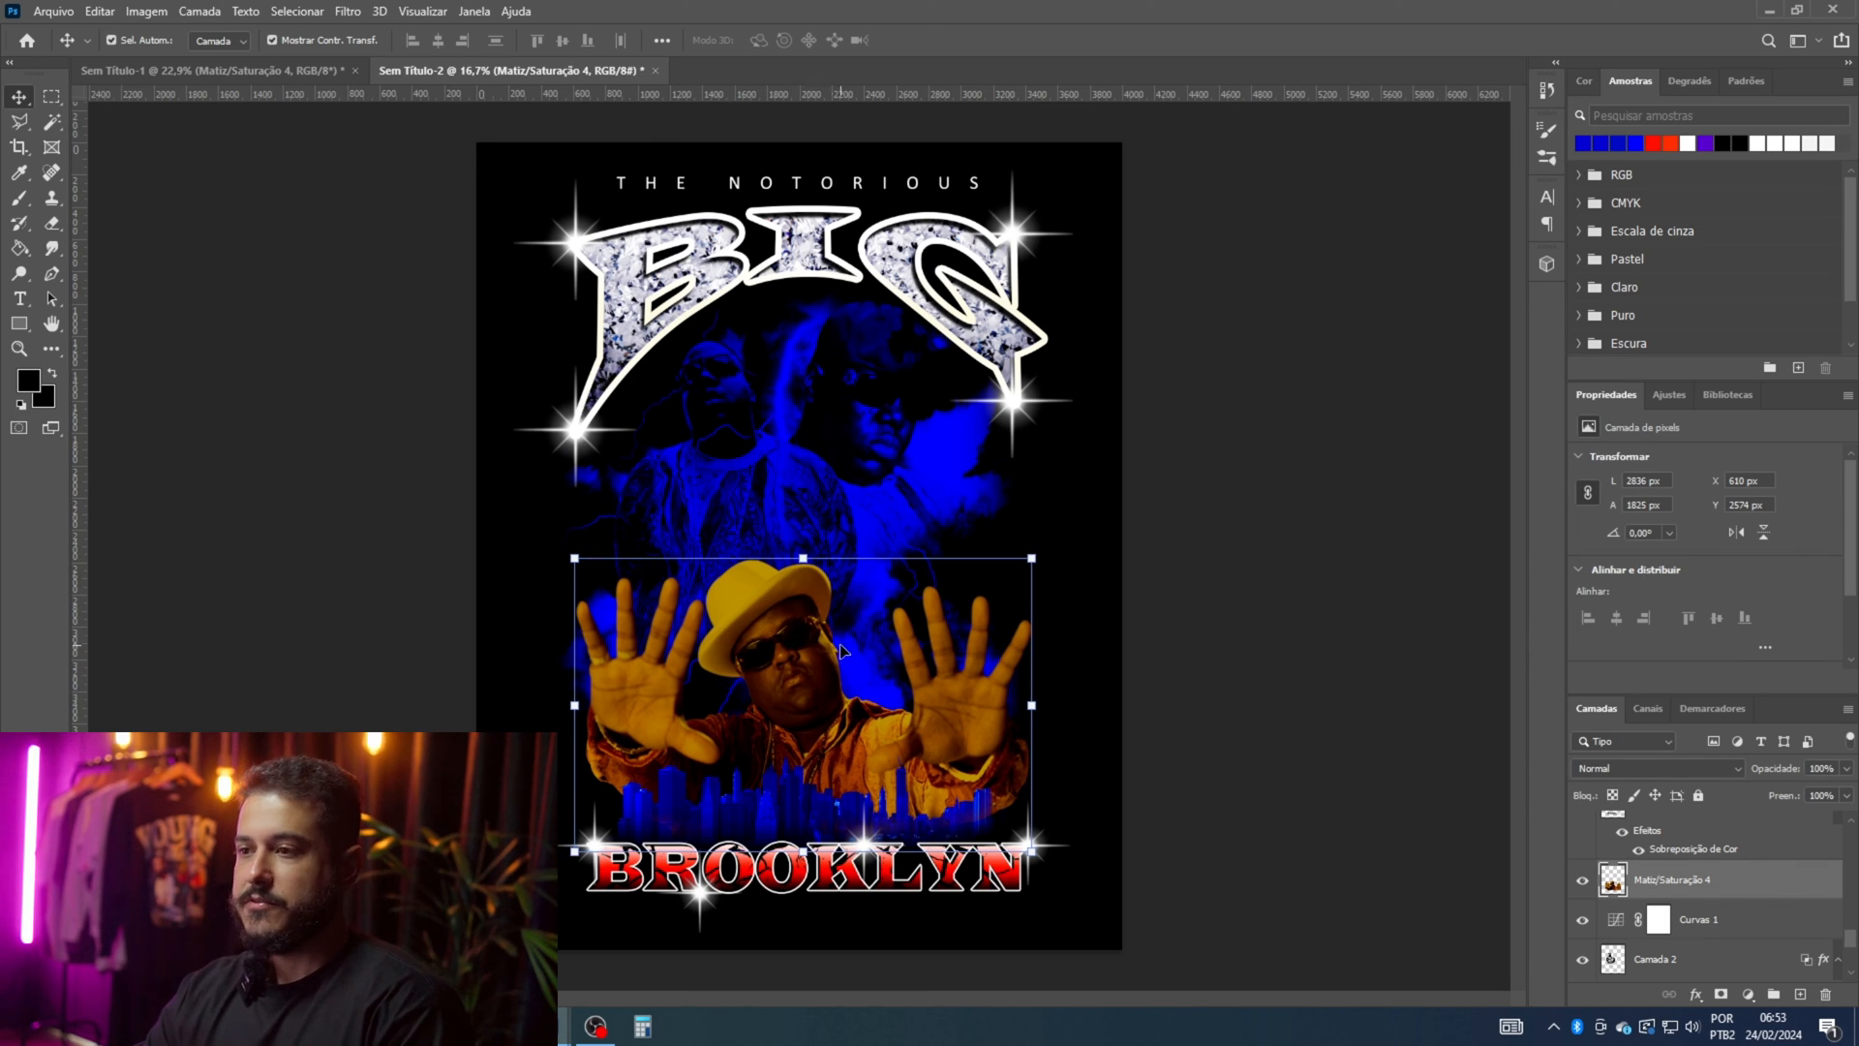
{"action": "left_click", "coordinate": [155, 14]}
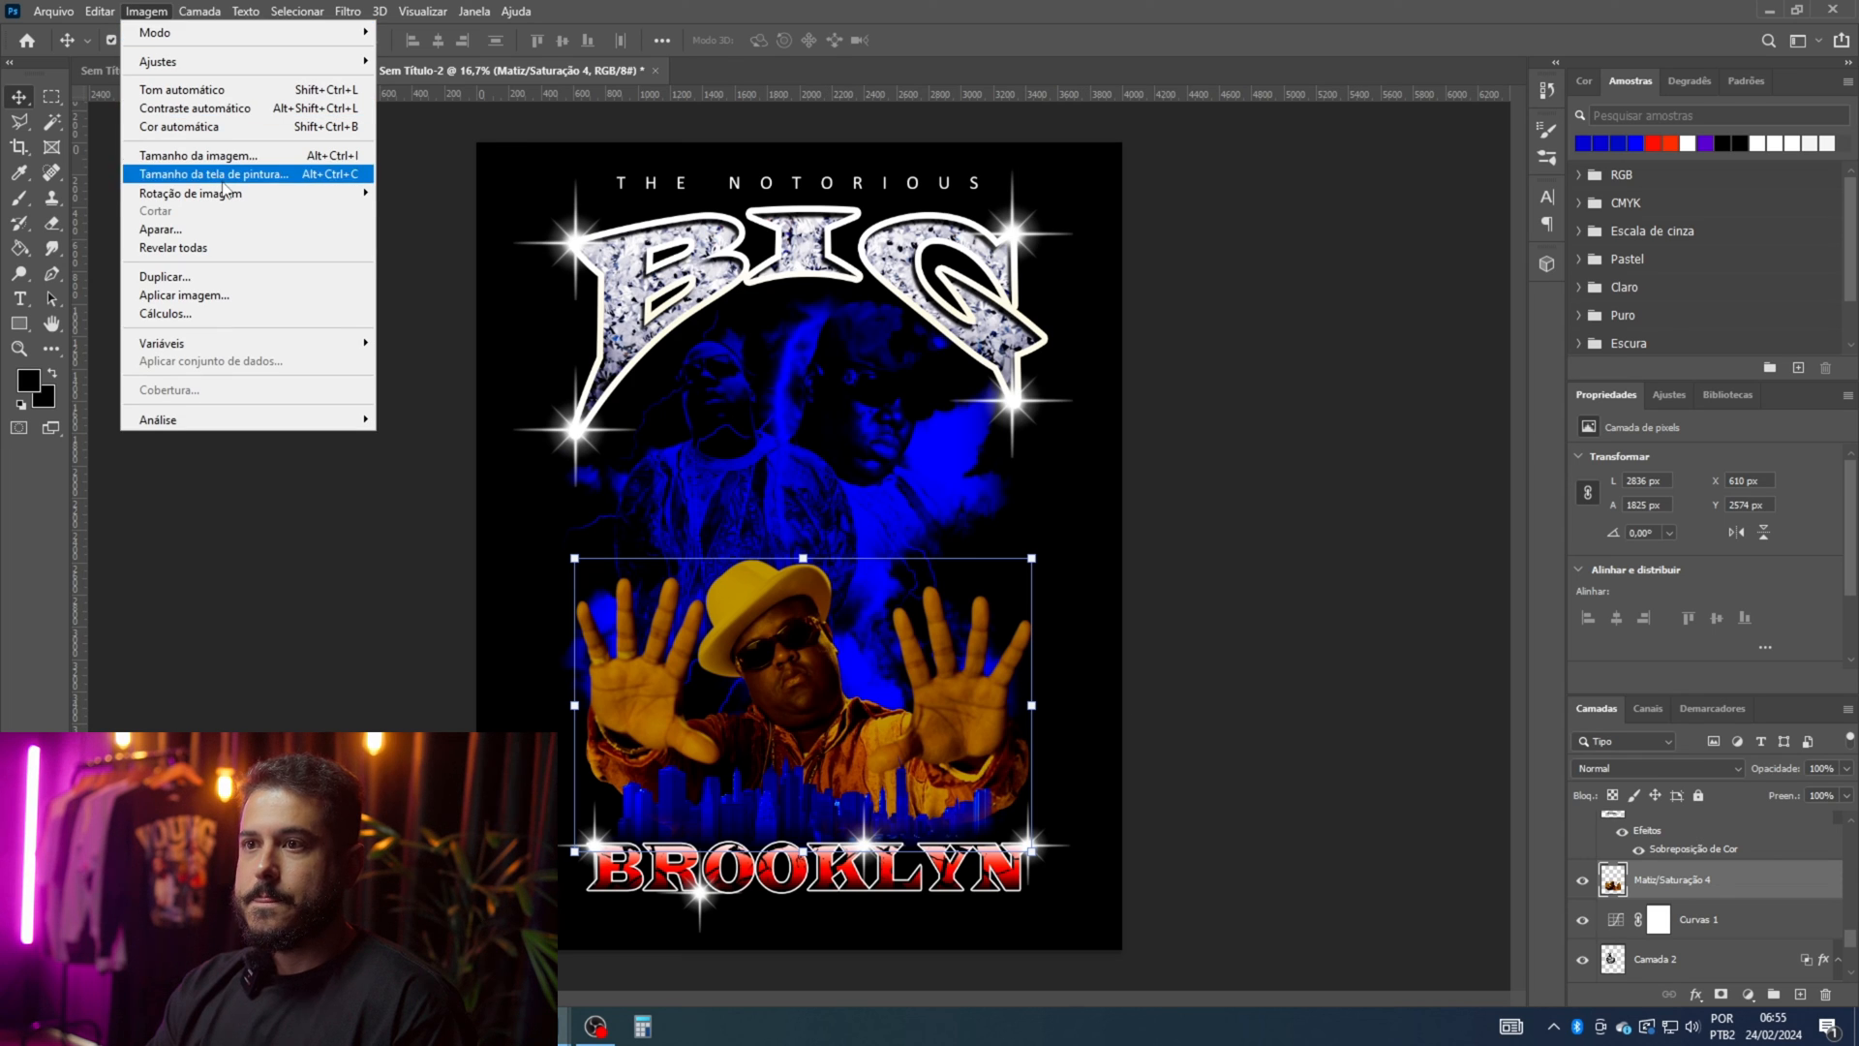
{"action": "mouse_move", "coordinate": [209, 75]}
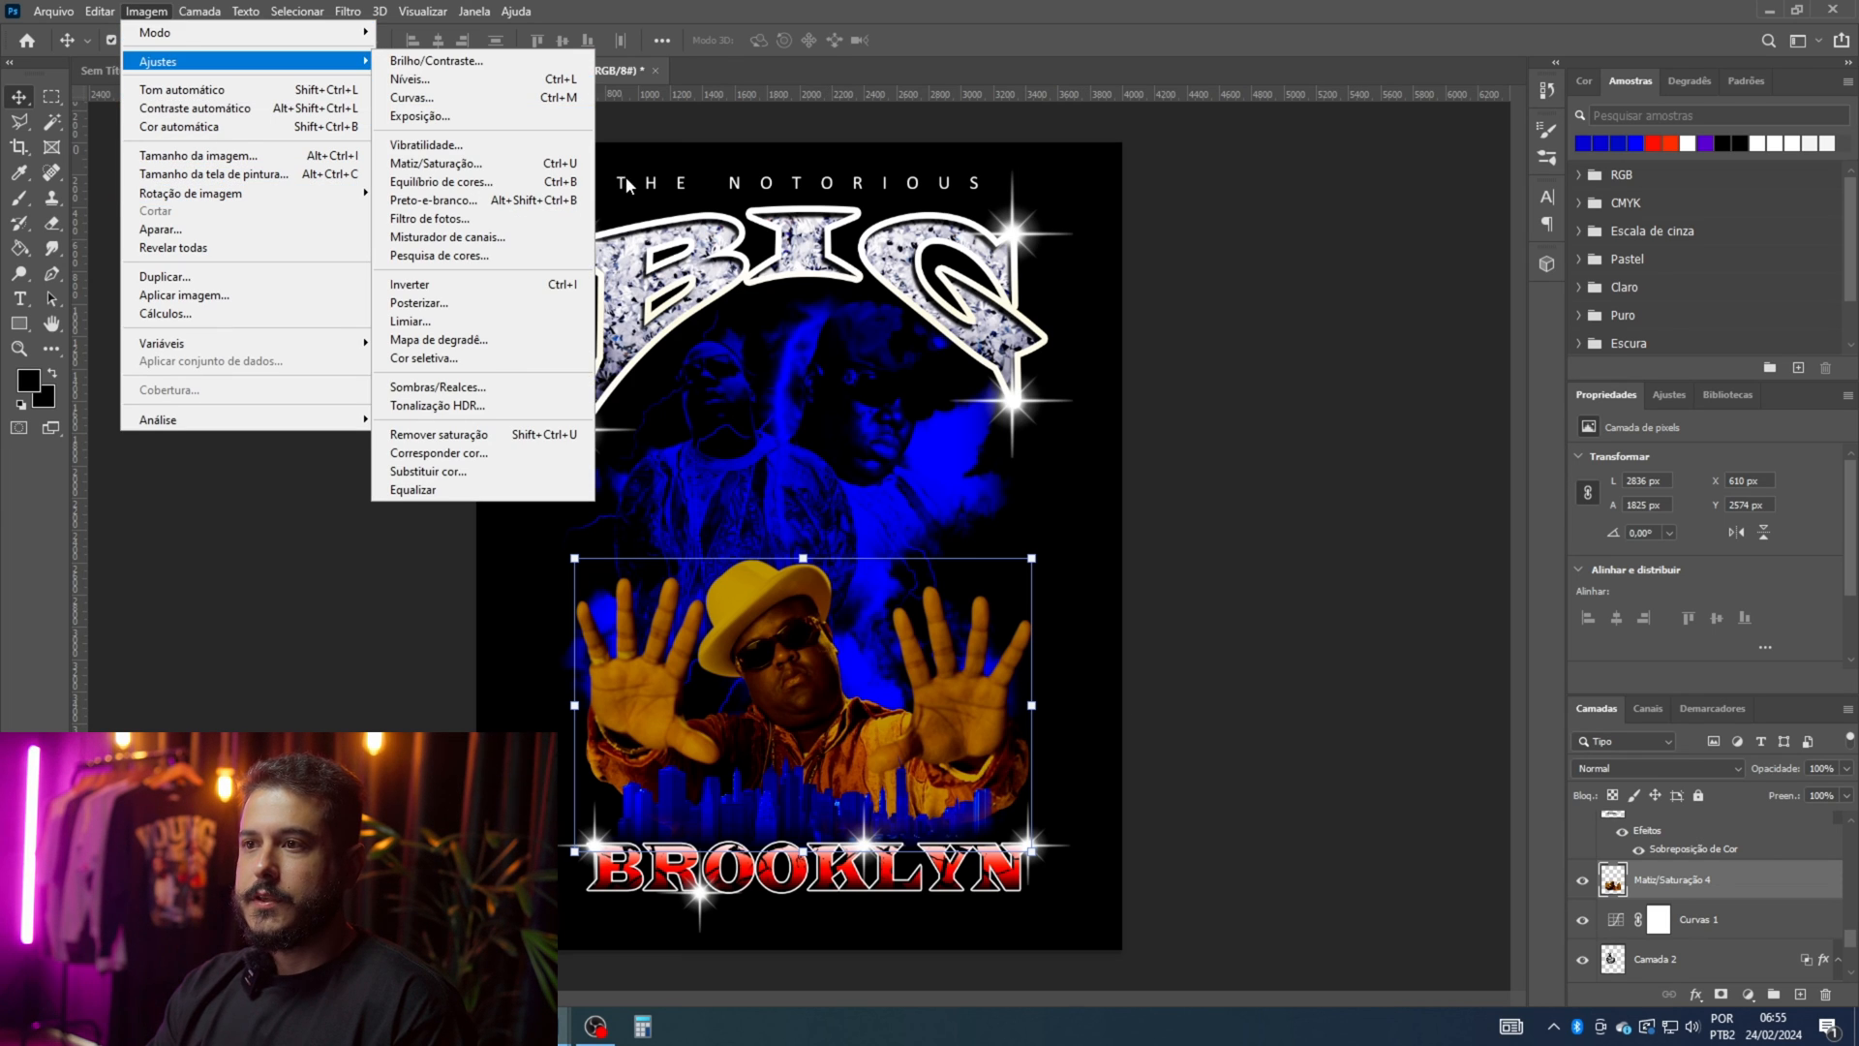
{"action": "left_click", "coordinate": [419, 358]}
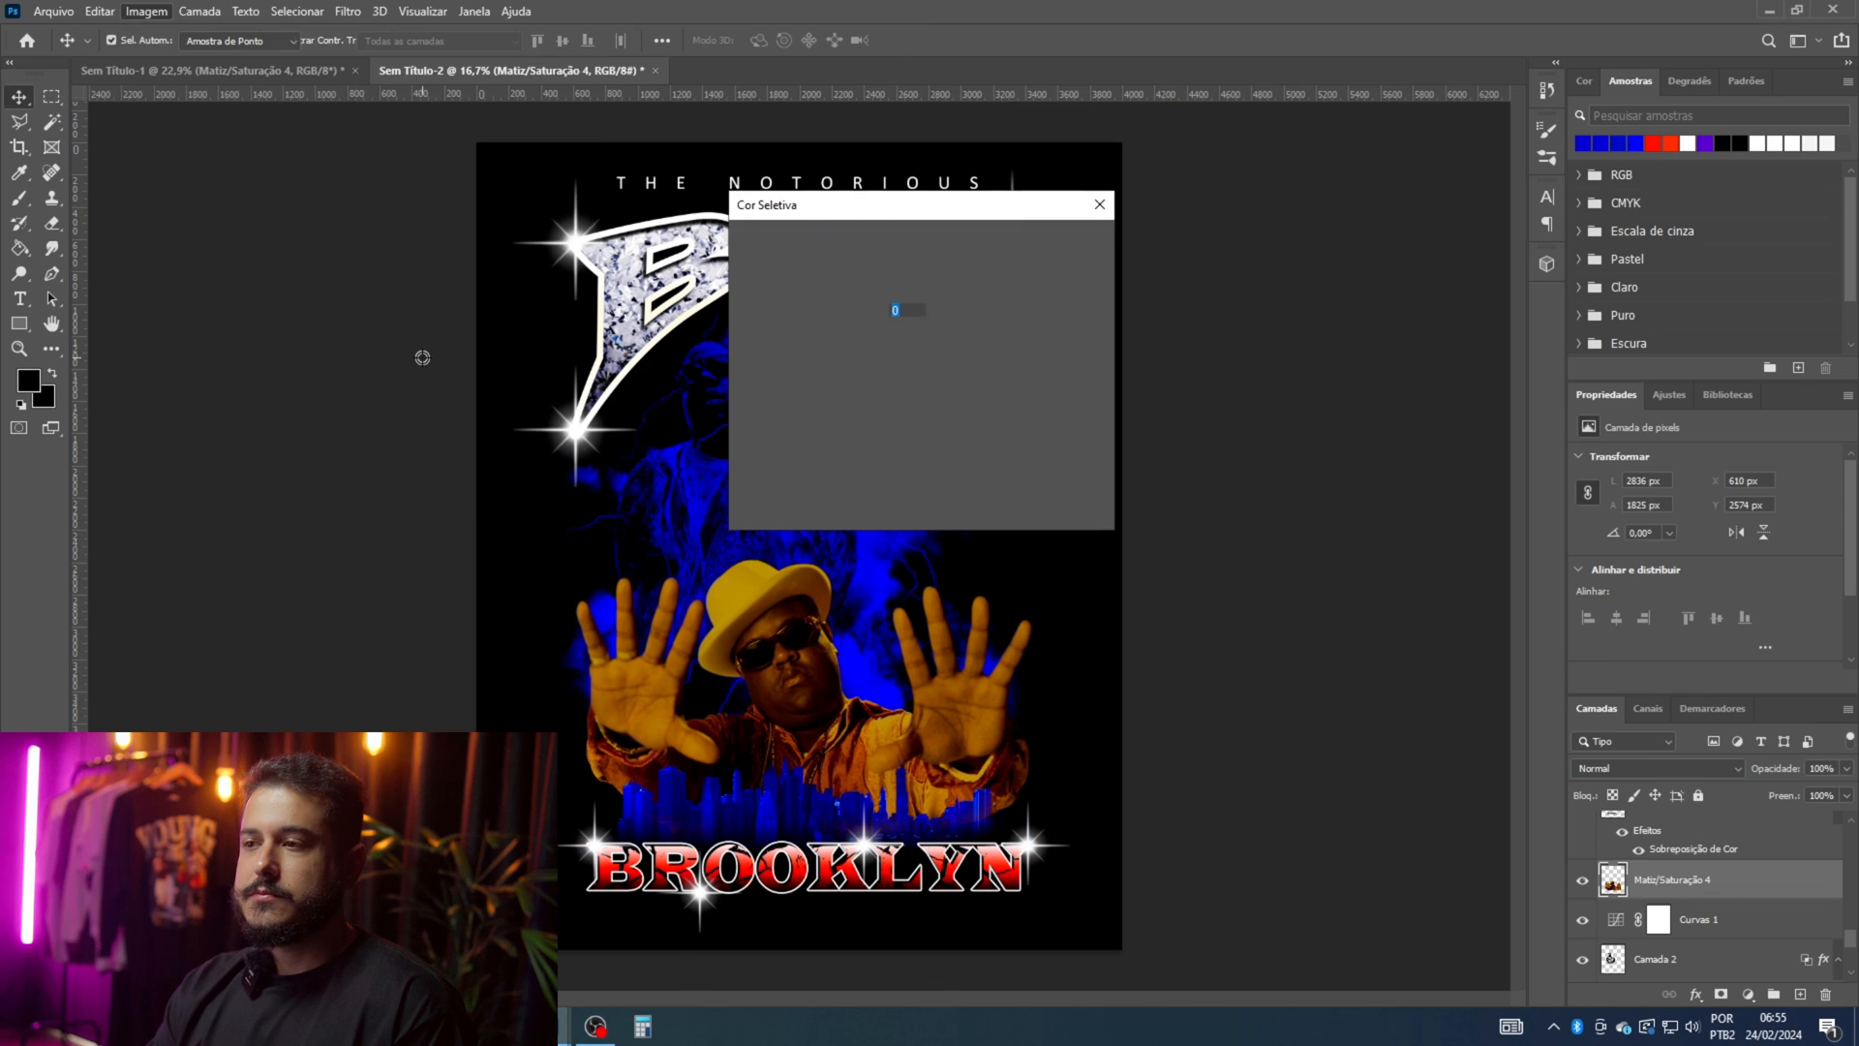
{"action": "left_click_drag", "start_coordinate": [850, 373], "coordinate": [929, 373]}
{"action": "left_click_drag", "start_coordinate": [850, 417], "coordinate": [758, 417]}
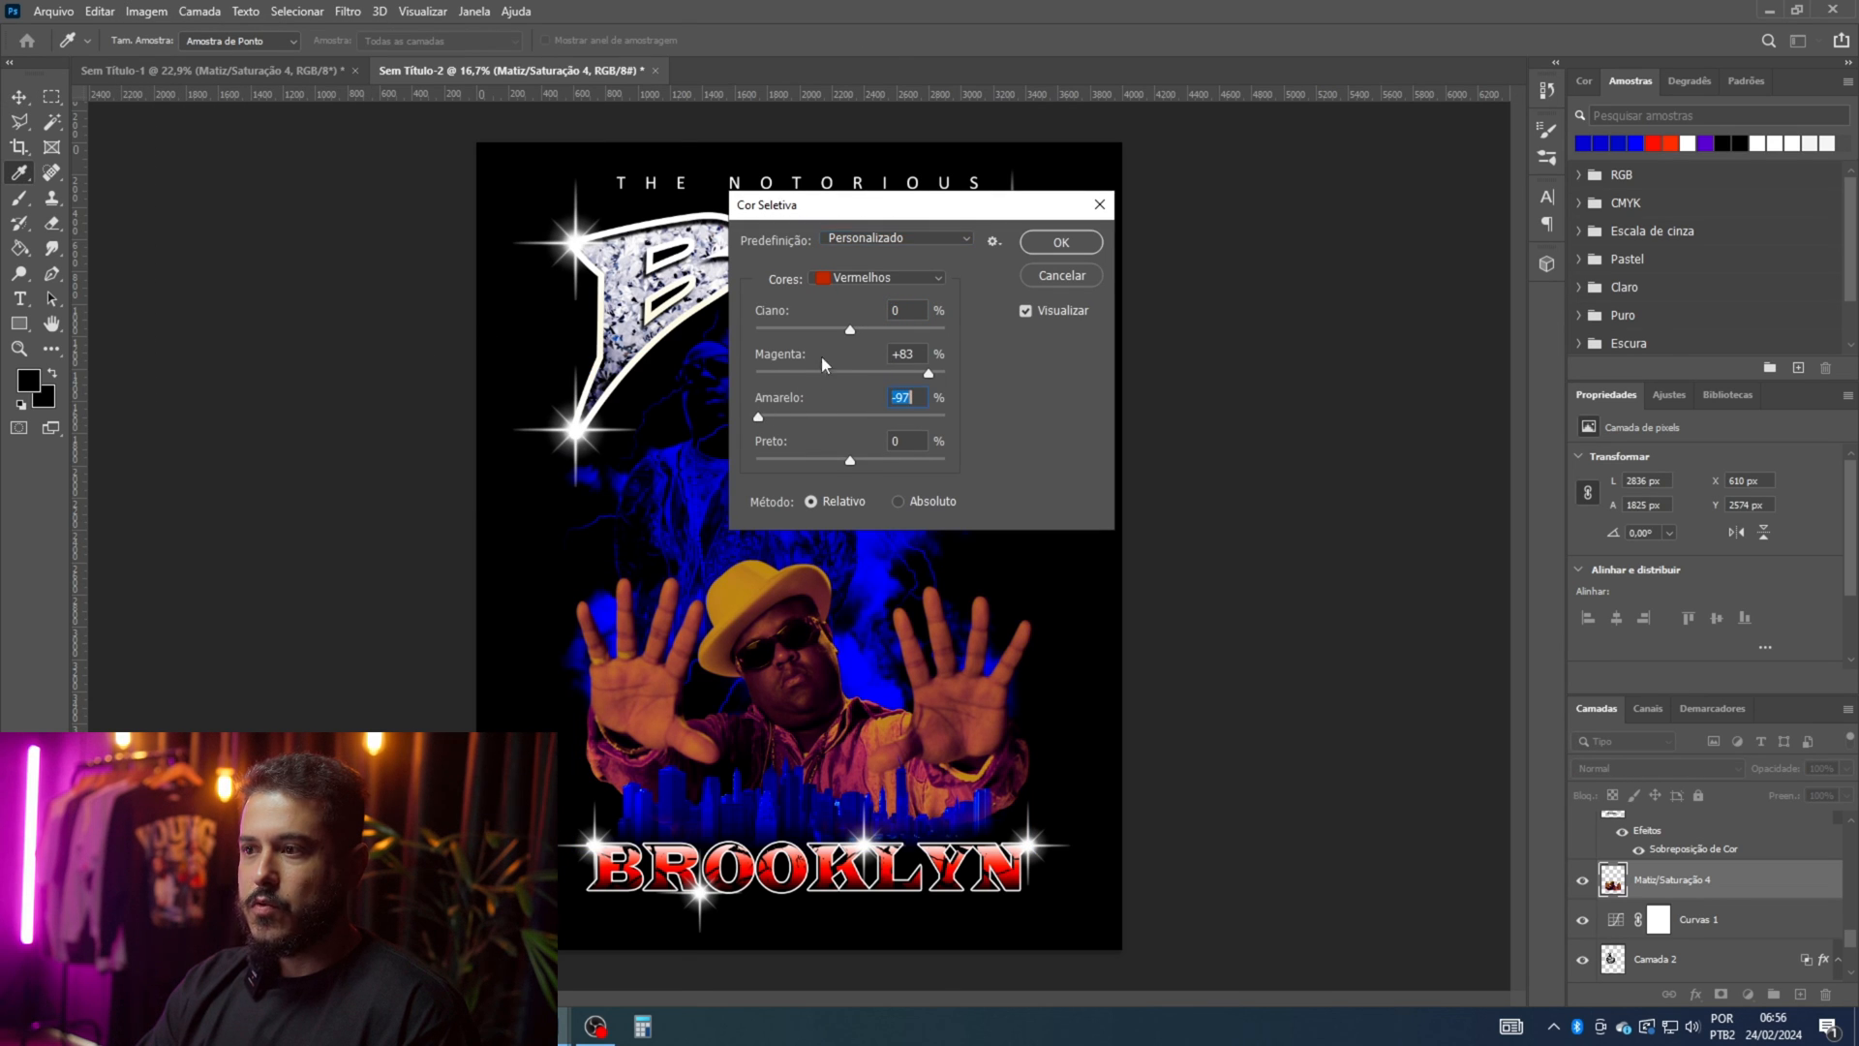
{"action": "left_click_drag", "start_coordinate": [850, 329], "coordinate": [785, 331]}
{"action": "left_click_drag", "start_coordinate": [758, 418], "coordinate": [872, 418]}
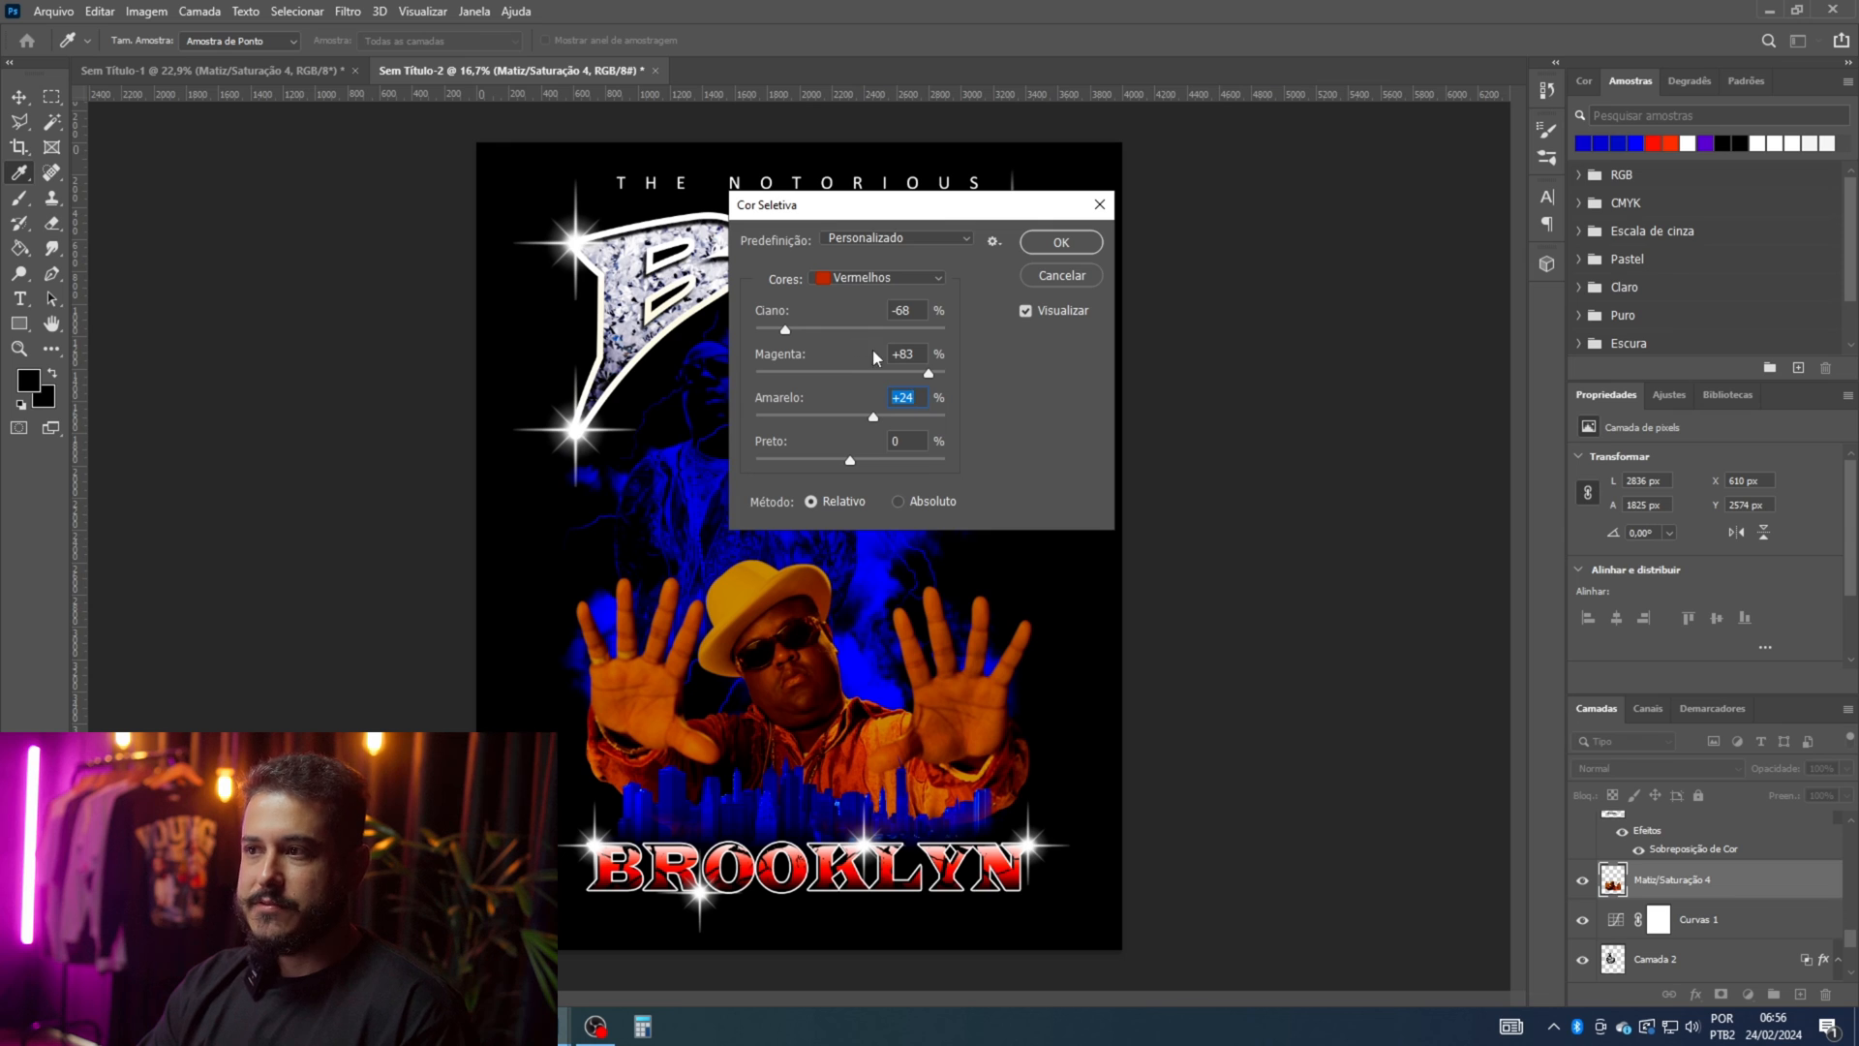
Step: Adjust the ink mix of the Amarelos range in Selective Color, apply the correction and deselect the cutout
{"action": "left_click", "coordinate": [871, 279]}
{"action": "left_click", "coordinate": [870, 319]}
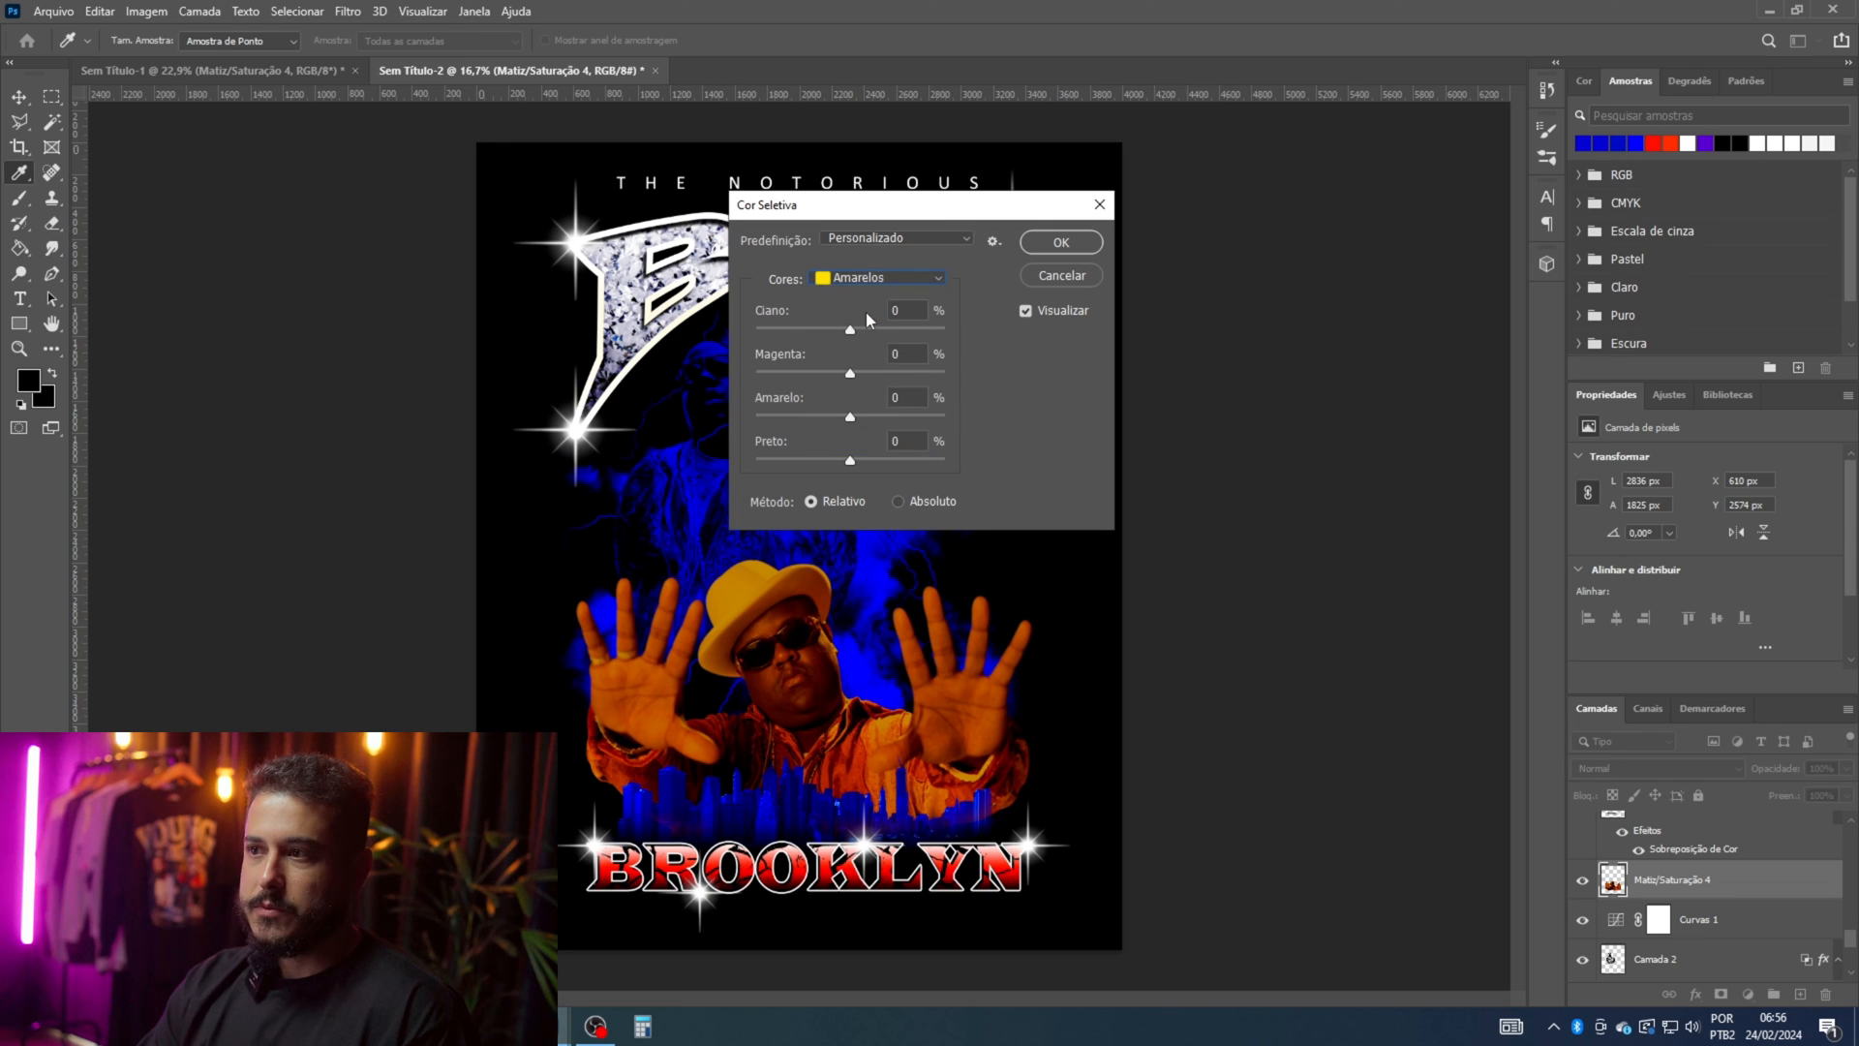
{"action": "left_click_drag", "start_coordinate": [849, 331], "coordinate": [821, 378]}
{"action": "left_click", "coordinate": [1052, 244]}
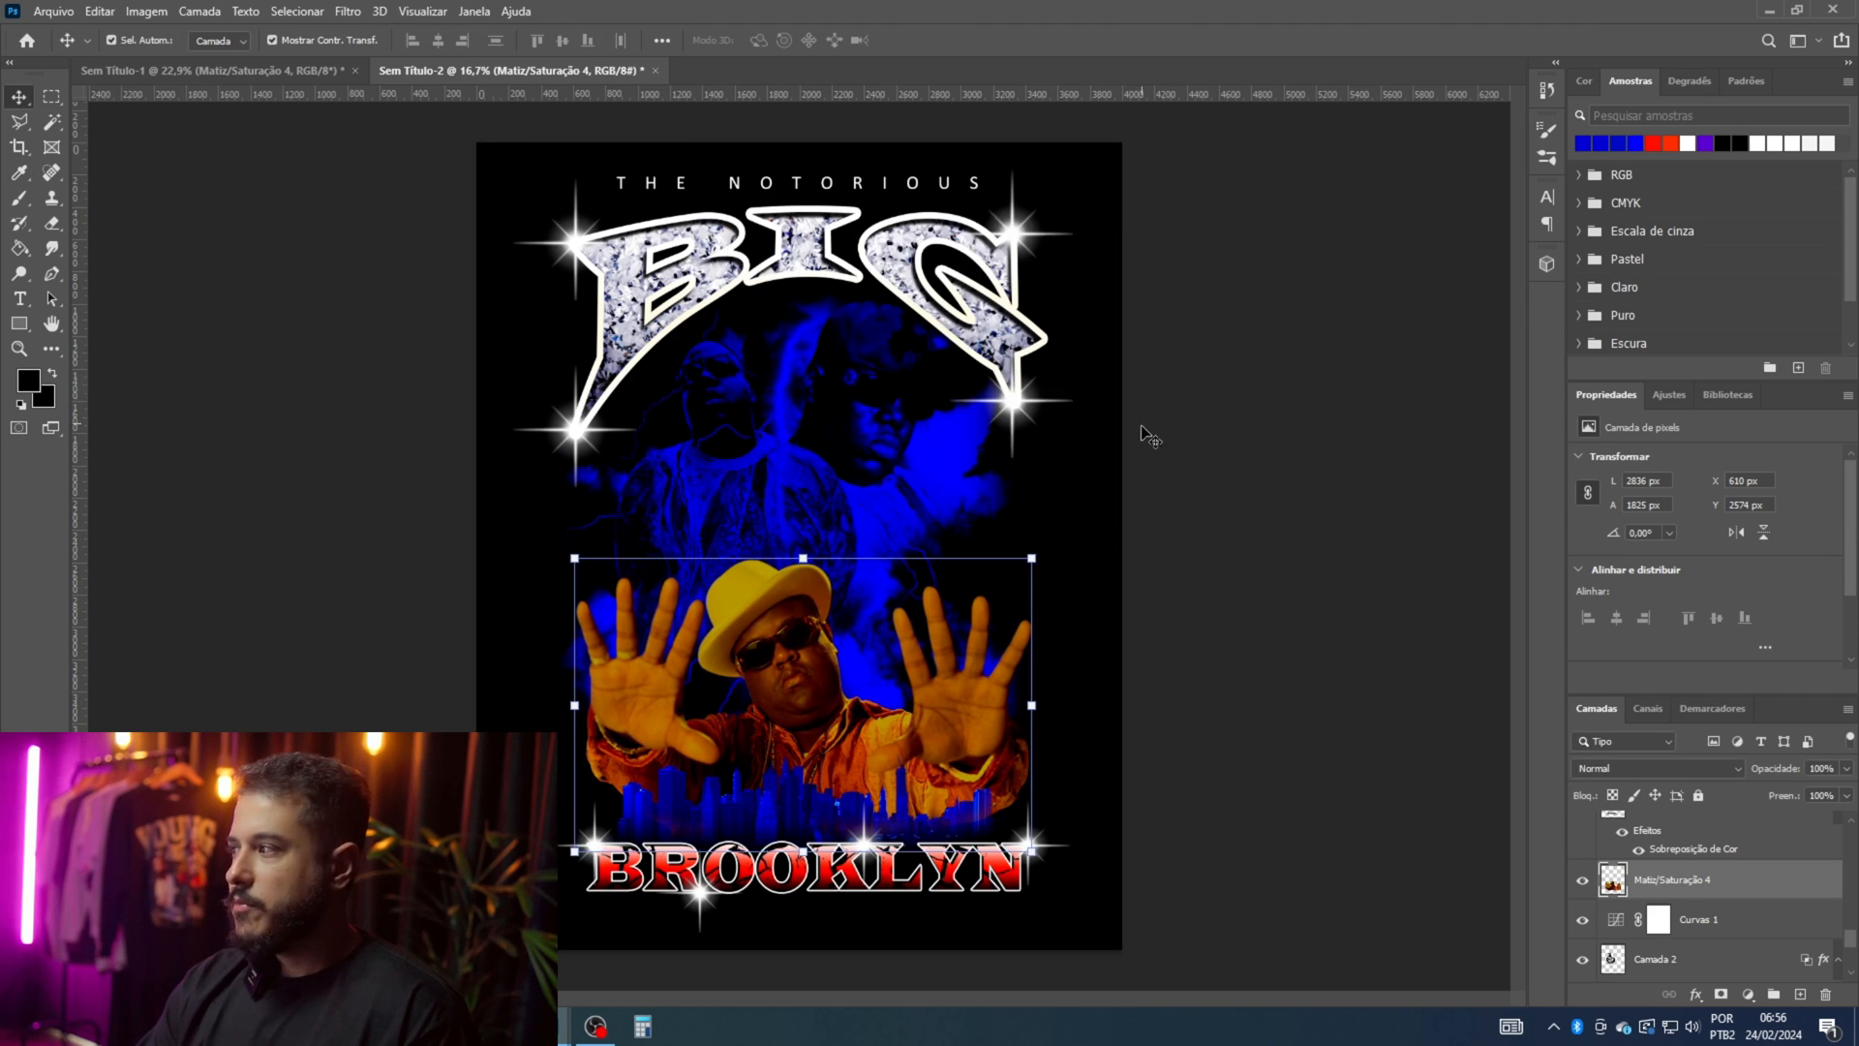
{"action": "left_click", "coordinate": [1159, 468]}
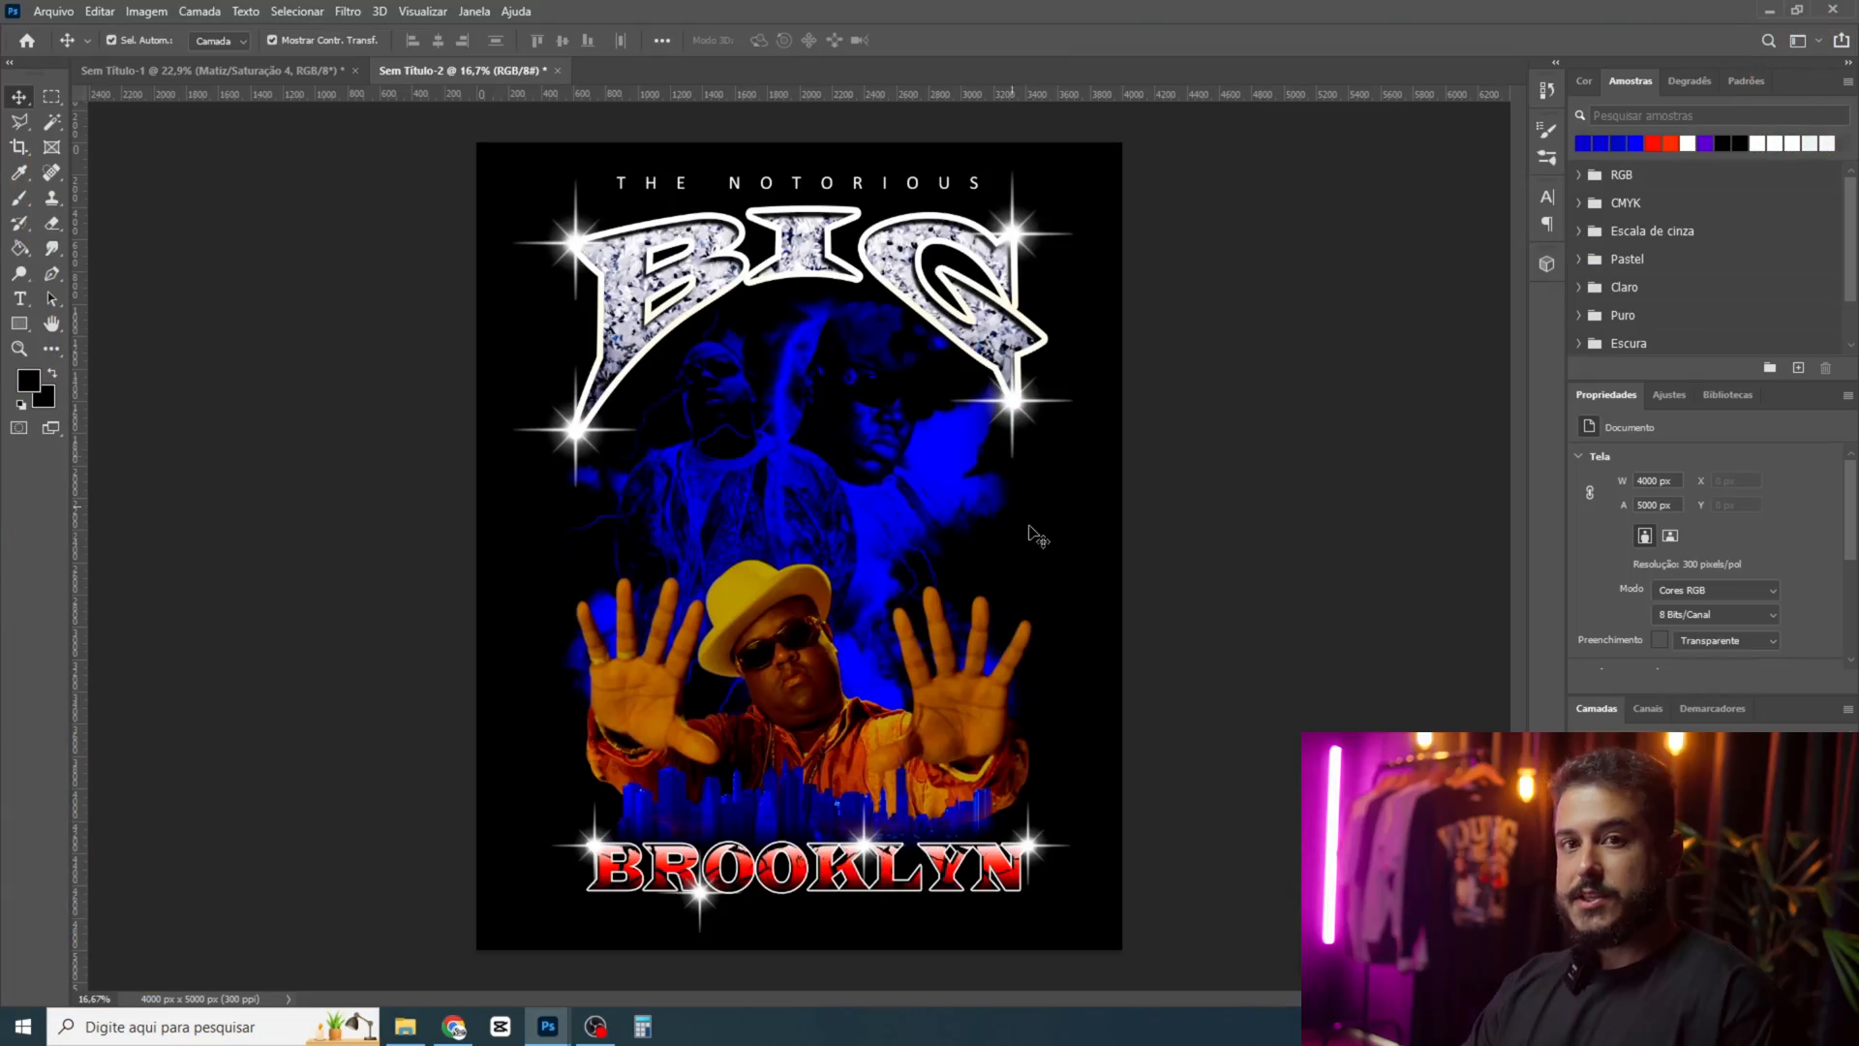
Step: Bring up the file operations for the finished T-shirt design
{"action": "left_click", "coordinate": [69, 12]}
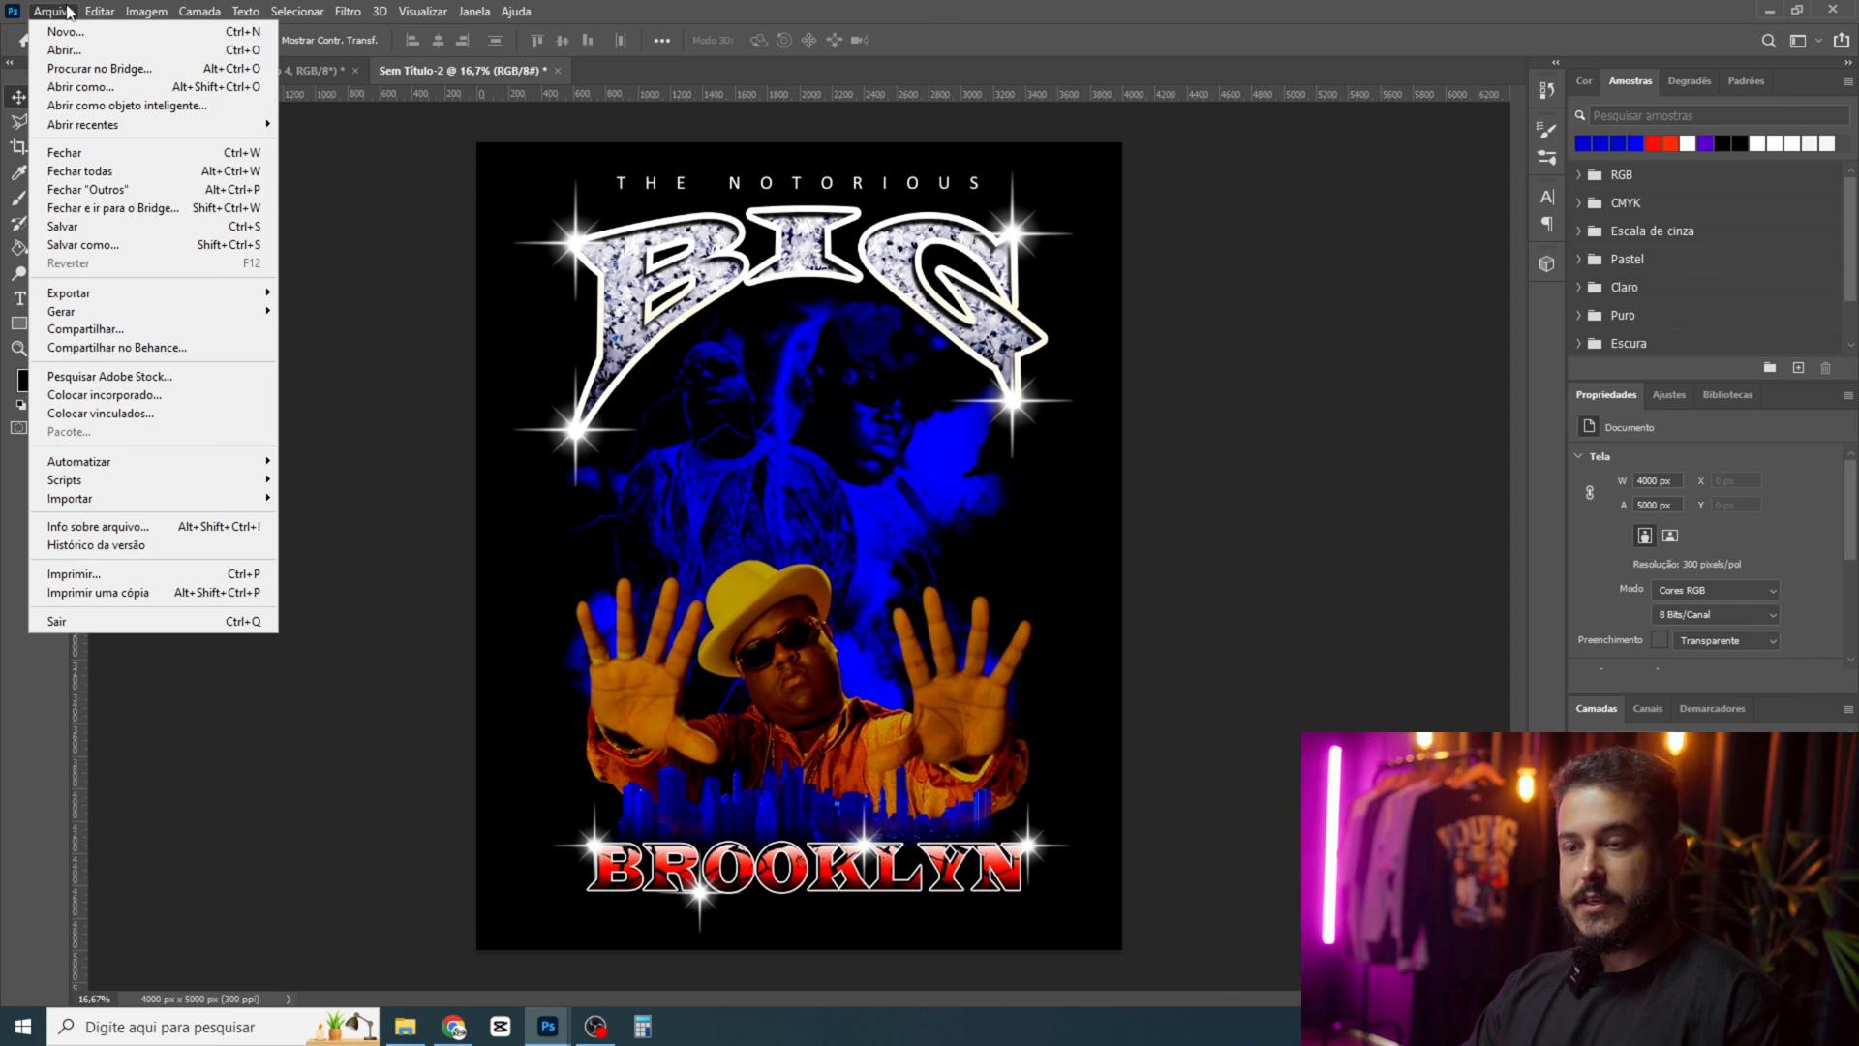